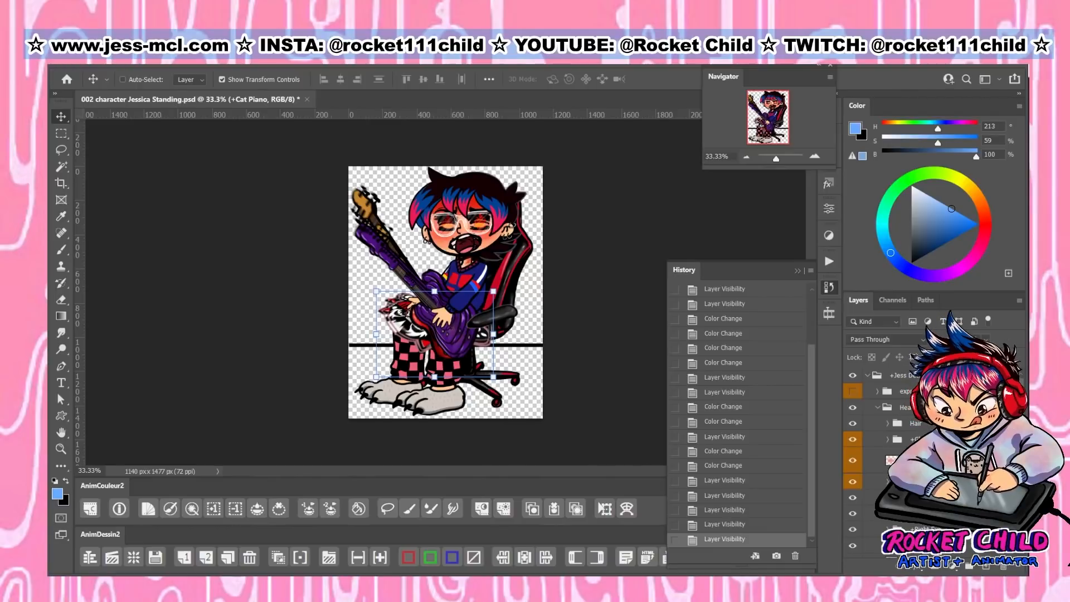
Collapse the expanded History panel and dock the AnimCouleur2 and AnimDessin2 panels as icons to free up canvas space
{"action": "left_click", "coordinate": [815, 156]}
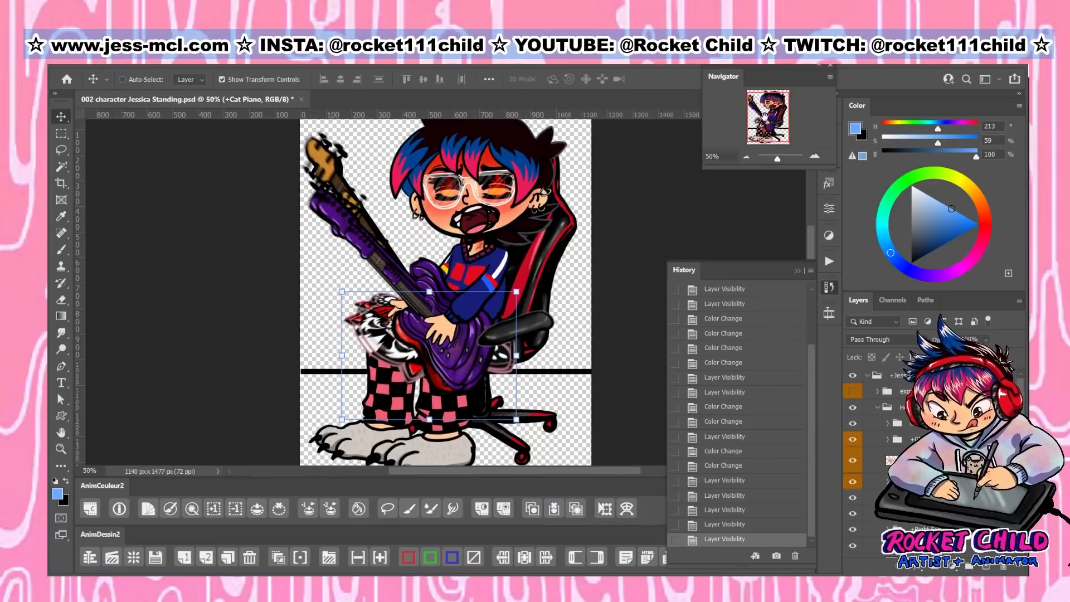
{"action": "left_click", "coordinate": [835, 294]}
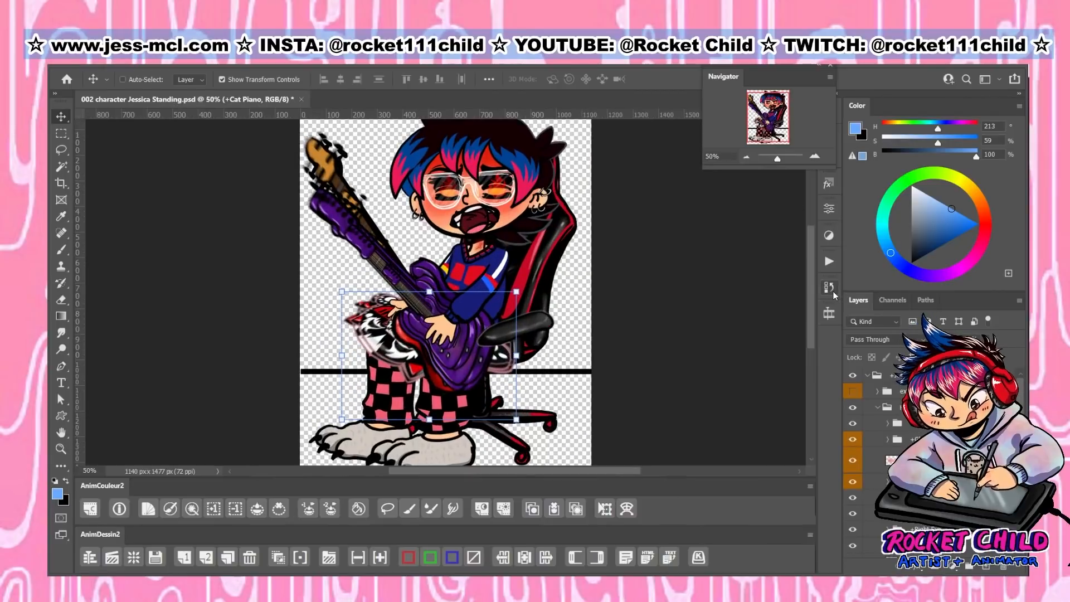
{"action": "left_click_drag", "start_coordinate": [100, 490], "coordinate": [829, 339]}
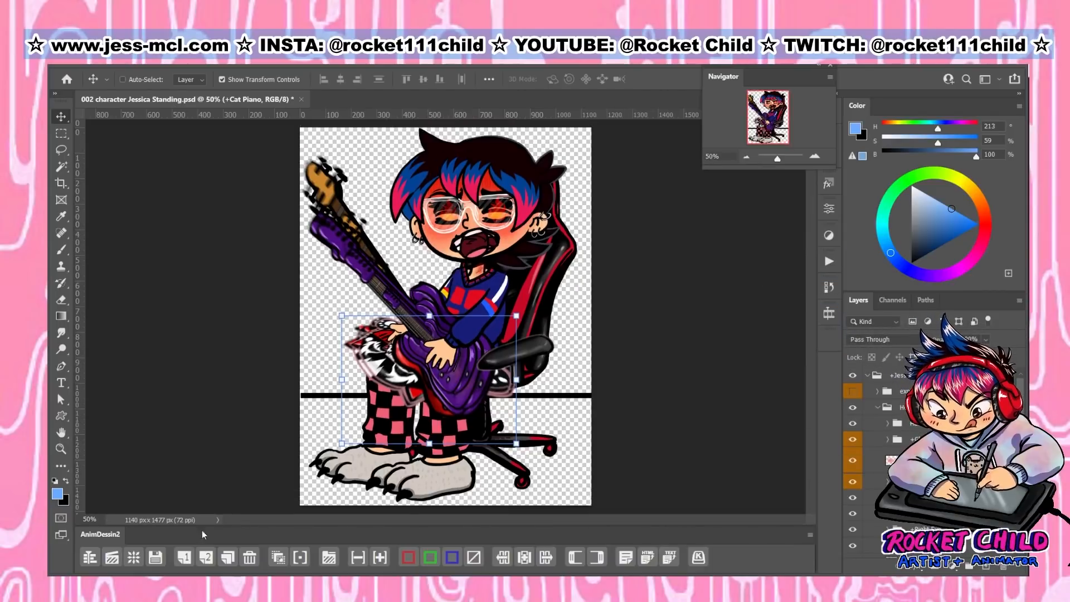
{"action": "left_click_drag", "start_coordinate": [119, 536], "coordinate": [834, 376]}
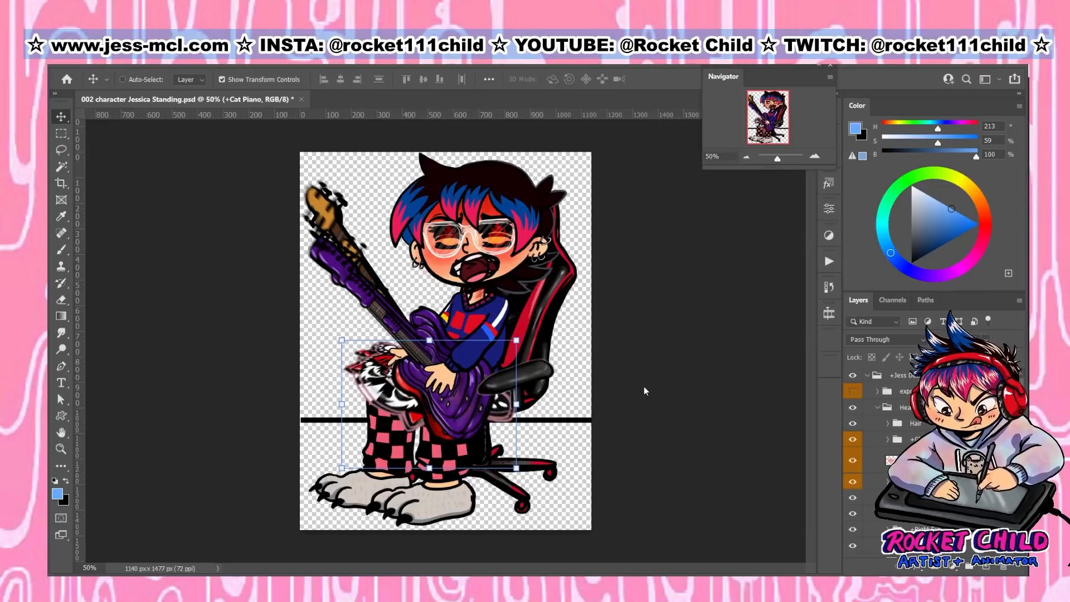
Show the expressions group and examine its star, heart and light bulb artwork around the character's face
{"action": "left_click", "coordinate": [854, 393]}
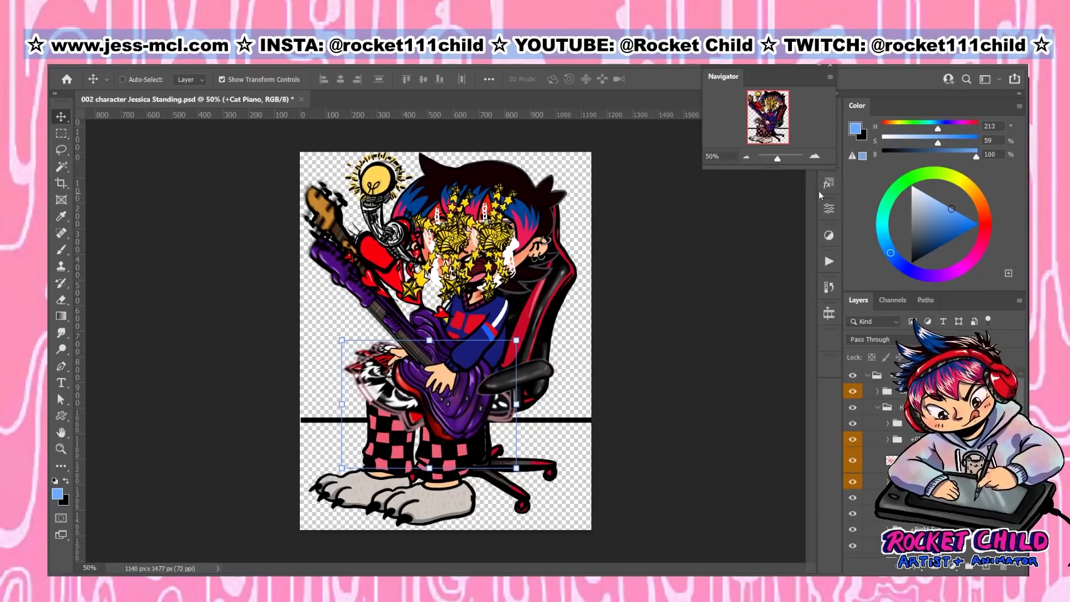
{"action": "left_click", "coordinate": [814, 157]}
{"action": "left_click", "coordinate": [815, 157]}
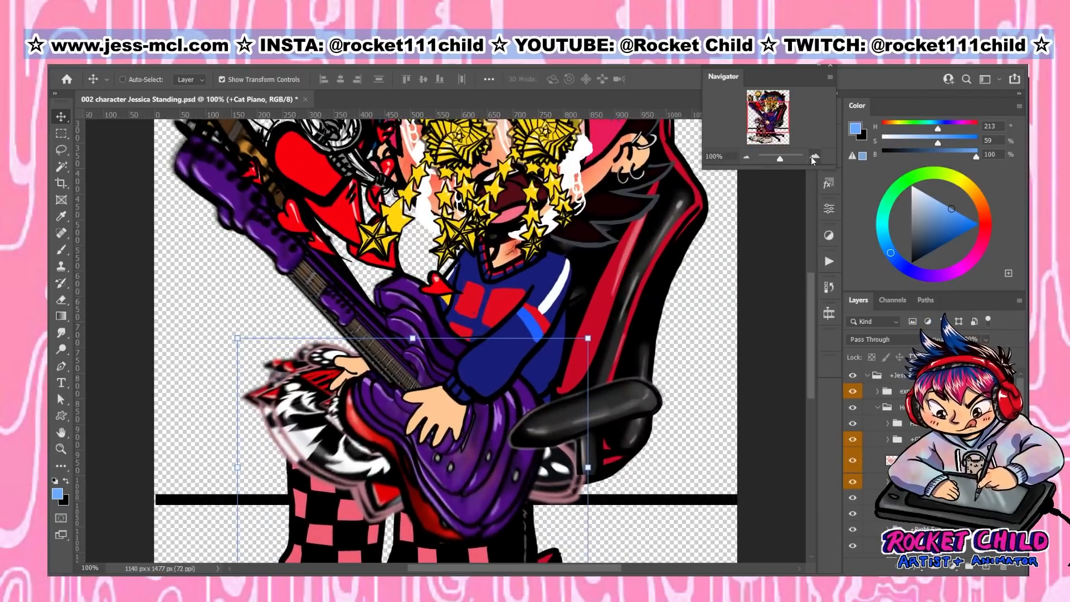
{"action": "left_click", "coordinate": [814, 158]}
{"action": "left_click_drag", "start_coordinate": [769, 119], "coordinate": [772, 111]}
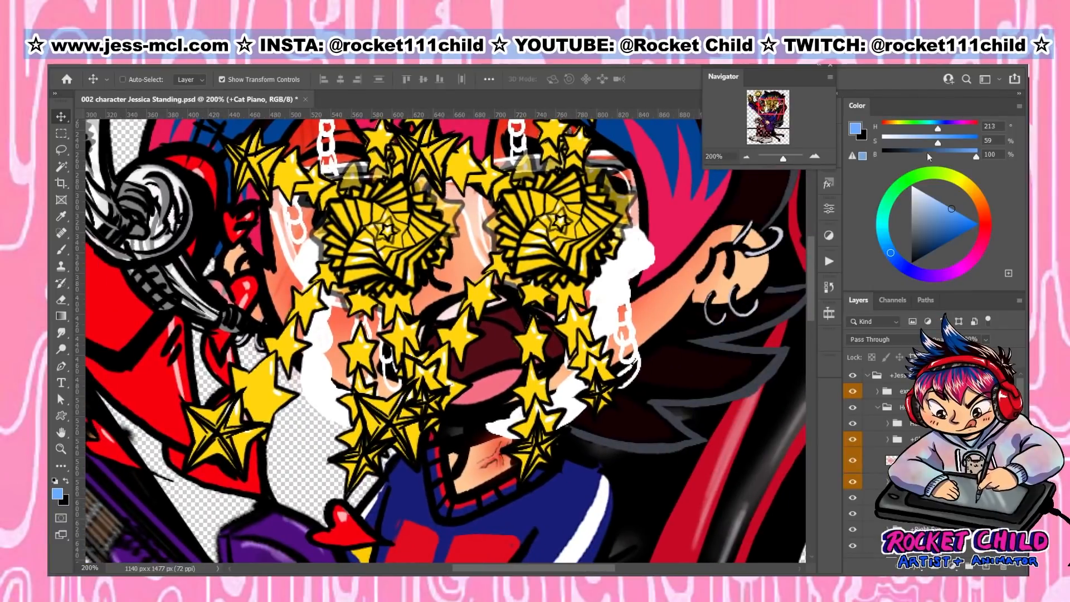
{"action": "left_click", "coordinate": [747, 159]}
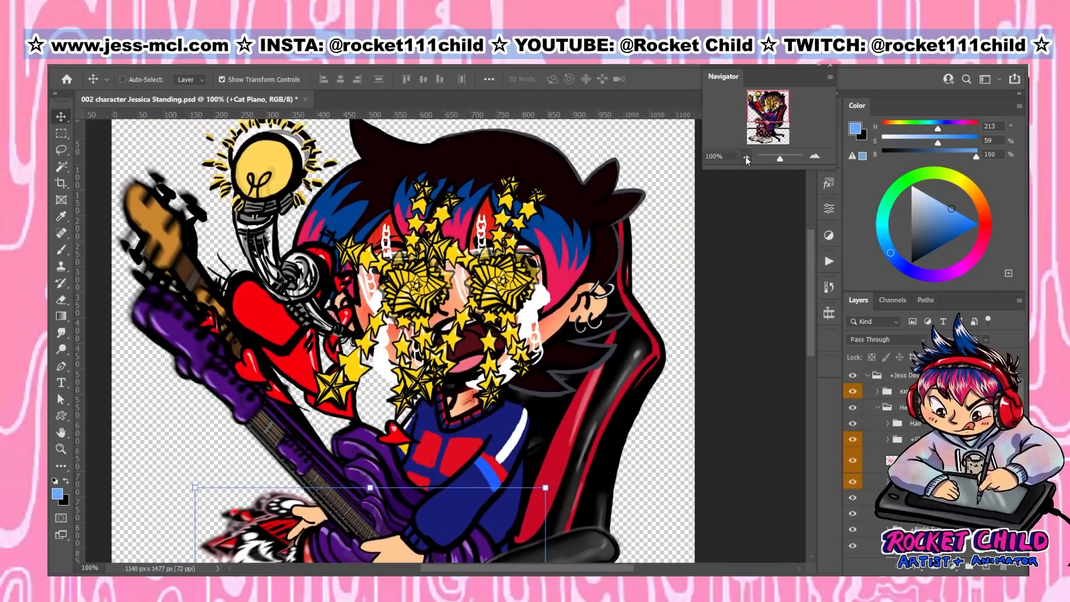
{"action": "left_click", "coordinate": [746, 159]}
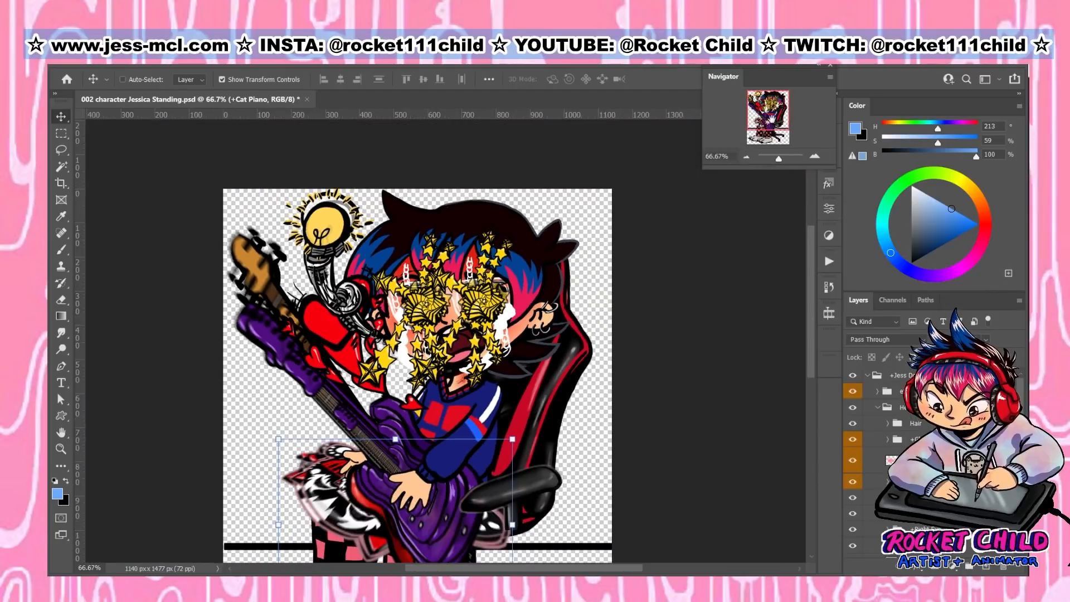
{"action": "left_click_drag", "start_coordinate": [772, 119], "coordinate": [766, 121]}
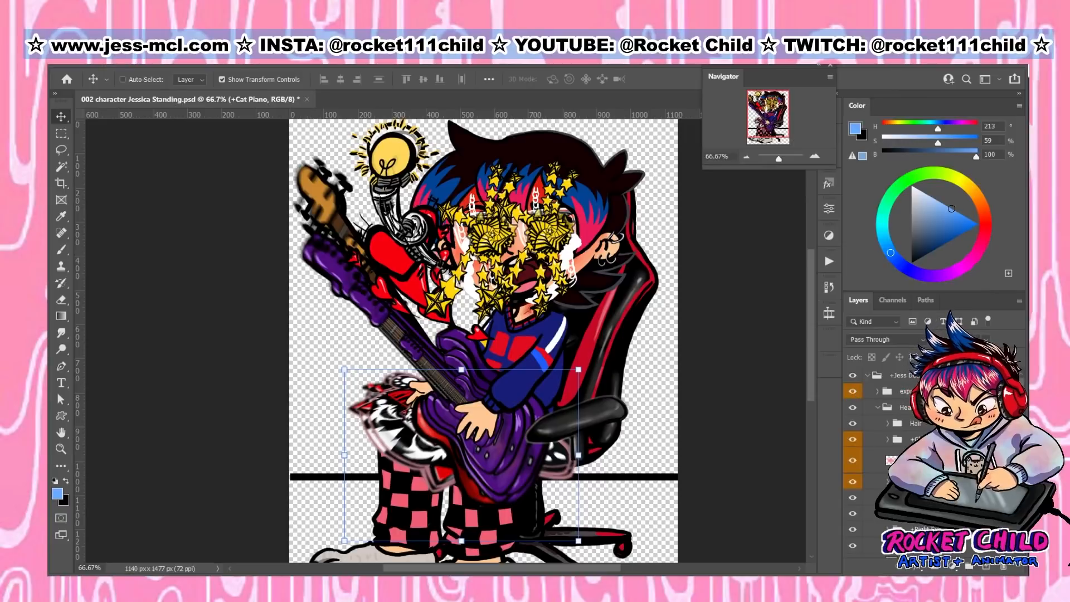
{"action": "scroll", "coordinate": [892, 446], "scroll_direction": "down", "scroll_amount": 5}
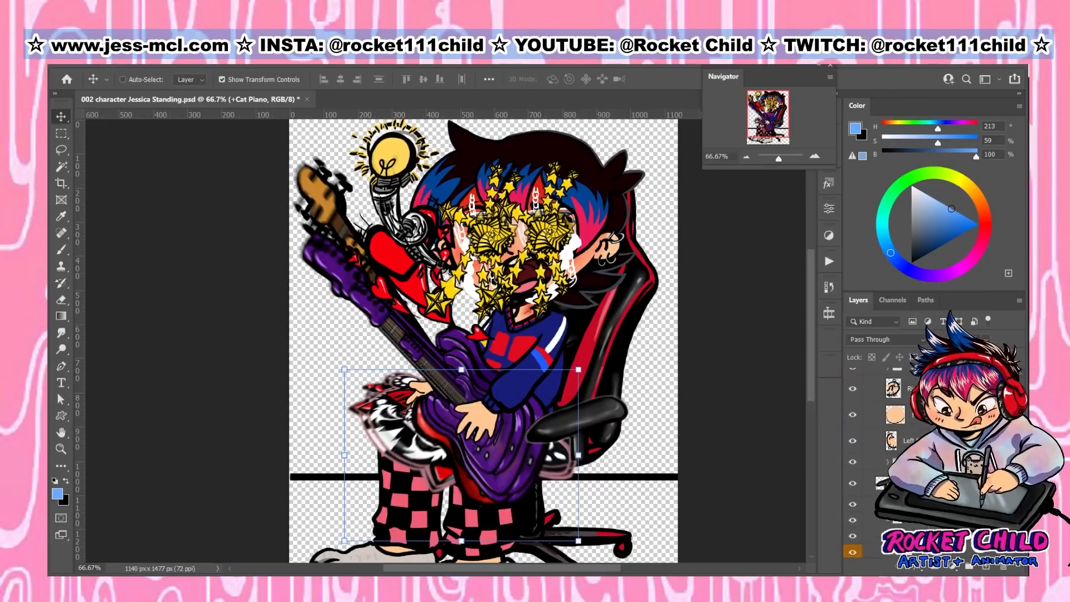
{"action": "scroll", "coordinate": [892, 446], "scroll_direction": "down", "scroll_amount": 1}
{"action": "scroll", "coordinate": [853, 392], "scroll_direction": "up", "scroll_amount": 5}
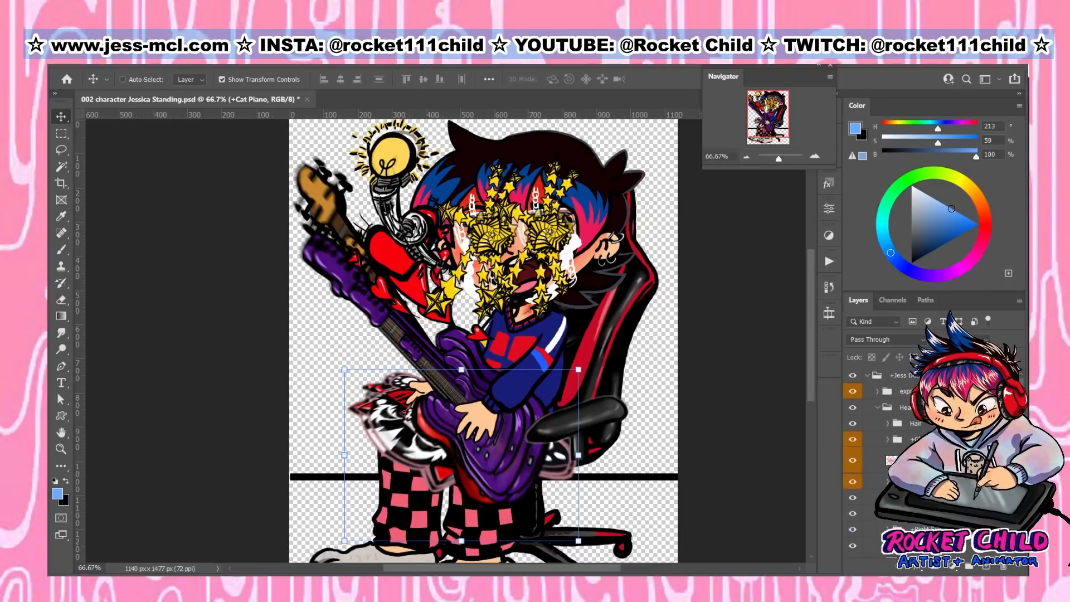
Hide the expressions group and the orange-labelled head layers, including the glasses and the red face shading
{"action": "left_click", "coordinate": [853, 392]}
{"action": "left_click", "coordinate": [852, 439]}
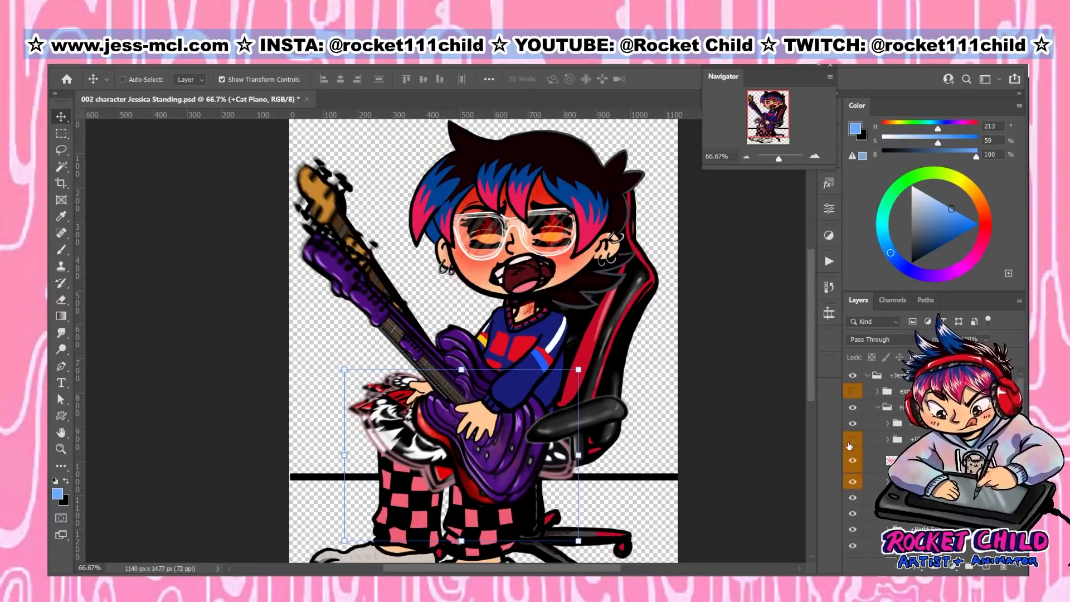
{"action": "left_click", "coordinate": [852, 460]}
{"action": "left_click", "coordinate": [853, 483]}
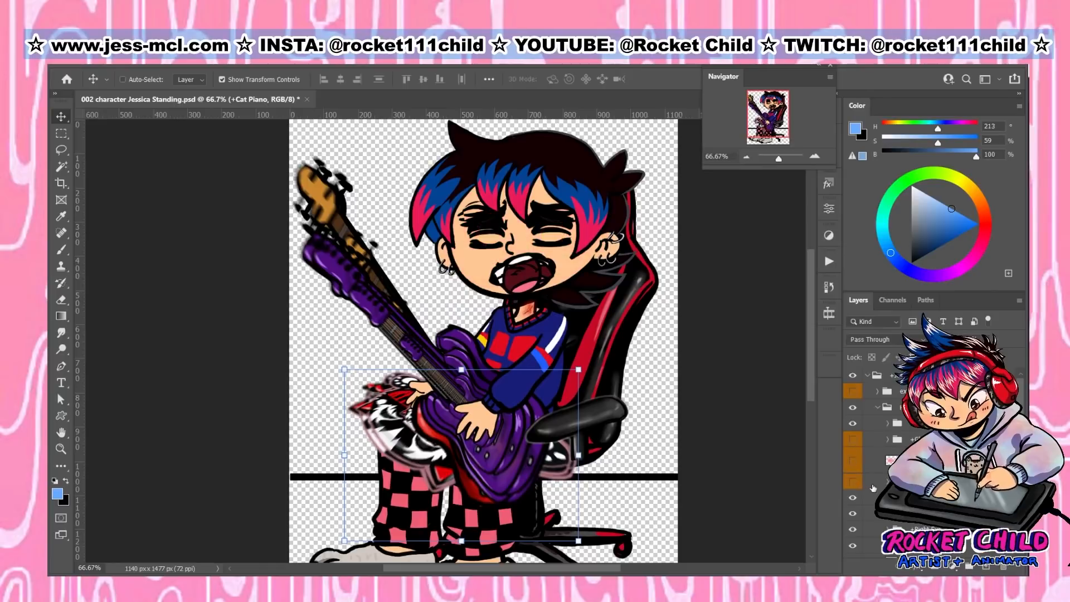
Hide the orange-labelled guitar layers in the body group and the Cat Piano group on the character's lap
{"action": "scroll", "coordinate": [855, 485], "scroll_direction": "down", "scroll_amount": 3}
{"action": "scroll", "coordinate": [859, 484], "scroll_direction": "down", "scroll_amount": 3}
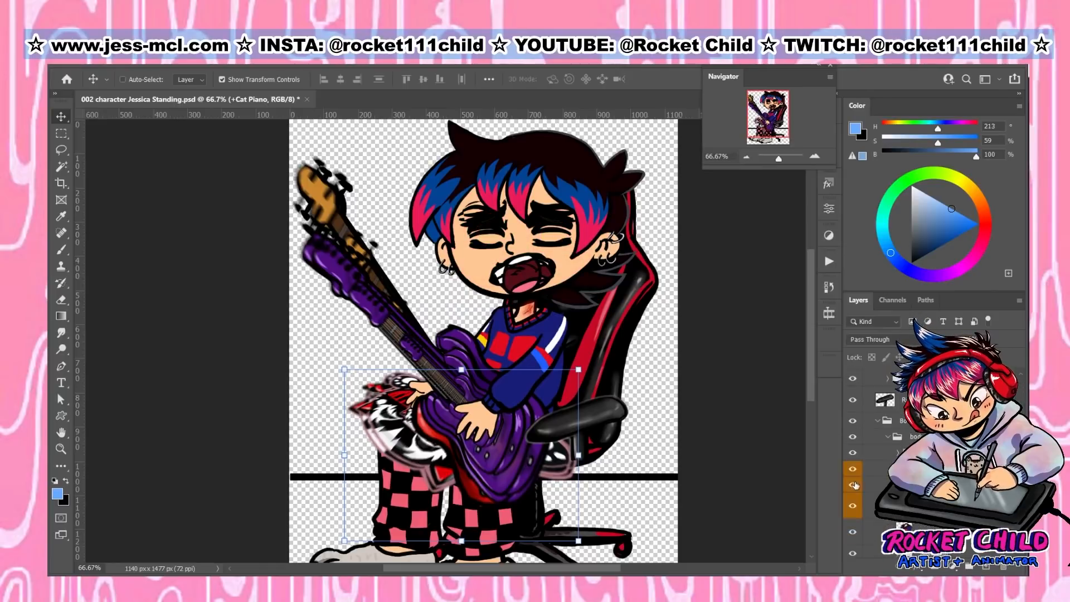
{"action": "left_click_drag", "start_coordinate": [853, 469], "coordinate": [853, 507]}
{"action": "scroll", "coordinate": [855, 480], "scroll_direction": "down", "scroll_amount": 3}
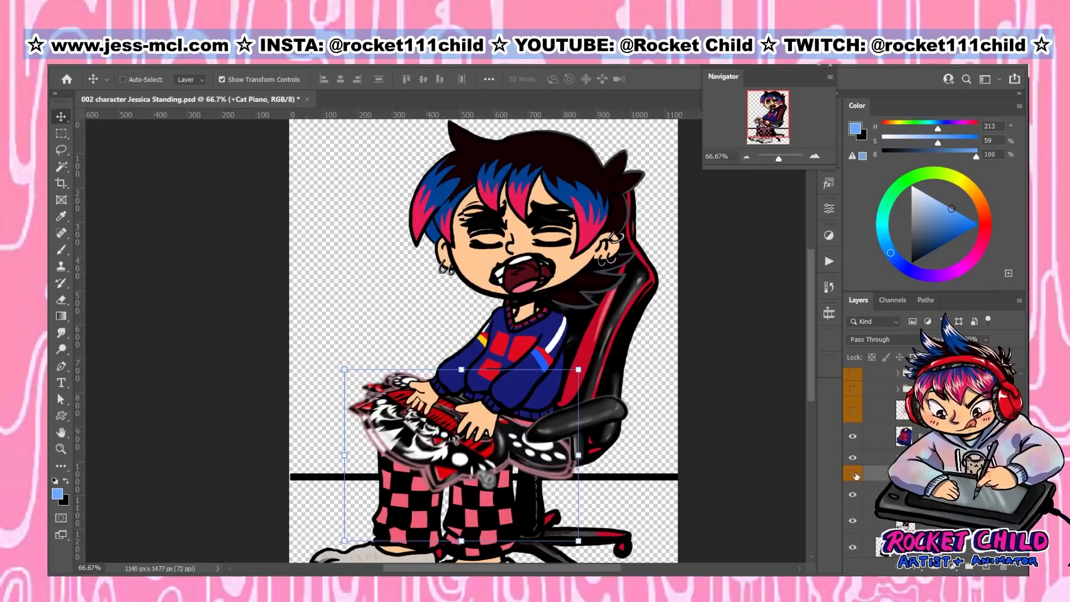
{"action": "left_click", "coordinate": [854, 473]}
{"action": "key", "text": "ctrl+minus"}
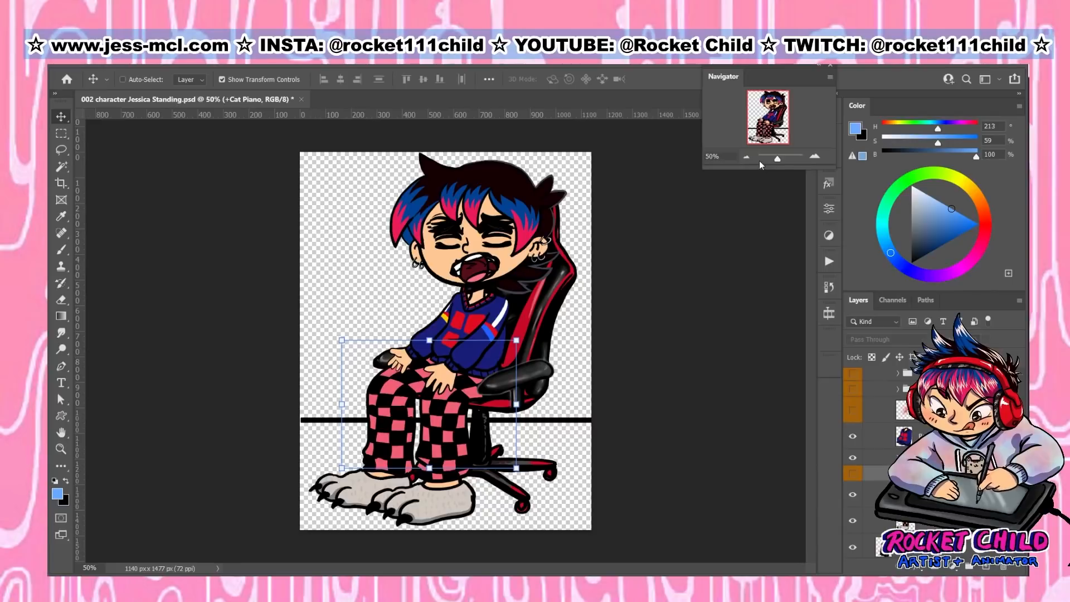
Hide the character's eyes, eyebrows and mouth, keeping the nose, ears and hair displayed
{"action": "scroll", "coordinate": [886, 418], "scroll_direction": "up", "scroll_amount": 8}
{"action": "scroll", "coordinate": [886, 421], "scroll_direction": "down", "scroll_amount": 1}
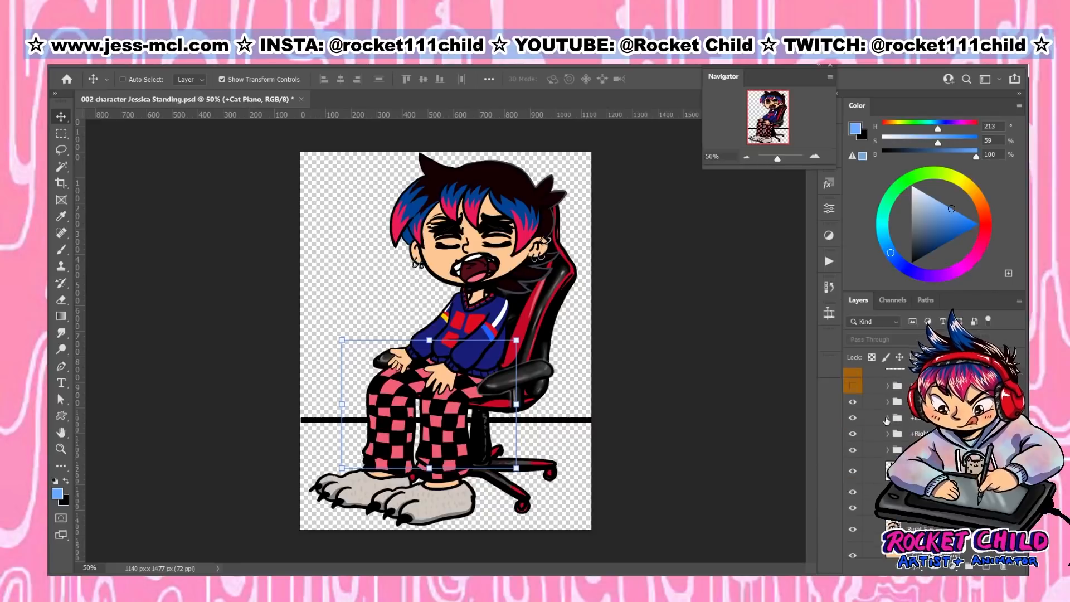
{"action": "left_click_drag", "start_coordinate": [852, 402], "coordinate": [853, 470]}
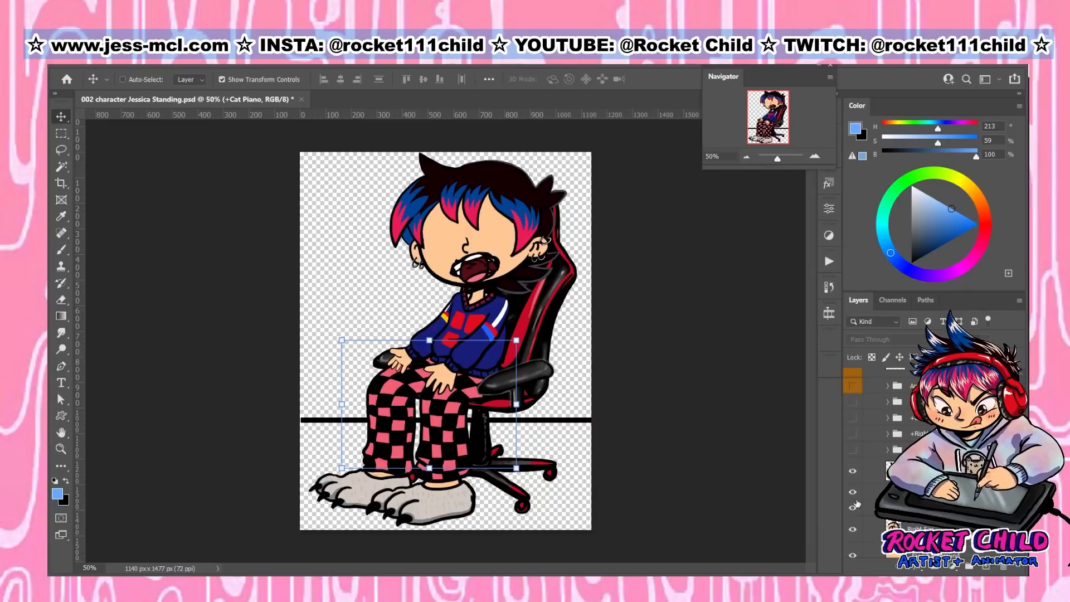
{"action": "left_click", "coordinate": [852, 492]}
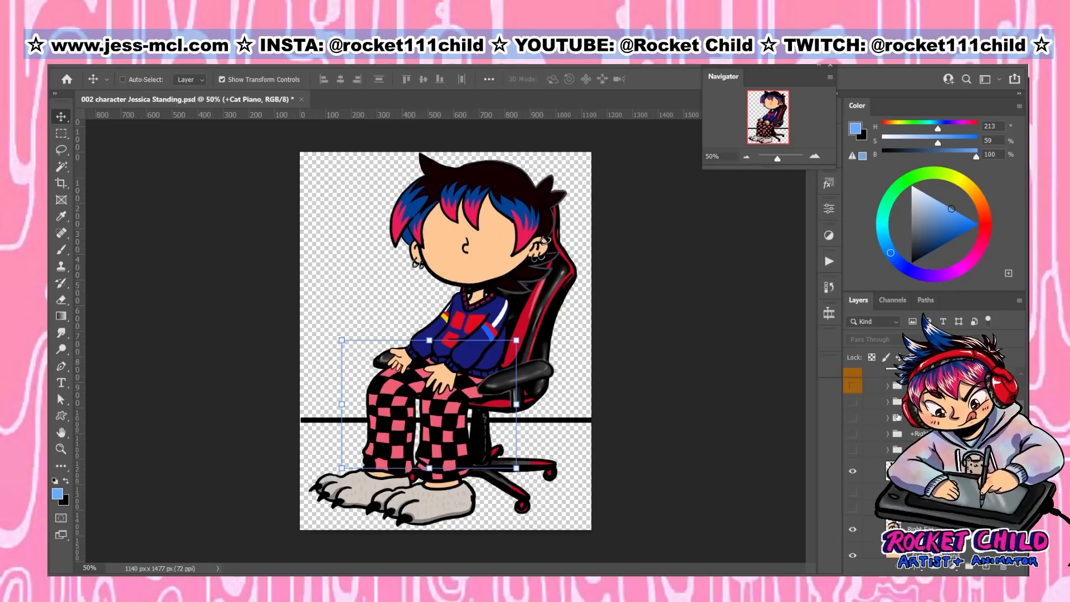
Hide all the gaming chair layers, including the armrests, backrest and base, along with the black horizontal line behind the character
{"action": "scroll", "coordinate": [934, 463], "scroll_direction": "down", "scroll_amount": 5}
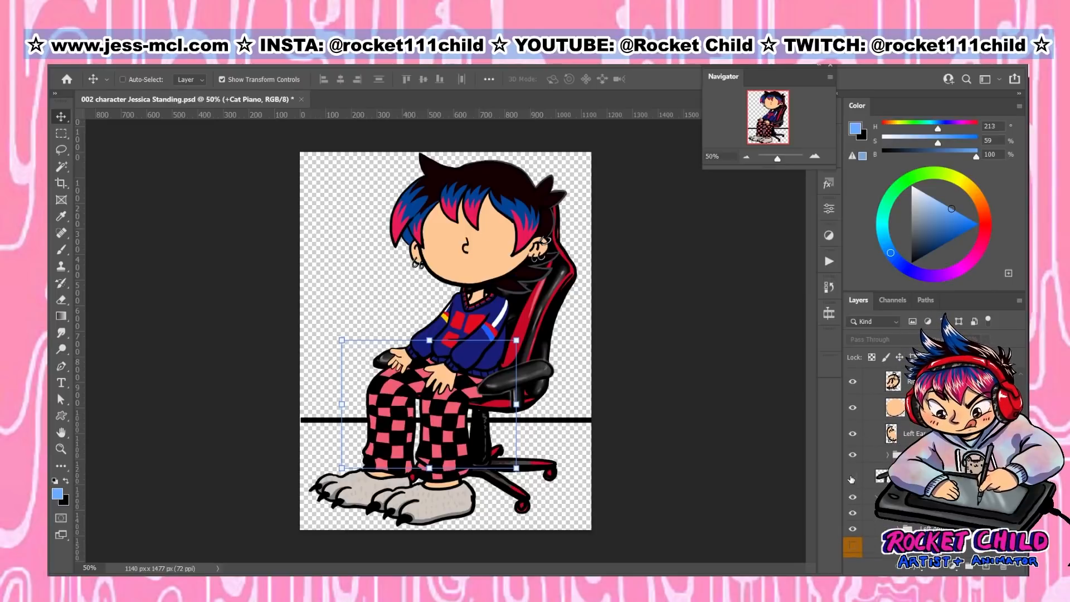
{"action": "scroll", "coordinate": [852, 485], "scroll_direction": "down", "scroll_amount": 4}
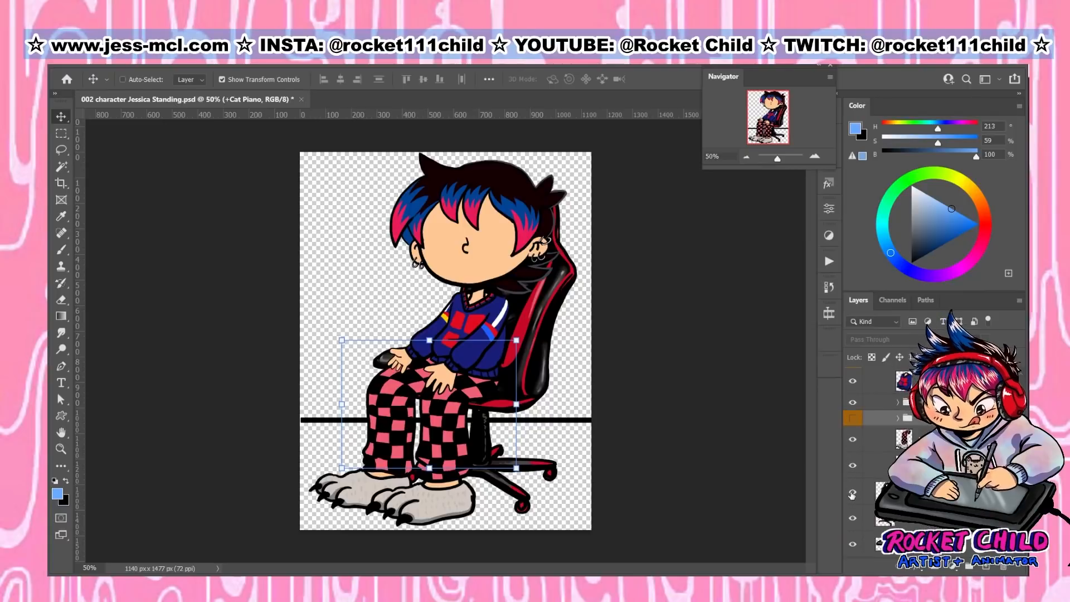
{"action": "left_click", "coordinate": [852, 494]}
{"action": "left_click", "coordinate": [855, 519]}
{"action": "left_click", "coordinate": [854, 545]}
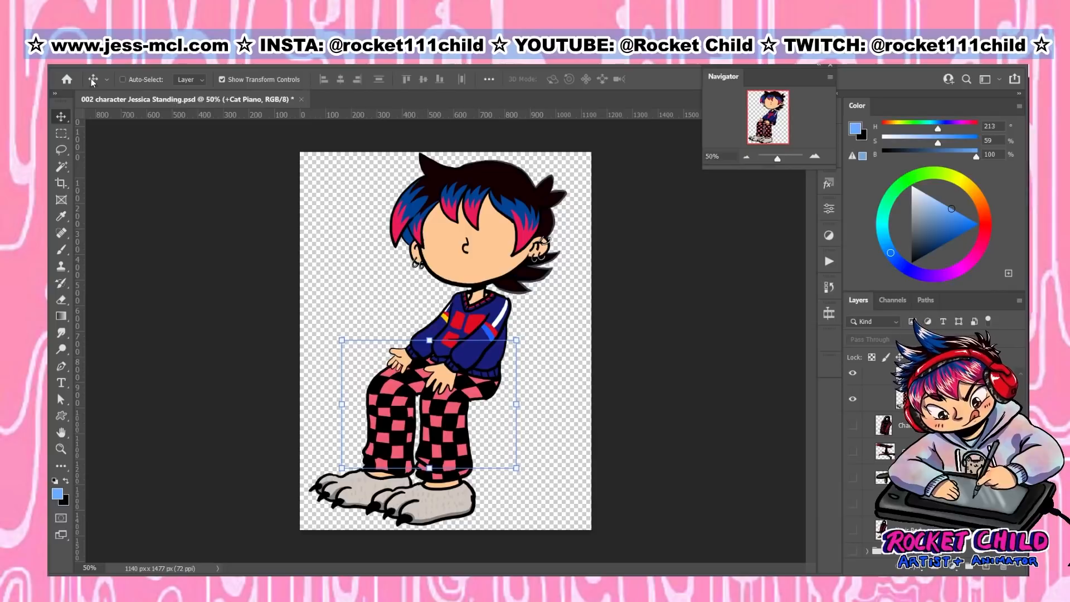
{"action": "key", "text": "ctrl+s"}
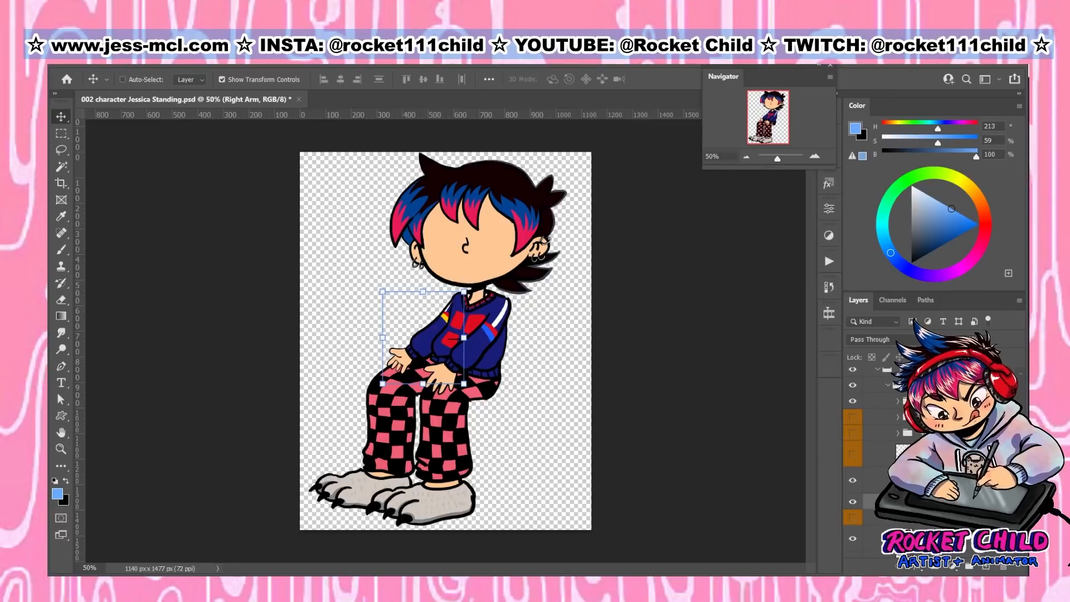
Rotate the Left Arm group to about -60° and move it to the shoulder so it hangs beside the body
{"action": "left_click", "coordinate": [853, 400]}
{"action": "left_click", "coordinate": [853, 401]}
{"action": "left_click", "coordinate": [878, 400]}
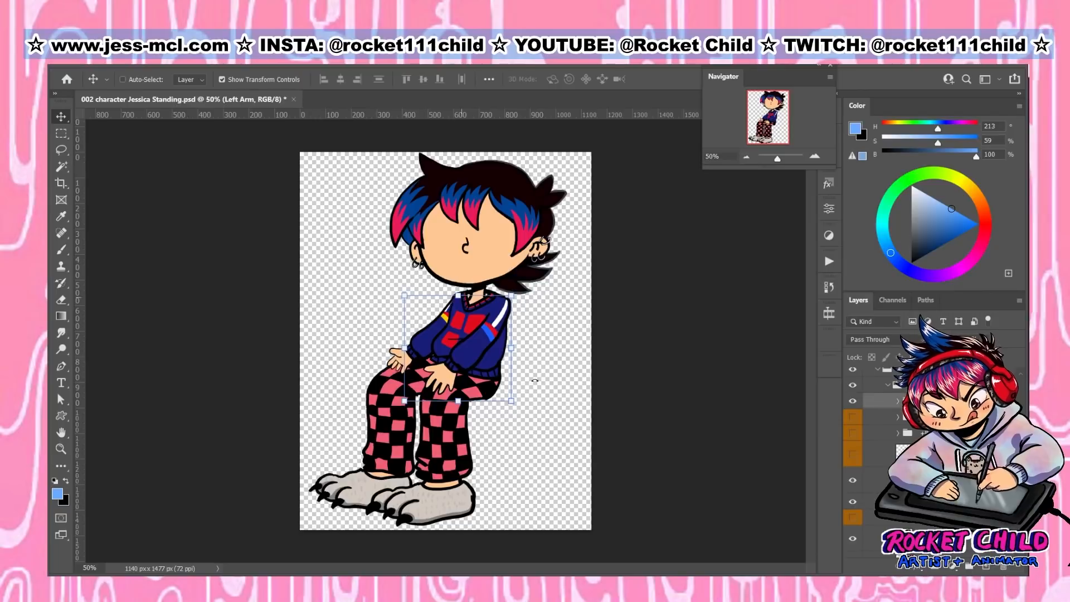
{"action": "left_click_drag", "start_coordinate": [517, 414], "coordinate": [656, 352]}
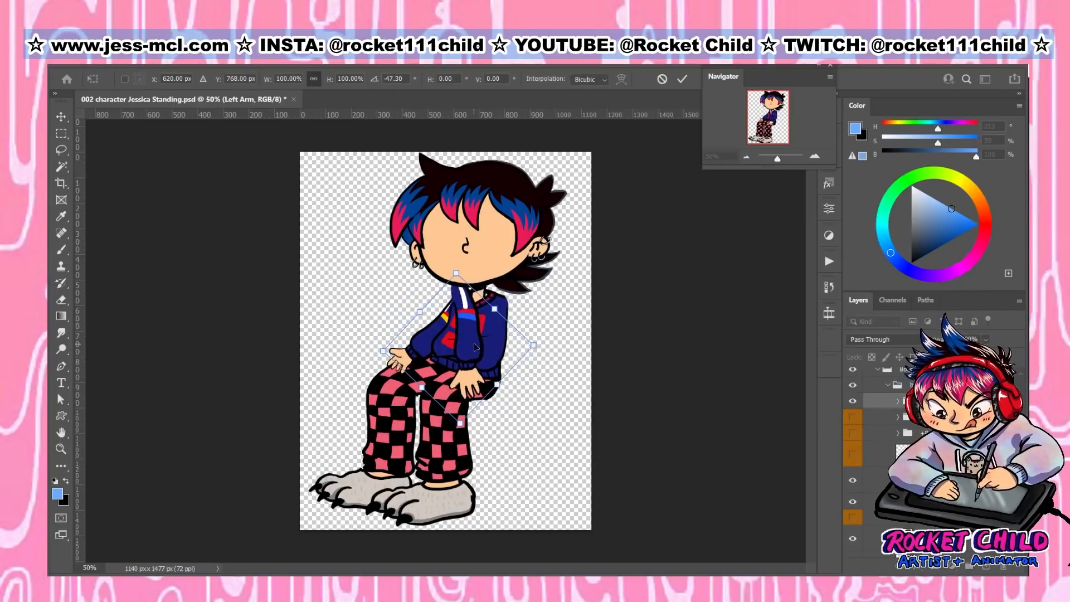
{"action": "left_click_drag", "start_coordinate": [471, 348], "coordinate": [520, 367]}
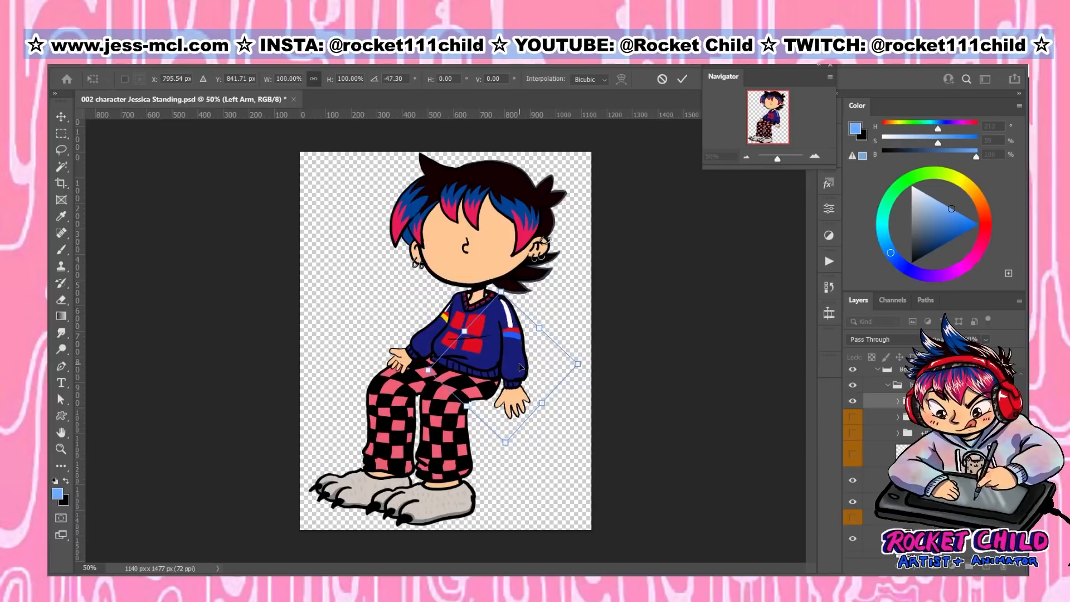
{"action": "left_click_drag", "start_coordinate": [512, 453], "coordinate": [534, 443]}
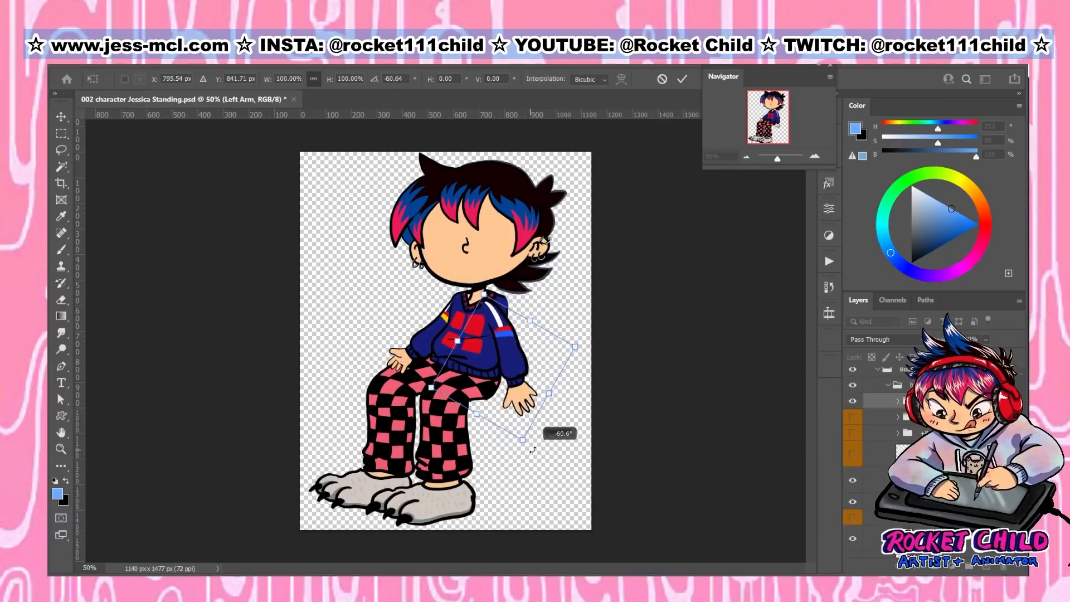
{"action": "mouse_move", "coordinate": [518, 367]}
{"action": "left_mouse_down"}
{"action": "mouse_move", "coordinate": [533, 354]}
{"action": "mouse_move", "coordinate": [532, 365]}
{"action": "left_mouse_up"}
{"action": "left_click", "coordinate": [682, 79]}
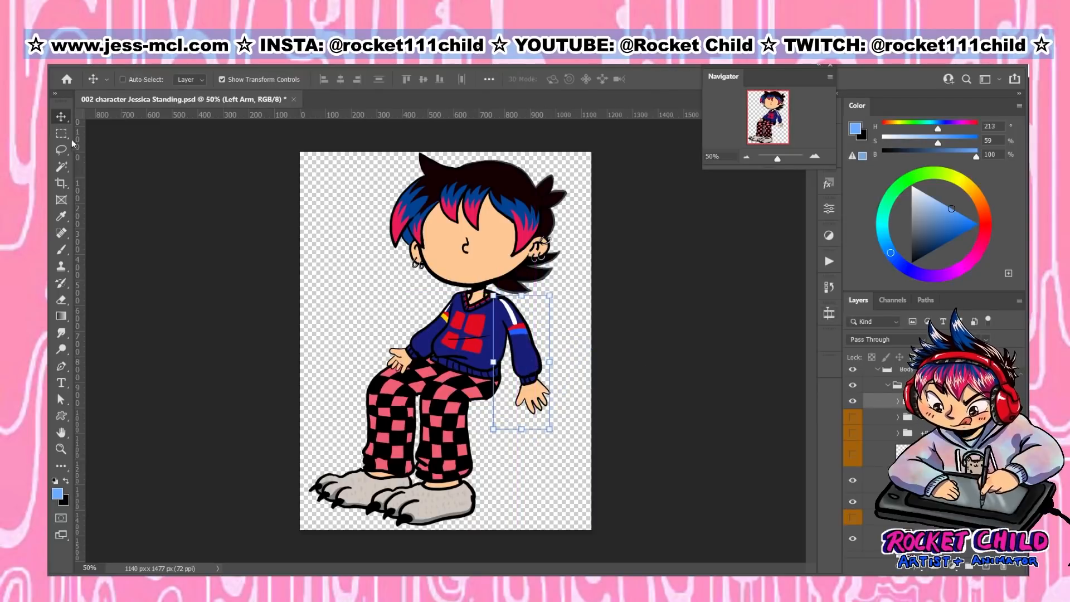
Extend the canvas above the head and below the feet with the Crop tool to 1140 x 2082 px
{"action": "left_click", "coordinate": [62, 182]}
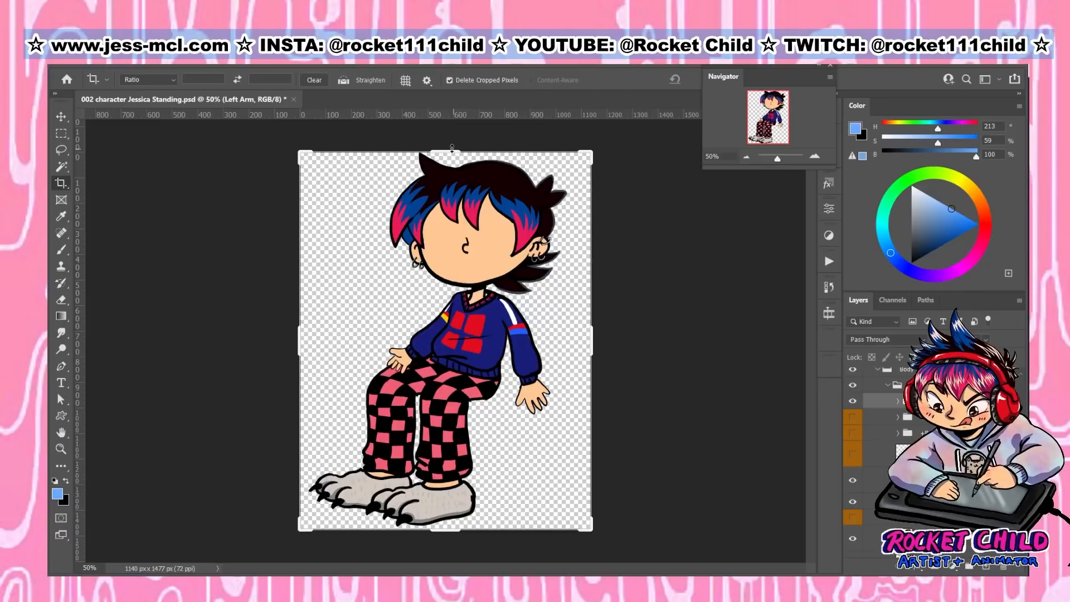
{"action": "left_click_drag", "start_coordinate": [454, 153], "coordinate": [454, 133]}
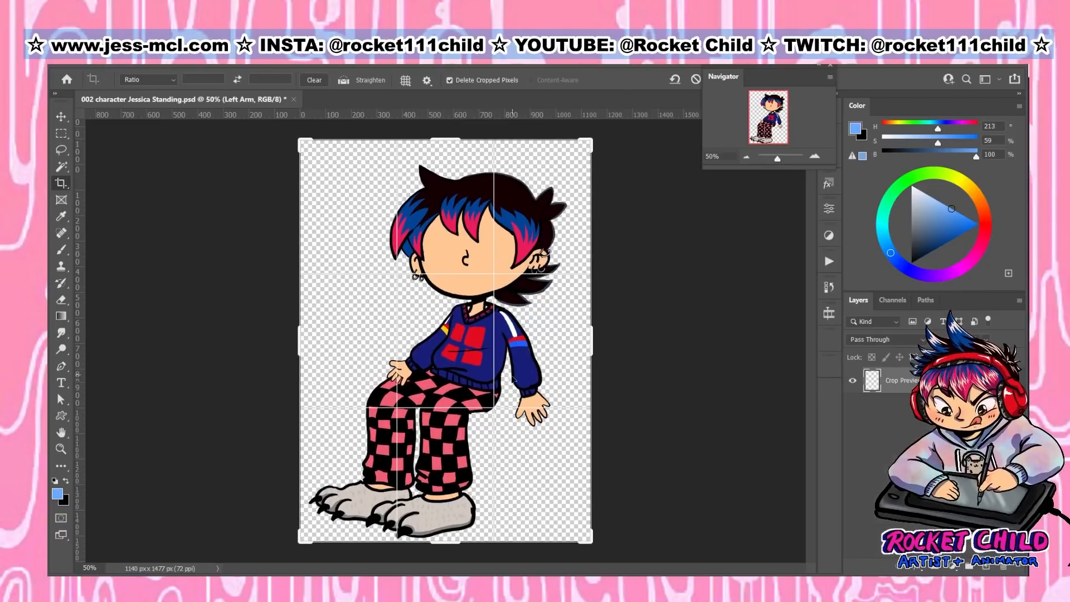
{"action": "left_click", "coordinate": [746, 156]}
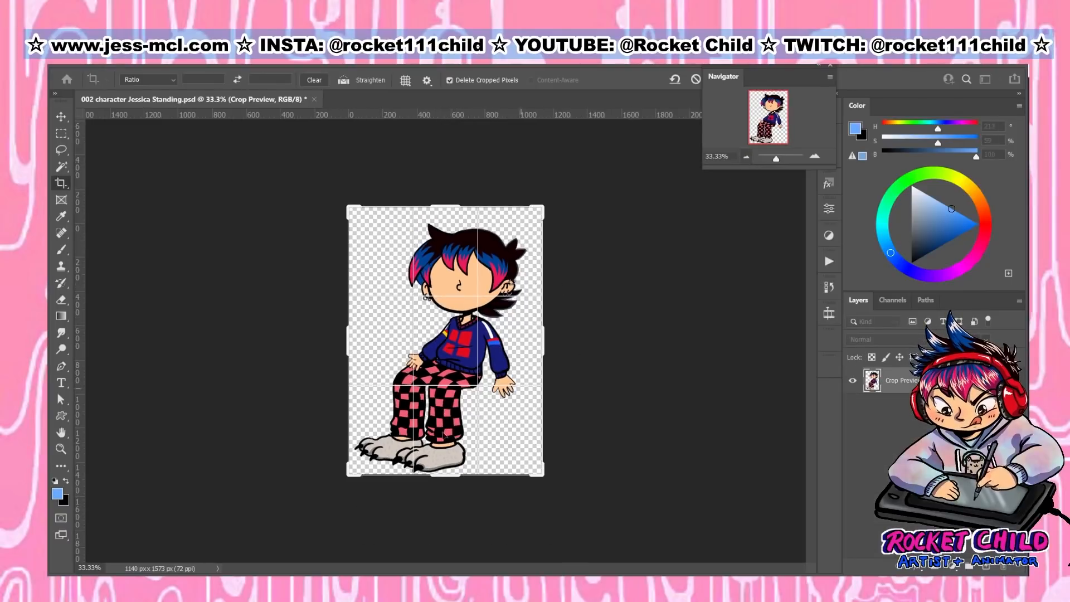
{"action": "left_click_drag", "start_coordinate": [444, 479], "coordinate": [449, 508]}
{"action": "key", "text": "Return"}
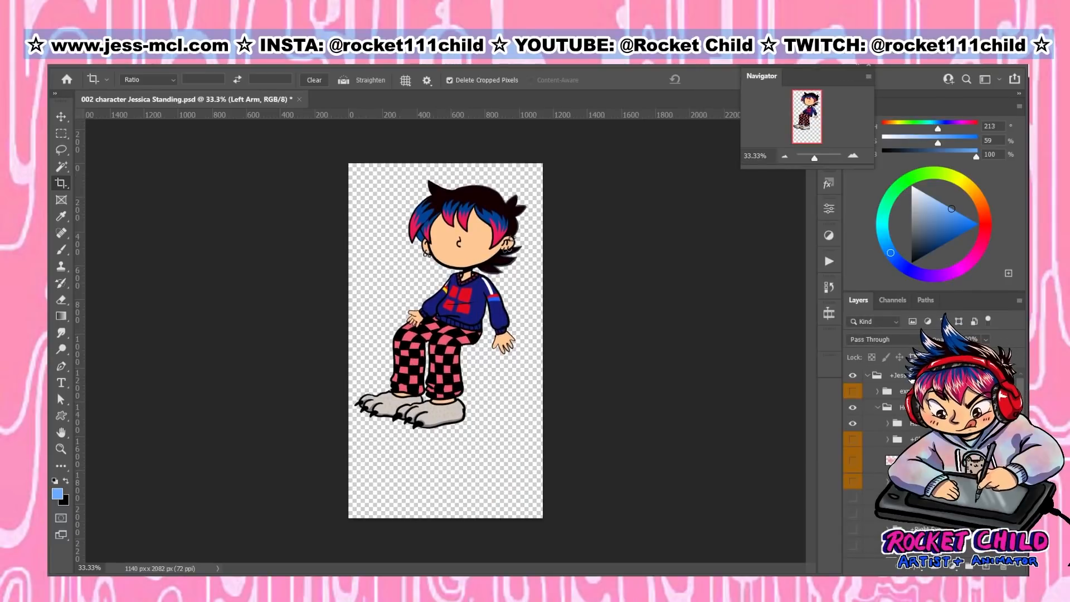
Create a new empty layer and place it above the main character group in the layer stack
{"action": "key", "text": "ctrl+shift+alt+n"}
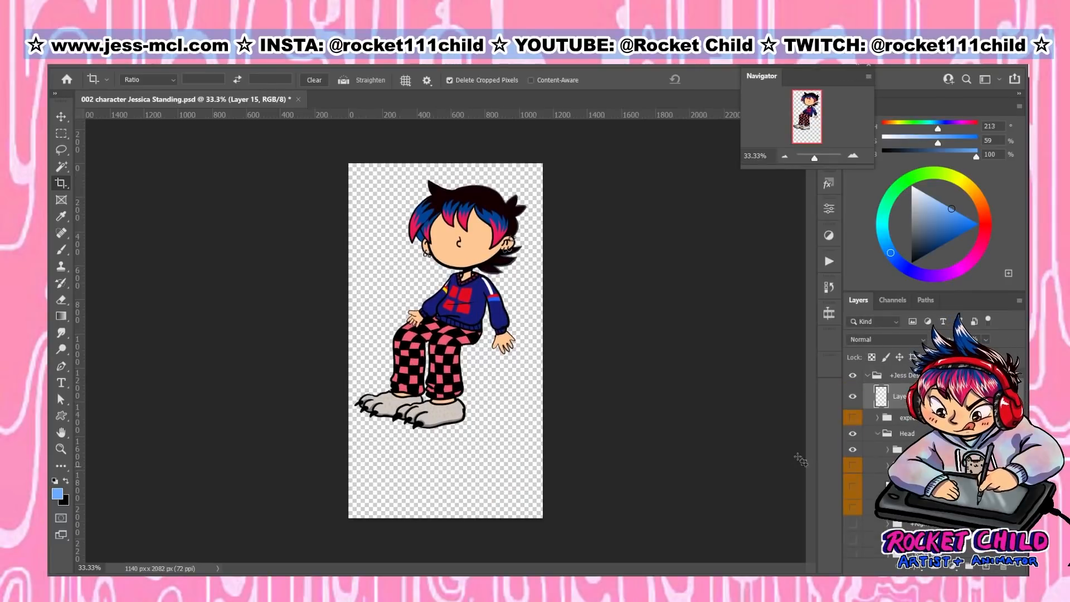
{"action": "left_click_drag", "start_coordinate": [925, 395], "coordinate": [925, 379]}
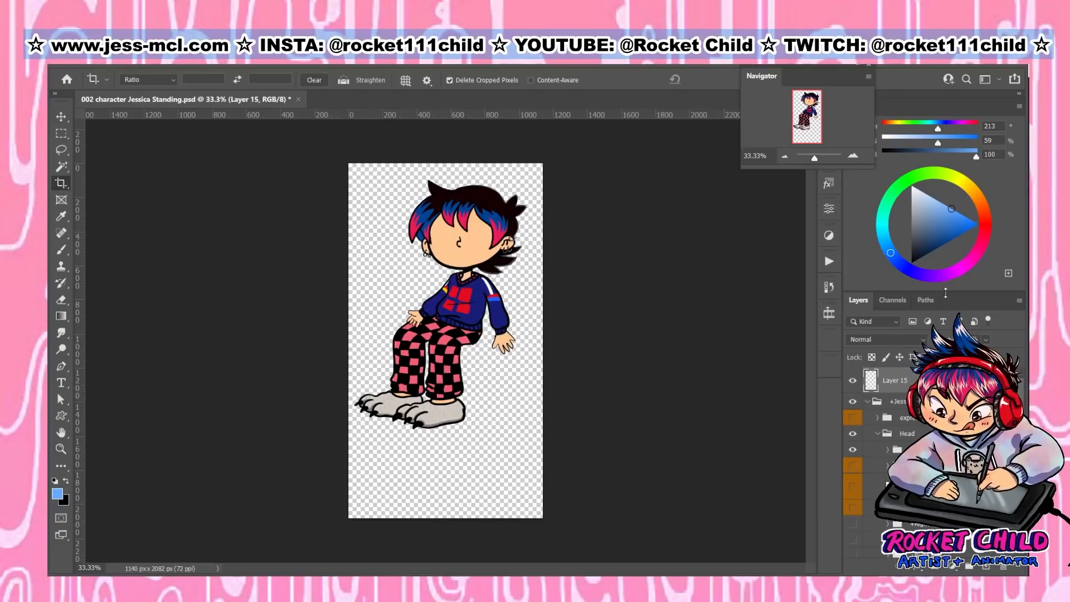
Fill the empty top layer with white and lower its opacity so the character artwork shows through faintly
{"action": "left_click_drag", "start_coordinate": [920, 205], "coordinate": [887, 136]}
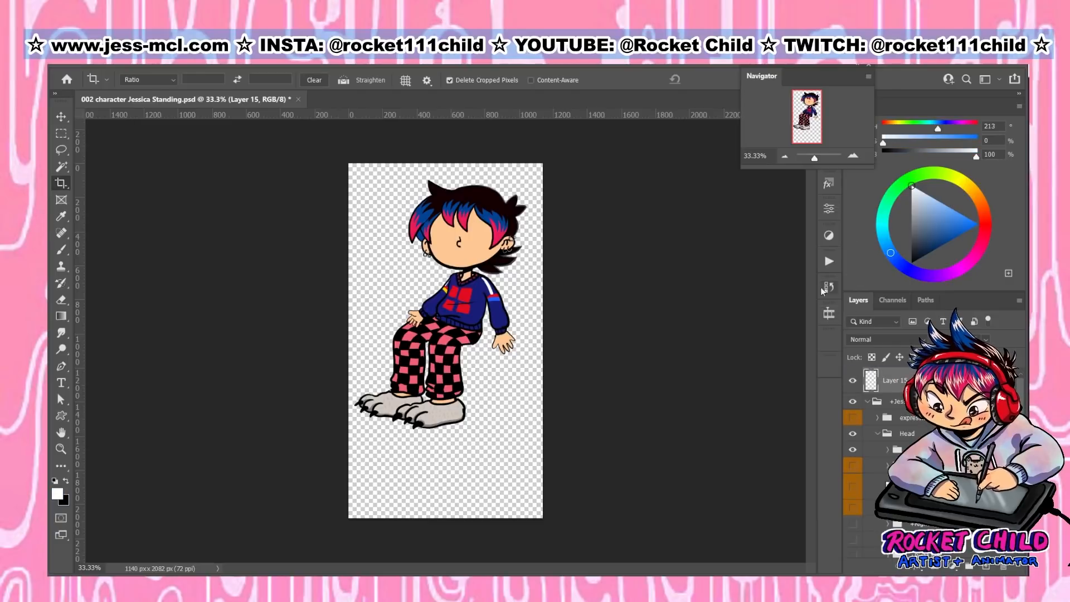
{"action": "left_click_drag", "start_coordinate": [62, 316], "coordinate": [102, 326]}
{"action": "left_click", "coordinate": [102, 327]}
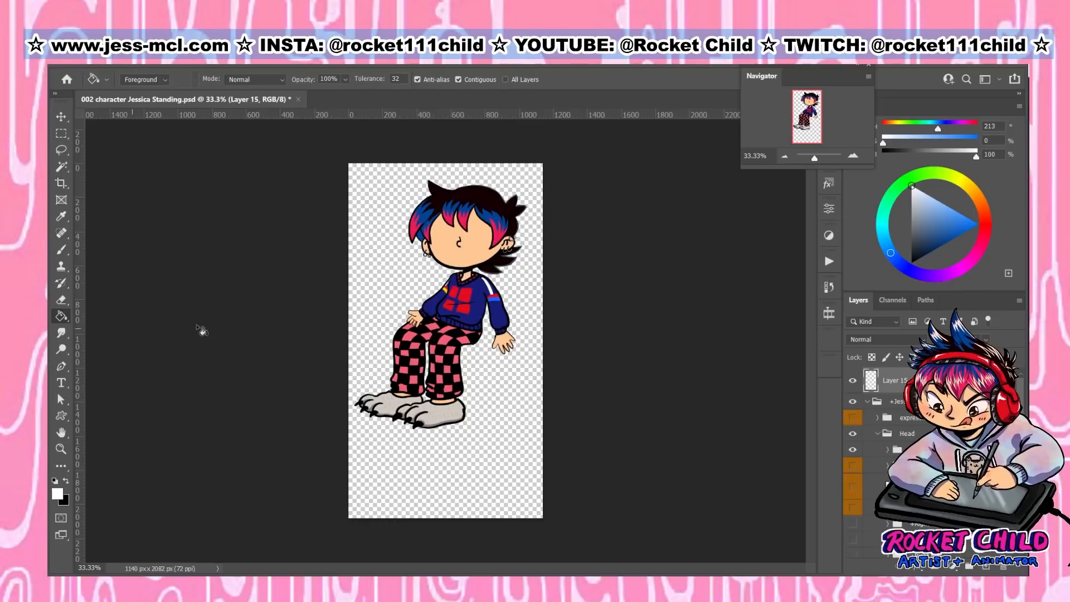
{"action": "left_click", "coordinate": [421, 320]}
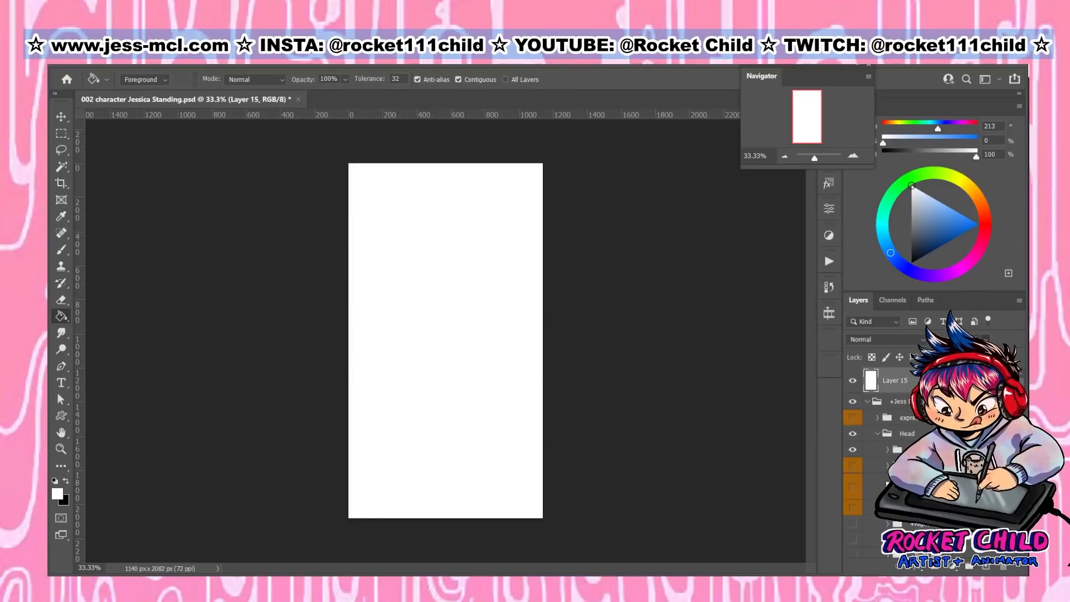
{"action": "left_click_drag", "start_coordinate": [986, 339], "coordinate": [966, 350]}
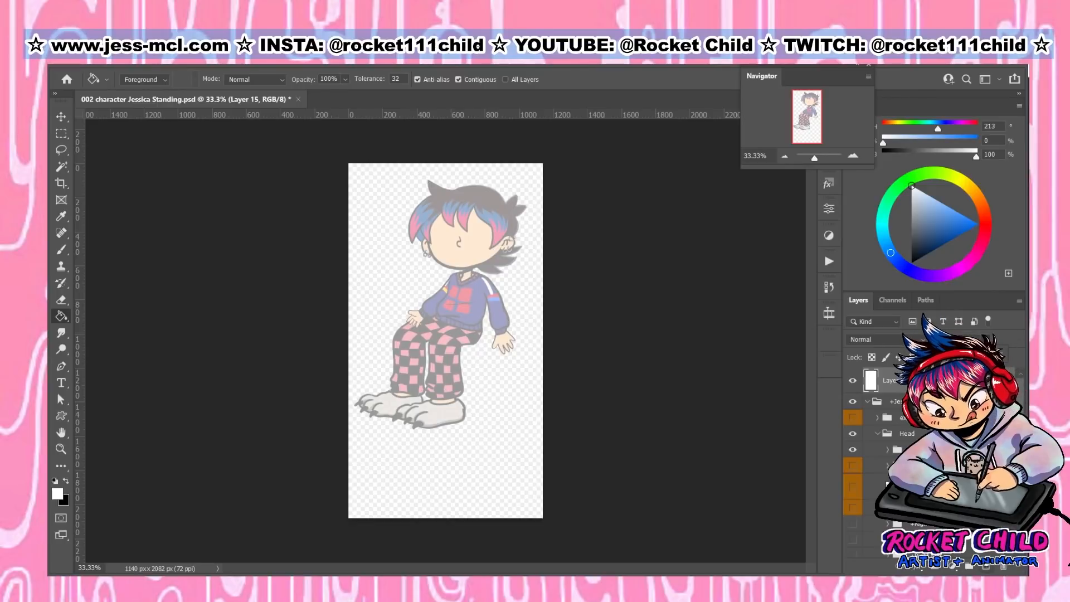
Add a new layer above the white overlay and ready the Brush with a red colour of H 12, S 97, B 80
{"action": "left_click", "coordinate": [987, 567]}
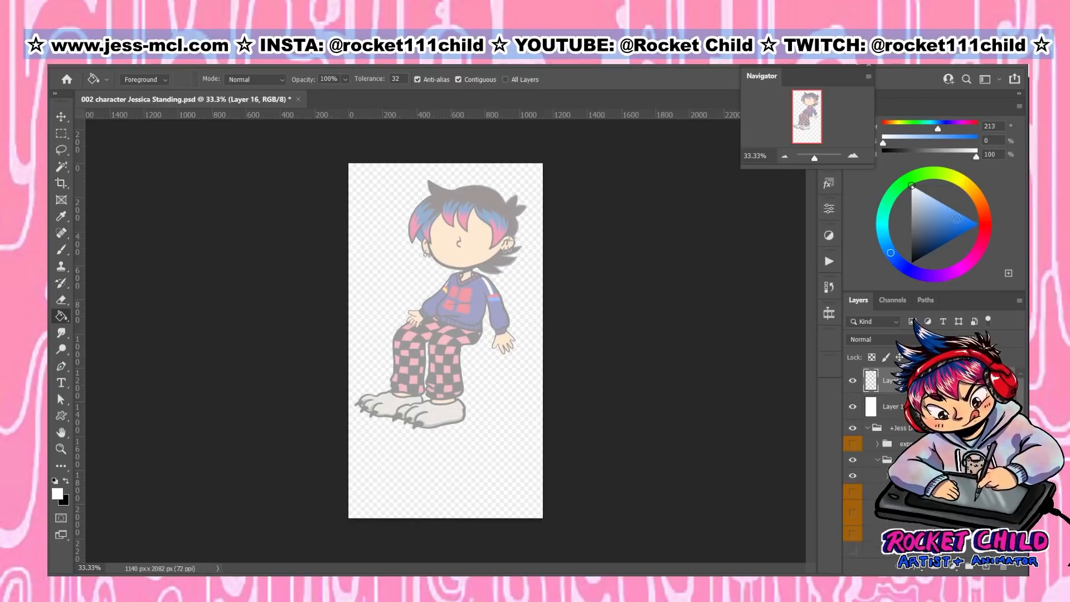
{"action": "left_click", "coordinate": [989, 213]}
{"action": "left_click_drag", "start_coordinate": [964, 223], "coordinate": [964, 230]}
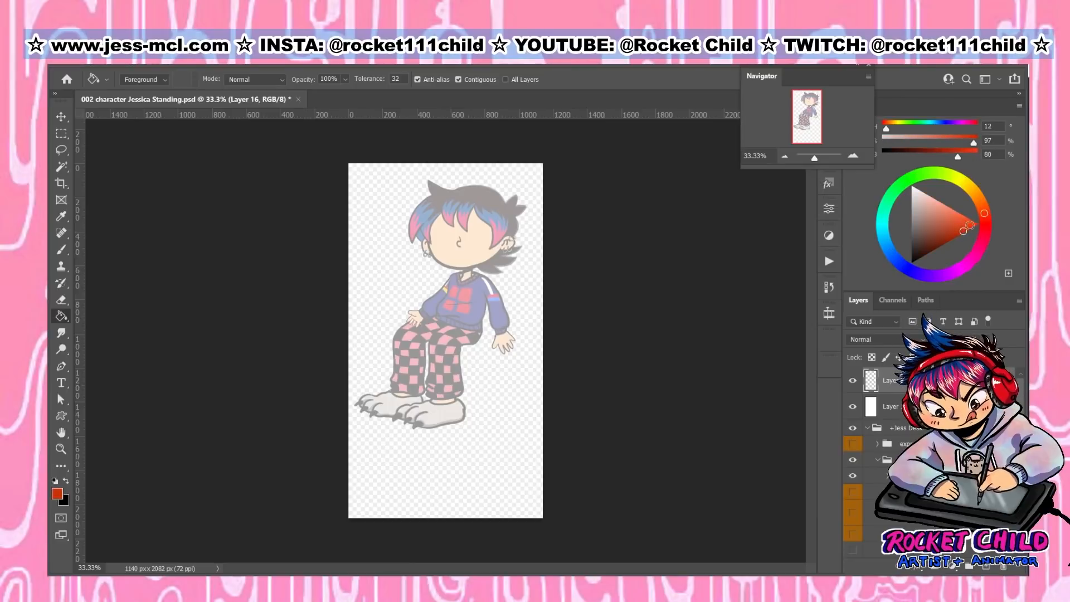
{"action": "key", "text": "b"}
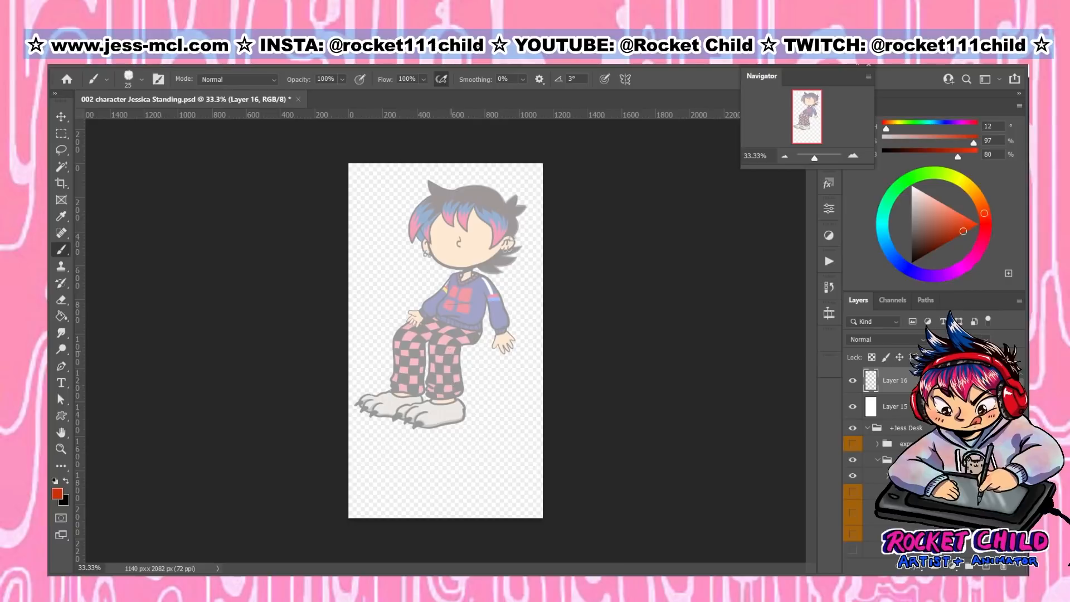
Sketch two straight standing legs in red below the torso, with crosses at the knees and rounded overlapping feet
{"action": "mouse_move", "coordinate": [447, 327]}
{"action": "left_mouse_down"}
{"action": "mouse_move", "coordinate": [459, 387]}
{"action": "mouse_move", "coordinate": [480, 333]}
{"action": "mouse_move", "coordinate": [483, 378]}
{"action": "left_mouse_up"}
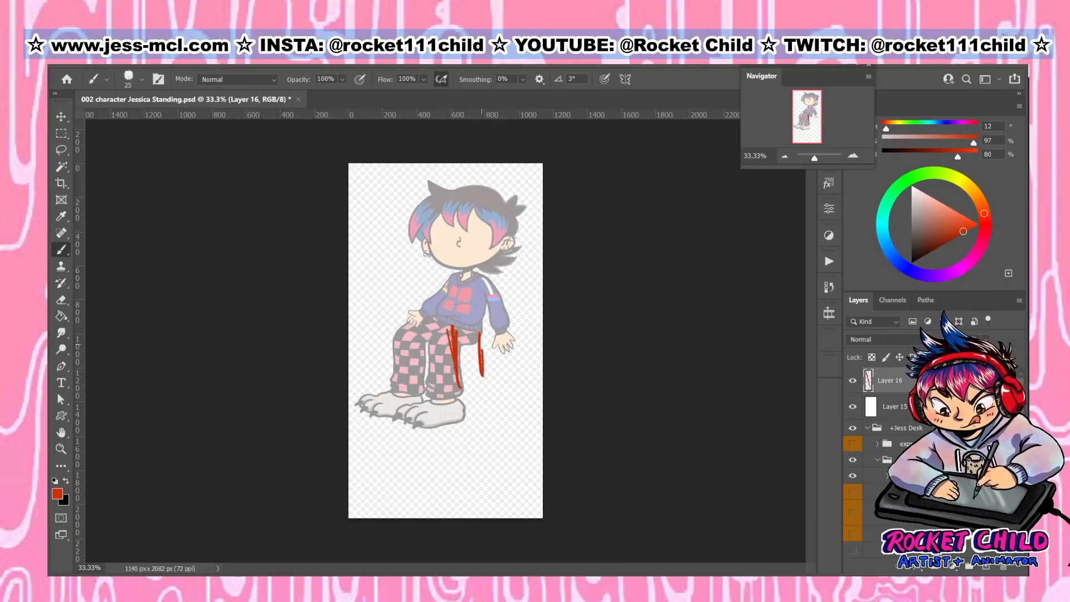
{"action": "left_click_drag", "start_coordinate": [481, 331], "coordinate": [486, 439]}
{"action": "mouse_move", "coordinate": [462, 366]}
{"action": "left_mouse_down"}
{"action": "mouse_move", "coordinate": [474, 376]}
{"action": "mouse_move", "coordinate": [465, 377]}
{"action": "left_mouse_up"}
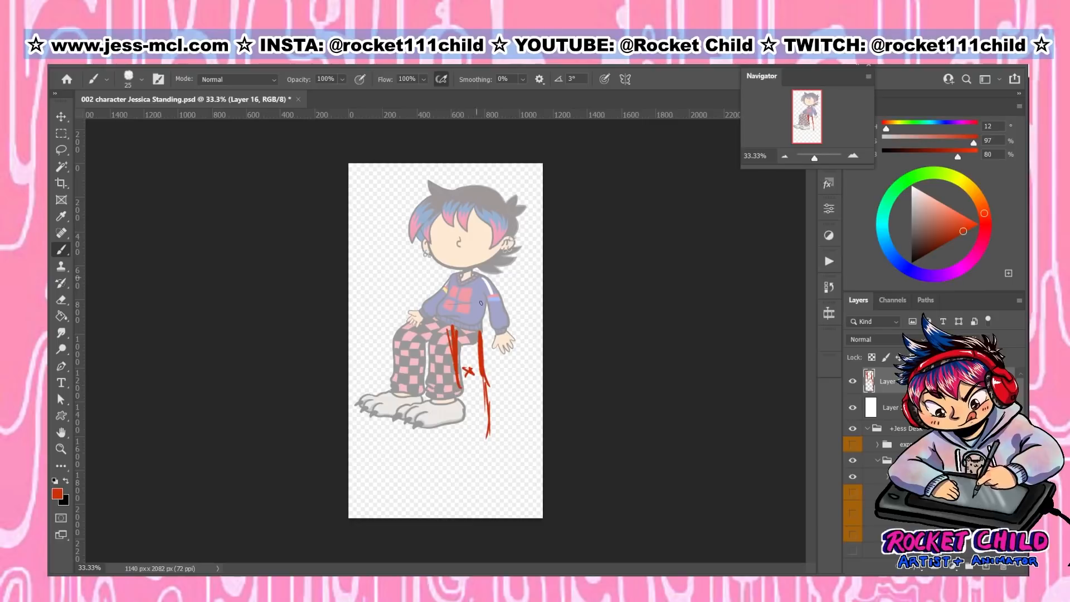
{"action": "mouse_move", "coordinate": [456, 390]}
{"action": "left_mouse_down"}
{"action": "mouse_move", "coordinate": [459, 438]}
{"action": "mouse_move", "coordinate": [459, 428]}
{"action": "mouse_move", "coordinate": [488, 437]}
{"action": "left_mouse_up"}
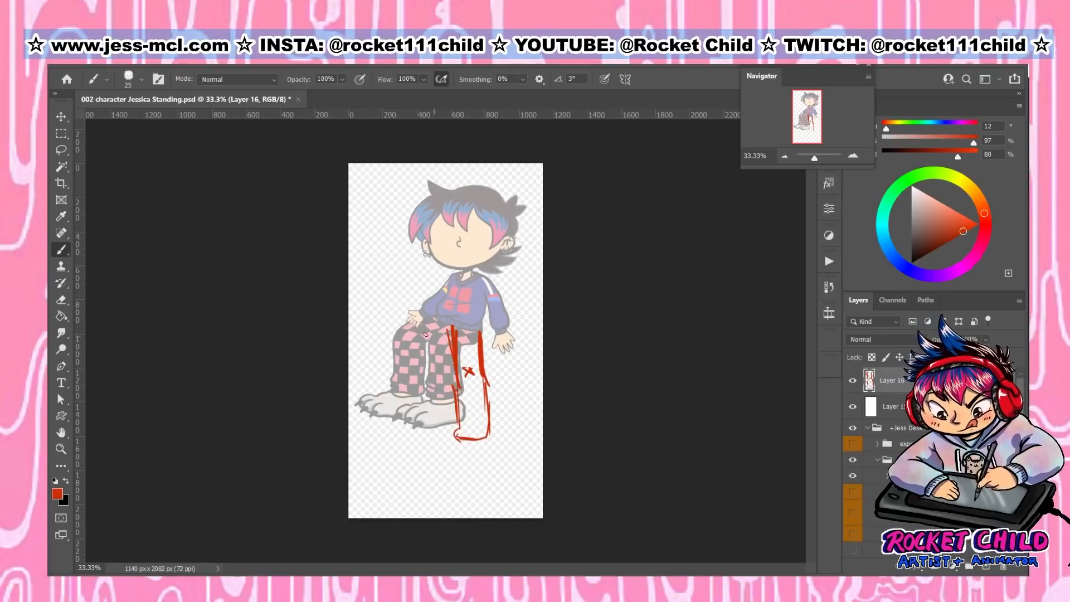
{"action": "left_click_drag", "start_coordinate": [432, 324], "coordinate": [430, 424]}
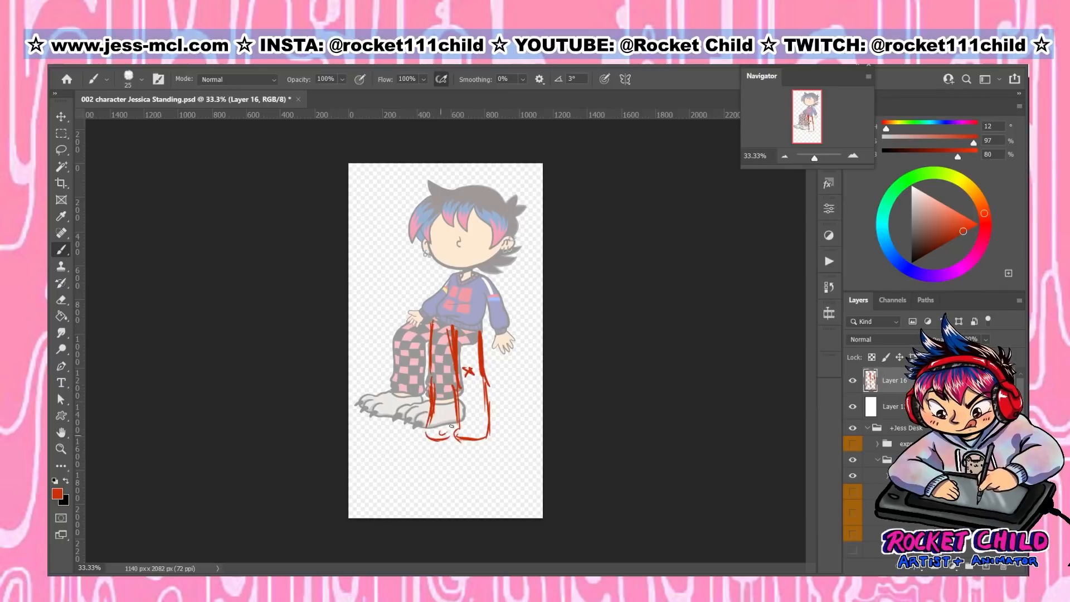
{"action": "left_click_drag", "start_coordinate": [444, 382], "coordinate": [433, 369]}
{"action": "left_click_drag", "start_coordinate": [434, 383], "coordinate": [443, 371]}
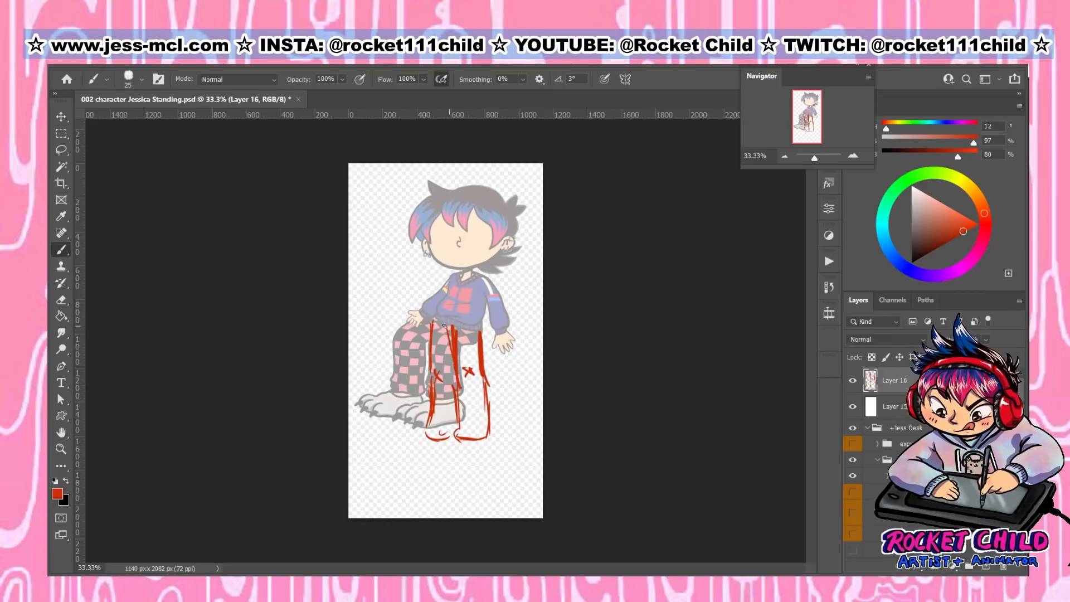
{"action": "mouse_move", "coordinate": [427, 441]}
{"action": "left_mouse_down"}
{"action": "mouse_move", "coordinate": [405, 453]}
{"action": "mouse_move", "coordinate": [417, 463]}
{"action": "mouse_move", "coordinate": [454, 459]}
{"action": "mouse_move", "coordinate": [441, 467]}
{"action": "mouse_move", "coordinate": [494, 464]}
{"action": "mouse_move", "coordinate": [462, 473]}
{"action": "left_mouse_up"}
{"action": "mouse_move", "coordinate": [461, 456]}
{"action": "left_mouse_down"}
{"action": "mouse_move", "coordinate": [438, 462]}
{"action": "mouse_move", "coordinate": [444, 468]}
{"action": "left_mouse_up"}
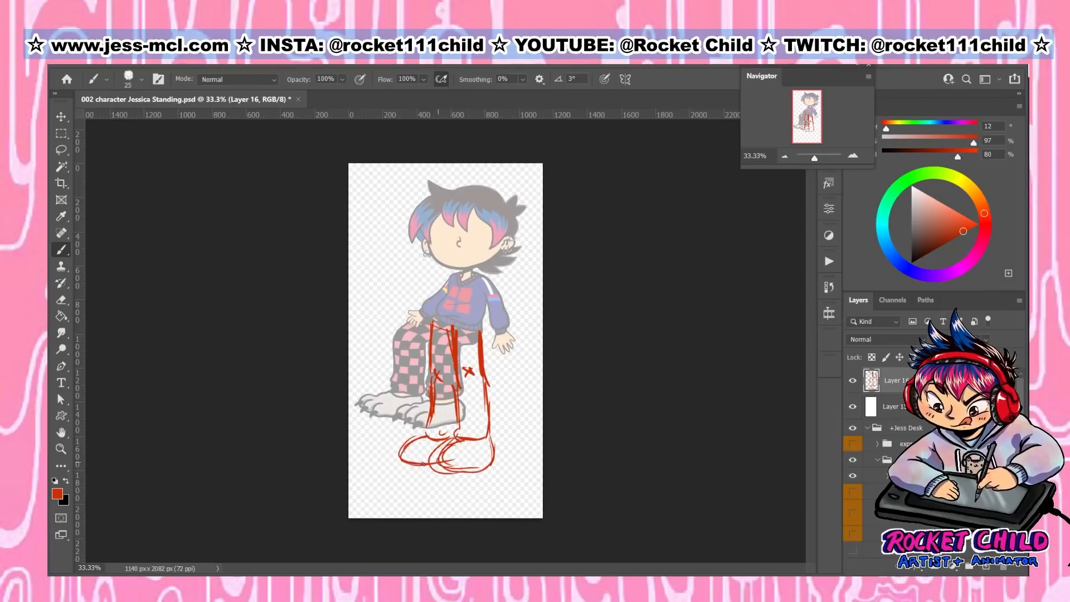
Scale the leg sketch to 84.89% and move it up so the legs overlap the bottom of the jumper
{"action": "left_click", "coordinate": [62, 117]}
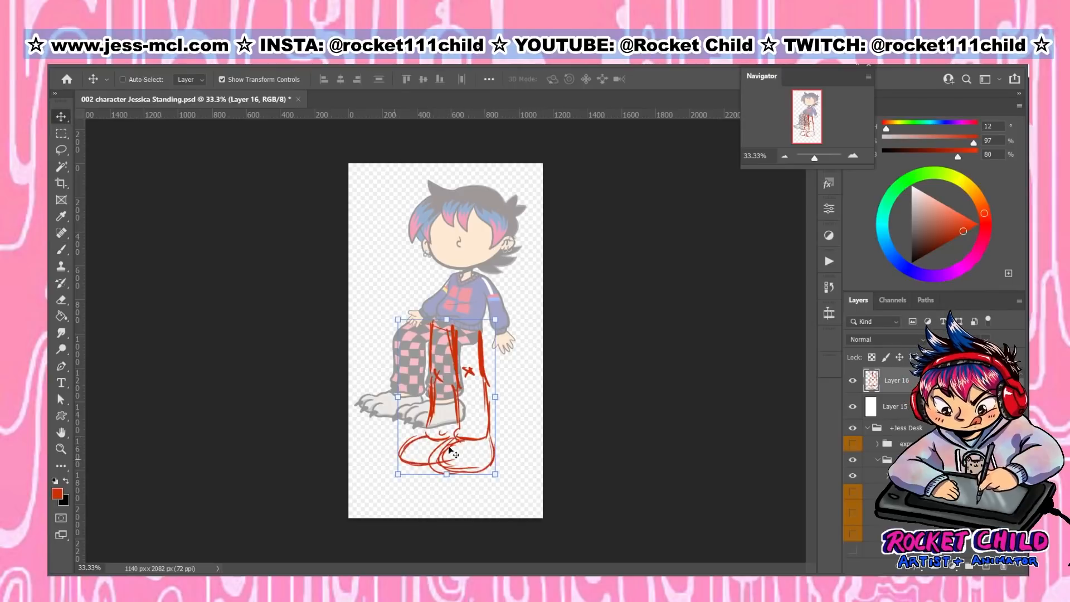
{"action": "left_click_drag", "start_coordinate": [492, 472], "coordinate": [480, 450]}
{"action": "left_click_drag", "start_coordinate": [478, 363], "coordinate": [481, 356]}
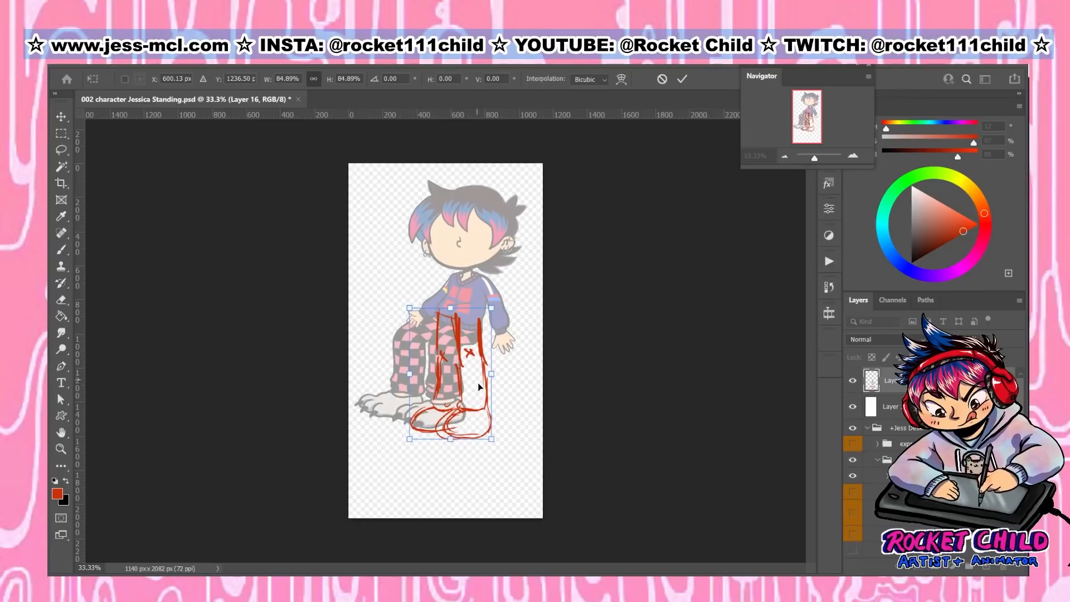
{"action": "left_click", "coordinate": [683, 78]}
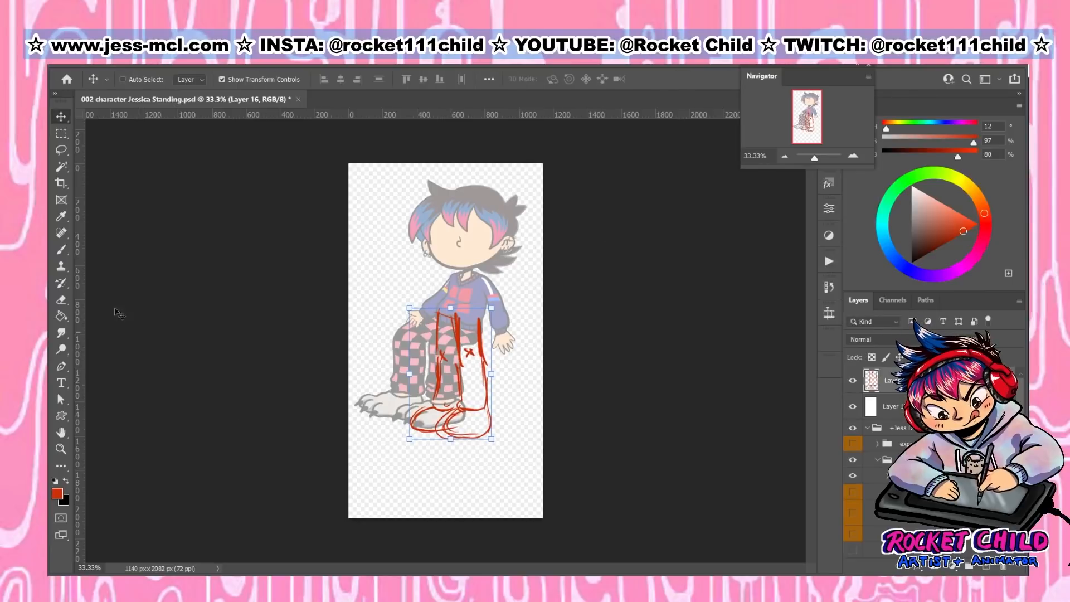
Sketch new spiky hair outlines in red along the top and back of the head with the Brush
{"action": "left_click", "coordinate": [61, 249]}
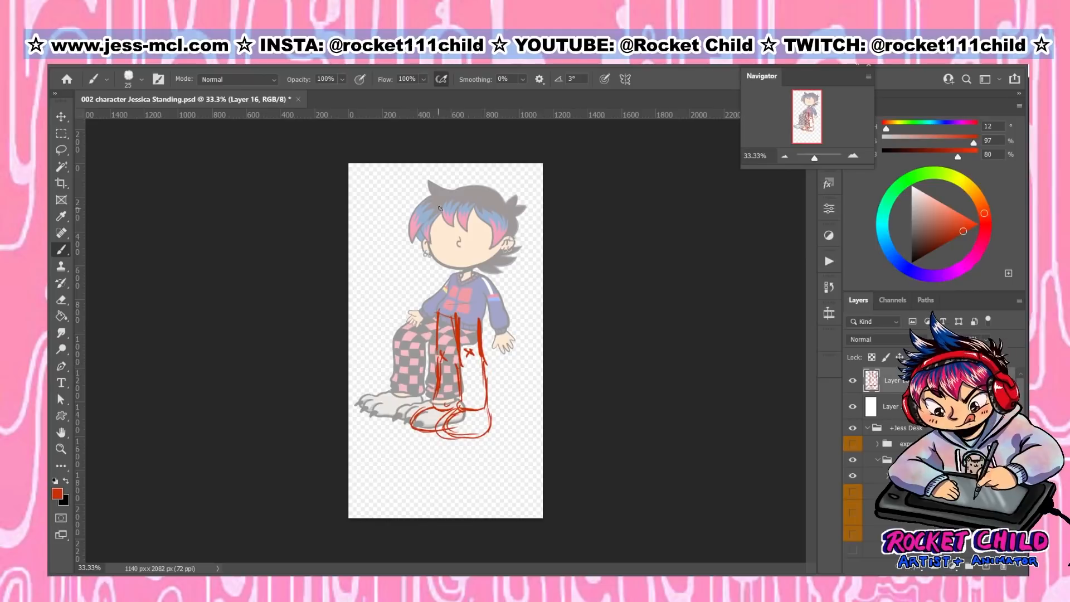
{"action": "mouse_move", "coordinate": [469, 183]}
{"action": "left_mouse_down"}
{"action": "mouse_move", "coordinate": [444, 166]}
{"action": "mouse_move", "coordinate": [441, 190]}
{"action": "mouse_move", "coordinate": [423, 175]}
{"action": "mouse_move", "coordinate": [431, 195]}
{"action": "left_mouse_up"}
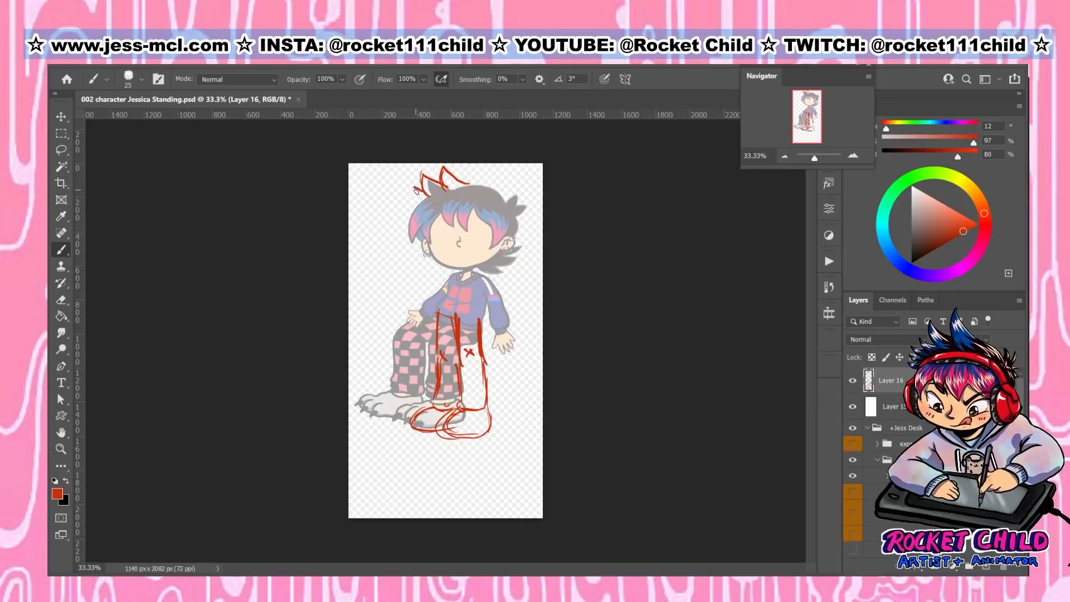
{"action": "left_click_drag", "start_coordinate": [415, 191], "coordinate": [414, 204]}
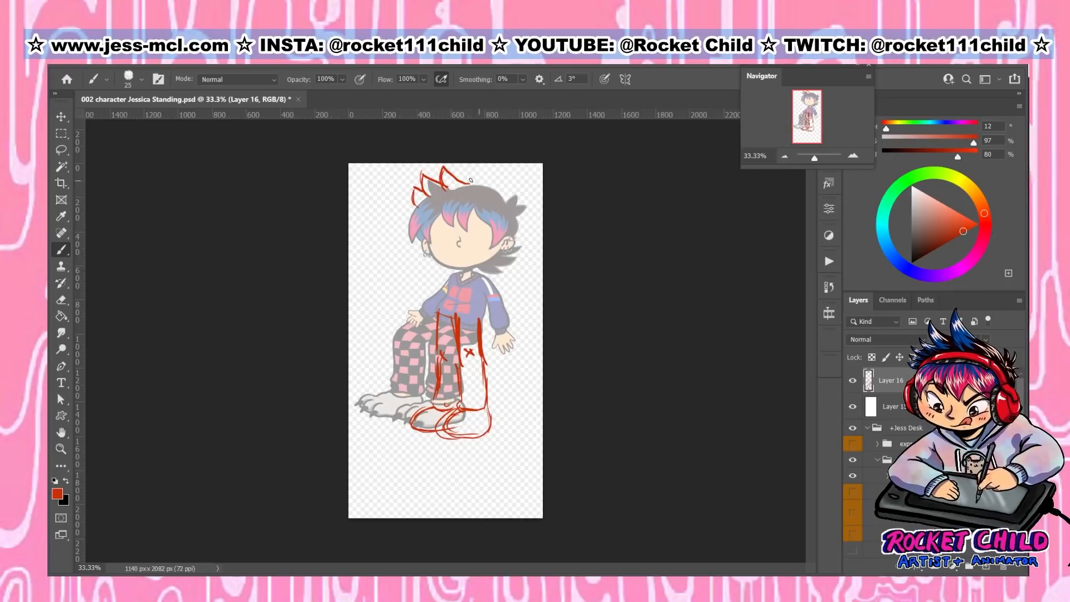
{"action": "mouse_move", "coordinate": [471, 180]}
{"action": "left_mouse_down"}
{"action": "mouse_move", "coordinate": [505, 201]}
{"action": "mouse_move", "coordinate": [519, 190]}
{"action": "mouse_move", "coordinate": [520, 210]}
{"action": "mouse_move", "coordinate": [527, 207]}
{"action": "left_mouse_up"}
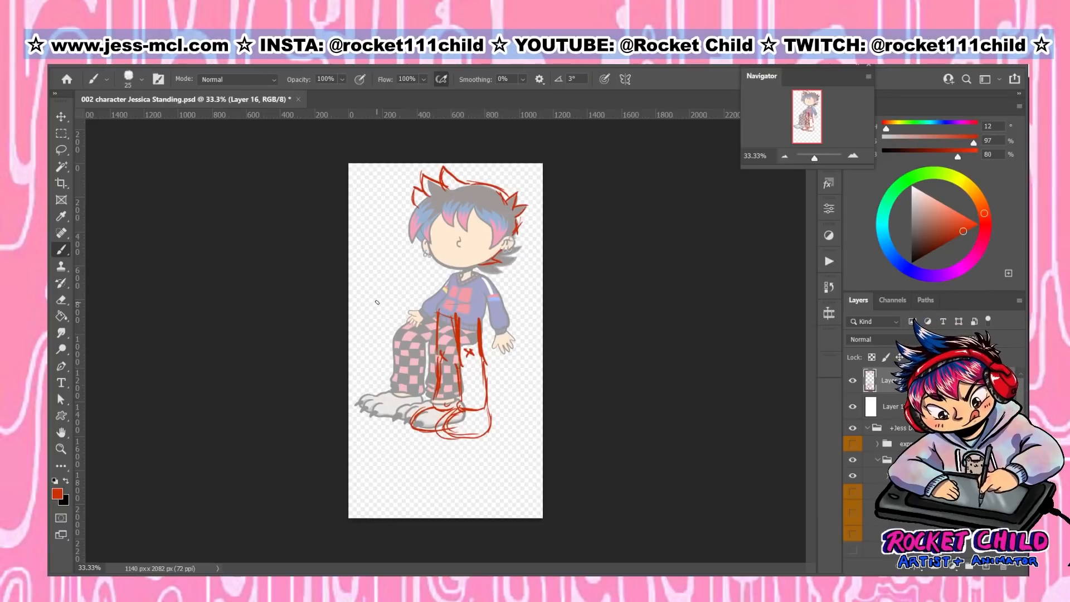
Raise the white overlay layer's opacity slightly to fade the artwork further, and make the sketch layer active again
{"action": "left_click", "coordinate": [897, 405]}
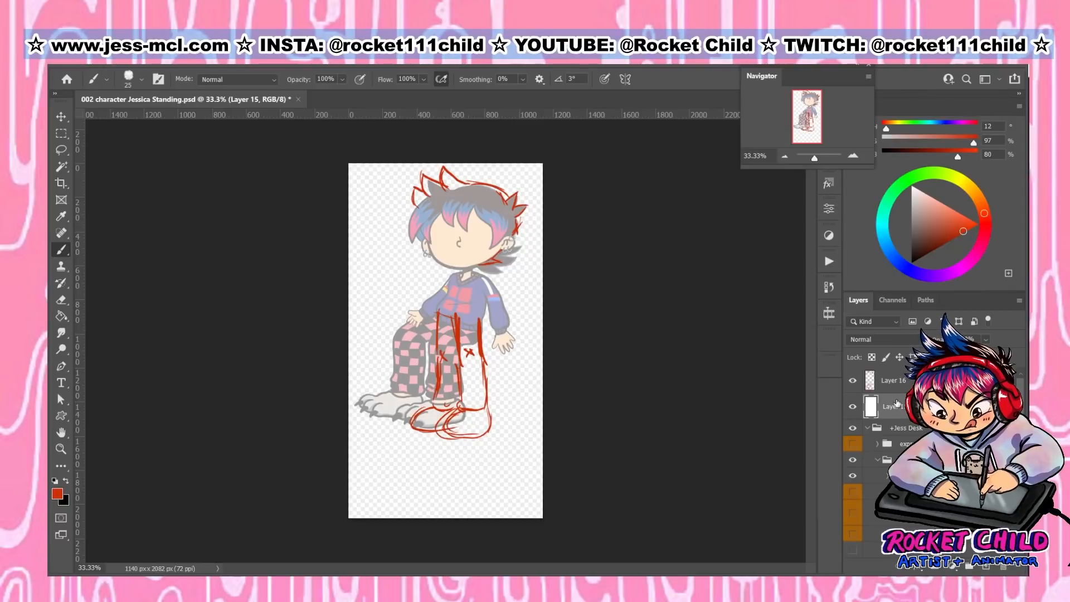
{"action": "left_click_drag", "start_coordinate": [990, 353], "coordinate": [995, 354]}
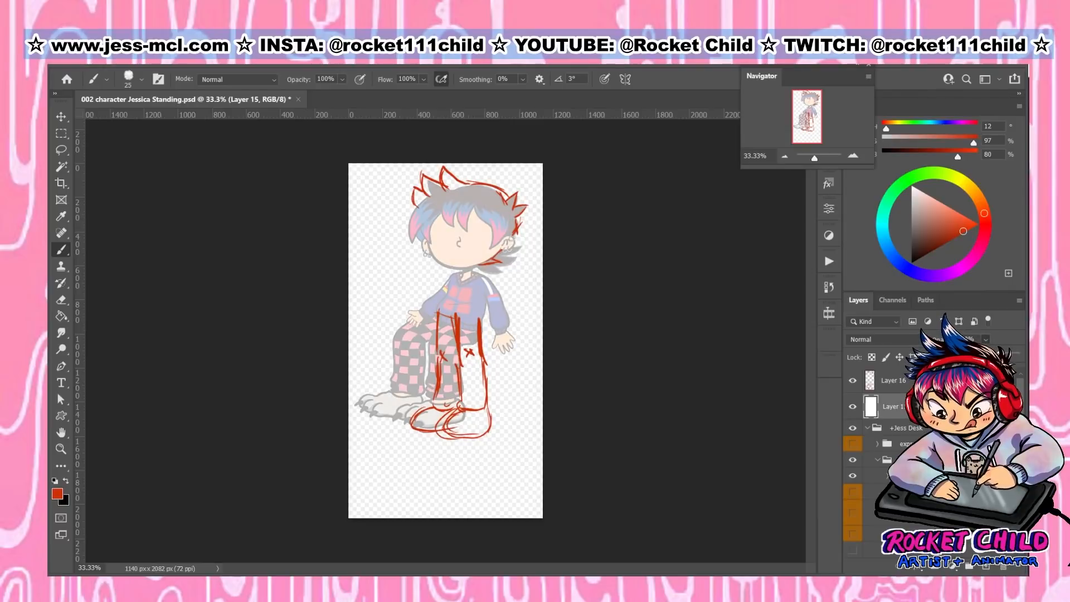
{"action": "left_click", "coordinate": [895, 381]}
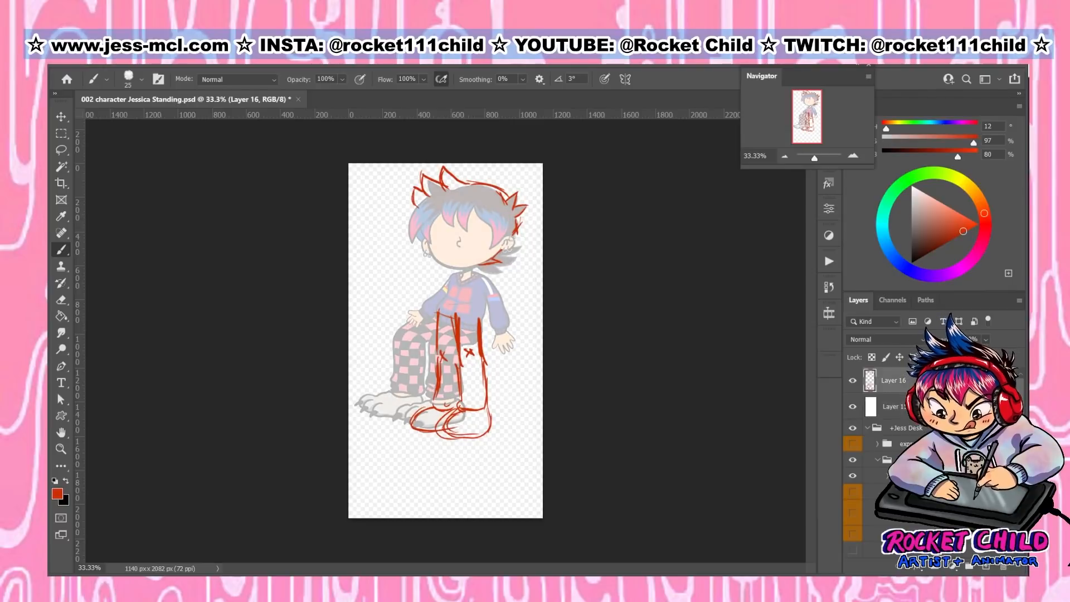
Sketch the hoodie's torso sides, a waistband across the hips, and the hood and neckline around the neck in red
{"action": "left_click", "coordinate": [854, 155]}
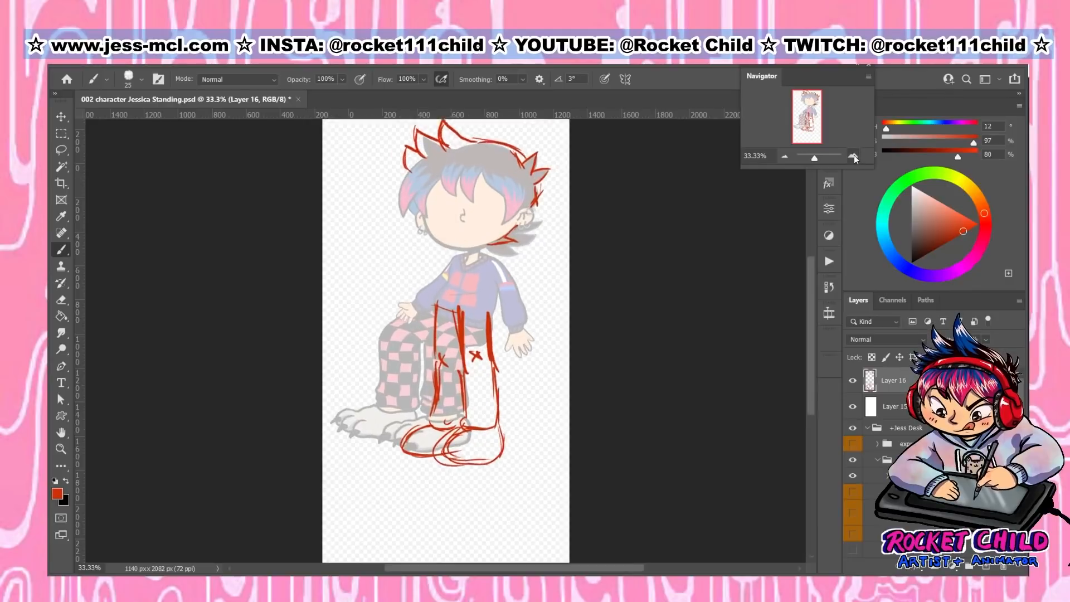
{"action": "left_click_drag", "start_coordinate": [452, 252], "coordinate": [434, 290]}
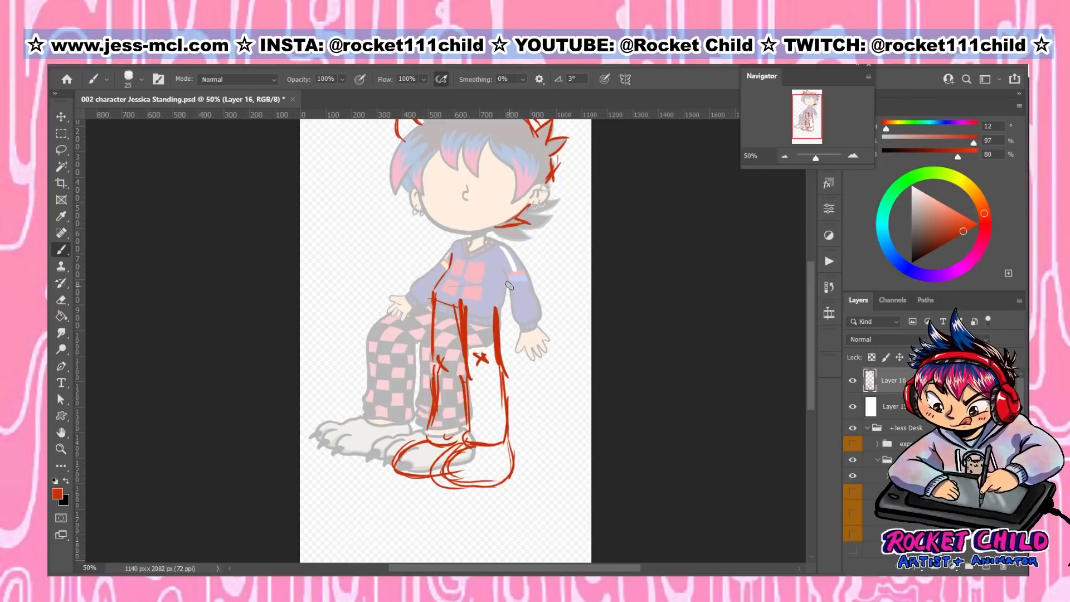
{"action": "mouse_move", "coordinate": [508, 272]}
{"action": "left_mouse_down"}
{"action": "mouse_move", "coordinate": [500, 312]}
{"action": "mouse_move", "coordinate": [470, 312]}
{"action": "mouse_move", "coordinate": [507, 318]}
{"action": "left_mouse_up"}
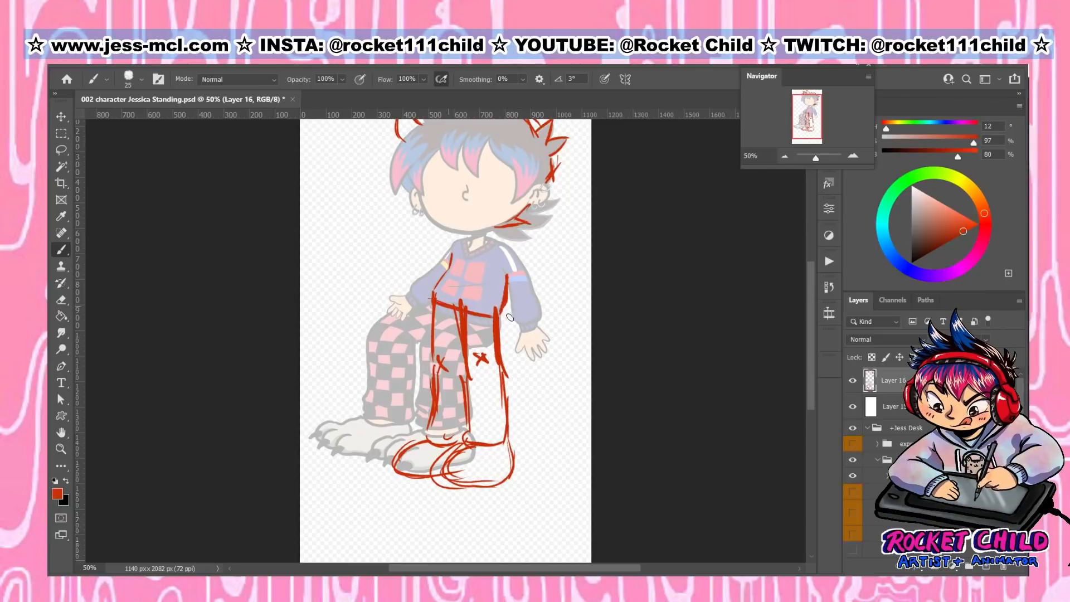
{"action": "left_click_drag", "start_coordinate": [433, 317], "coordinate": [502, 321]}
{"action": "mouse_move", "coordinate": [462, 252]}
{"action": "left_mouse_down"}
{"action": "mouse_move", "coordinate": [468, 261]}
{"action": "mouse_move", "coordinate": [495, 239]}
{"action": "mouse_move", "coordinate": [471, 257]}
{"action": "mouse_move", "coordinate": [468, 244]}
{"action": "mouse_move", "coordinate": [487, 244]}
{"action": "mouse_move", "coordinate": [457, 254]}
{"action": "mouse_move", "coordinate": [527, 244]}
{"action": "mouse_move", "coordinate": [475, 258]}
{"action": "left_mouse_up"}
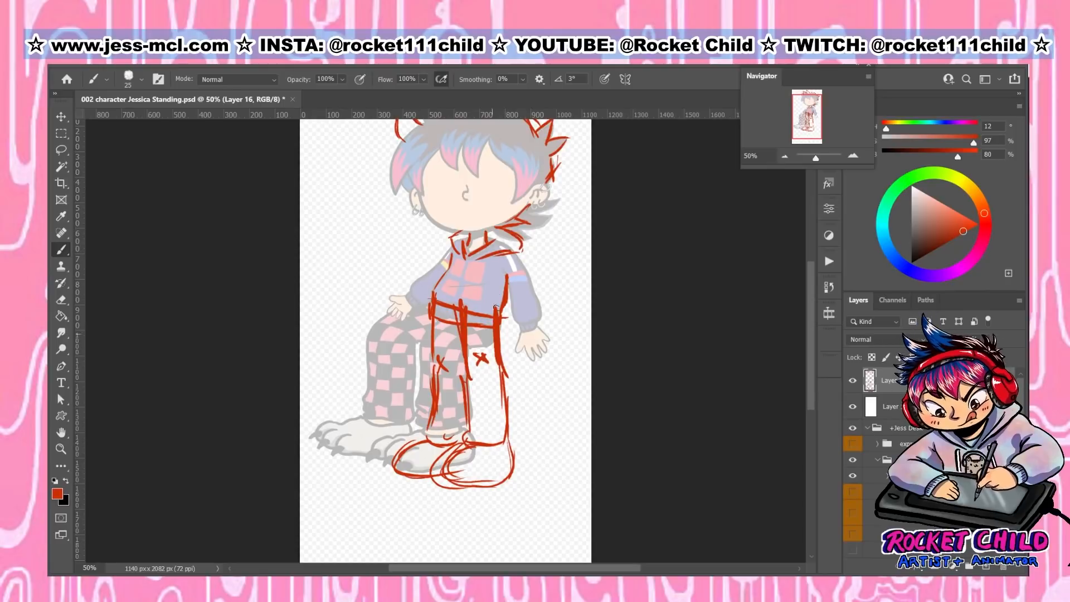
Sketch the hoodie's sleeves, cuffs, front pocket and drawstrings, and add small rip marks down the trouser legs
{"action": "mouse_move", "coordinate": [500, 262]}
{"action": "left_mouse_down"}
{"action": "mouse_move", "coordinate": [515, 318]}
{"action": "mouse_move", "coordinate": [546, 294]}
{"action": "mouse_move", "coordinate": [518, 255]}
{"action": "mouse_move", "coordinate": [539, 326]}
{"action": "left_mouse_up"}
{"action": "left_click_drag", "start_coordinate": [512, 333], "coordinate": [527, 327]}
{"action": "mouse_move", "coordinate": [437, 263]}
{"action": "left_mouse_down"}
{"action": "mouse_move", "coordinate": [407, 287]}
{"action": "mouse_move", "coordinate": [432, 309]}
{"action": "mouse_move", "coordinate": [403, 298]}
{"action": "mouse_move", "coordinate": [479, 285]}
{"action": "mouse_move", "coordinate": [484, 306]}
{"action": "mouse_move", "coordinate": [442, 300]}
{"action": "mouse_move", "coordinate": [500, 283]}
{"action": "mouse_move", "coordinate": [480, 264]}
{"action": "mouse_move", "coordinate": [504, 264]}
{"action": "left_mouse_up"}
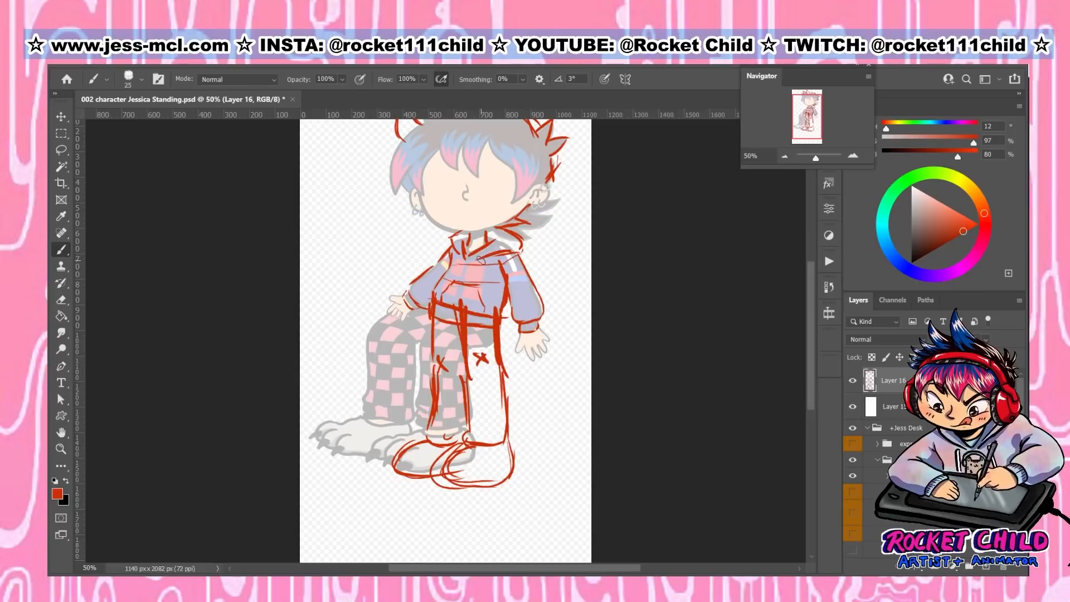
{"action": "mouse_move", "coordinate": [482, 260]}
{"action": "left_mouse_down"}
{"action": "mouse_move", "coordinate": [484, 280]}
{"action": "mouse_move", "coordinate": [456, 274]}
{"action": "left_mouse_up"}
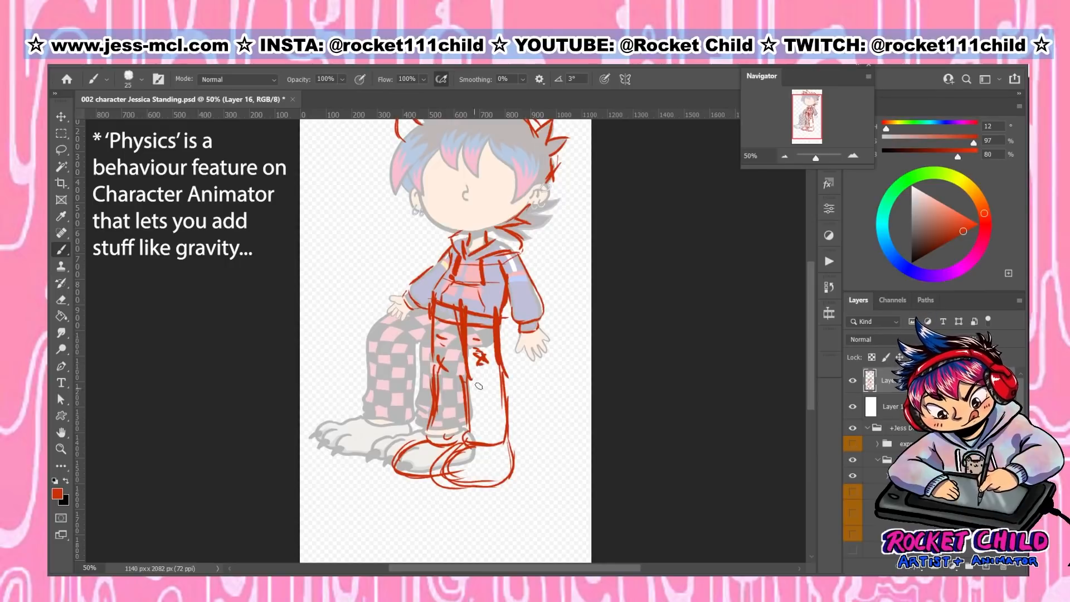
{"action": "left_click_drag", "start_coordinate": [478, 385], "coordinate": [487, 384]}
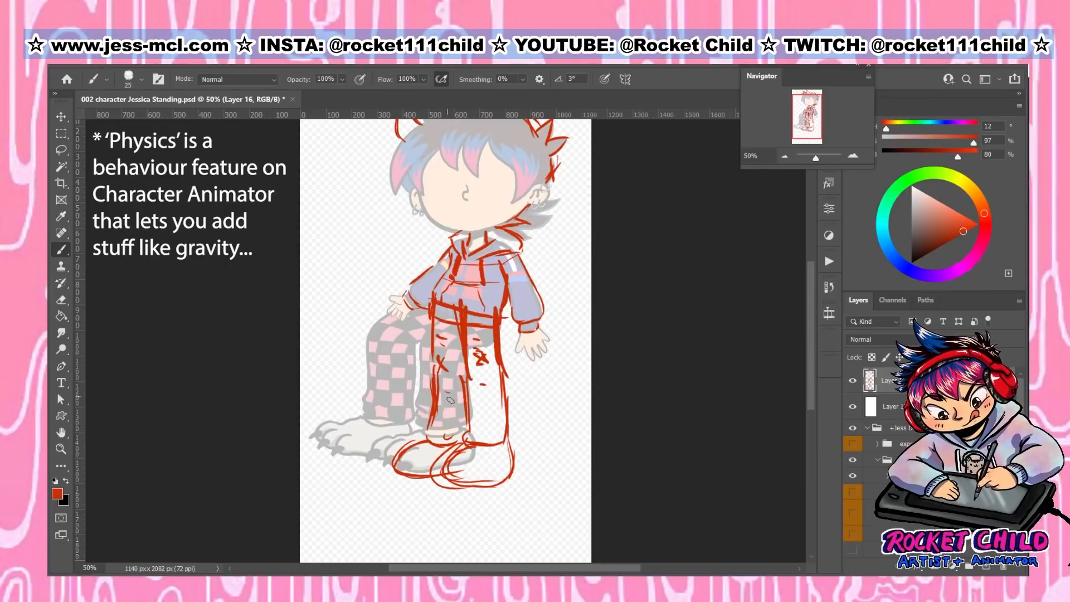
Sketch toes and claws on both feet of the red standing sketch to turn them into animal paws
{"action": "left_click", "coordinate": [785, 157]}
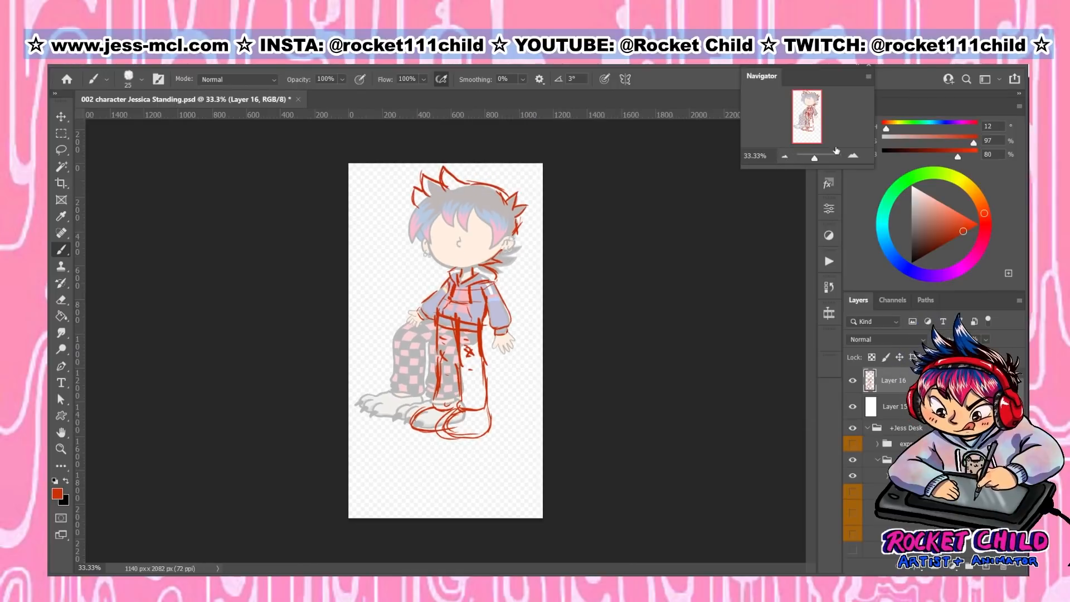
{"action": "left_click", "coordinate": [853, 156]}
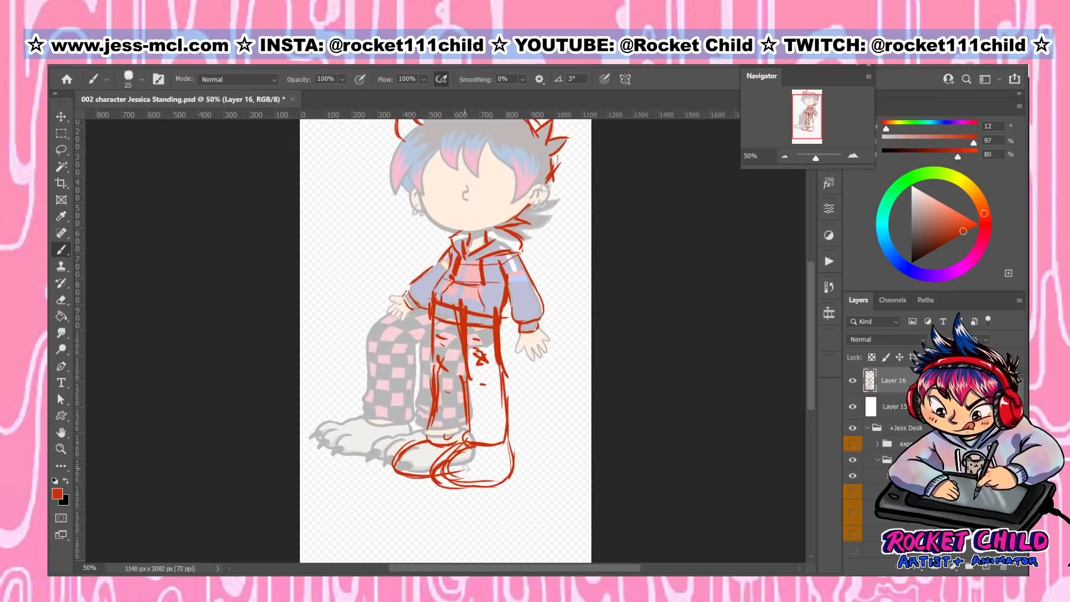
{"action": "mouse_move", "coordinate": [466, 467]}
{"action": "left_mouse_down"}
{"action": "mouse_move", "coordinate": [463, 482]}
{"action": "mouse_move", "coordinate": [491, 487]}
{"action": "left_mouse_up"}
{"action": "left_click_drag", "start_coordinate": [507, 448], "coordinate": [492, 490]}
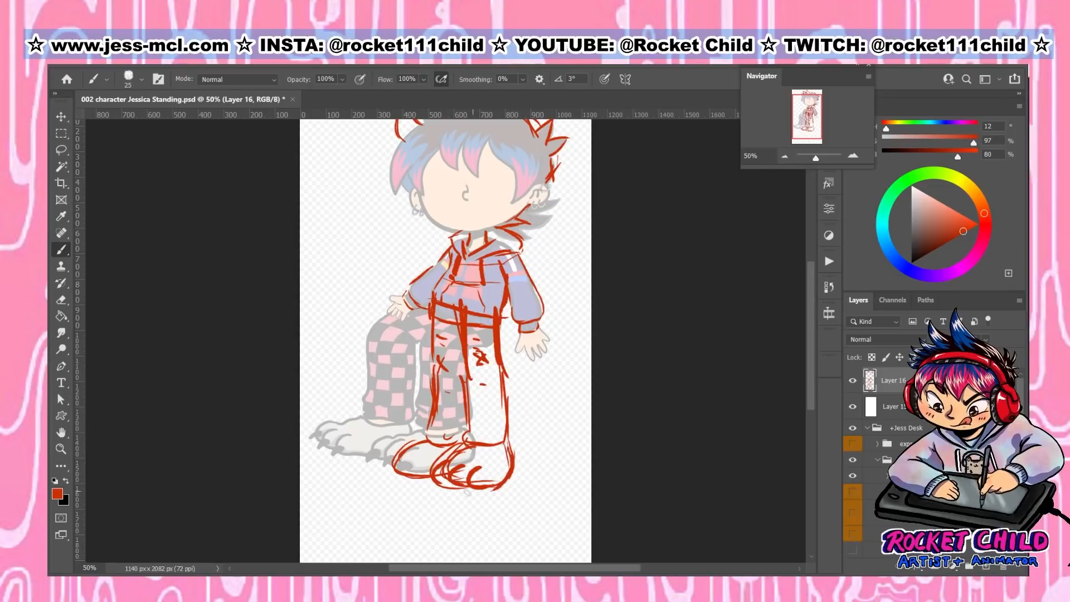
{"action": "mouse_move", "coordinate": [413, 454]}
{"action": "left_mouse_down"}
{"action": "mouse_move", "coordinate": [424, 481]}
{"action": "mouse_move", "coordinate": [377, 468]}
{"action": "mouse_move", "coordinate": [390, 469]}
{"action": "left_mouse_up"}
{"action": "mouse_move", "coordinate": [384, 452]}
{"action": "left_mouse_down"}
{"action": "mouse_move", "coordinate": [416, 441]}
{"action": "mouse_move", "coordinate": [363, 475]}
{"action": "mouse_move", "coordinate": [389, 472]}
{"action": "left_mouse_up"}
{"action": "mouse_move", "coordinate": [419, 463]}
{"action": "left_mouse_down"}
{"action": "mouse_move", "coordinate": [425, 487]}
{"action": "mouse_move", "coordinate": [461, 495]}
{"action": "left_mouse_up"}
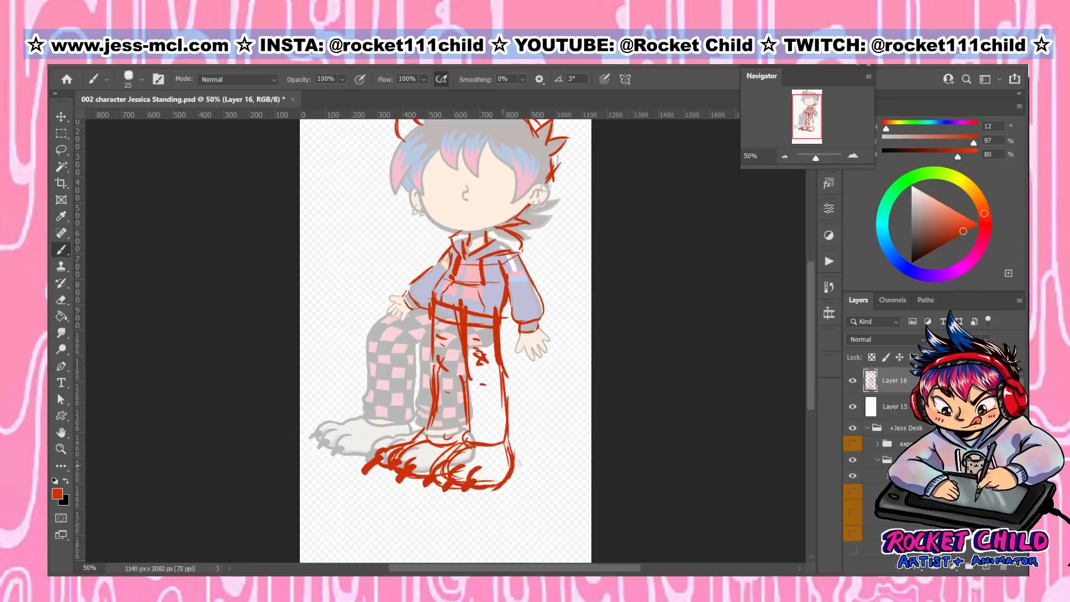
{"action": "left_click_drag", "start_coordinate": [566, 285], "coordinate": [557, 330]}
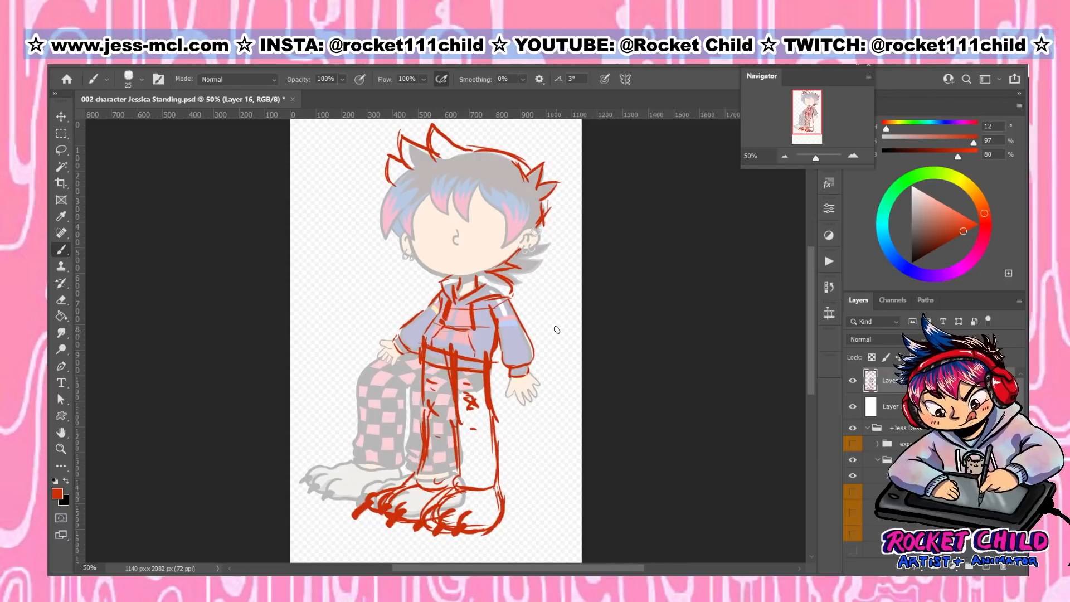
Save the document, select the Left Leg layer, and toggle both leg layers off and on to identify them
{"action": "key", "text": "ctrl+s"}
{"action": "scroll", "coordinate": [896, 420], "scroll_direction": "down", "scroll_amount": 5}
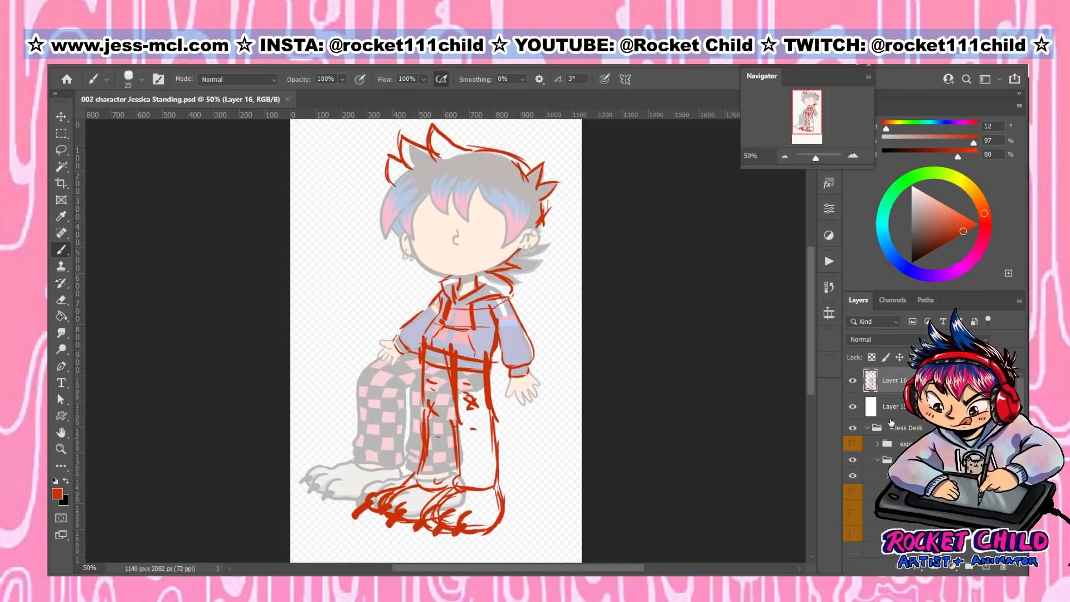
{"action": "scroll", "coordinate": [888, 449], "scroll_direction": "down", "scroll_amount": 3}
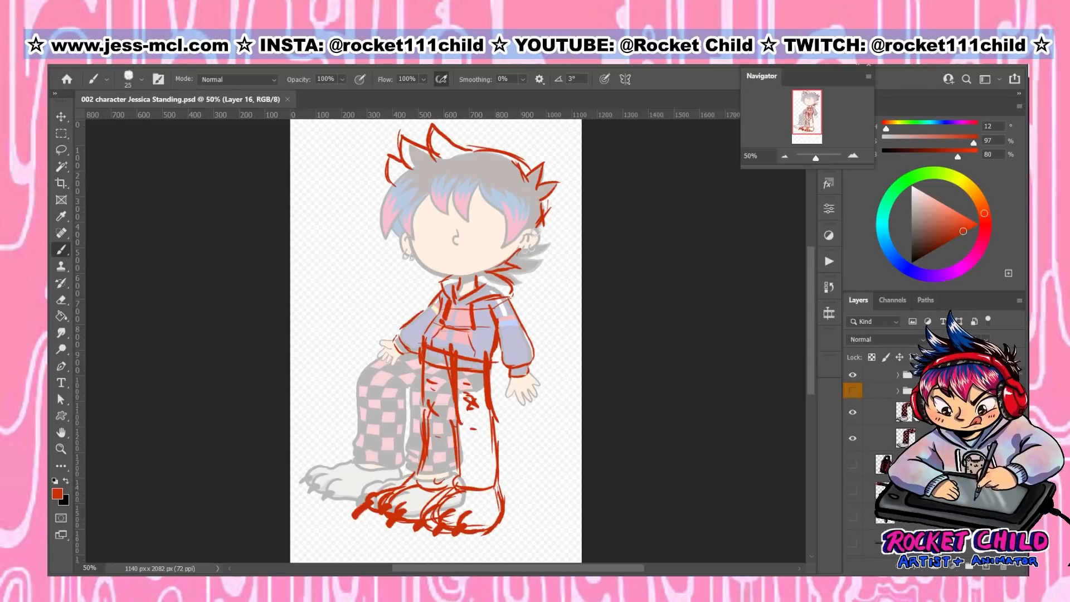
{"action": "left_click", "coordinate": [884, 416]}
{"action": "left_click", "coordinate": [853, 413]}
{"action": "left_click", "coordinate": [853, 413]}
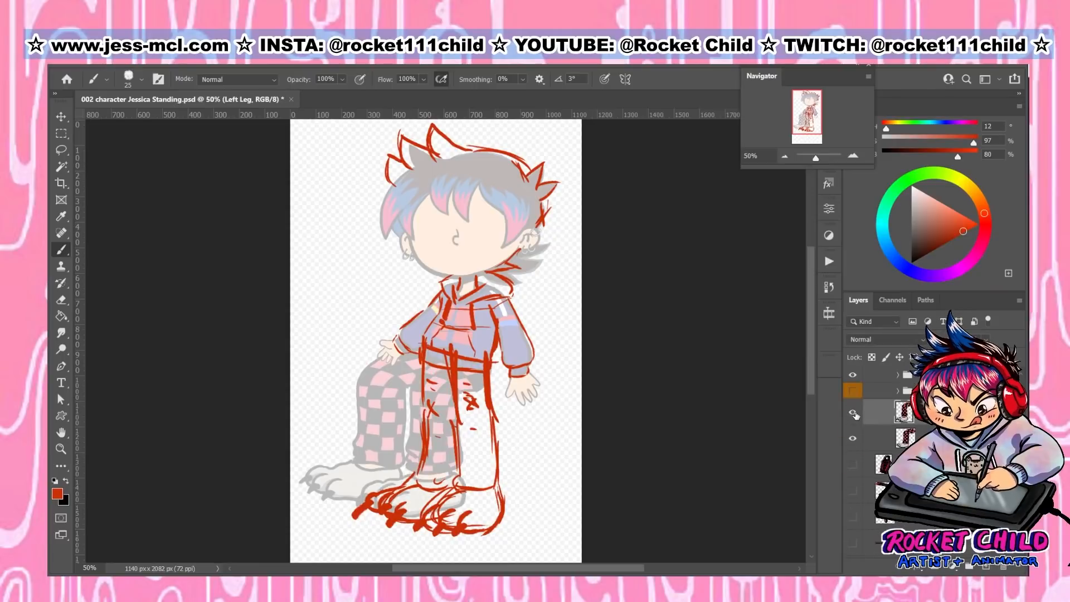
{"action": "left_click", "coordinate": [854, 438]}
{"action": "left_click", "coordinate": [853, 438]}
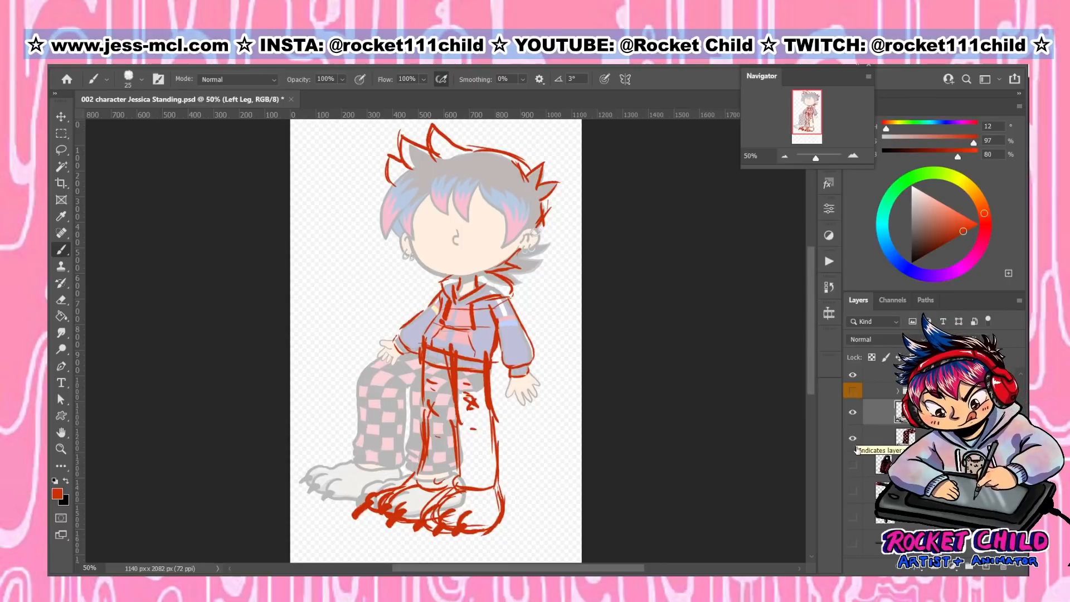
Move the Left Leg and Right Leg artwork across and down to line up with the red sketch's standing legs
{"action": "left_click", "coordinate": [61, 117]}
{"action": "left_click_drag", "start_coordinate": [406, 493], "coordinate": [444, 522]}
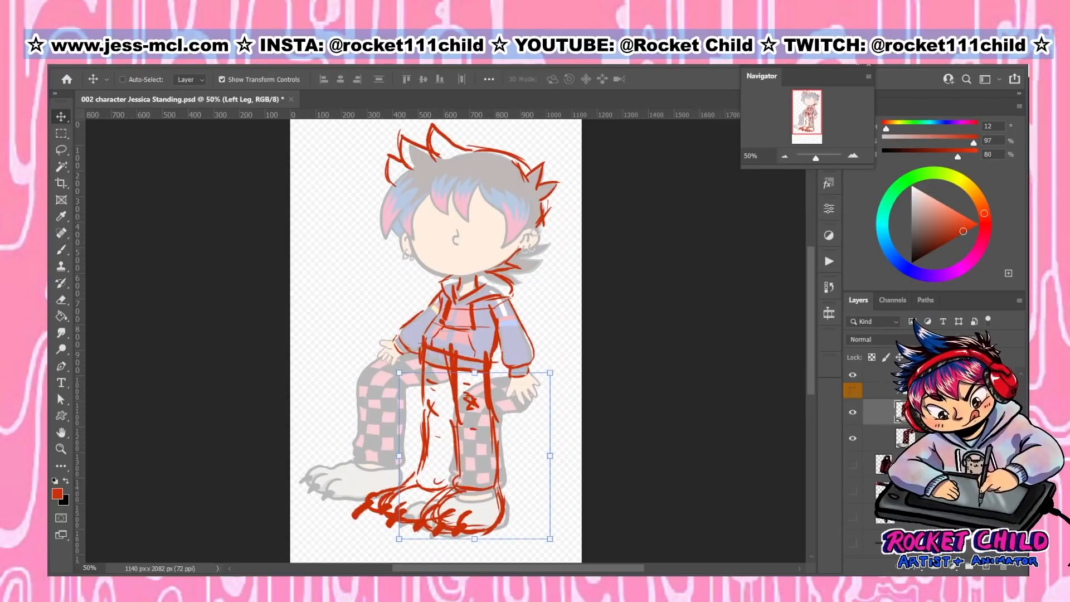
{"action": "left_click", "coordinate": [945, 438]}
{"action": "left_click_drag", "start_coordinate": [376, 433], "coordinate": [435, 463]}
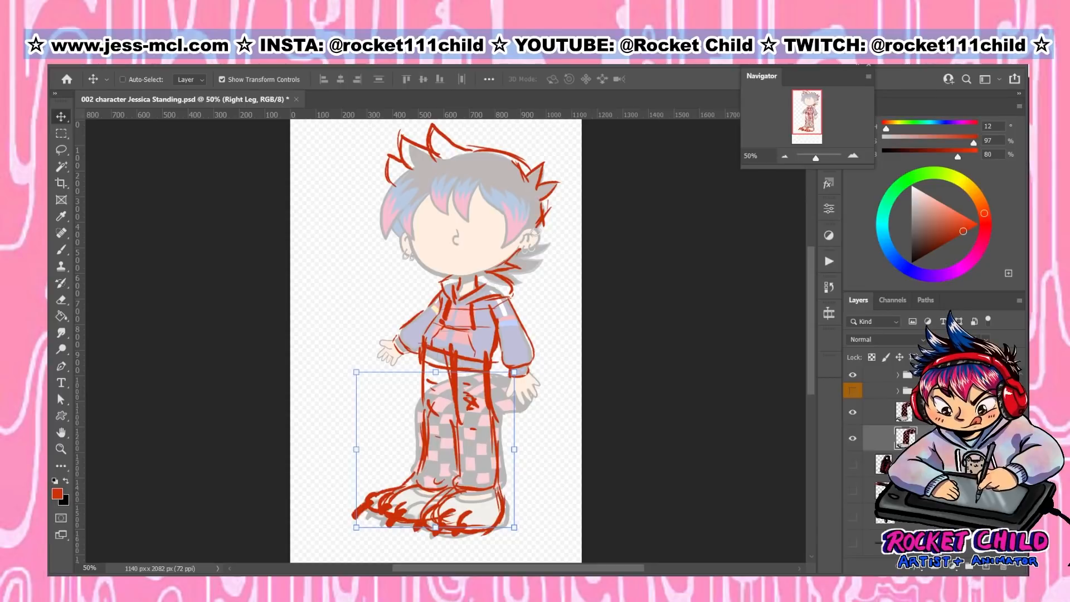
Add a new layer above the red sketch, lower the sketch layer's opacity slightly, and make the new layer active
{"action": "scroll", "coordinate": [886, 457], "scroll_direction": "up", "scroll_amount": 7}
{"action": "left_click", "coordinate": [910, 384]}
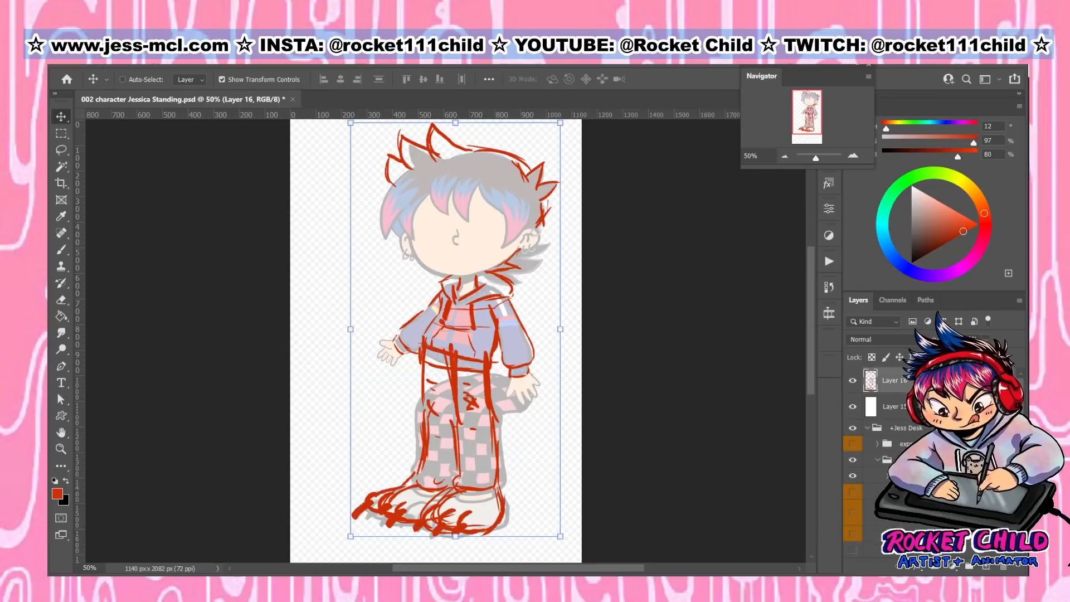
{"action": "left_click", "coordinate": [988, 567]}
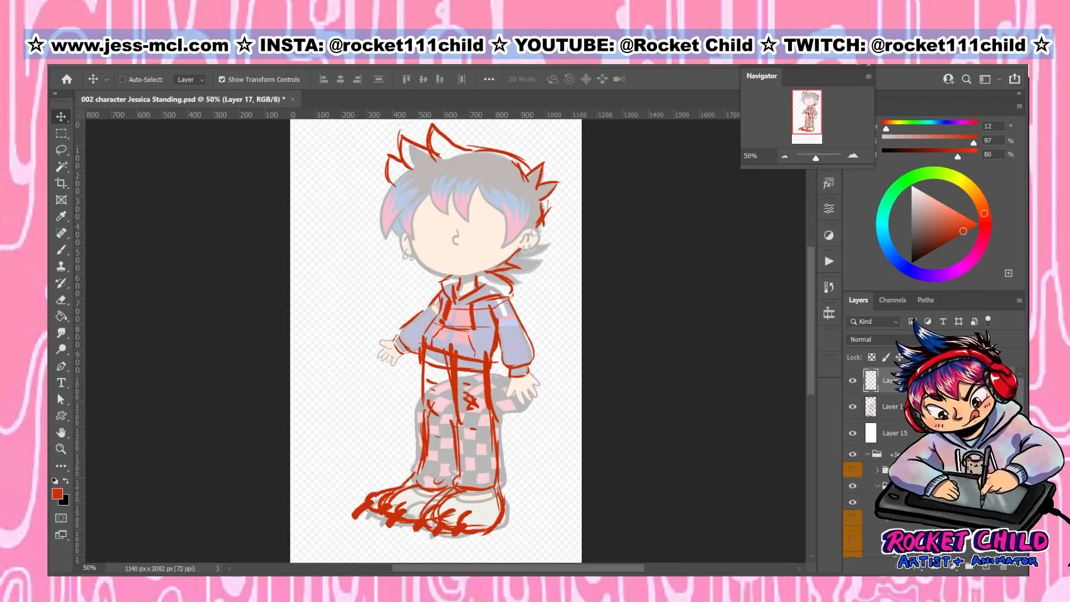
{"action": "left_click", "coordinate": [899, 406]}
{"action": "left_click", "coordinate": [996, 340]}
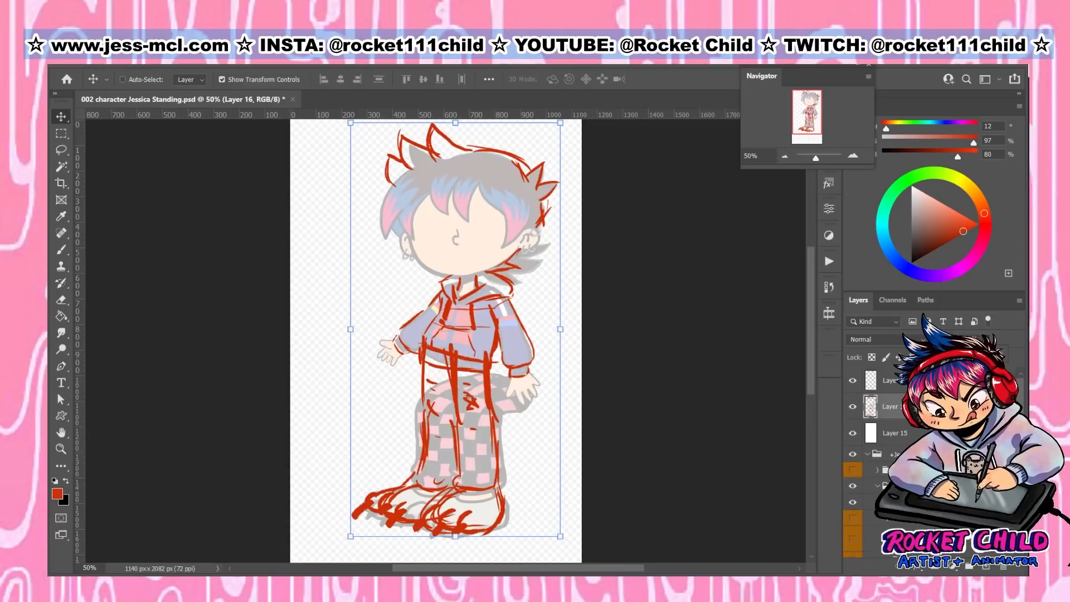
{"action": "left_click_drag", "start_coordinate": [1002, 355], "coordinate": [987, 355]}
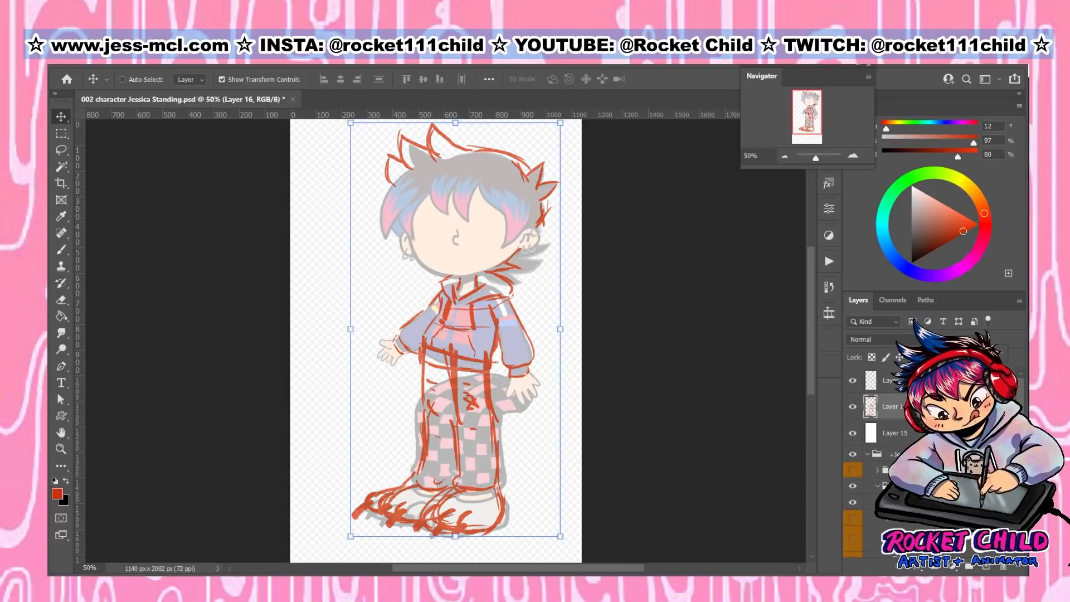
{"action": "left_click", "coordinate": [899, 381]}
Set the painting colour to black and choose the Kyle's Inkbox - Belgian Comics 1 brush
{"action": "left_click_drag", "start_coordinate": [948, 228], "coordinate": [911, 264]}
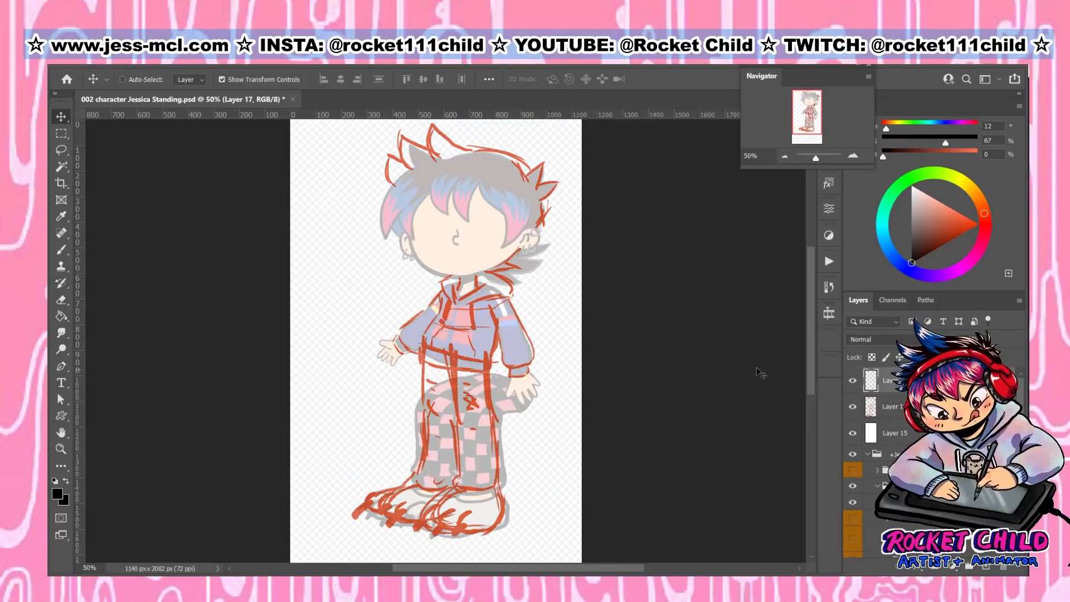
{"action": "left_click", "coordinate": [60, 250]}
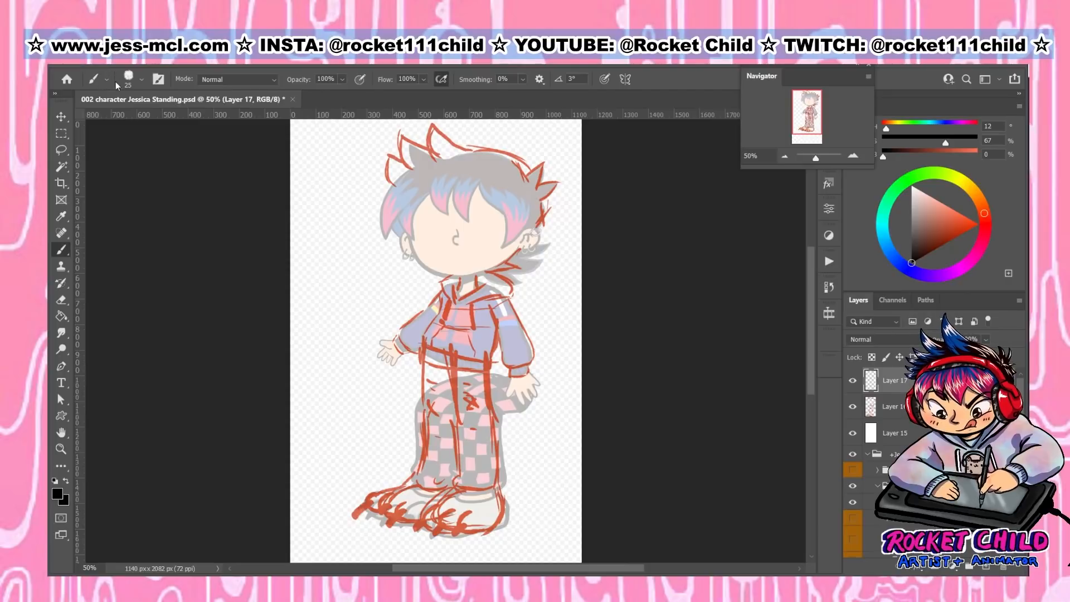
{"action": "left_click", "coordinate": [108, 81]}
{"action": "scroll", "coordinate": [280, 338], "scroll_direction": "down", "scroll_amount": 5}
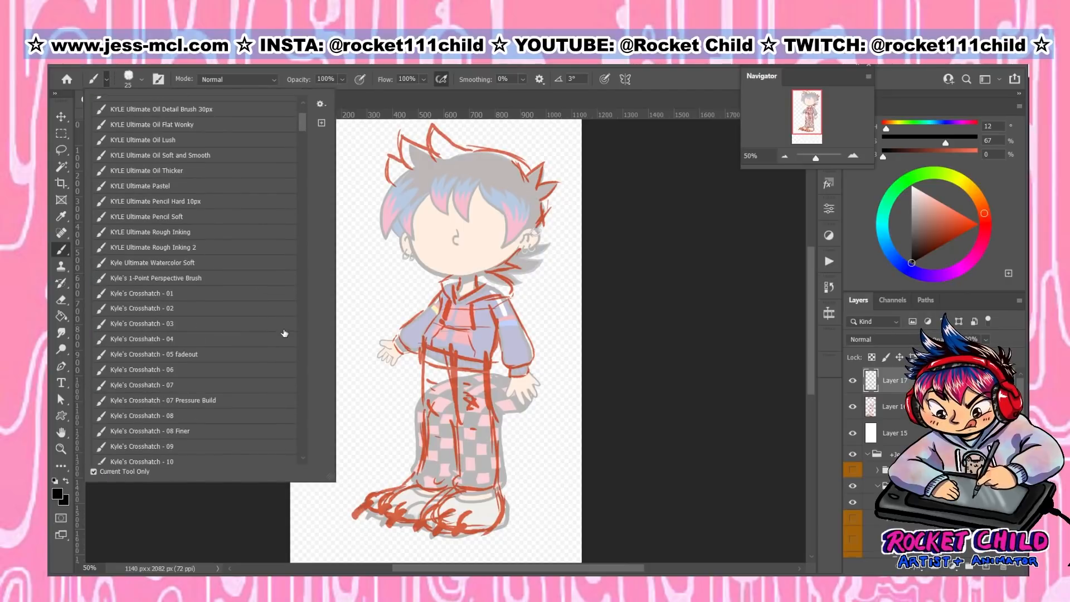
{"action": "left_click_drag", "start_coordinate": [301, 114], "coordinate": [304, 192]}
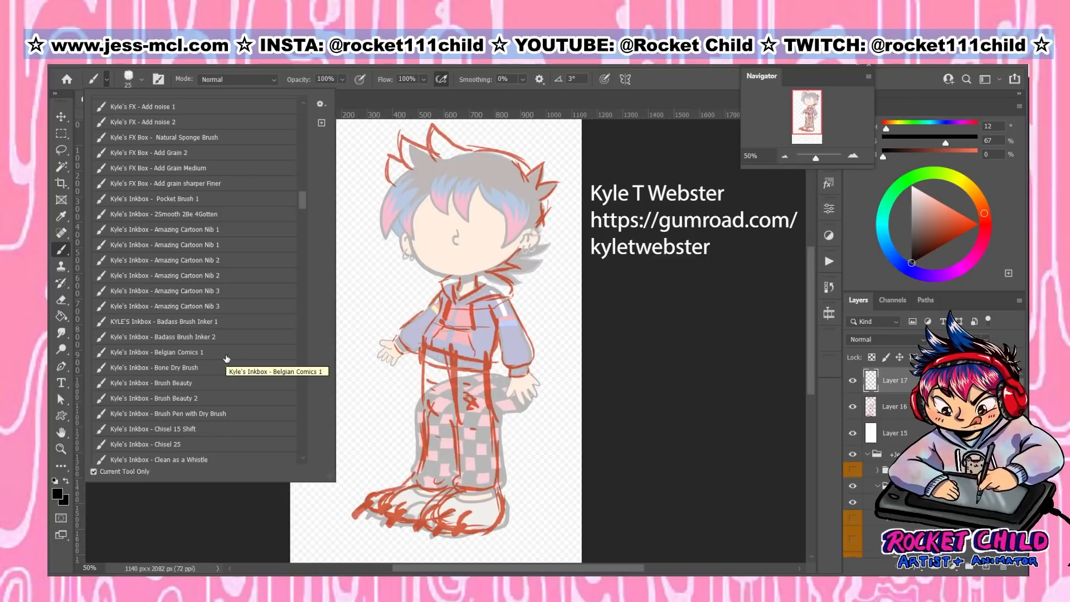
{"action": "left_click", "coordinate": [167, 357]}
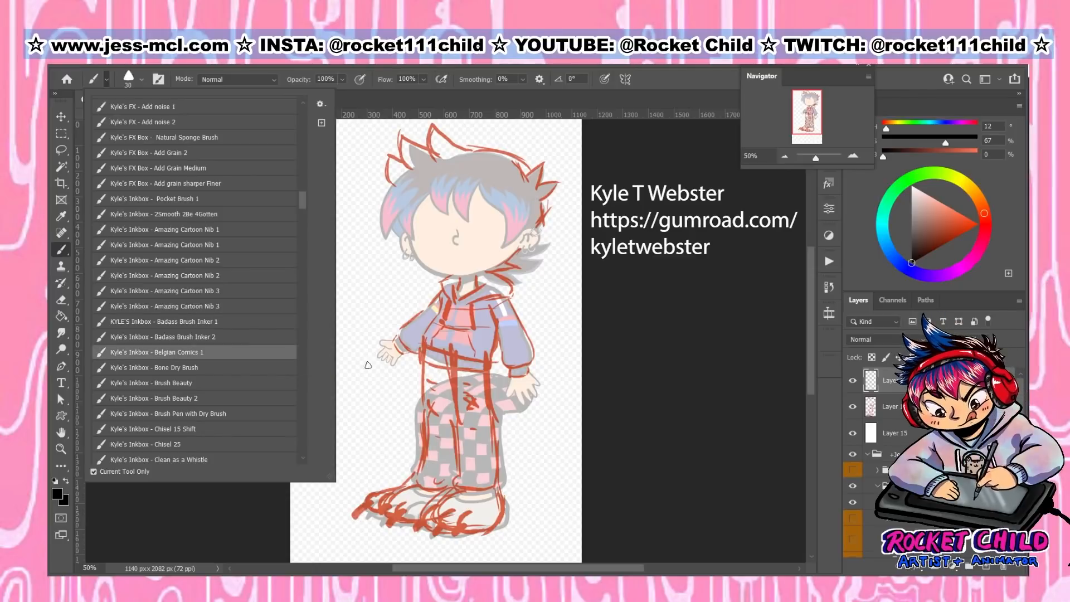
{"action": "left_click", "coordinate": [593, 401]}
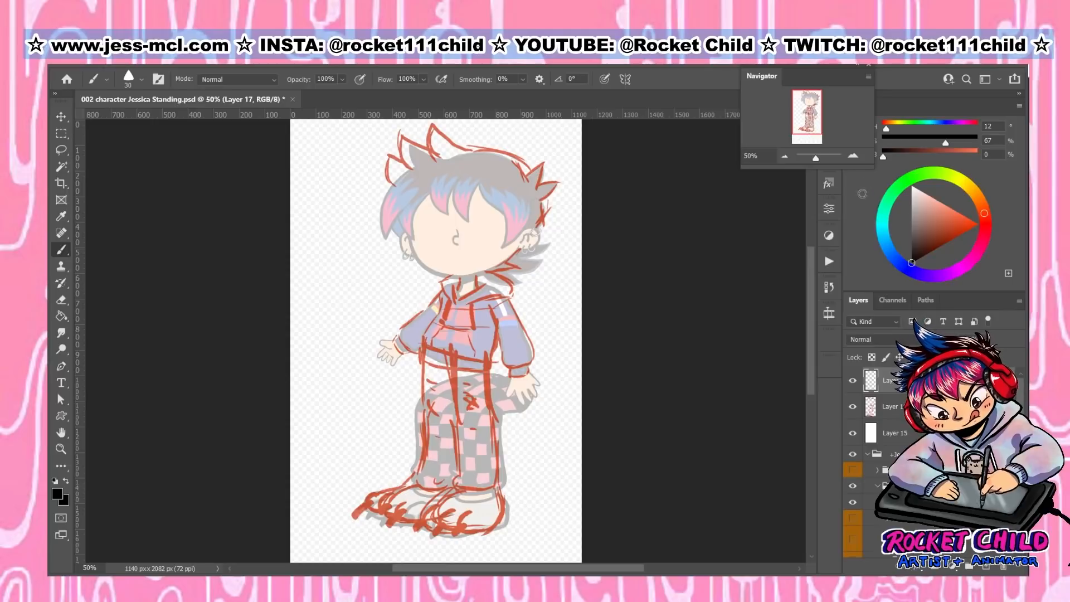
{"action": "left_click", "coordinate": [852, 156]}
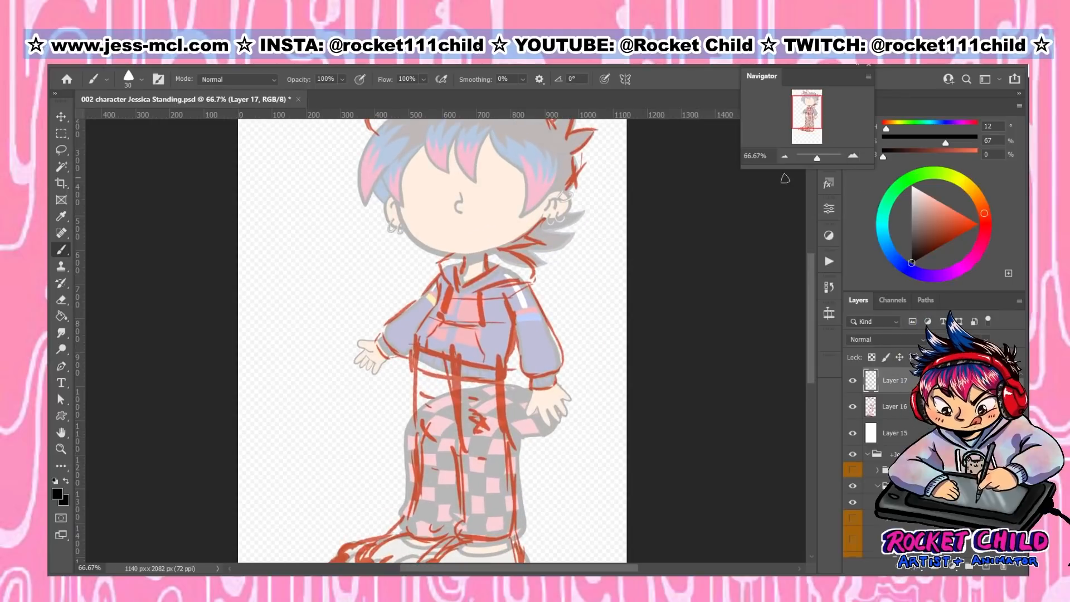
{"action": "mouse_move", "coordinate": [448, 356]}
{"action": "left_mouse_down"}
{"action": "mouse_move", "coordinate": [435, 268]}
{"action": "mouse_move", "coordinate": [439, 316]}
{"action": "left_mouse_up"}
{"action": "mouse_move", "coordinate": [439, 344]}
{"action": "left_mouse_down"}
{"action": "mouse_move", "coordinate": [436, 313]}
{"action": "mouse_move", "coordinate": [450, 371]}
{"action": "left_mouse_up"}
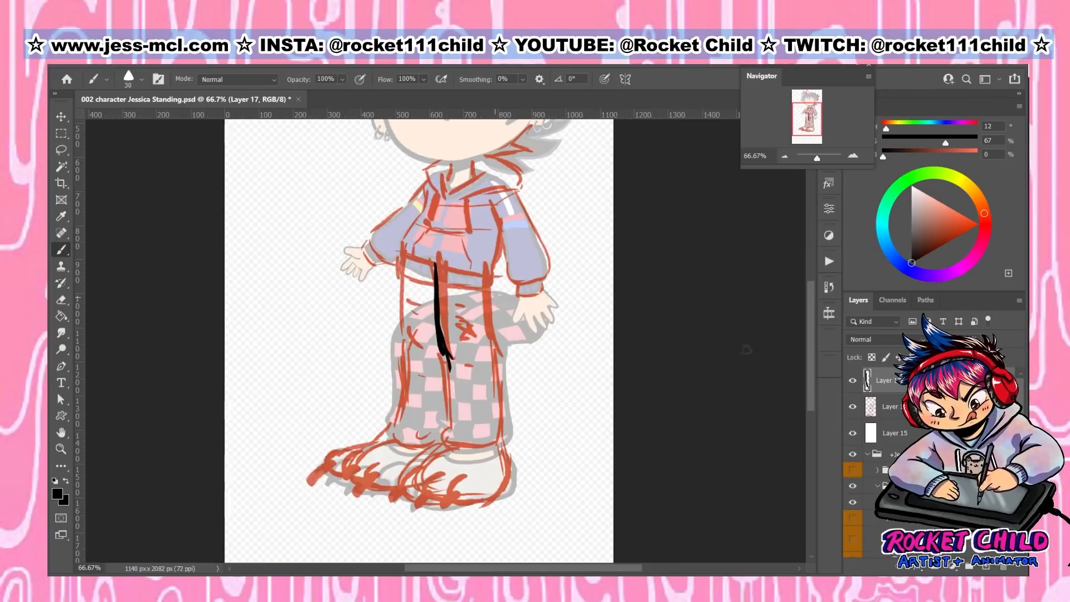
{"action": "left_click", "coordinate": [829, 287]}
{"action": "key", "text": "ctrl+z"}
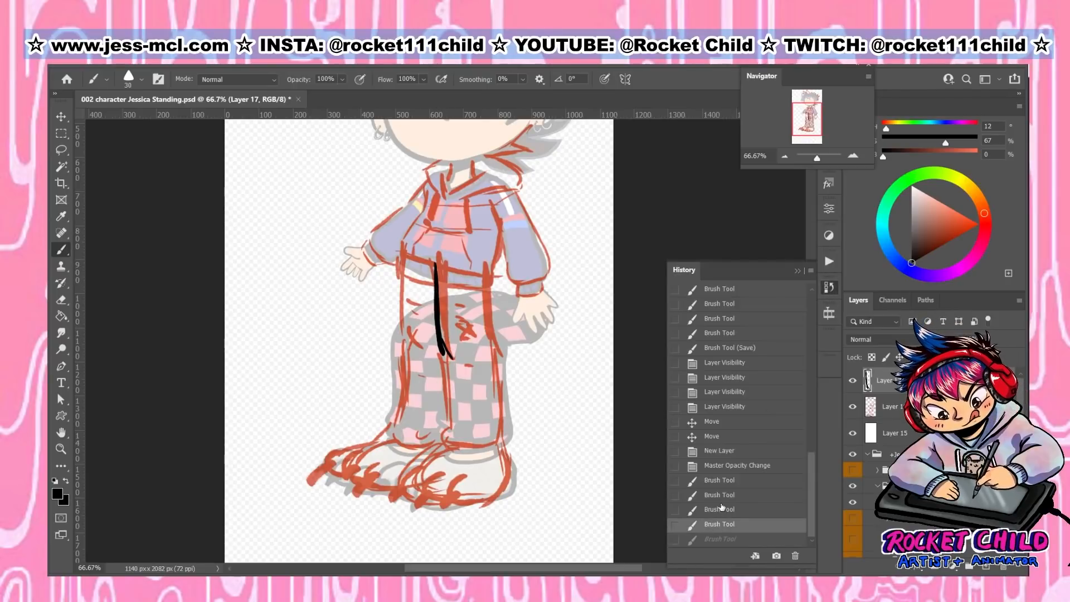
{"action": "left_click", "coordinate": [722, 468]}
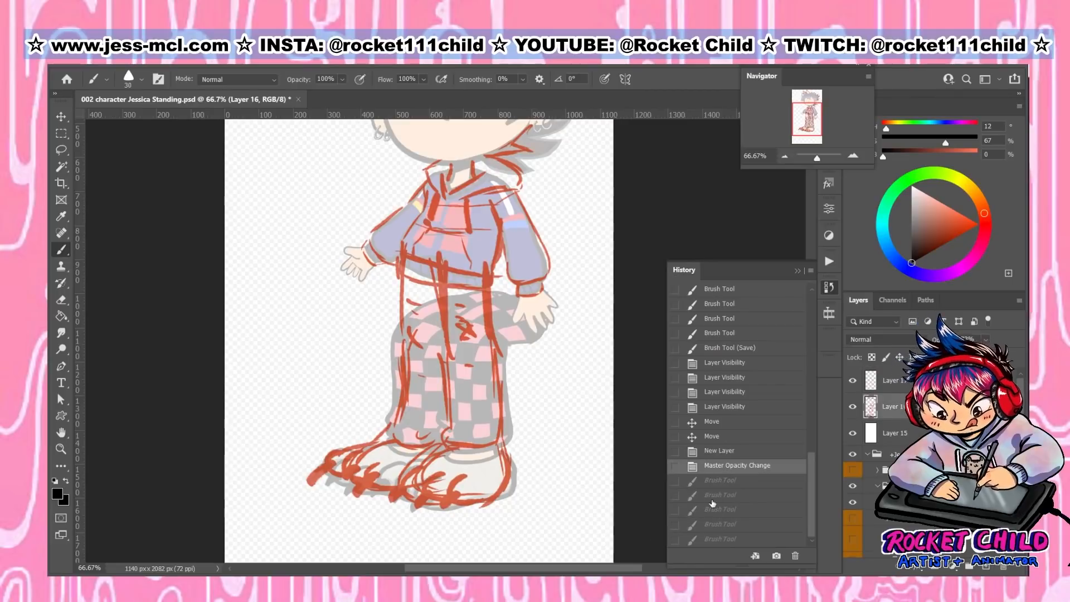
{"action": "left_click", "coordinate": [719, 480]}
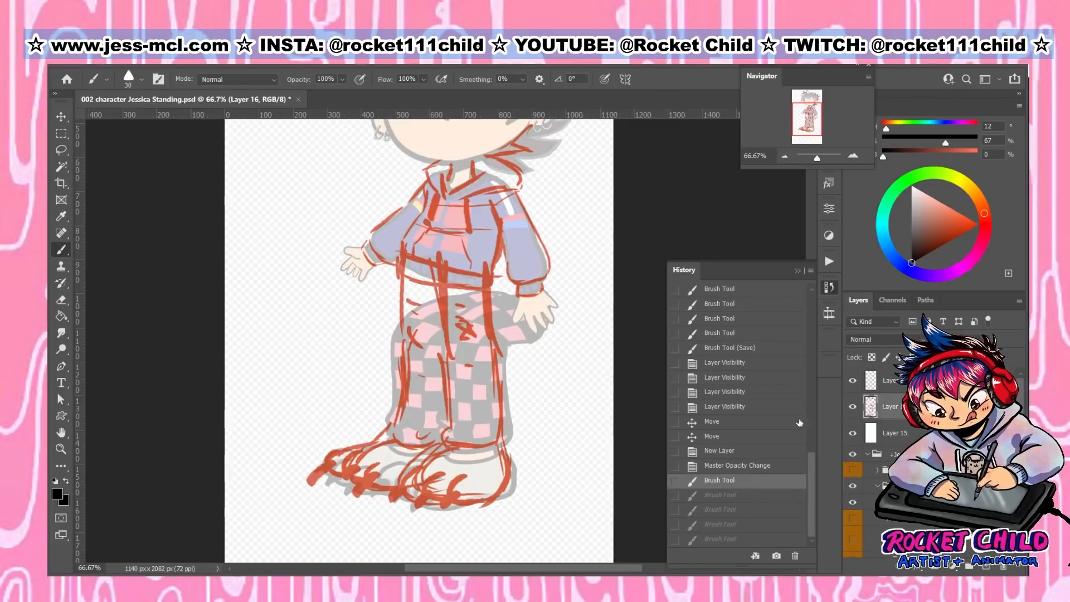
Ink the character's left trouser leg on Layer 17 in black, tracing its inner and outer edges and its hem
{"action": "left_click", "coordinate": [888, 381]}
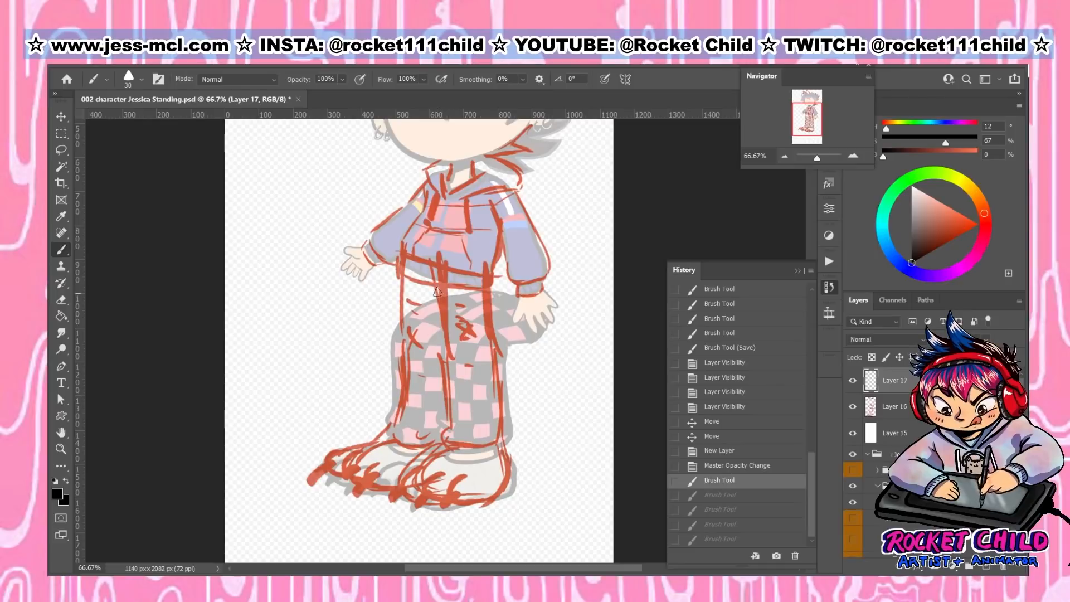
{"action": "left_click_drag", "start_coordinate": [438, 264], "coordinate": [440, 320]}
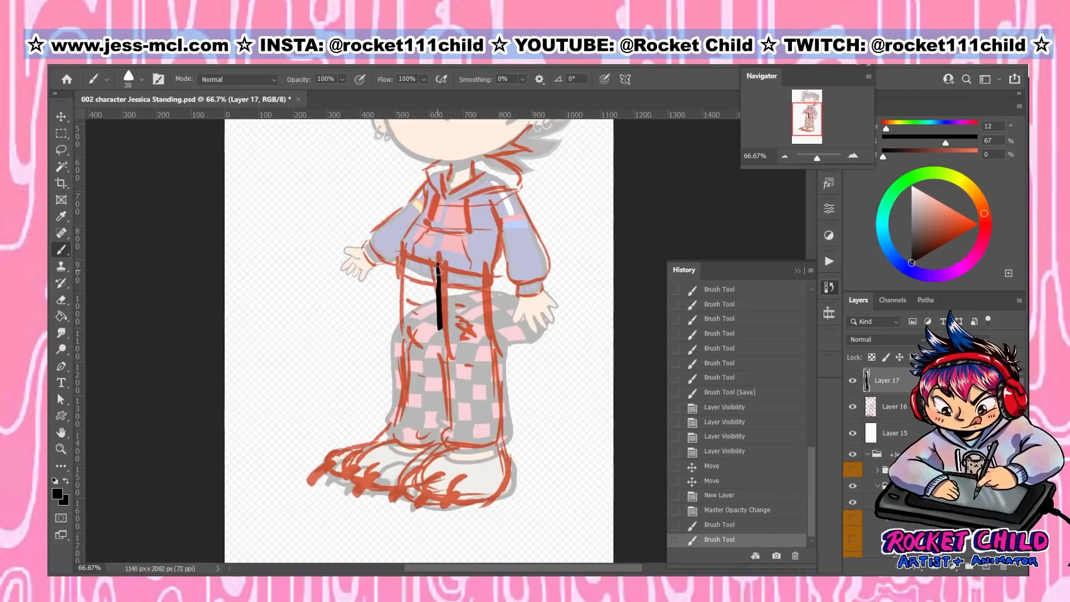
{"action": "key", "text": "ctrl+z"}
{"action": "mouse_move", "coordinate": [436, 292]}
{"action": "left_mouse_down"}
{"action": "mouse_move", "coordinate": [449, 433]}
{"action": "mouse_move", "coordinate": [437, 452]}
{"action": "mouse_move", "coordinate": [483, 462]}
{"action": "mouse_move", "coordinate": [511, 453]}
{"action": "mouse_move", "coordinate": [491, 444]}
{"action": "left_mouse_up"}
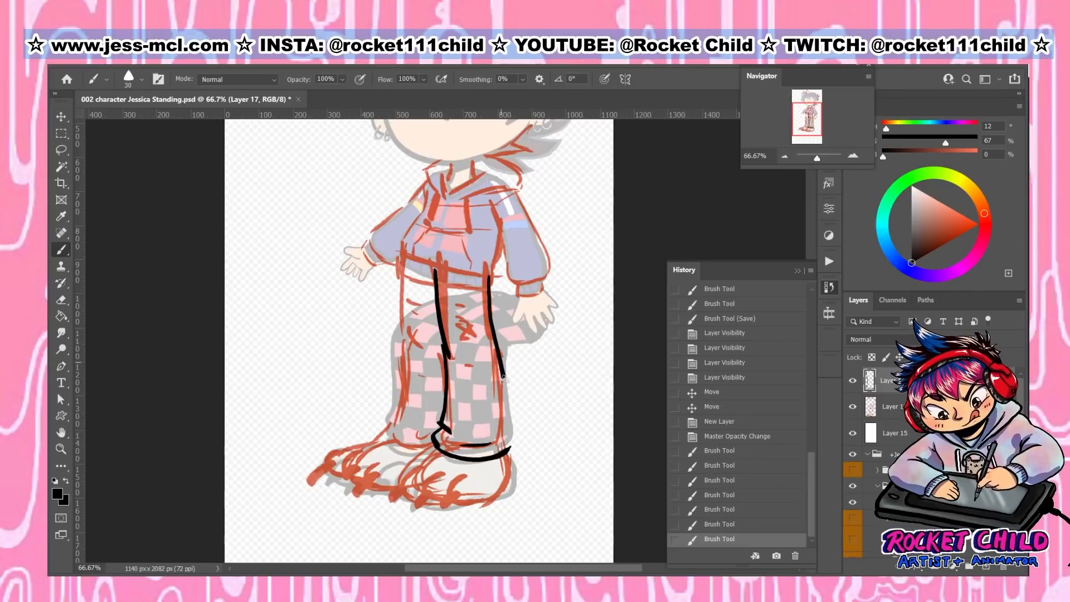
{"action": "left_click_drag", "start_coordinate": [503, 380], "coordinate": [510, 448]}
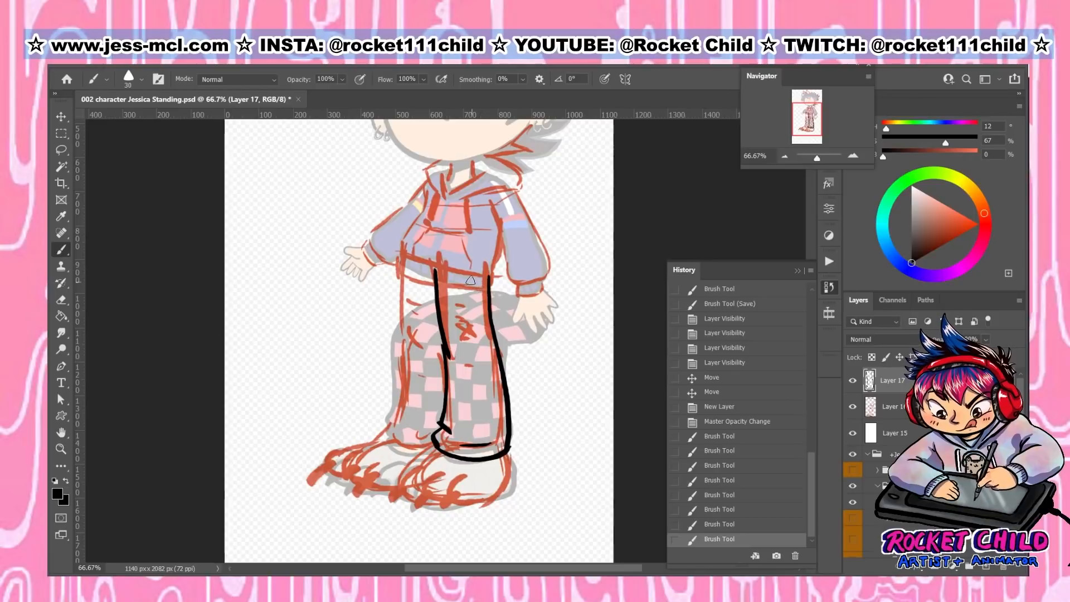
Ink the pocket curve, short fly line and waistline at the top of the outlined trouser leg
{"action": "left_click_drag", "start_coordinate": [477, 305], "coordinate": [487, 306]}
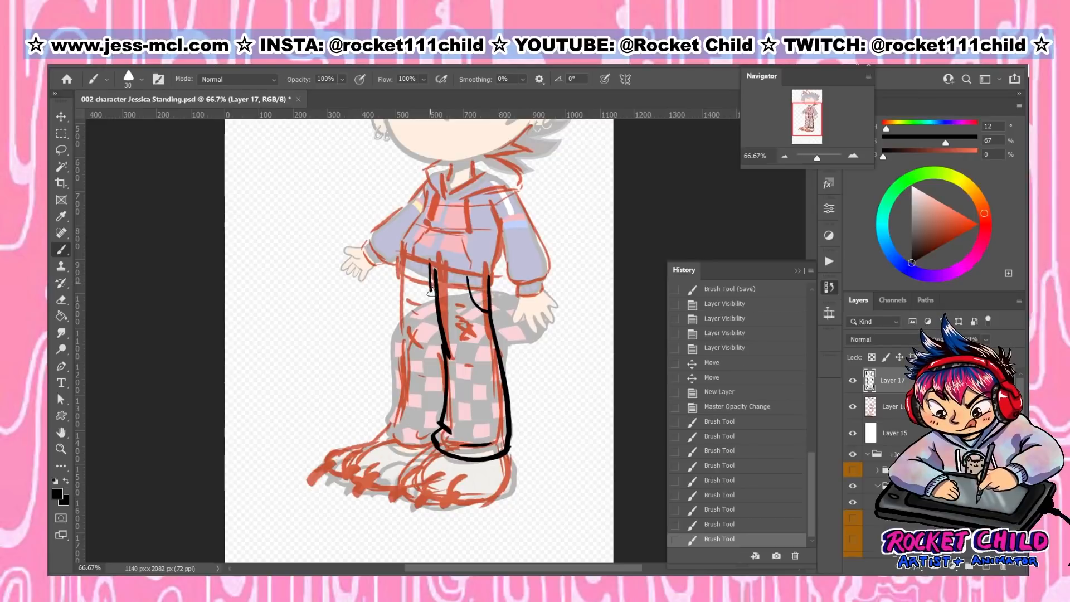
{"action": "left_click_drag", "start_coordinate": [431, 291], "coordinate": [437, 281]}
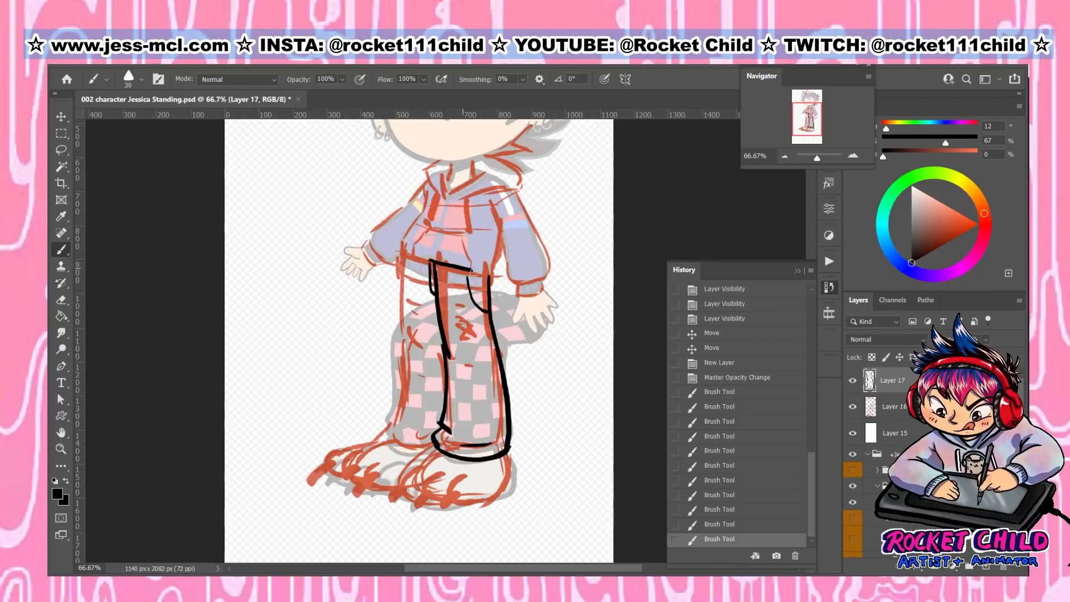
{"action": "left_click_drag", "start_coordinate": [473, 272], "coordinate": [490, 273]}
{"action": "left_click", "coordinate": [359, 521]}
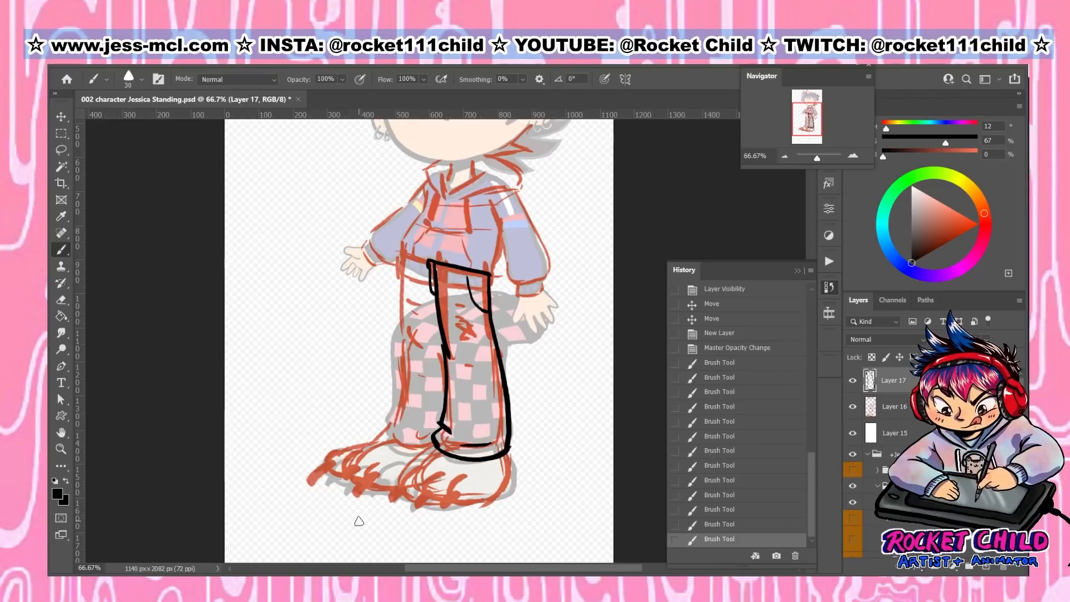
Add a new layer above Layer 17, lower Layer 17's opacity slightly, and make the new layer active
{"action": "left_click", "coordinate": [986, 567]}
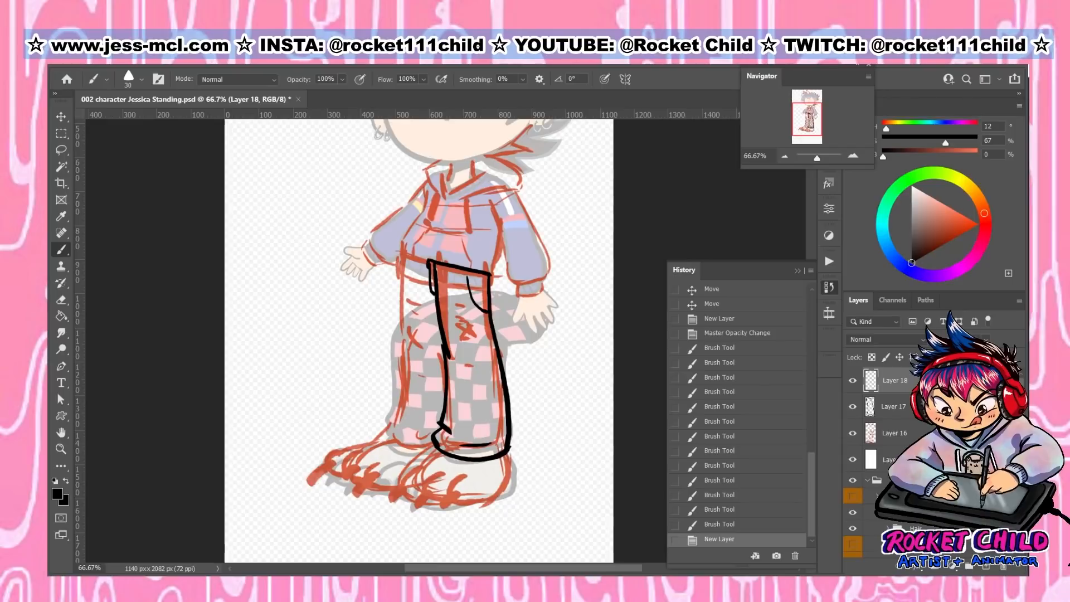
{"action": "left_click", "coordinate": [896, 407]}
{"action": "left_click", "coordinate": [986, 339]}
{"action": "mouse_move", "coordinate": [1002, 355]}
{"action": "left_mouse_down"}
{"action": "mouse_move", "coordinate": [967, 355]}
{"action": "mouse_move", "coordinate": [989, 355]}
{"action": "left_mouse_up"}
{"action": "left_click", "coordinate": [886, 381]}
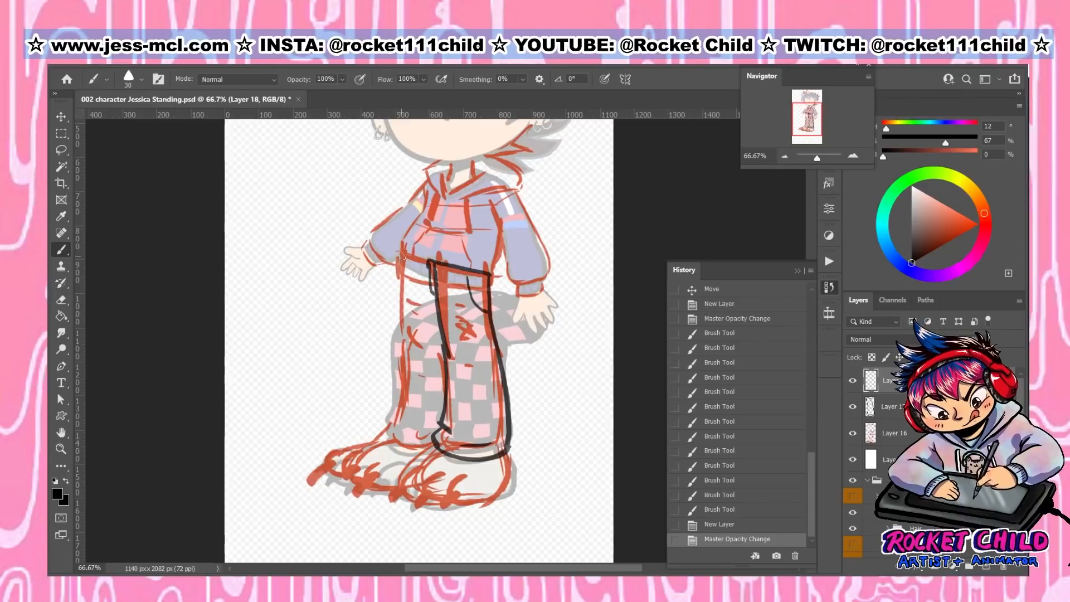
Ink the other trouser leg's edges, knee rip, hem, waistline and pocket in black, briefly hiding Layer 17 to check the lines
{"action": "mouse_move", "coordinate": [401, 254]}
{"action": "left_mouse_down"}
{"action": "mouse_move", "coordinate": [398, 300]}
{"action": "mouse_move", "coordinate": [410, 352]}
{"action": "mouse_move", "coordinate": [424, 357]}
{"action": "left_mouse_up"}
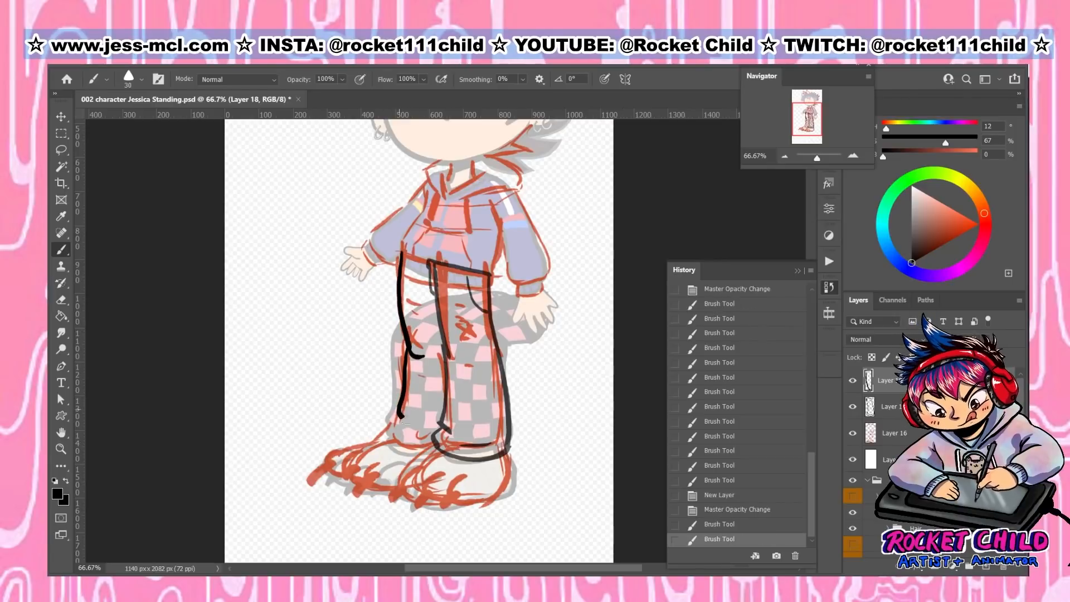
{"action": "mouse_move", "coordinate": [406, 420]}
{"action": "left_mouse_down"}
{"action": "mouse_move", "coordinate": [393, 426]}
{"action": "mouse_move", "coordinate": [423, 449]}
{"action": "mouse_move", "coordinate": [458, 440]}
{"action": "left_mouse_up"}
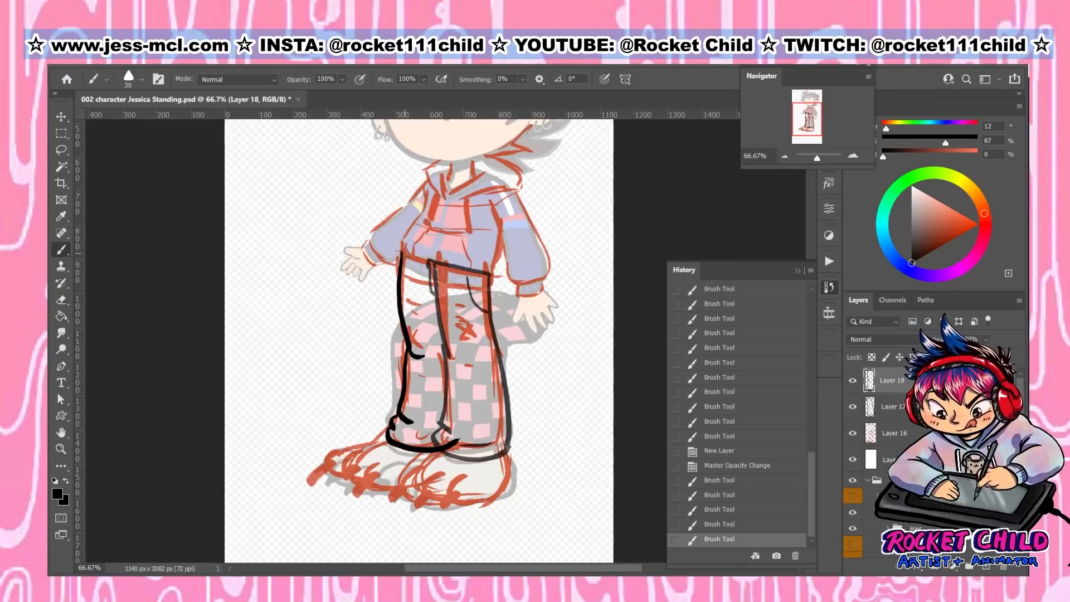
{"action": "mouse_move", "coordinate": [402, 252]}
{"action": "left_mouse_down"}
{"action": "mouse_move", "coordinate": [425, 260]}
{"action": "mouse_move", "coordinate": [458, 309]}
{"action": "mouse_move", "coordinate": [458, 430]}
{"action": "left_mouse_up"}
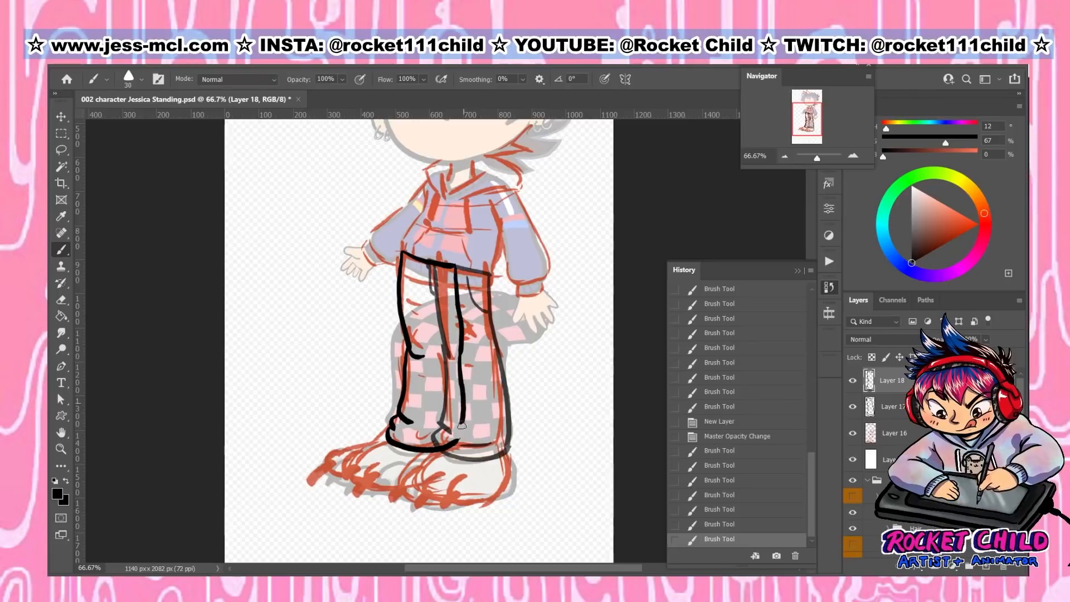
{"action": "left_click", "coordinate": [852, 407]}
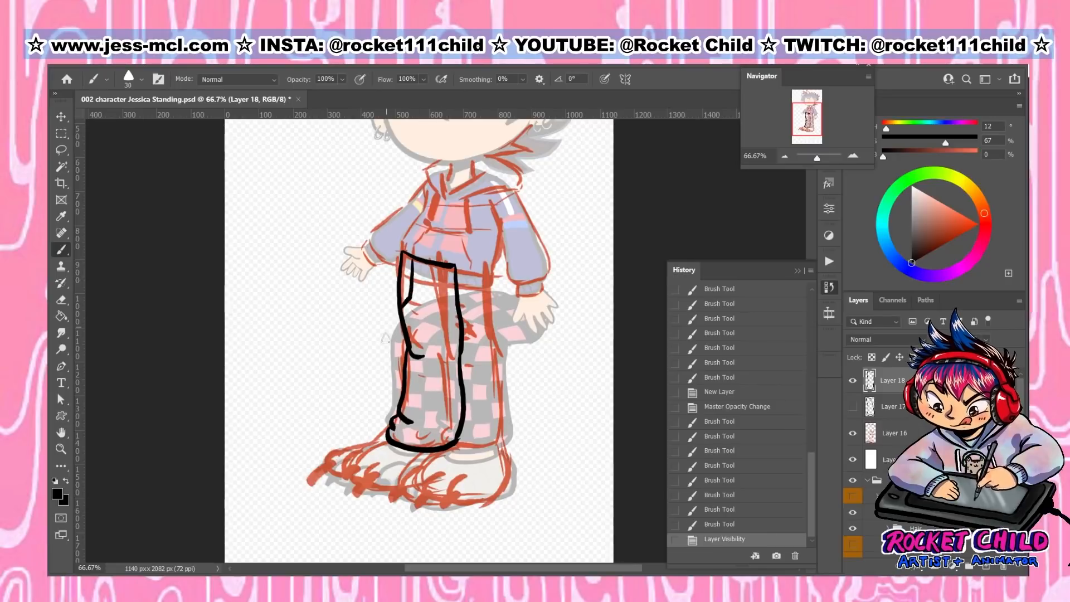
{"action": "left_click", "coordinate": [386, 338]}
{"action": "left_click", "coordinate": [852, 407]}
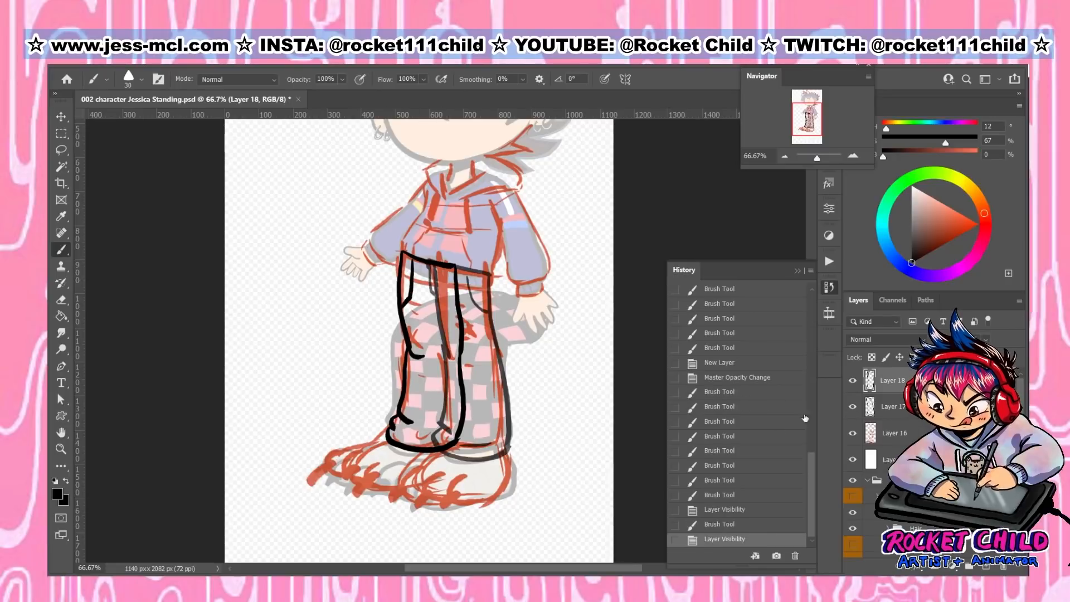
Undo the last pocket stroke on Layer 18, show Layer 17 again, and re-ink the front trouser leg's pocket curve
{"action": "key", "text": "ctrl+z"}
{"action": "key", "text": "ctrl+z"}
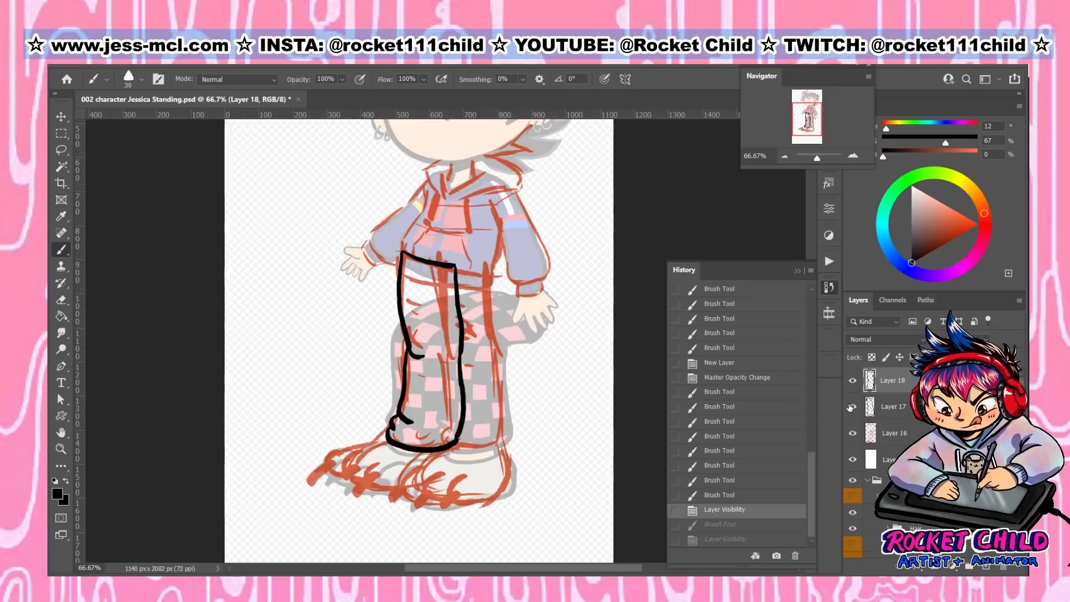
{"action": "left_click", "coordinate": [852, 407]}
{"action": "left_click_drag", "start_coordinate": [411, 259], "coordinate": [402, 293]}
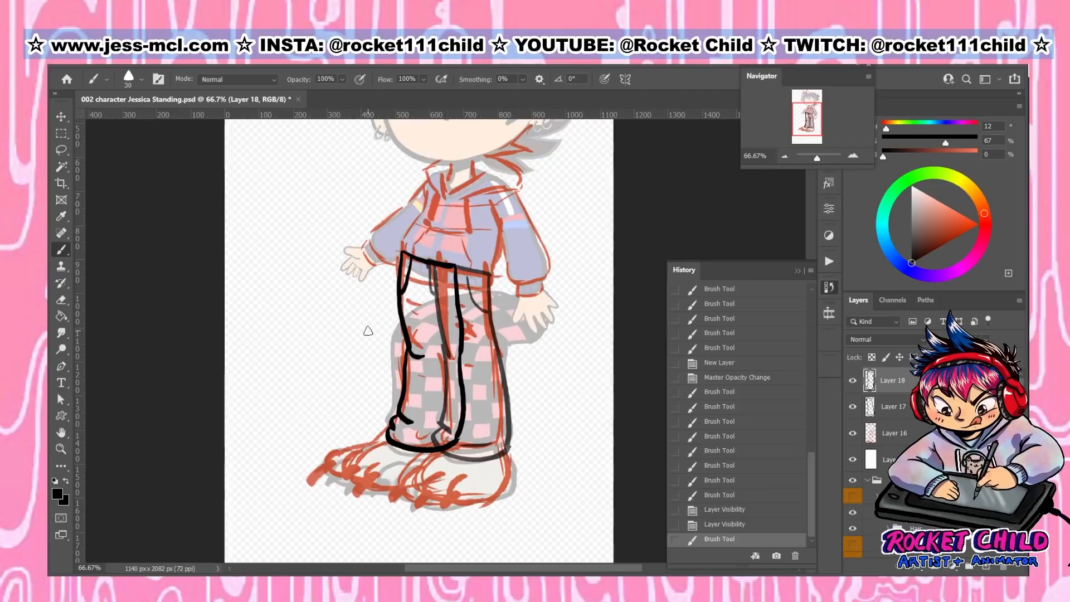
Hide Layer 17 and rework the front trouser leg's outer edge around the knee on Layer 18, erasing and re-inking its crease
{"action": "left_click", "coordinate": [853, 408]}
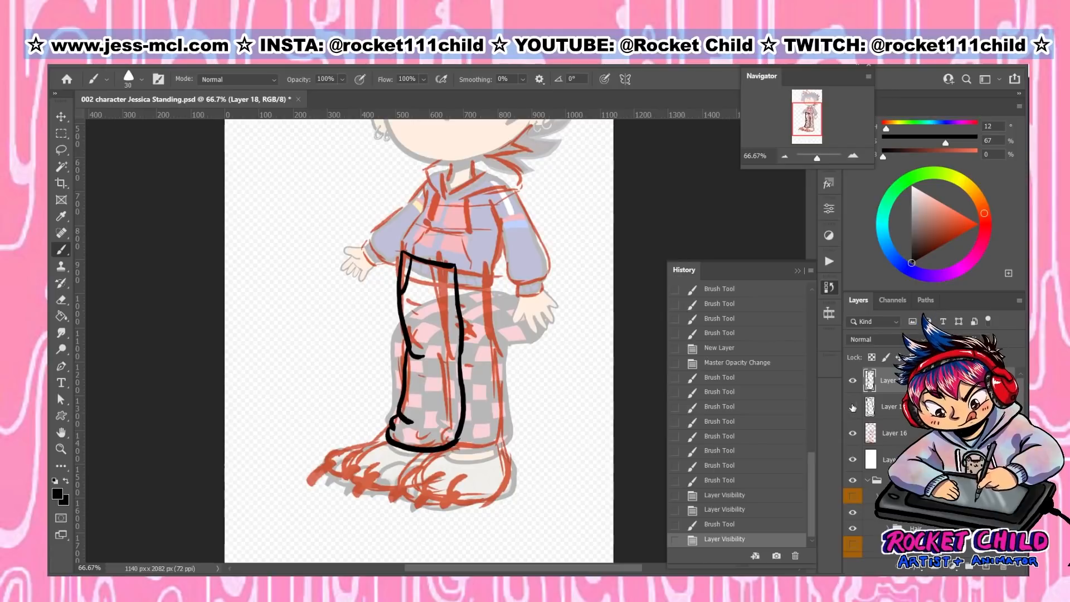
{"action": "left_click", "coordinate": [854, 382]}
{"action": "left_click", "coordinate": [853, 382]}
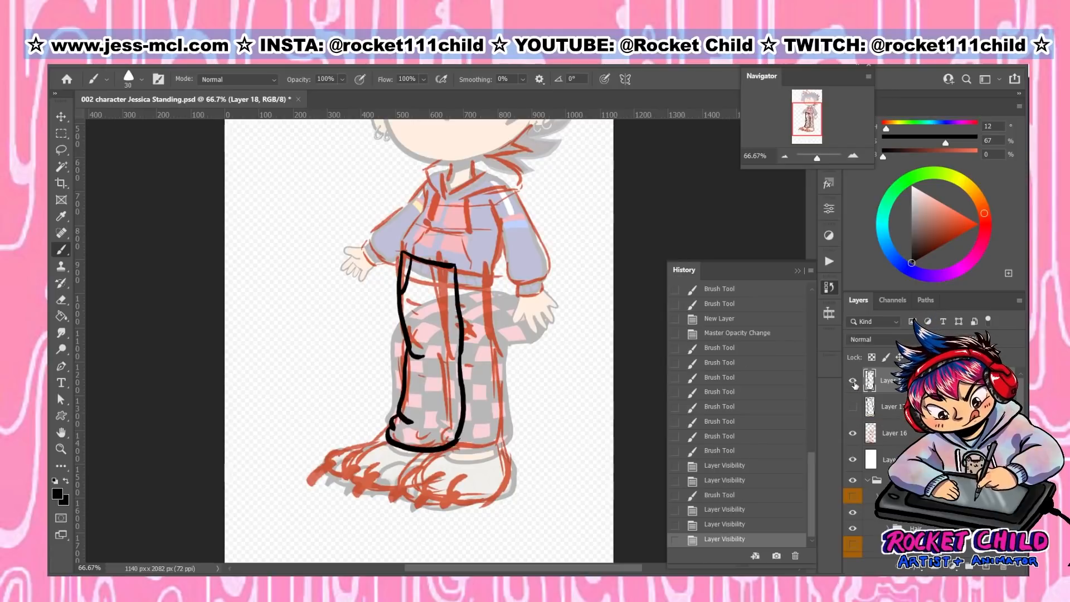
{"action": "left_click", "coordinate": [853, 382]}
{"action": "left_click", "coordinate": [854, 382]}
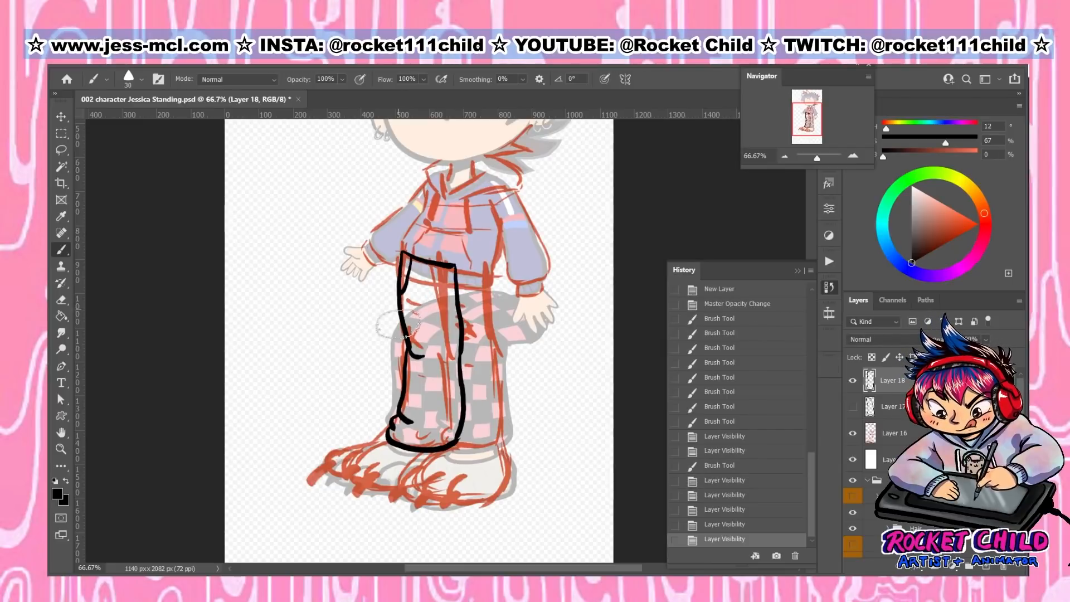
{"action": "mouse_move", "coordinate": [398, 325]}
{"action": "left_mouse_down"}
{"action": "mouse_move", "coordinate": [413, 335]}
{"action": "mouse_move", "coordinate": [405, 300]}
{"action": "mouse_move", "coordinate": [406, 346]}
{"action": "left_mouse_up"}
{"action": "mouse_move", "coordinate": [400, 334]}
{"action": "left_mouse_down"}
{"action": "mouse_move", "coordinate": [409, 357]}
{"action": "mouse_move", "coordinate": [401, 335]}
{"action": "mouse_move", "coordinate": [405, 344]}
{"action": "left_mouse_up"}
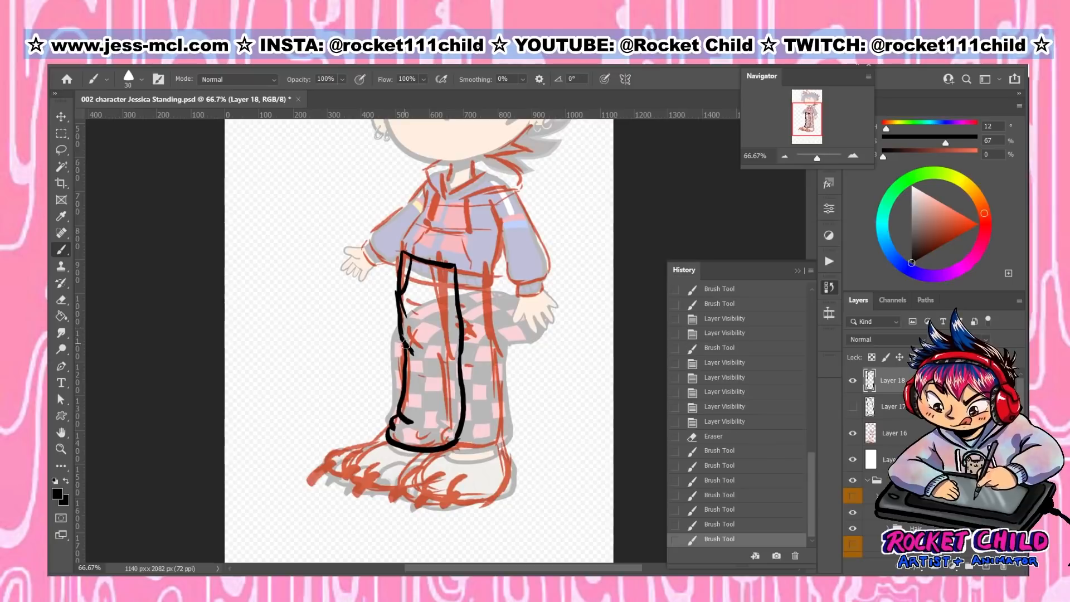
With Layer 18 hidden, redraw the rear trouser leg's inner edge on Layer 17 and add short crease lines at its knee
{"action": "left_click", "coordinate": [853, 380]}
{"action": "left_click", "coordinate": [854, 406]}
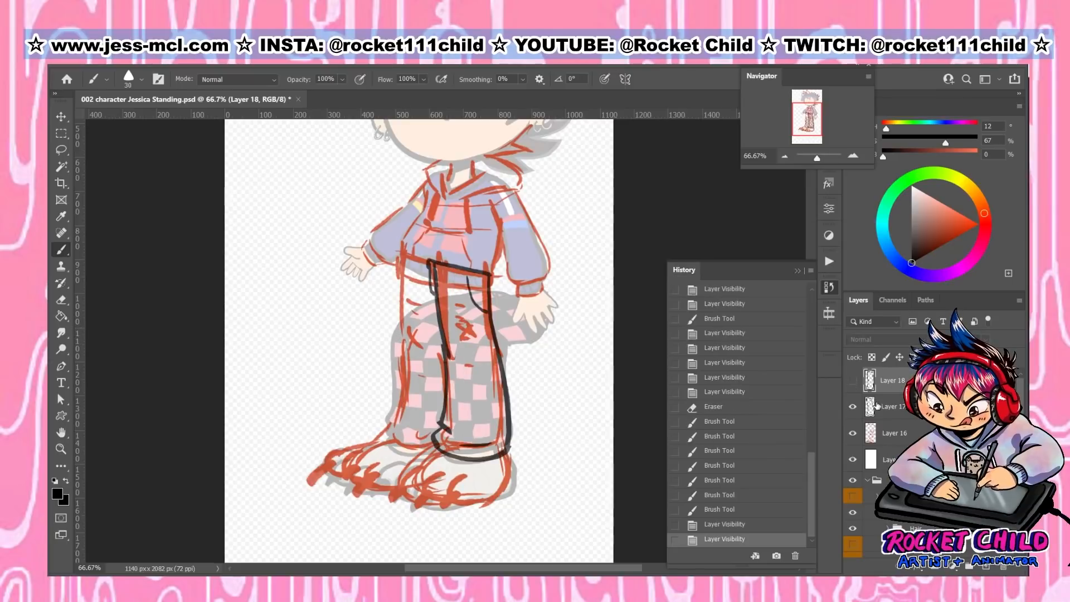
{"action": "left_click", "coordinate": [883, 408]}
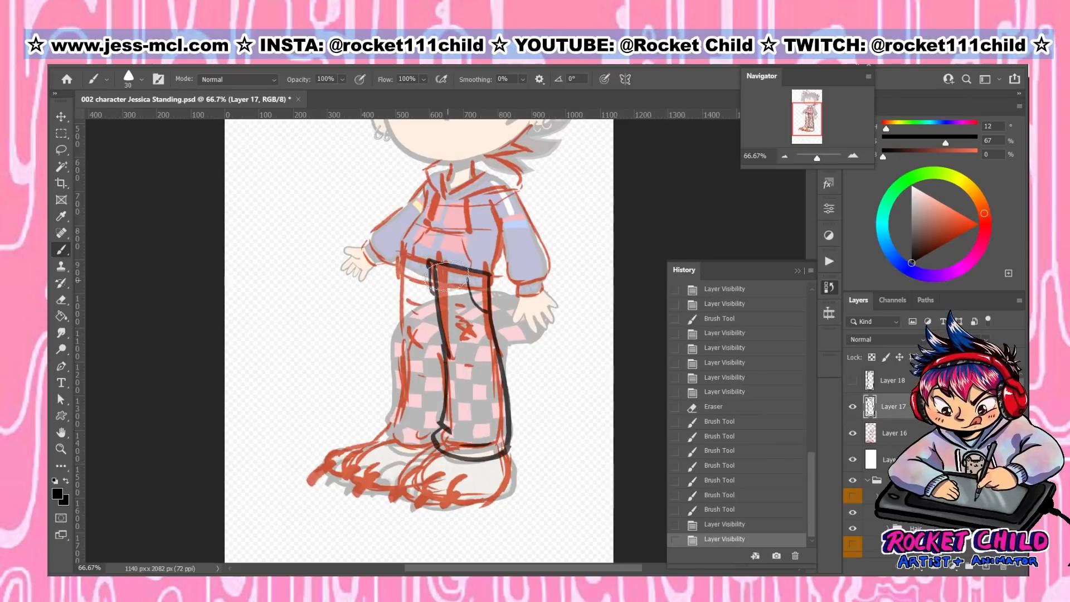
{"action": "mouse_move", "coordinate": [451, 335]}
{"action": "left_mouse_down"}
{"action": "mouse_move", "coordinate": [448, 313]}
{"action": "mouse_move", "coordinate": [444, 365]}
{"action": "left_mouse_up"}
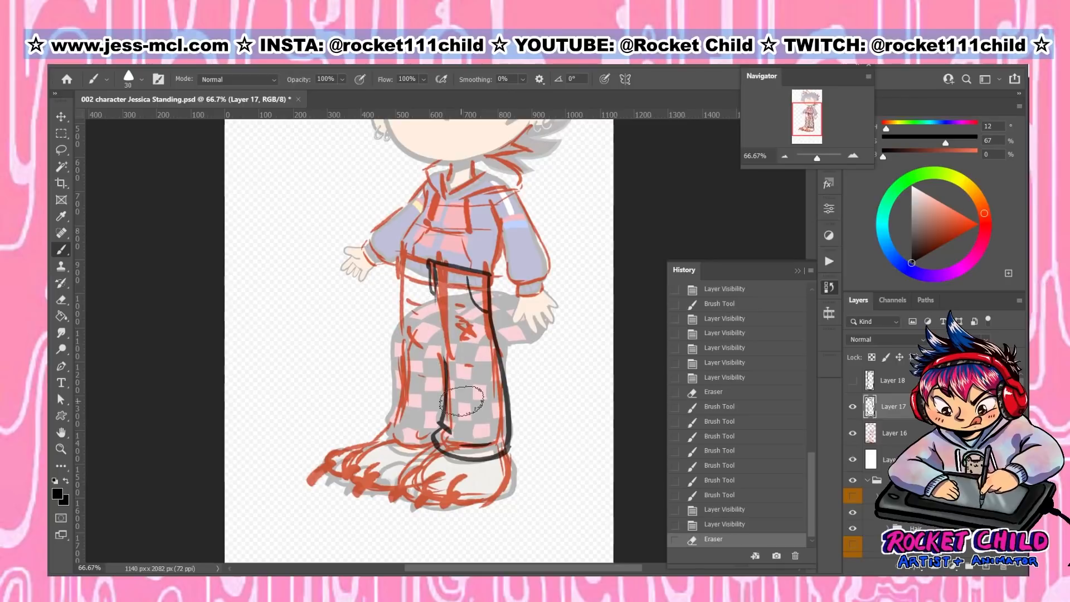
{"action": "mouse_move", "coordinate": [431, 265]}
{"action": "left_mouse_down"}
{"action": "mouse_move", "coordinate": [441, 342]}
{"action": "mouse_move", "coordinate": [457, 366]}
{"action": "mouse_move", "coordinate": [441, 350]}
{"action": "mouse_move", "coordinate": [460, 370]}
{"action": "mouse_move", "coordinate": [439, 371]}
{"action": "mouse_move", "coordinate": [446, 355]}
{"action": "mouse_move", "coordinate": [478, 376]}
{"action": "left_mouse_up"}
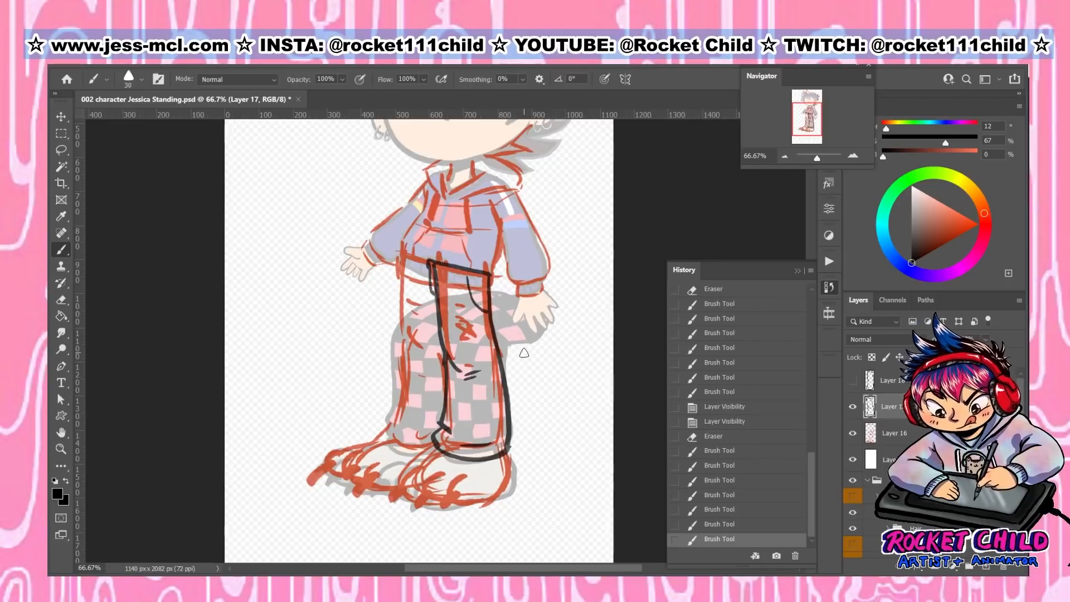
Hide Layer 17, Layer 16's red sketch and the white layer, and isolate the coloured Left Leg by hiding Right Leg
{"action": "left_click", "coordinate": [853, 408]}
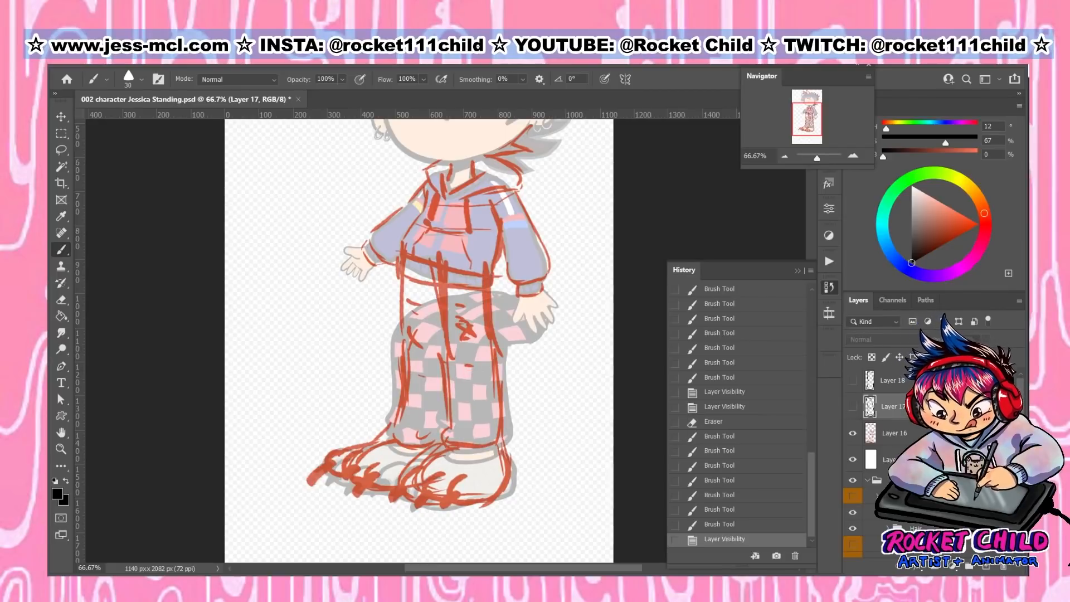
{"action": "left_click", "coordinate": [853, 433]}
{"action": "left_click", "coordinate": [853, 460]}
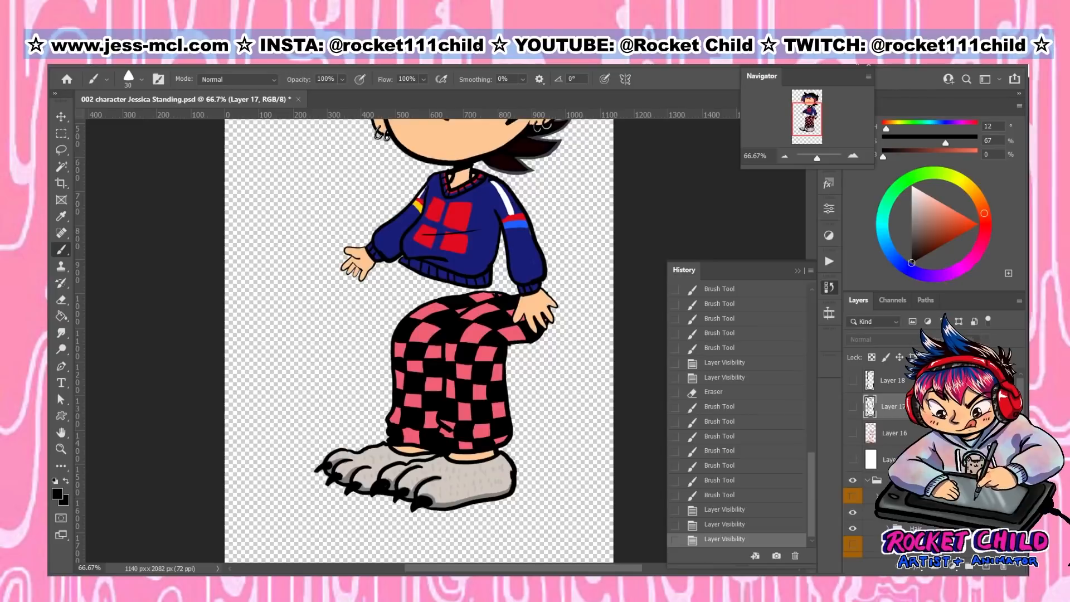
{"action": "scroll", "coordinate": [1025, 406], "scroll_direction": "down", "scroll_amount": 5}
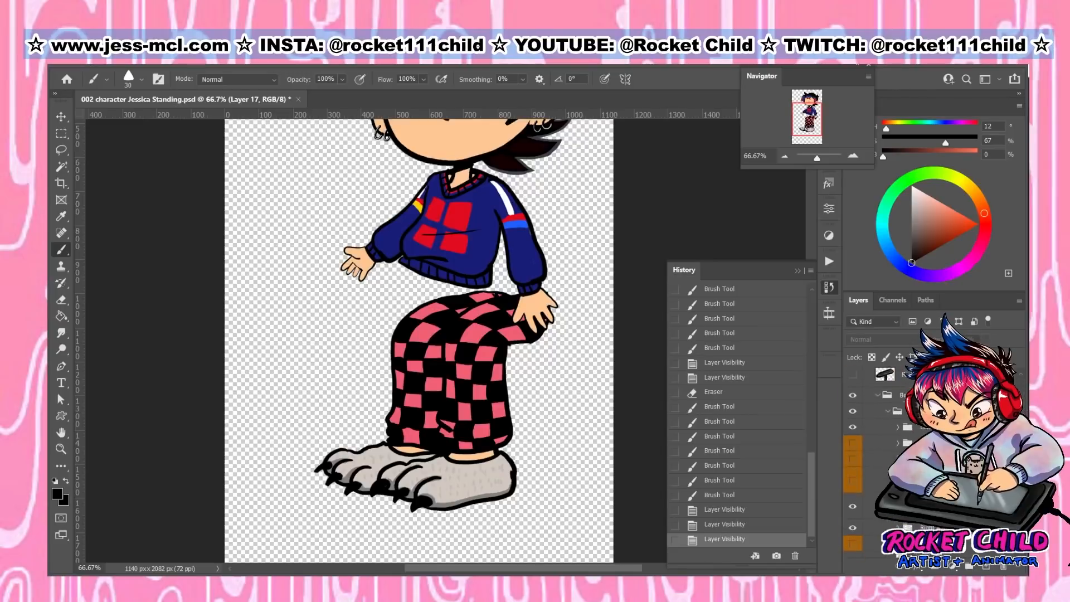
{"action": "left_click", "coordinate": [853, 432]}
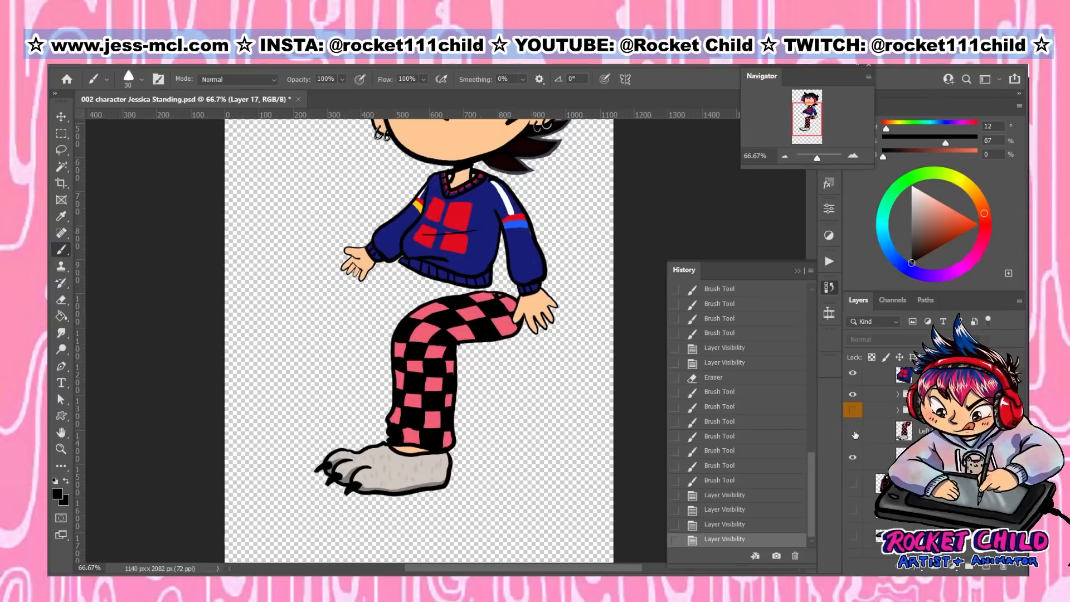
{"action": "left_click", "coordinate": [853, 433]}
{"action": "left_click", "coordinate": [854, 458]}
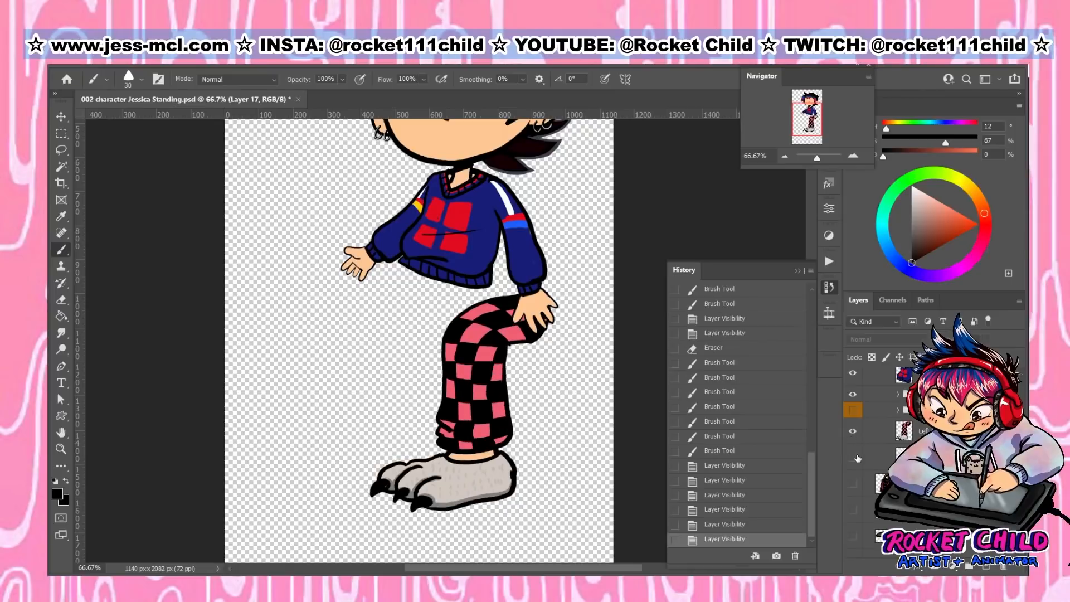
Erase the checked trouser leg from the Left Leg layer, leaving only the clawed foot and ankle
{"action": "left_click", "coordinate": [889, 431]}
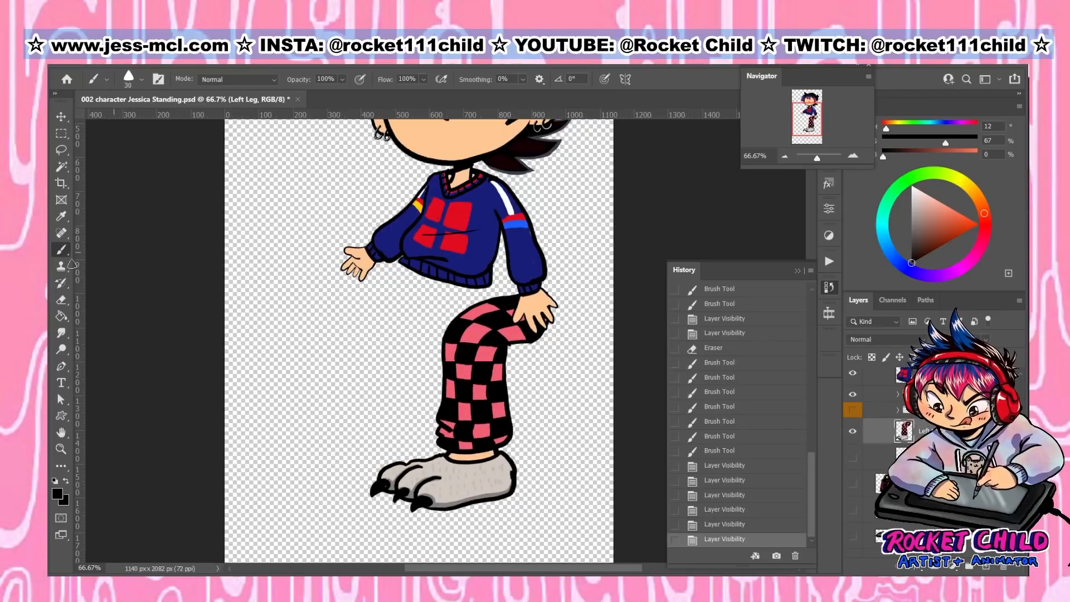
{"action": "left_click", "coordinate": [62, 299]}
{"action": "mouse_move", "coordinate": [440, 402]}
{"action": "left_mouse_down"}
{"action": "mouse_move", "coordinate": [447, 336]}
{"action": "mouse_move", "coordinate": [507, 289]}
{"action": "mouse_move", "coordinate": [516, 305]}
{"action": "mouse_move", "coordinate": [466, 350]}
{"action": "mouse_move", "coordinate": [558, 316]}
{"action": "mouse_move", "coordinate": [501, 355]}
{"action": "mouse_move", "coordinate": [523, 349]}
{"action": "mouse_move", "coordinate": [506, 374]}
{"action": "mouse_move", "coordinate": [473, 384]}
{"action": "left_mouse_up"}
{"action": "mouse_move", "coordinate": [472, 384]}
{"action": "left_mouse_down"}
{"action": "mouse_move", "coordinate": [446, 436]}
{"action": "mouse_move", "coordinate": [489, 438]}
{"action": "mouse_move", "coordinate": [498, 398]}
{"action": "mouse_move", "coordinate": [469, 418]}
{"action": "mouse_move", "coordinate": [490, 407]}
{"action": "left_mouse_up"}
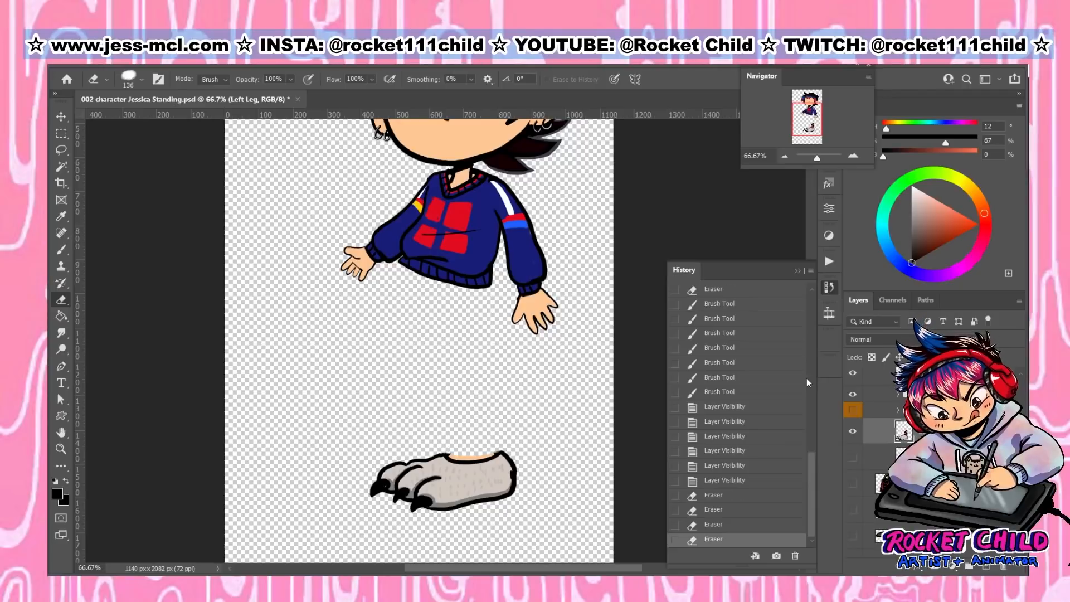
Show the Right Leg layer, hide Left Leg, and erase the checked trouser leg from Right Leg, keeping its clawed foot
{"action": "left_click", "coordinate": [852, 432]}
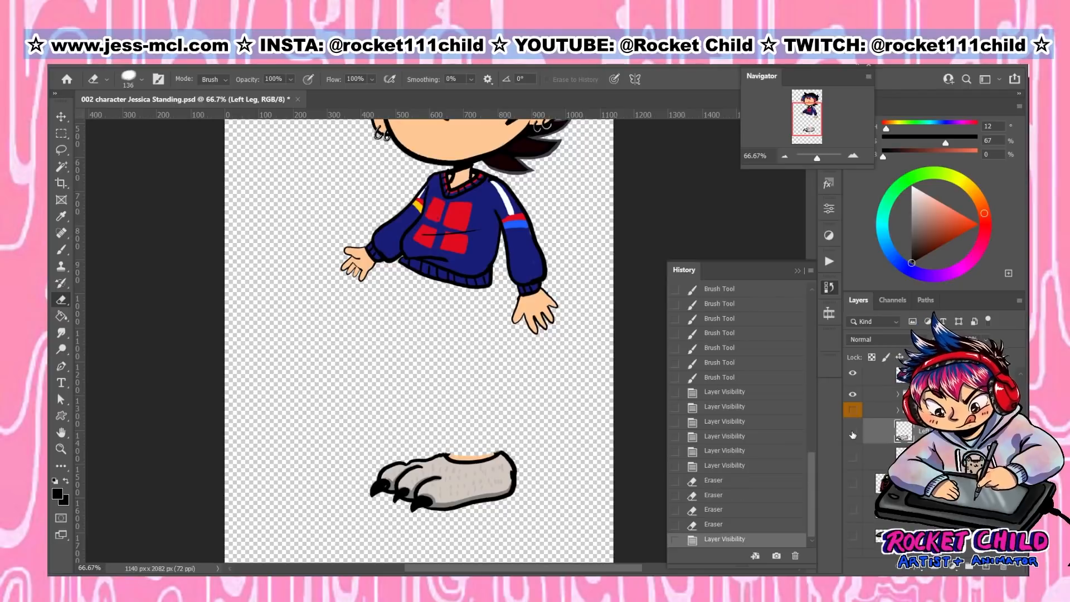
{"action": "left_click", "coordinate": [853, 458]}
{"action": "left_click", "coordinate": [853, 431]}
{"action": "left_click", "coordinate": [920, 457]}
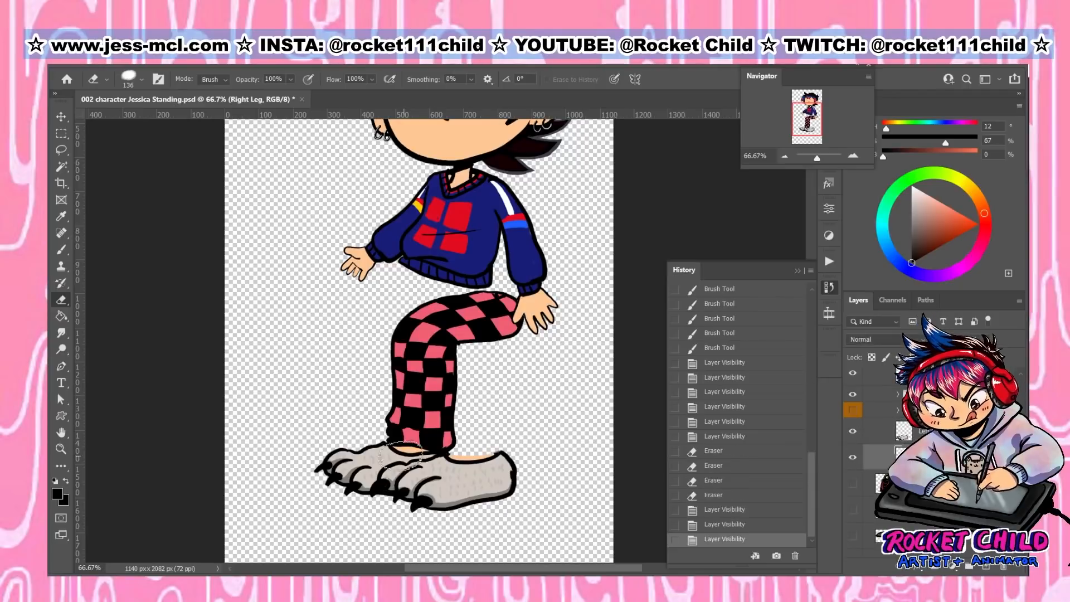
{"action": "left_click", "coordinate": [853, 431]}
{"action": "mouse_move", "coordinate": [446, 435]}
{"action": "left_mouse_down"}
{"action": "mouse_move", "coordinate": [466, 425]}
{"action": "mouse_move", "coordinate": [471, 435]}
{"action": "mouse_move", "coordinate": [462, 382]}
{"action": "mouse_move", "coordinate": [502, 304]}
{"action": "mouse_move", "coordinate": [426, 312]}
{"action": "mouse_move", "coordinate": [399, 409]}
{"action": "mouse_move", "coordinate": [407, 434]}
{"action": "mouse_move", "coordinate": [430, 432]}
{"action": "mouse_move", "coordinate": [418, 437]}
{"action": "mouse_move", "coordinate": [437, 425]}
{"action": "mouse_move", "coordinate": [433, 318]}
{"action": "left_mouse_up"}
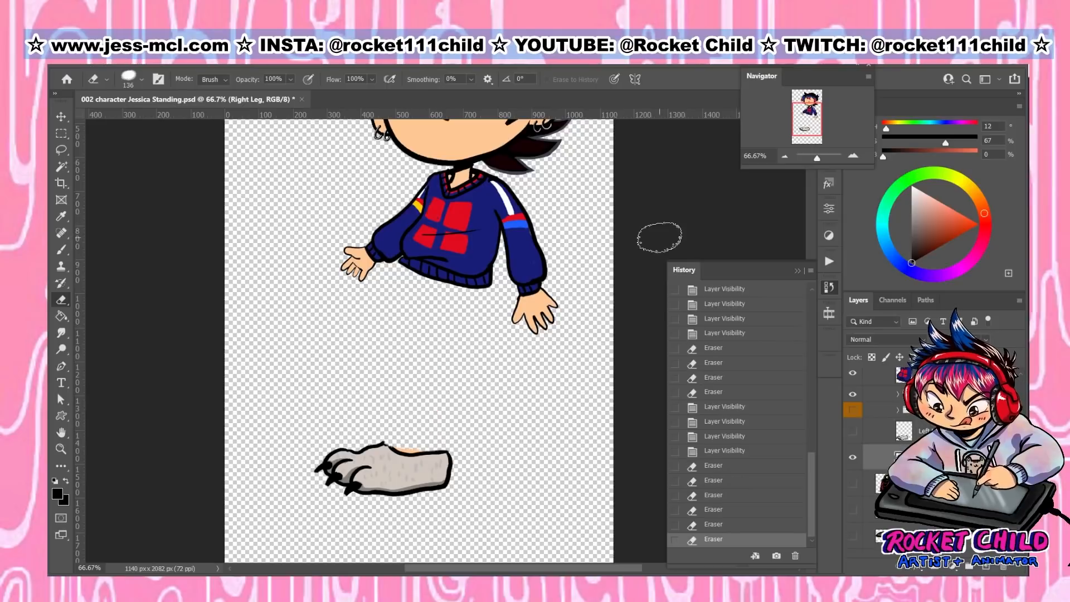
{"action": "key", "text": "b"}
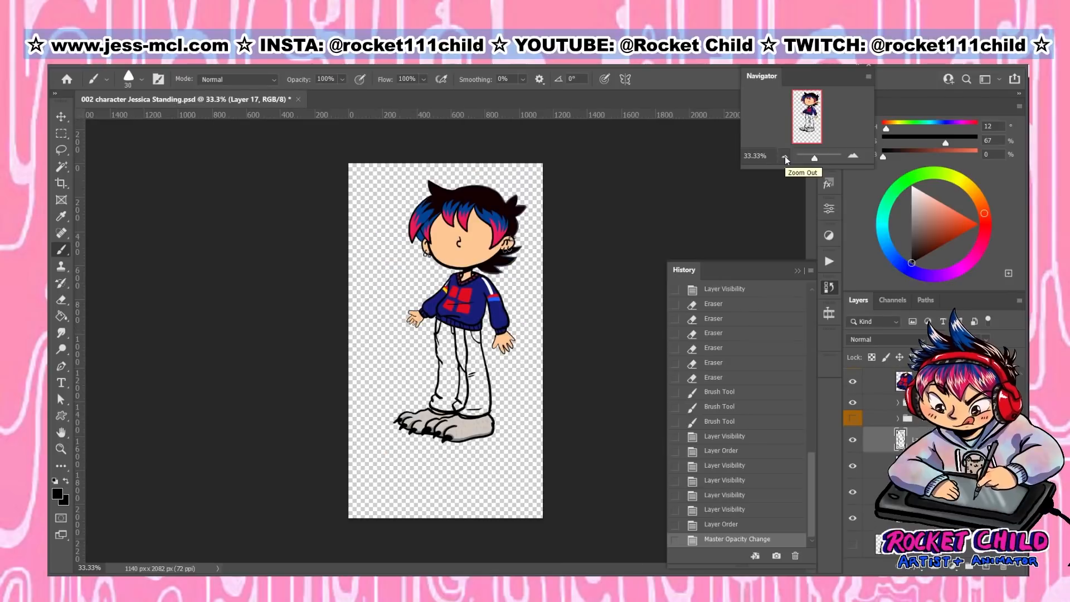
Hide Layer 17, the jumper's torso and the arm beside the front leg, and save the document
{"action": "left_click", "coordinate": [853, 156]}
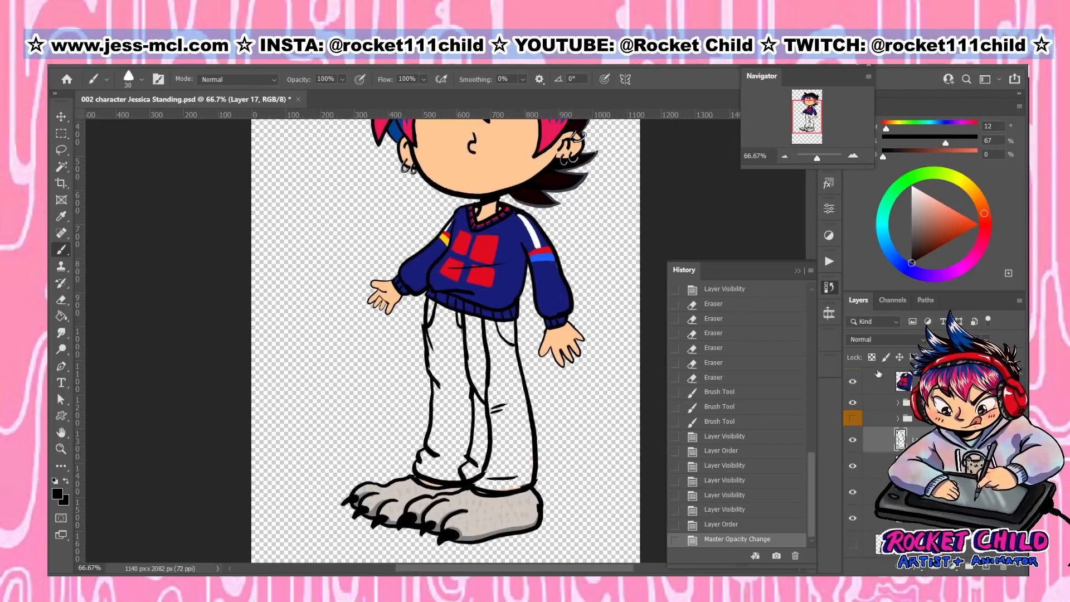
{"action": "left_click", "coordinate": [853, 440]}
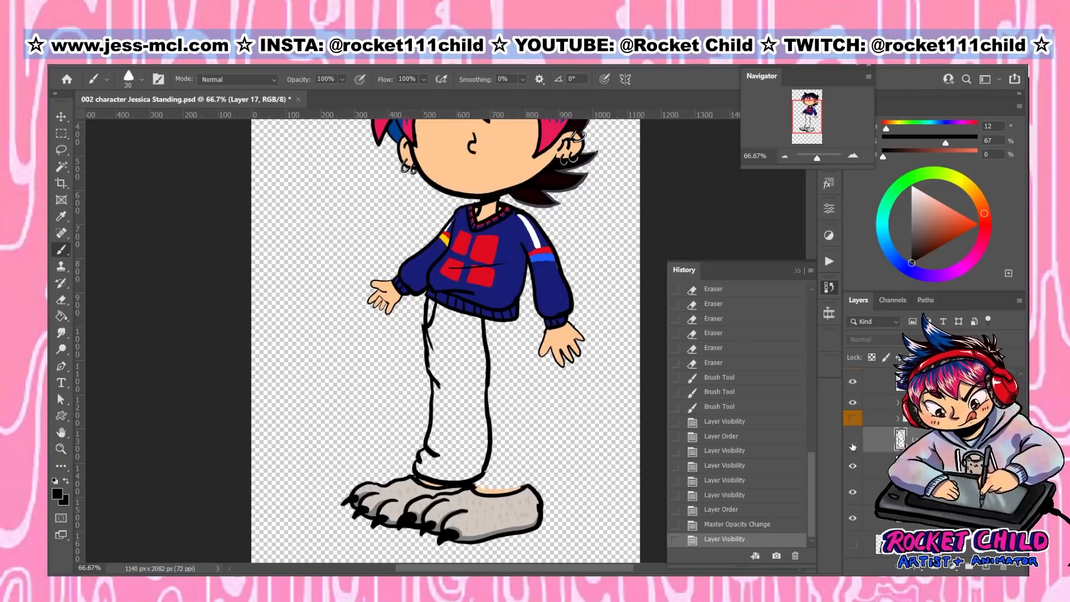
{"action": "left_click", "coordinate": [853, 385]}
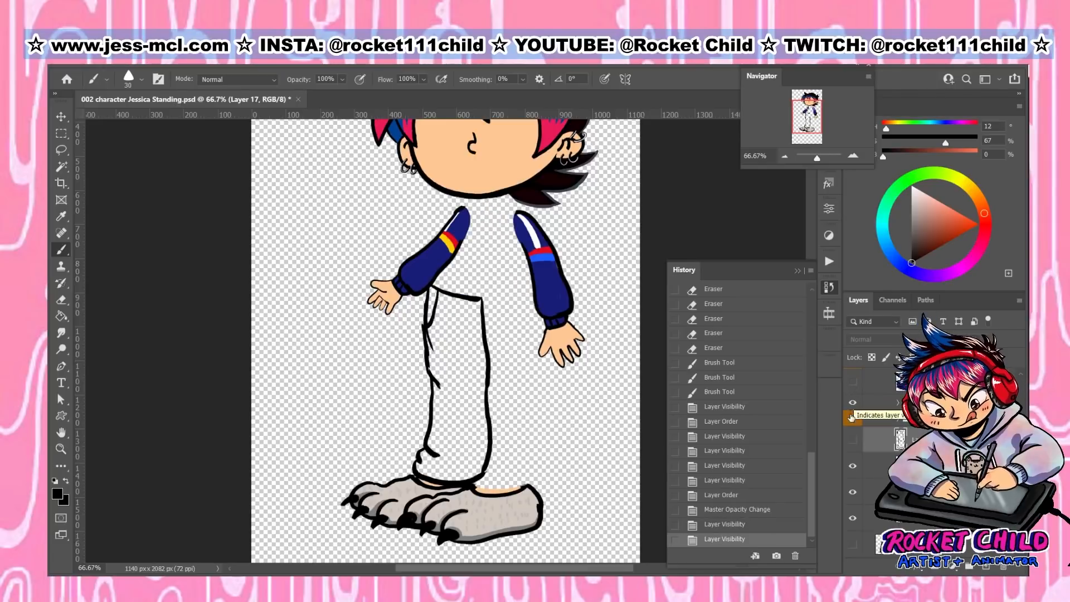
{"action": "left_click", "coordinate": [853, 402]}
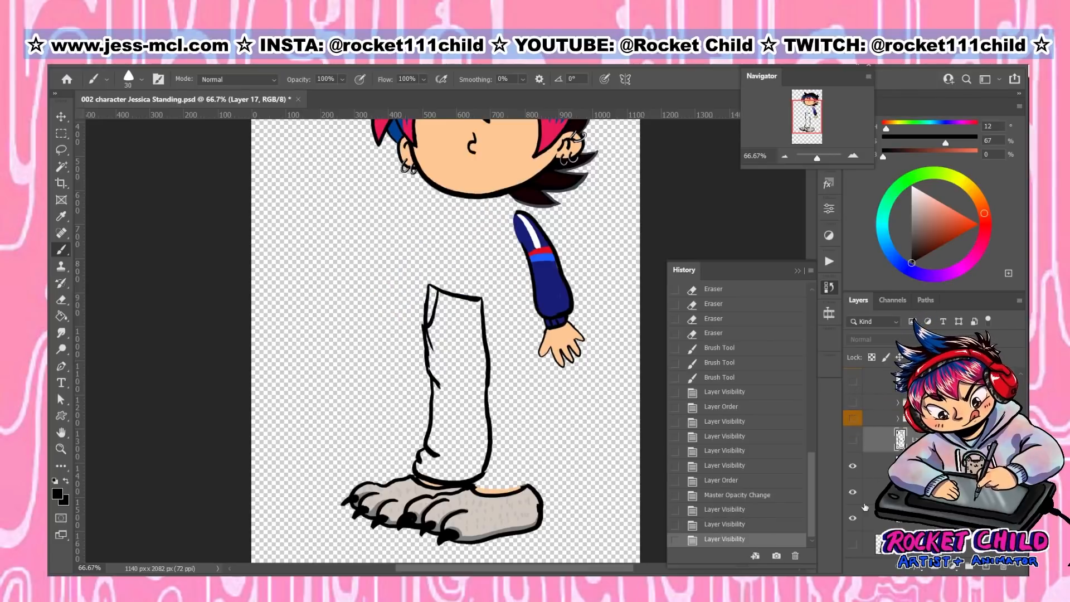
{"action": "key", "text": "ctrl+s"}
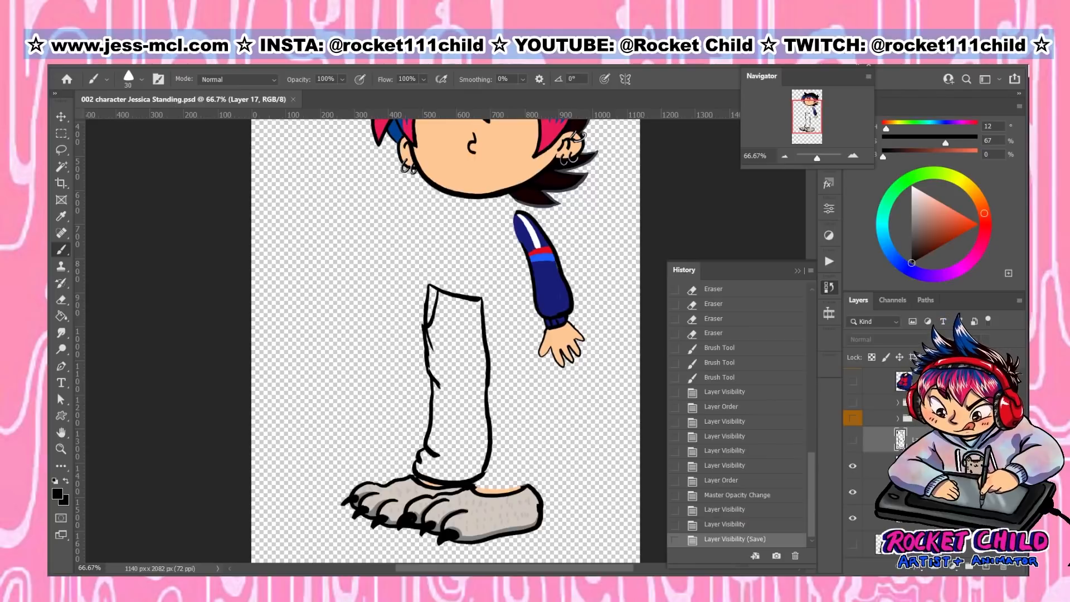
Add a new layer above the Left Leg layer and choose a very dark brown with hue 12, saturation 37 and brightness 19
{"action": "left_click", "coordinate": [930, 492]}
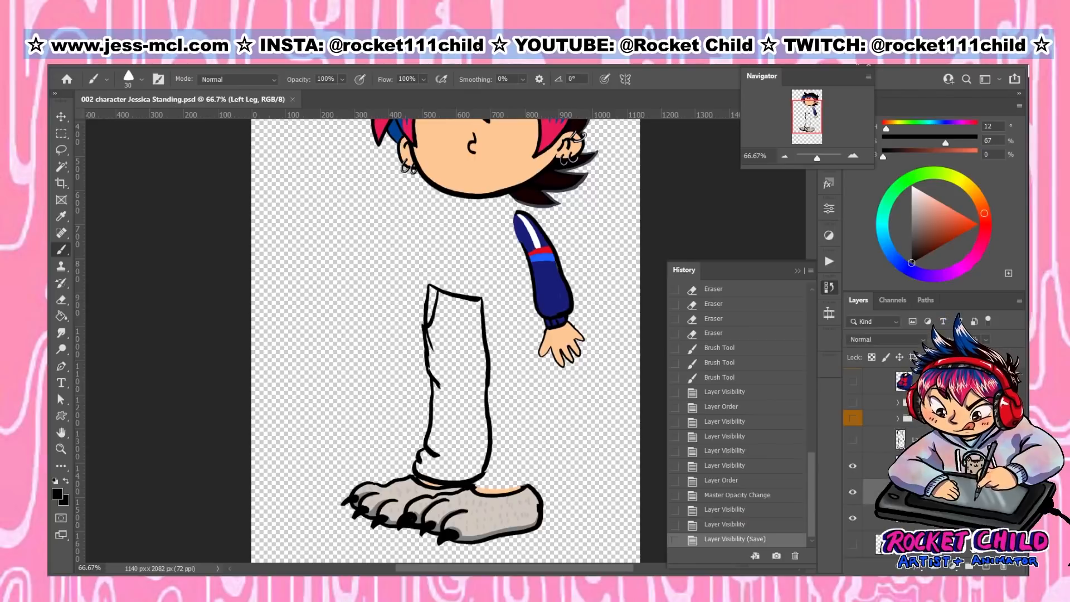
{"action": "left_click", "coordinate": [985, 567]}
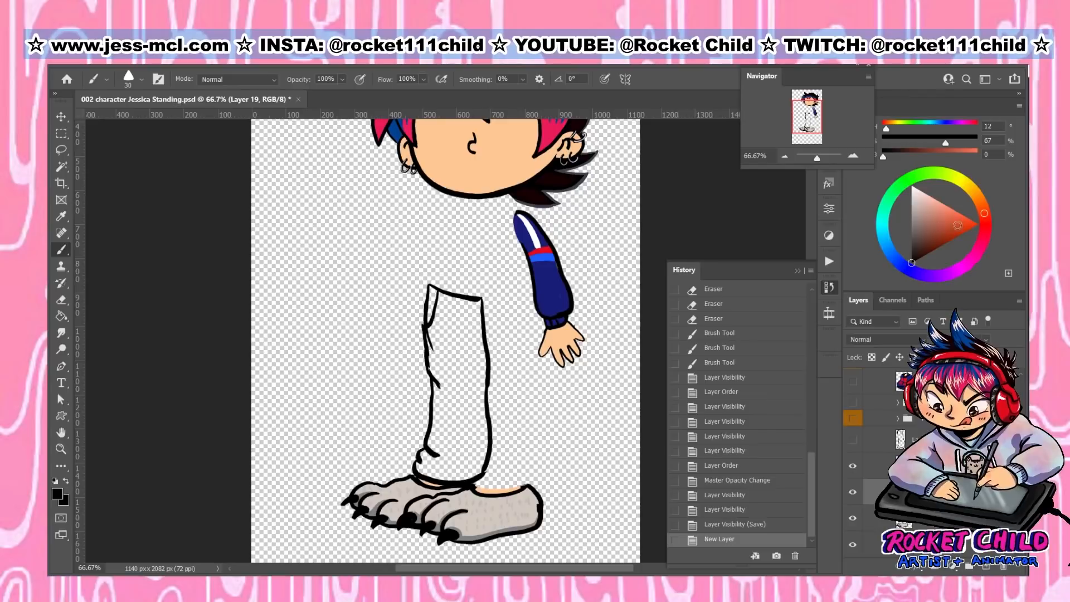
{"action": "left_click_drag", "start_coordinate": [941, 242], "coordinate": [918, 251]}
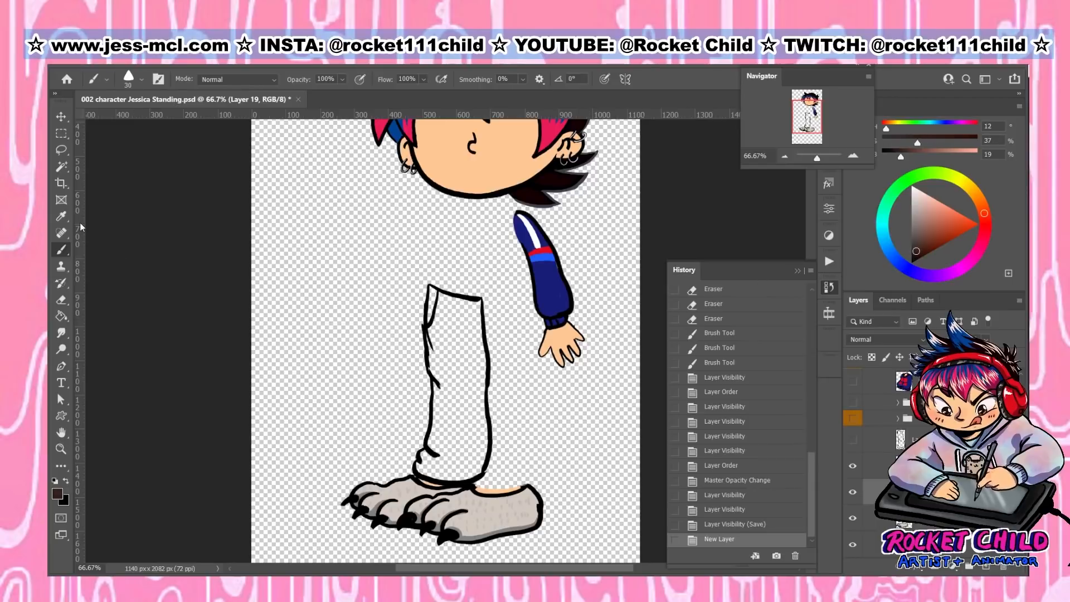
Try to select the front trouser leg's interior with the Magic Wand, and clear the selection
{"action": "left_click", "coordinate": [61, 149]}
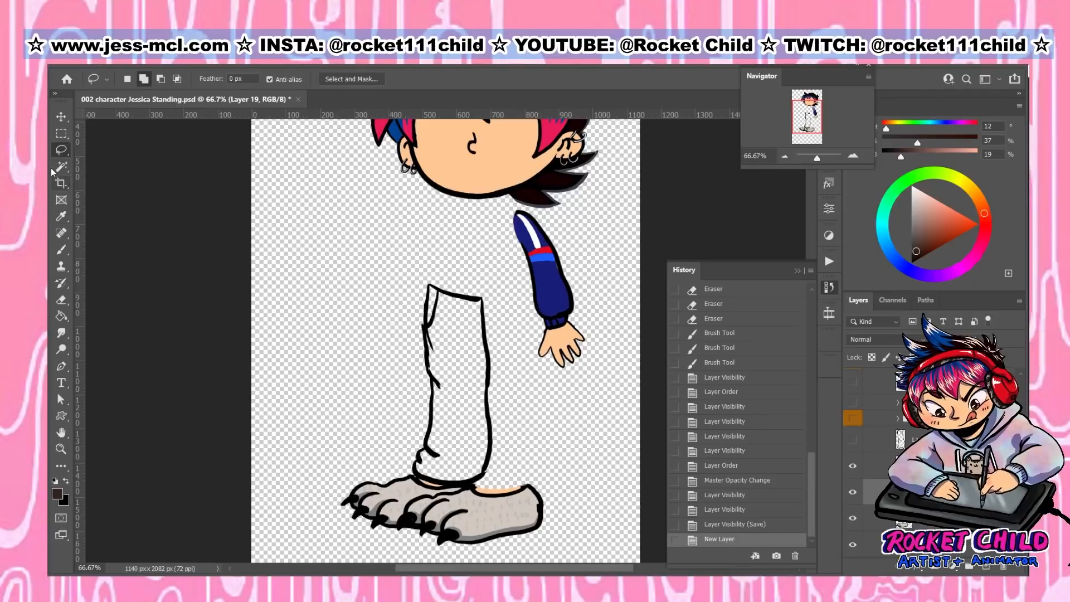
{"action": "left_click", "coordinate": [61, 166]}
{"action": "left_click", "coordinate": [456, 343]}
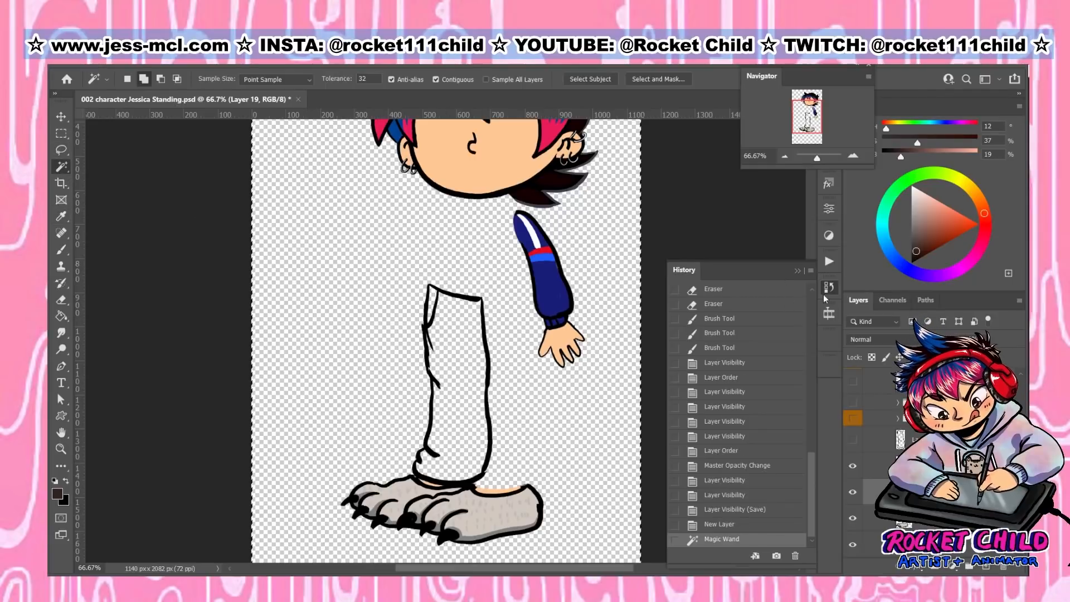
{"action": "key", "text": "ctrl+d"}
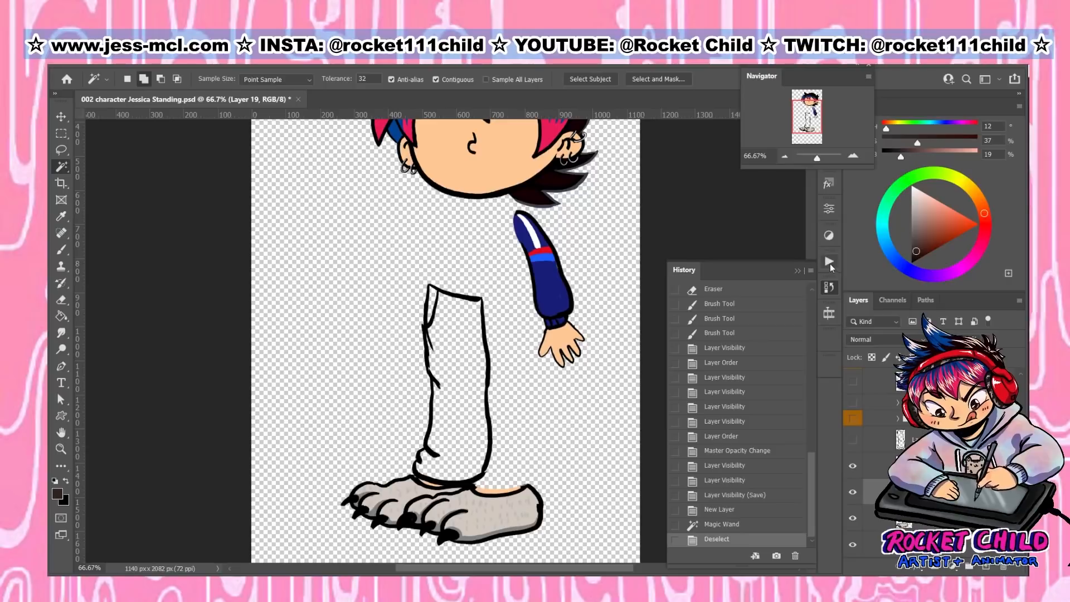
Open the AnimCouleur2 extension and dock it beneath the canvas together with AnimDessin2
{"action": "left_click", "coordinate": [831, 336]}
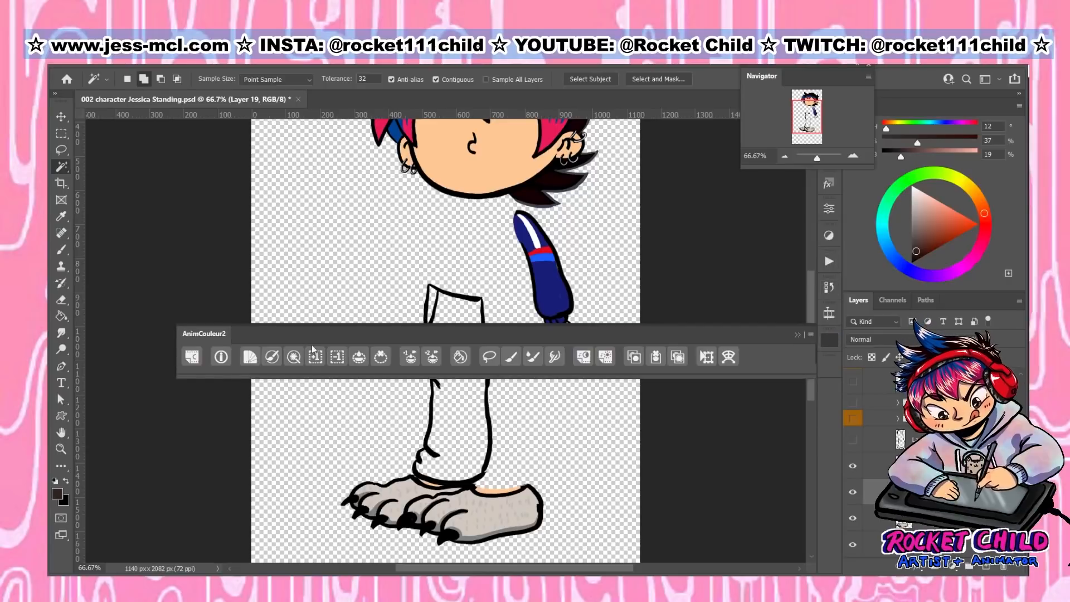
{"action": "left_click_drag", "start_coordinate": [194, 338], "coordinate": [178, 570]}
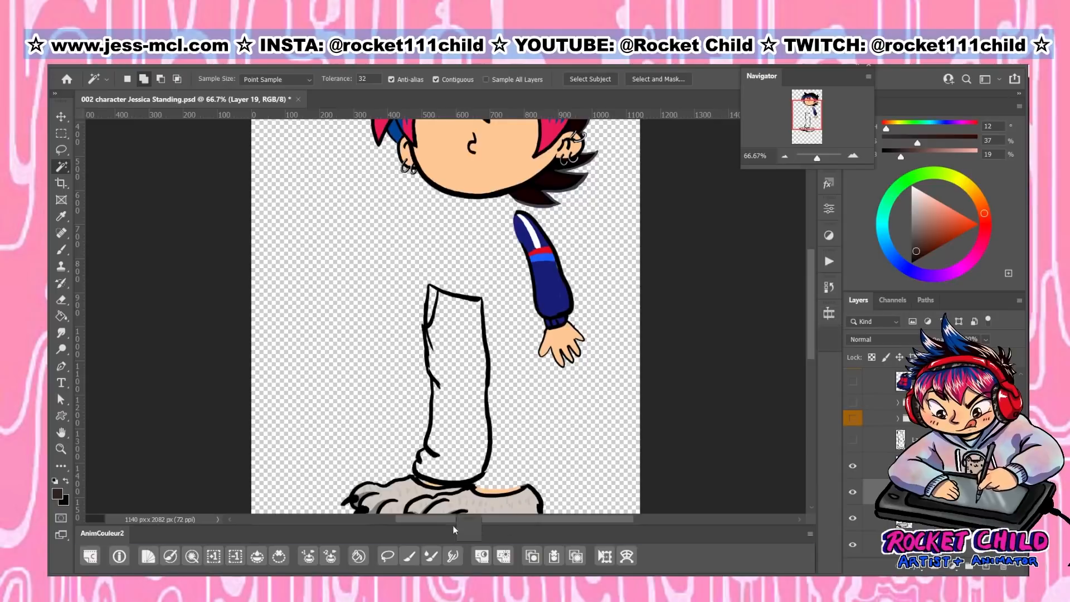
{"action": "left_click_drag", "start_coordinate": [453, 525], "coordinate": [206, 523]}
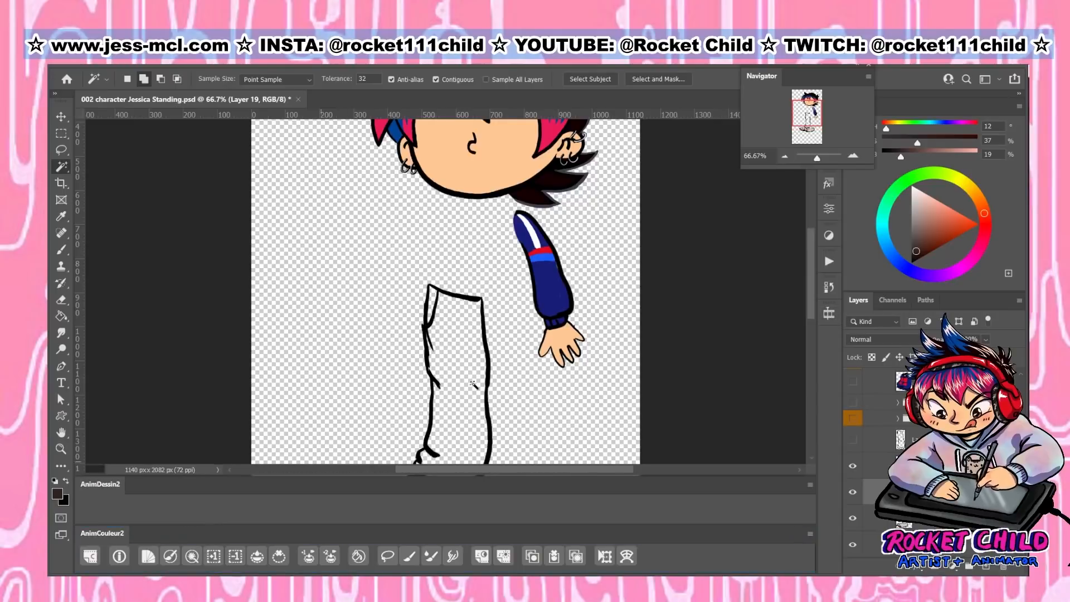
Select the front trouser leg's interior from its line layer and fill it on Layer 19 with dark brown, hue 24, saturation 37, brightness 19
{"action": "left_click_drag", "start_coordinate": [811, 117], "coordinate": [810, 125]}
{"action": "key", "text": "alt+bracketright"}
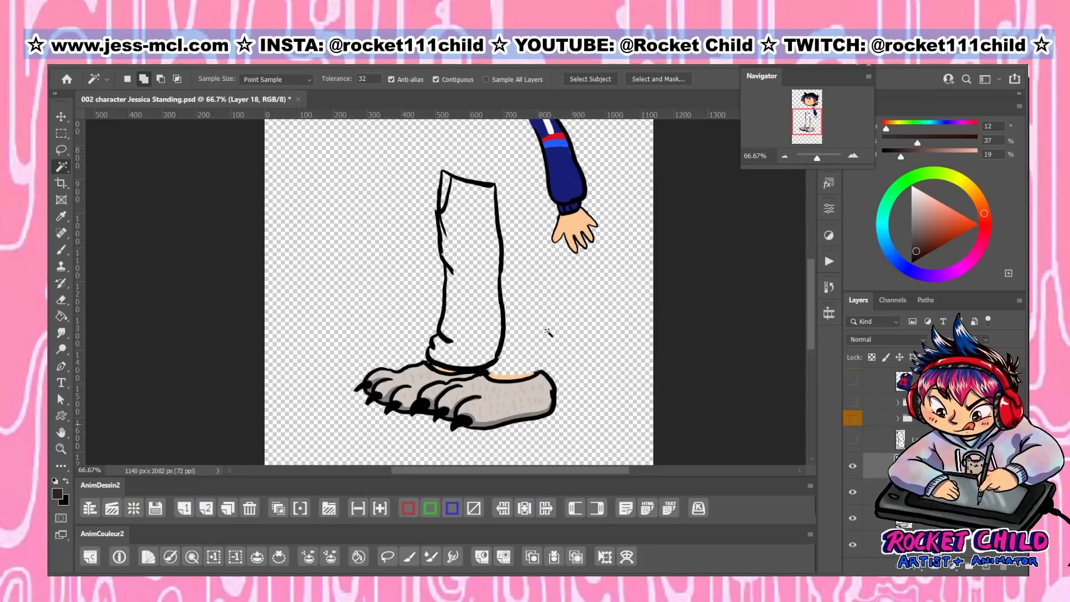
{"action": "left_click", "coordinate": [465, 237]}
{"action": "key", "text": "alt+bracketleft"}
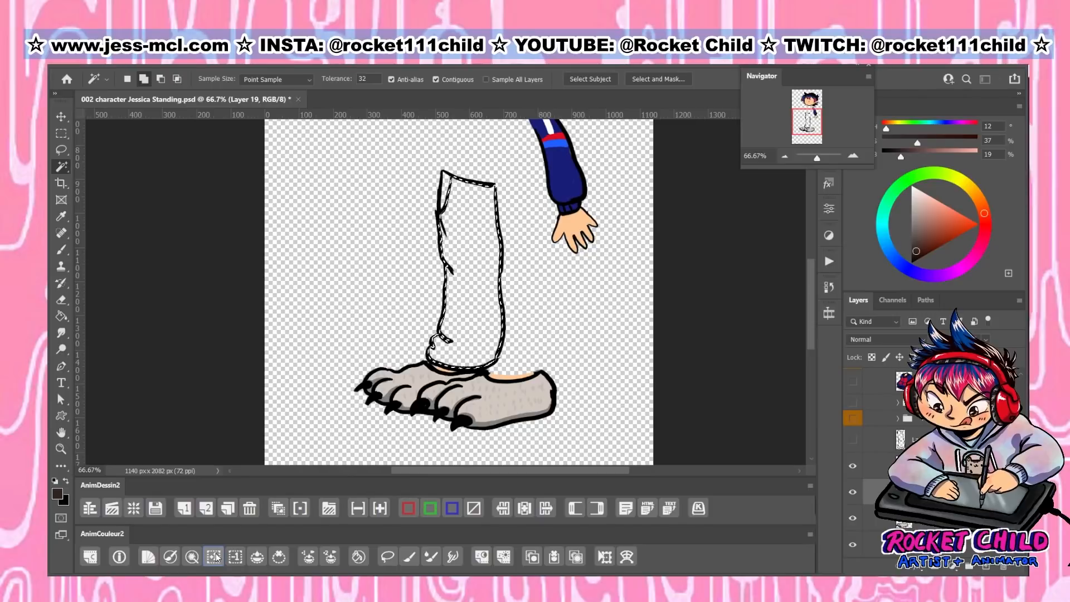
{"action": "left_click", "coordinate": [258, 557]}
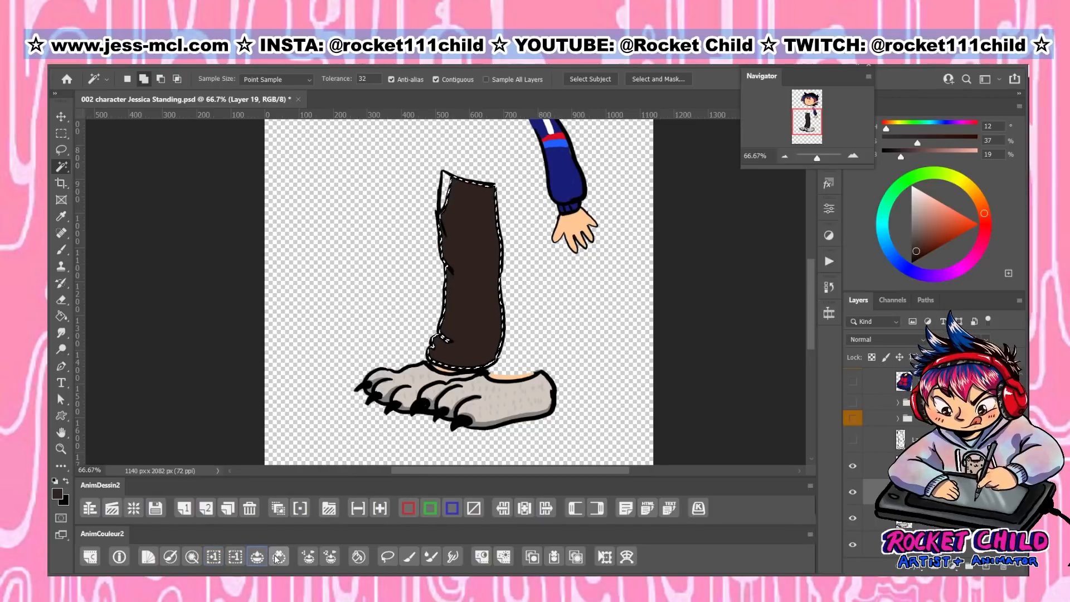
{"action": "left_click_drag", "start_coordinate": [985, 214], "coordinate": [982, 202]}
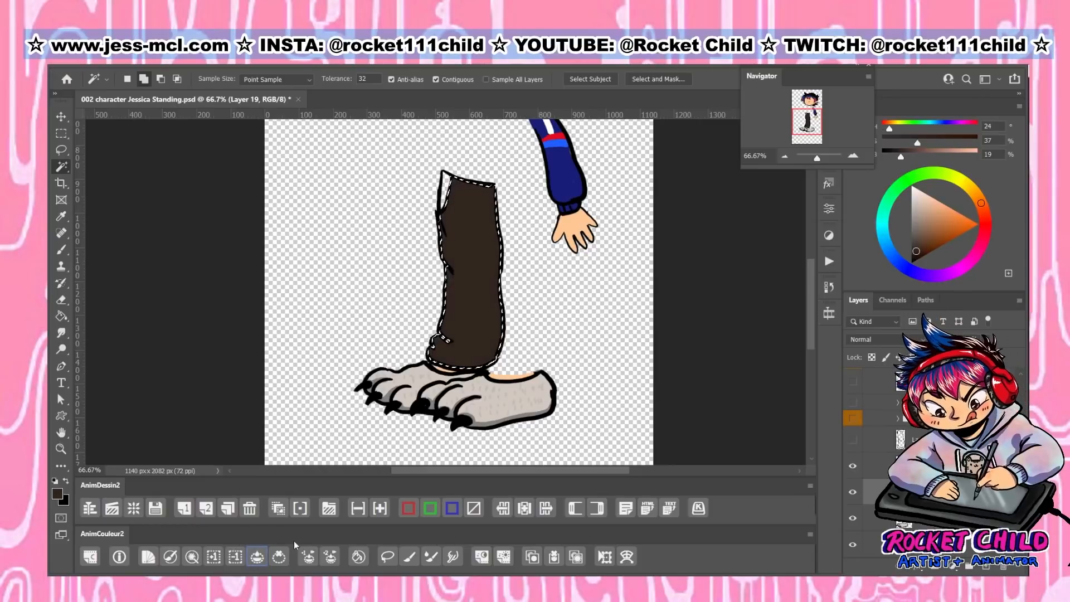
{"action": "left_click", "coordinate": [278, 562]}
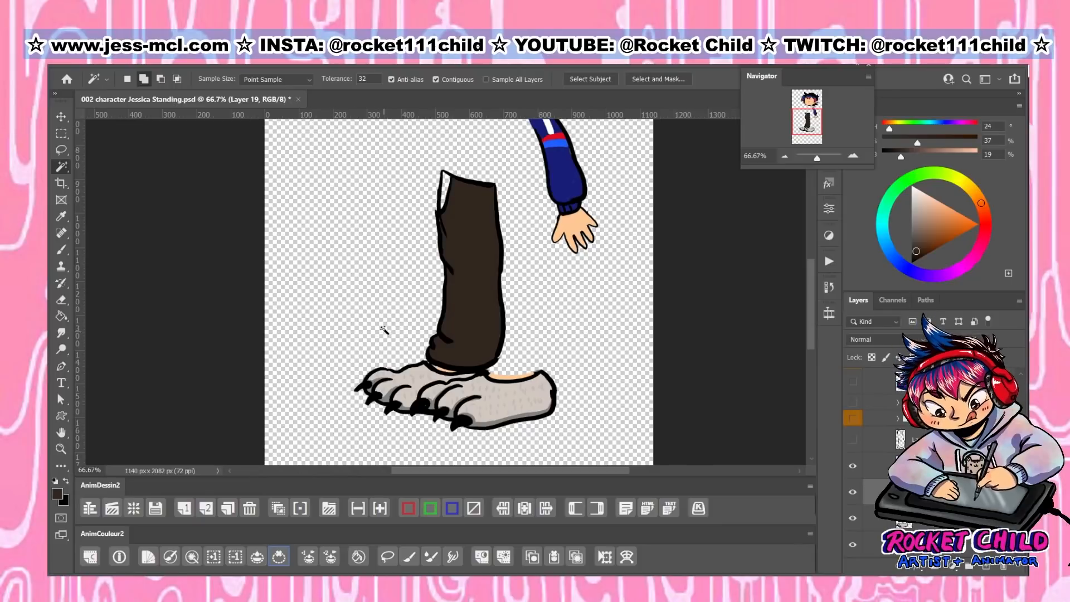
Brush the same dark brown into the unfilled sliver beside the front leg's waist and check the fill by toggling Layer 19's visibility
{"action": "left_click", "coordinate": [856, 157]}
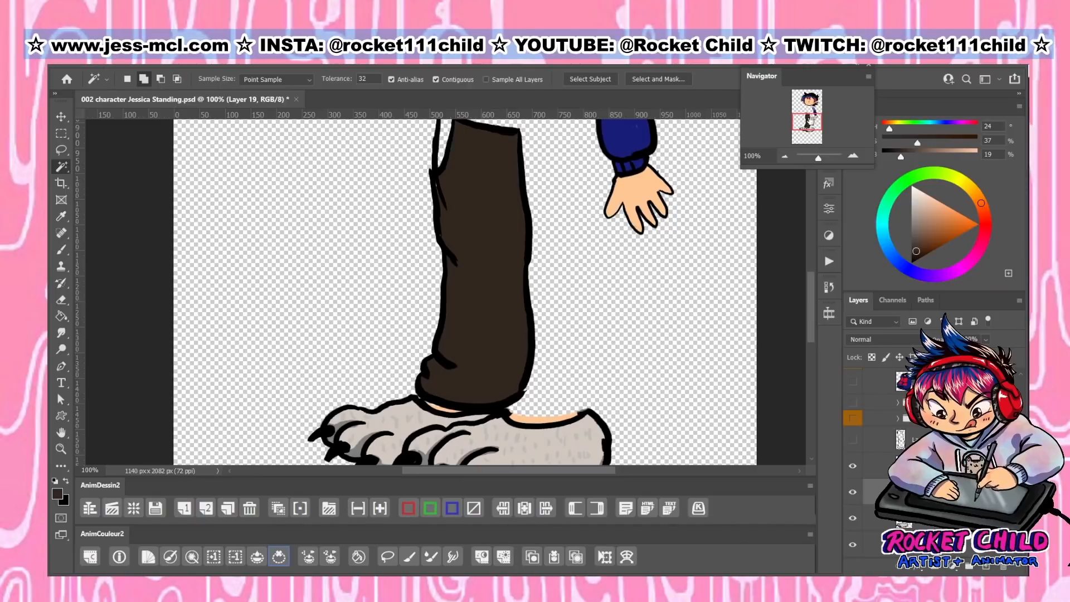
{"action": "left_click_drag", "start_coordinate": [804, 141], "coordinate": [804, 140]}
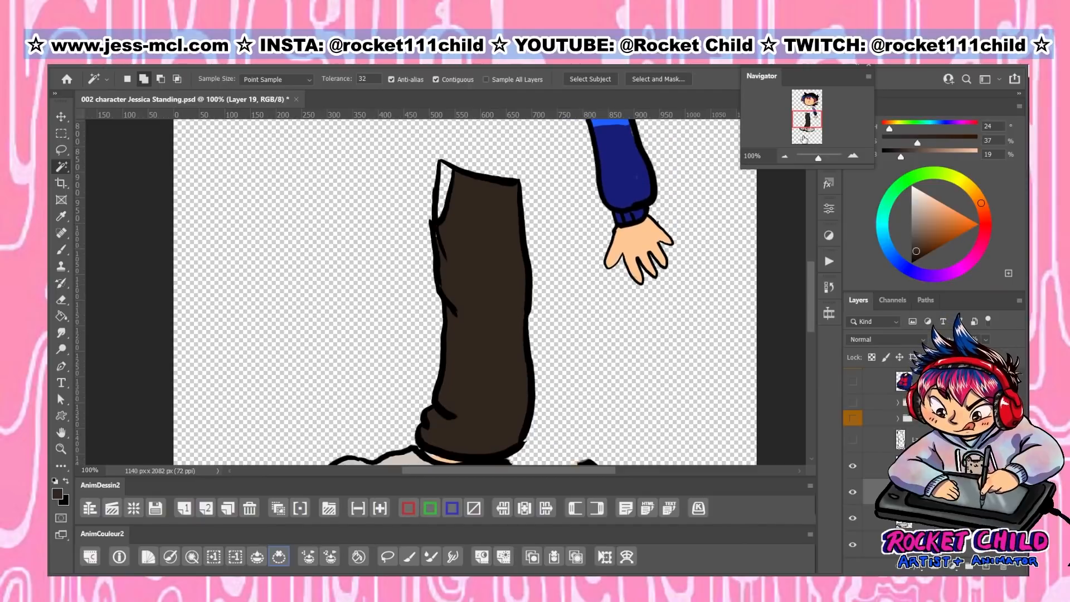
{"action": "left_click", "coordinate": [448, 168]}
{"action": "key", "text": "ctrl+d"}
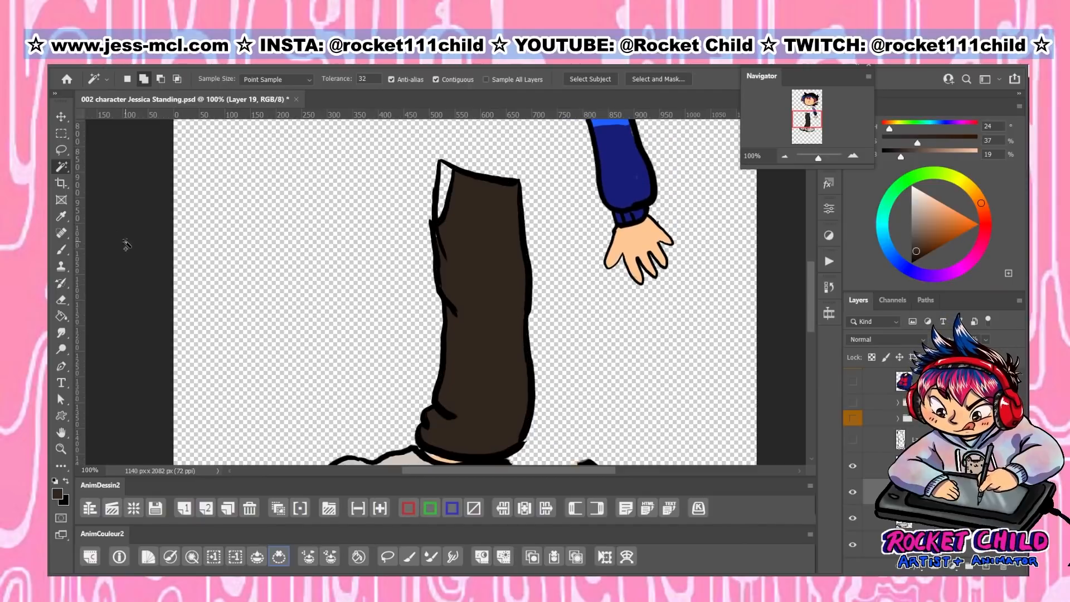
{"action": "left_click", "coordinate": [63, 249]}
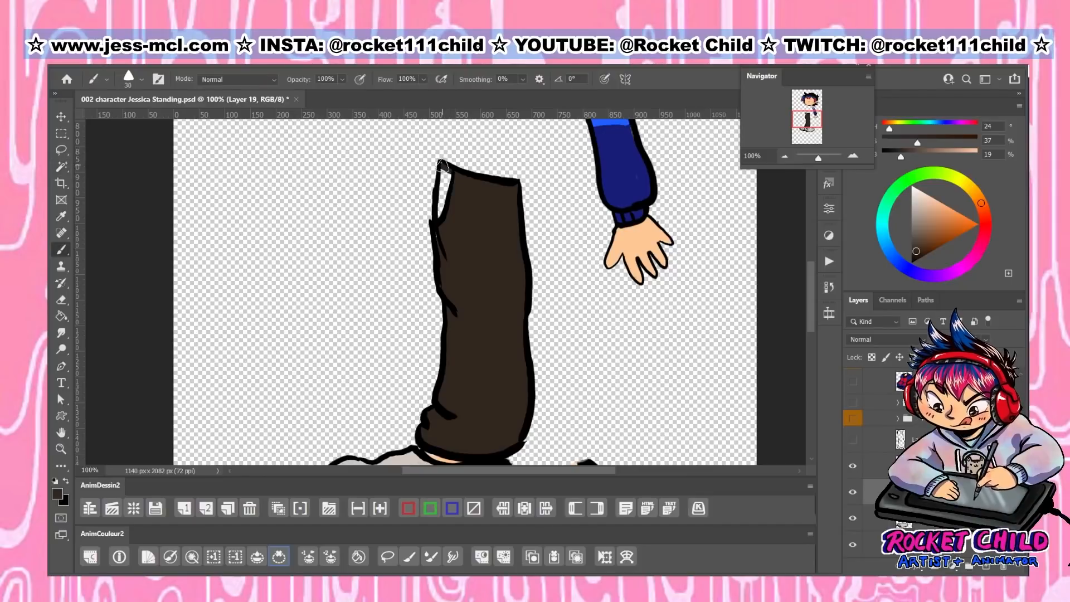
{"action": "mouse_move", "coordinate": [443, 165]}
{"action": "left_mouse_down"}
{"action": "mouse_move", "coordinate": [440, 239]}
{"action": "mouse_move", "coordinate": [449, 175]}
{"action": "left_mouse_up"}
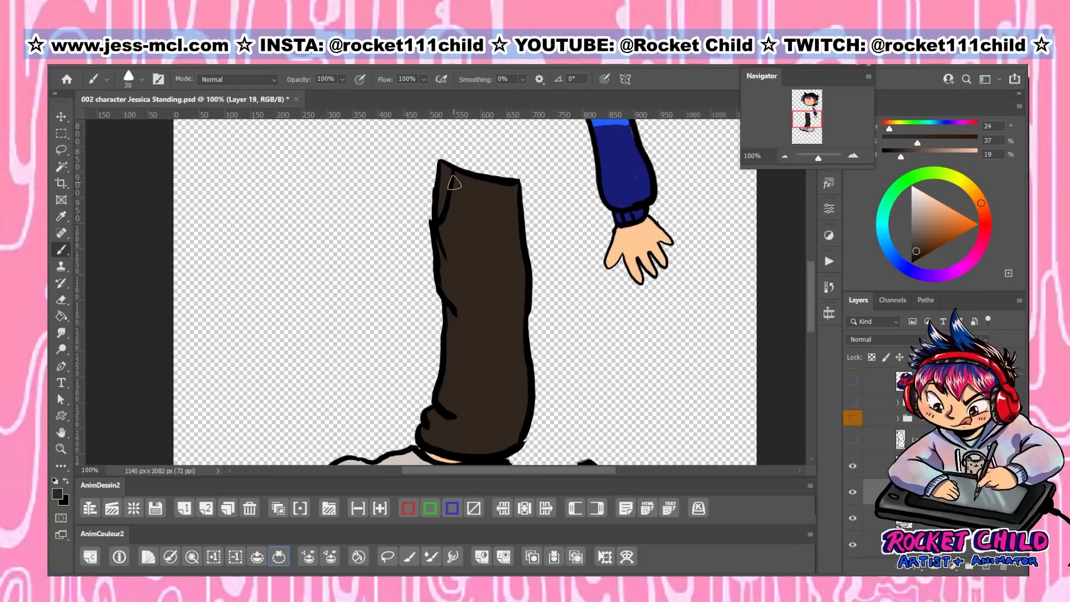
{"action": "left_click", "coordinate": [853, 494]}
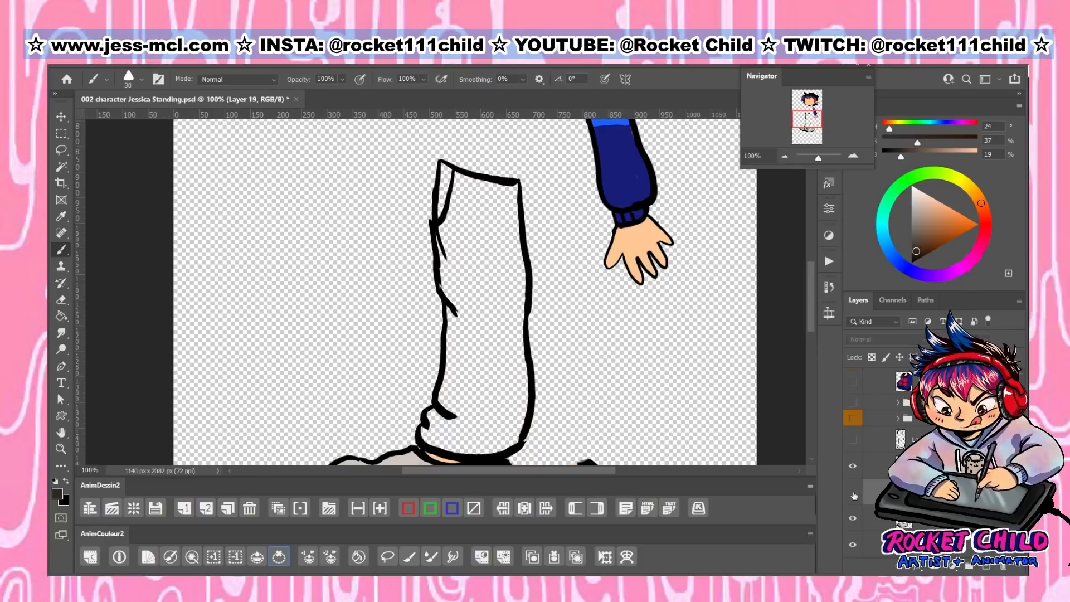
{"action": "left_click", "coordinate": [852, 494]}
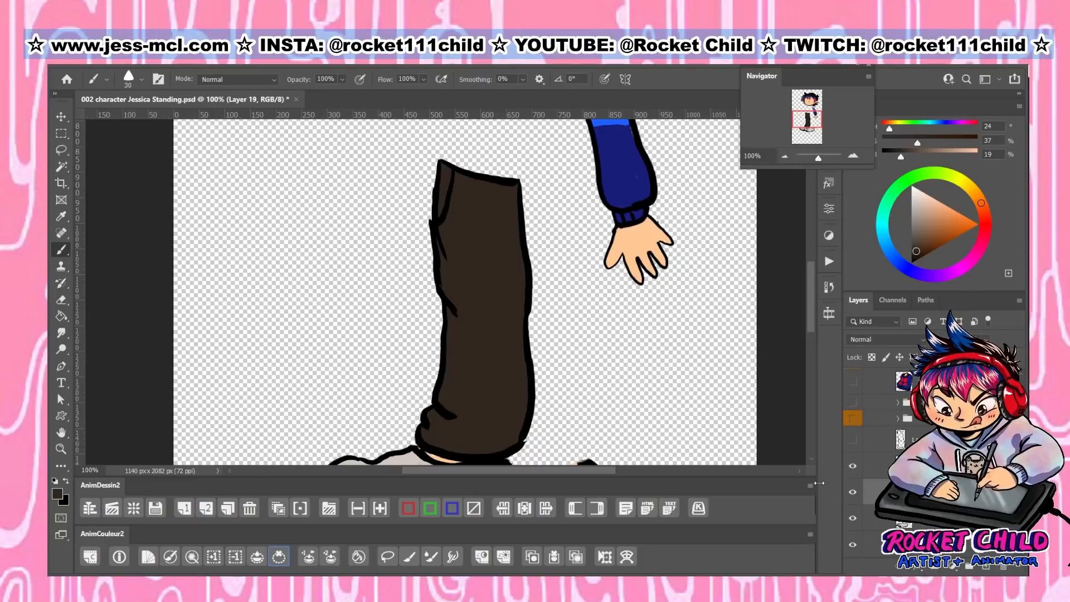
Show the other trouser leg on Layer 17, add a new layer directly beneath it, and hide the front leg's line and colour layers
{"action": "left_click", "coordinate": [784, 156]}
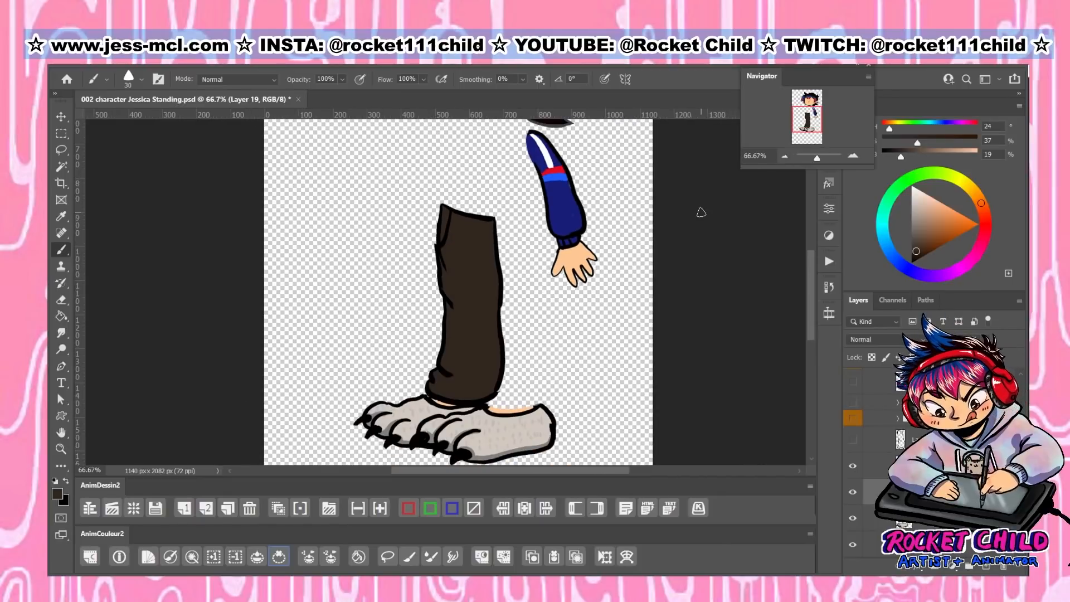
{"action": "left_click", "coordinate": [853, 440]}
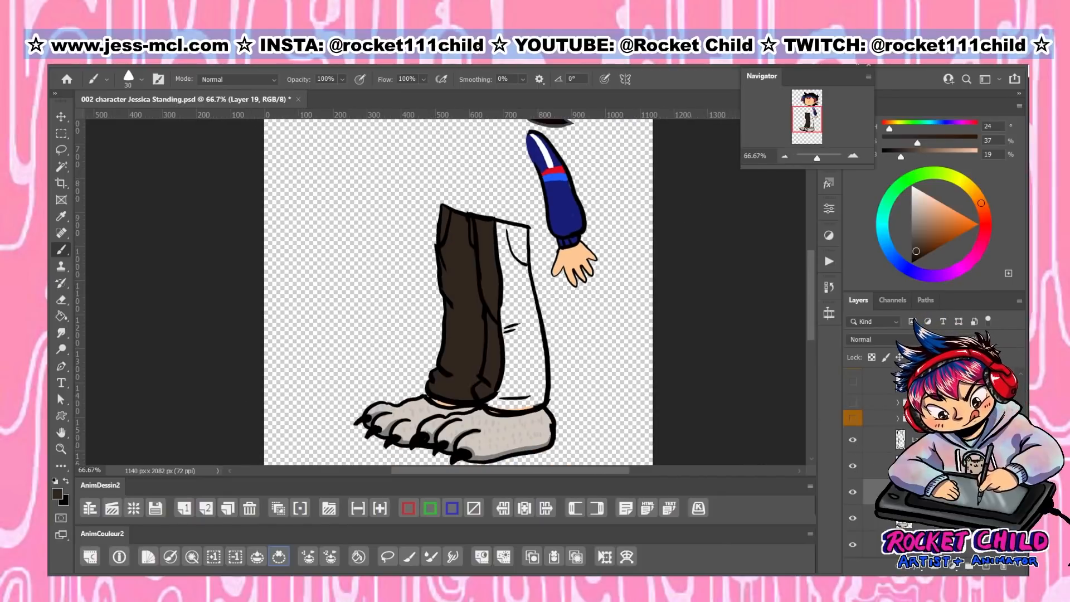
{"action": "left_click", "coordinate": [922, 466]}
{"action": "left_click", "coordinate": [987, 567]}
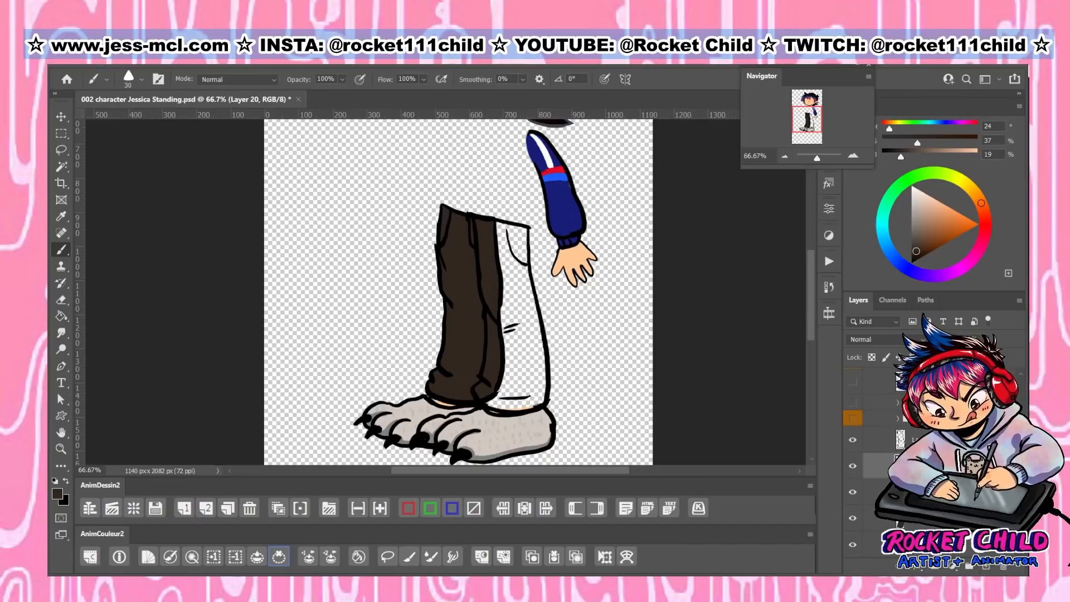
{"action": "left_click_drag", "start_coordinate": [853, 492], "coordinate": [853, 519]}
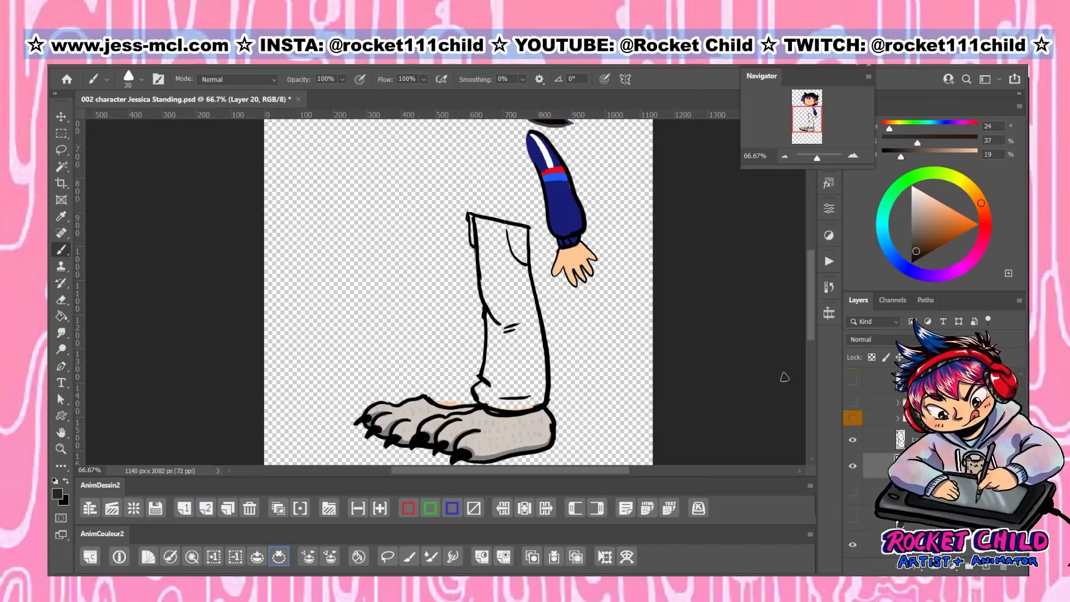
Select the interior of Layer 17's trouser leg with the Magic Wand and fill it with the dark brown on Layer 20
{"action": "left_click", "coordinate": [922, 440]}
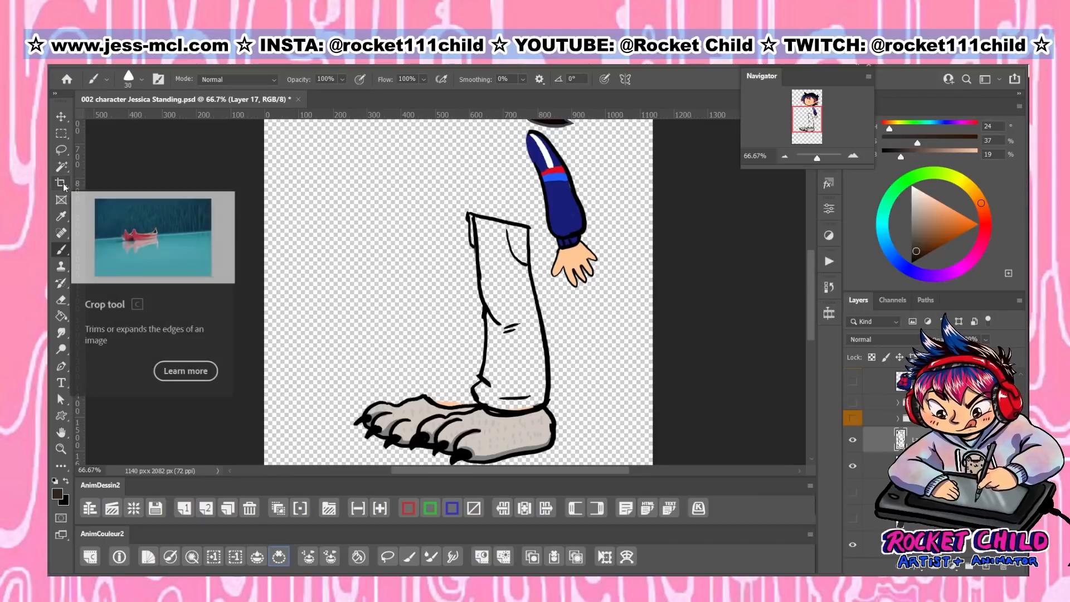
{"action": "left_click", "coordinate": [62, 167]}
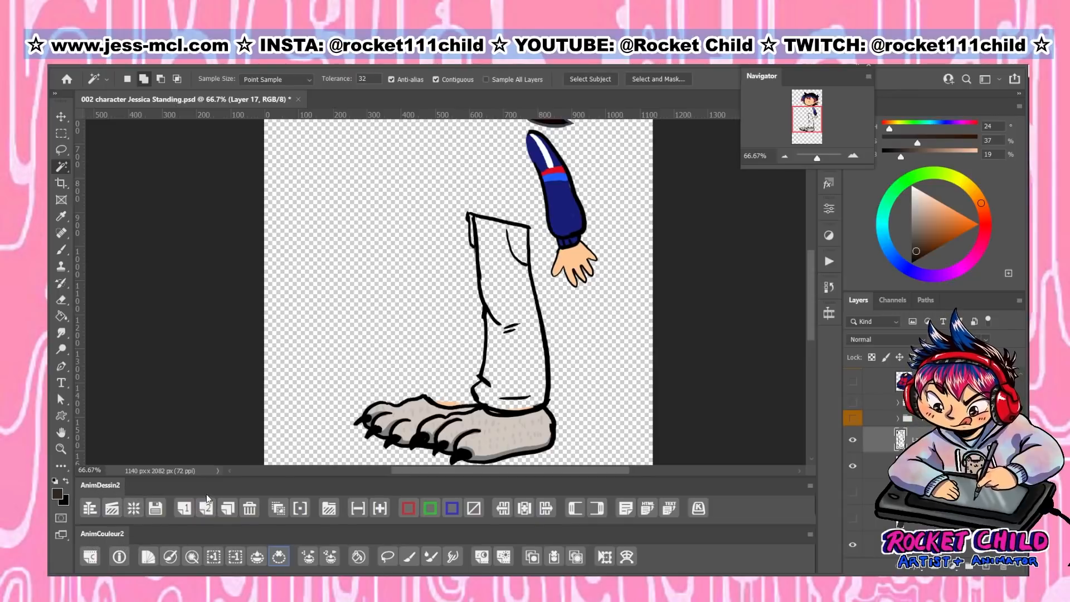
{"action": "left_click", "coordinate": [510, 276]}
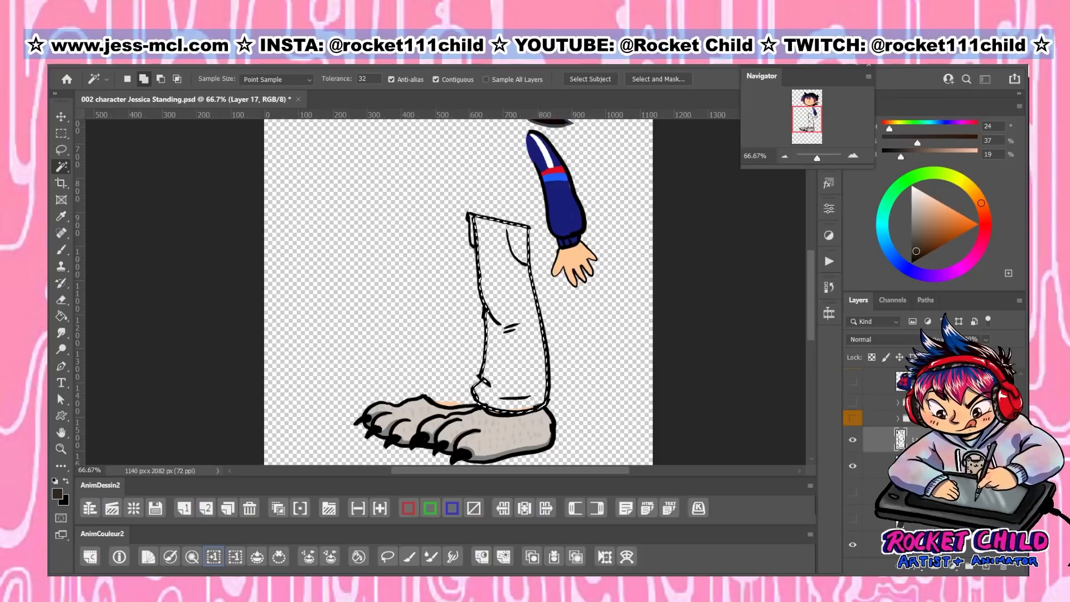
{"action": "left_click", "coordinate": [875, 467]}
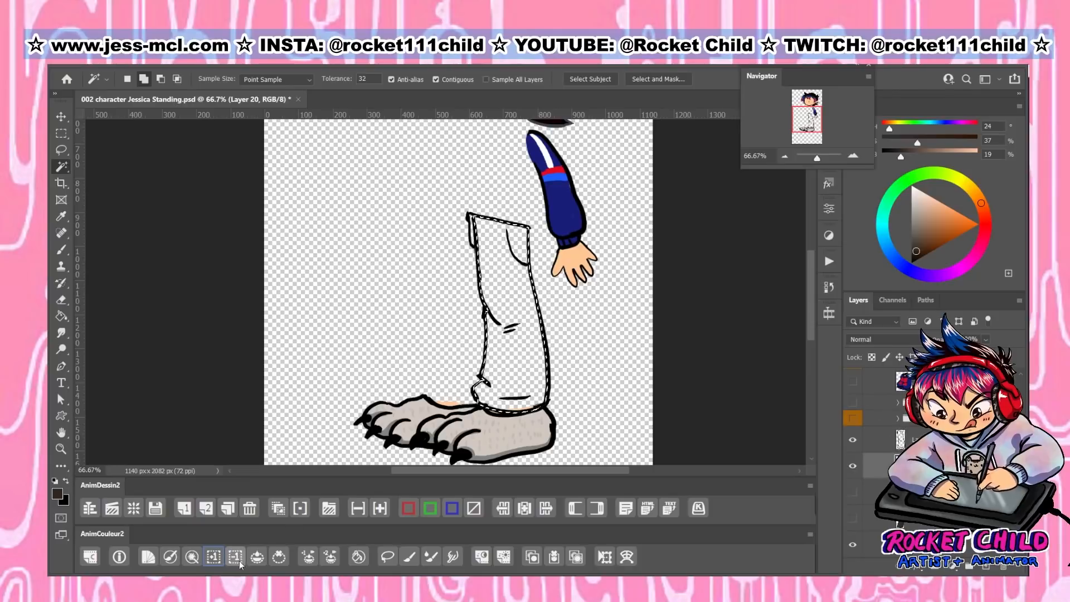
{"action": "left_click", "coordinate": [257, 556]}
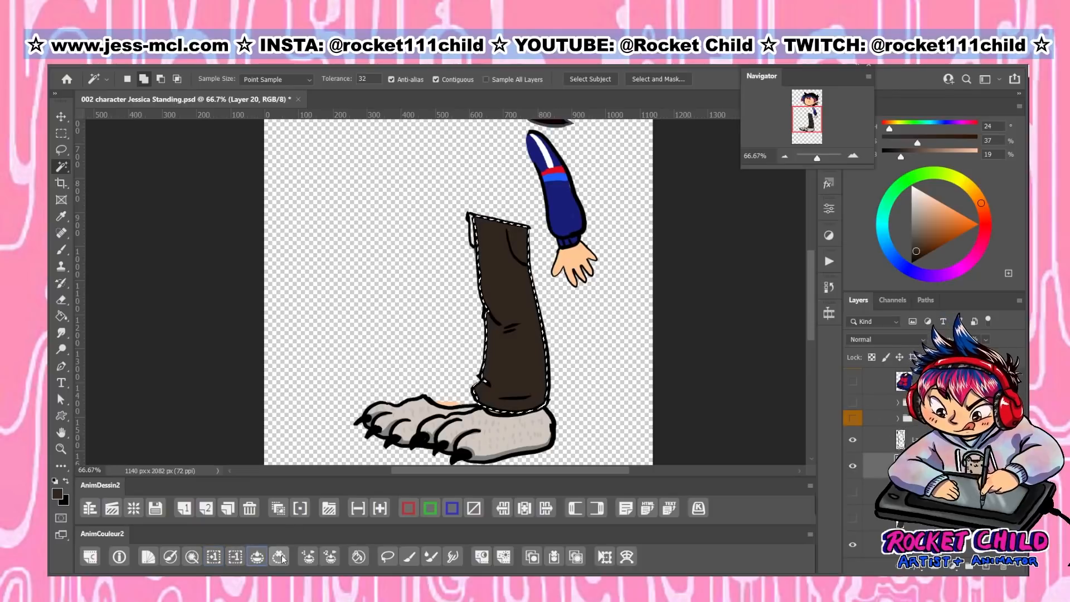
Clear the selection and brush dark brown into the unfilled strip along the waist edge of Layer 17's trouser leg
{"action": "left_click", "coordinate": [62, 248]}
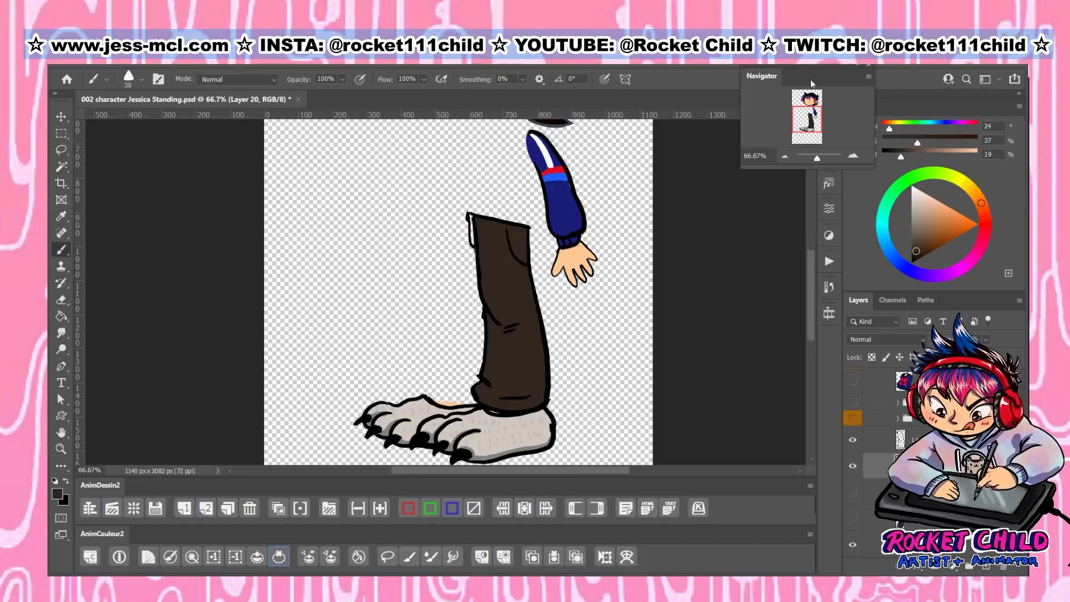
{"action": "left_click", "coordinate": [853, 157]}
{"action": "left_click", "coordinate": [853, 157]}
{"action": "left_click_drag", "start_coordinate": [810, 123], "coordinate": [824, 112]}
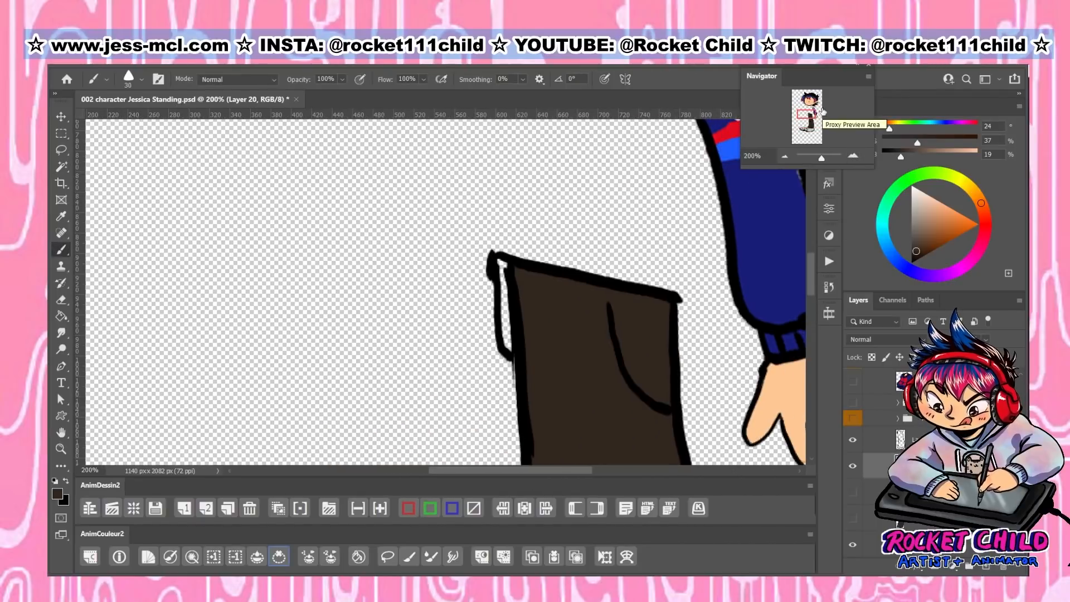
{"action": "left_click_drag", "start_coordinate": [510, 283], "coordinate": [511, 341]}
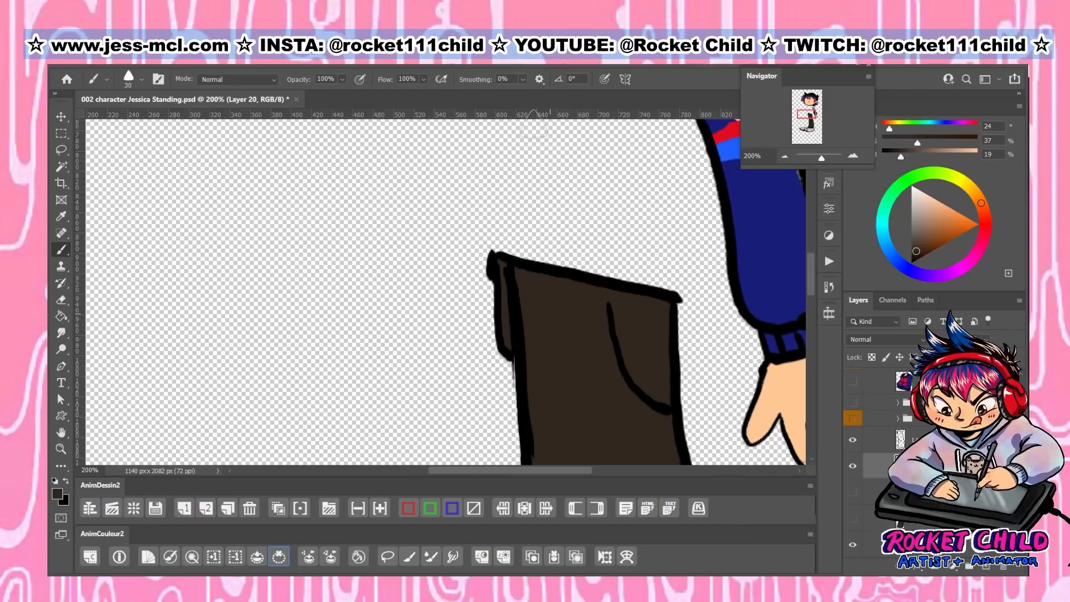
Show the front trouser leg's line and colour layers again, and hide Layers 17 and 20
{"action": "left_click", "coordinate": [786, 156]}
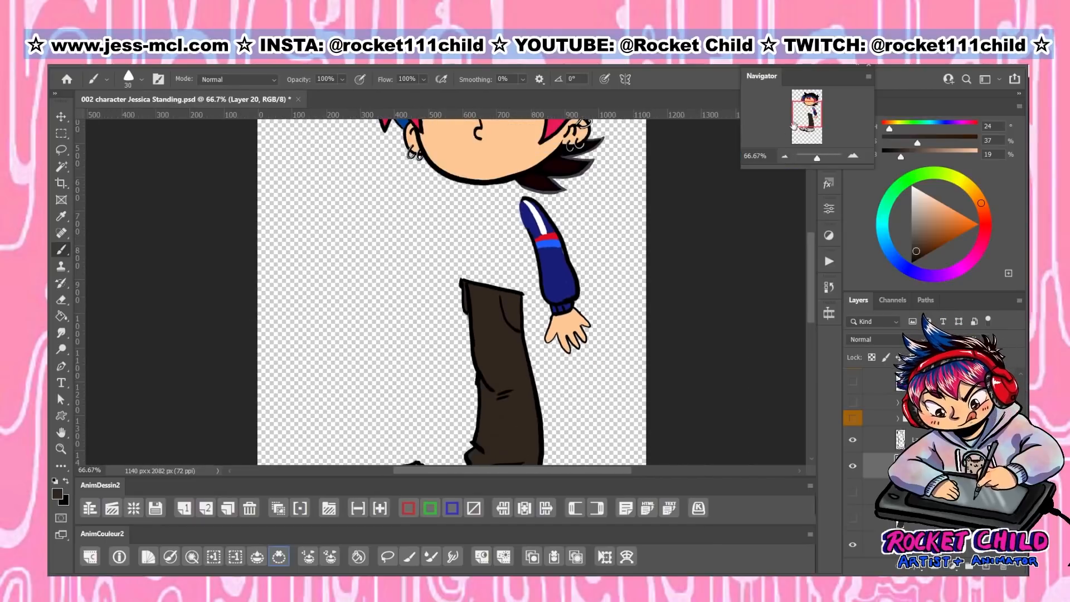
{"action": "left_click", "coordinate": [786, 157]}
{"action": "left_click", "coordinate": [785, 157]}
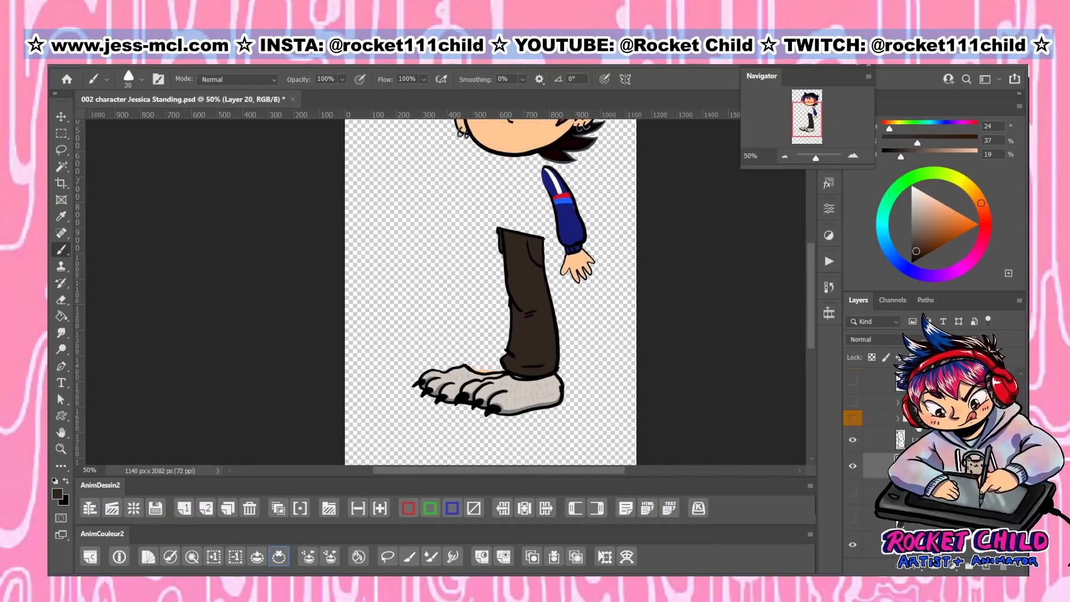
{"action": "left_click", "coordinate": [853, 519]}
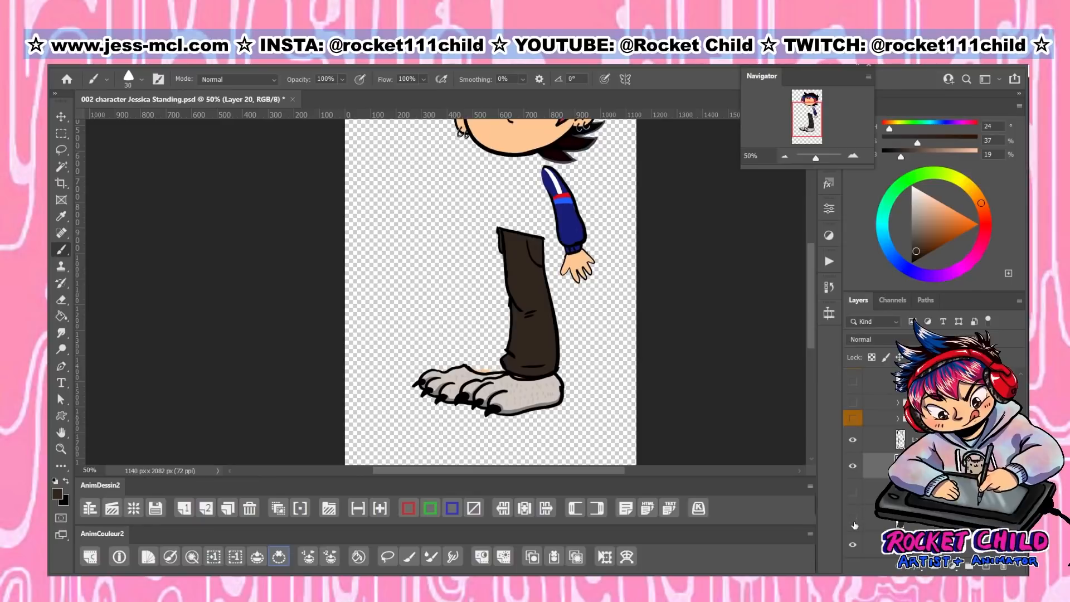
{"action": "left_click", "coordinate": [852, 493]}
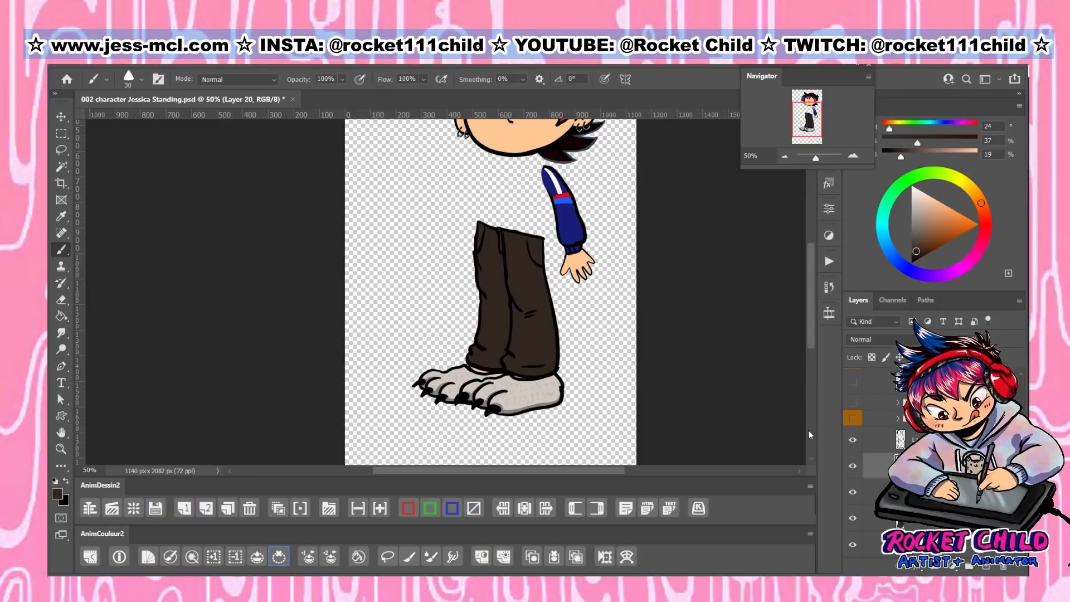
{"action": "left_click", "coordinate": [853, 439]}
{"action": "left_click", "coordinate": [852, 466]}
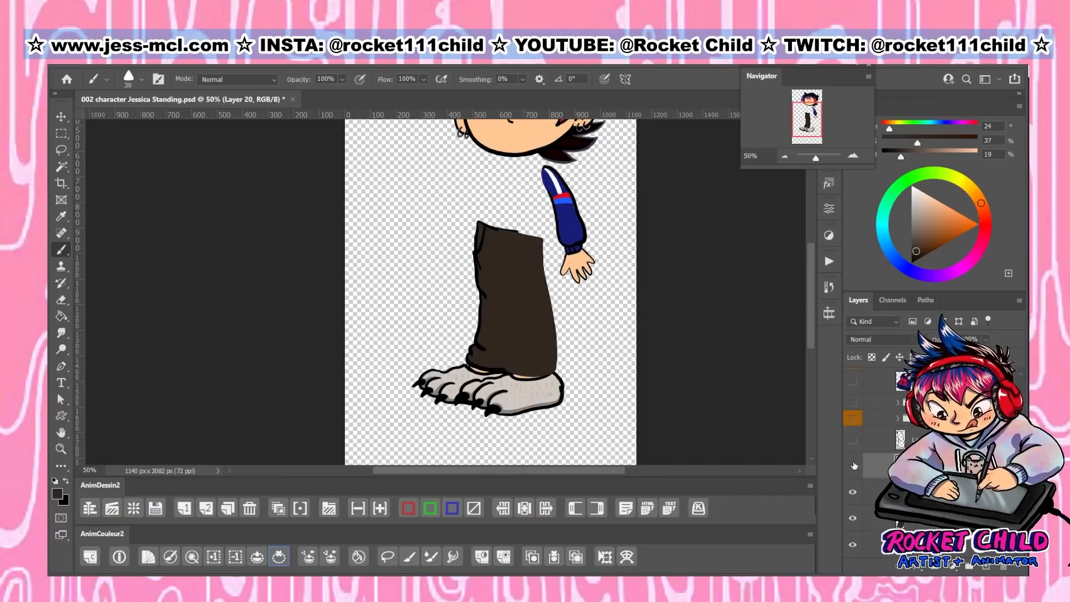
Add a new layer above Layer 19, load Layer 19's filled area as a selection, and save the document
{"action": "left_click", "coordinate": [854, 154]}
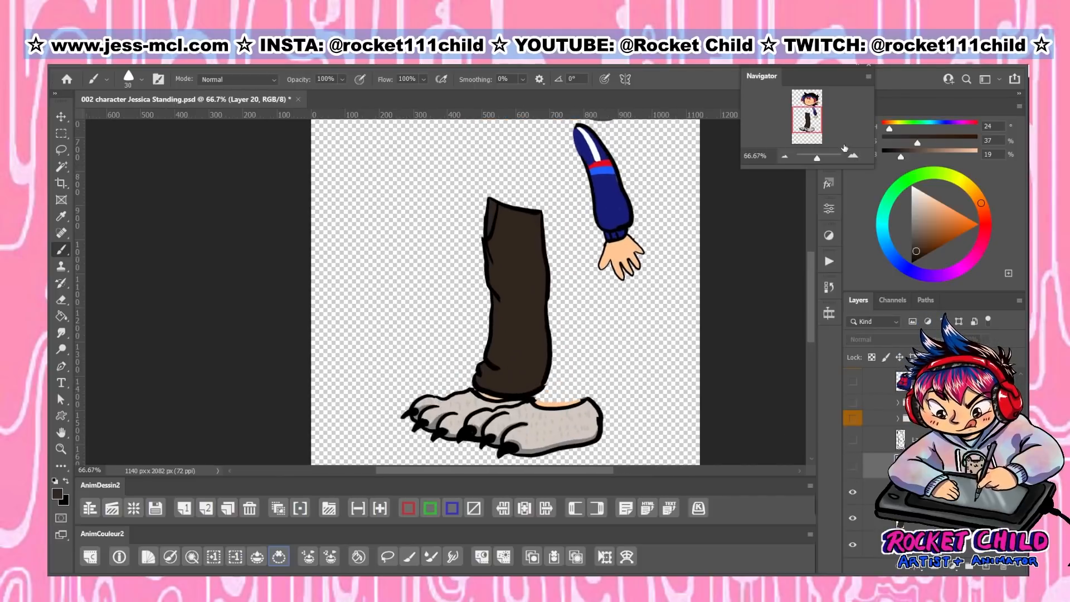
{"action": "left_click", "coordinate": [942, 518]}
{"action": "left_click", "coordinate": [986, 567]}
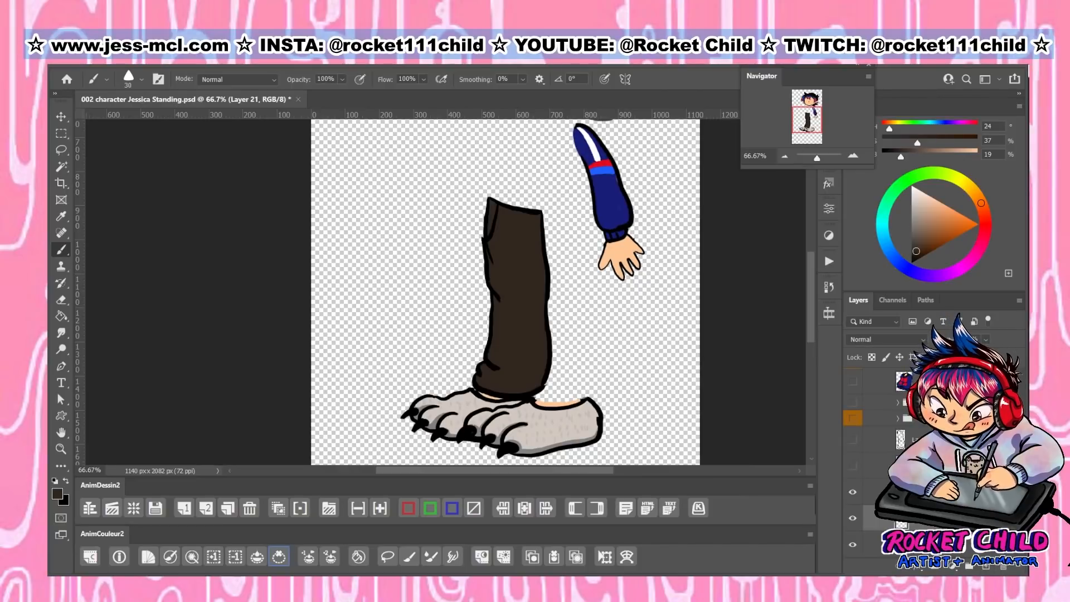
{"action": "left_click", "coordinate": [902, 545], "text": "ctrl"}
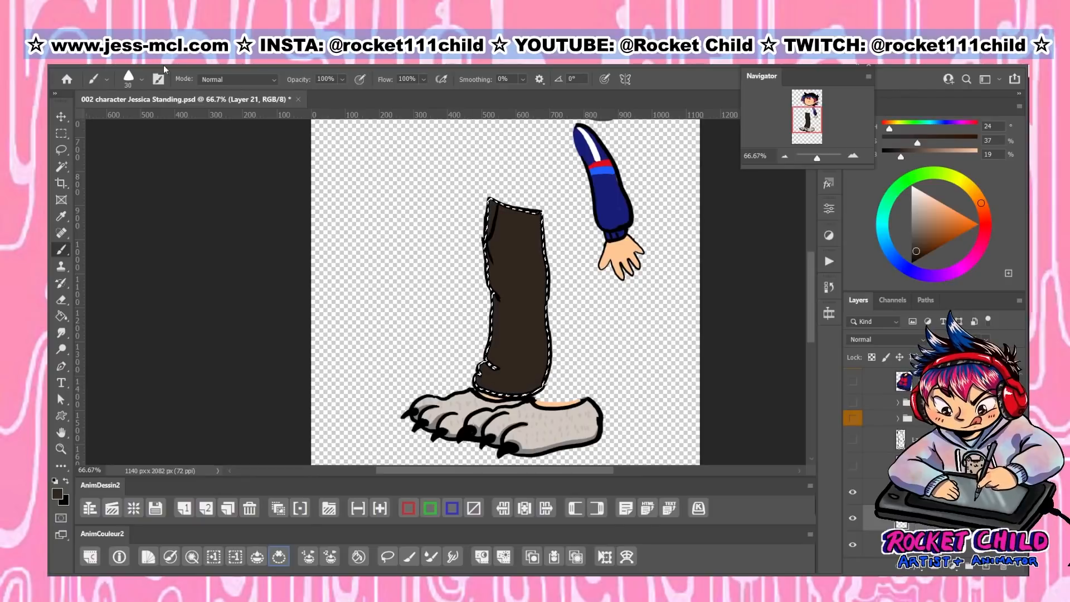
{"action": "left_click", "coordinate": [78, 56]}
{"action": "left_click", "coordinate": [90, 199]}
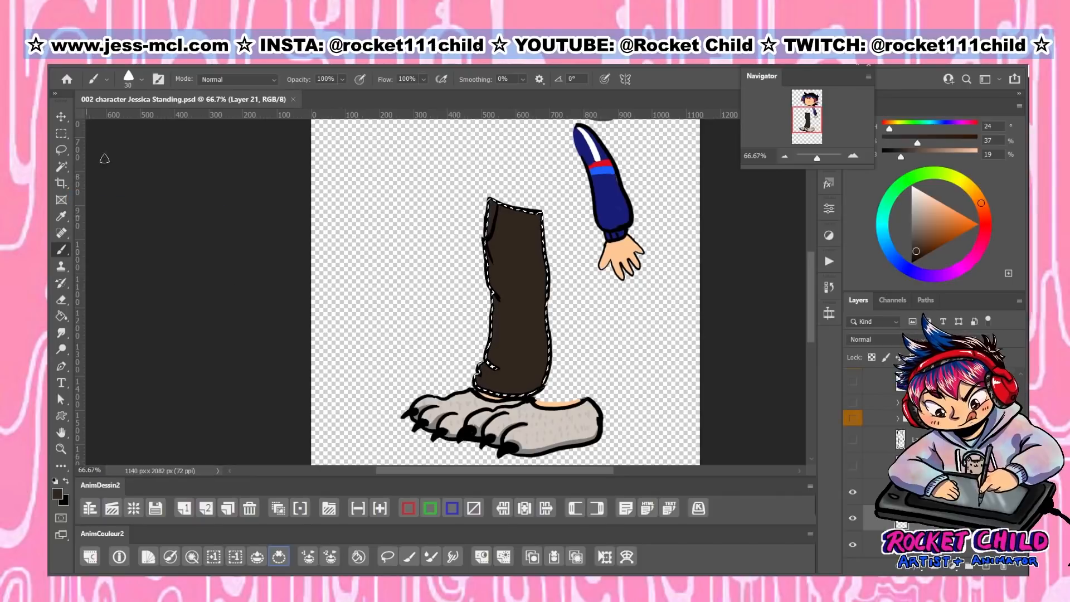
Choose the Kyle's Real Watercolor - Spatter brush preset for texturing the selected trouser leg
{"action": "left_click", "coordinate": [95, 79]}
{"action": "left_click_drag", "start_coordinate": [301, 196], "coordinate": [310, 350]}
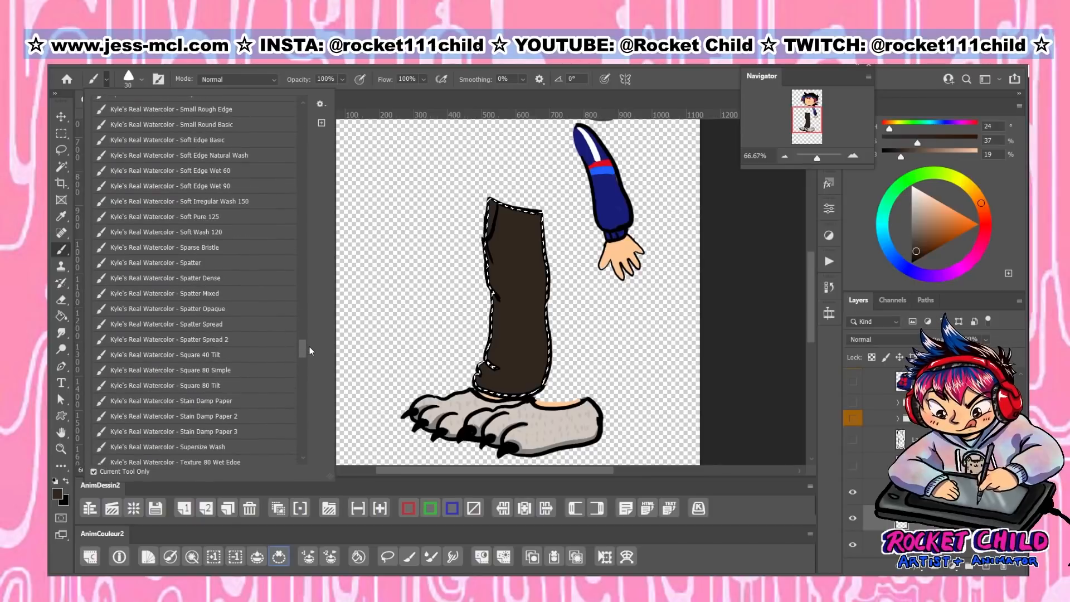
{"action": "left_click", "coordinate": [162, 262]}
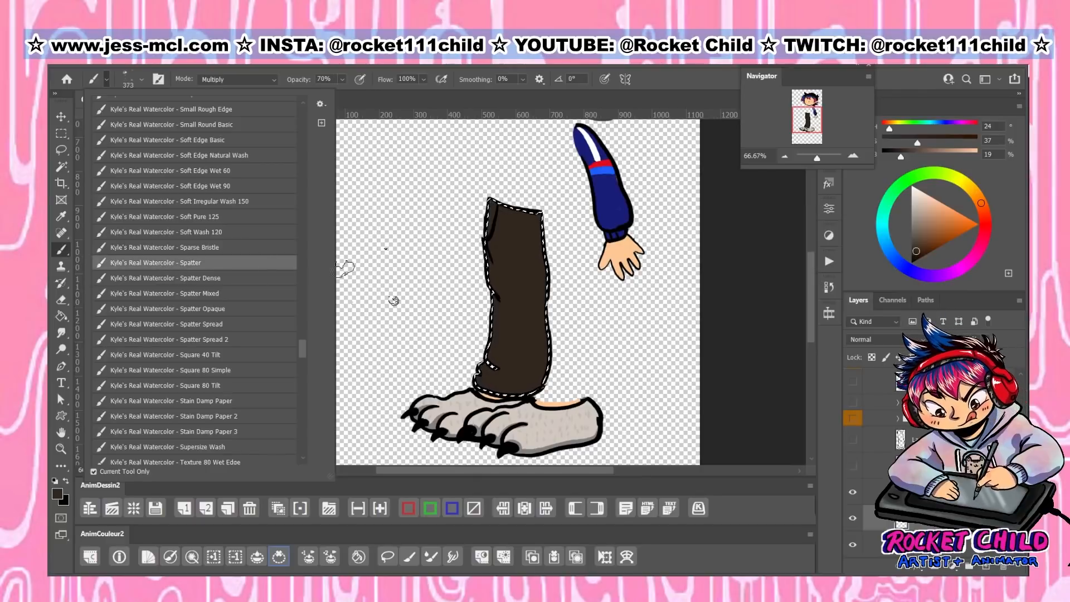
Spatter bright orange (hue 24, saturation and brightness 100%) over the selected trouser leg with a 187 px Spatter brush
{"action": "left_click", "coordinate": [142, 79]}
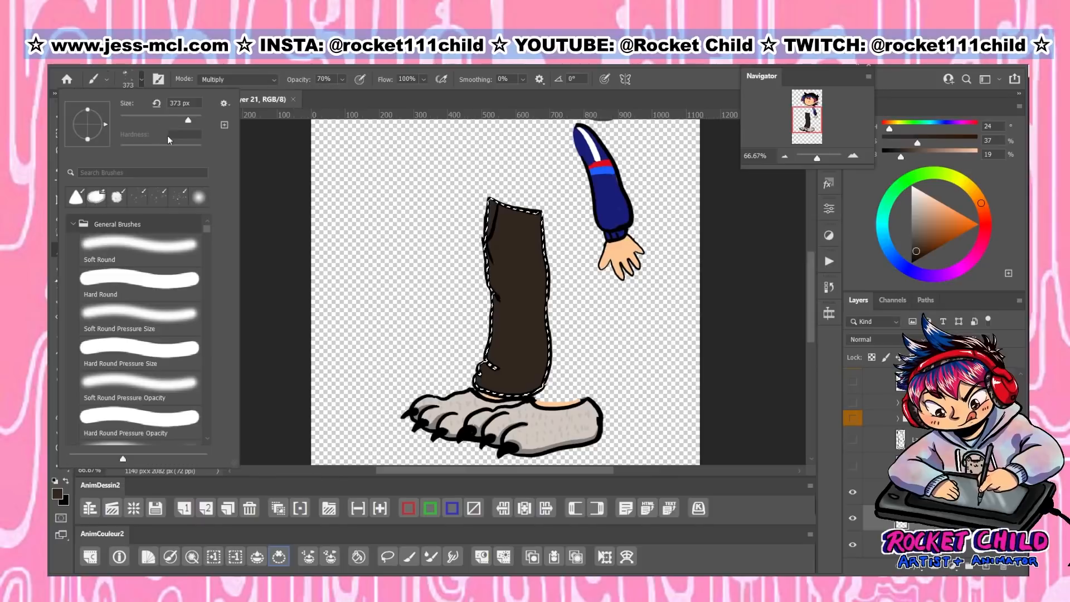
{"action": "left_click", "coordinate": [179, 118]}
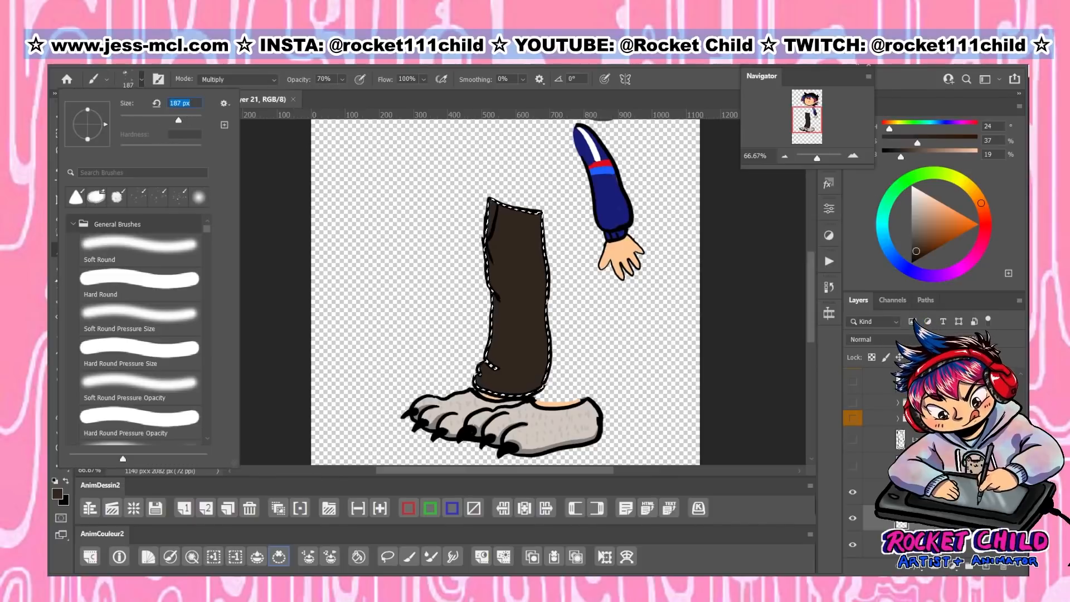
{"action": "left_click_drag", "start_coordinate": [973, 224], "coordinate": [1013, 222]}
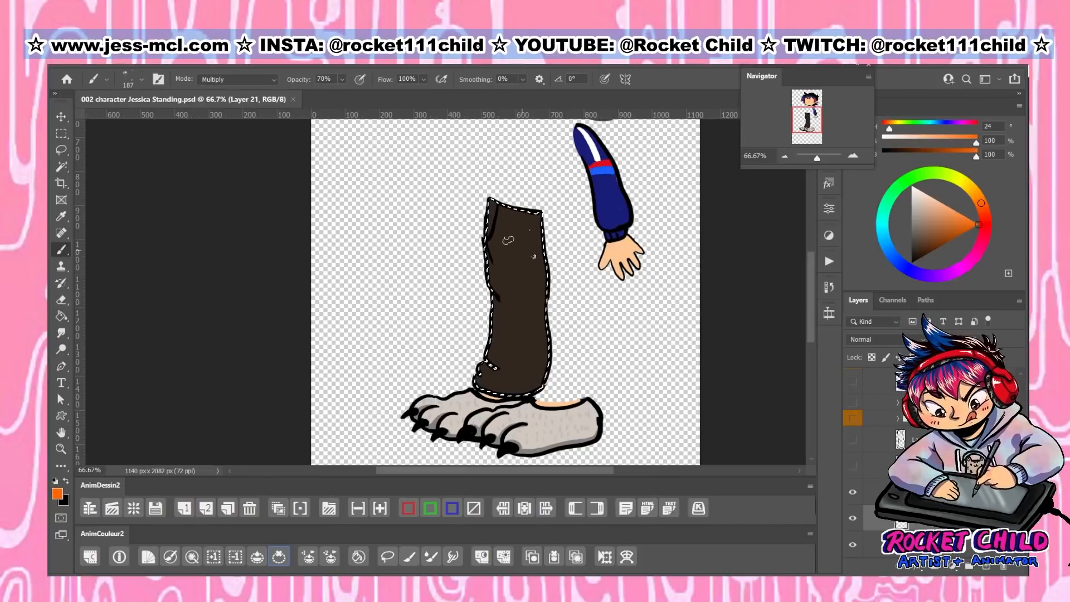
{"action": "left_click_drag", "start_coordinate": [513, 310], "coordinate": [499, 370]}
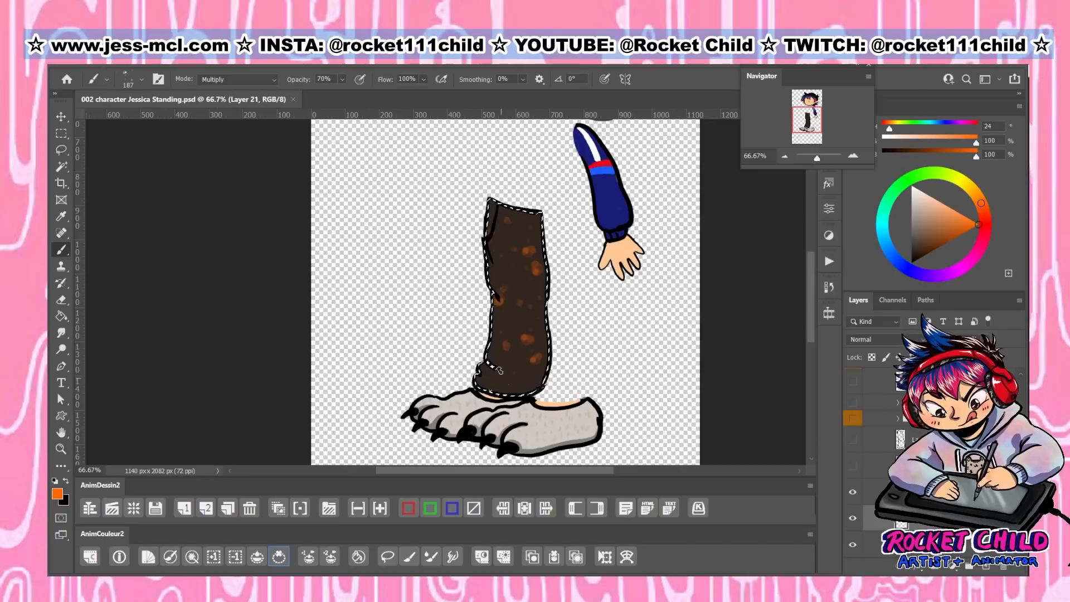
{"action": "left_click", "coordinate": [530, 249]}
{"action": "left_click", "coordinate": [502, 248]}
{"action": "left_click", "coordinate": [518, 308]}
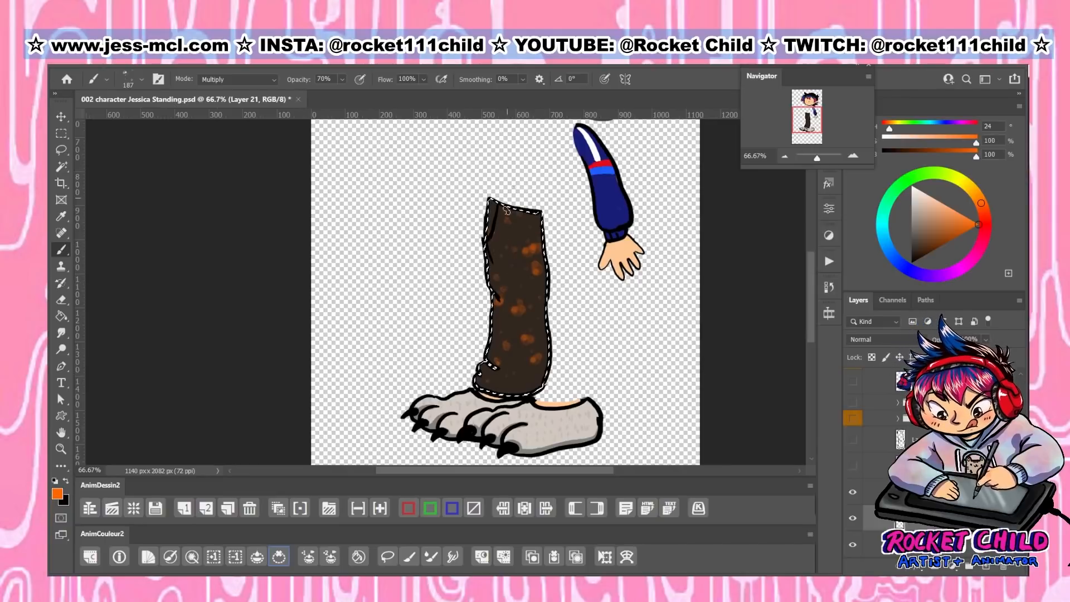
Add denser orange speckles to the selected trouser leg using the Spatter Dense preset at about 155 px
{"action": "left_click", "coordinate": [106, 80]}
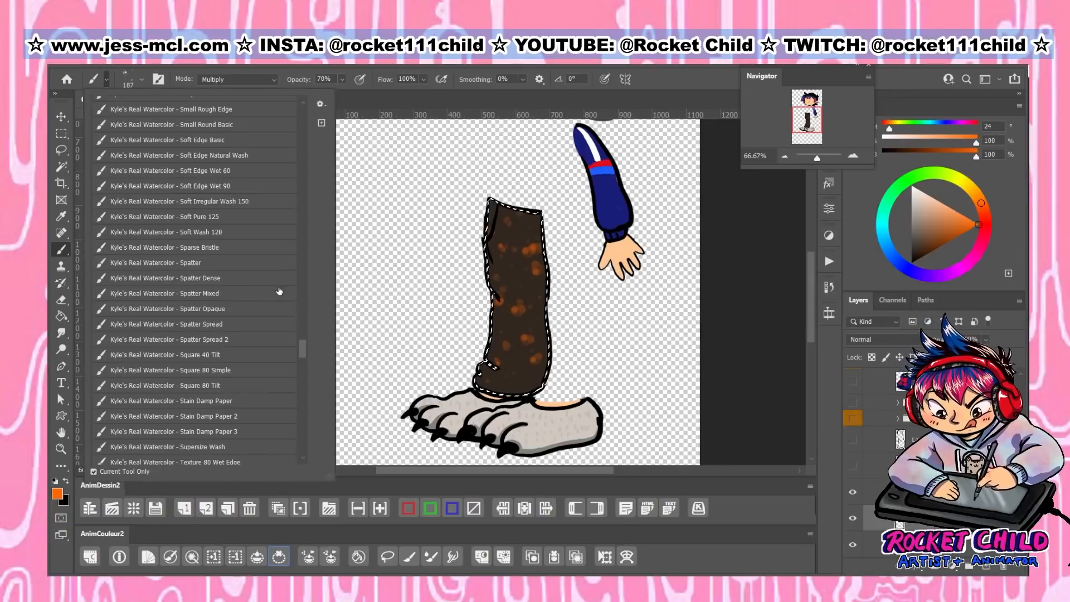
{"action": "left_click", "coordinate": [240, 278]}
{"action": "left_click", "coordinate": [129, 80]}
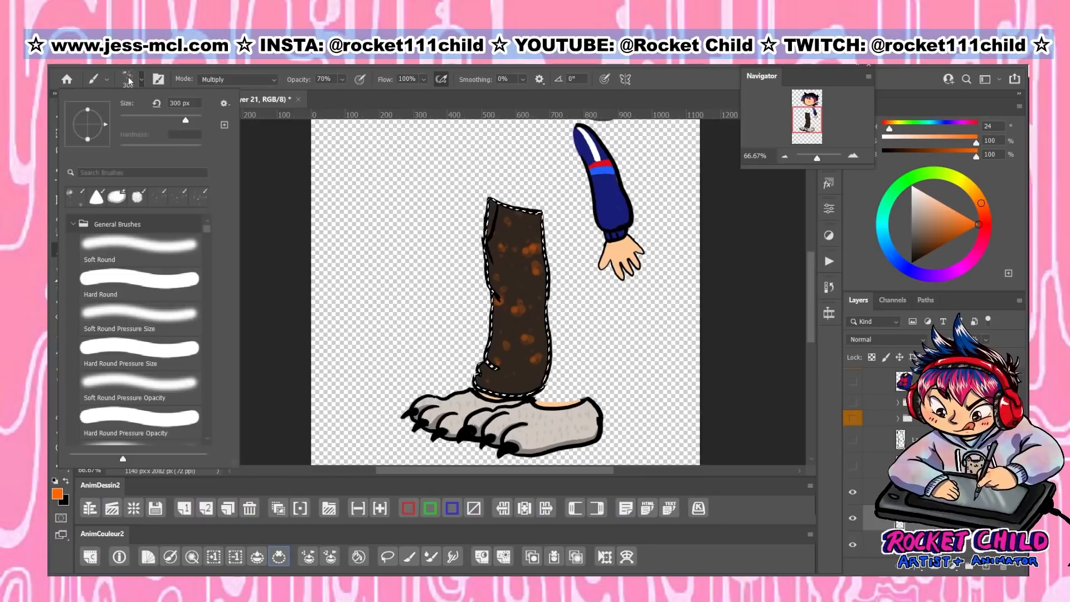
{"action": "left_click_drag", "start_coordinate": [180, 119], "coordinate": [178, 119]}
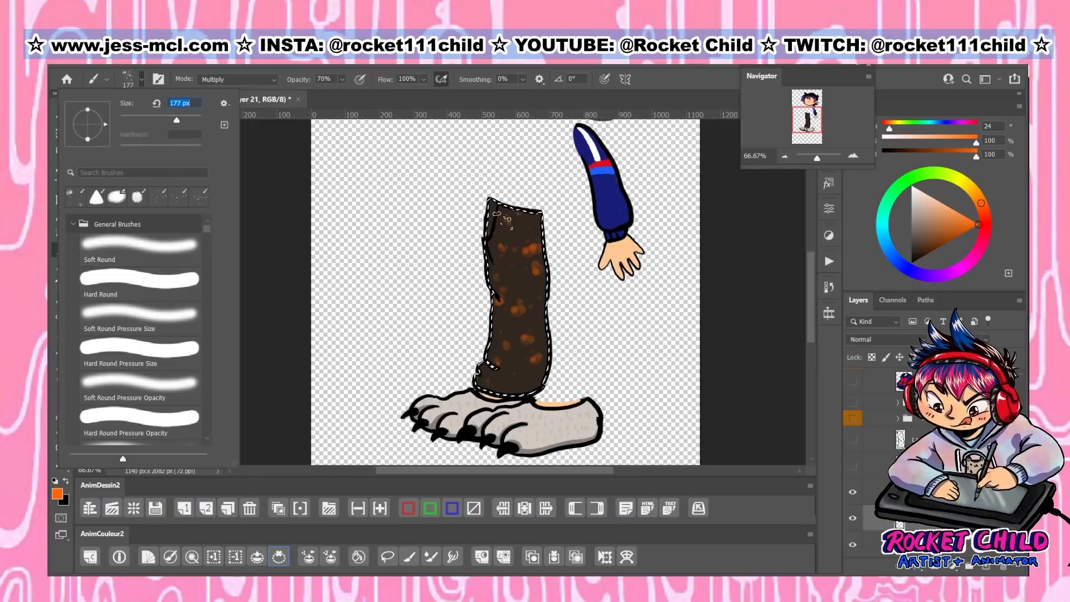
{"action": "left_click_drag", "start_coordinate": [514, 218], "coordinate": [516, 273]}
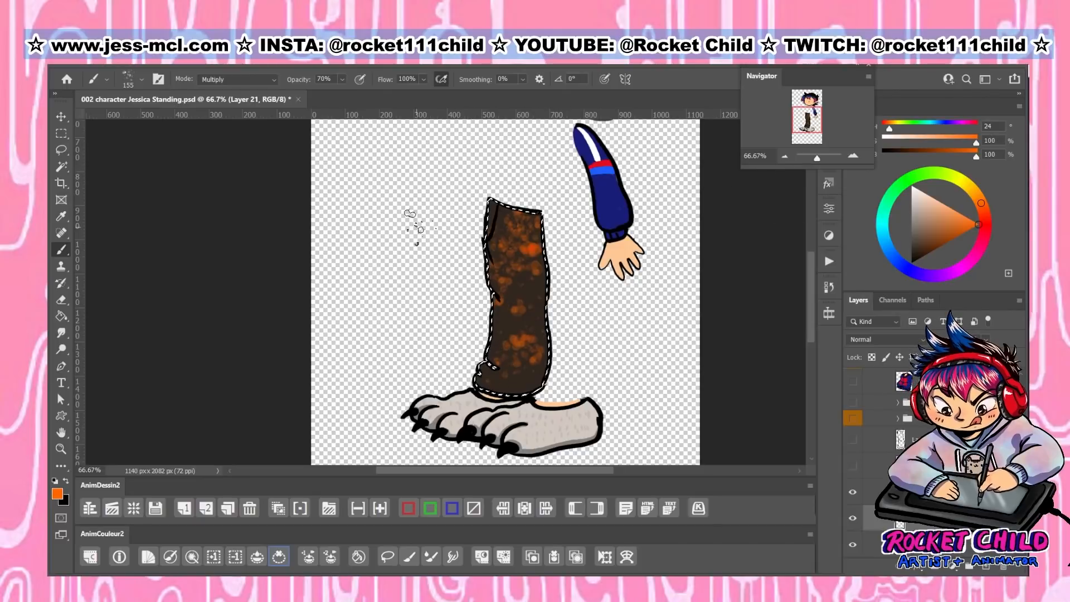
Brush solid orange flecks along the selected trouser leg using the Spatter Opaque preset at 75 px
{"action": "left_click", "coordinate": [94, 81]}
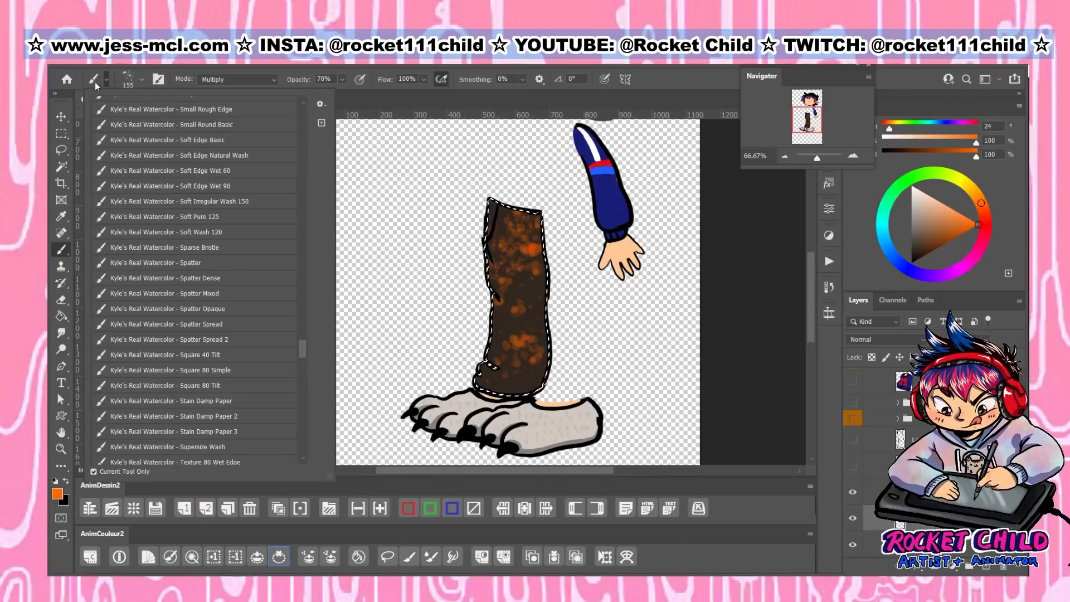
{"action": "left_click", "coordinate": [222, 310]}
{"action": "left_click", "coordinate": [128, 80]}
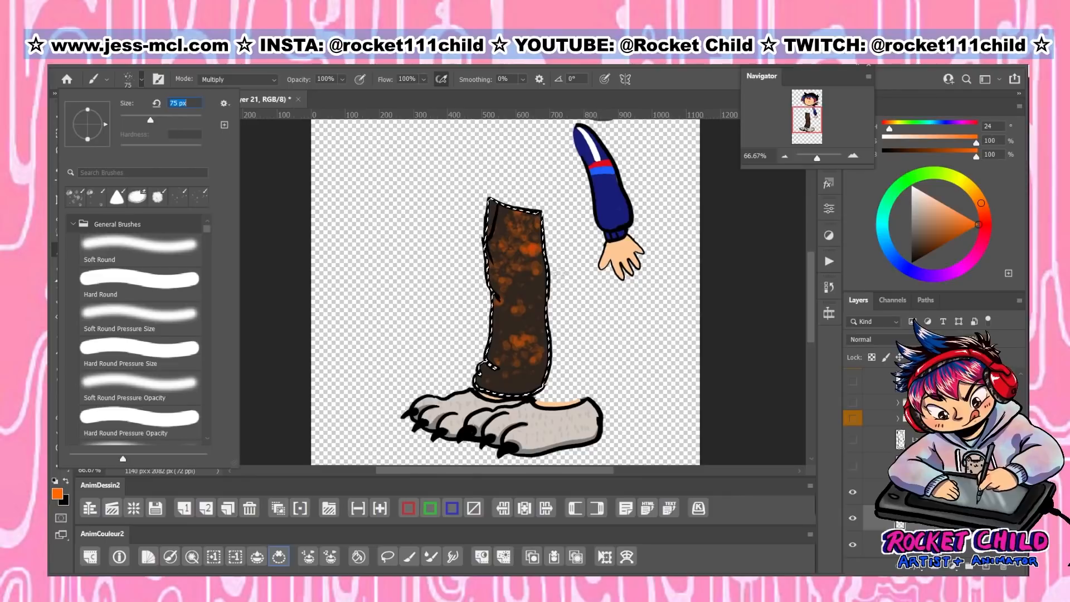
{"action": "left_click_drag", "start_coordinate": [511, 263], "coordinate": [501, 233]}
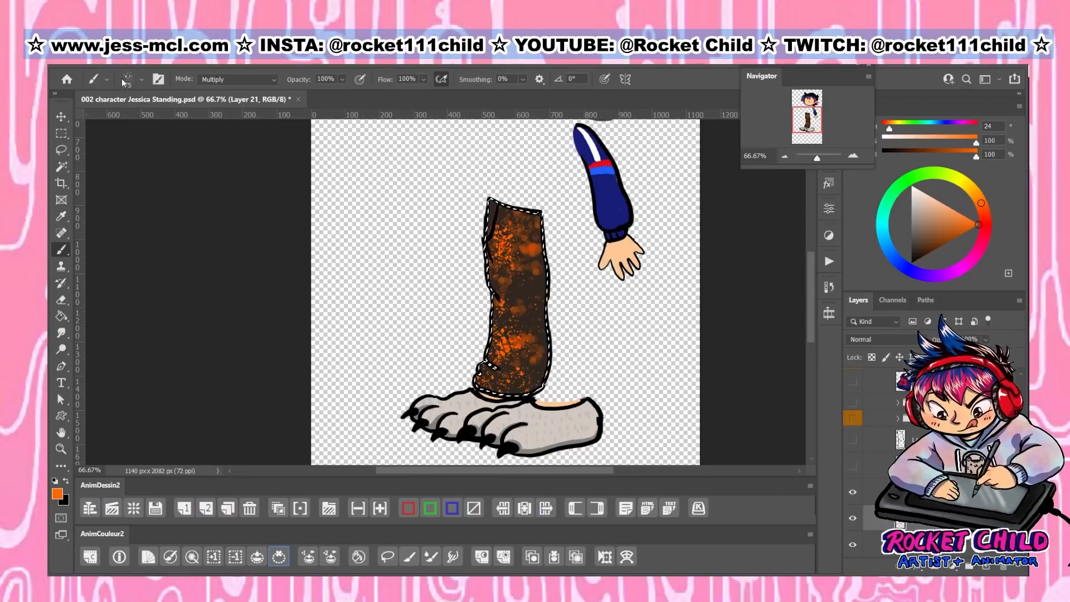
Scatter lighter orange dots (saturation 57%) over the selected trouser leg using the Spatter Spread preset at 130 px
{"action": "left_click", "coordinate": [102, 79]}
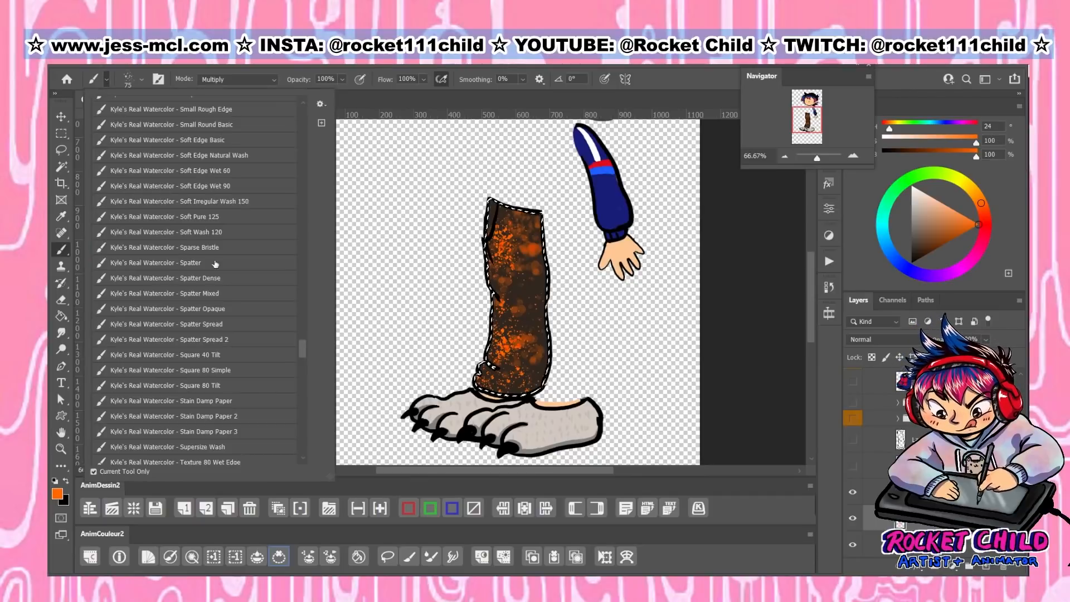
{"action": "left_click", "coordinate": [238, 329]}
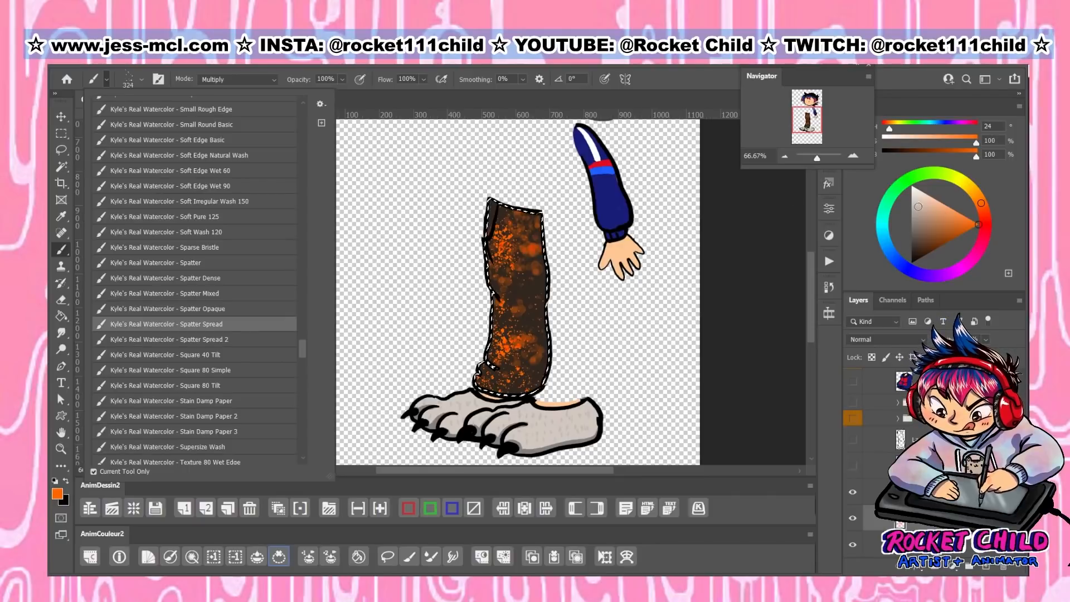
{"action": "left_click", "coordinate": [955, 211]}
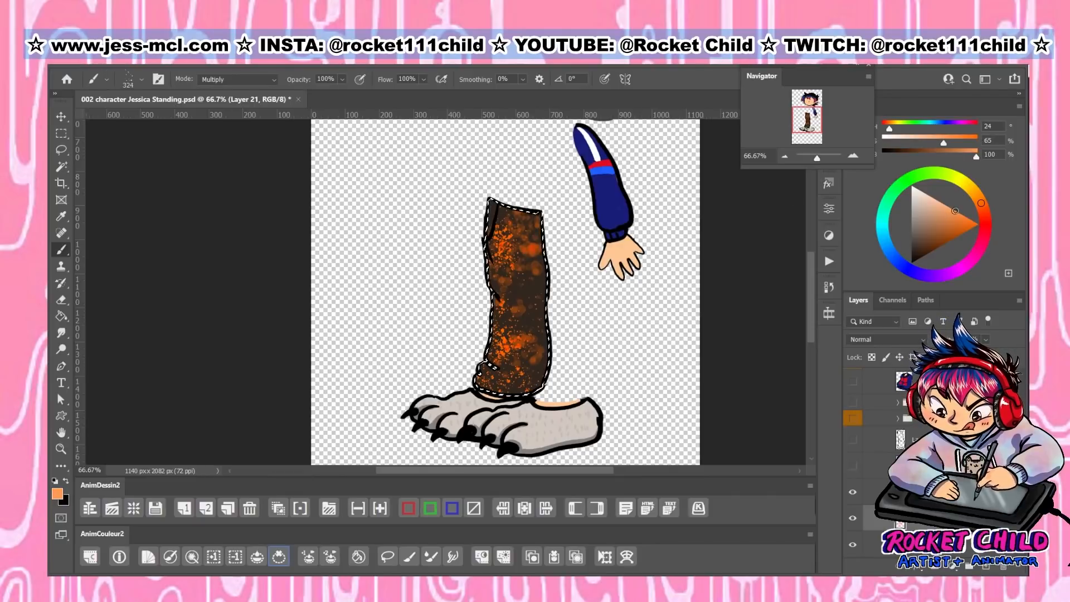
{"action": "left_click", "coordinate": [950, 207]}
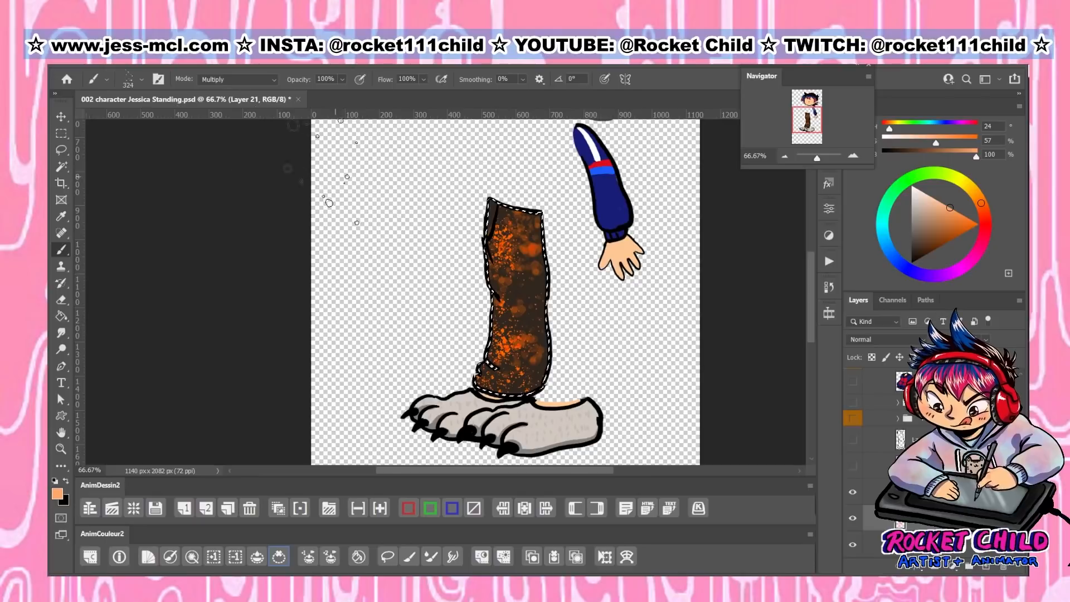
{"action": "left_click", "coordinate": [125, 78]}
{"action": "left_click", "coordinate": [167, 118]}
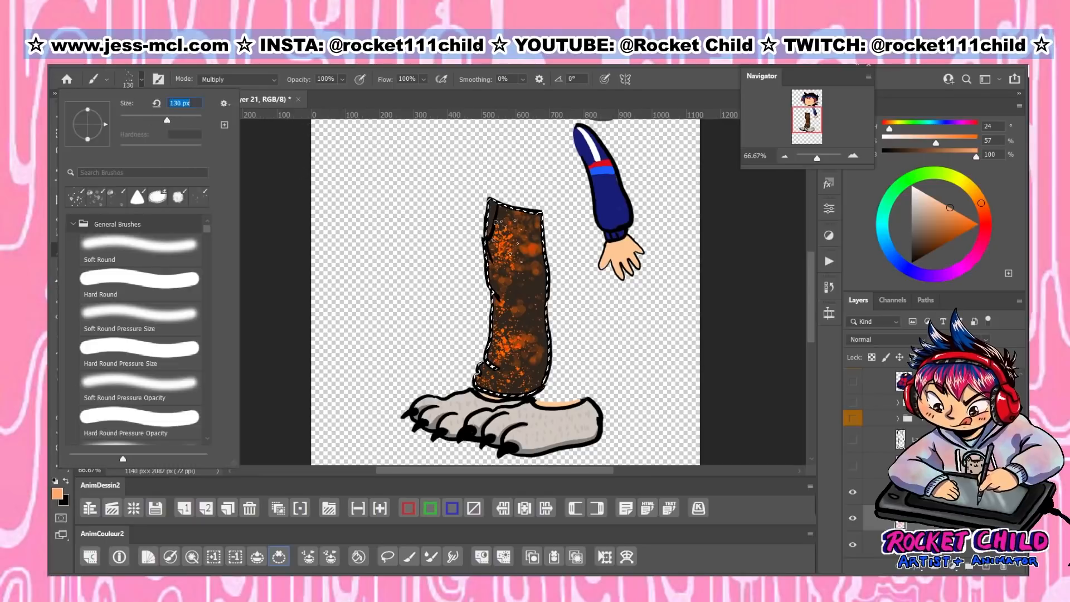
{"action": "left_click", "coordinate": [511, 248]}
Dab pale orange (saturation 40%) onto the selected trouser leg using the Spatter Dense preset at 91 px
{"action": "left_click", "coordinate": [938, 201]}
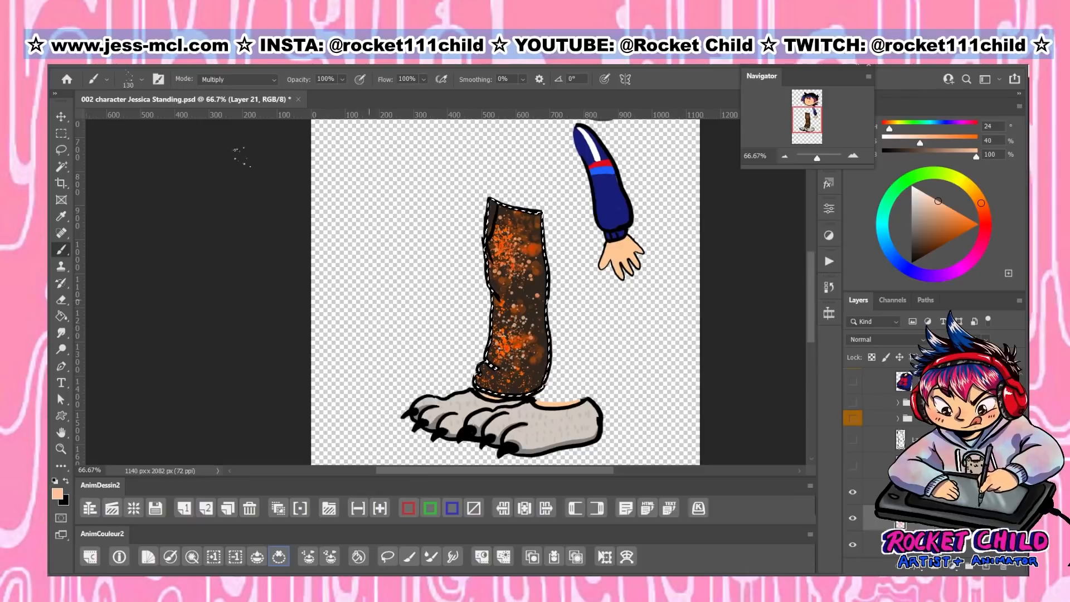
{"action": "left_click", "coordinate": [94, 81]}
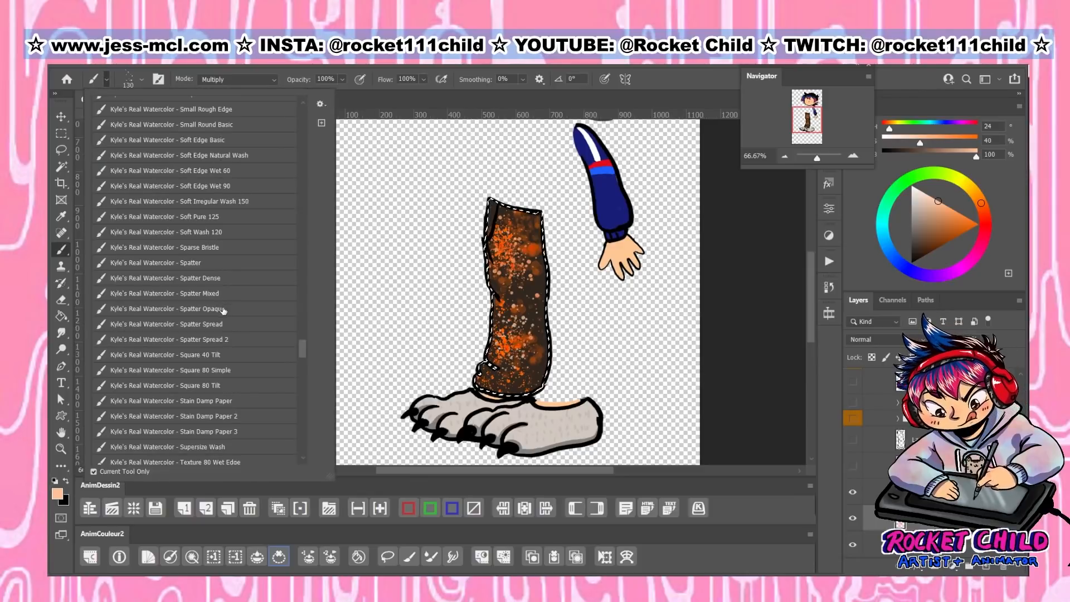
{"action": "left_click", "coordinate": [220, 281]}
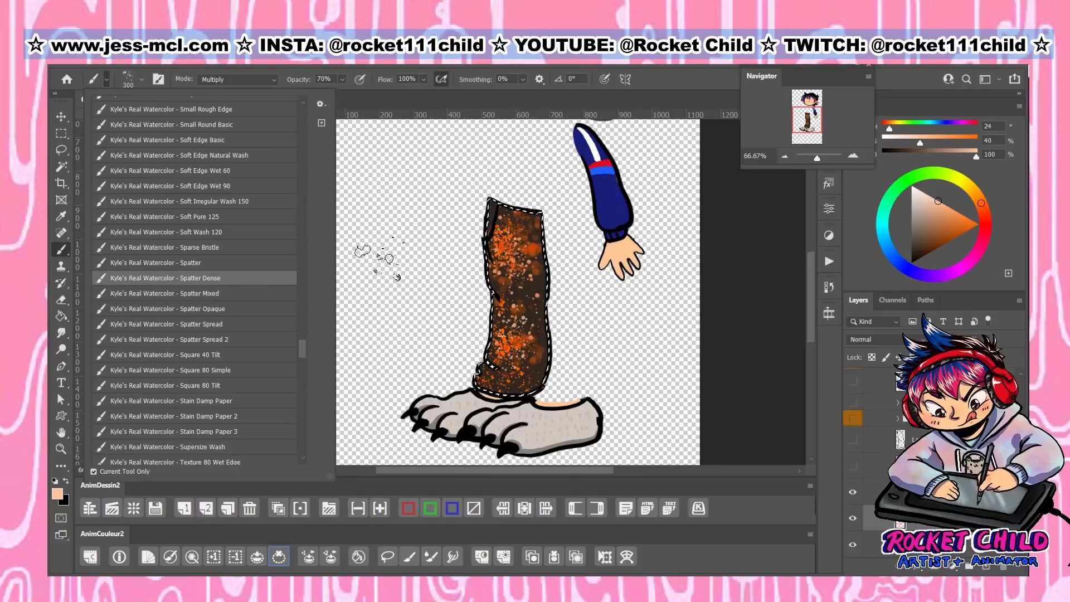
{"action": "left_click", "coordinate": [128, 82]}
{"action": "left_click_drag", "start_coordinate": [169, 118], "coordinate": [156, 119]}
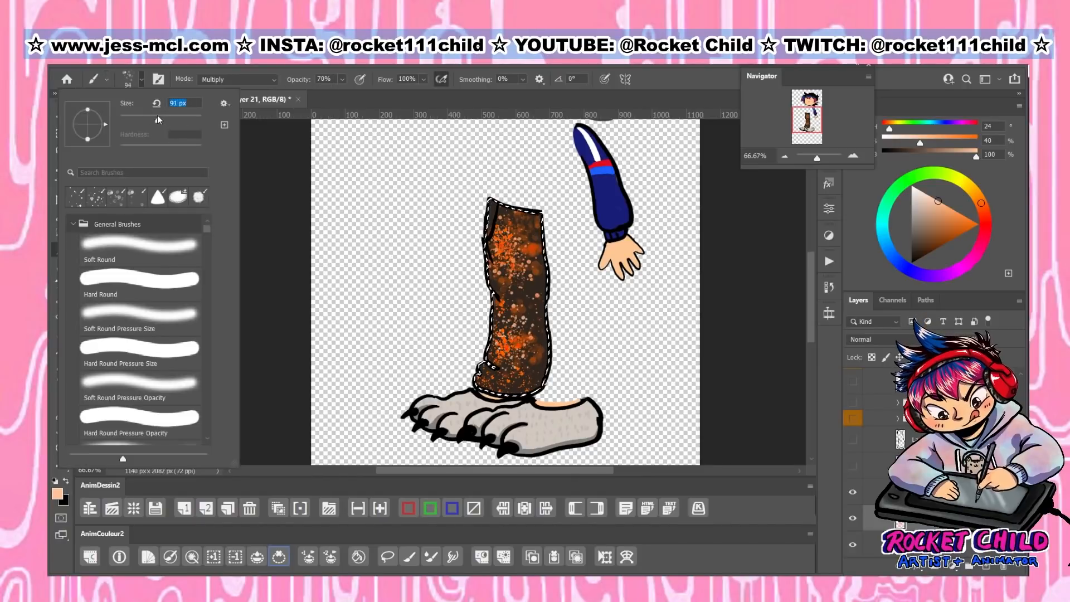
{"action": "left_click", "coordinate": [498, 256]}
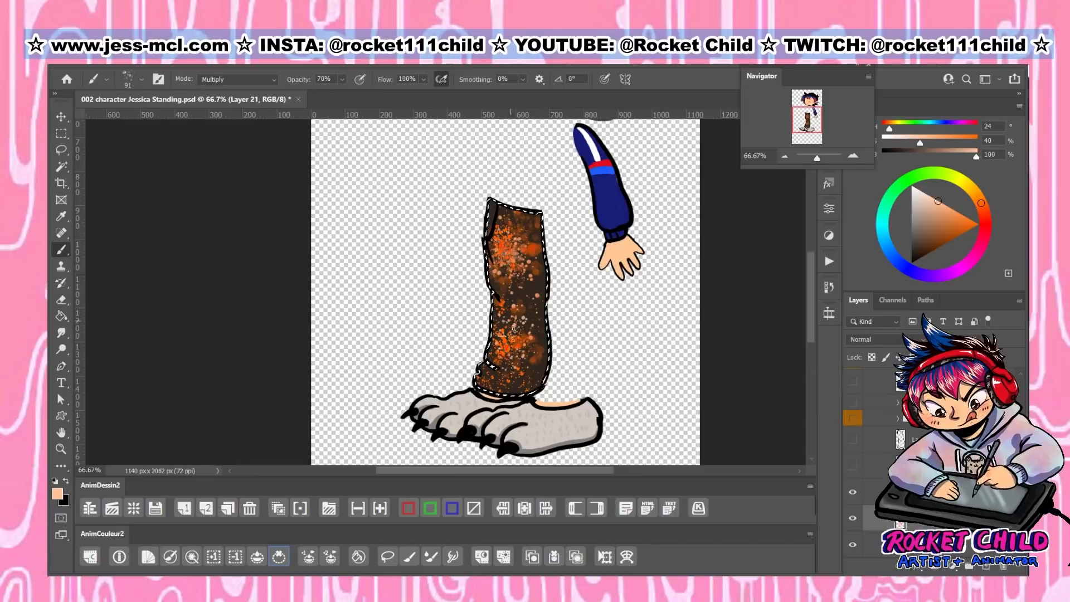
{"action": "left_click_drag", "start_coordinate": [495, 370], "coordinate": [504, 352]}
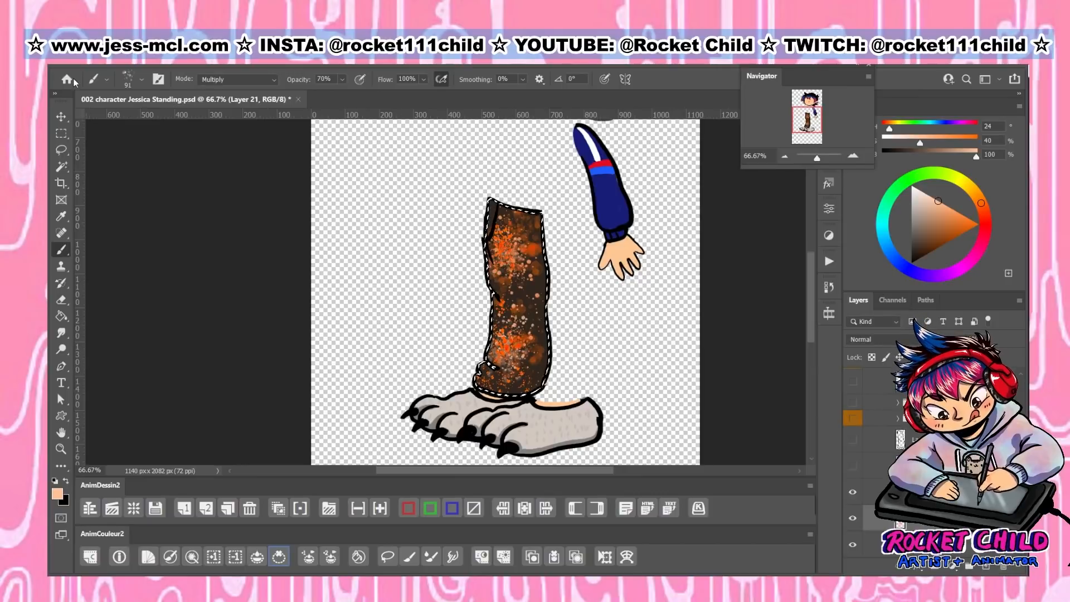
Add fine yellow-orange flecks (hue 32, saturation 51%) to the selected trouser leg using the Spatter Opaque preset at 53 px
{"action": "left_click", "coordinate": [94, 80]}
{"action": "left_click", "coordinate": [162, 308]}
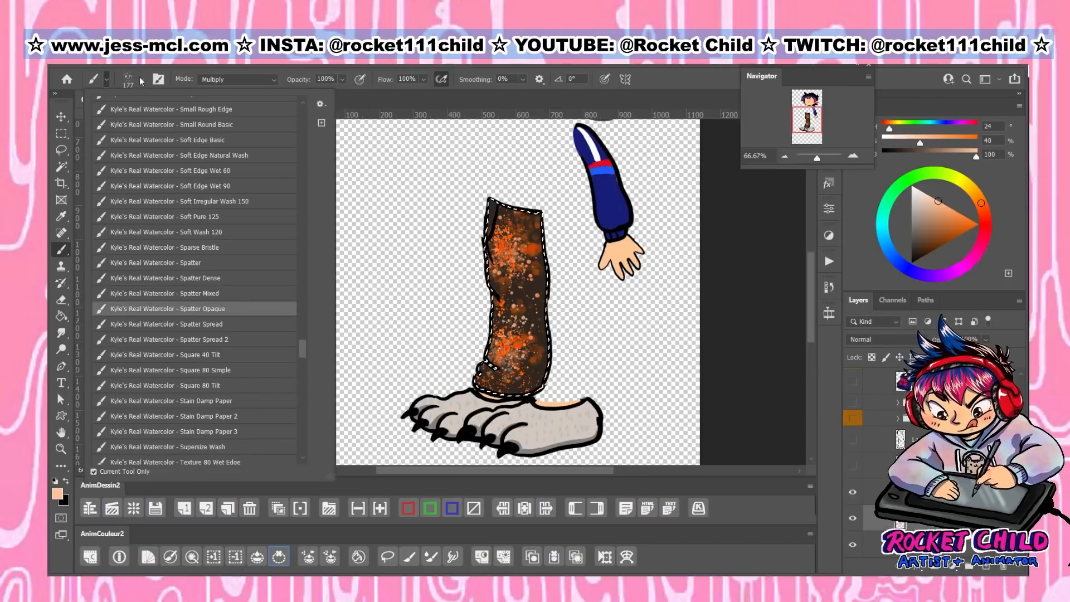
{"action": "left_click", "coordinate": [142, 80]}
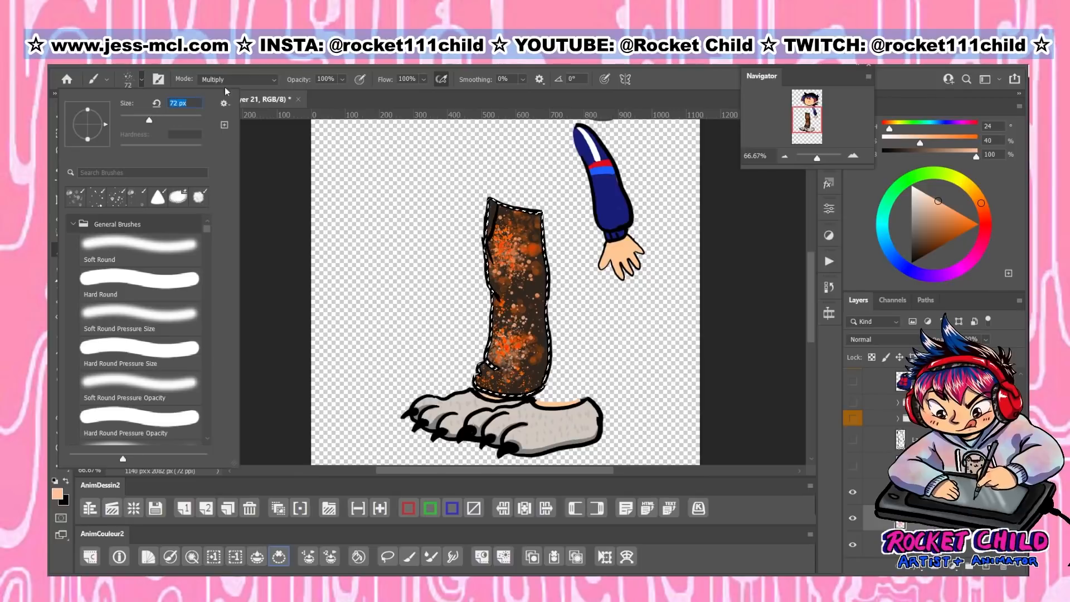
{"action": "left_click", "coordinate": [972, 196]}
{"action": "left_click", "coordinate": [978, 196]}
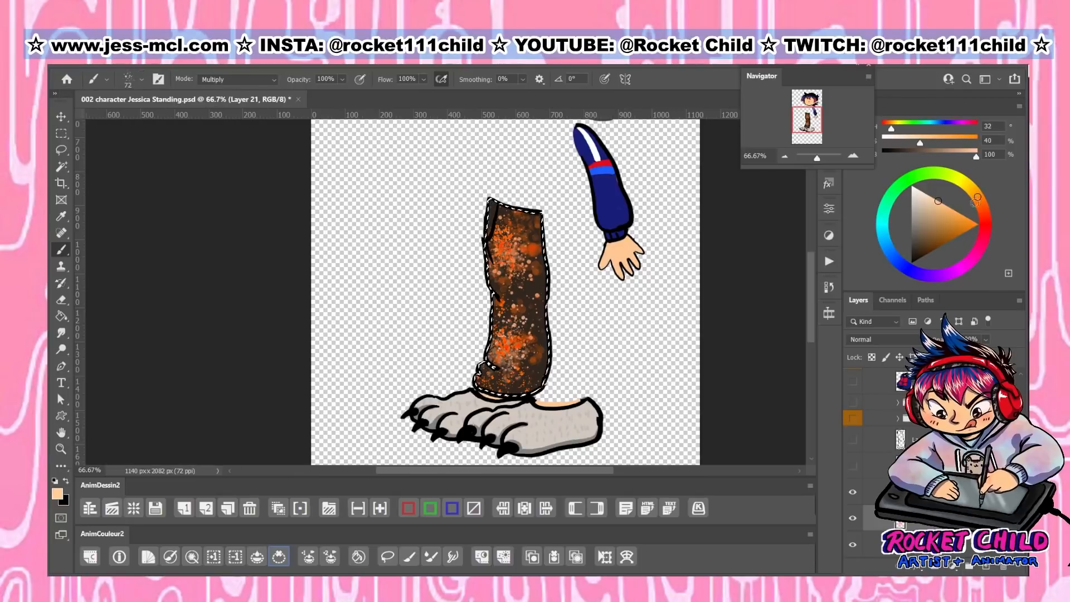
{"action": "left_click_drag", "start_coordinate": [938, 201], "coordinate": [946, 205]}
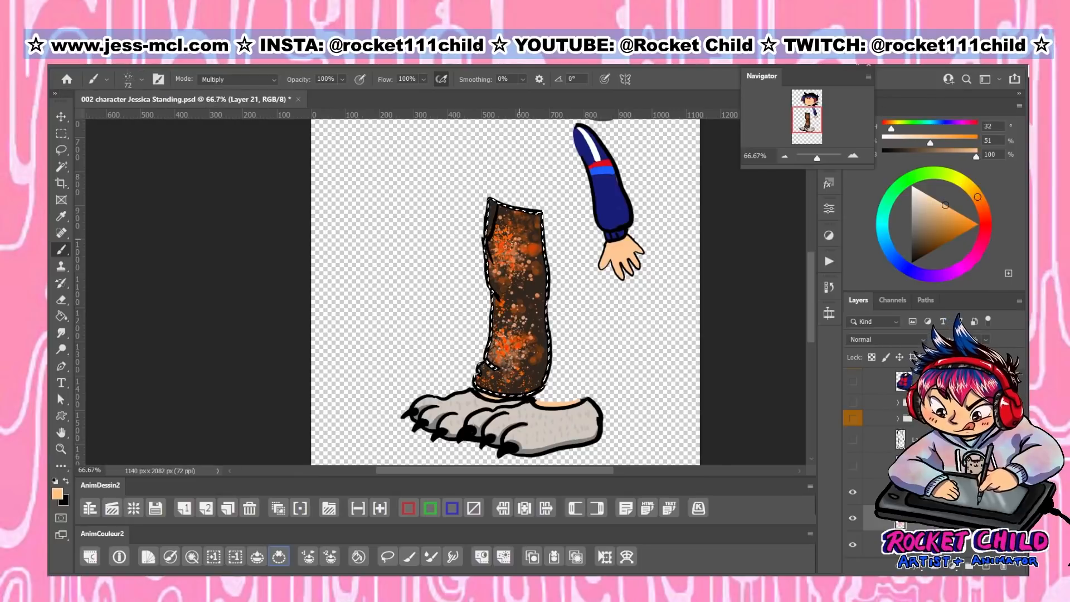
{"action": "left_click", "coordinate": [142, 80]}
{"action": "left_click_drag", "start_coordinate": [148, 124], "coordinate": [141, 123]}
{"action": "left_click", "coordinate": [501, 244]}
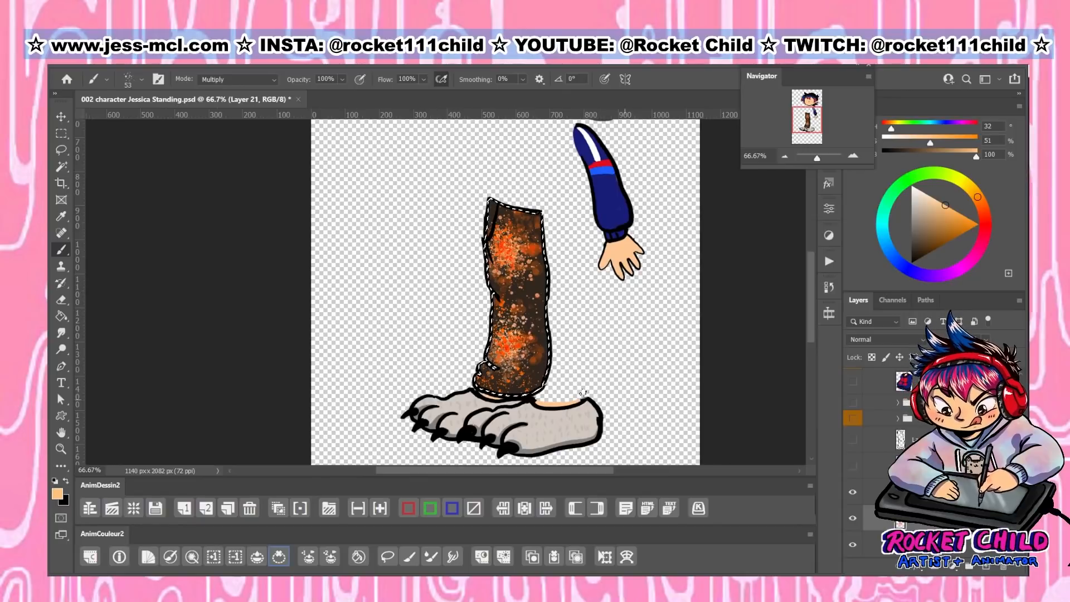
Scatter red-orange dots (hue 20, saturation 81%) over the selected trouser leg using the Spatter Spread preset at 324 px
{"action": "left_click_drag", "start_coordinate": [982, 213], "coordinate": [984, 205]}
{"action": "left_click", "coordinate": [966, 216]}
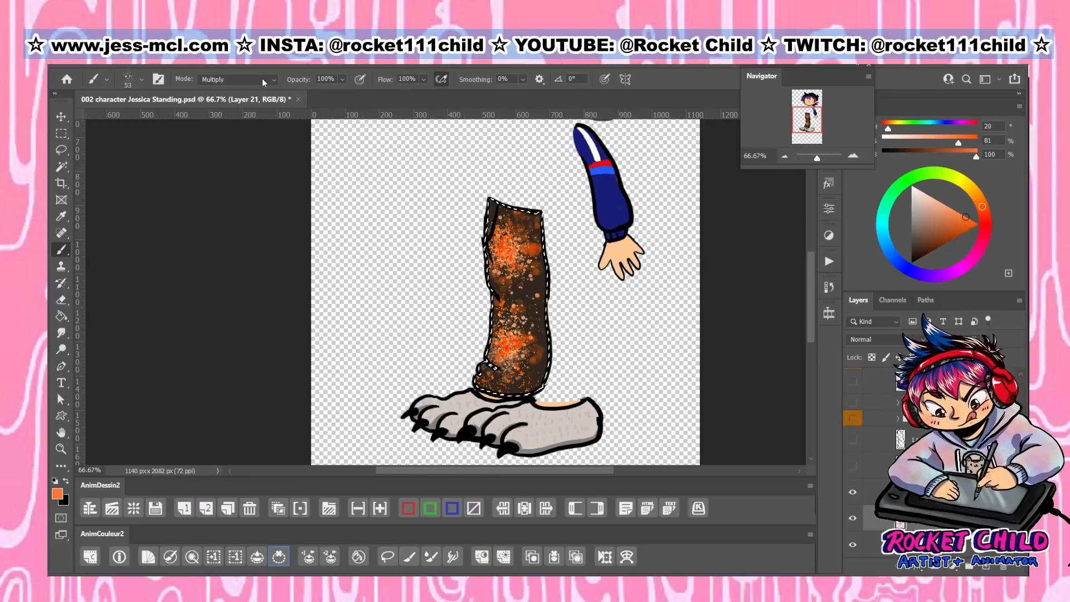
{"action": "left_click", "coordinate": [106, 79]}
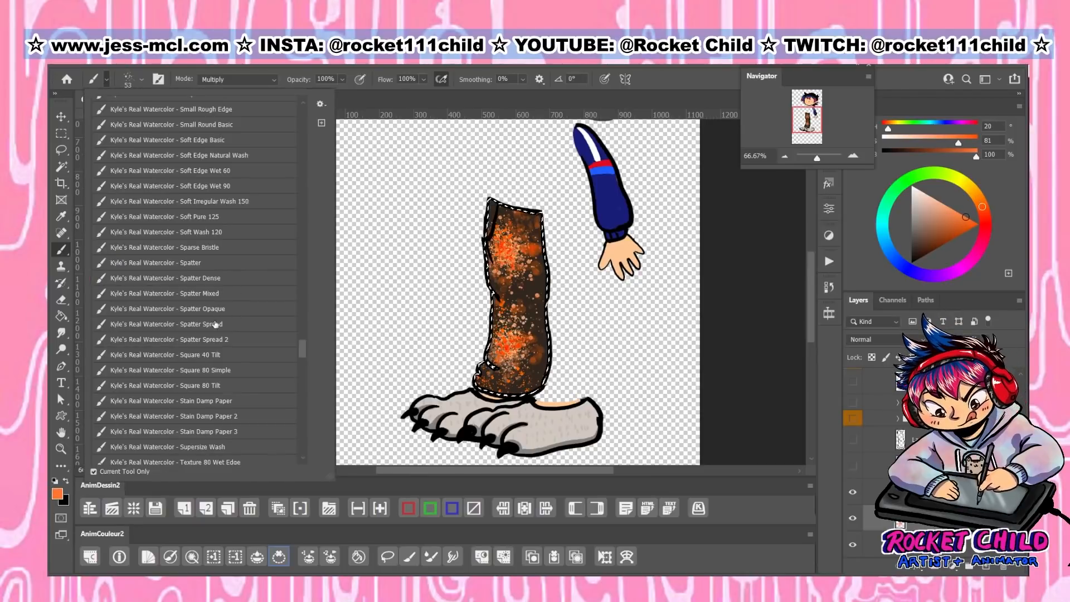
{"action": "left_click", "coordinate": [215, 325]}
{"action": "left_click", "coordinate": [504, 316]}
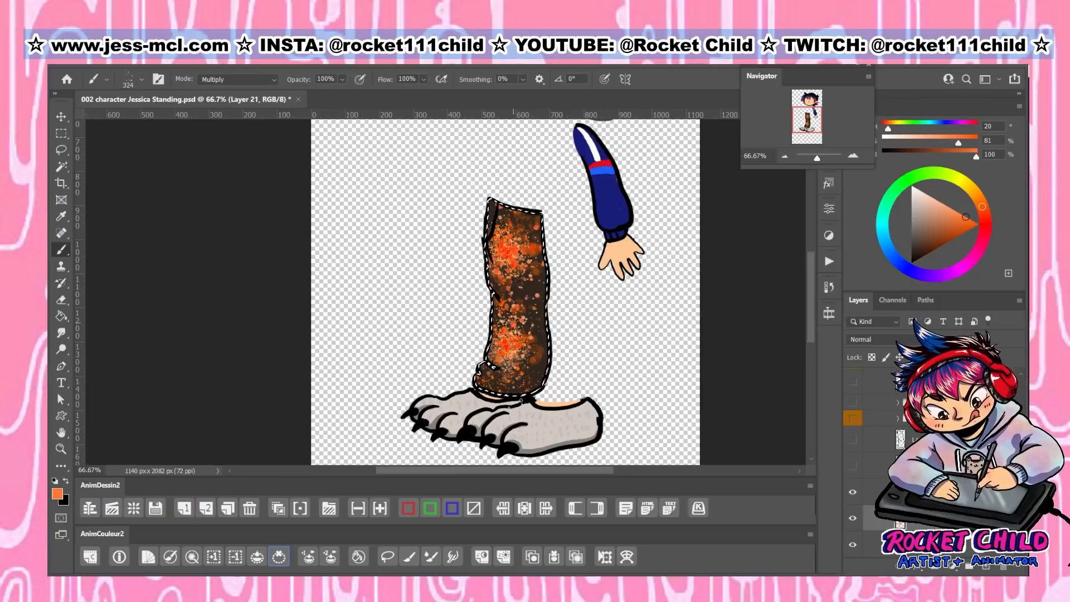
Show the front trouser leg's layers again and hide Layer 21's spatter texture
{"action": "left_click", "coordinate": [852, 466]}
{"action": "left_click", "coordinate": [852, 440]}
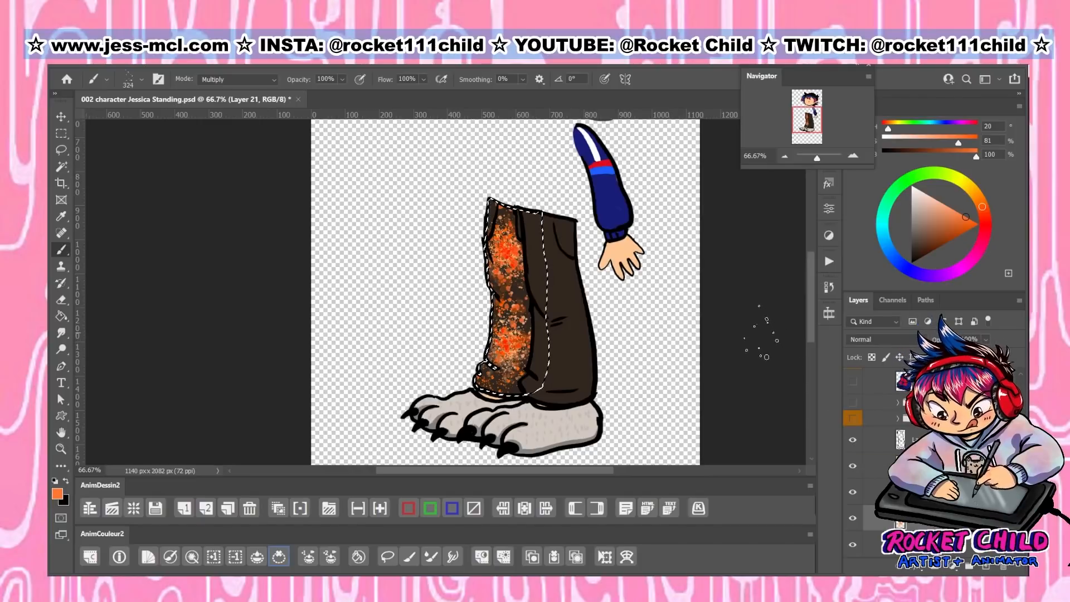
{"action": "left_click", "coordinate": [853, 520]}
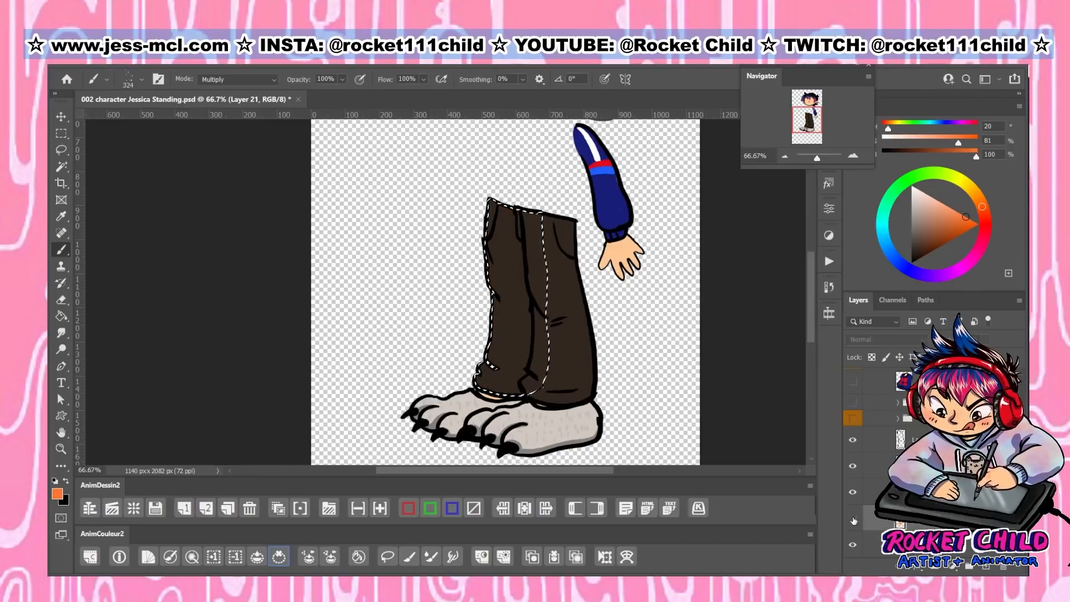
On a new layer, spatter orange (hue 30, saturation 78%) down the selected trouser leg using the Spatter Spread 2 preset at 324 px
{"action": "left_click", "coordinate": [990, 567]}
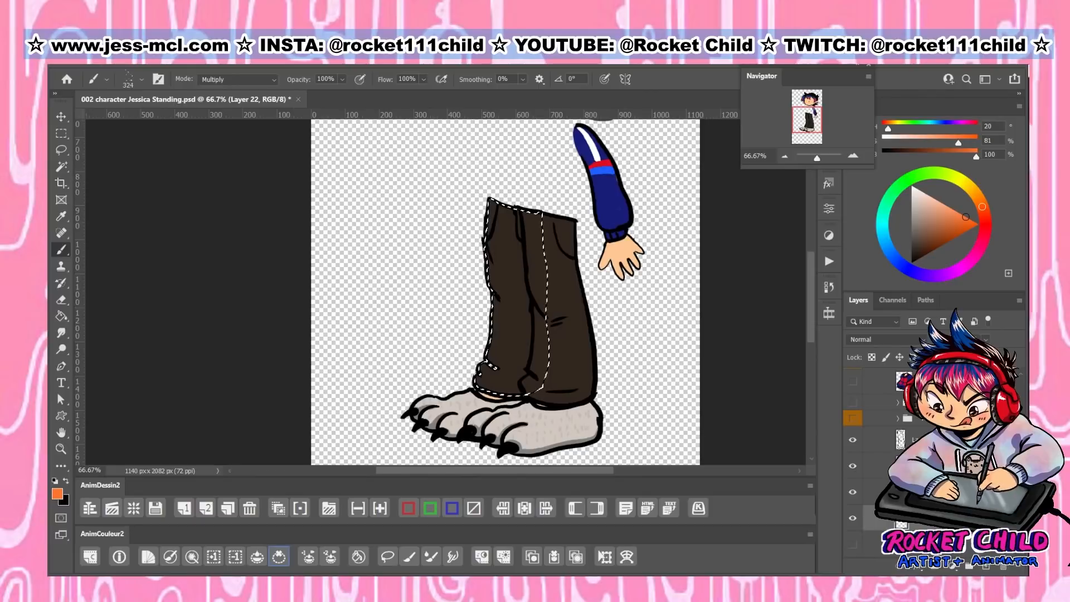
{"action": "left_click_drag", "start_coordinate": [983, 206], "coordinate": [979, 198]}
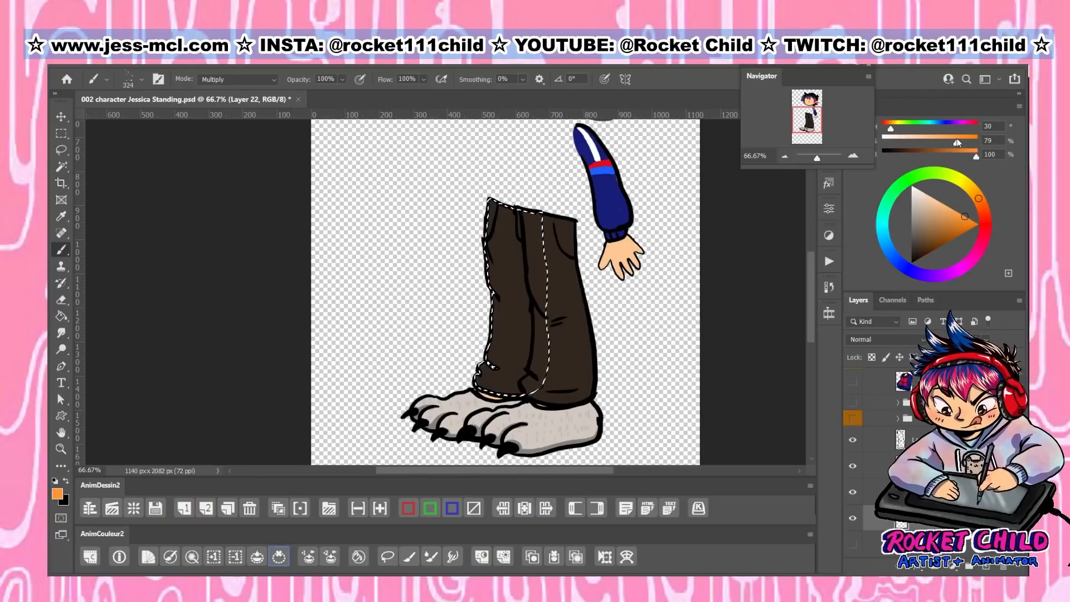
{"action": "left_click_drag", "start_coordinate": [958, 141], "coordinate": [955, 142]}
{"action": "left_click", "coordinate": [106, 79]}
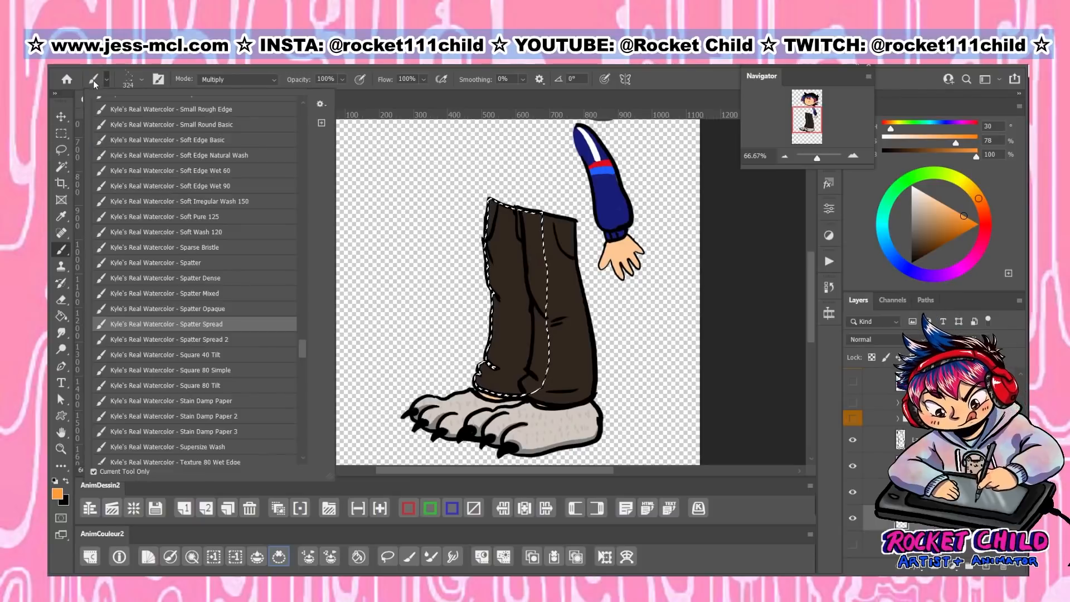
{"action": "left_click", "coordinate": [246, 340]}
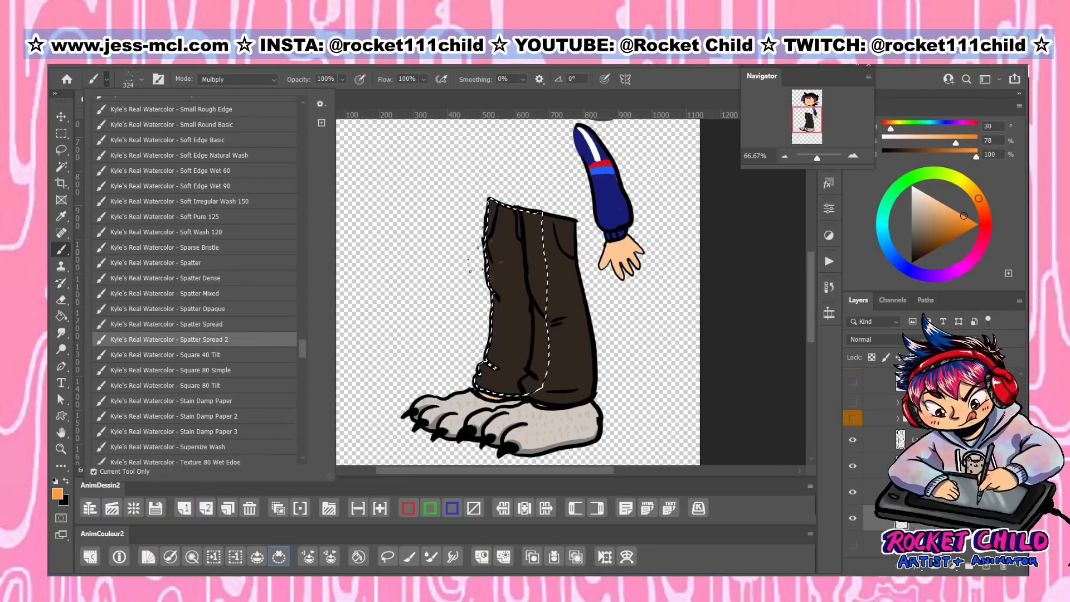
{"action": "mouse_move", "coordinate": [502, 223]}
{"action": "left_mouse_down"}
{"action": "mouse_move", "coordinate": [496, 368]}
{"action": "mouse_move", "coordinate": [505, 234]}
{"action": "left_mouse_up"}
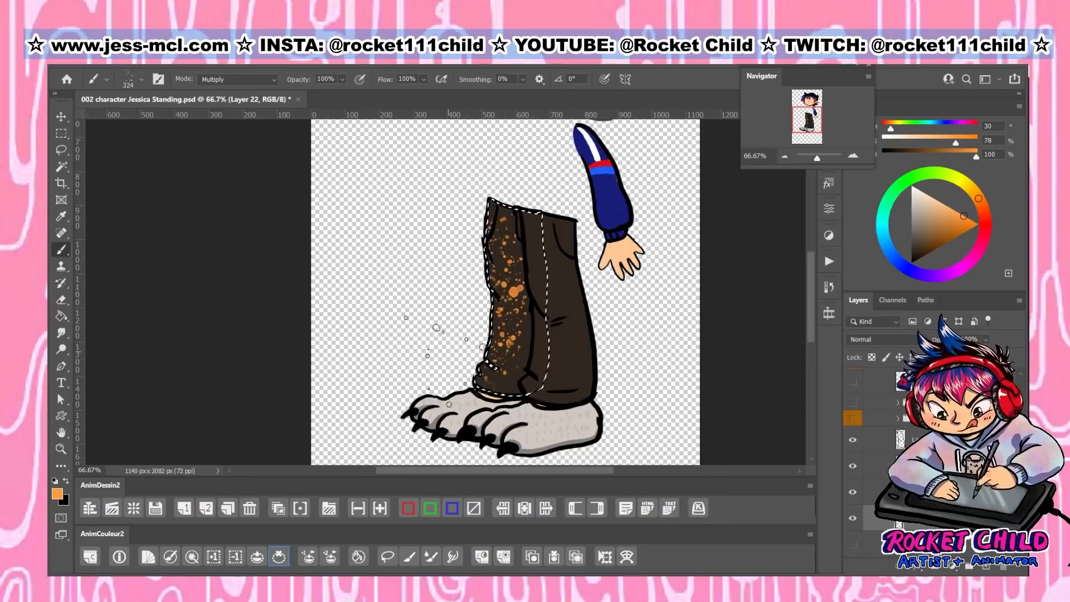
Try the Spatter Mixed preset at 254 px on the selected trouser leg, and undo the stroke
{"action": "left_click", "coordinate": [106, 79]}
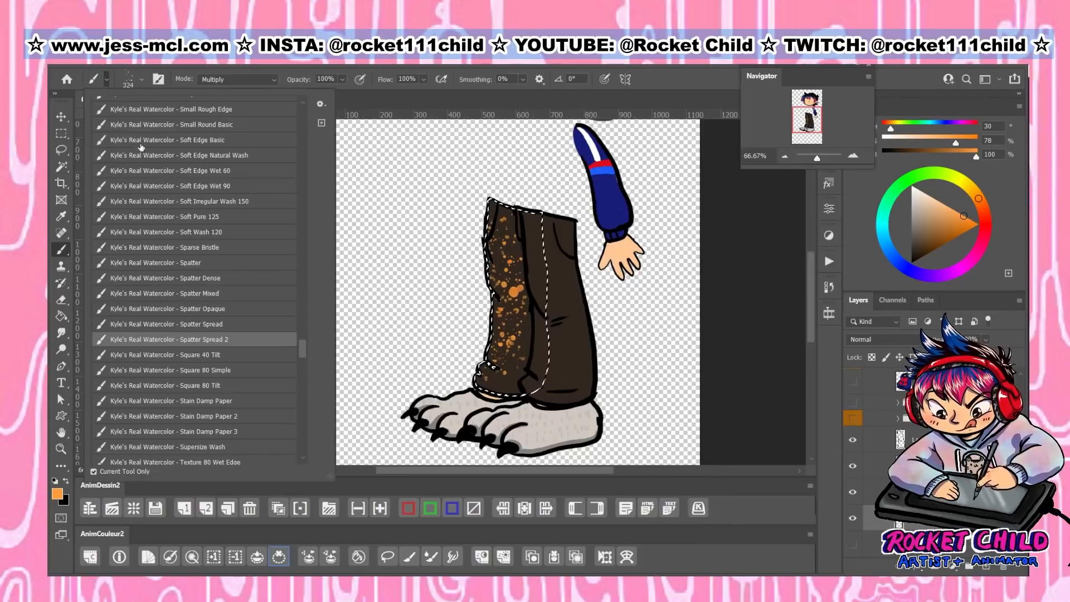
{"action": "left_click", "coordinate": [203, 300]}
{"action": "left_click", "coordinate": [493, 223]}
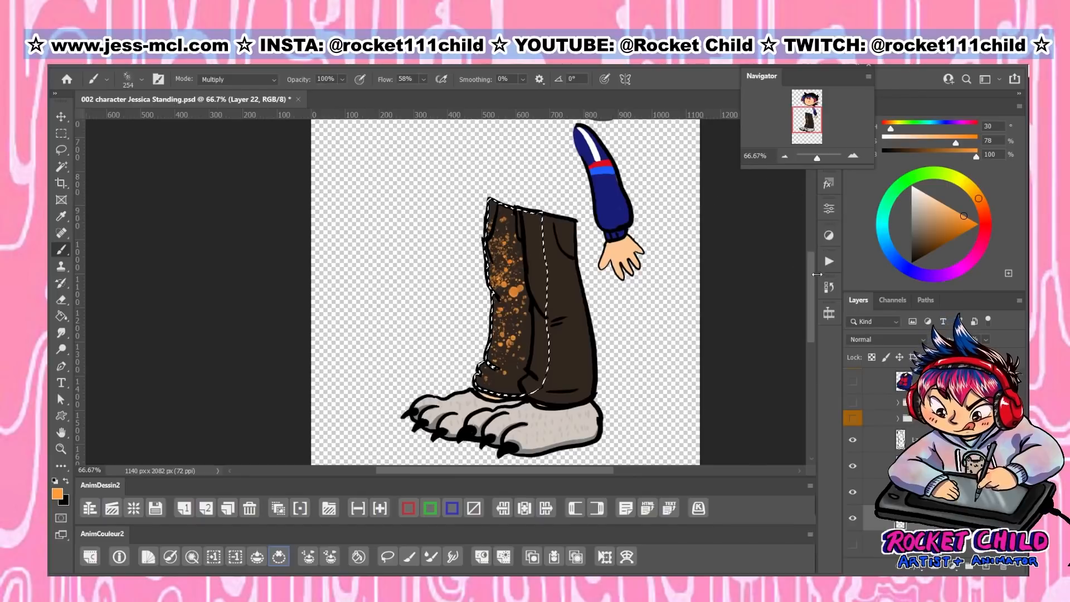
{"action": "left_click", "coordinate": [829, 287]}
{"action": "left_click", "coordinate": [719, 524]}
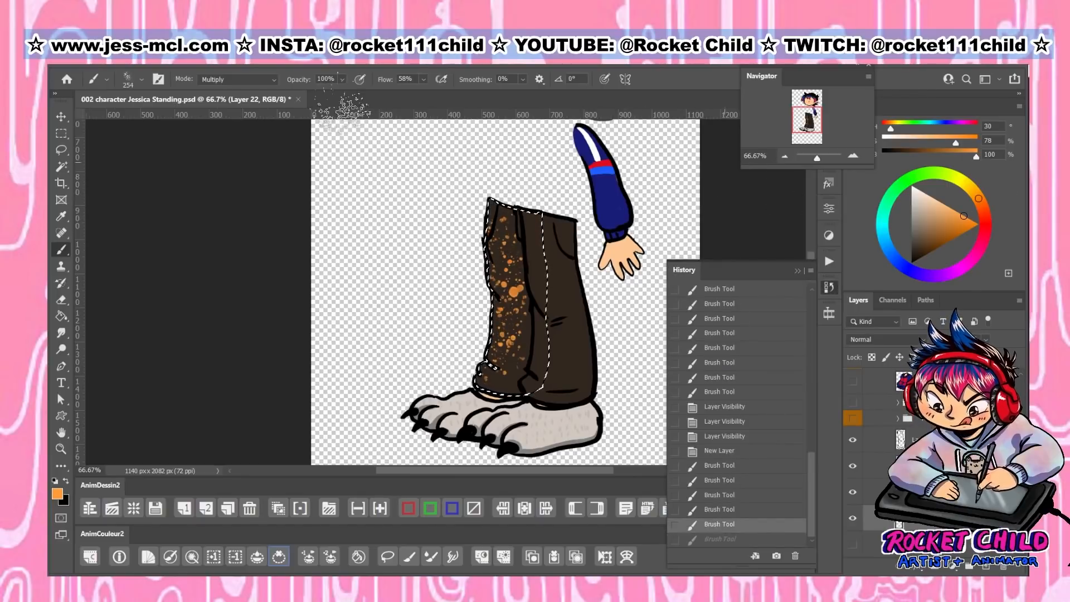
Add more orange flecks down the selected trouser leg using the Spatter Opaque preset at 177 px
{"action": "left_click", "coordinate": [103, 79]}
{"action": "left_click", "coordinate": [166, 310]}
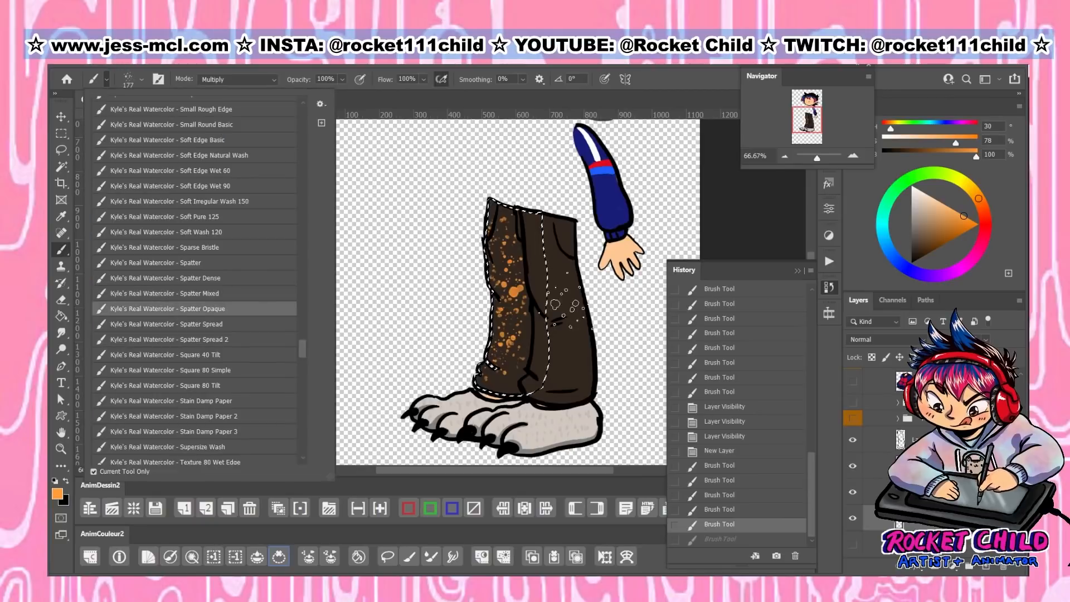
{"action": "left_click", "coordinate": [502, 256]}
{"action": "left_click_drag", "start_coordinate": [502, 256], "coordinate": [513, 313]}
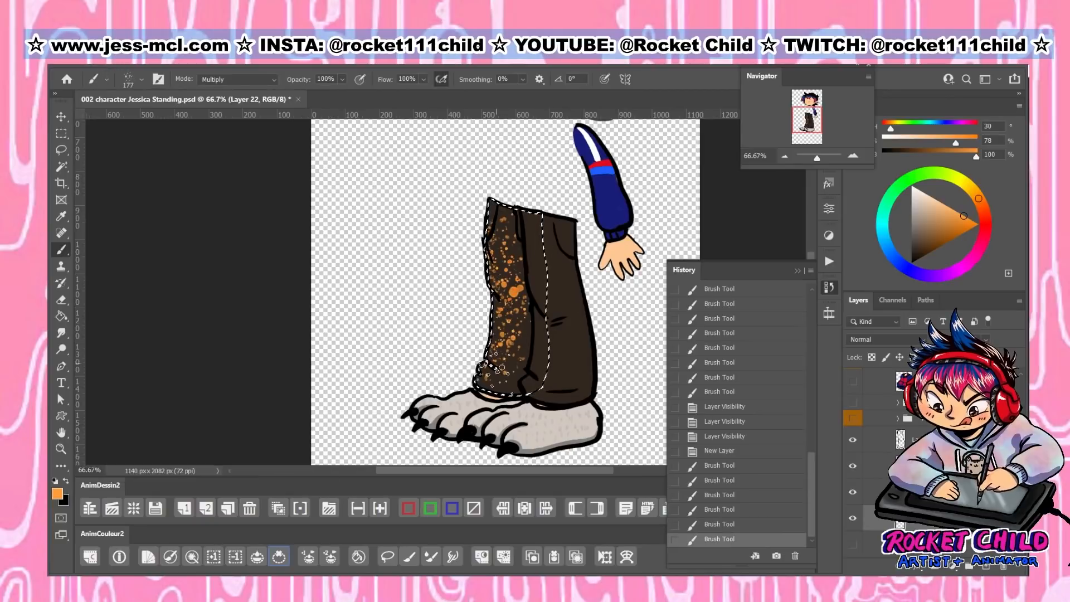
{"action": "left_click", "coordinate": [491, 370]}
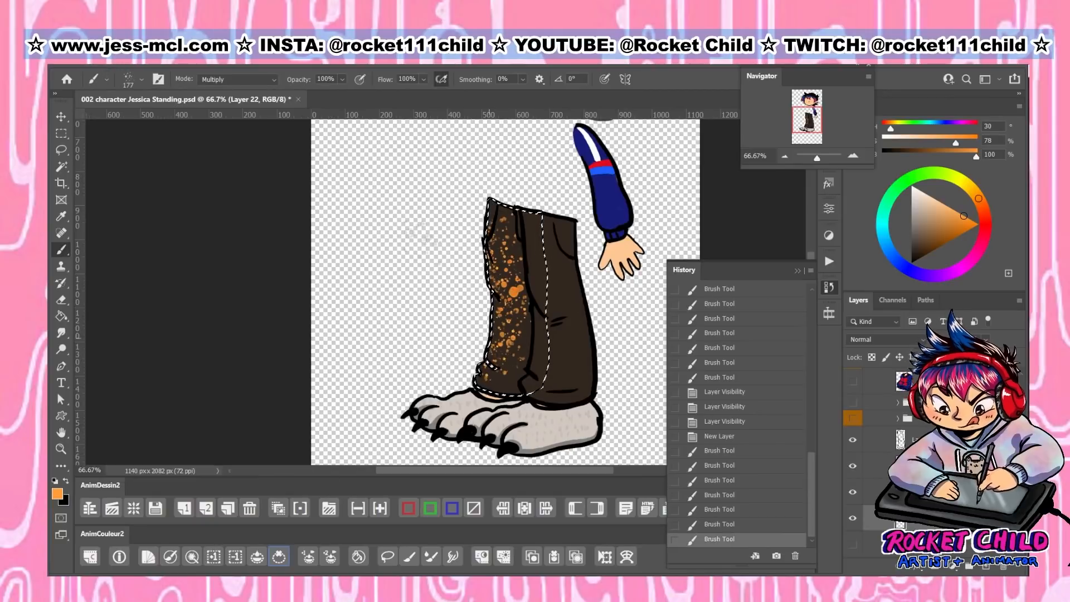
Try the Sparse Bristle preset at 128 px on the upper part of the selected trouser leg, and undo the stroke
{"action": "left_click", "coordinate": [96, 80]}
{"action": "left_click", "coordinate": [195, 262]}
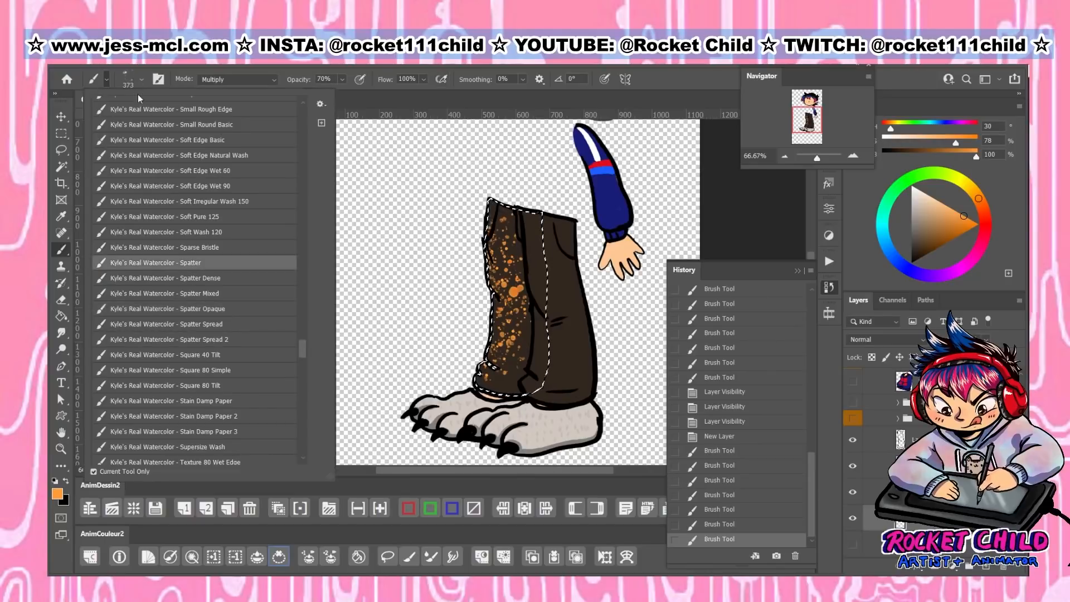
{"action": "left_click", "coordinate": [183, 248]}
{"action": "left_click", "coordinate": [504, 265]}
{"action": "left_click_drag", "start_coordinate": [504, 267], "coordinate": [495, 224]}
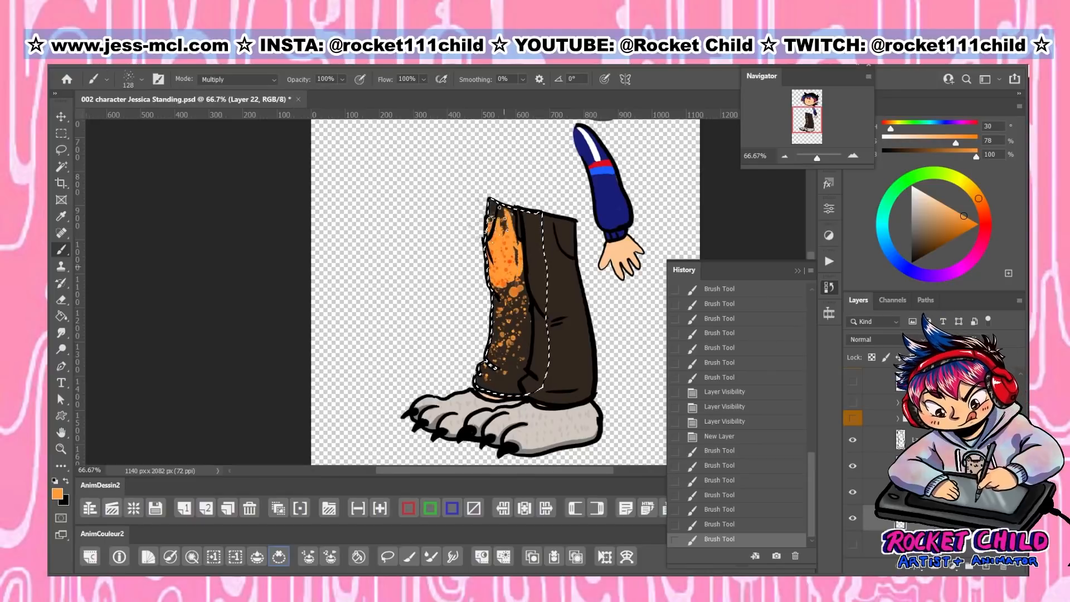
{"action": "key", "text": "ctrl+z"}
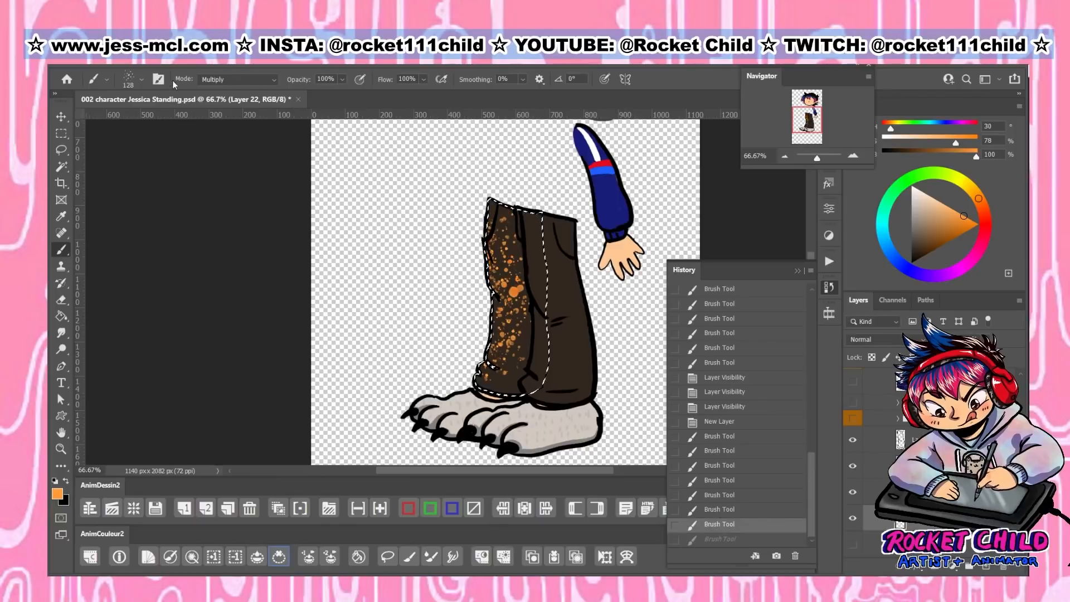
Dab soft orange spots over the selected trouser leg using the Spatter preset at 373 px and 70% opacity
{"action": "left_click", "coordinate": [107, 80]}
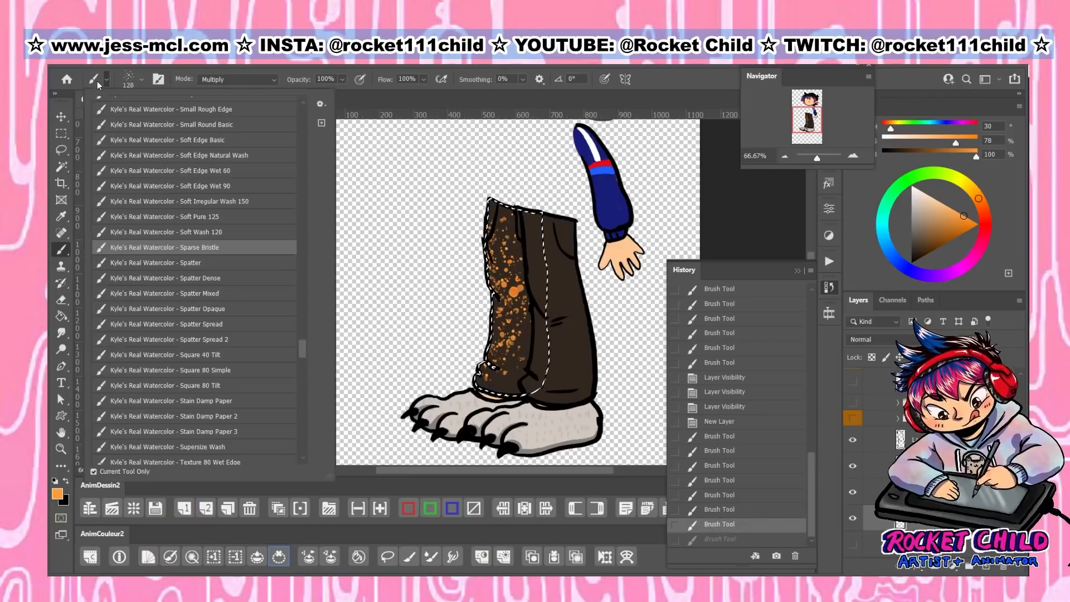
{"action": "left_click", "coordinate": [189, 263]}
{"action": "left_click", "coordinate": [514, 277]}
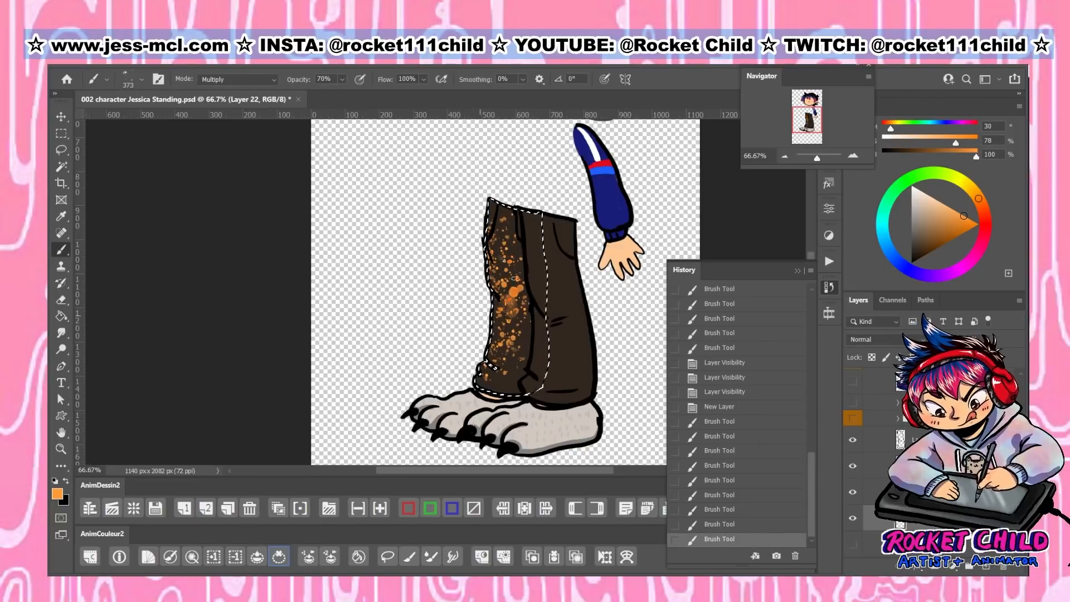
{"action": "left_click", "coordinate": [491, 313]}
{"action": "left_click", "coordinate": [497, 314]}
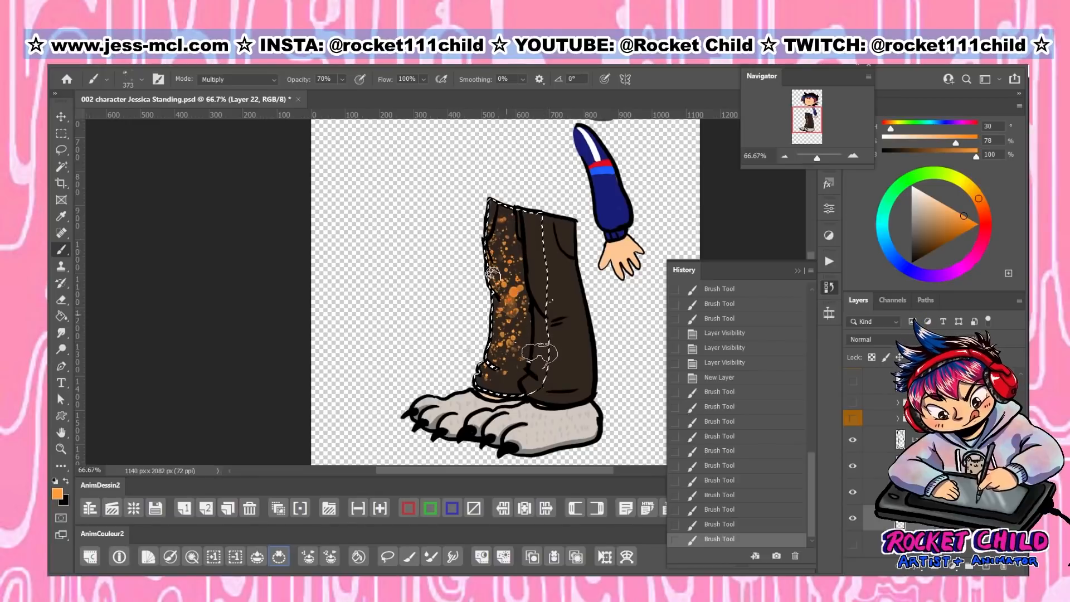
{"action": "left_click", "coordinate": [507, 314]}
{"action": "left_click", "coordinate": [492, 312]}
{"action": "left_click", "coordinate": [471, 335]}
{"action": "left_click", "coordinate": [491, 279]}
{"action": "left_click", "coordinate": [499, 250]}
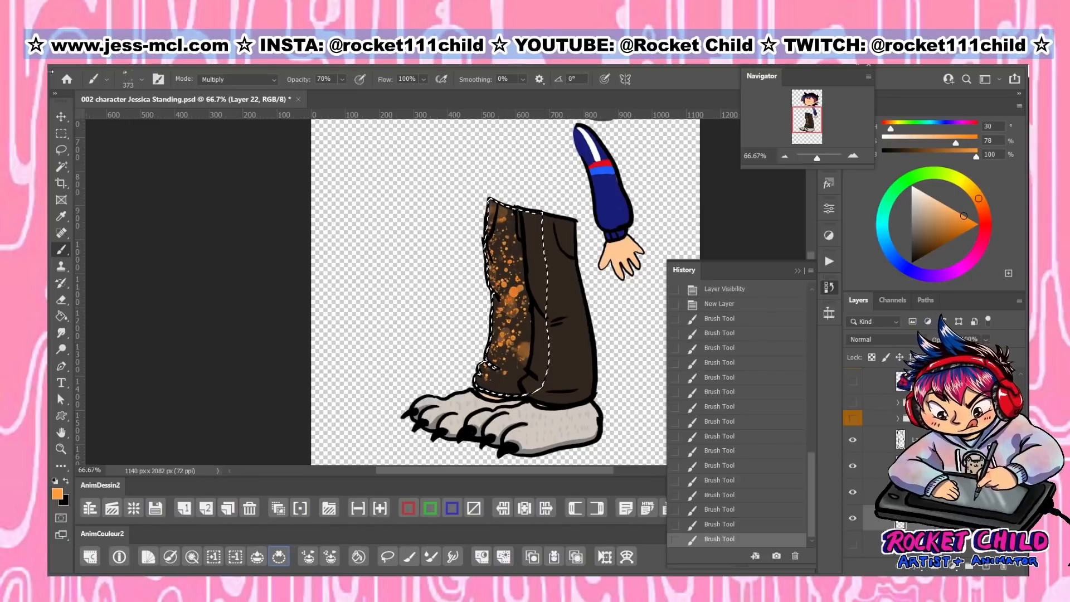
Switch to the Sparse Bristle preset and set the brush colour to hue 27, saturation 84%
{"action": "left_click", "coordinate": [141, 80]}
{"action": "left_click", "coordinate": [107, 79]}
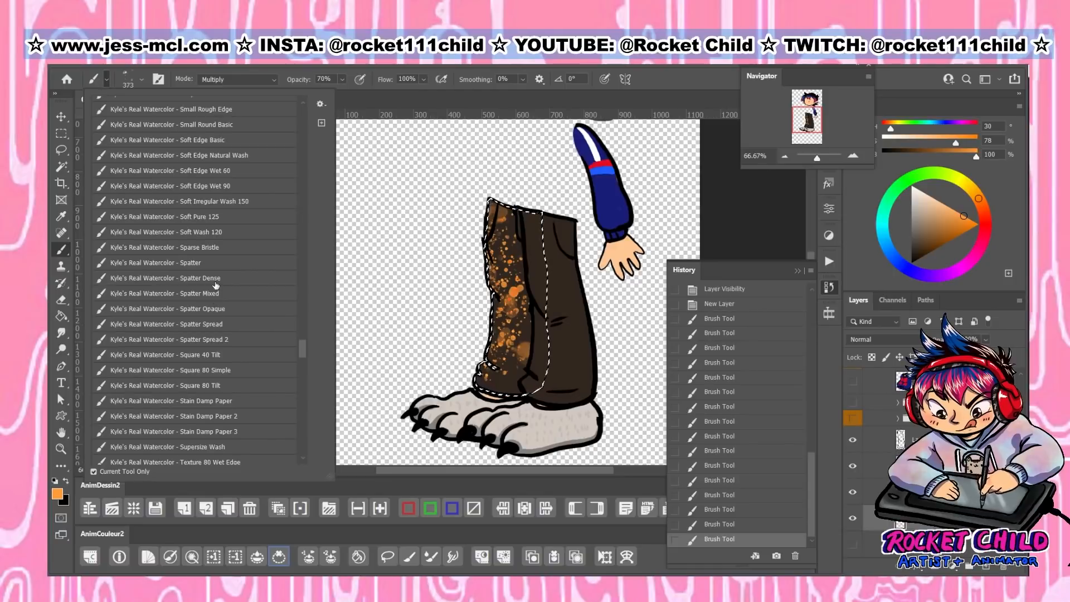
{"action": "left_click", "coordinate": [214, 248]}
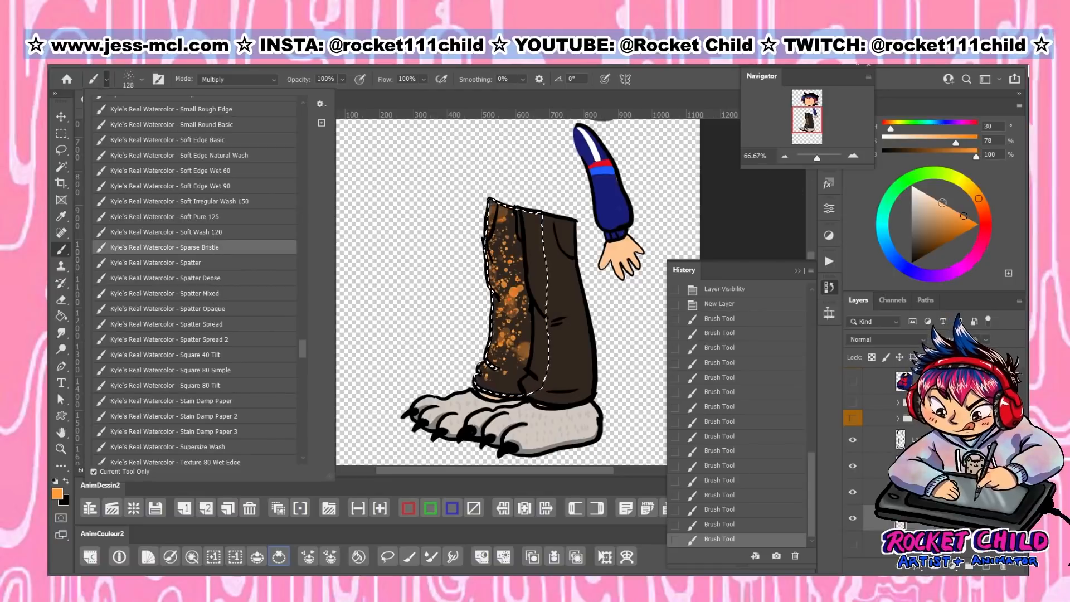
{"action": "left_click", "coordinate": [981, 202]}
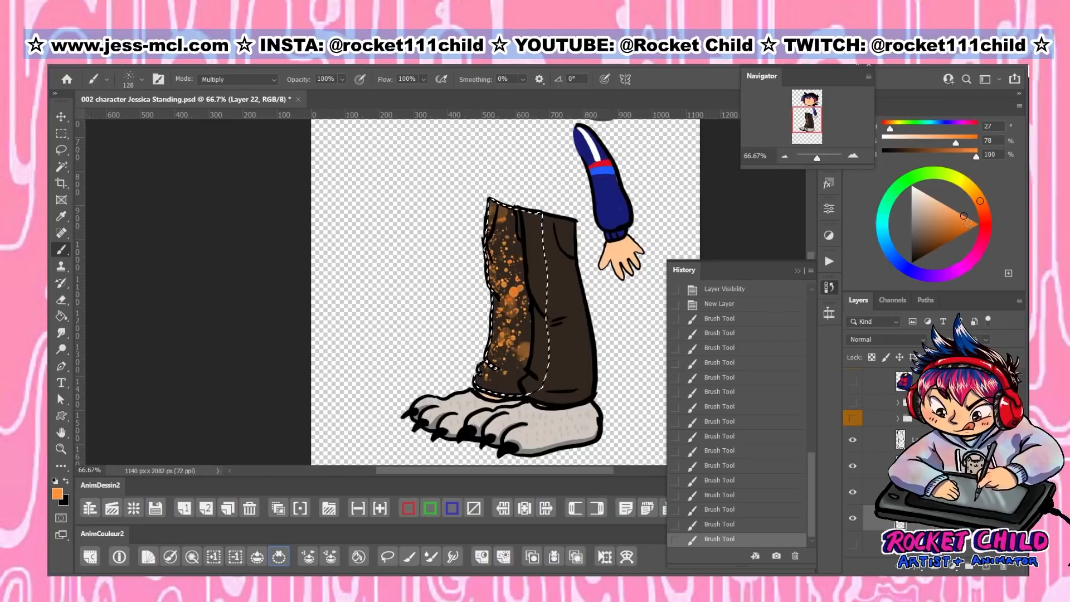
{"action": "left_click_drag", "start_coordinate": [964, 216], "coordinate": [970, 217]}
Try Sparse Bristle strokes at 62 px down the selected trouser leg, and undo them
{"action": "left_click", "coordinate": [135, 83]}
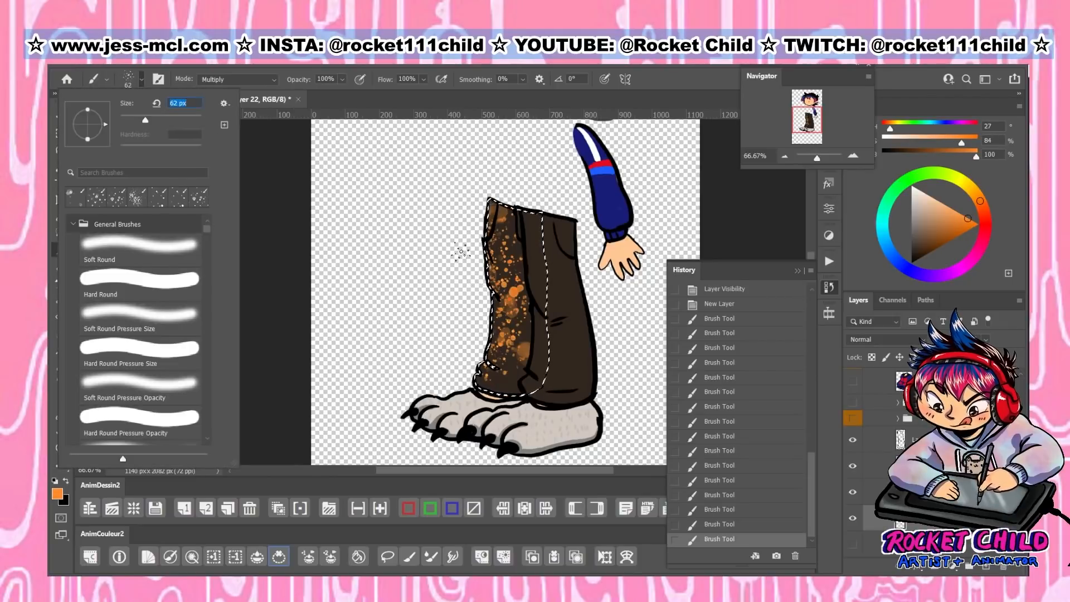
{"action": "left_click_drag", "start_coordinate": [496, 245], "coordinate": [508, 266]}
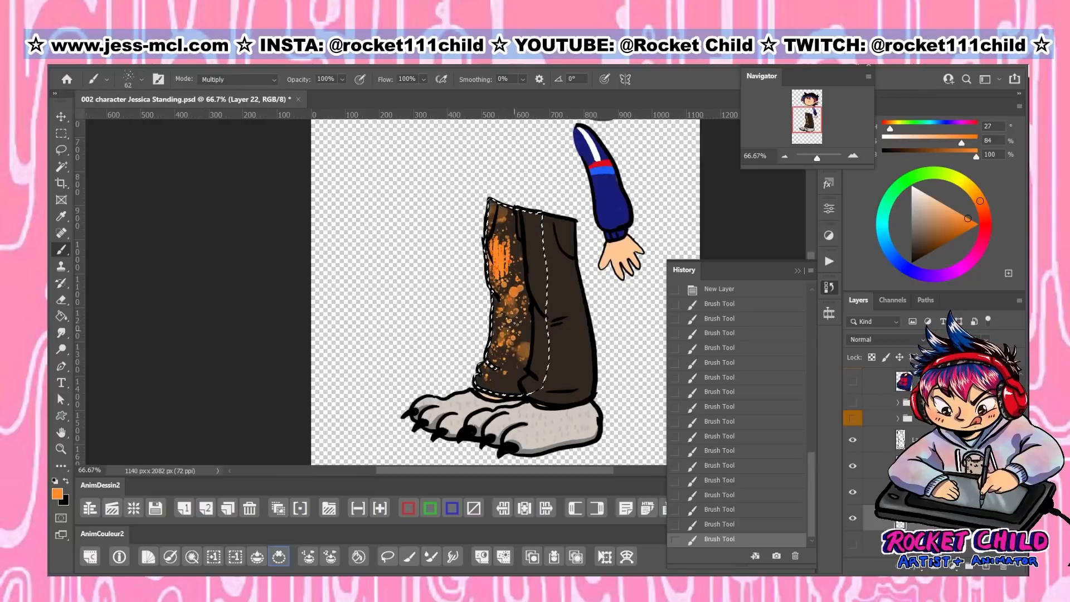
{"action": "left_click_drag", "start_coordinate": [509, 321], "coordinate": [505, 367]}
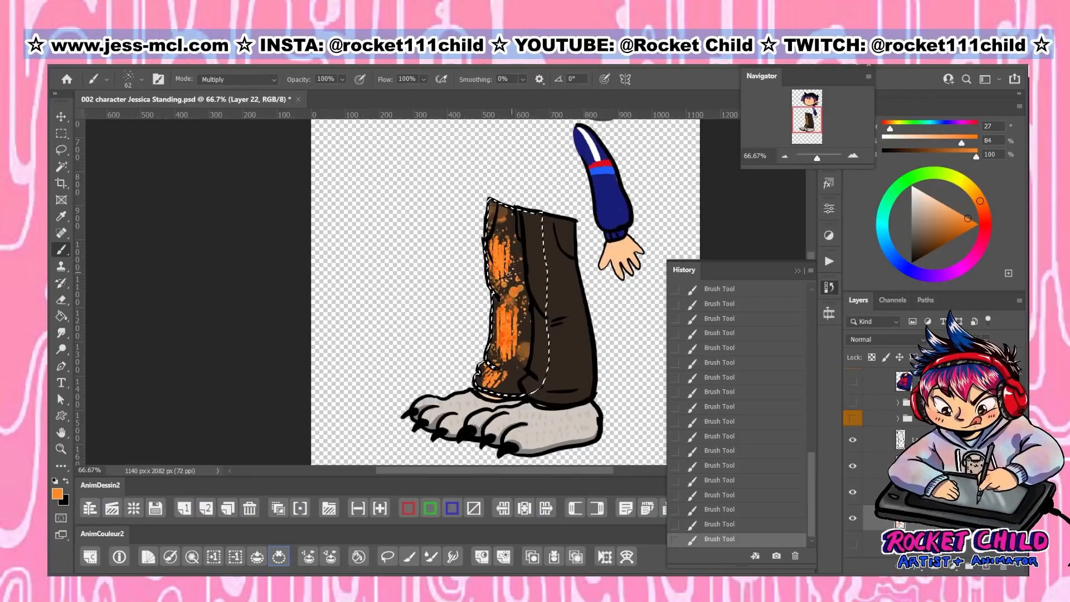
{"action": "left_click", "coordinate": [717, 510]}
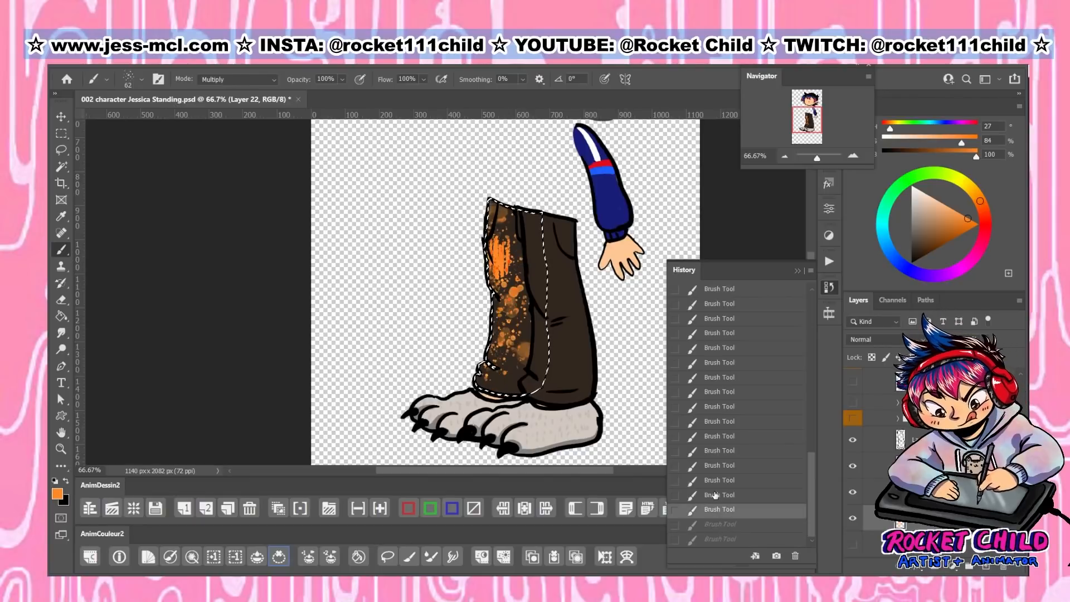
{"action": "left_click", "coordinate": [715, 495]}
Try Sparse Bristle strokes at 36 px down the selected trouser leg, and undo them
{"action": "left_click", "coordinate": [128, 78]}
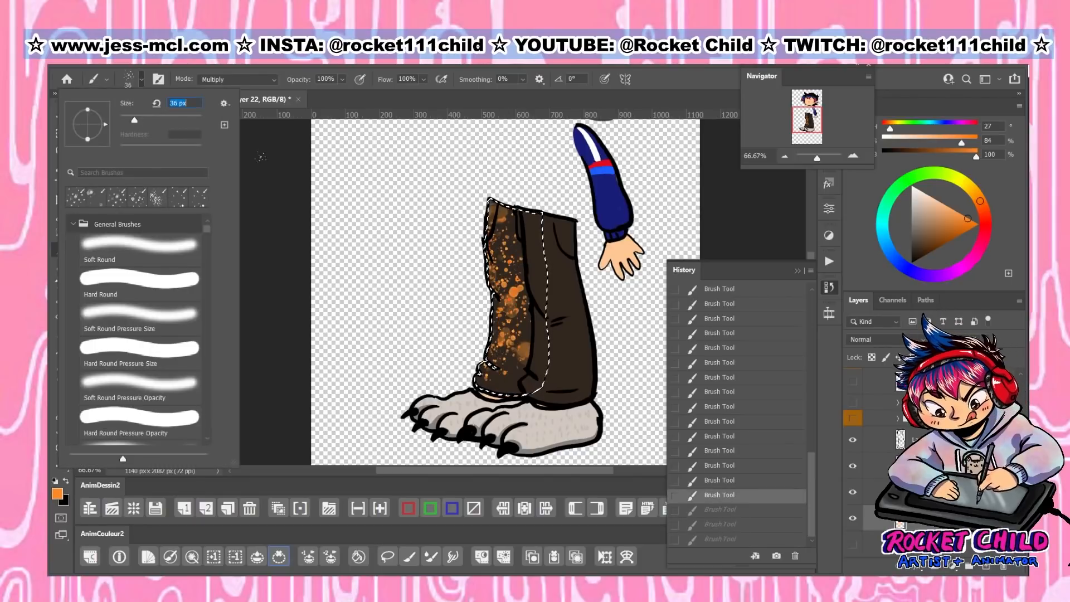
{"action": "left_click_drag", "start_coordinate": [493, 239], "coordinate": [505, 360]}
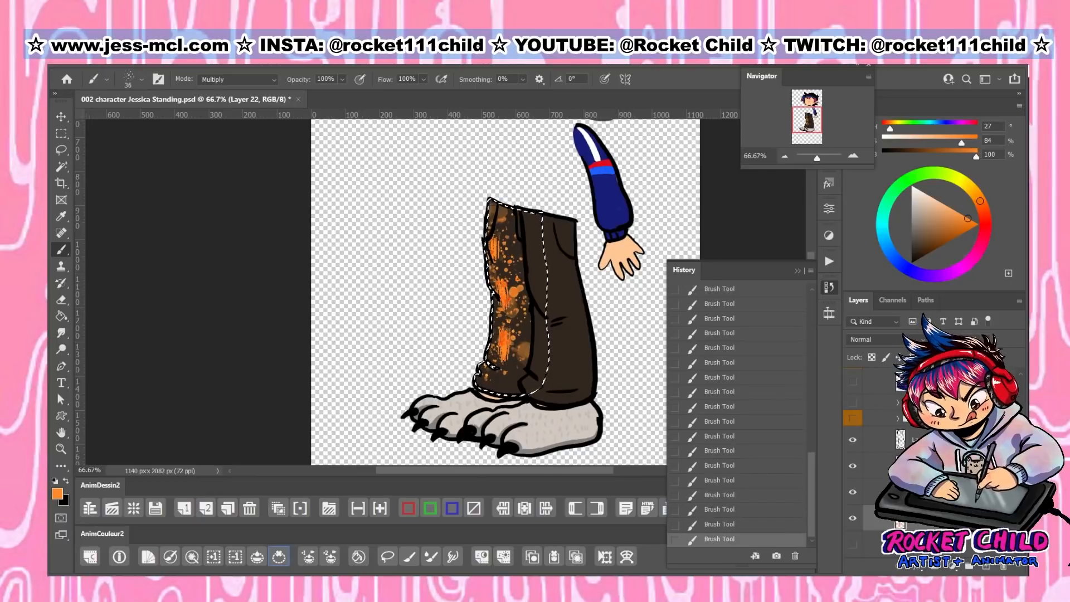
{"action": "left_click", "coordinate": [717, 500]}
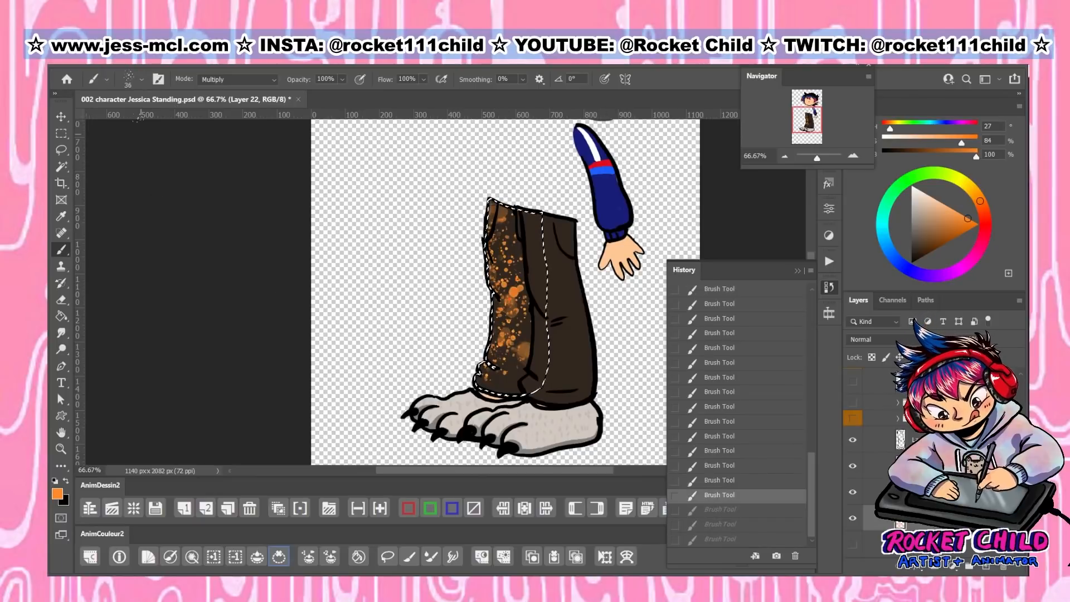
Add fine orange bristle marks to the upper half of the selected trouser leg with the brush at 17 px
{"action": "left_click", "coordinate": [128, 78]}
{"action": "left_click_drag", "start_coordinate": [129, 118], "coordinate": [122, 119]}
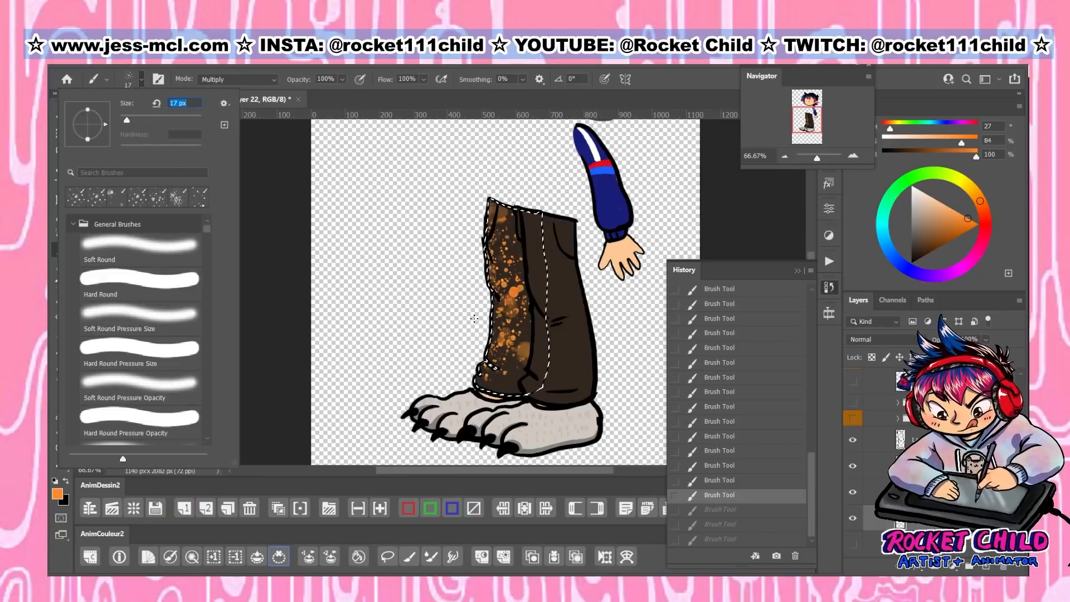
{"action": "left_click_drag", "start_coordinate": [491, 261], "coordinate": [503, 267]}
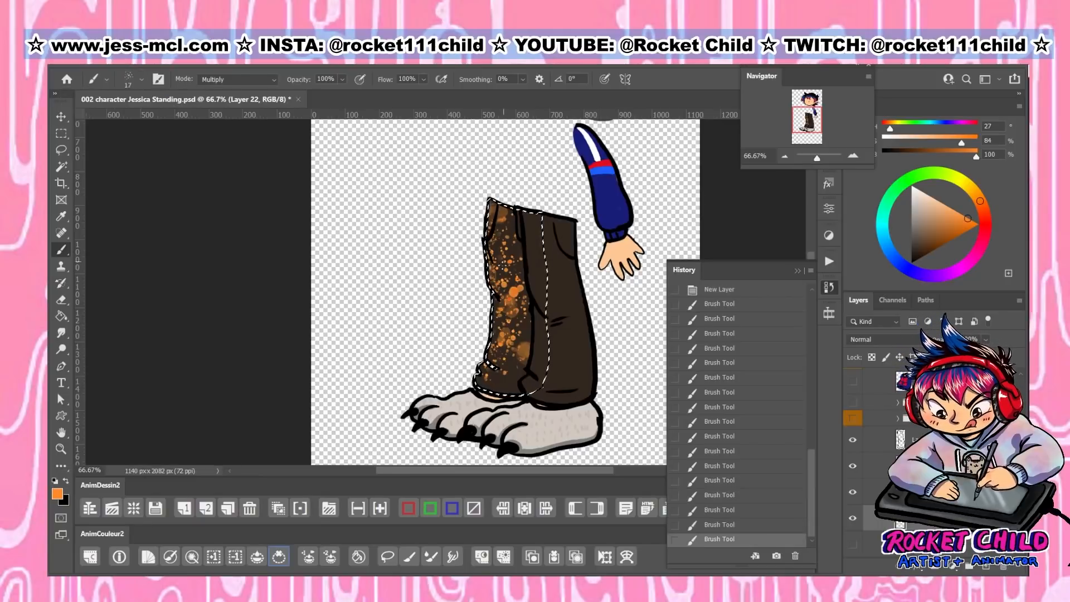
{"action": "left_click", "coordinate": [509, 275]}
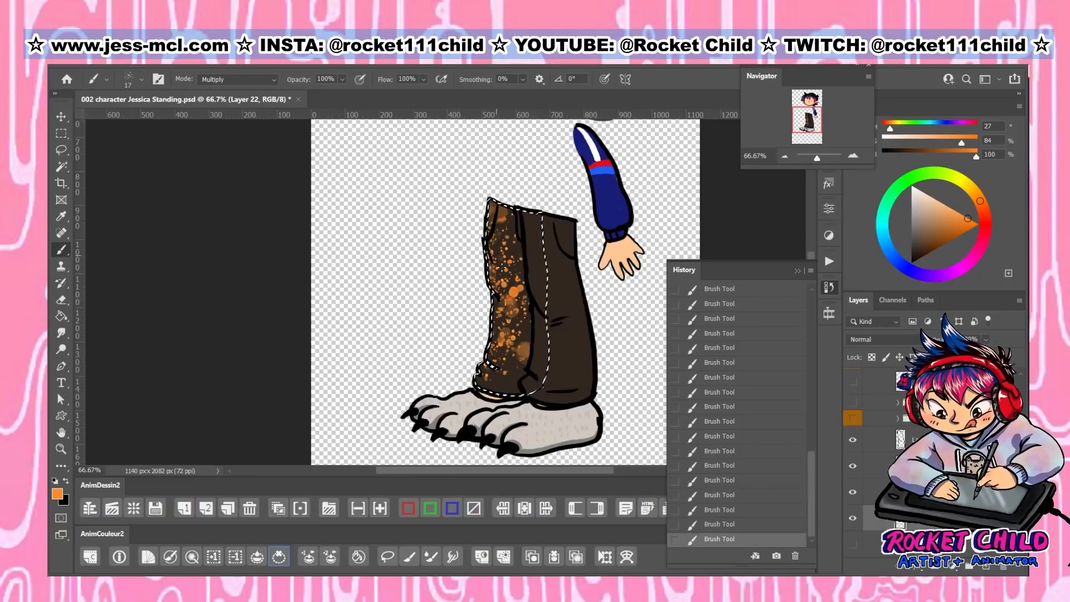
Dab more orange bristle marks onto the selected trouser leg with the brush at 25 px and 37 px
{"action": "right_click", "coordinate": [186, 129]}
{"action": "left_click_drag", "start_coordinate": [131, 117], "coordinate": [134, 119]}
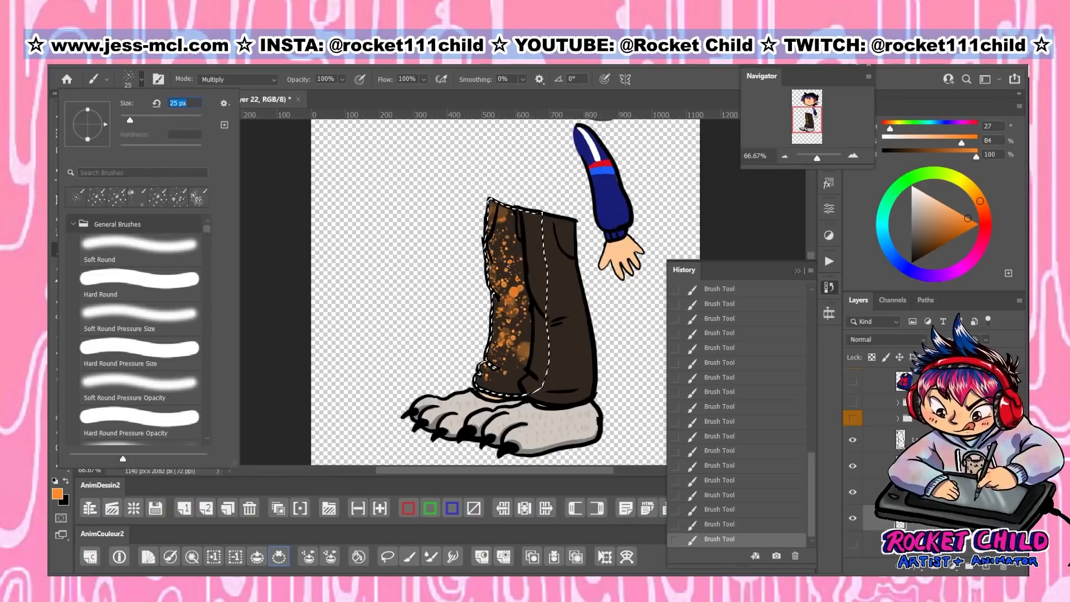
{"action": "left_click", "coordinate": [497, 247]}
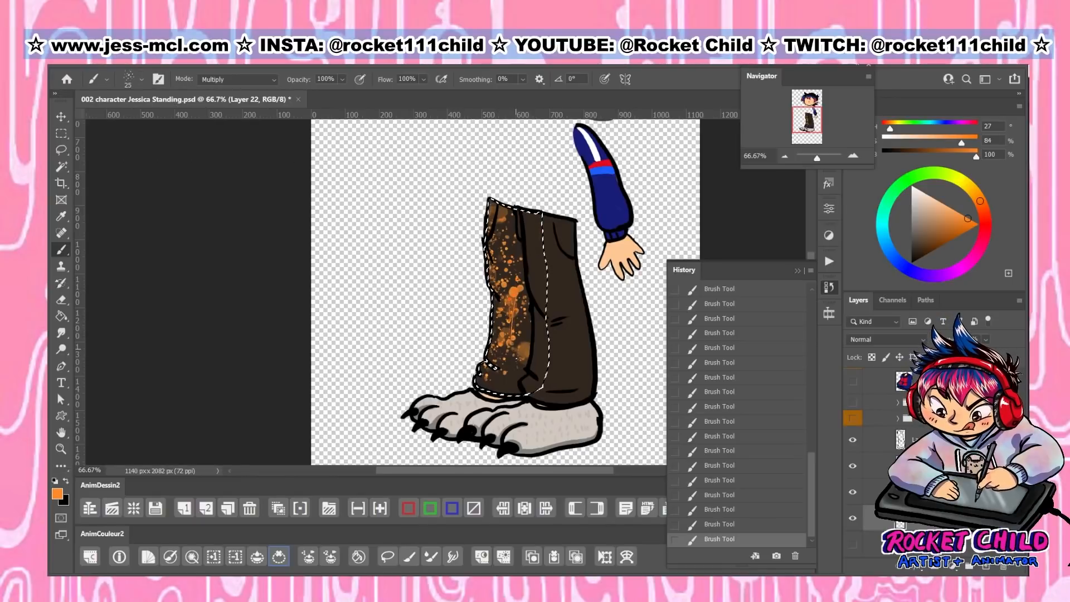
{"action": "left_click", "coordinate": [128, 81]}
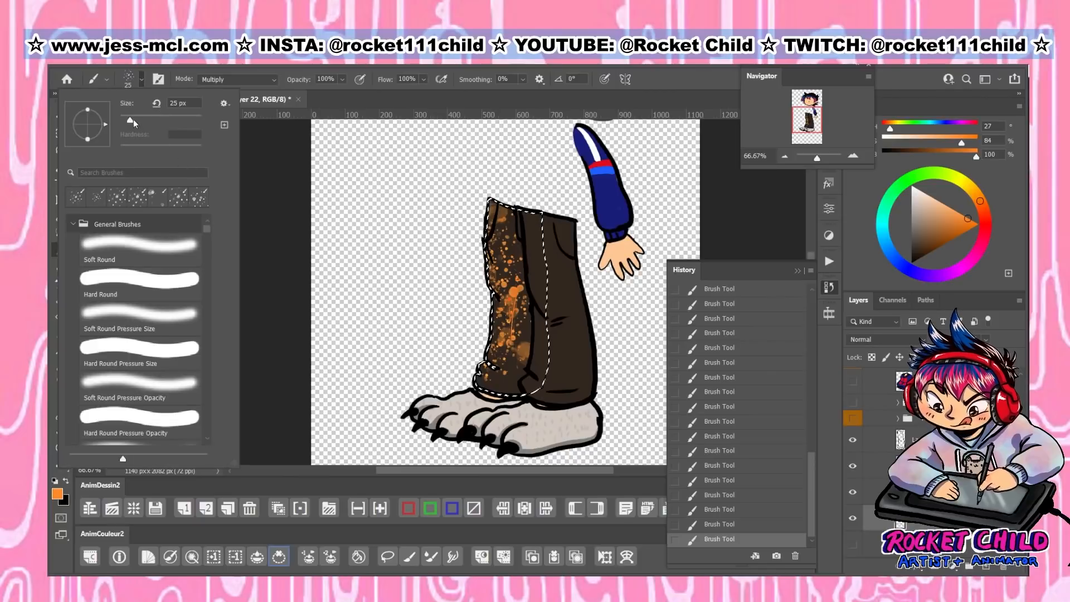
{"action": "left_click_drag", "start_coordinate": [133, 119], "coordinate": [135, 120]}
{"action": "left_click", "coordinate": [502, 320]}
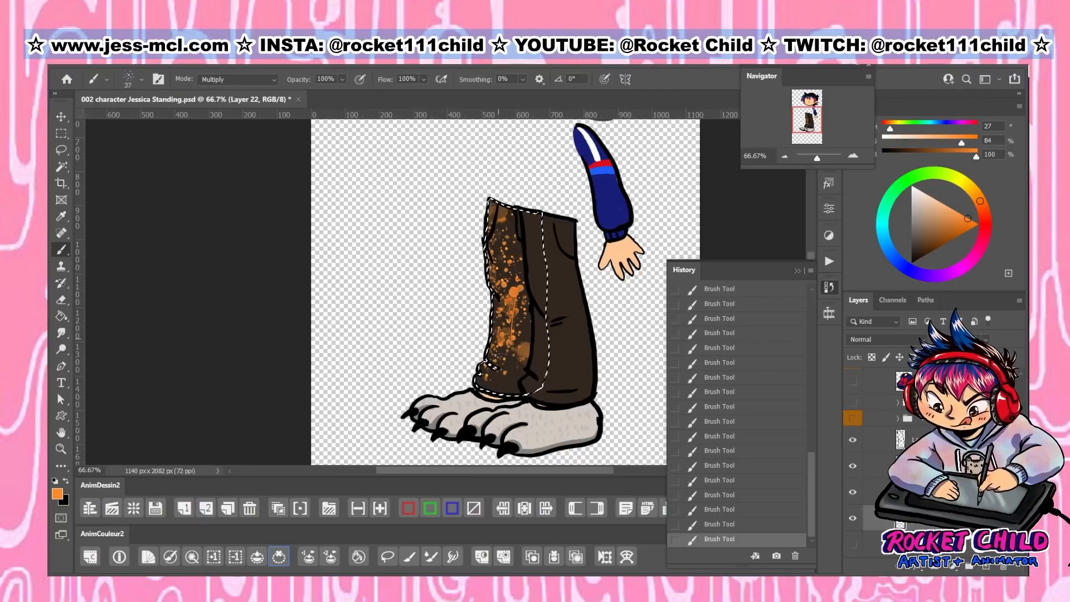
Finish the orange bristle marks on the selected back trouser leg and add pale cream bristle highlights over them at 37 px
{"action": "left_click_drag", "start_coordinate": [519, 365], "coordinate": [512, 380]}
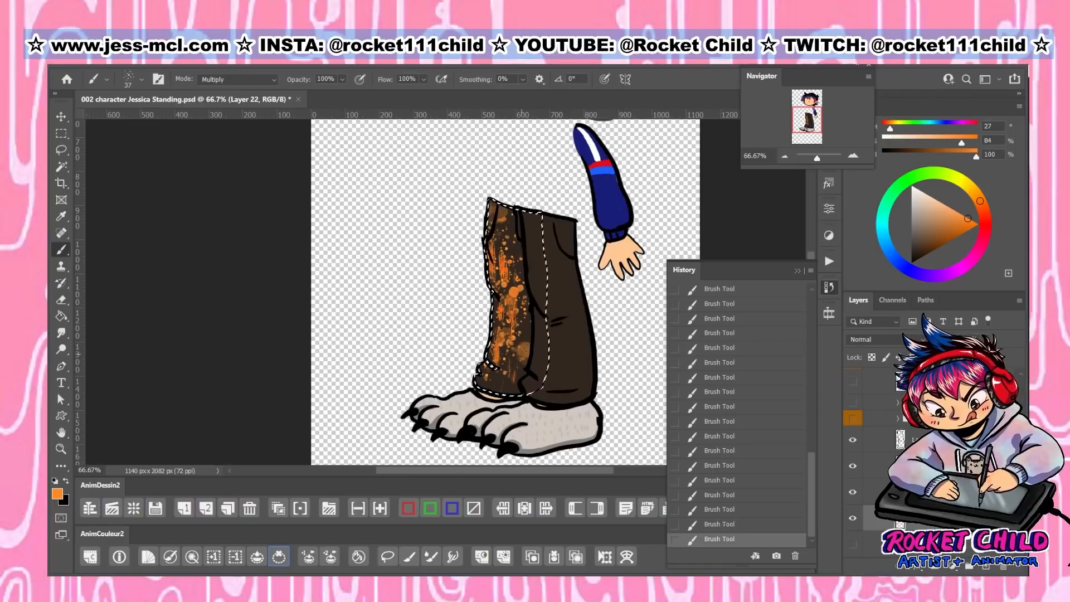
{"action": "left_click", "coordinate": [66, 481]}
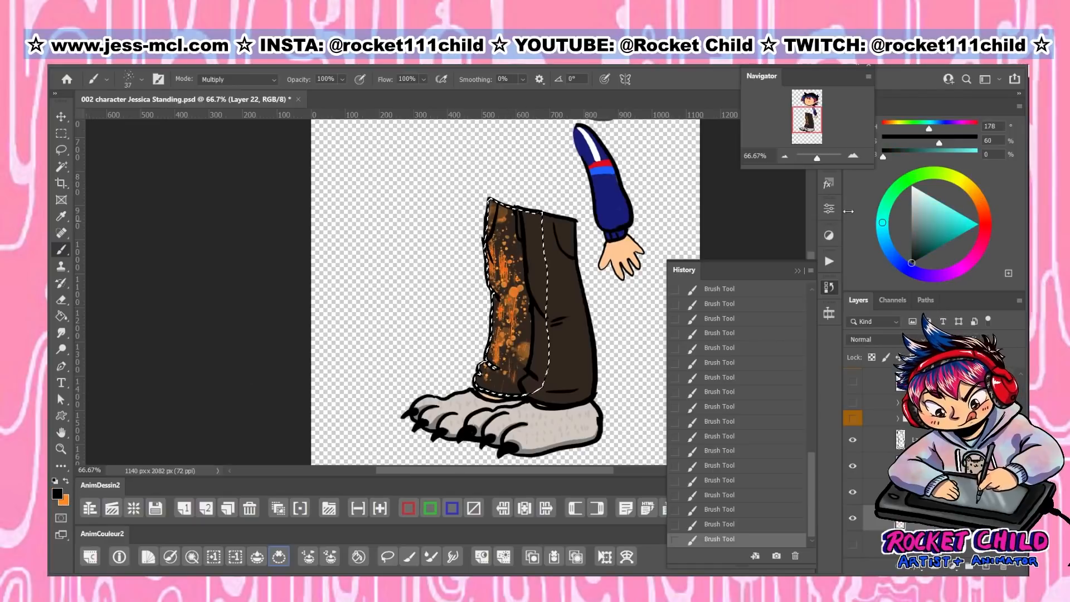
{"action": "mouse_move", "coordinate": [975, 194]}
{"action": "left_mouse_down"}
{"action": "mouse_move", "coordinate": [954, 205]}
{"action": "mouse_move", "coordinate": [925, 187]}
{"action": "left_mouse_up"}
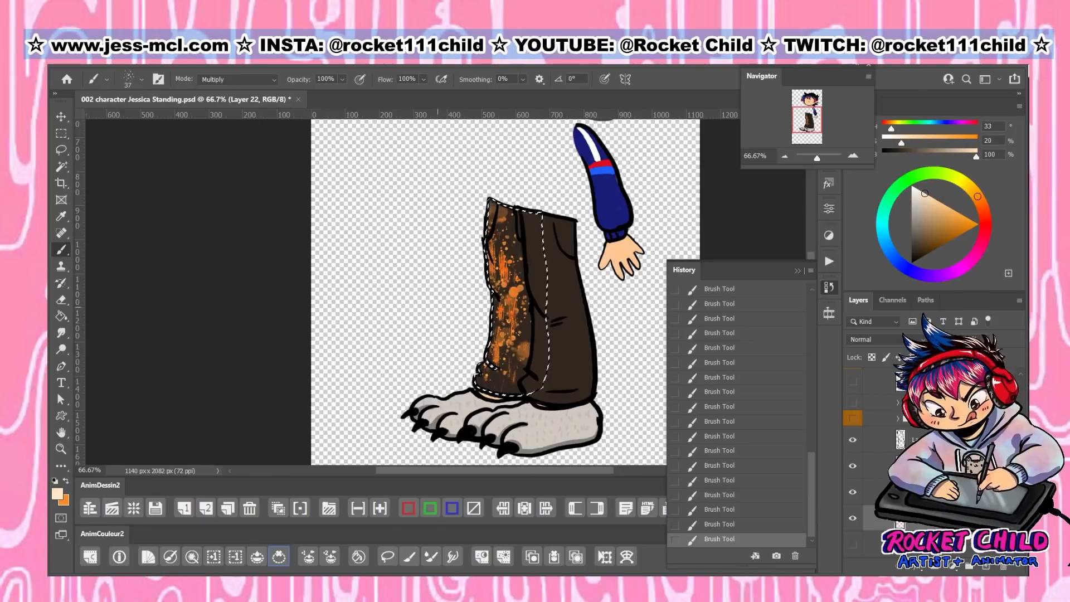
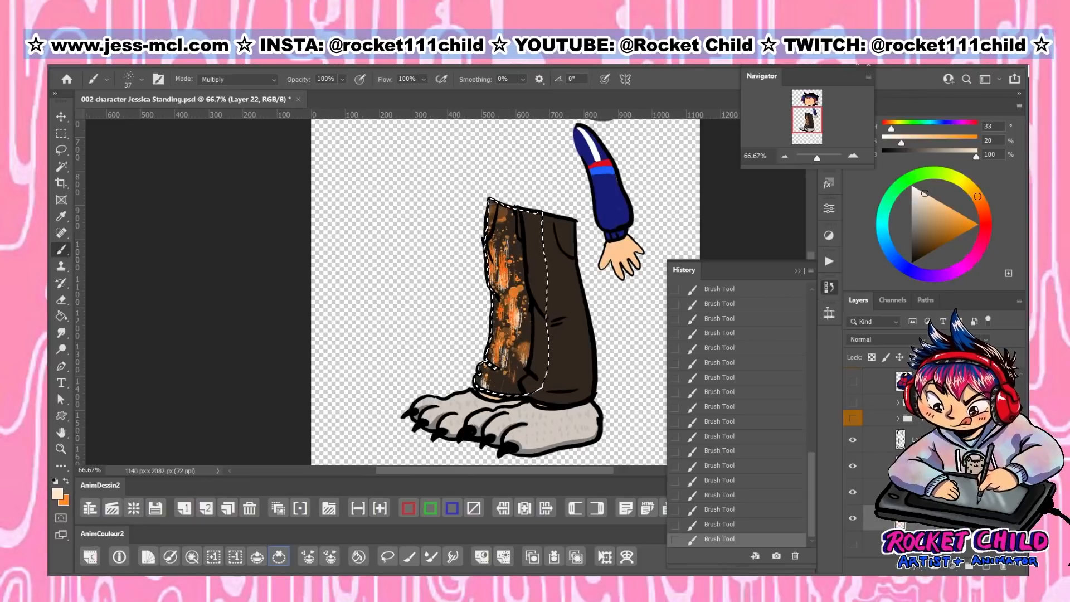
Delete the unneeded layer, add a new layer above the front trouser leg's fill, and load that leg's shape as the selection
{"action": "left_click", "coordinate": [958, 545]}
{"action": "left_click", "coordinate": [1004, 567]}
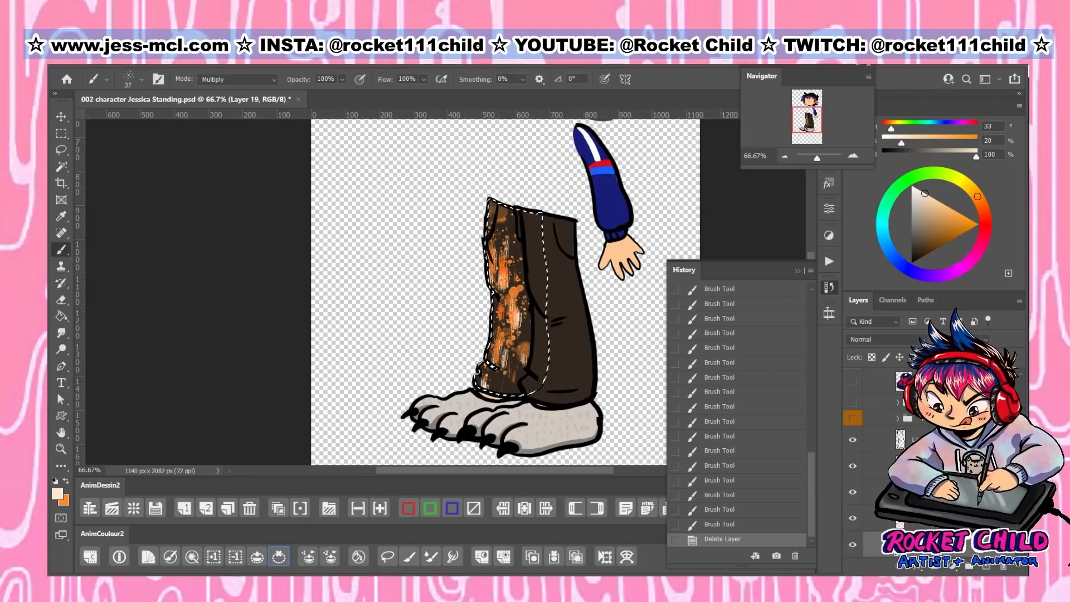
{"action": "left_click", "coordinate": [953, 492]}
{"action": "scroll", "coordinate": [953, 492], "scroll_direction": "down", "scroll_amount": 1}
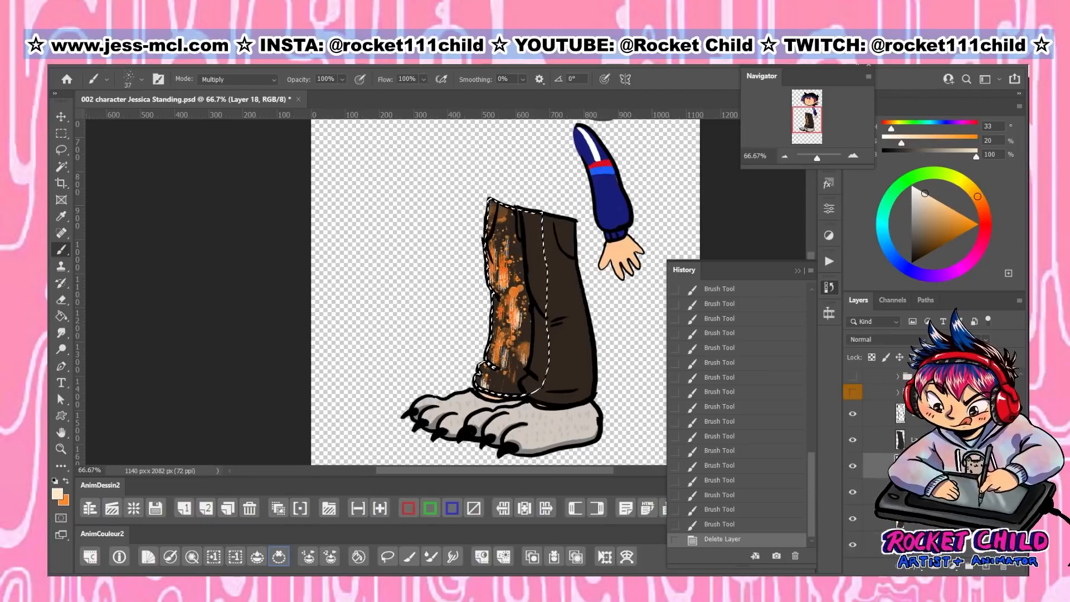
{"action": "left_click", "coordinate": [953, 440]}
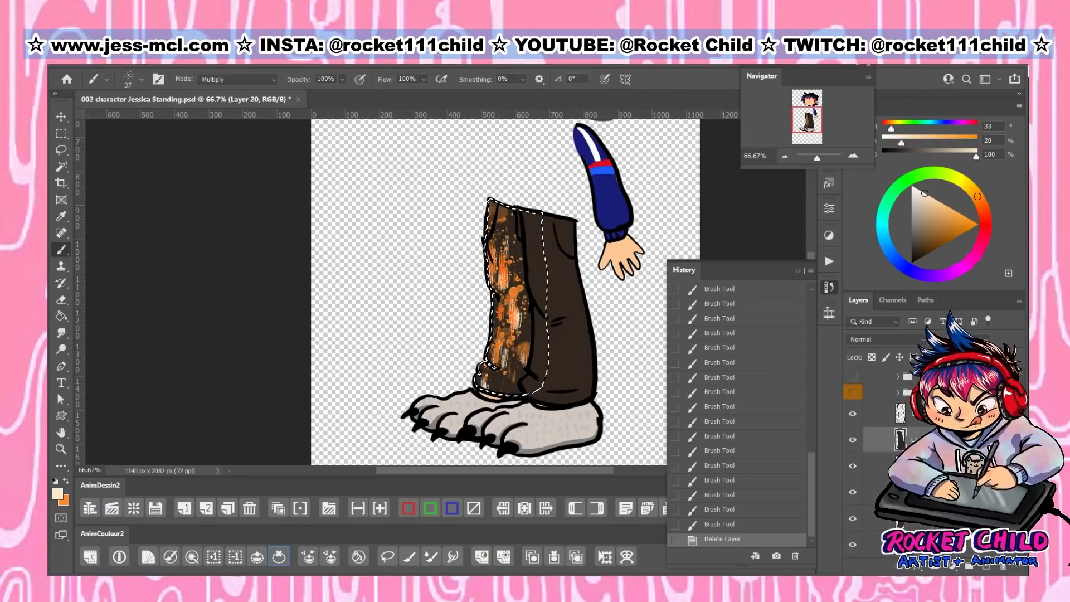
{"action": "left_click", "coordinate": [986, 567]}
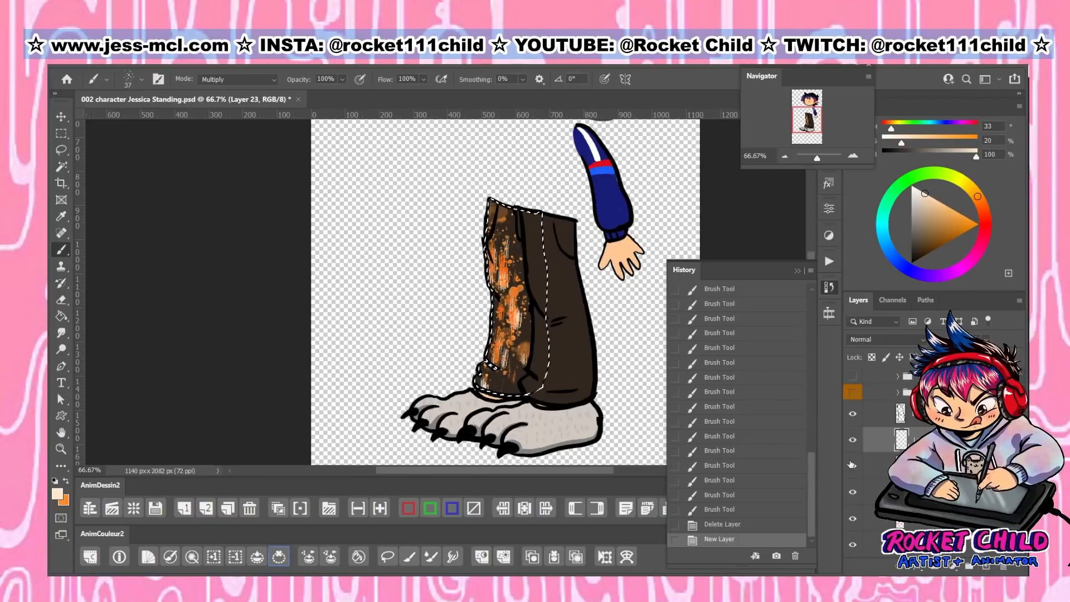
{"action": "left_click", "coordinate": [901, 466], "text": "ctrl"}
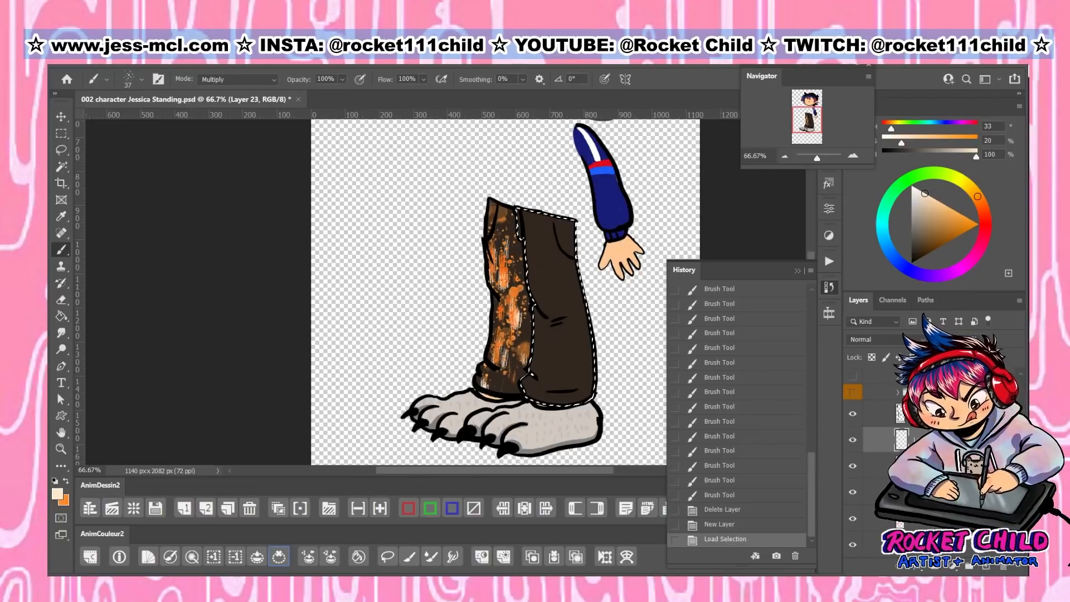
Spatter orange over the selected front trouser leg with Kyle's Real Watercolor Spatter Spread and Spatter Opaque brushes
{"action": "left_click", "coordinate": [67, 482]}
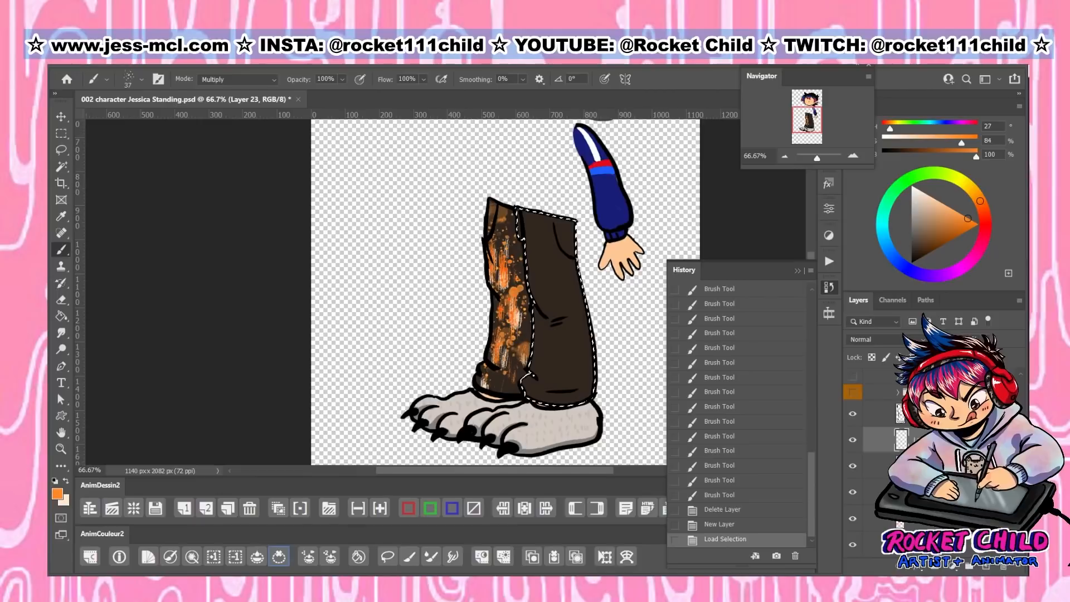
{"action": "left_click", "coordinate": [91, 81]}
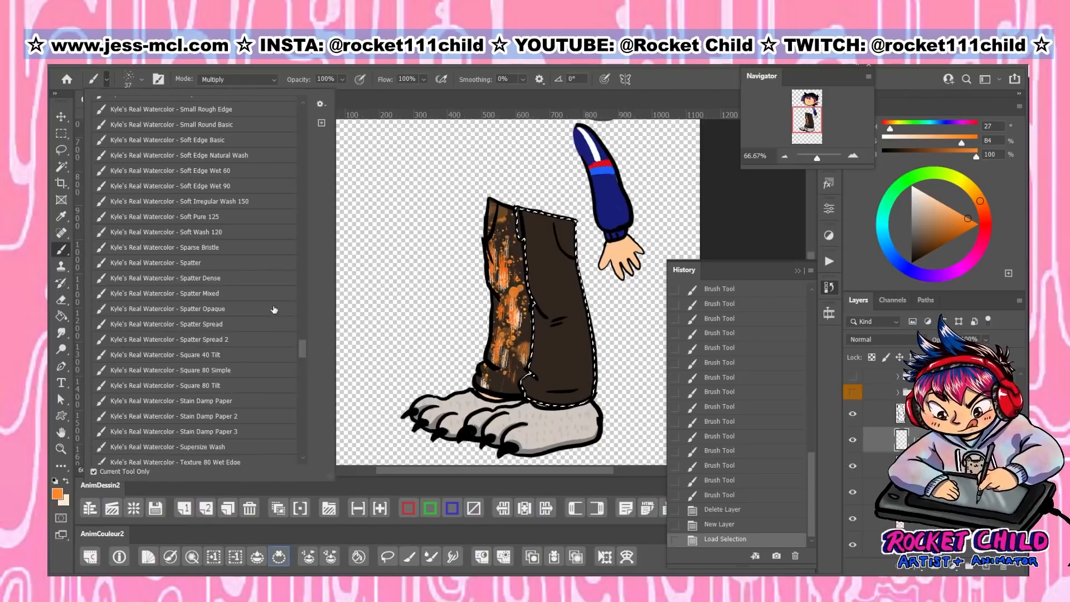
{"action": "left_click", "coordinate": [205, 327]}
{"action": "left_click_drag", "start_coordinate": [555, 307], "coordinate": [565, 374]}
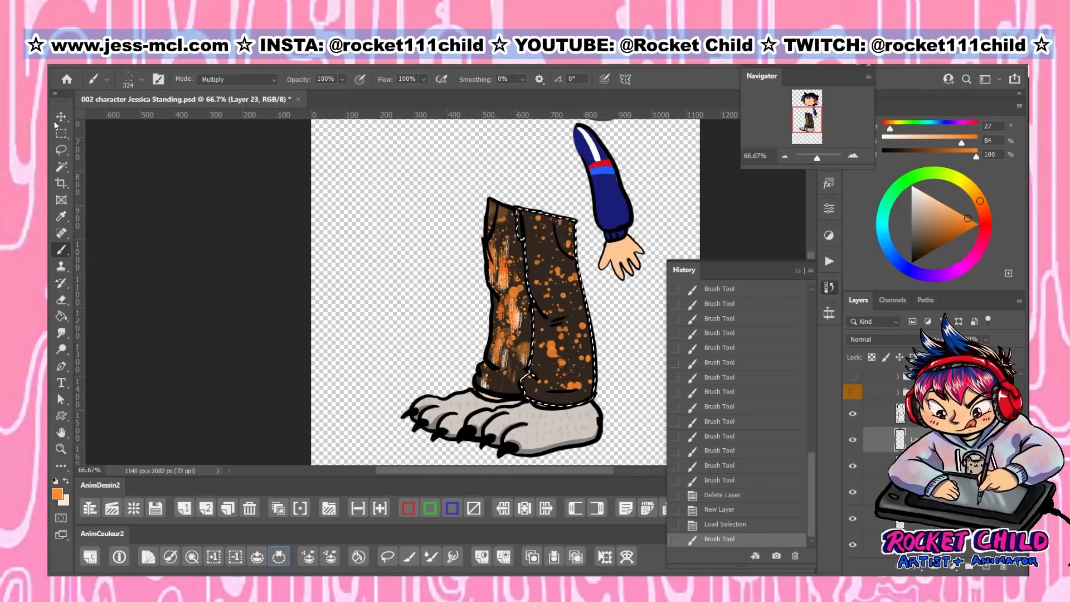
{"action": "left_click", "coordinate": [107, 81]}
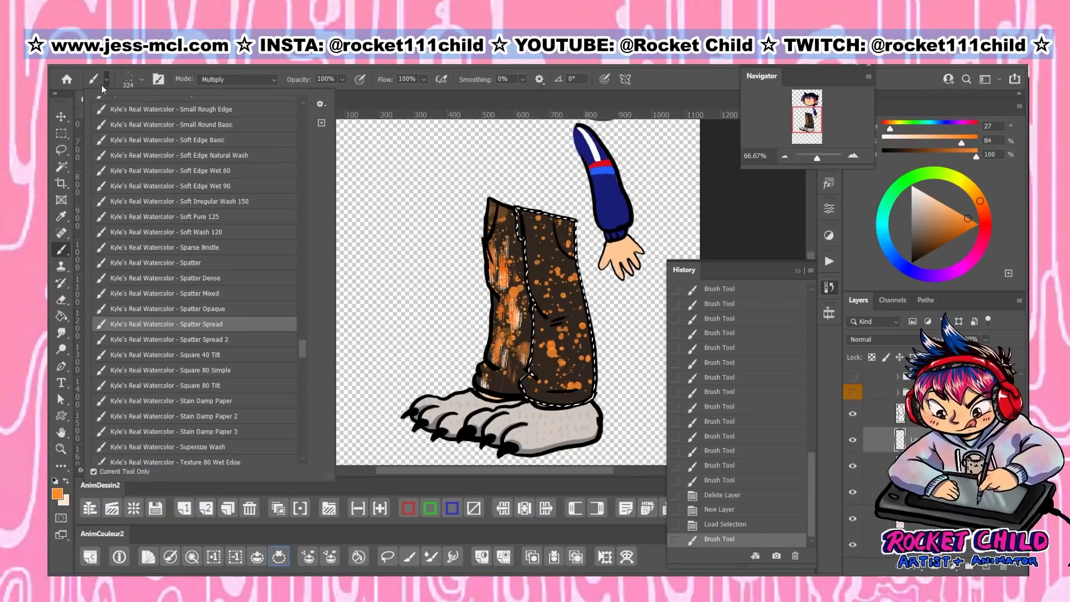
{"action": "left_click", "coordinate": [174, 309]}
{"action": "left_click", "coordinate": [553, 288]}
{"action": "left_click_drag", "start_coordinate": [527, 337], "coordinate": [541, 344]}
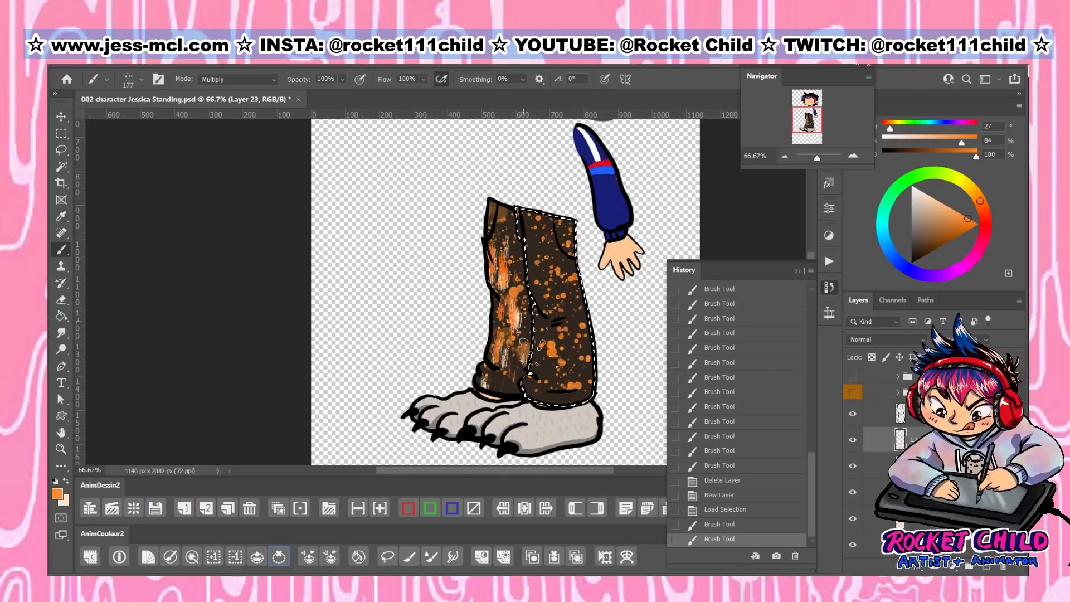
Dab a yellower orange with hue 32 onto the front trouser leg using the Spatter Dense brush at 300 px
{"action": "left_click", "coordinate": [107, 80]}
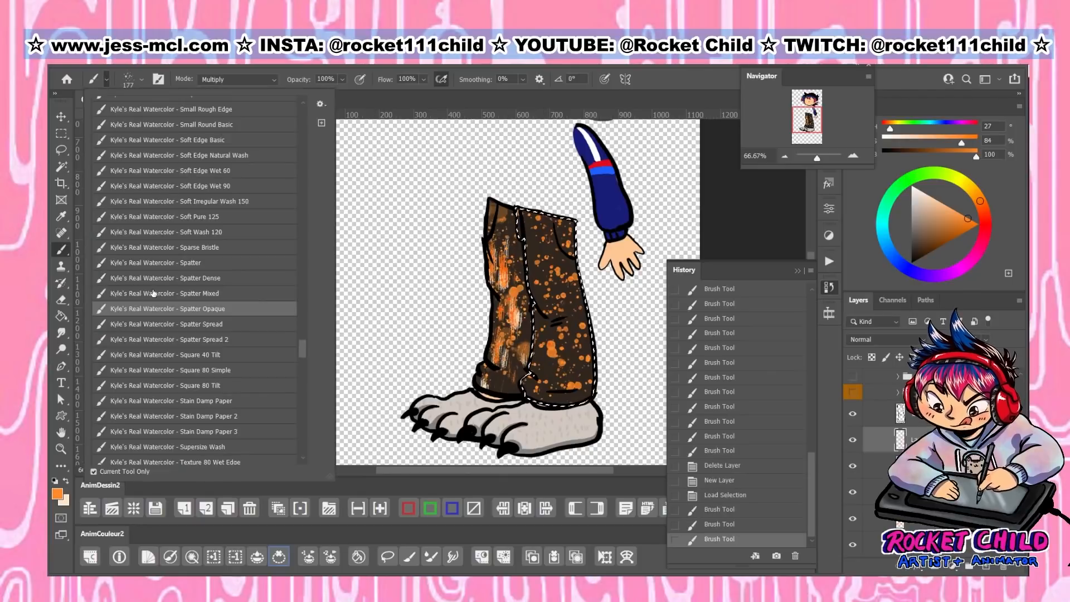
{"action": "left_click", "coordinate": [152, 293]}
{"action": "left_click", "coordinate": [172, 278]}
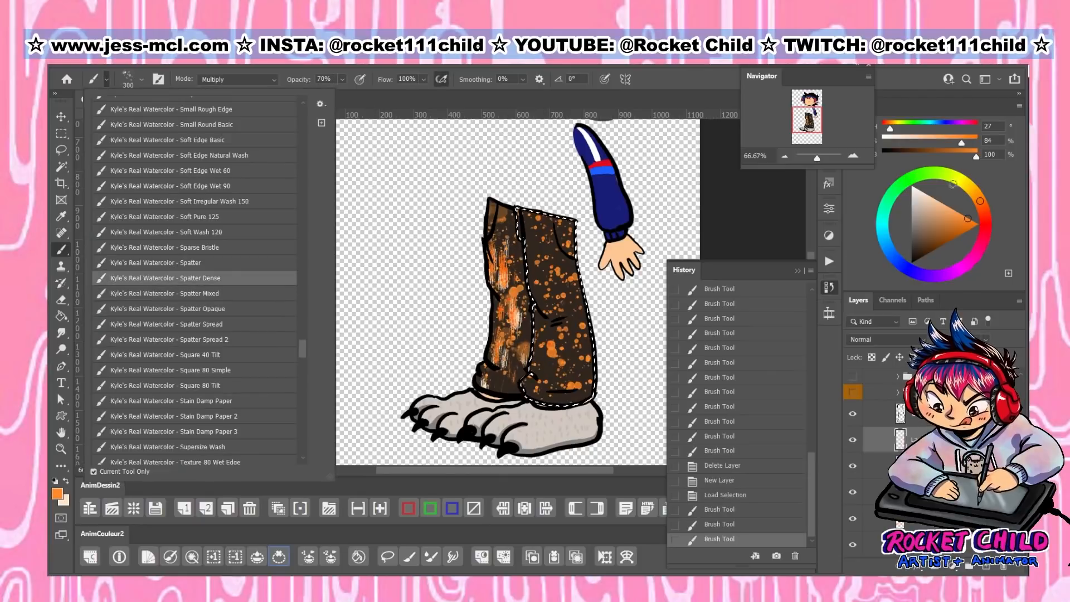
{"action": "left_click", "coordinate": [976, 193]}
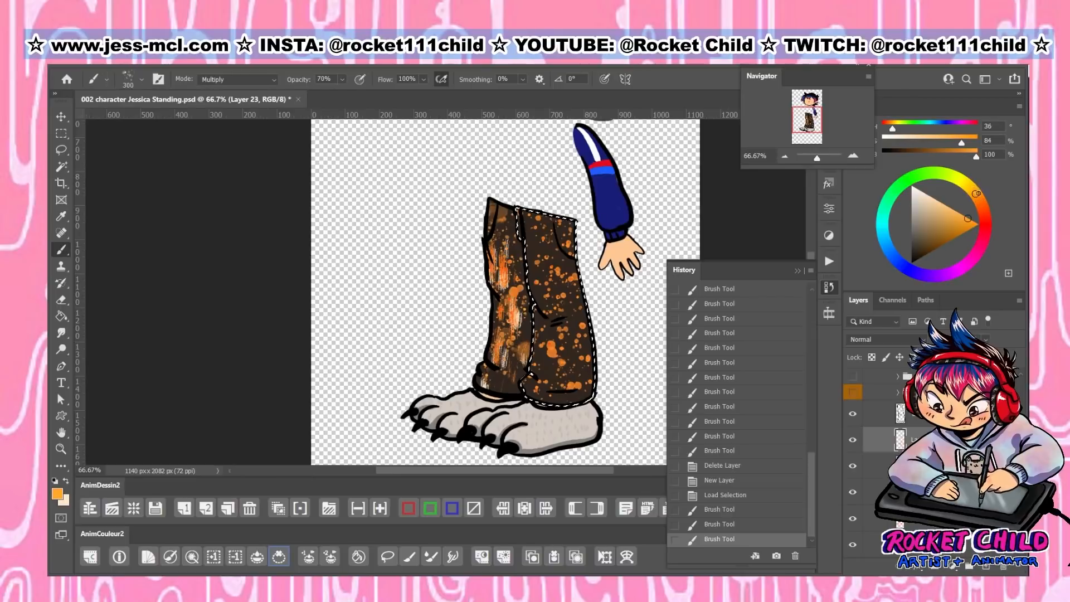
{"action": "left_click", "coordinate": [978, 197]}
{"action": "left_click", "coordinate": [549, 274]}
{"action": "left_click", "coordinate": [574, 367]}
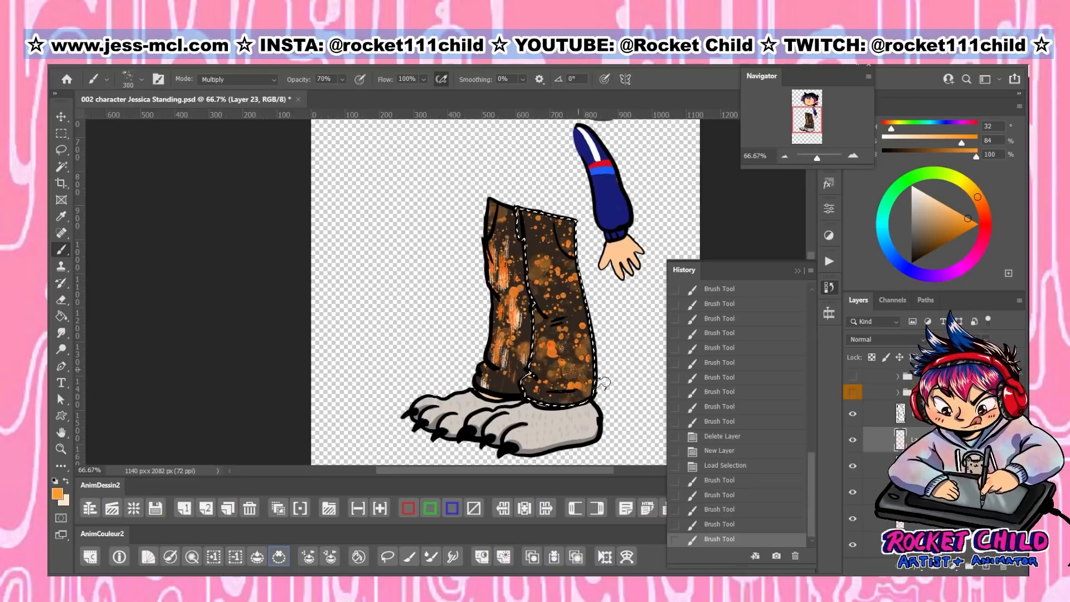
{"action": "left_click", "coordinate": [571, 365]}
{"action": "left_click", "coordinate": [165, 266]}
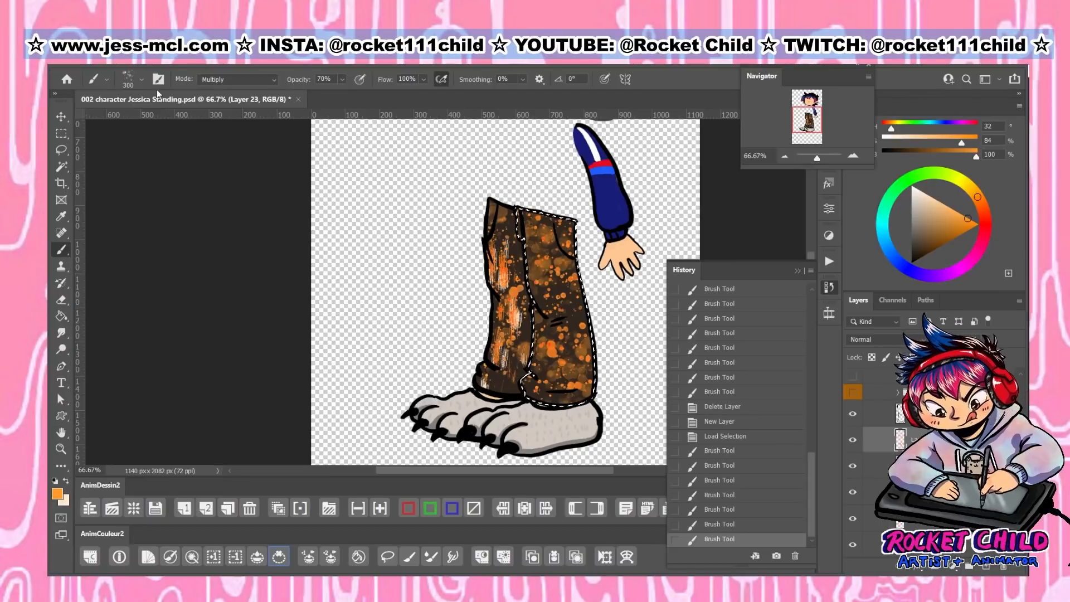
Paint orange Sparse Bristle strokes at 128 px down the front trouser leg from thigh to cuff
{"action": "left_click", "coordinate": [91, 79]}
{"action": "left_click", "coordinate": [174, 248]}
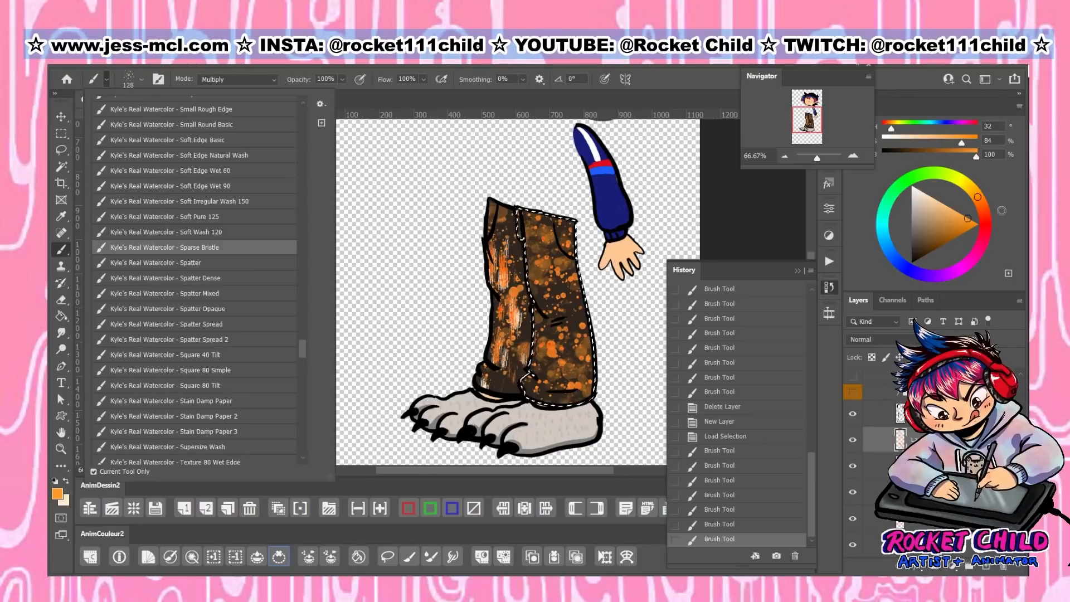
{"action": "left_click_drag", "start_coordinate": [541, 262], "coordinate": [545, 299]}
{"action": "left_click_drag", "start_coordinate": [553, 268], "coordinate": [566, 307]}
{"action": "left_click_drag", "start_coordinate": [555, 321], "coordinate": [564, 357]}
{"action": "mouse_move", "coordinate": [571, 326]}
{"action": "left_mouse_down"}
{"action": "mouse_move", "coordinate": [572, 356]}
{"action": "mouse_move", "coordinate": [546, 397]}
{"action": "left_mouse_up"}
{"action": "left_click_drag", "start_coordinate": [556, 370], "coordinate": [556, 397]}
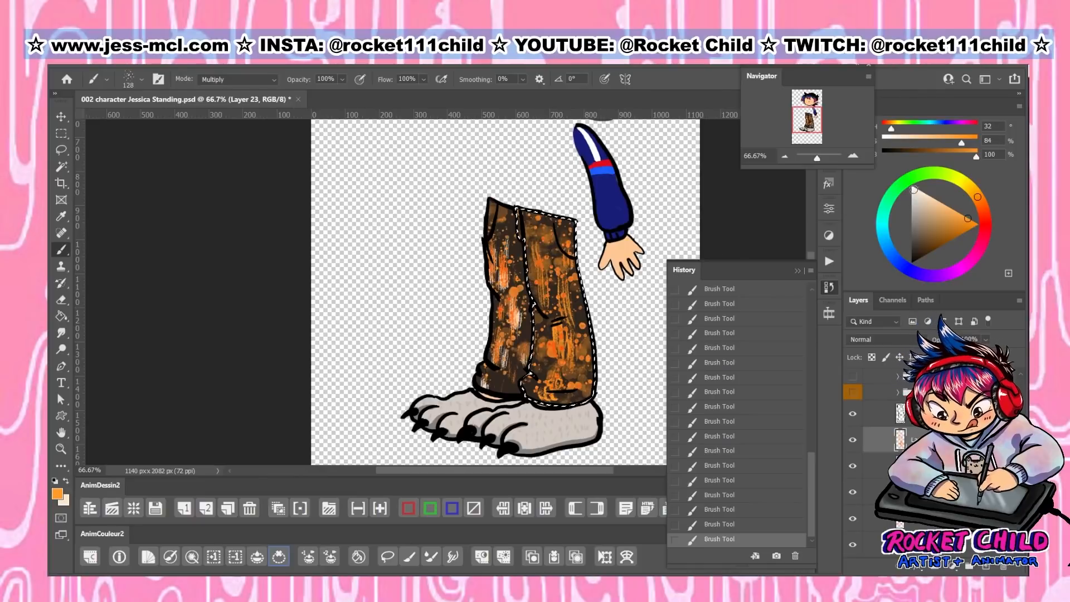
Add pale orange highlights at 30% saturation to the front leg with the Sparse Bristle and Spatter brushes, and clear the selection
{"action": "left_click", "coordinate": [932, 196]}
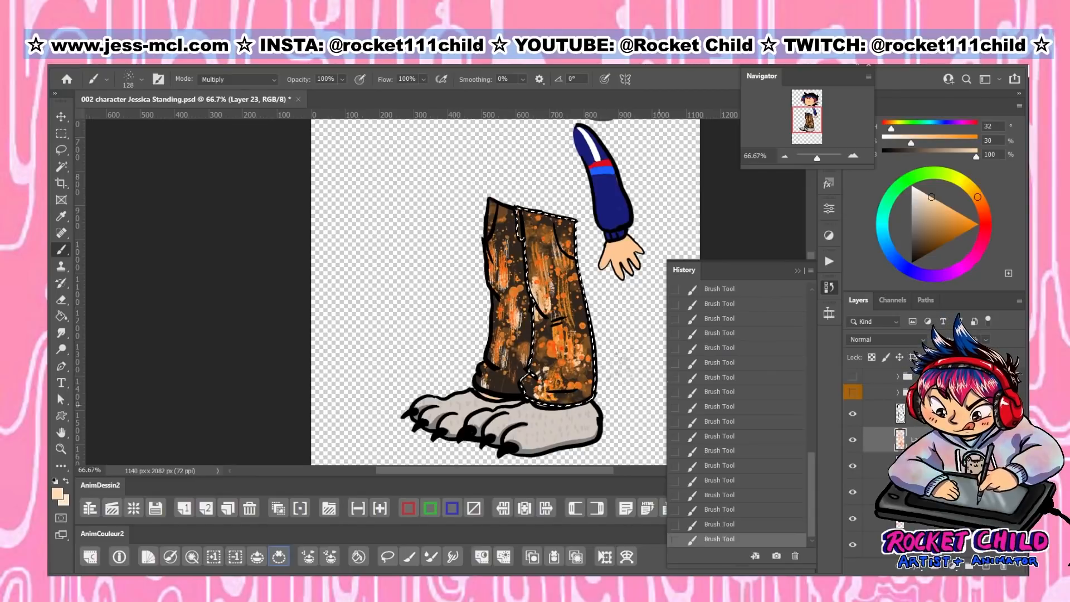
{"action": "left_click_drag", "start_coordinate": [563, 362], "coordinate": [557, 380]}
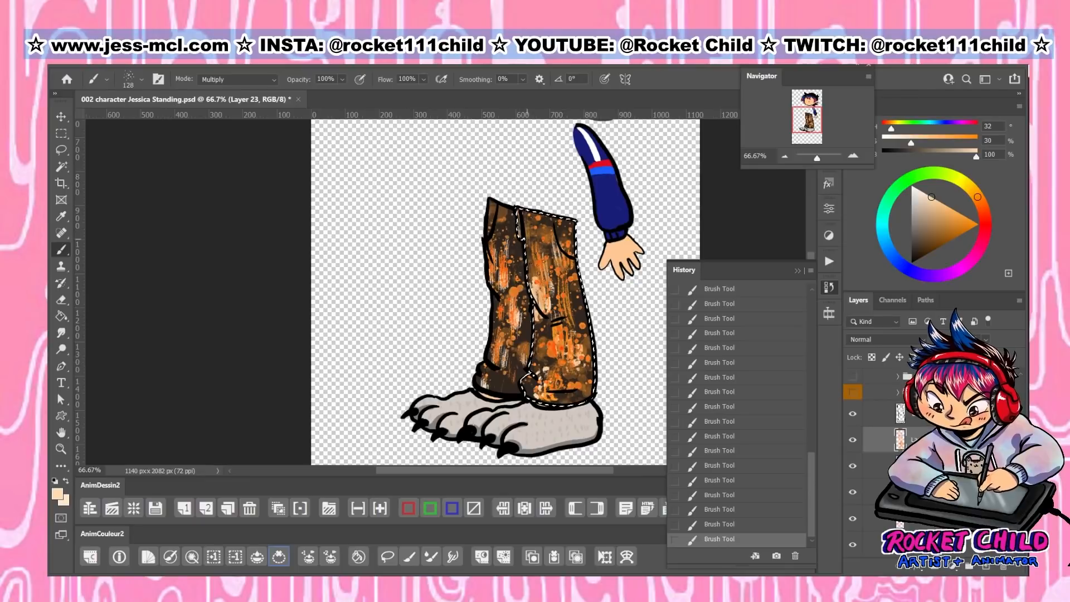
{"action": "left_click", "coordinate": [106, 79]}
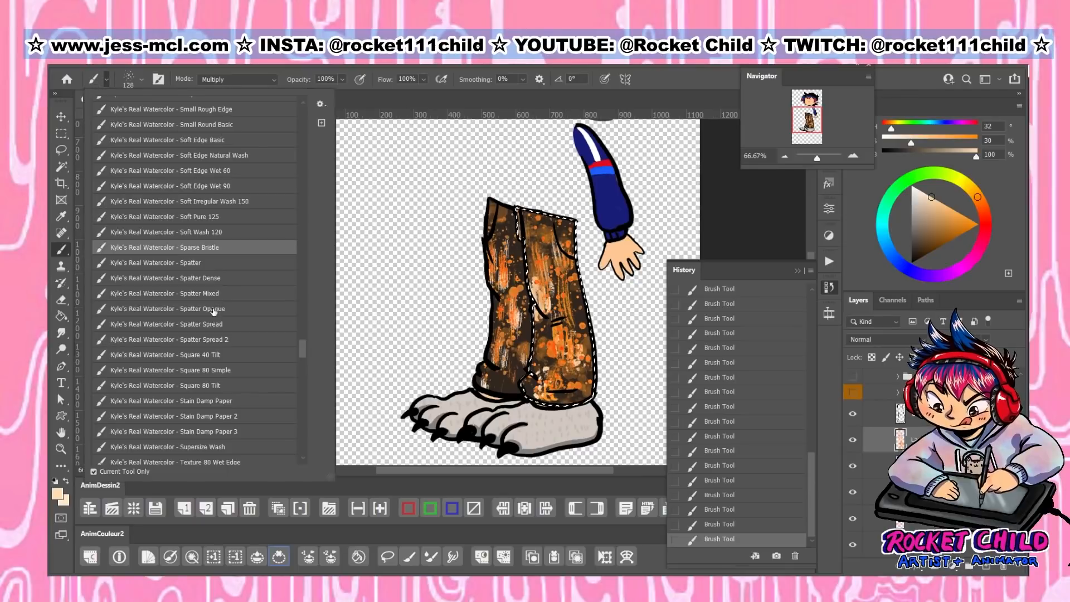
{"action": "left_click", "coordinate": [224, 275]}
{"action": "left_click", "coordinate": [225, 265]}
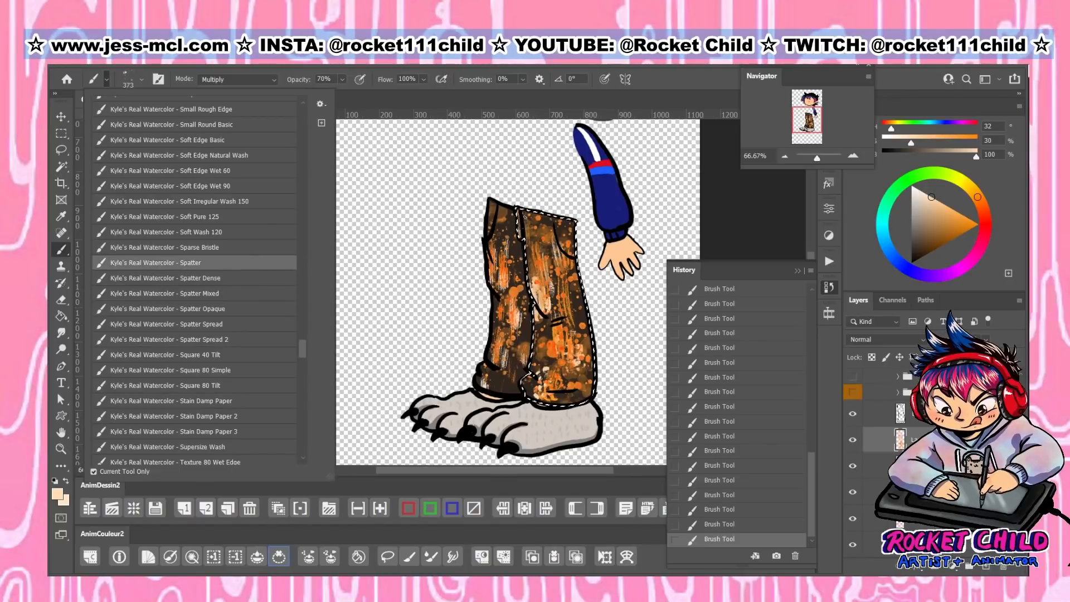
{"action": "left_click", "coordinate": [552, 225]}
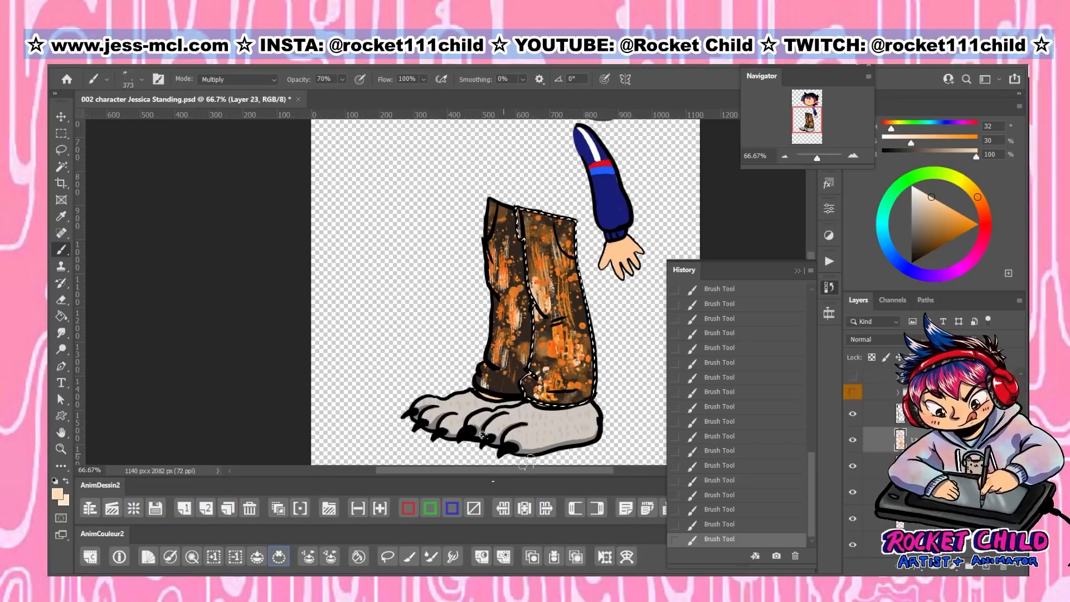
{"action": "key", "text": "ctrl+d"}
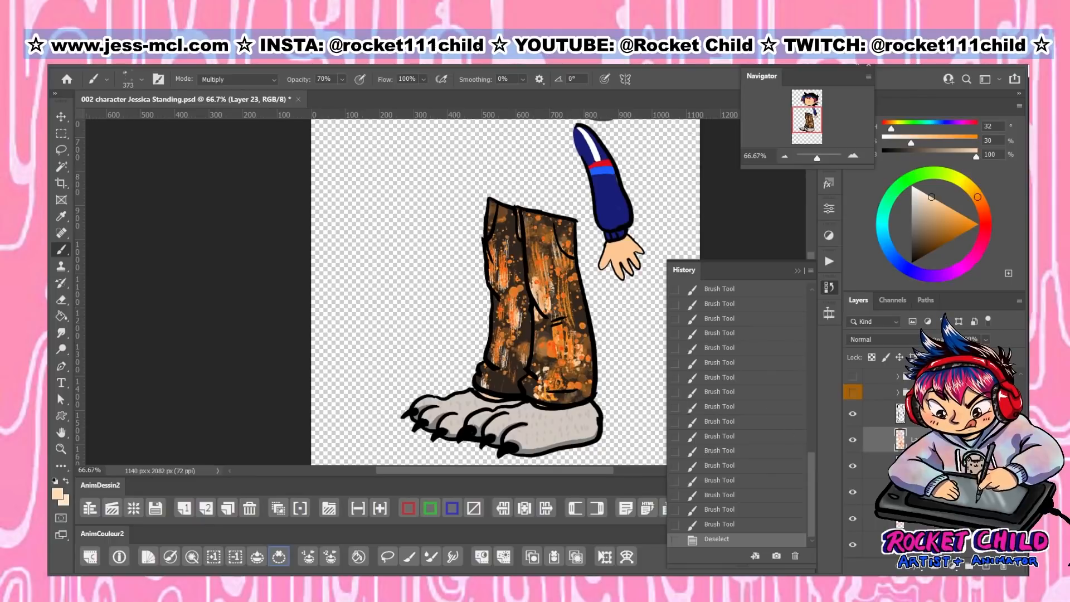
Add a new layer and set up the Amazing Cartoon Nib 1 brush at 25 px in light orange with 56% saturation
{"action": "left_click", "coordinate": [987, 568]}
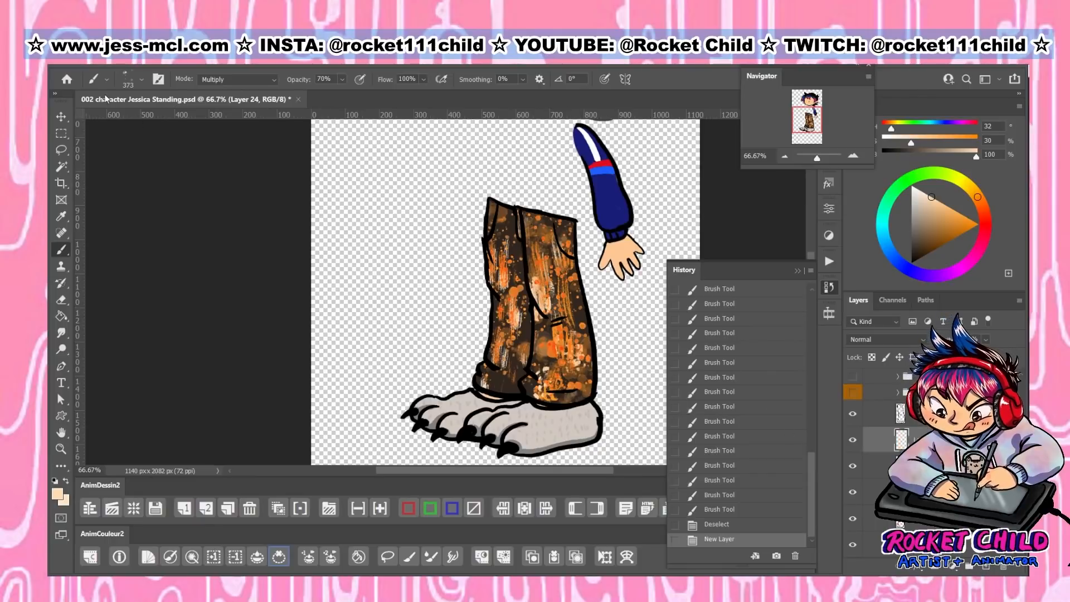
{"action": "left_click", "coordinate": [91, 81]}
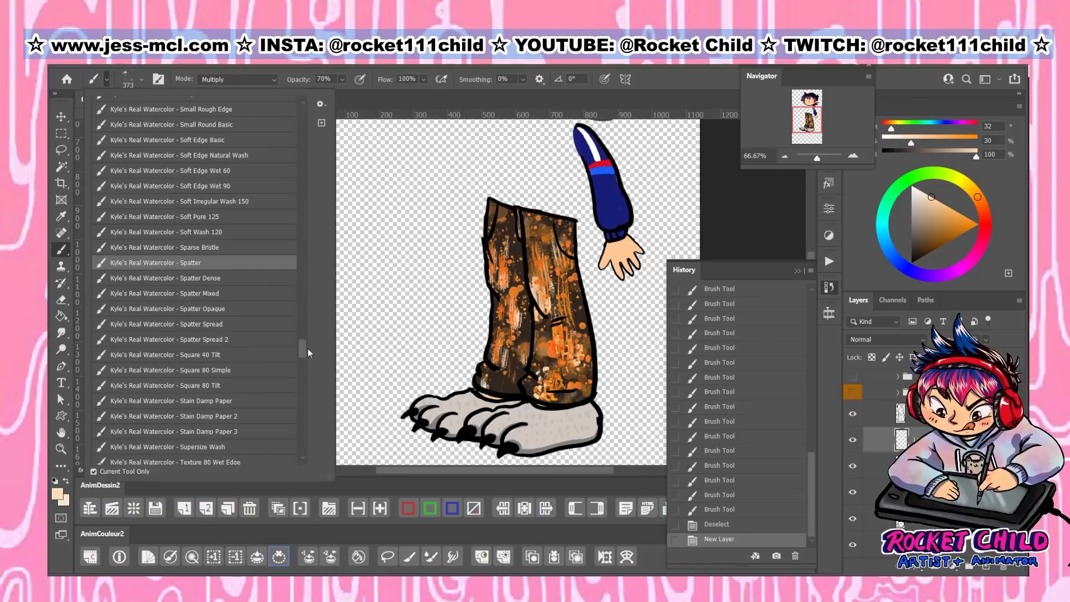
{"action": "mouse_move", "coordinate": [307, 350]}
{"action": "left_mouse_down"}
{"action": "mouse_move", "coordinate": [322, 129]}
{"action": "mouse_move", "coordinate": [321, 205]}
{"action": "mouse_move", "coordinate": [262, 201]}
{"action": "left_mouse_up"}
{"action": "left_click", "coordinate": [208, 199]}
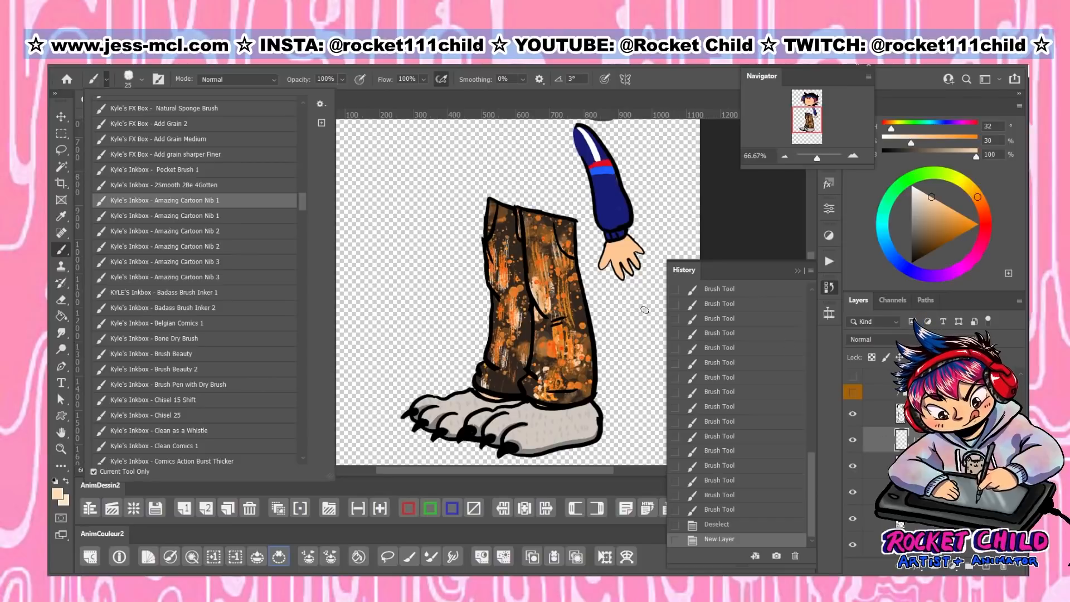
{"action": "left_click", "coordinate": [852, 414]}
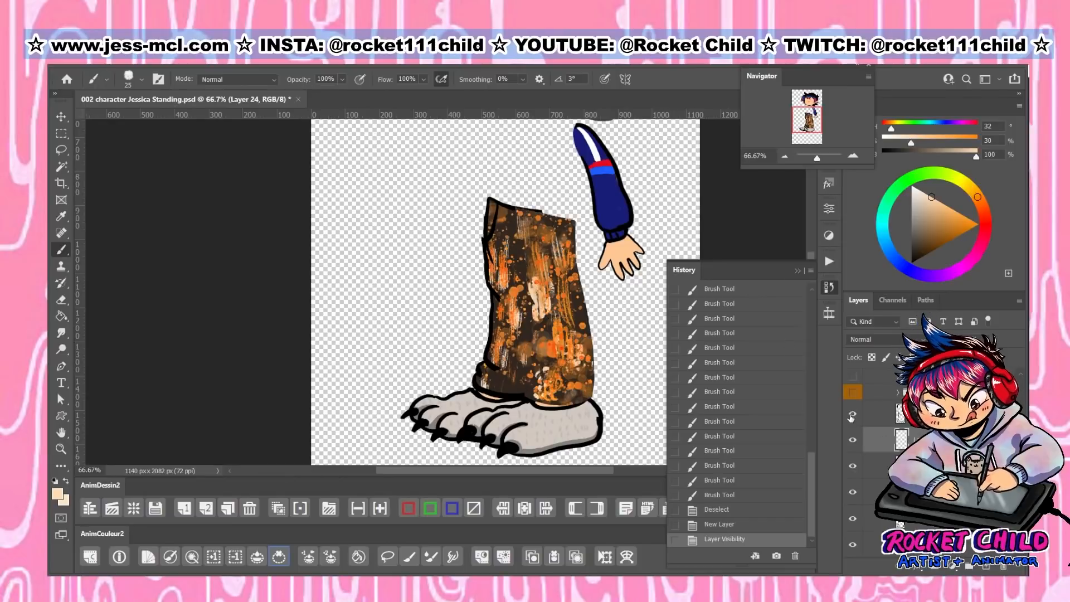
{"action": "left_click", "coordinate": [852, 415]}
{"action": "left_click", "coordinate": [950, 207]}
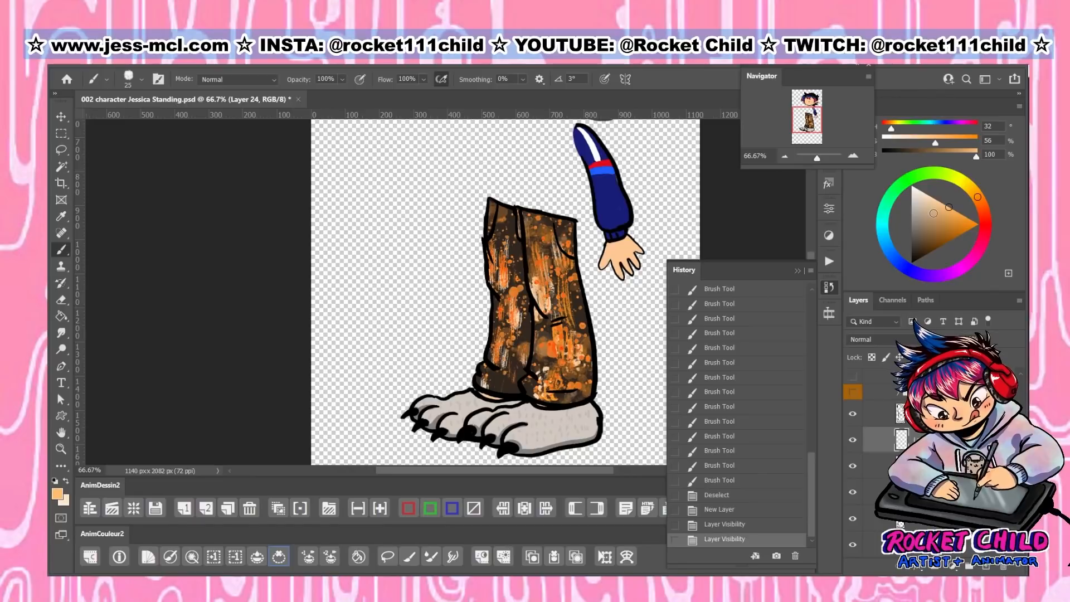
Draw light orange highlight lines along the front trouser leg's pocket edge, inner seam and knee crease
{"action": "scroll", "coordinate": [578, 218], "scroll_direction": "up", "scroll_amount": 3}
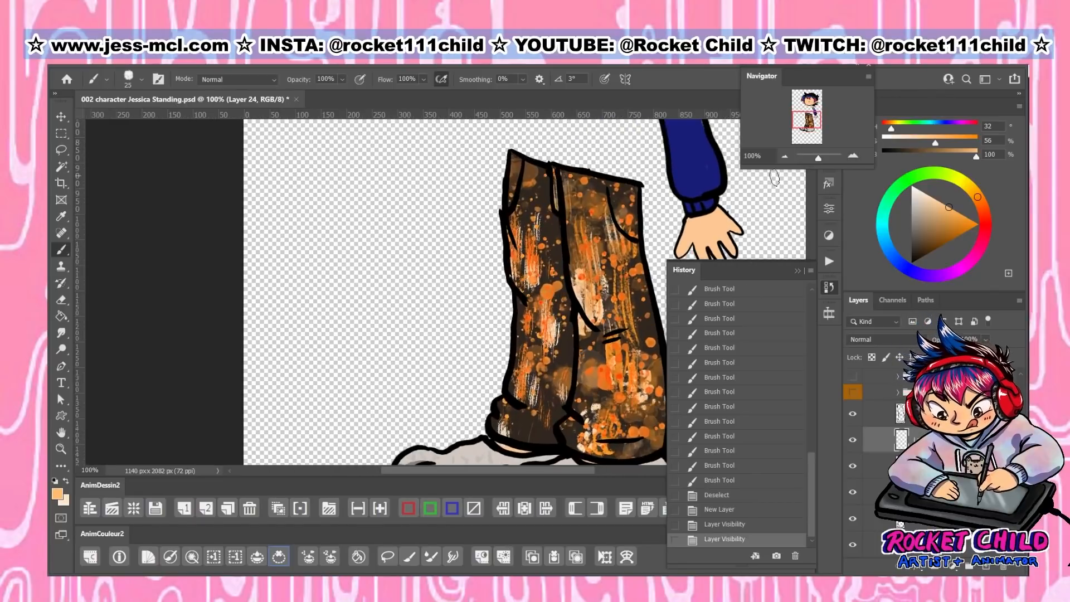
{"action": "left_click_drag", "start_coordinate": [538, 224], "coordinate": [560, 270]}
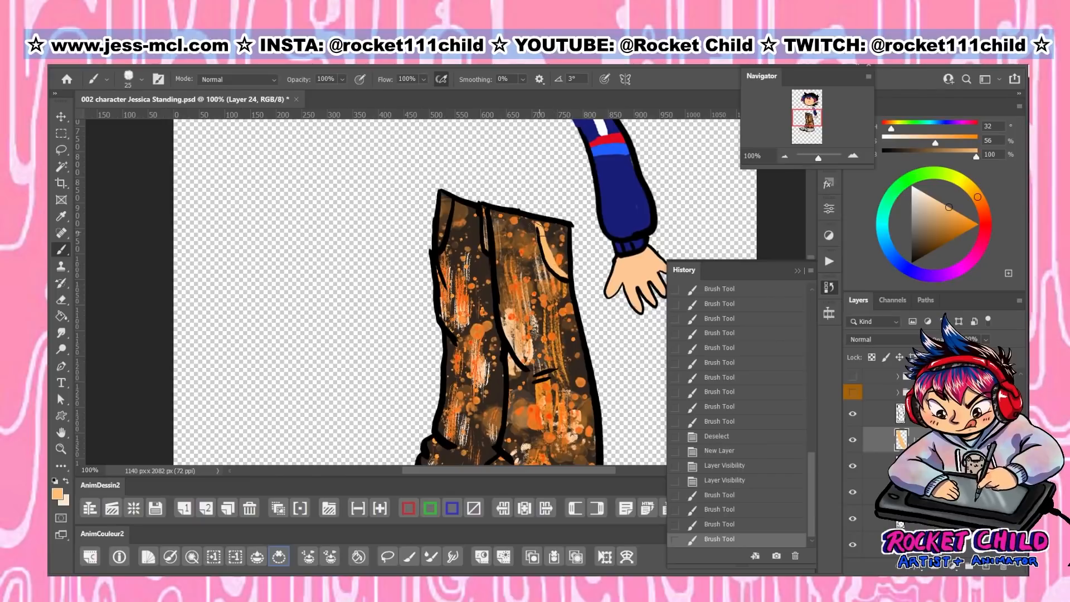
{"action": "left_click_drag", "start_coordinate": [538, 229], "coordinate": [544, 239]}
{"action": "mouse_move", "coordinate": [536, 210]}
{"action": "left_mouse_down"}
{"action": "mouse_move", "coordinate": [486, 233]}
{"action": "mouse_move", "coordinate": [480, 209]}
{"action": "mouse_move", "coordinate": [495, 231]}
{"action": "left_mouse_up"}
{"action": "mouse_move", "coordinate": [493, 219]}
{"action": "left_mouse_down"}
{"action": "mouse_move", "coordinate": [508, 339]}
{"action": "mouse_move", "coordinate": [501, 322]}
{"action": "mouse_move", "coordinate": [526, 362]}
{"action": "mouse_move", "coordinate": [510, 339]}
{"action": "mouse_move", "coordinate": [523, 359]}
{"action": "left_mouse_up"}
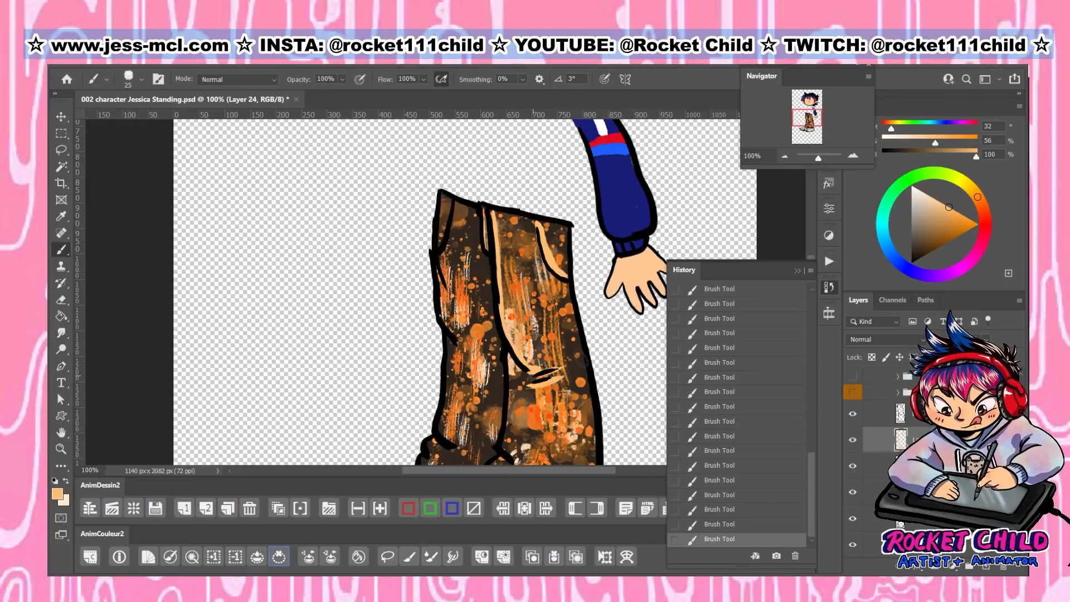
Draw light orange highlight lines around the front trouser leg's cuff and up its lower inner seam
{"action": "left_click_drag", "start_coordinate": [807, 118], "coordinate": [805, 122]}
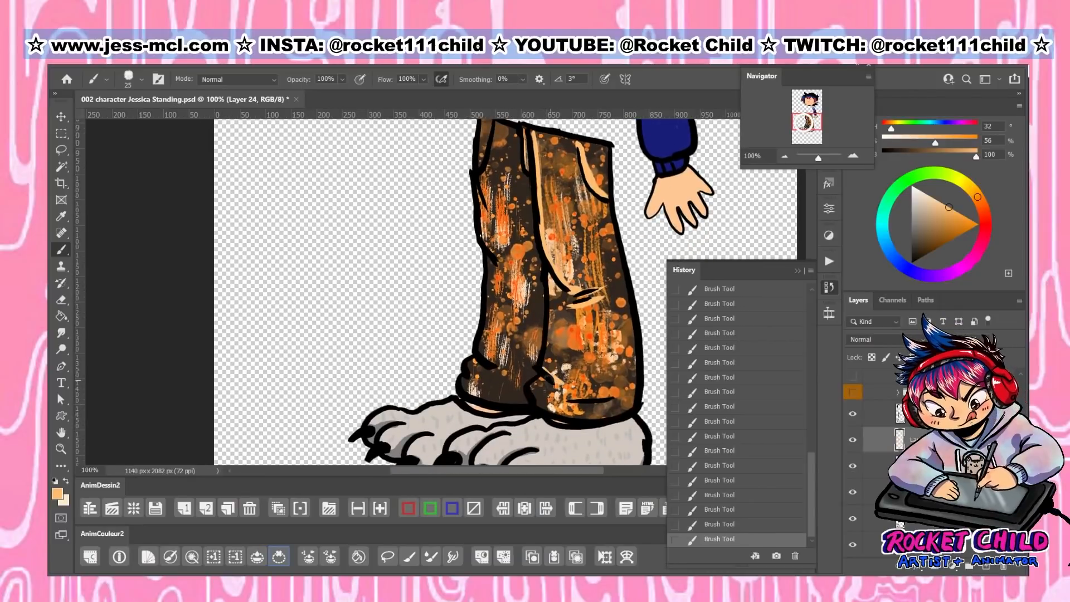
{"action": "mouse_move", "coordinate": [541, 381]}
{"action": "left_mouse_down"}
{"action": "mouse_move", "coordinate": [537, 402]}
{"action": "mouse_move", "coordinate": [537, 391]}
{"action": "left_mouse_up"}
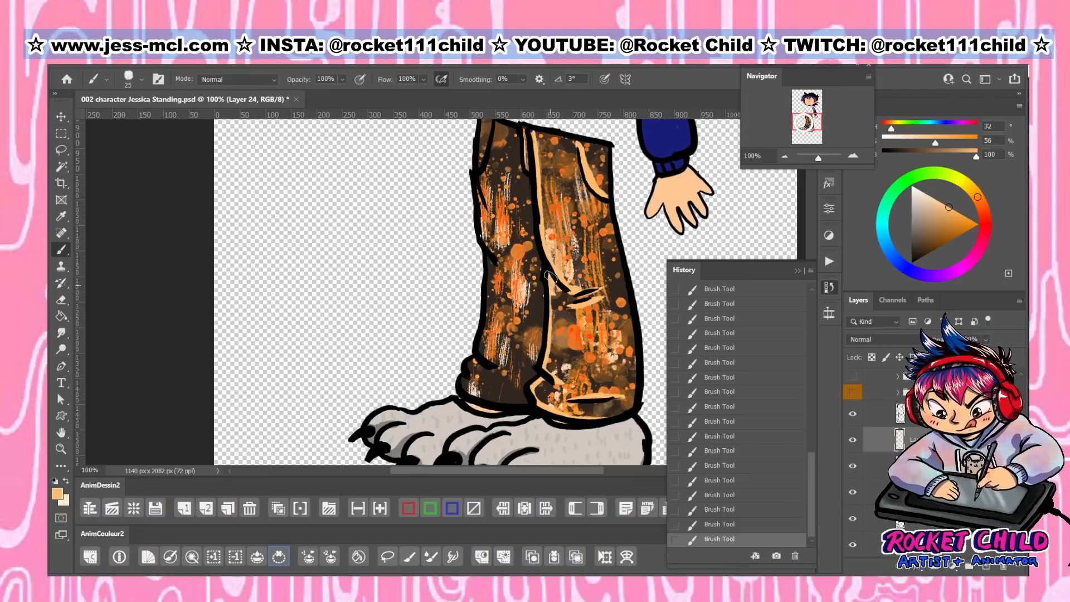
{"action": "left_click_drag", "start_coordinate": [550, 279], "coordinate": [545, 340]}
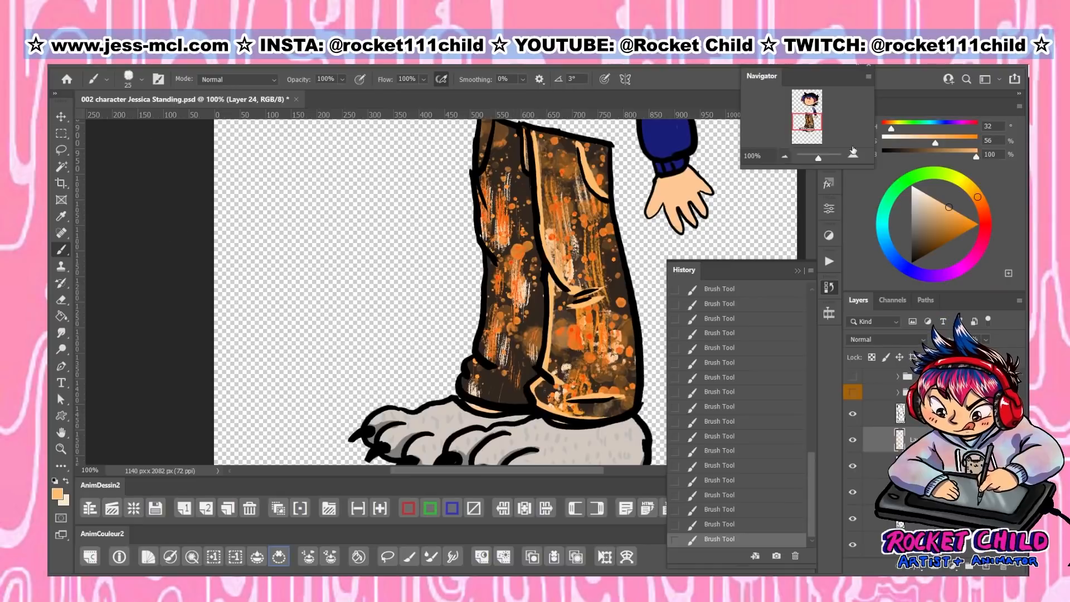
Adjust the front leg's highlight layer with Hue/Saturation at hue -2, saturation +80 and lightness -22
{"action": "left_click", "coordinate": [787, 156]}
{"action": "left_click", "coordinate": [786, 156]}
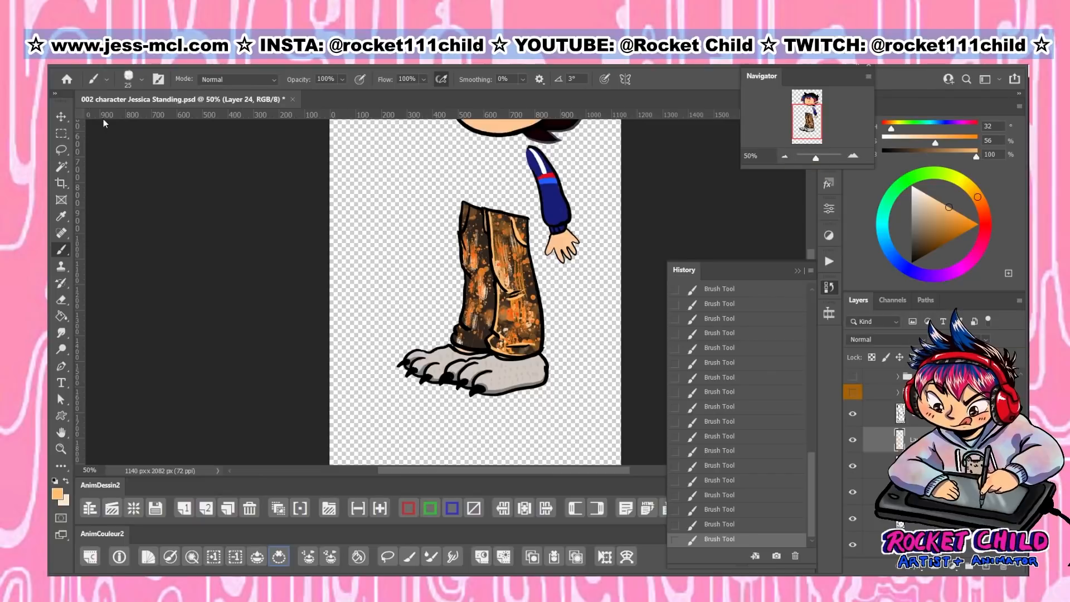
{"action": "left_click", "coordinate": [119, 56]}
{"action": "mouse_move", "coordinate": [132, 93]}
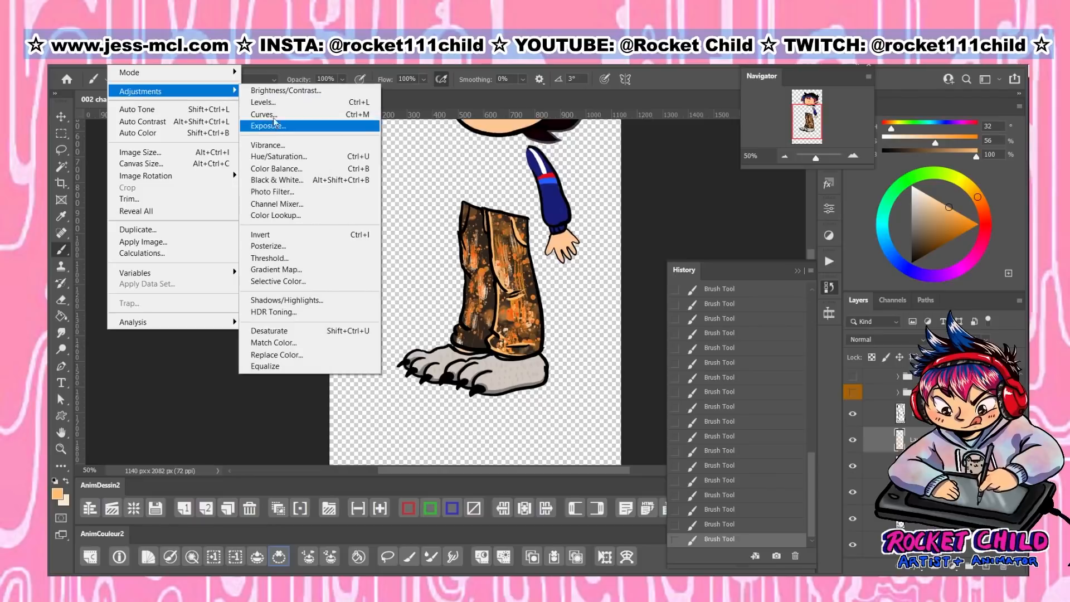
{"action": "left_click", "coordinate": [274, 157]}
{"action": "left_click_drag", "start_coordinate": [796, 293], "coordinate": [858, 326]}
{"action": "left_click_drag", "start_coordinate": [808, 360], "coordinate": [794, 360]}
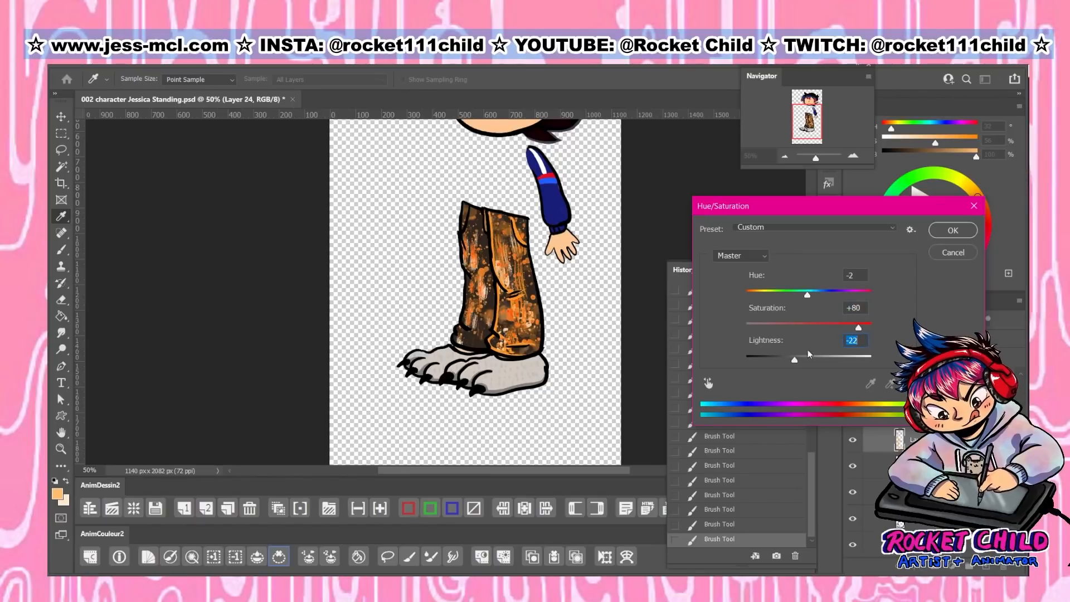
{"action": "left_click", "coordinate": [953, 230]}
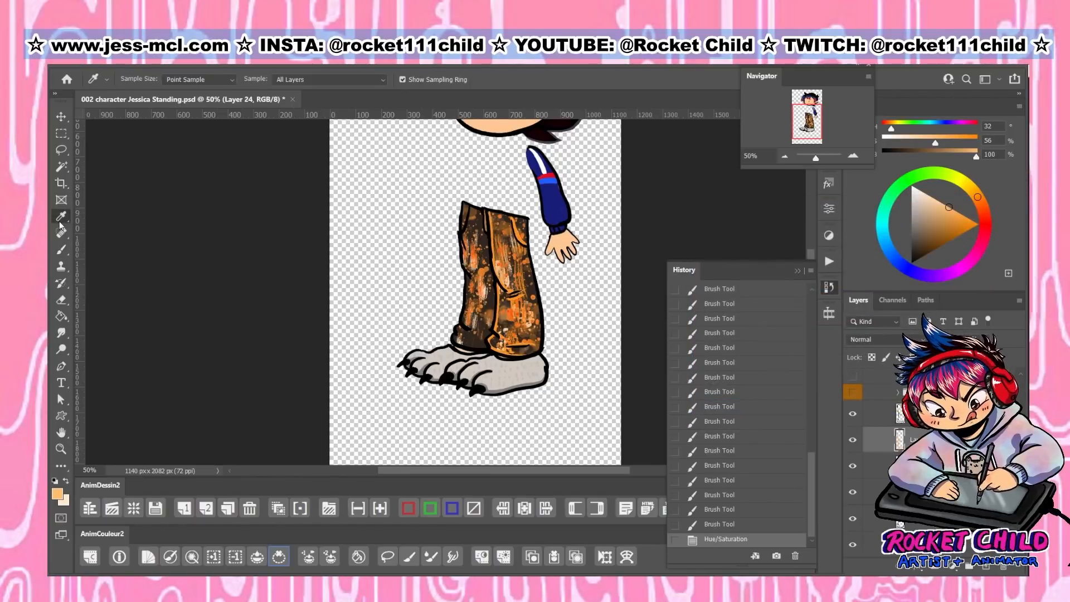
Sample the recoloured orange highlight as the brush colour and lower the front highlight layer's opacity
{"action": "left_click", "coordinate": [495, 285]}
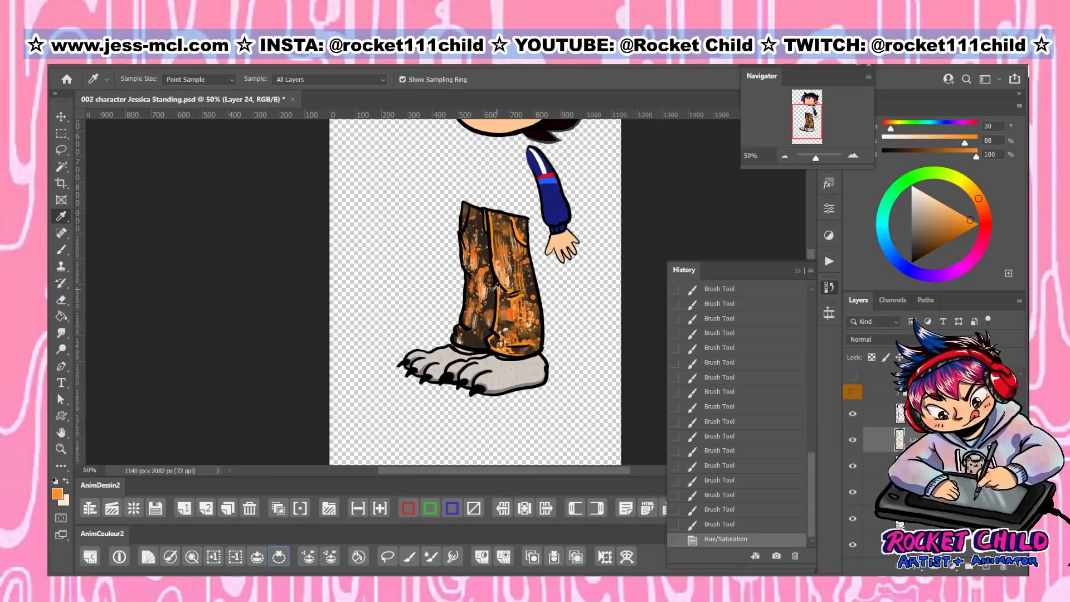
{"action": "left_click", "coordinate": [61, 249]}
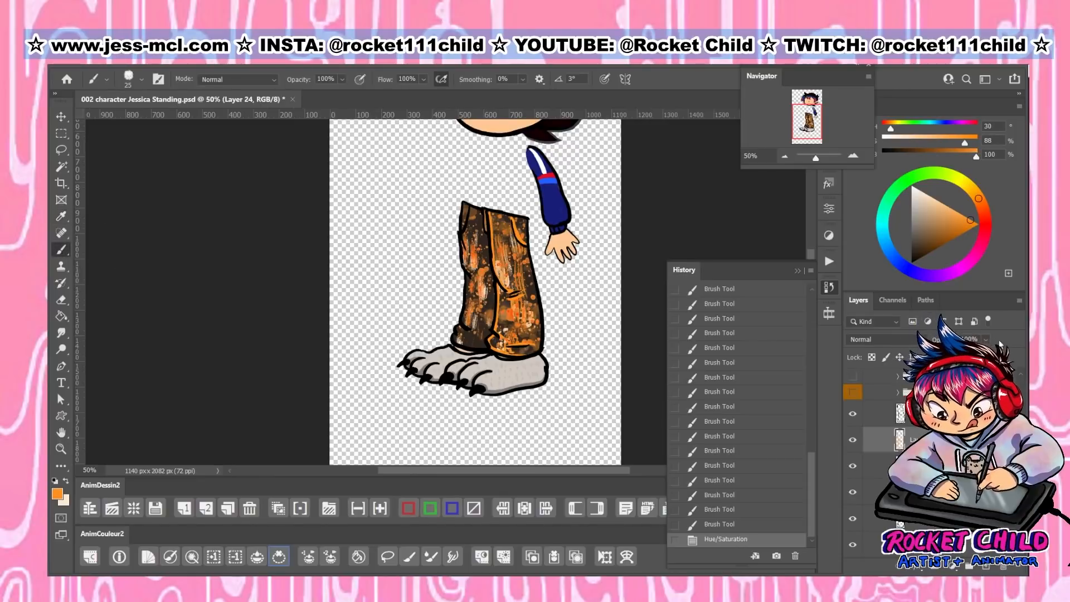
{"action": "left_click_drag", "start_coordinate": [947, 339], "coordinate": [939, 340]}
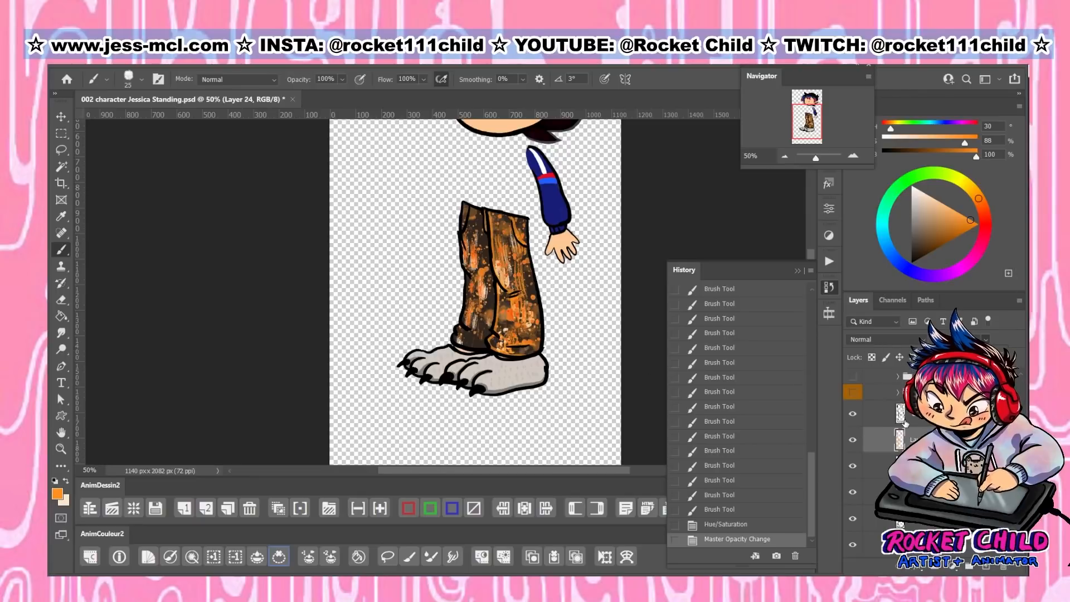
Add a new layer and move it down the stack to just beneath the back trouser leg's outline layer
{"action": "left_click", "coordinate": [932, 519]}
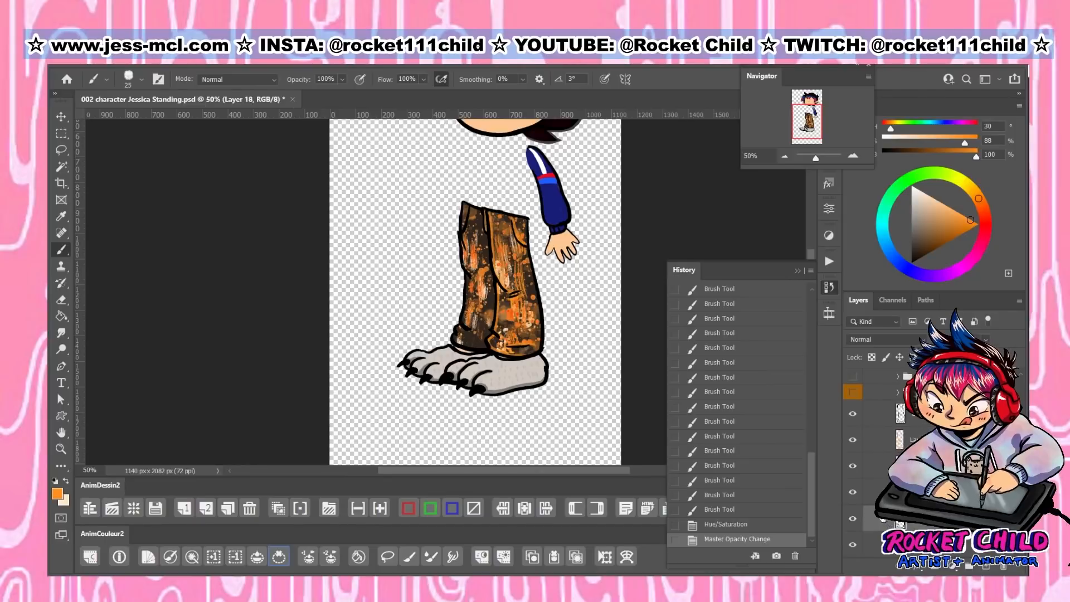
{"action": "left_click", "coordinate": [936, 493]}
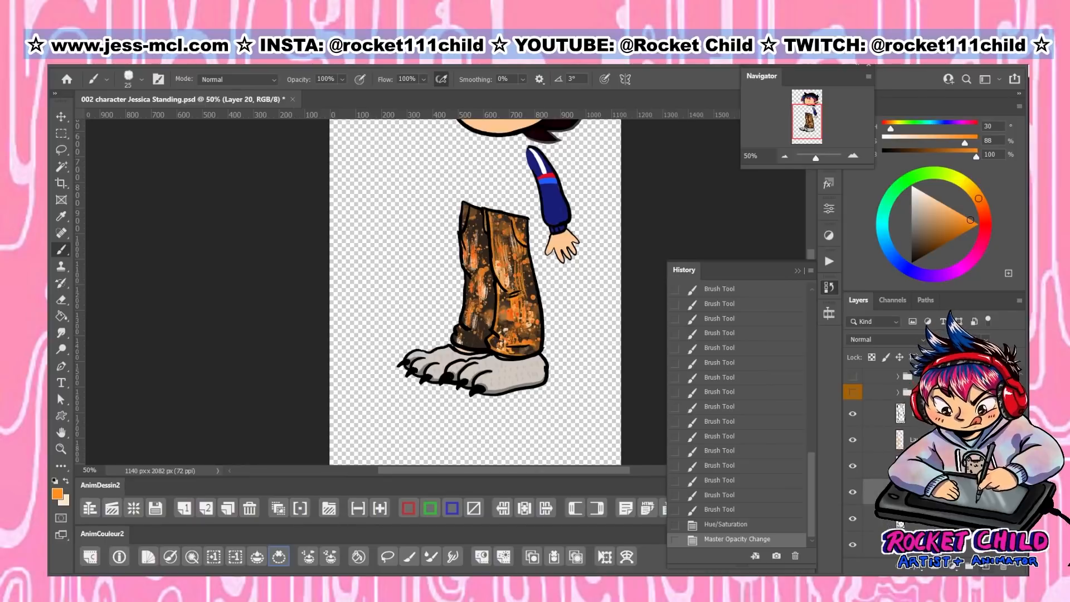
{"action": "left_click", "coordinate": [936, 466]}
{"action": "left_click", "coordinate": [987, 566]}
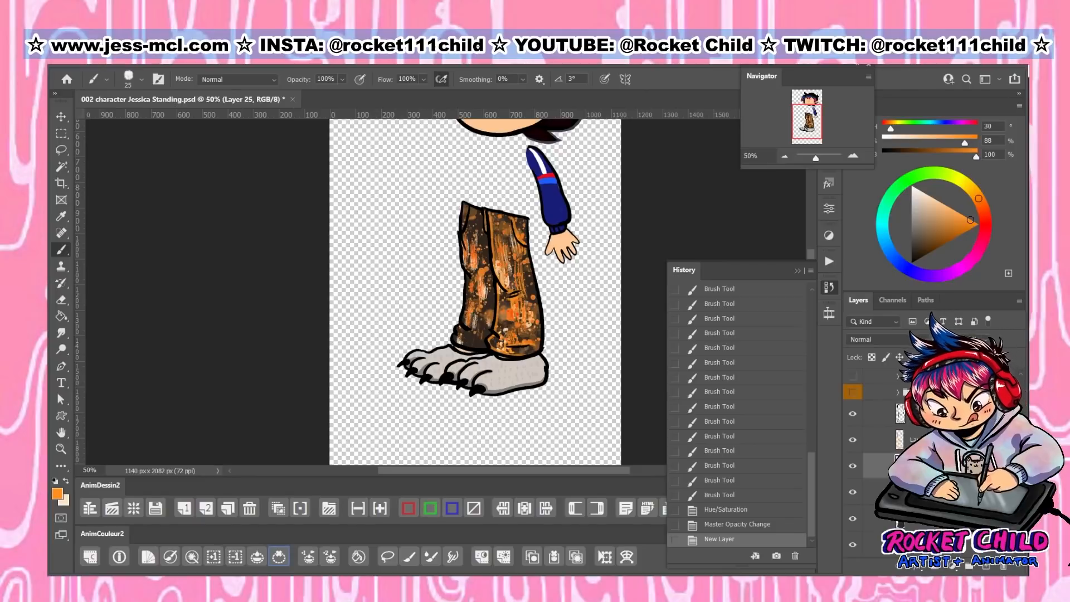
{"action": "left_click_drag", "start_coordinate": [937, 466], "coordinate": [936, 531]}
{"action": "scroll", "coordinate": [936, 466], "scroll_direction": "down", "scroll_amount": 3}
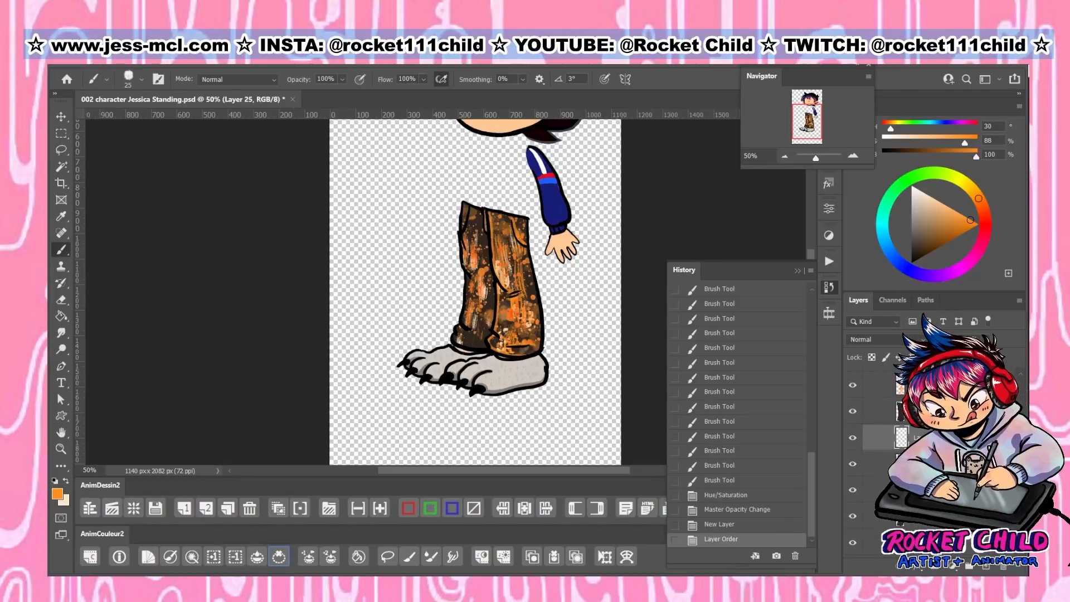
{"action": "left_click_drag", "start_coordinate": [937, 438], "coordinate": [937, 478]}
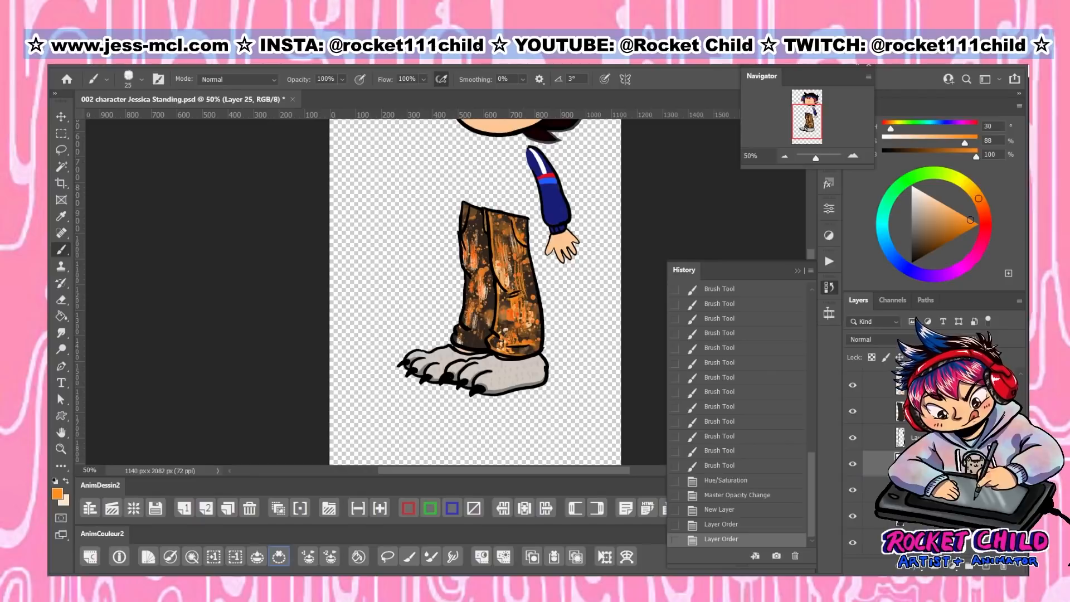
Draw orange highlight lines along the back trouser leg's pocket, outer edge, knee folds and cuff
{"action": "left_click", "coordinate": [853, 156]}
{"action": "left_click", "coordinate": [852, 156]}
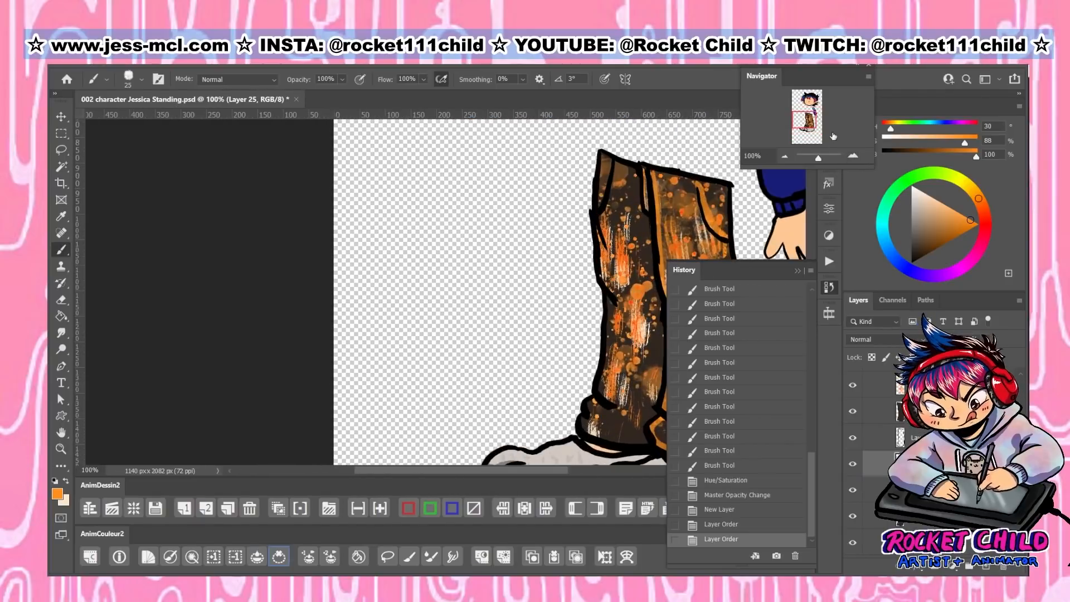
{"action": "left_click_drag", "start_coordinate": [811, 124], "coordinate": [816, 116]}
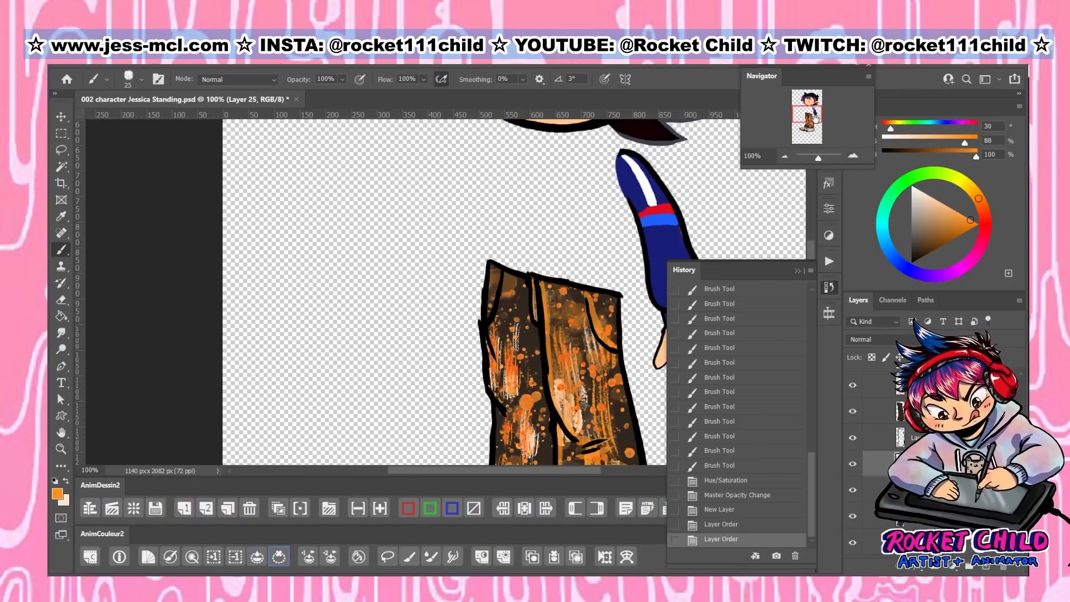
{"action": "left_click_drag", "start_coordinate": [505, 274], "coordinate": [493, 322]}
{"action": "left_click_drag", "start_coordinate": [498, 313], "coordinate": [492, 324]}
{"action": "left_click_drag", "start_coordinate": [496, 316], "coordinate": [489, 326]}
{"action": "left_click_drag", "start_coordinate": [801, 119], "coordinate": [805, 125]}
{"action": "left_click_drag", "start_coordinate": [488, 230], "coordinate": [494, 280]}
{"action": "left_click_drag", "start_coordinate": [493, 280], "coordinate": [504, 299]}
{"action": "mouse_move", "coordinate": [496, 285]}
{"action": "left_mouse_down"}
{"action": "mouse_move", "coordinate": [516, 311]}
{"action": "mouse_move", "coordinate": [498, 327]}
{"action": "mouse_move", "coordinate": [489, 393]}
{"action": "left_mouse_up"}
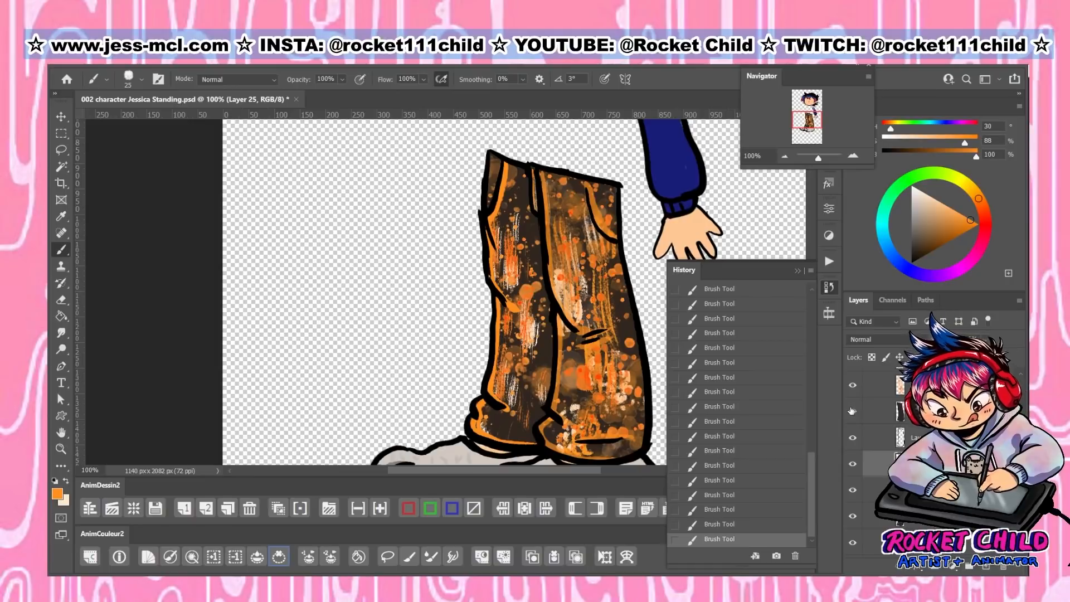
Temporarily hide the front leg layers to extend the back cuff's orange highlights, and add highlight strokes at the back pocket
{"action": "left_click_drag", "start_coordinate": [856, 393], "coordinate": [864, 403]}
{"action": "left_click_drag", "start_coordinate": [548, 441], "coordinate": [561, 434]}
{"action": "left_click_drag", "start_coordinate": [853, 385], "coordinate": [857, 413]}
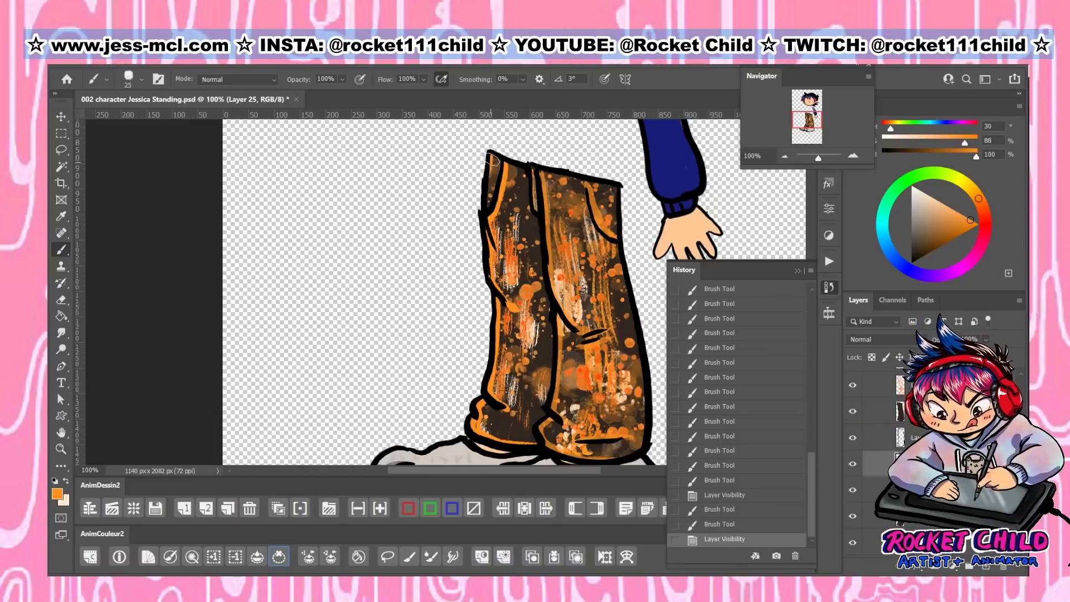
{"action": "left_click_drag", "start_coordinate": [495, 157], "coordinate": [488, 203]}
{"action": "left_click_drag", "start_coordinate": [487, 161], "coordinate": [495, 153]}
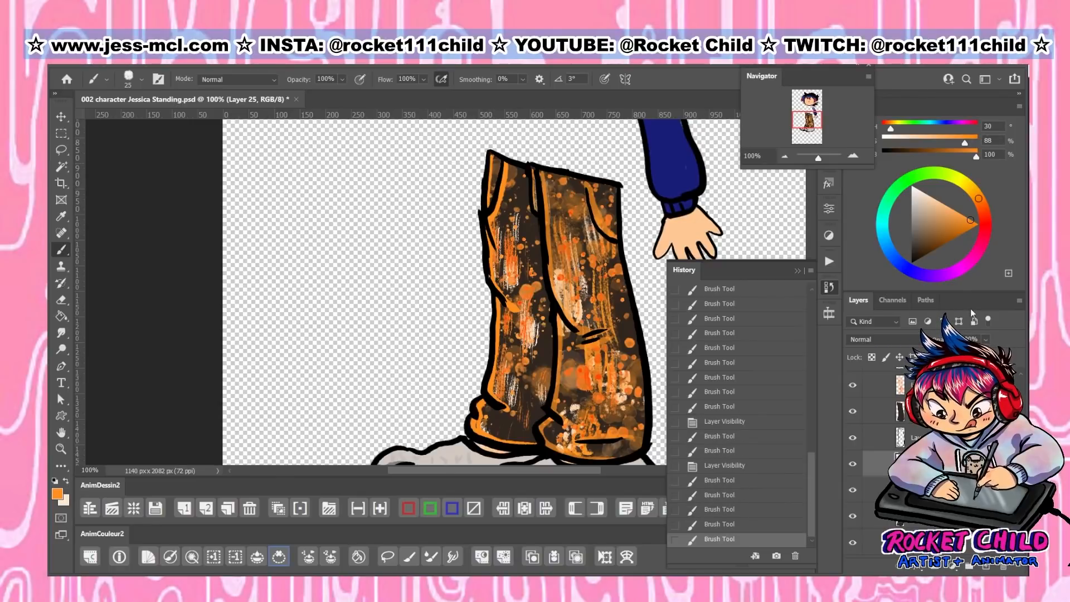
Reduce the opacity of the back leg's highlight layer and save the document
{"action": "left_click", "coordinate": [985, 339]}
{"action": "left_click_drag", "start_coordinate": [1001, 353], "coordinate": [990, 353]}
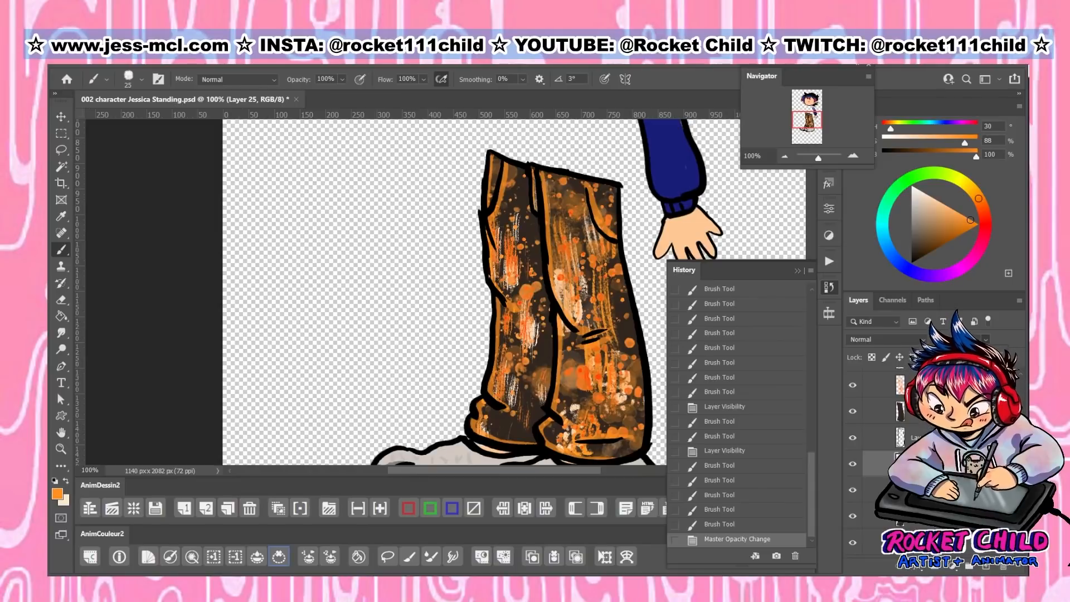
{"action": "left_click", "coordinate": [784, 156]}
{"action": "left_click", "coordinate": [785, 157]}
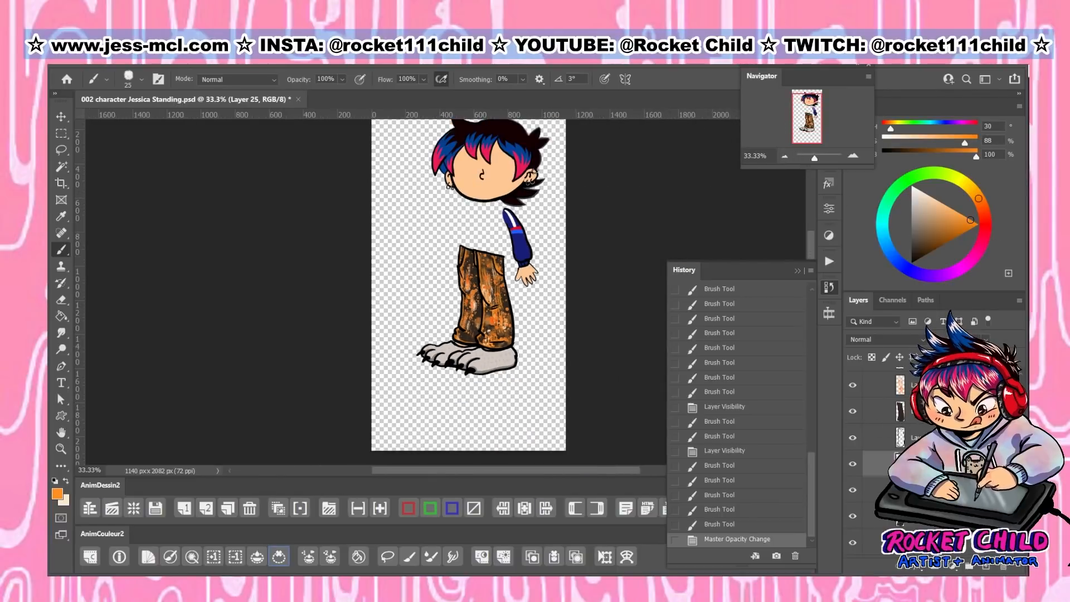
{"action": "scroll", "coordinate": [937, 463], "scroll_direction": "down", "scroll_amount": 3}
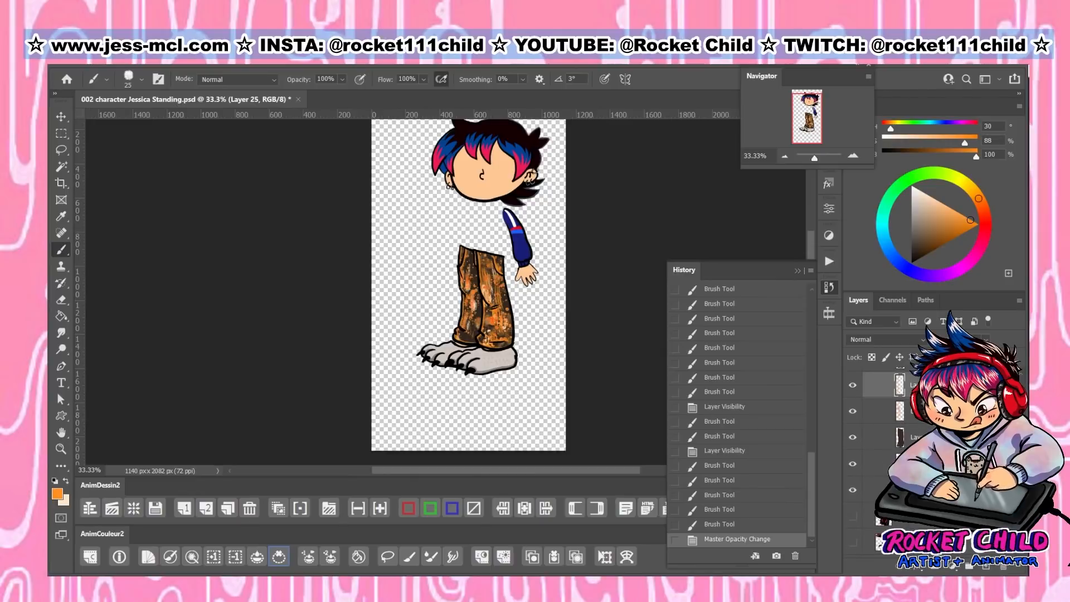
{"action": "scroll", "coordinate": [937, 463], "scroll_direction": "up", "scroll_amount": 1}
{"action": "key", "text": "ctrl+s"}
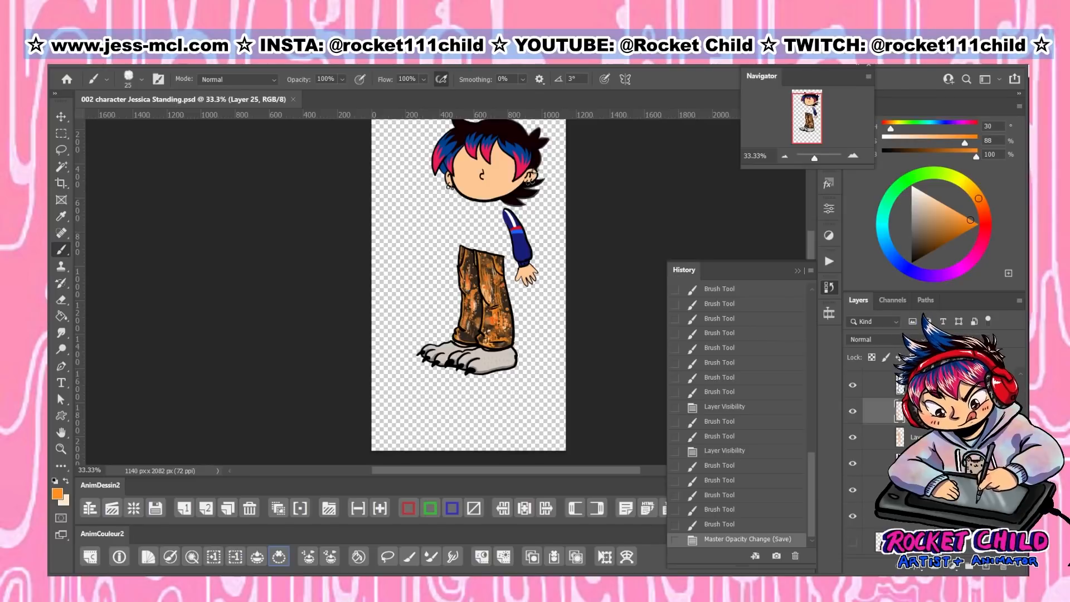
Merge the back trouser leg's outline, highlight, texture and base layers into a single layer
{"action": "scroll", "coordinate": [936, 463], "scroll_direction": "up", "scroll_amount": 1}
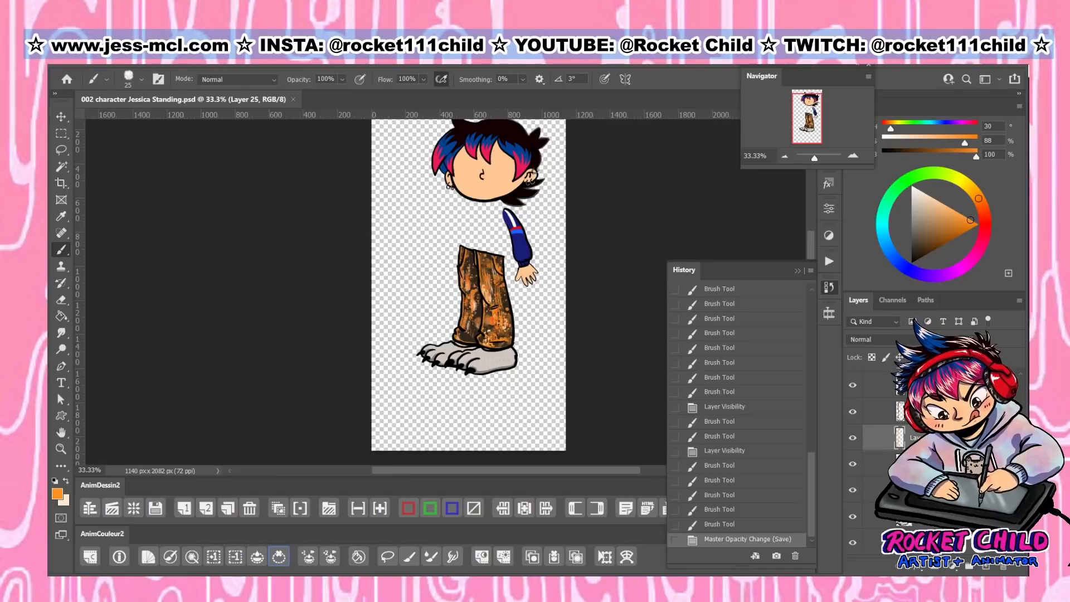
{"action": "left_click", "coordinate": [937, 411]}
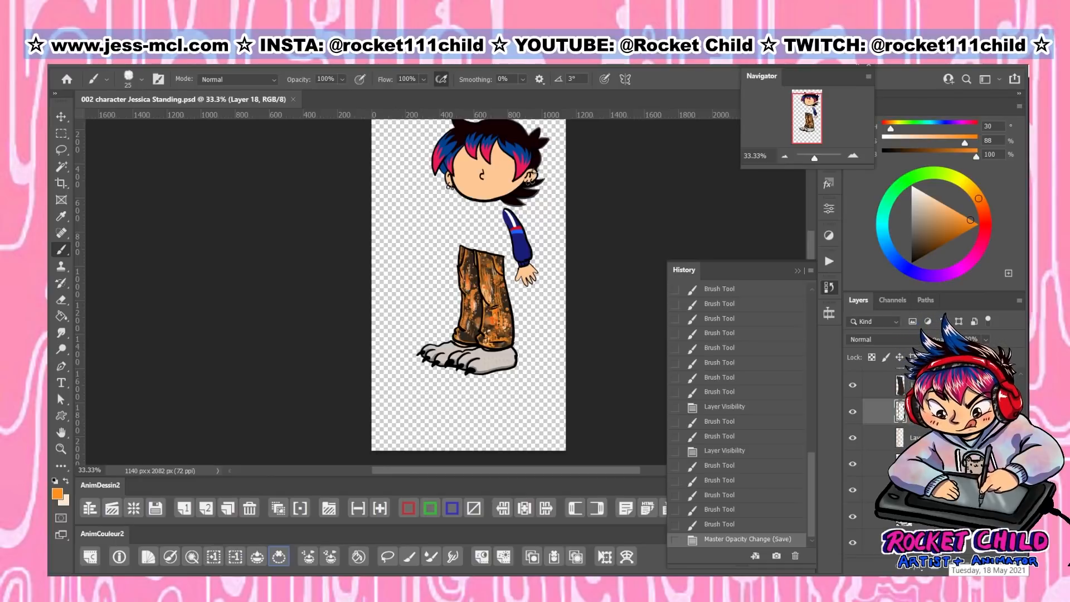
{"action": "key", "text": "ctrl+e"}
{"action": "key", "text": "ctrl+e"}
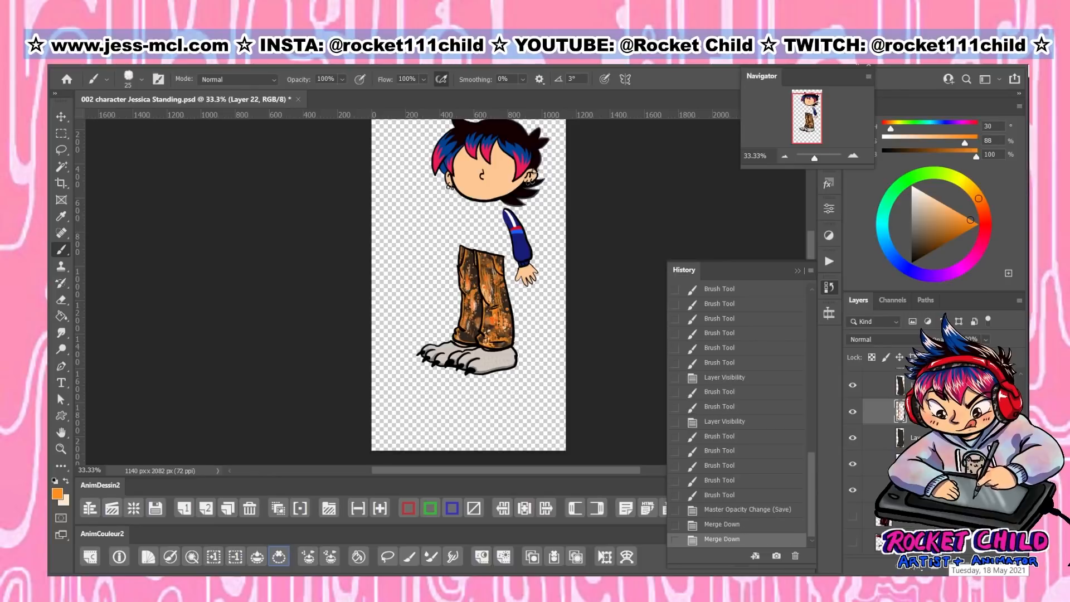
{"action": "key", "text": "ctrl+e"}
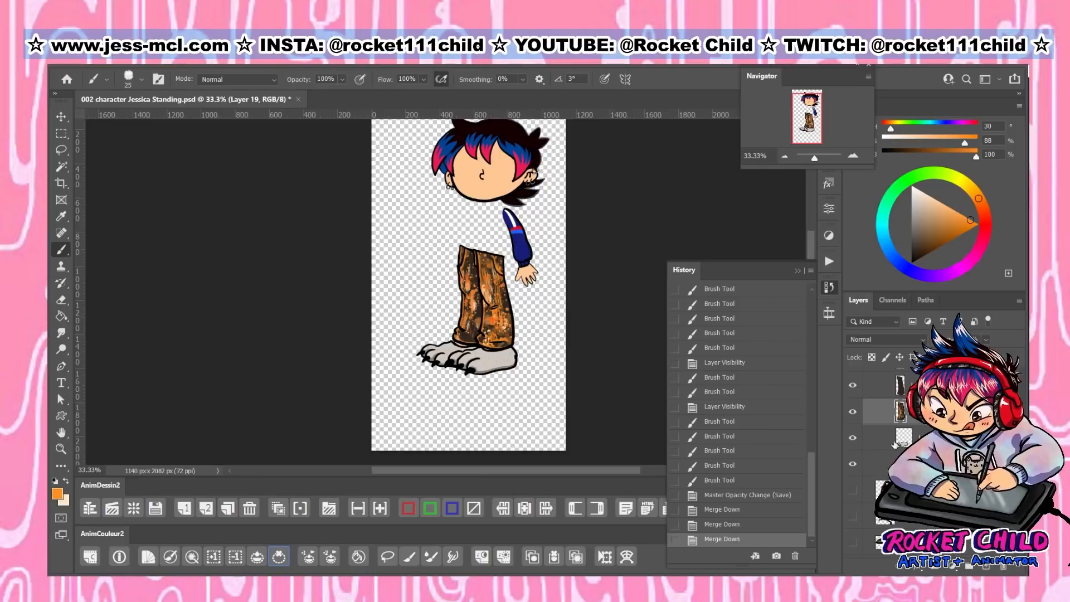
Try merging the back trouser leg into the Left Leg layer, and undo the merge
{"action": "left_click", "coordinate": [852, 439]}
{"action": "left_click", "coordinate": [854, 439]}
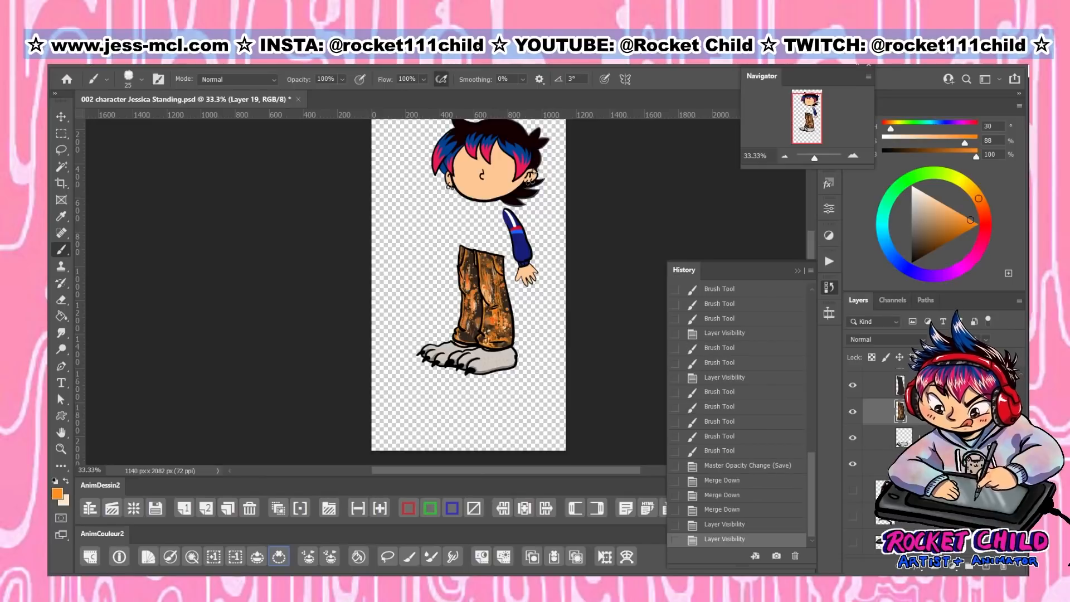
{"action": "key", "text": "ctrl+e"}
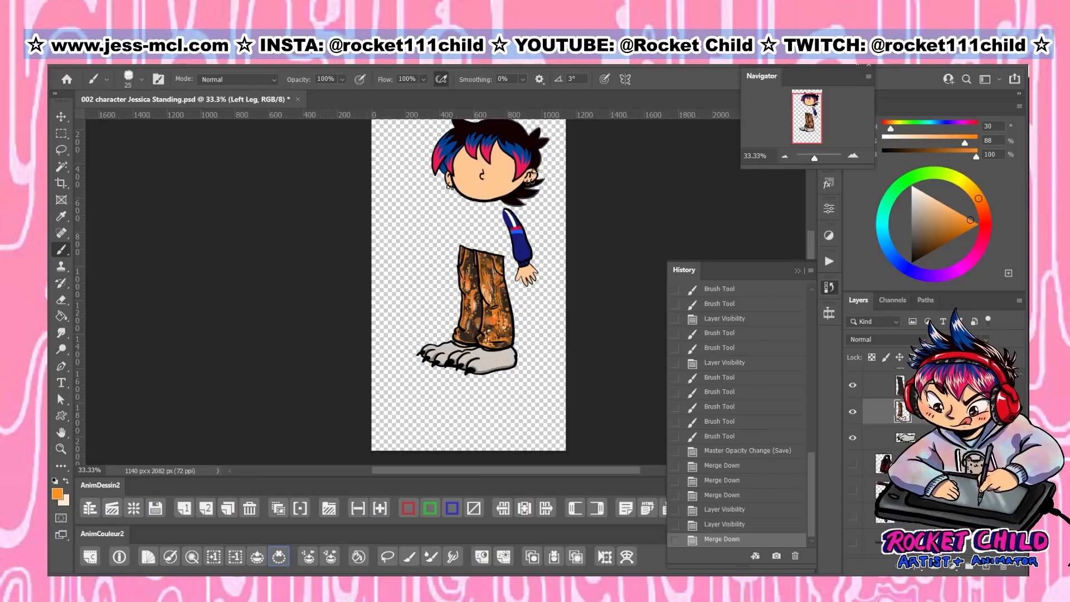
{"action": "key", "text": "ctrl+z"}
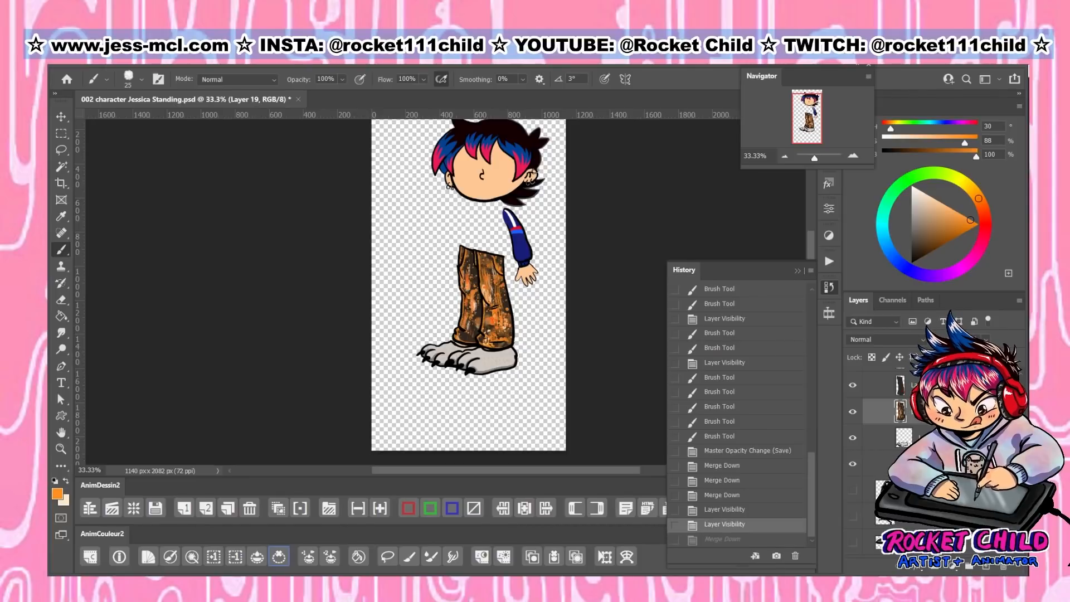
Move the back trouser layer below the Left Leg layer, merge it into Right Leg, and toggle that layer's visibility to check it
{"action": "left_click_drag", "start_coordinate": [914, 412], "coordinate": [914, 450]}
{"action": "left_click", "coordinate": [854, 439]}
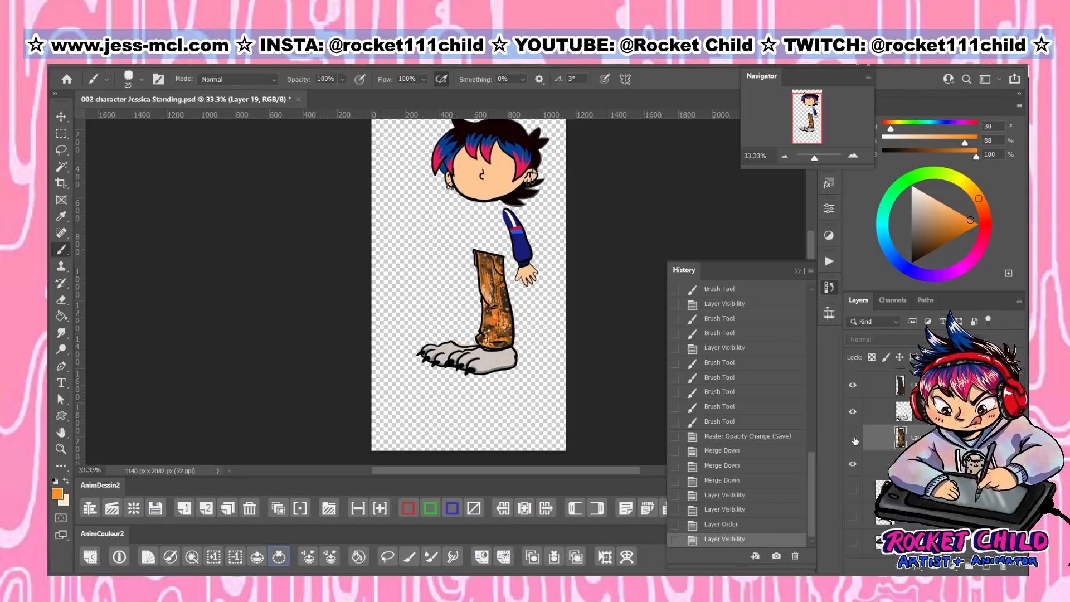
{"action": "left_click", "coordinate": [853, 439]}
{"action": "key", "text": "ctrl+e"}
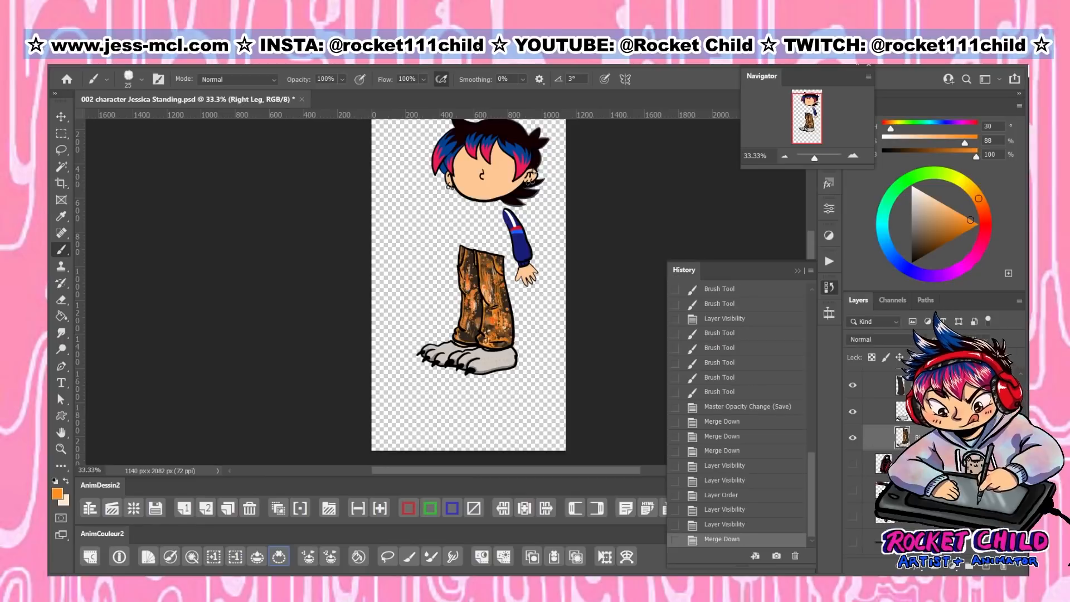
{"action": "left_click", "coordinate": [855, 439]}
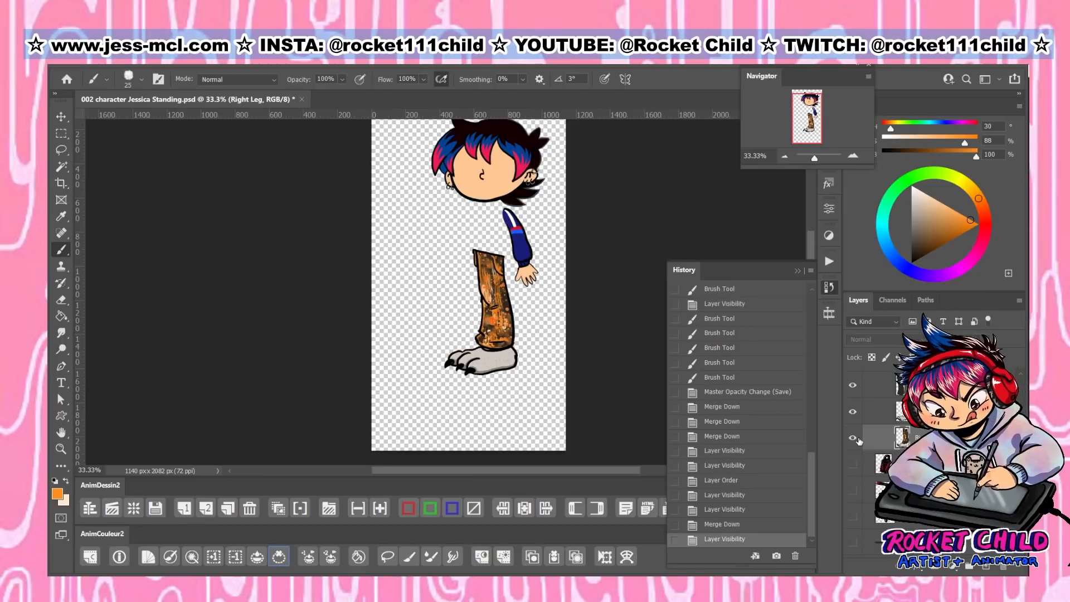
{"action": "left_click", "coordinate": [855, 438]}
{"action": "left_click", "coordinate": [856, 439]}
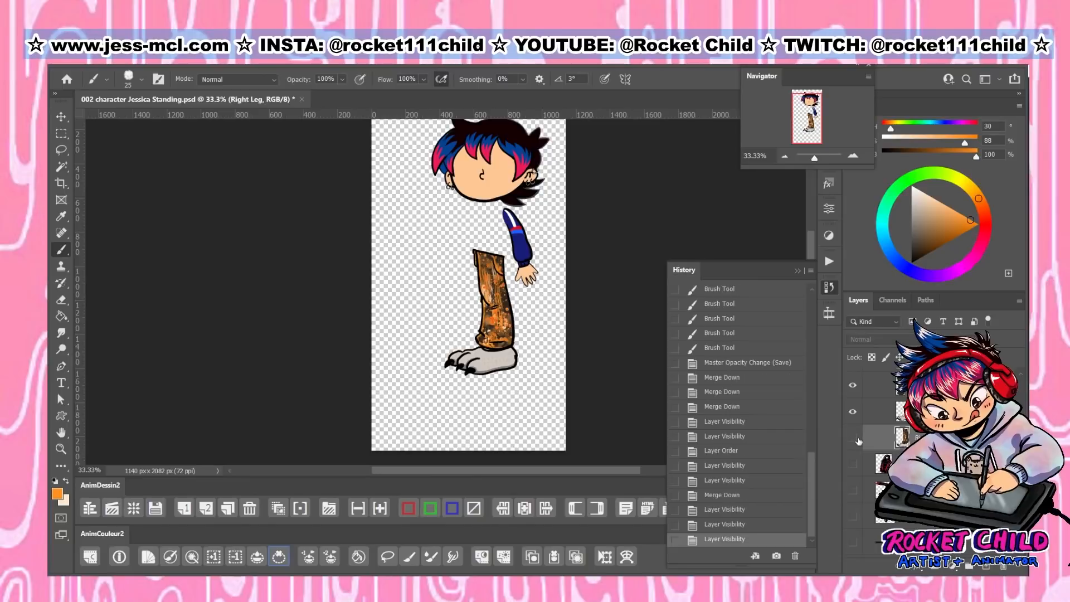
Step back through the history to before the back trouser layer was merged into the Right Leg layer
{"action": "left_click", "coordinate": [856, 439]}
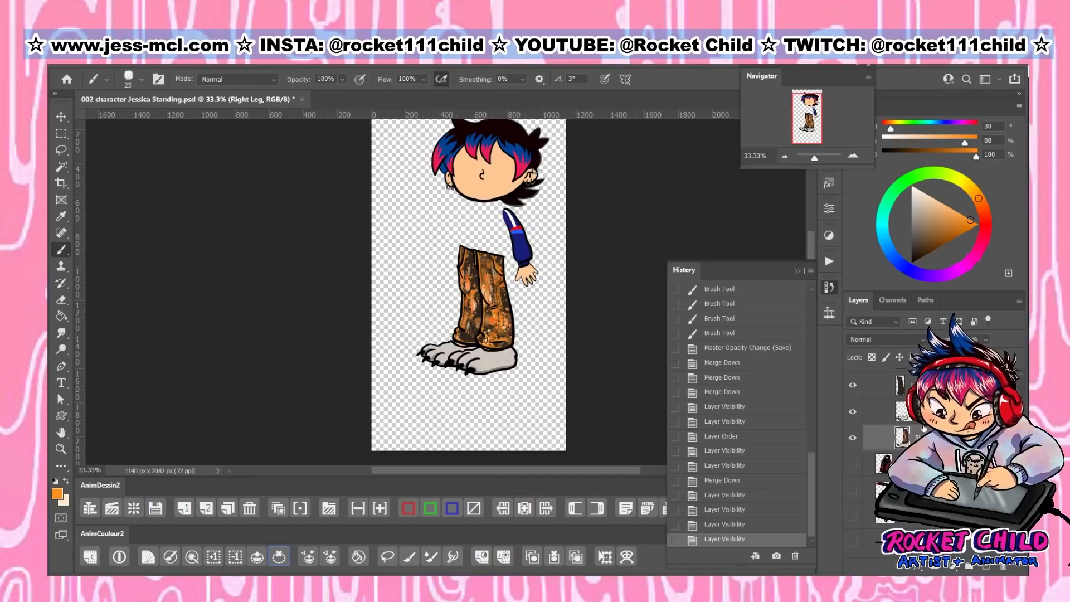
{"action": "scroll", "coordinate": [863, 428], "scroll_direction": "up", "scroll_amount": 3}
{"action": "scroll", "coordinate": [894, 451], "scroll_direction": "down", "scroll_amount": 2}
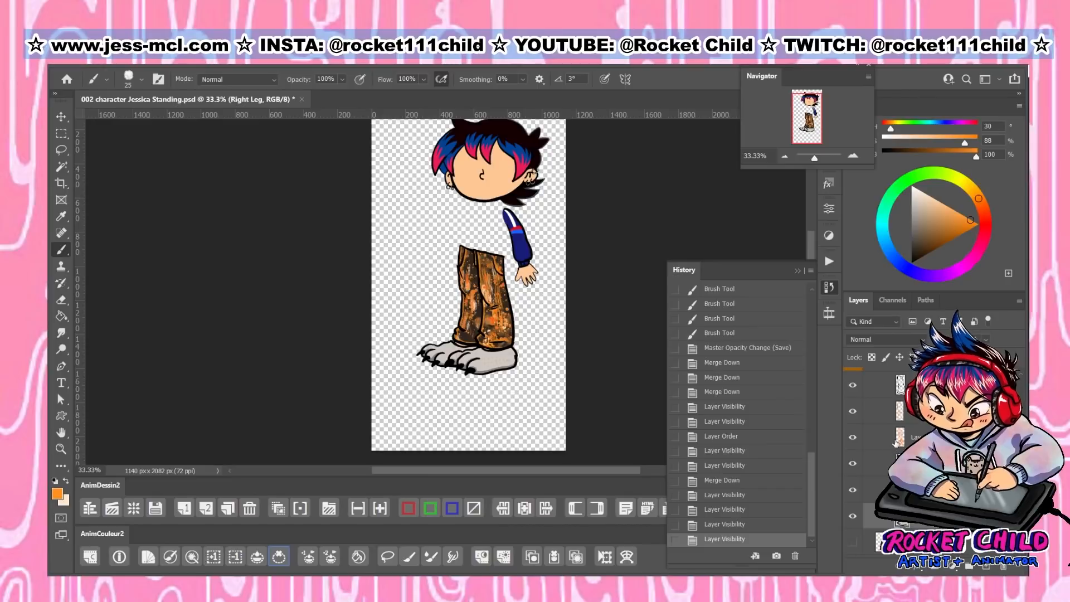
{"action": "key", "text": "ctrl+z"}
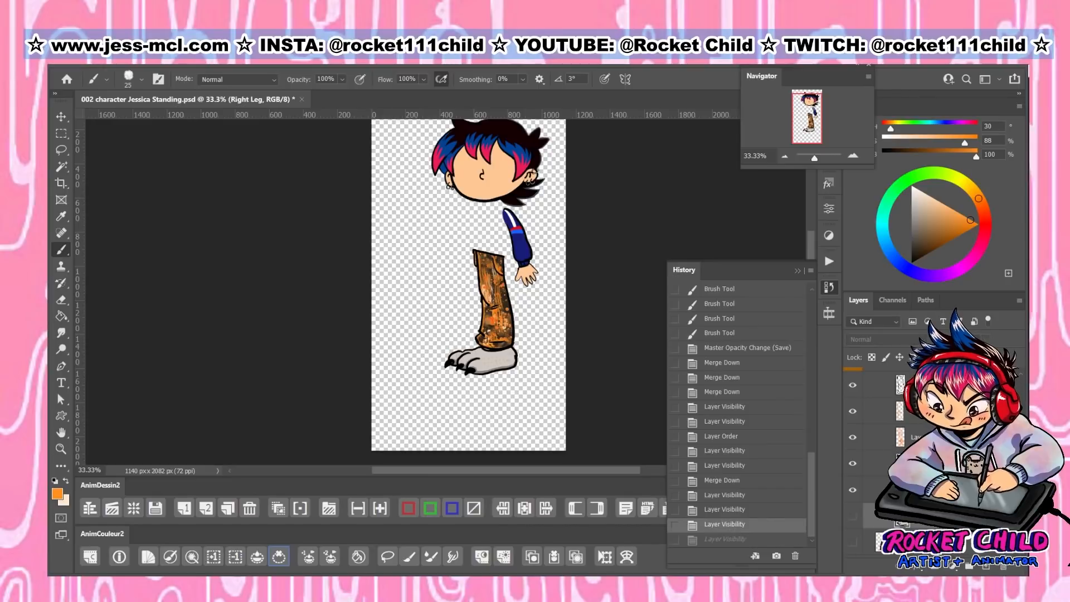
{"action": "left_click", "coordinate": [936, 490]}
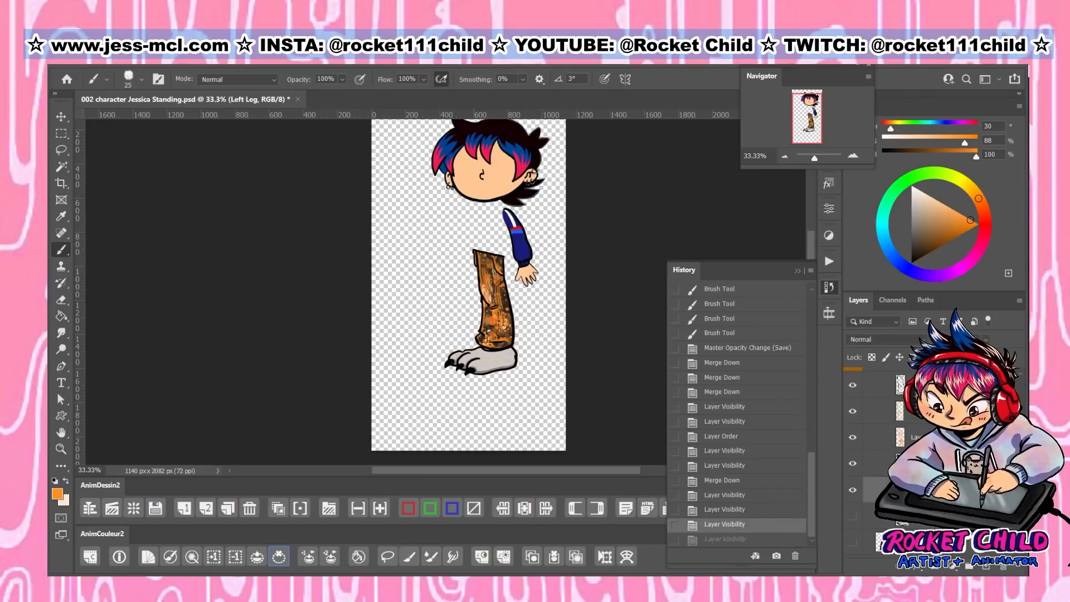
{"action": "left_click", "coordinate": [709, 510]}
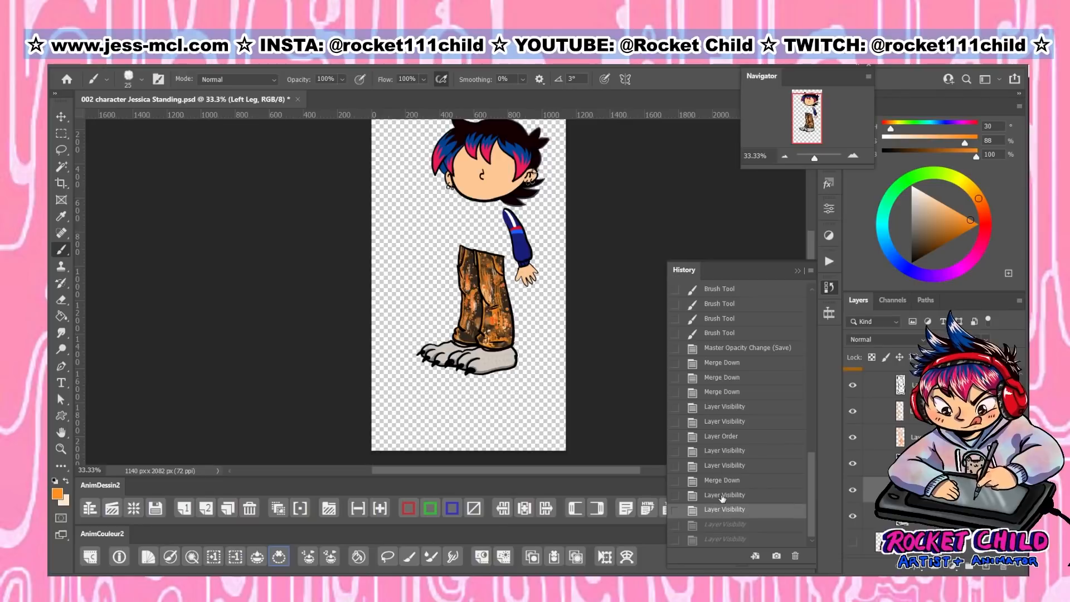
{"action": "left_click", "coordinate": [724, 451]}
{"action": "scroll", "coordinate": [936, 464], "scroll_direction": "down", "scroll_amount": 3}
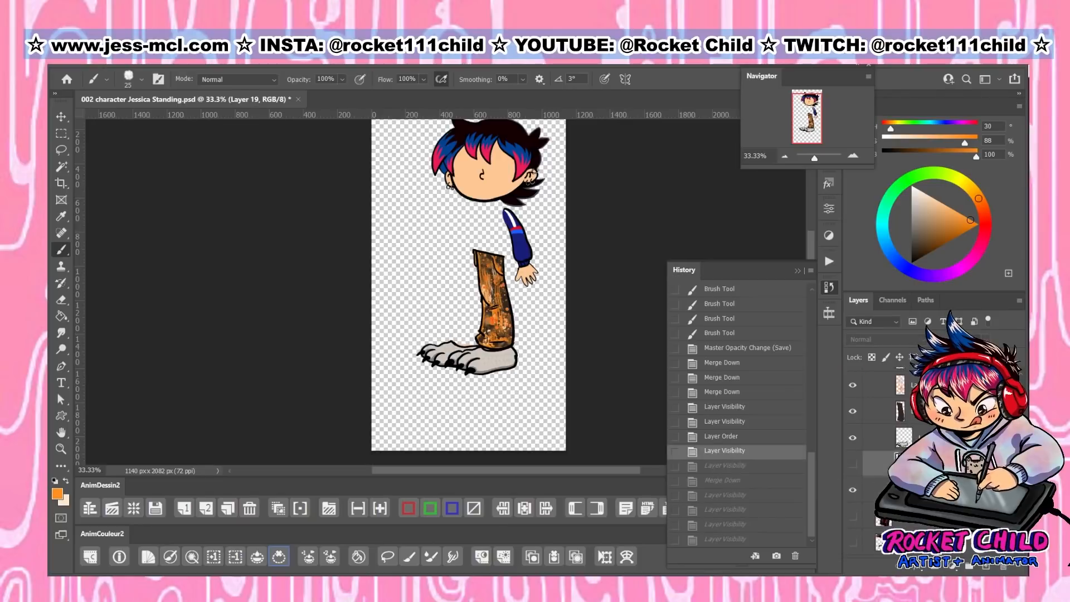
Rename the back trouser layer Right Leg and its foot layer Right Foot, and show the trouser layer
{"action": "left_click", "coordinate": [937, 464]}
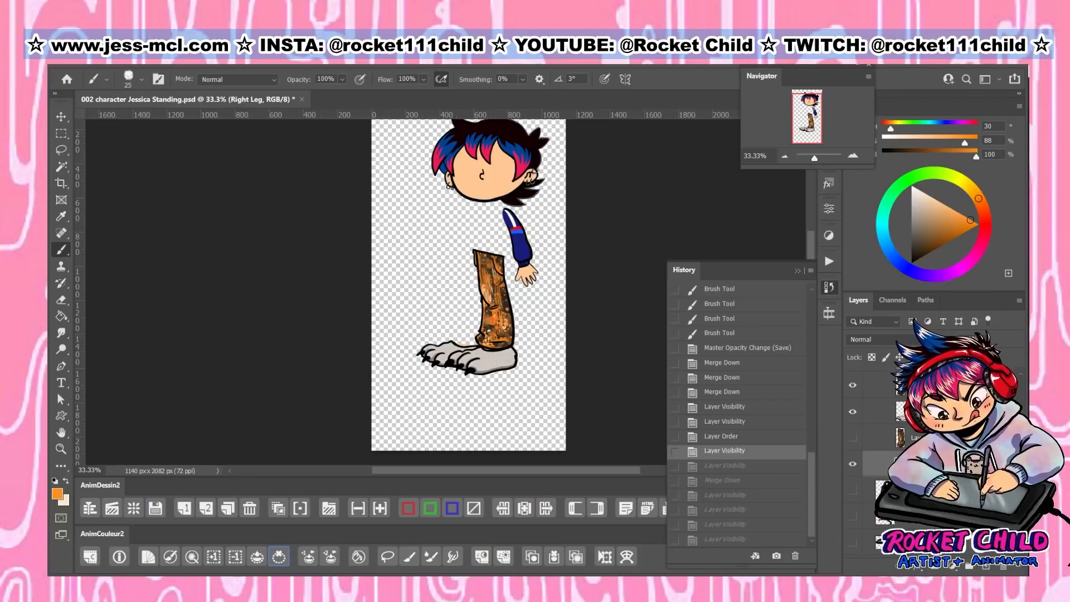
{"action": "double_click", "coordinate": [923, 438]}
{"action": "type", "text": "Rig"}
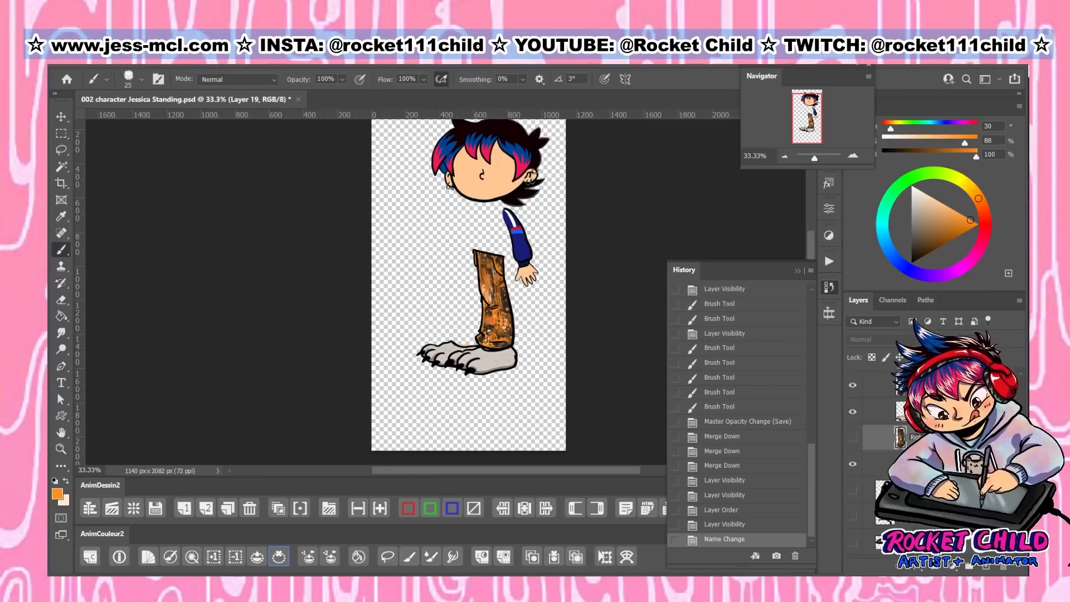
{"action": "key", "text": "Return"}
{"action": "left_click", "coordinate": [852, 437]}
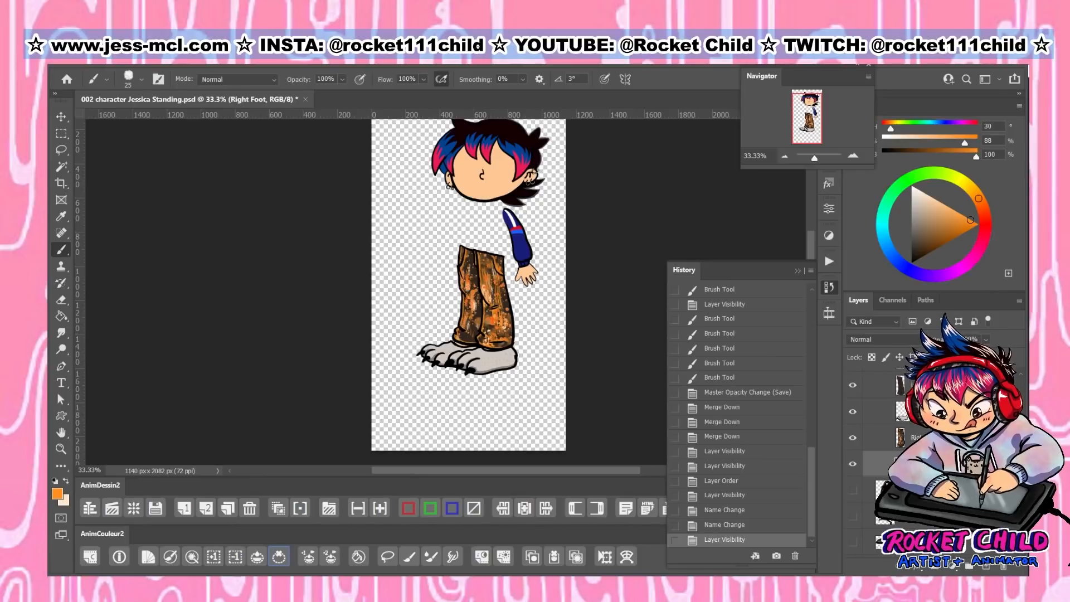
Merge the front trouser leg's outline, highlight, texture and base layers into a single layer
{"action": "scroll", "coordinate": [891, 446], "scroll_direction": "up", "scroll_amount": 1}
{"action": "scroll", "coordinate": [888, 453], "scroll_direction": "up", "scroll_amount": 2}
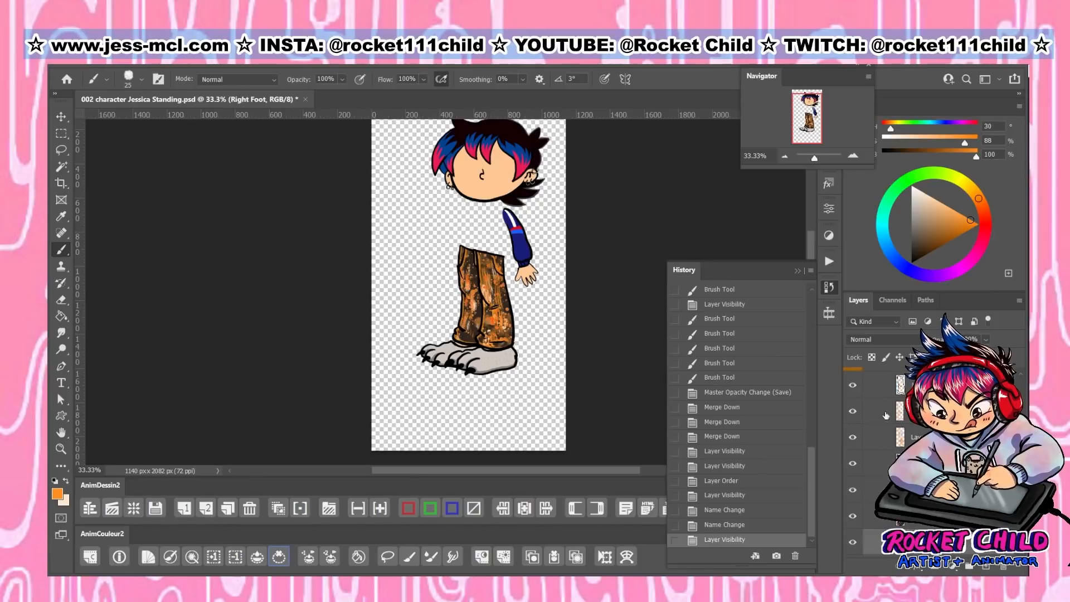
{"action": "scroll", "coordinate": [887, 415], "scroll_direction": "up", "scroll_amount": 2}
{"action": "left_click", "coordinate": [919, 437]}
{"action": "key", "text": "ctrl+e"}
{"action": "key", "text": "ctrl+e"}
{"action": "key", "text": "ctrl+e"}
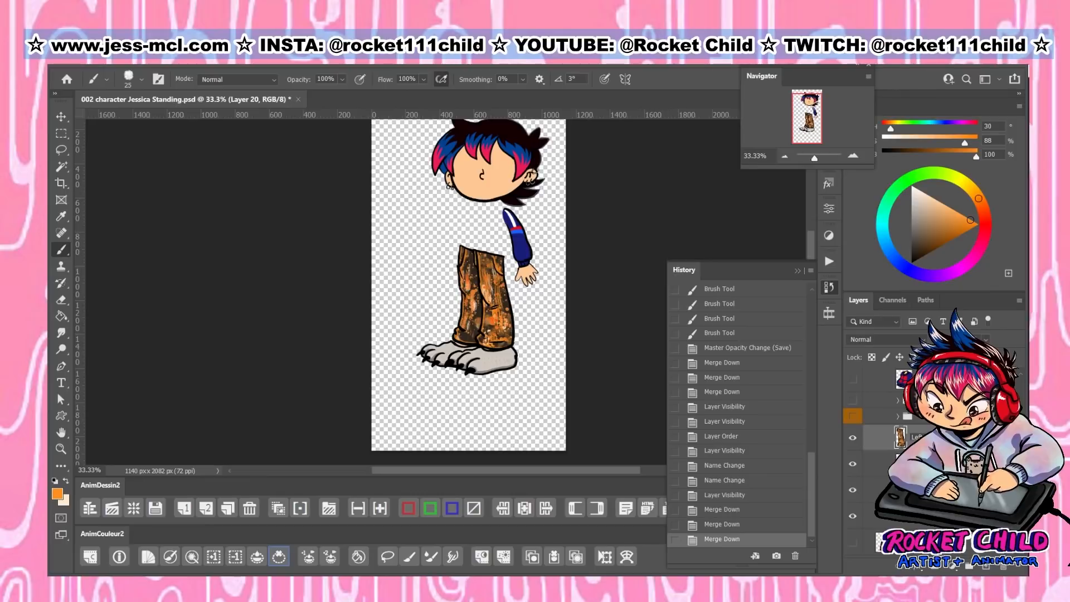
Rename the front trouser layer Left Leg and its foot layer Left Foot, save the document, and collapse the history
{"action": "key", "text": "Return"}
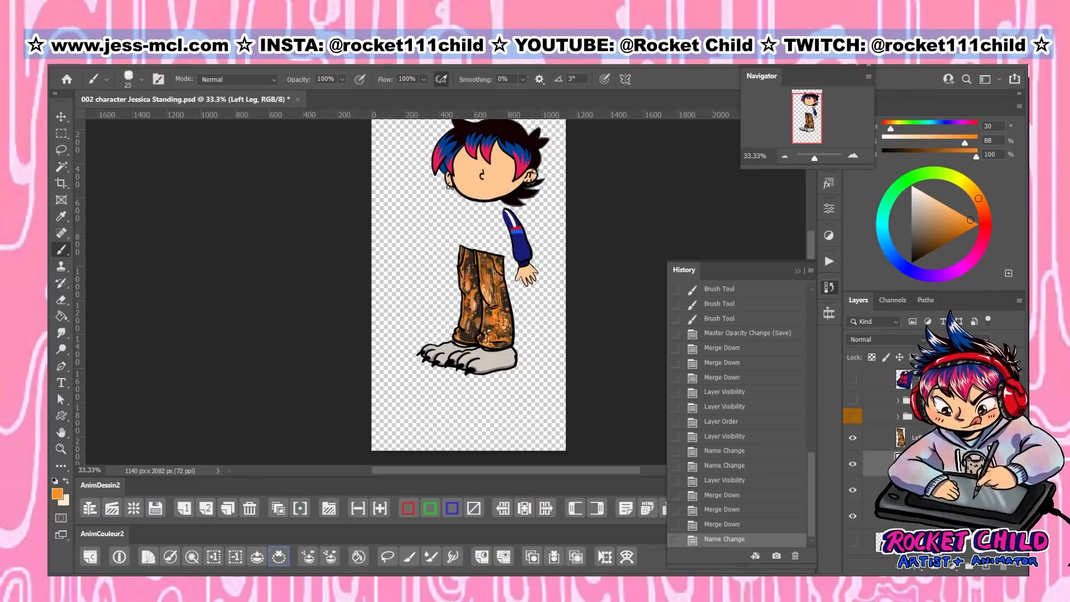
{"action": "key", "text": "Return"}
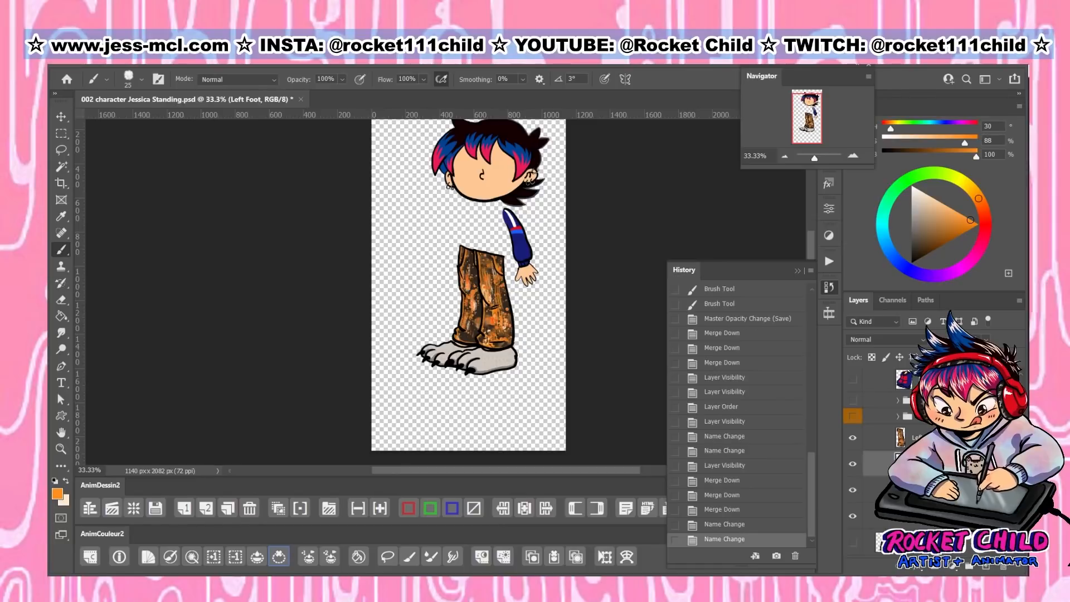
{"action": "key", "text": "ctrl+s"}
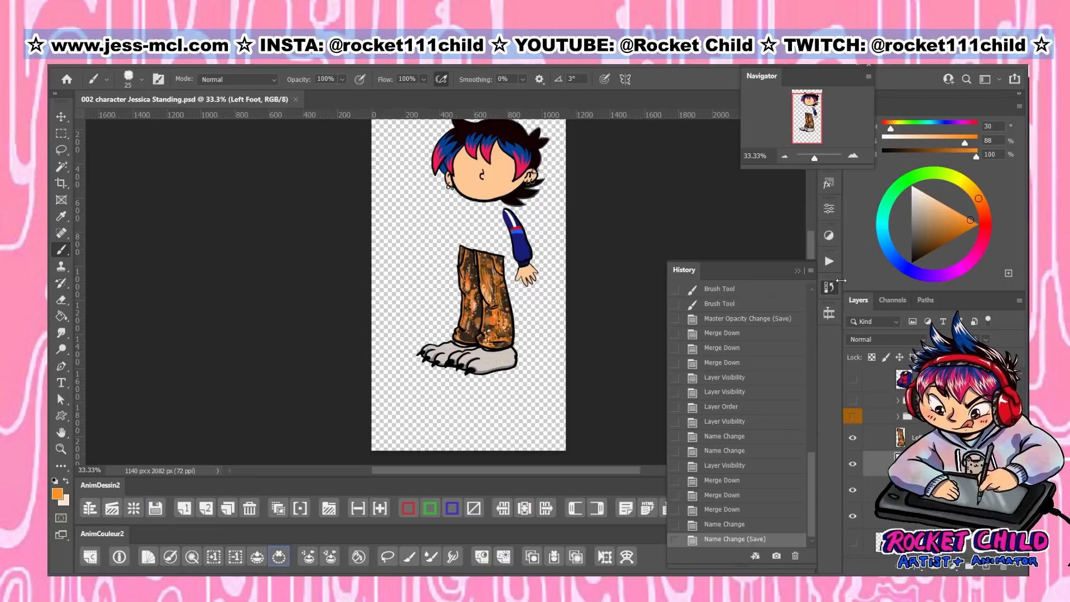
{"action": "left_click", "coordinate": [830, 287]}
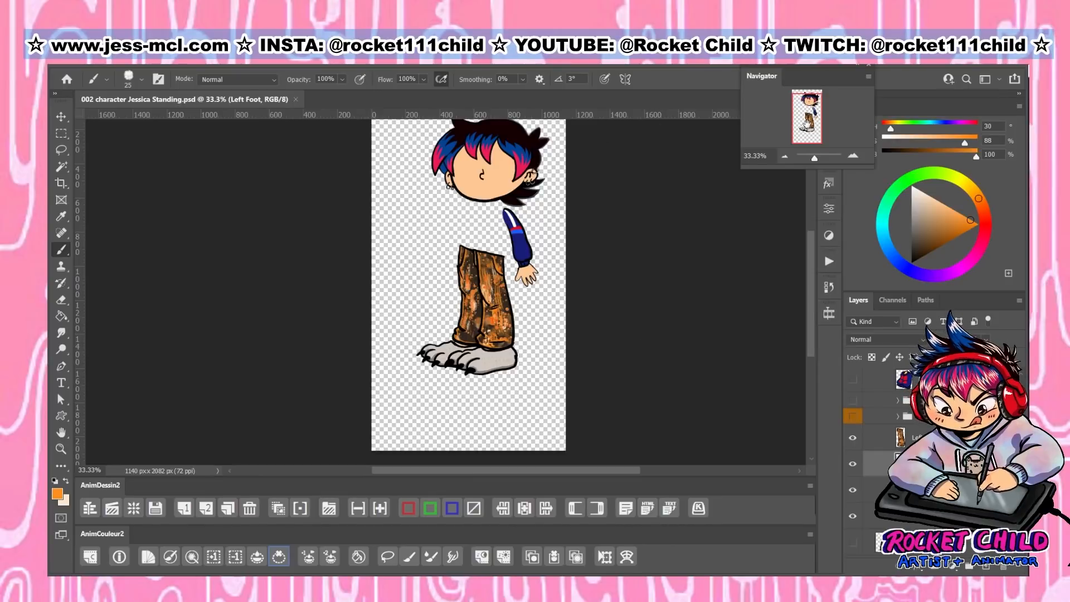
Show the body layer and the back arm group with the rest of the character
{"action": "left_click_drag", "start_coordinate": [806, 126], "coordinate": [808, 122]}
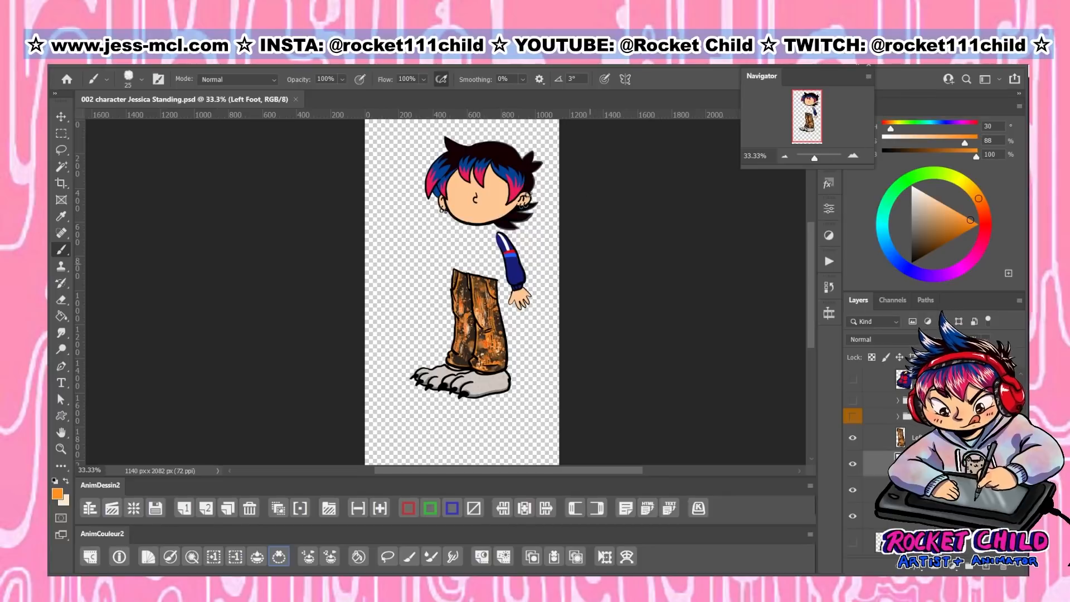
{"action": "left_click", "coordinate": [853, 400]}
{"action": "left_click", "coordinate": [849, 379]}
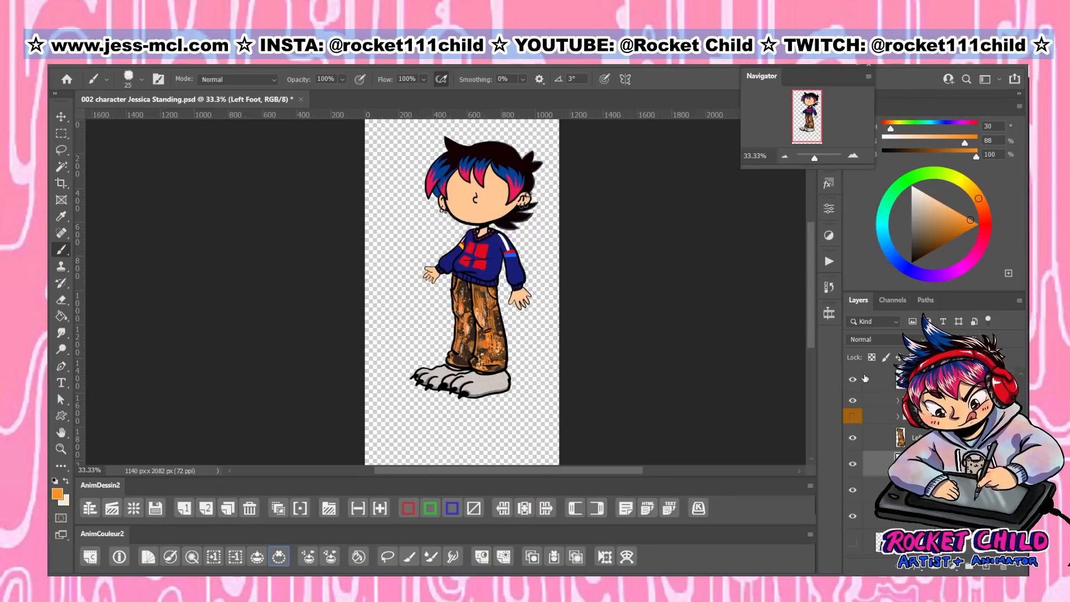
{"action": "left_click", "coordinate": [887, 404]}
Show the Layer 16 sketch and Layer 15 white overlay to compare the pose, and hide both again
{"action": "scroll", "coordinate": [887, 405], "scroll_direction": "up", "scroll_amount": 8}
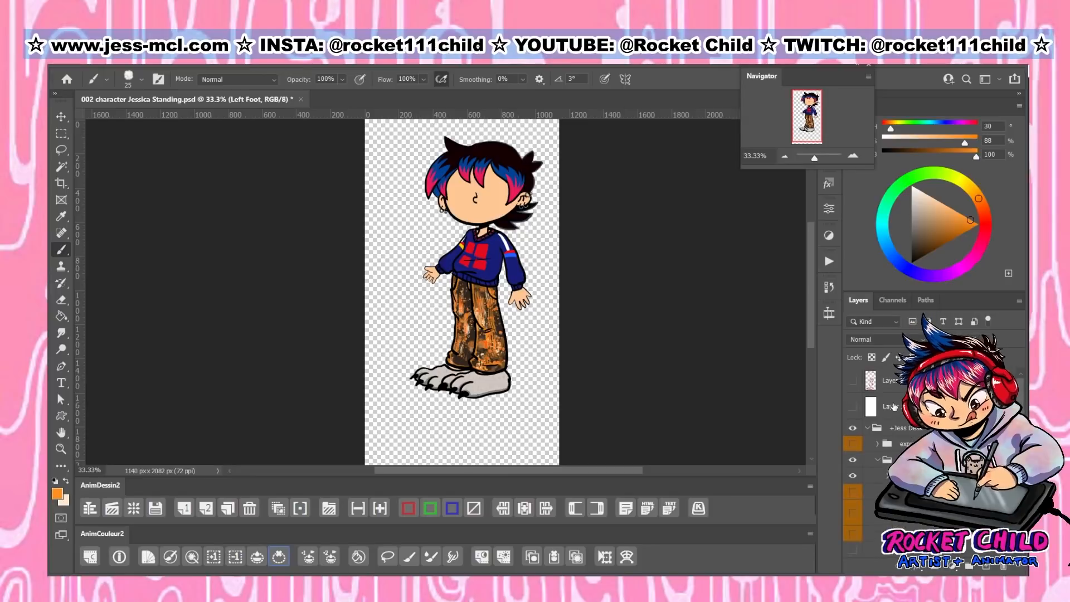
{"action": "left_click", "coordinate": [853, 380]}
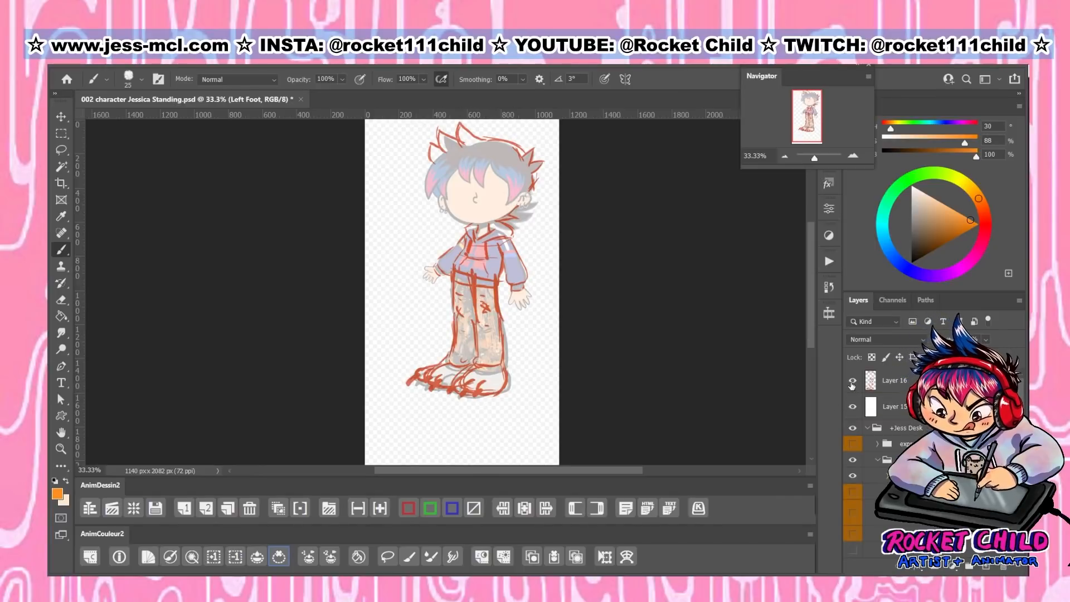
{"action": "left_click_drag", "start_coordinate": [852, 381], "coordinate": [853, 406]}
{"action": "scroll", "coordinate": [896, 421], "scroll_direction": "down", "scroll_amount": 4}
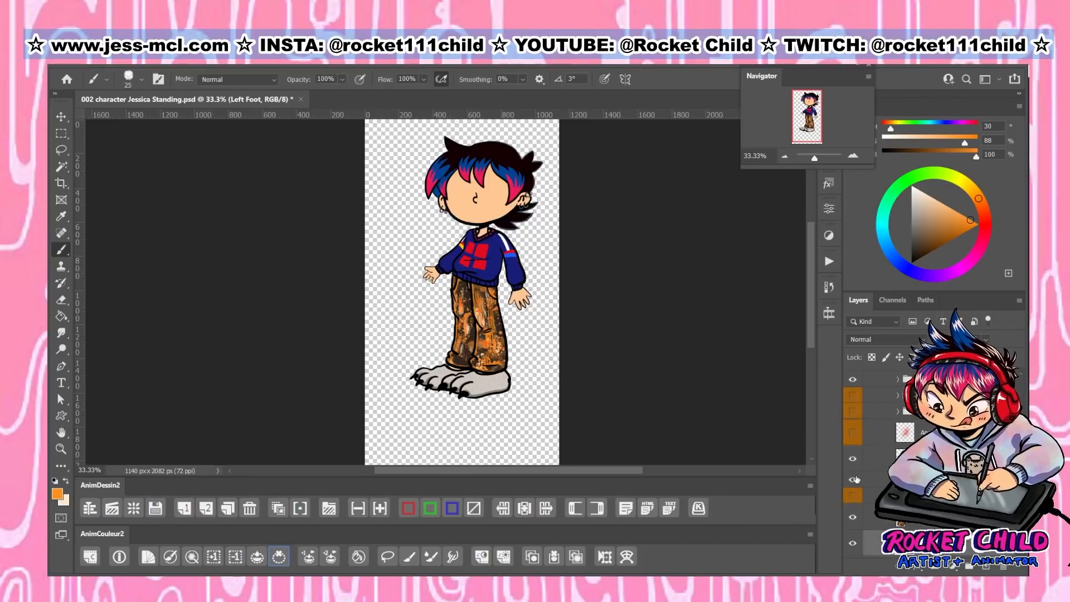
Toggle the visibility of the front arm, body and back arm to check how the parts fit together
{"action": "scroll", "coordinate": [862, 468], "scroll_direction": "up", "scroll_amount": 3}
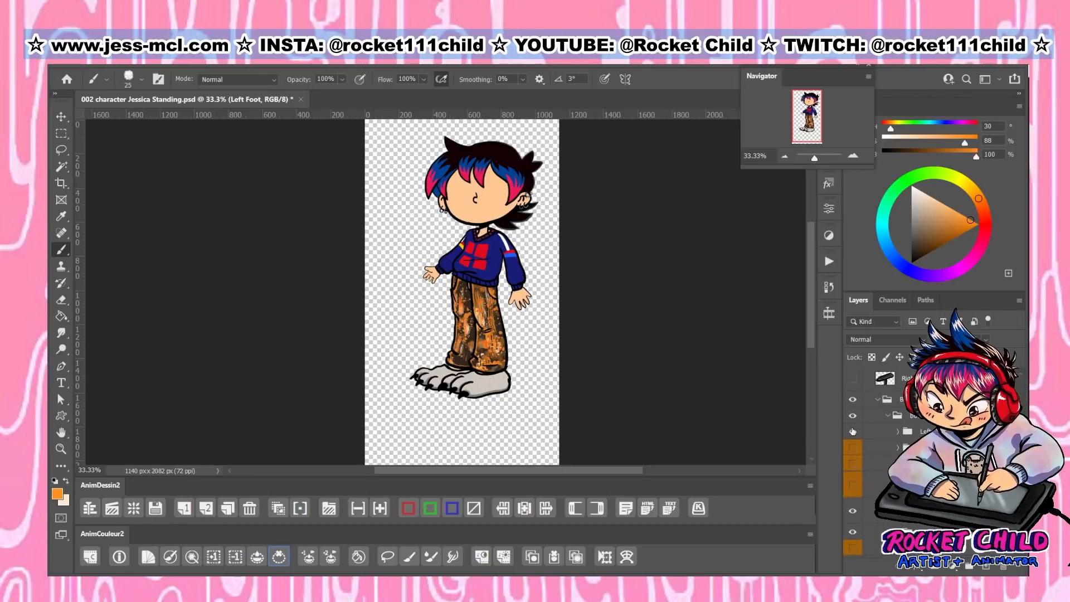
{"action": "left_click", "coordinate": [853, 432]}
{"action": "left_click", "coordinate": [853, 432]}
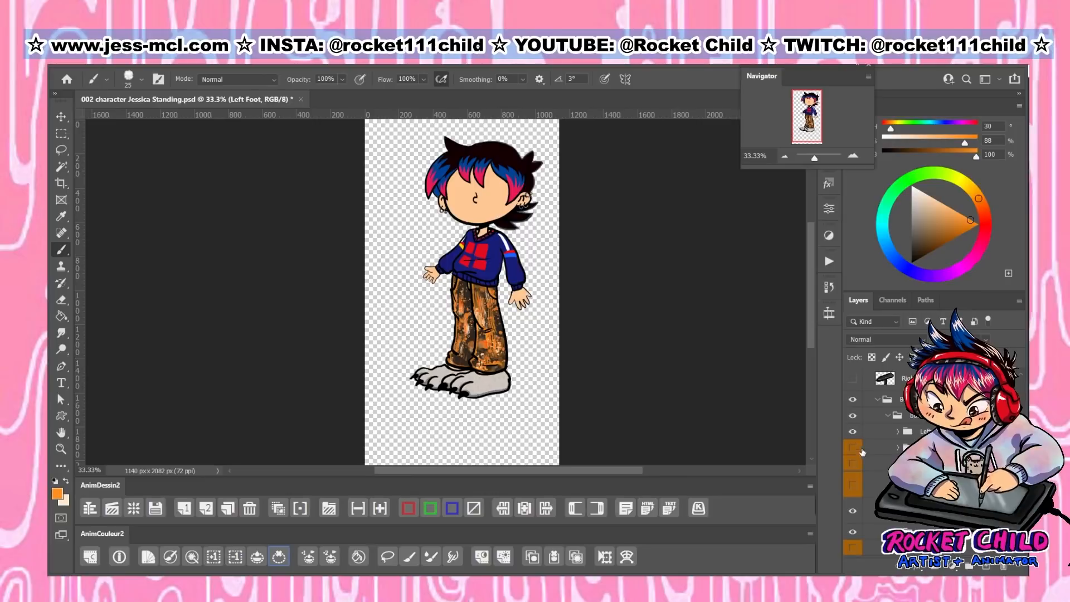
{"action": "scroll", "coordinate": [865, 470], "scroll_direction": "down", "scroll_amount": 3}
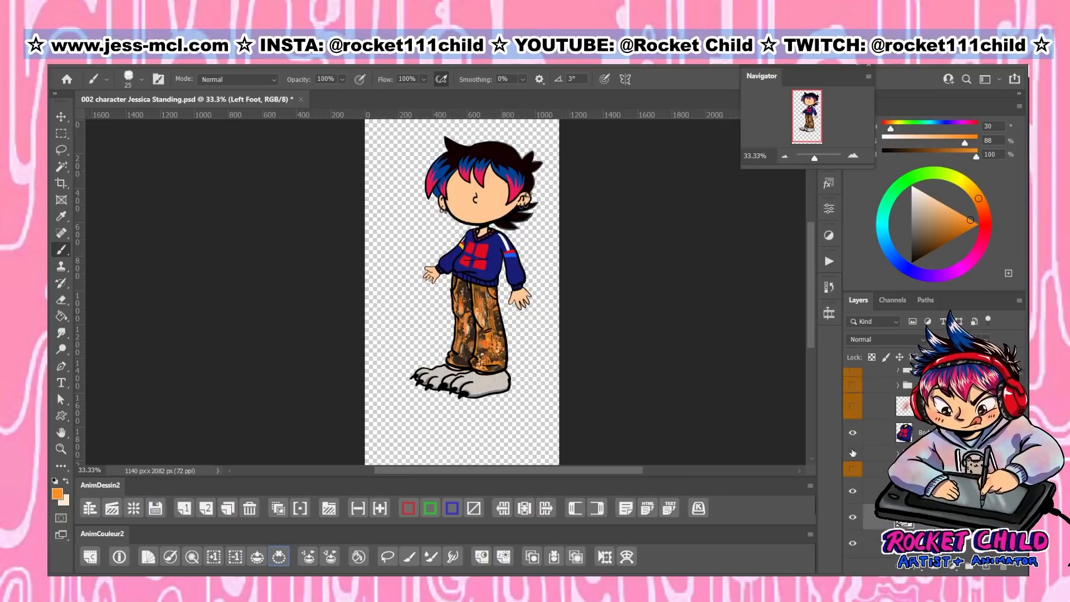
{"action": "left_click", "coordinate": [852, 453]}
{"action": "left_click", "coordinate": [853, 434]}
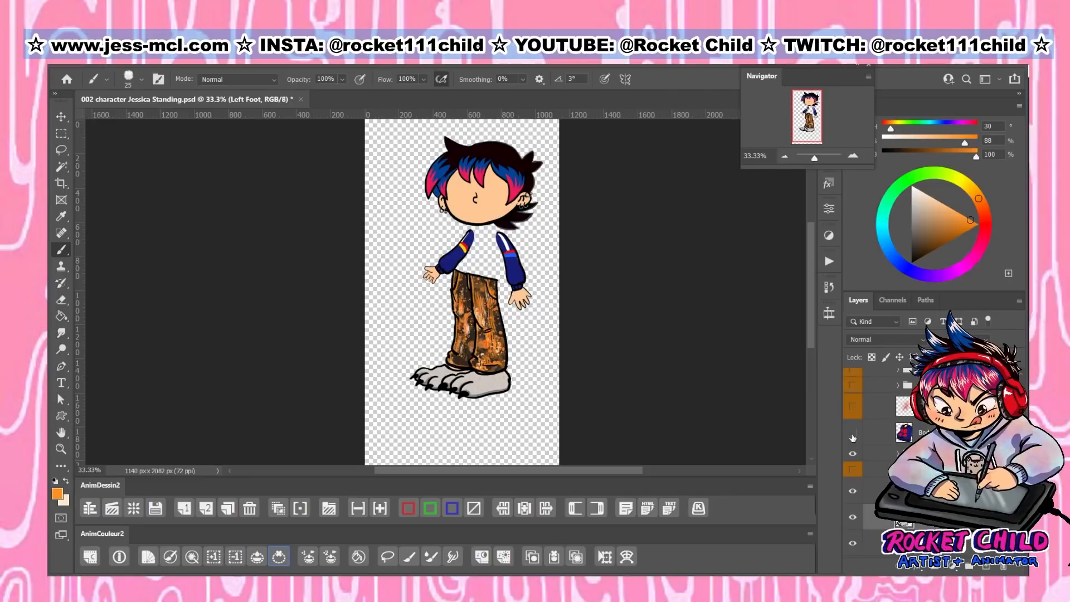
{"action": "left_click", "coordinate": [853, 434]}
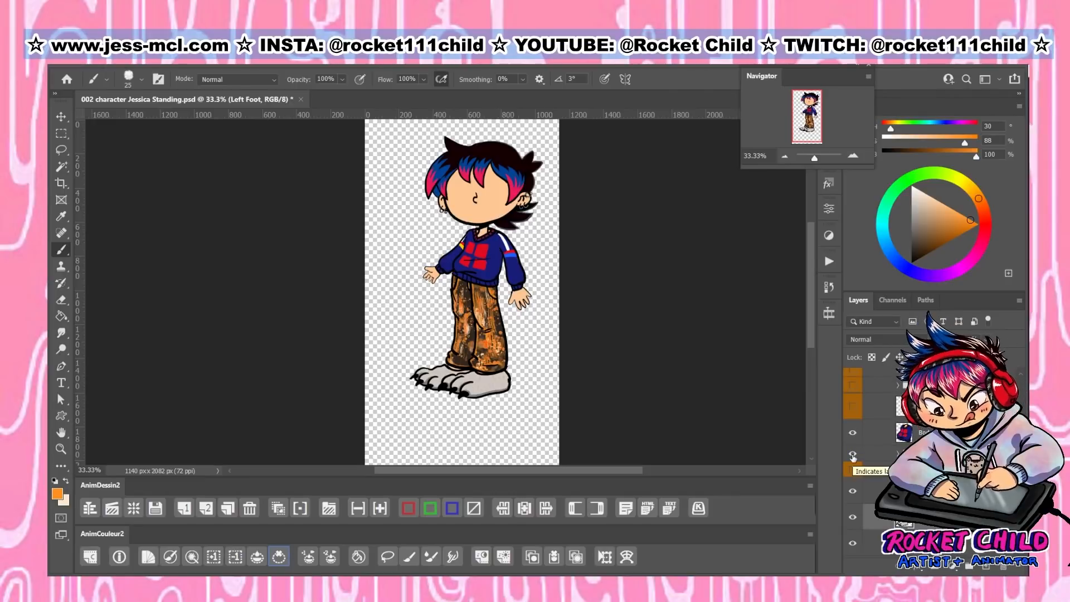
{"action": "left_click", "coordinate": [853, 455]}
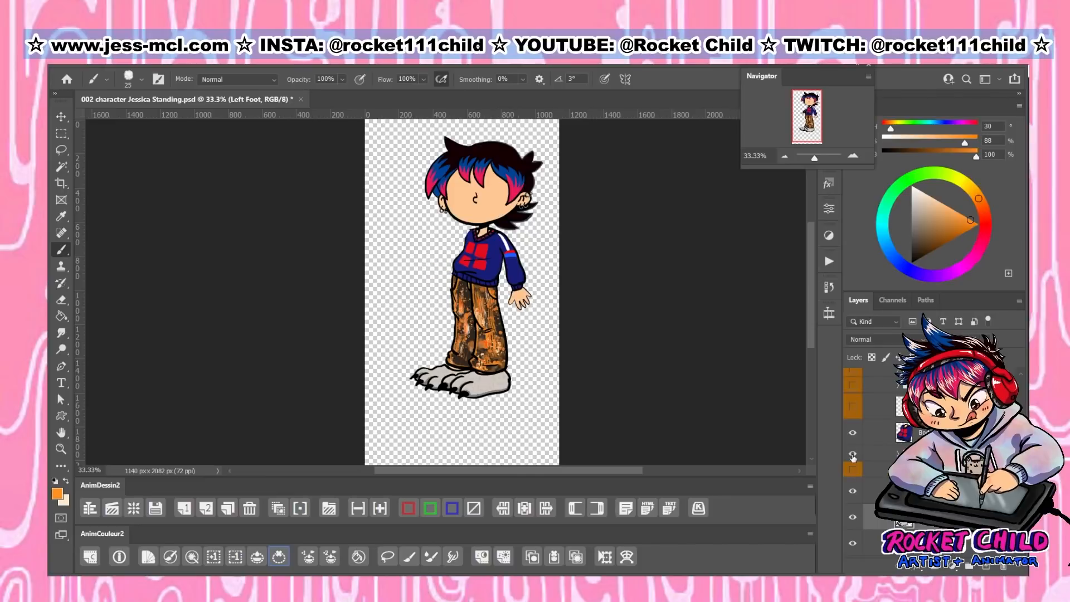
{"action": "left_click", "coordinate": [853, 456]}
{"action": "scroll", "coordinate": [871, 443], "scroll_direction": "up", "scroll_amount": 3}
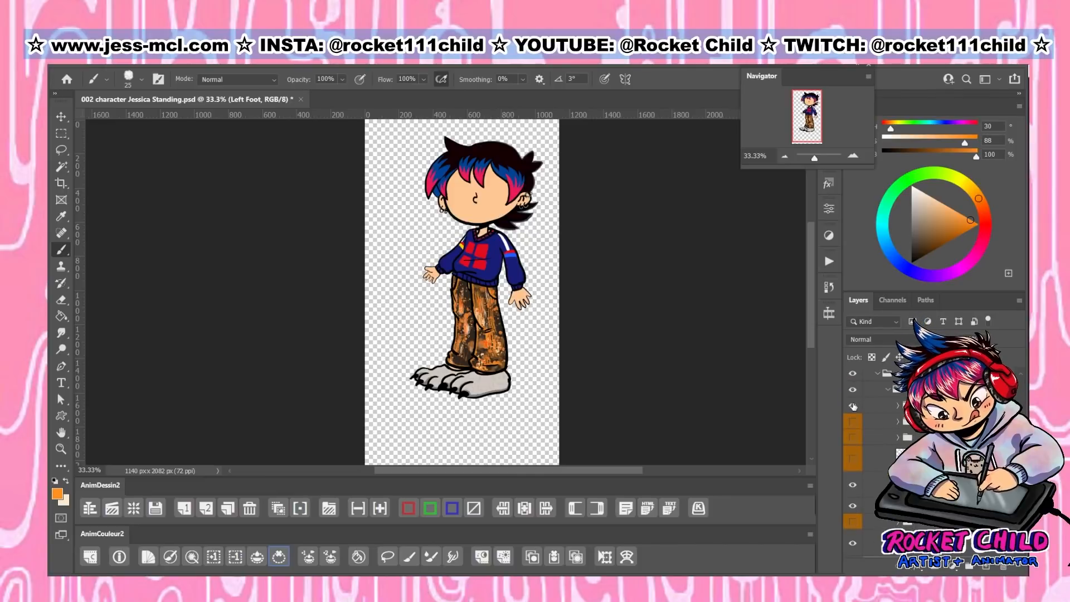
{"action": "left_click", "coordinate": [853, 407]}
{"action": "left_click", "coordinate": [852, 406]}
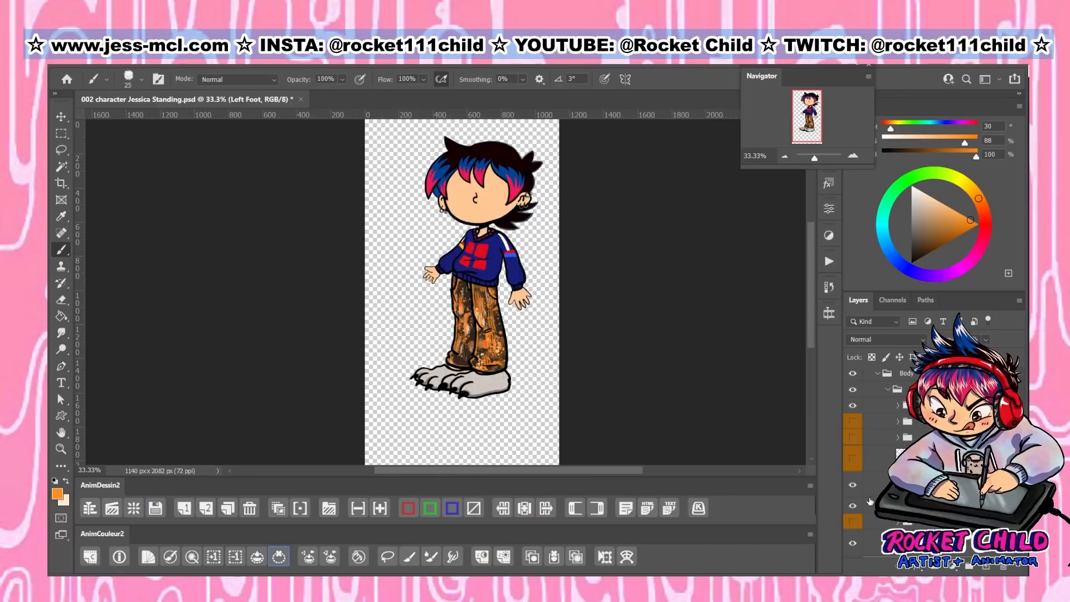
Save the document and hide both arm groups
{"action": "key", "text": "ctrl+s"}
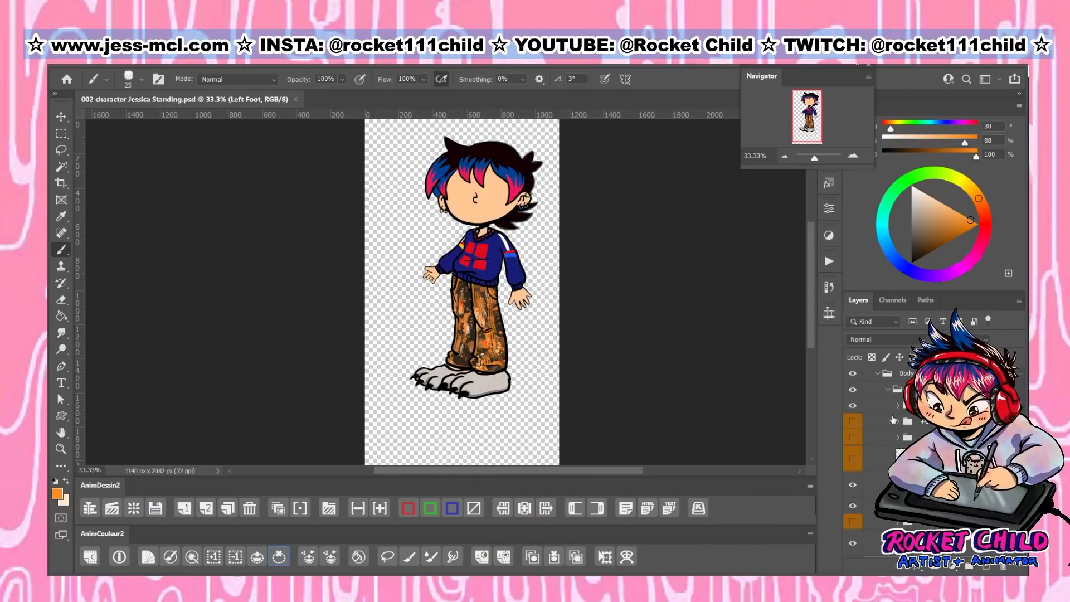
{"action": "left_click", "coordinate": [852, 405]}
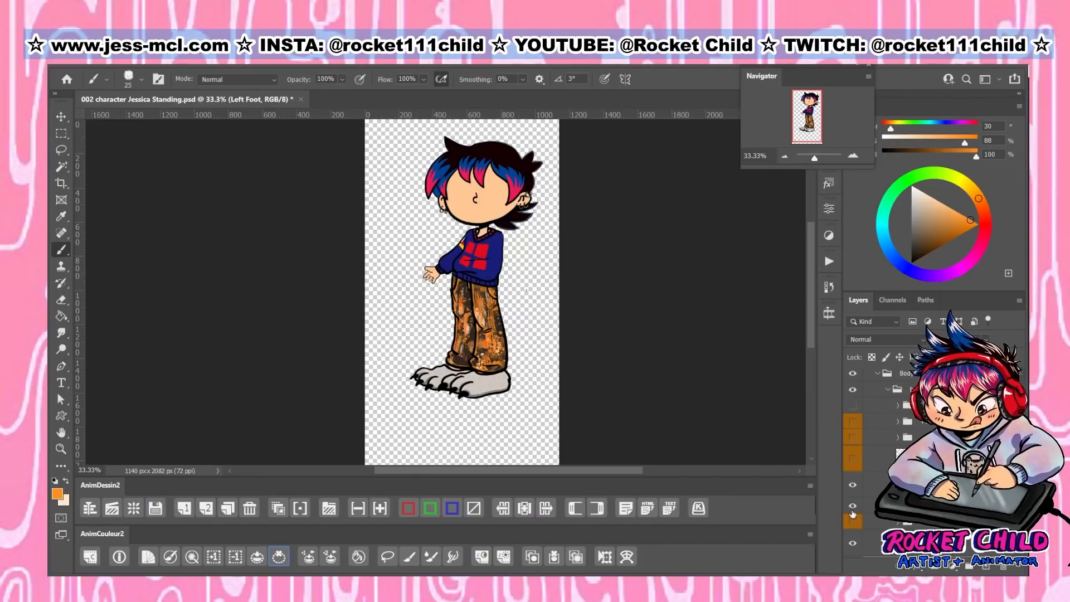
{"action": "left_click", "coordinate": [853, 507]}
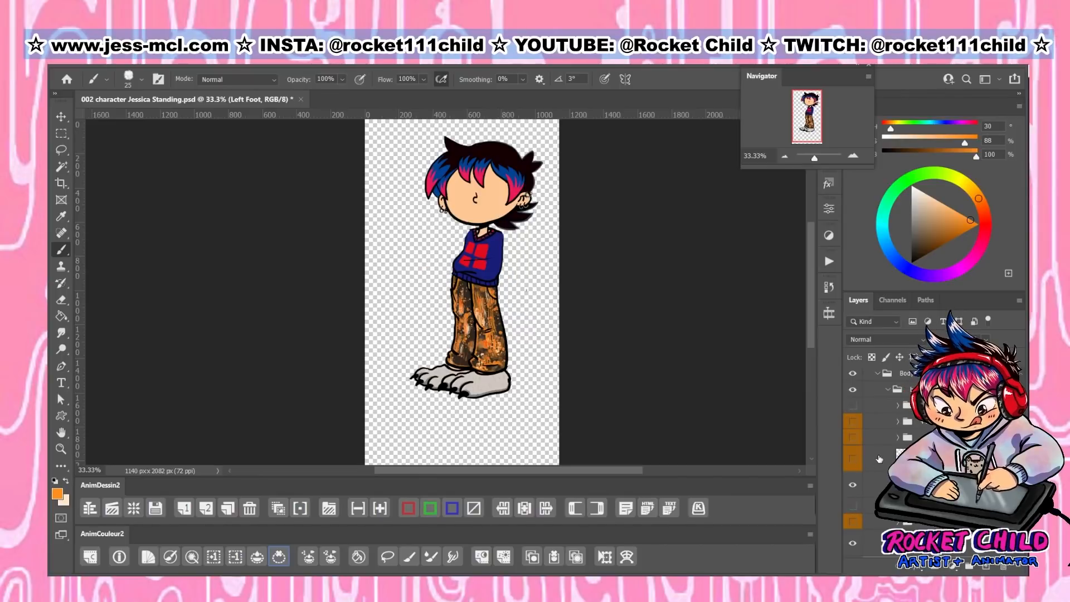
Show the Layer 15 overlay and Layer 16 sketch, and add a new empty layer above Layer 16
{"action": "scroll", "coordinate": [867, 486], "scroll_direction": "up", "scroll_amount": 3}
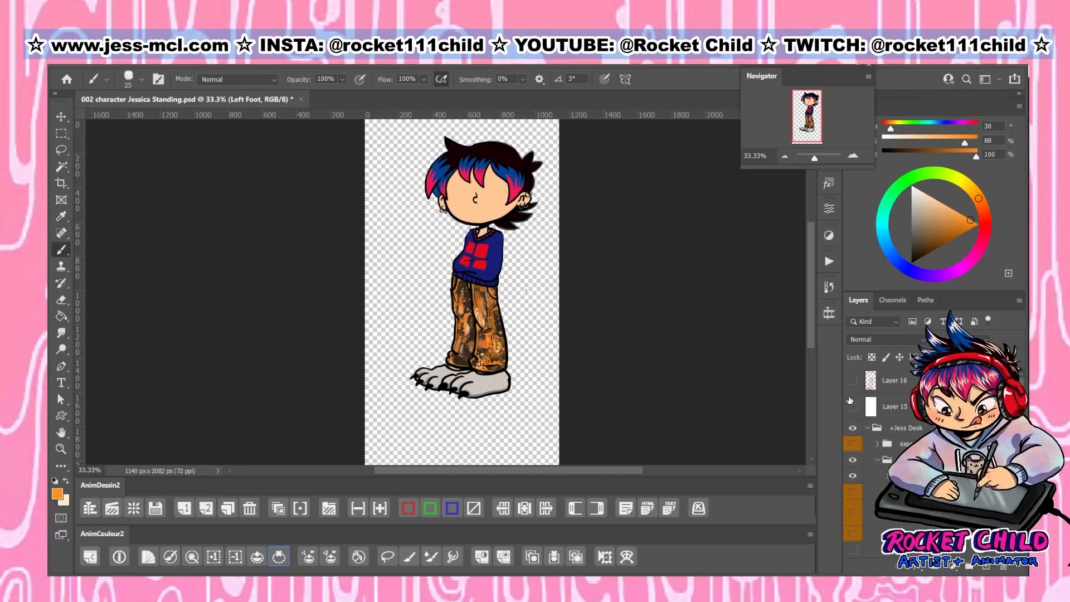
{"action": "left_click", "coordinate": [853, 407]}
{"action": "left_click", "coordinate": [852, 380]}
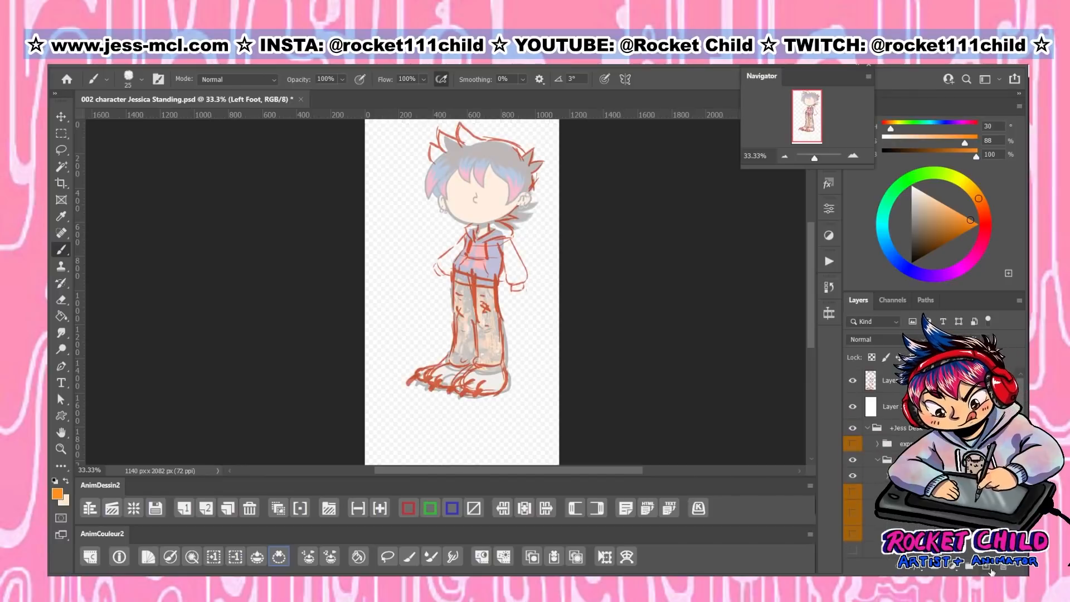
{"action": "left_click", "coordinate": [888, 381]}
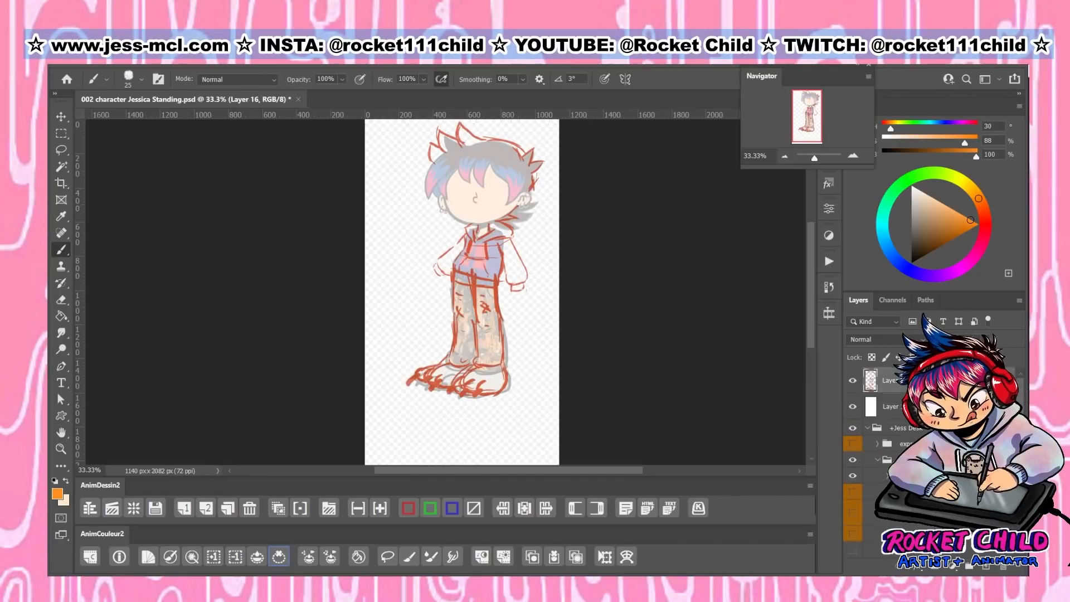
{"action": "left_click", "coordinate": [987, 567]}
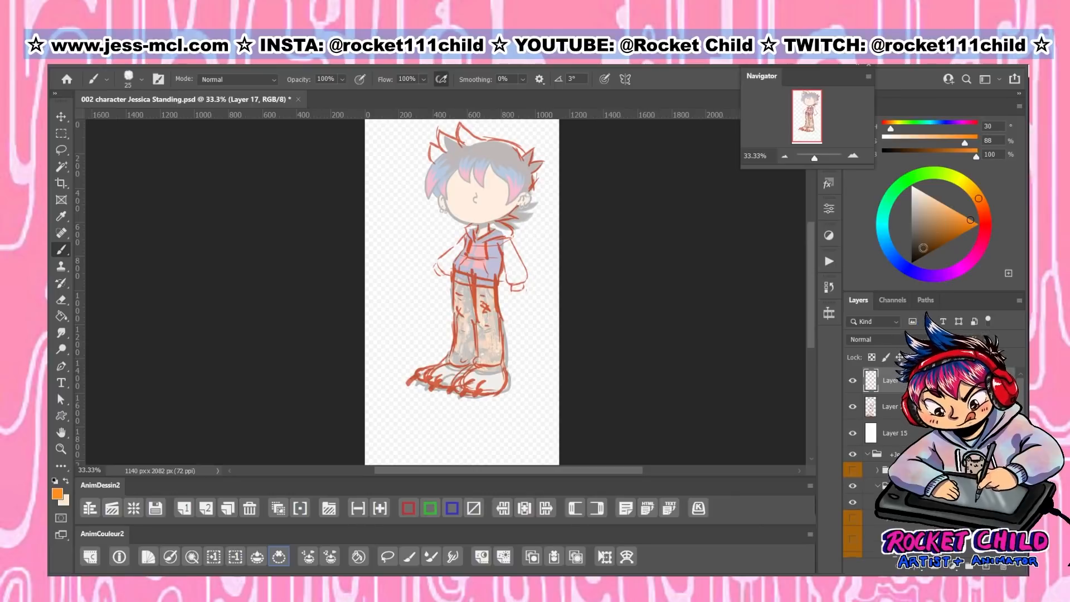
Set the foreground colour to black and choose the Kyle's Inkbox - Belgian Comics 1 brush
{"action": "left_click", "coordinate": [912, 262]}
{"action": "left_click", "coordinate": [97, 82]}
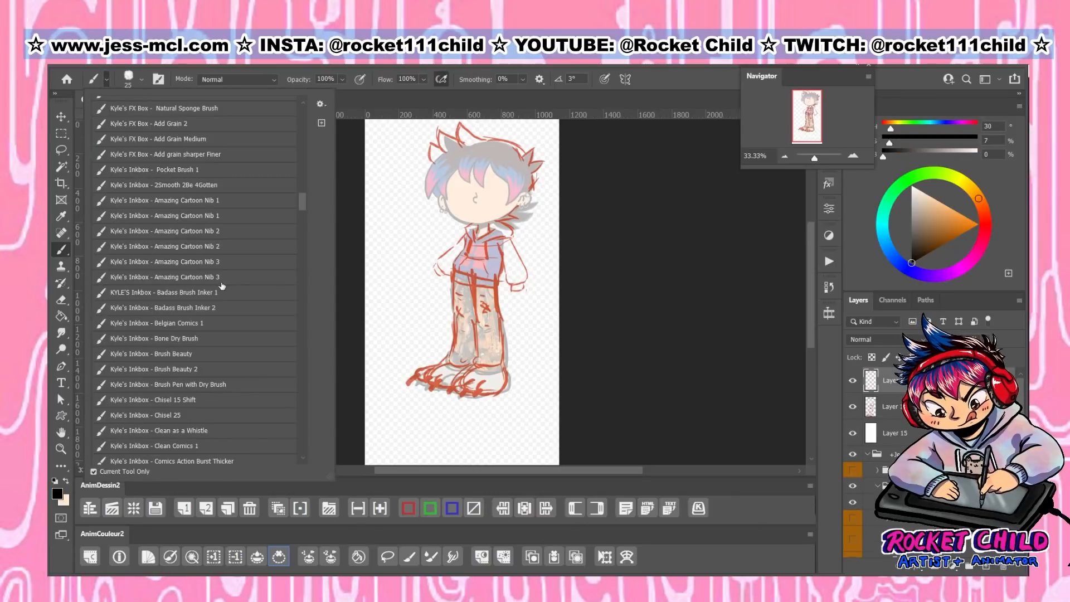
{"action": "left_click", "coordinate": [196, 324]}
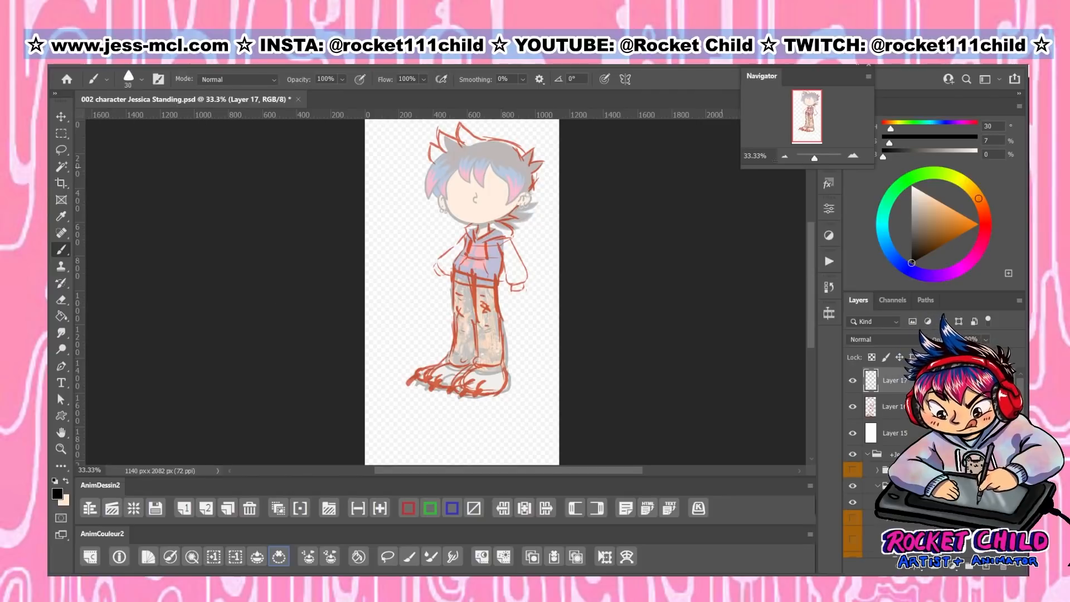
Ink the neck, V-shaped neckline and left edge of the hood on Layer 17, blacking in the top of the neck
{"action": "left_click", "coordinate": [853, 156]}
{"action": "left_click", "coordinate": [852, 157]}
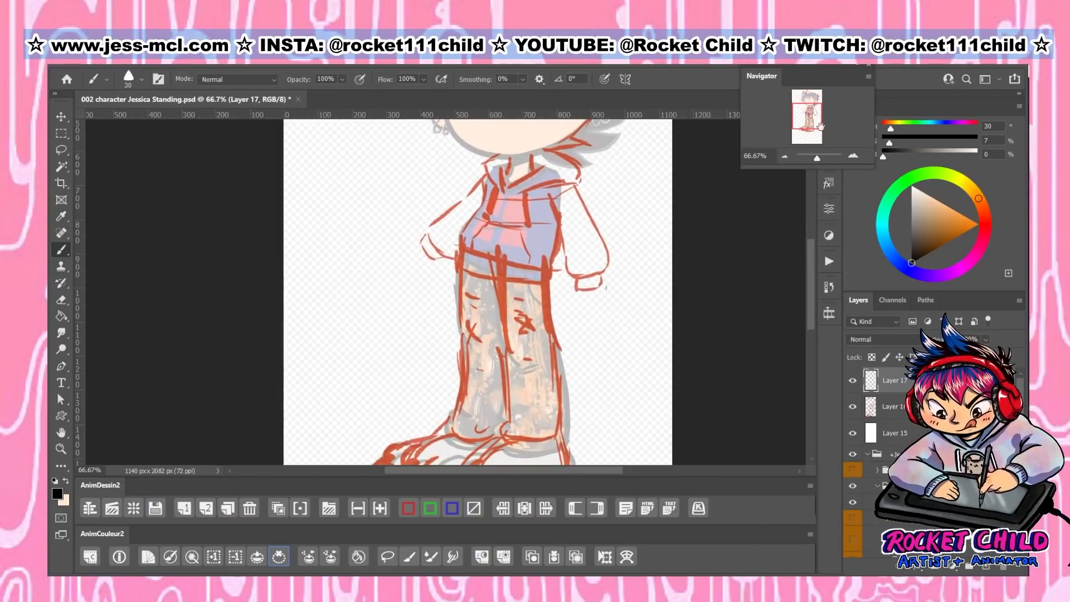
{"action": "left_click_drag", "start_coordinate": [813, 127], "coordinate": [810, 115]}
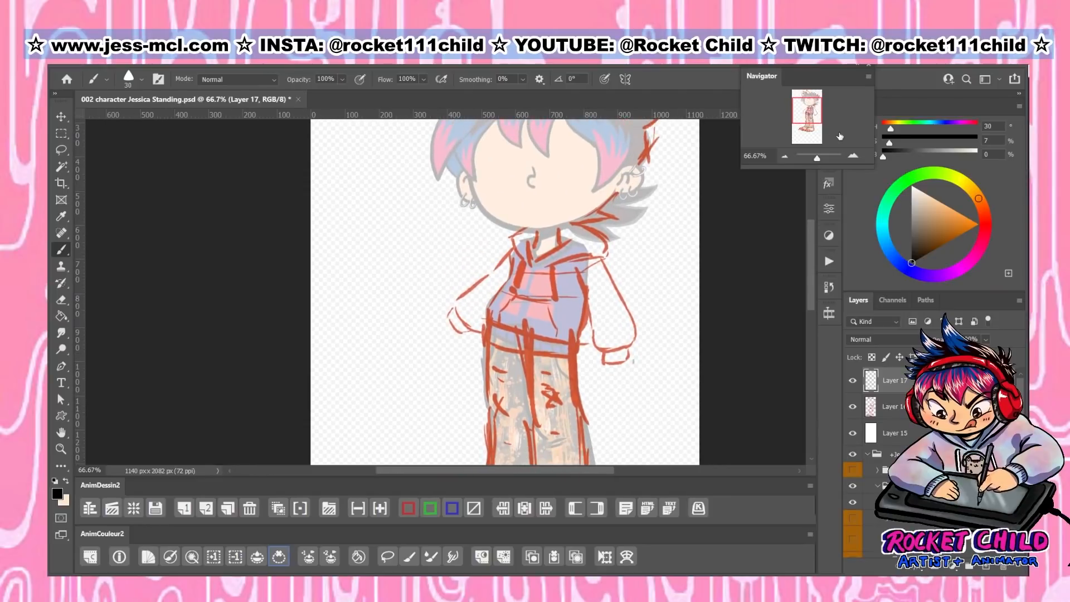
{"action": "left_click", "coordinate": [854, 156]}
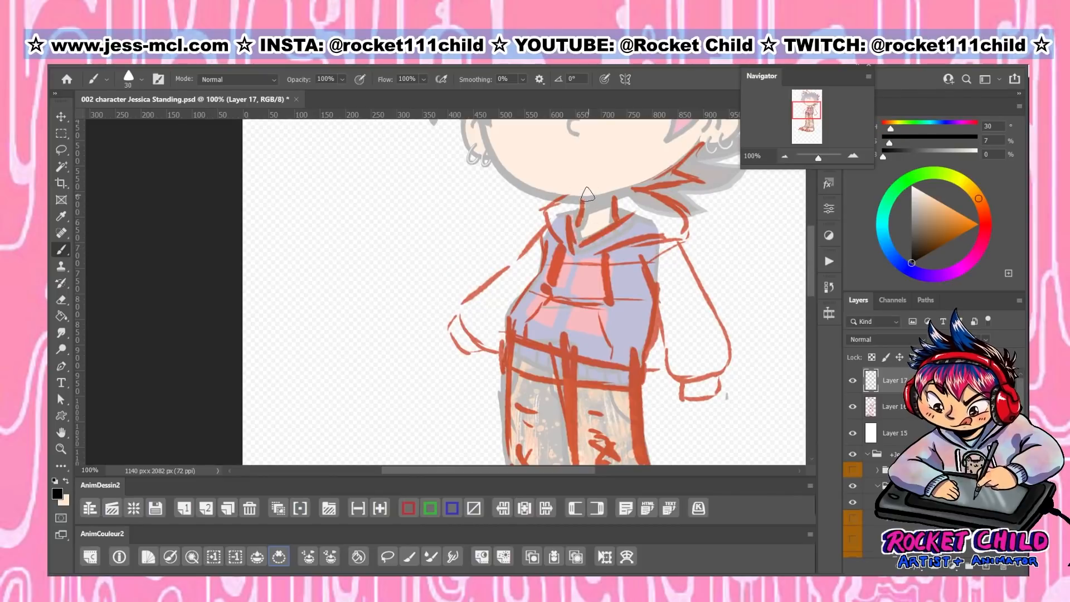
{"action": "mouse_move", "coordinate": [588, 192]}
{"action": "left_mouse_down"}
{"action": "mouse_move", "coordinate": [578, 229]}
{"action": "mouse_move", "coordinate": [616, 211]}
{"action": "mouse_move", "coordinate": [618, 221]}
{"action": "mouse_move", "coordinate": [612, 206]}
{"action": "mouse_move", "coordinate": [577, 217]}
{"action": "mouse_move", "coordinate": [582, 244]}
{"action": "mouse_move", "coordinate": [635, 214]}
{"action": "left_mouse_up"}
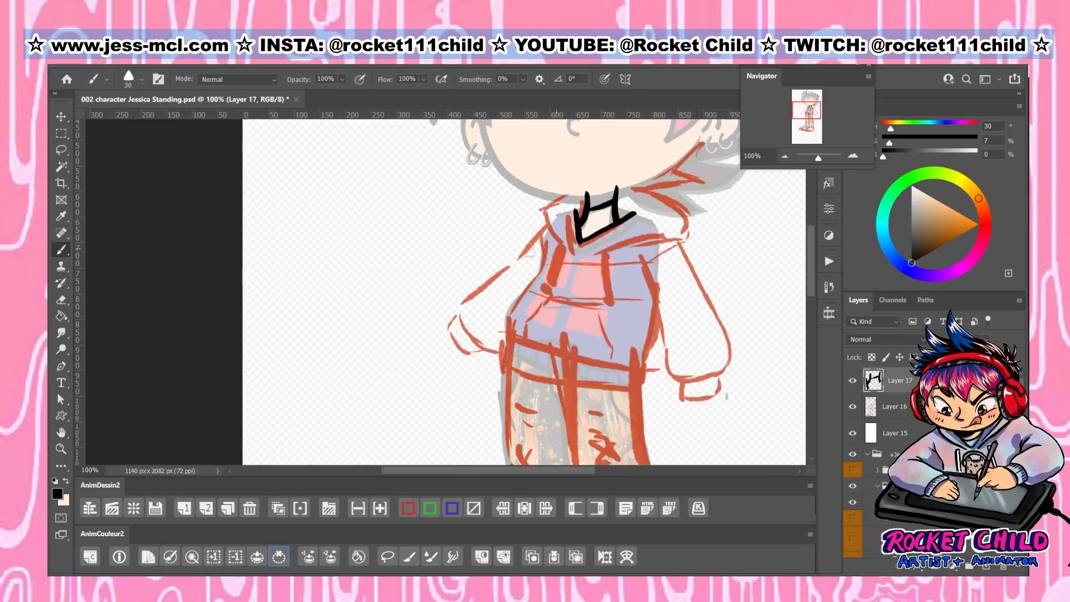
{"action": "left_click_drag", "start_coordinate": [543, 209], "coordinate": [565, 244]}
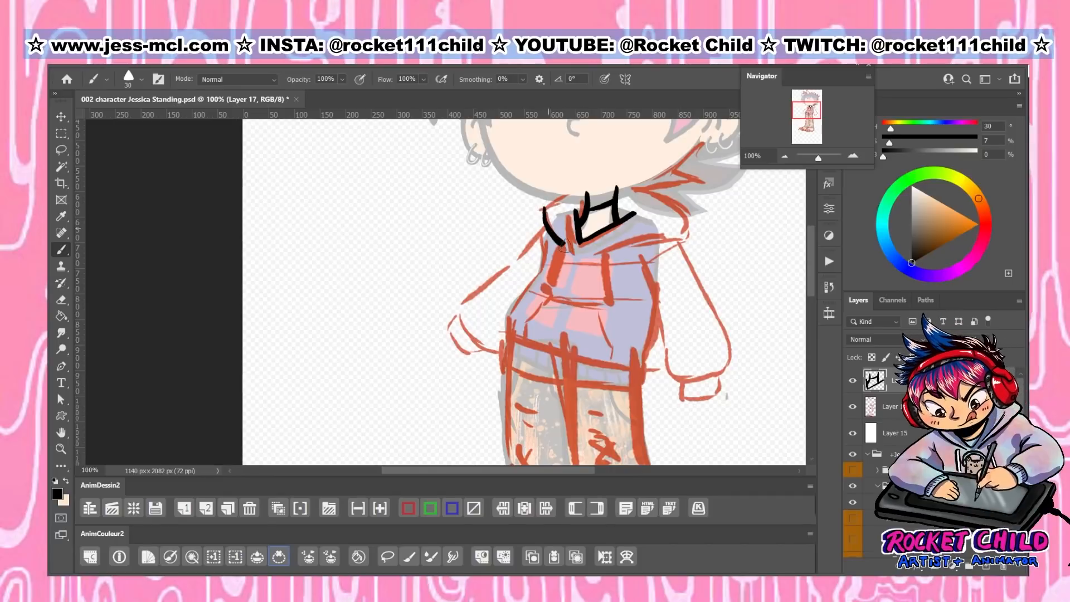
{"action": "mouse_move", "coordinate": [590, 193]}
{"action": "left_mouse_down"}
{"action": "mouse_move", "coordinate": [592, 182]}
{"action": "mouse_move", "coordinate": [614, 190]}
{"action": "mouse_move", "coordinate": [602, 184]}
{"action": "mouse_move", "coordinate": [591, 206]}
{"action": "mouse_move", "coordinate": [616, 187]}
{"action": "left_mouse_up"}
{"action": "left_click_drag", "start_coordinate": [540, 209], "coordinate": [591, 187]}
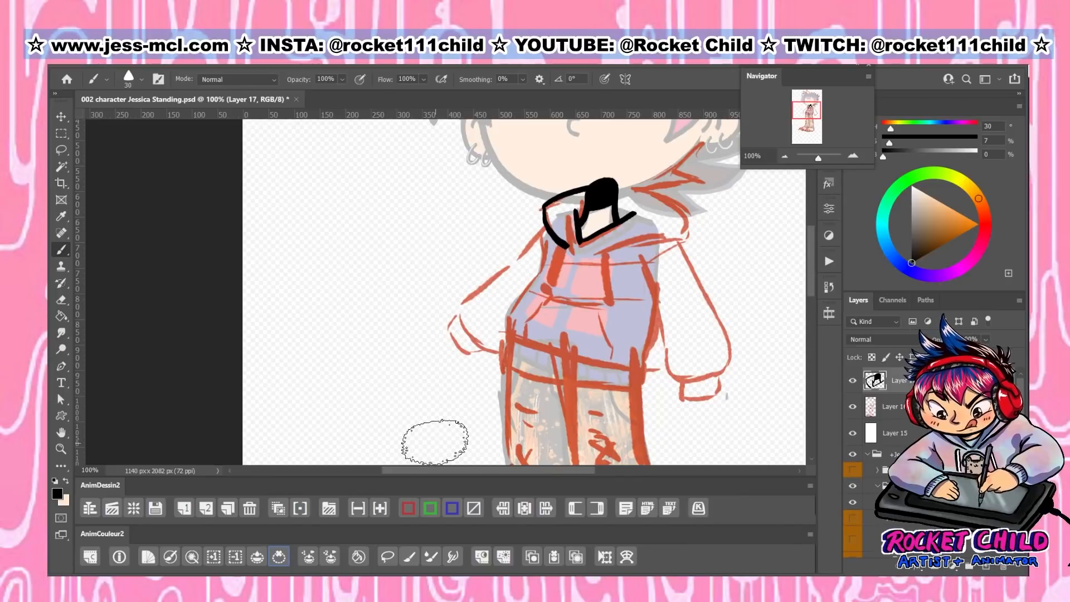
Trim the lower end of the hood's left line with the eraser set to 67 px
{"action": "left_click", "coordinate": [61, 299]}
{"action": "left_click", "coordinate": [128, 79]}
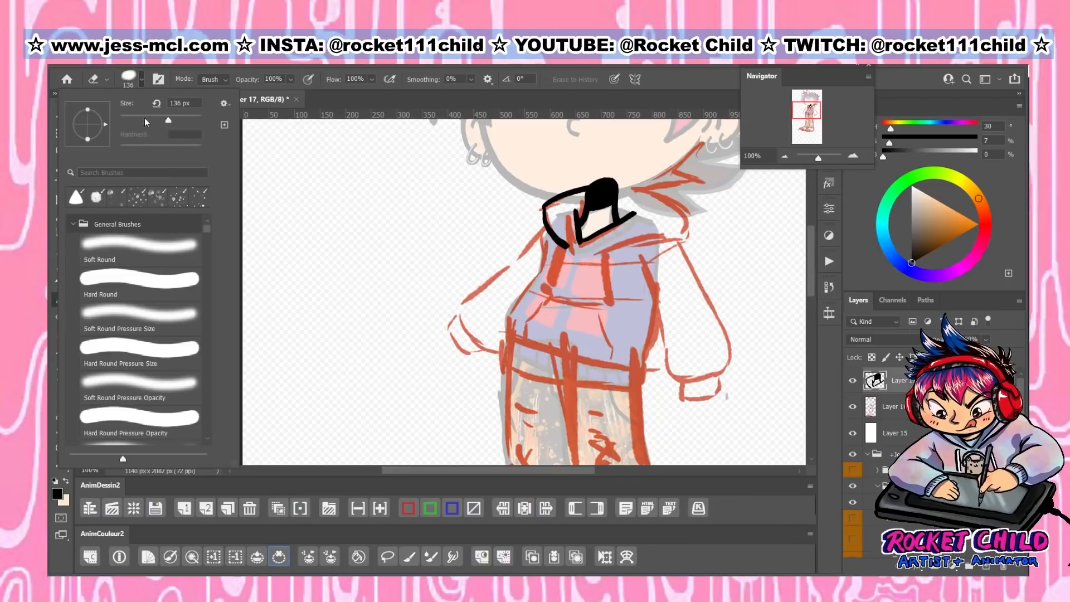
{"action": "left_click_drag", "start_coordinate": [563, 246], "coordinate": [565, 246]}
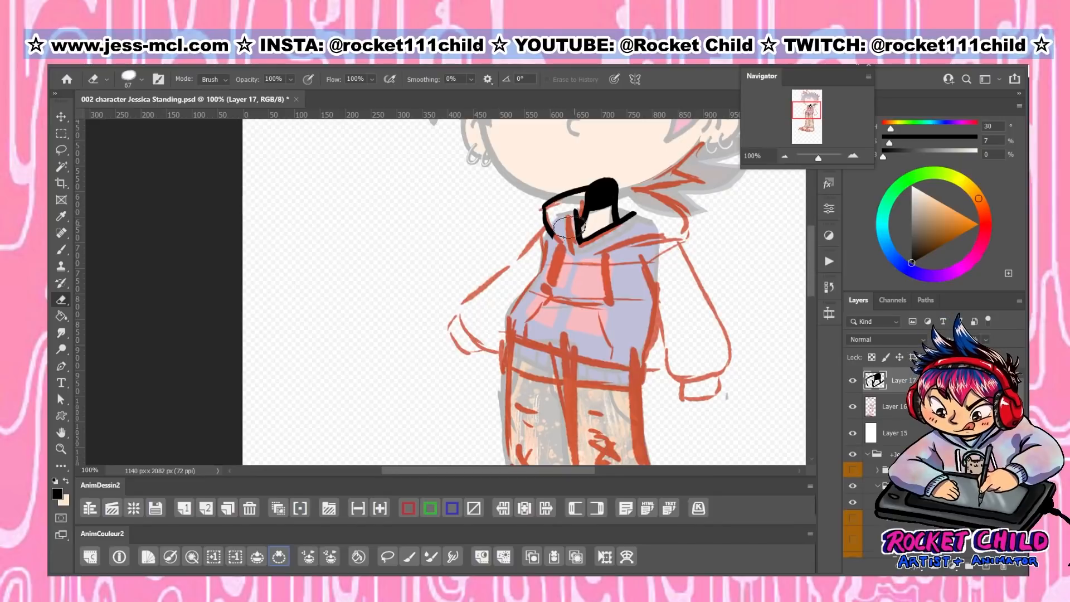
Ink the hood's front fold and right curve, and both side edges of the hoodie body
{"action": "left_click", "coordinate": [62, 249]}
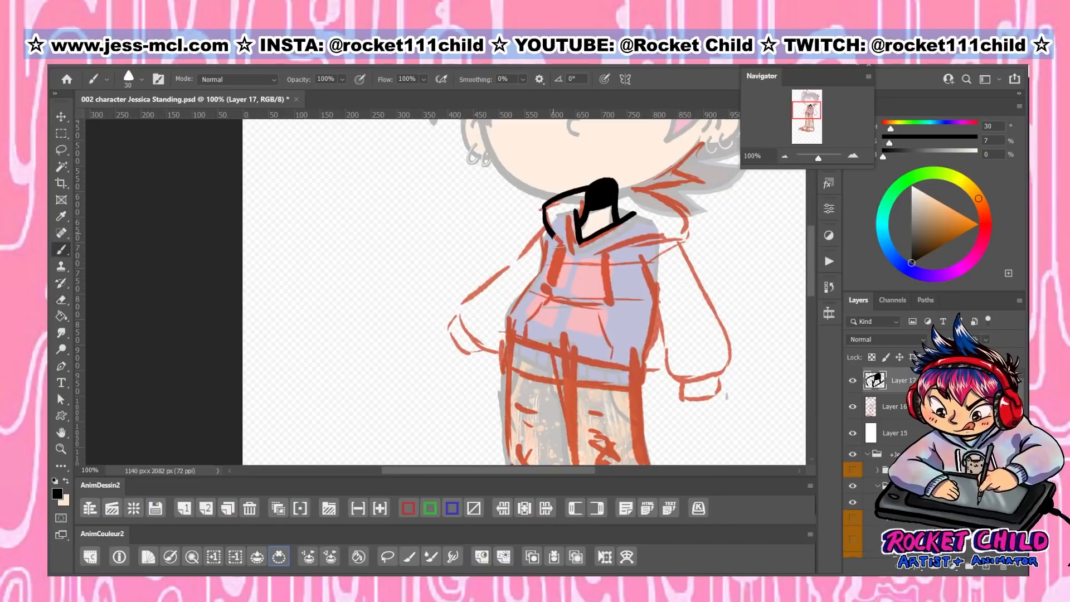
{"action": "mouse_move", "coordinate": [551, 235]}
{"action": "left_mouse_down"}
{"action": "mouse_move", "coordinate": [563, 248]}
{"action": "mouse_move", "coordinate": [681, 227]}
{"action": "left_mouse_up"}
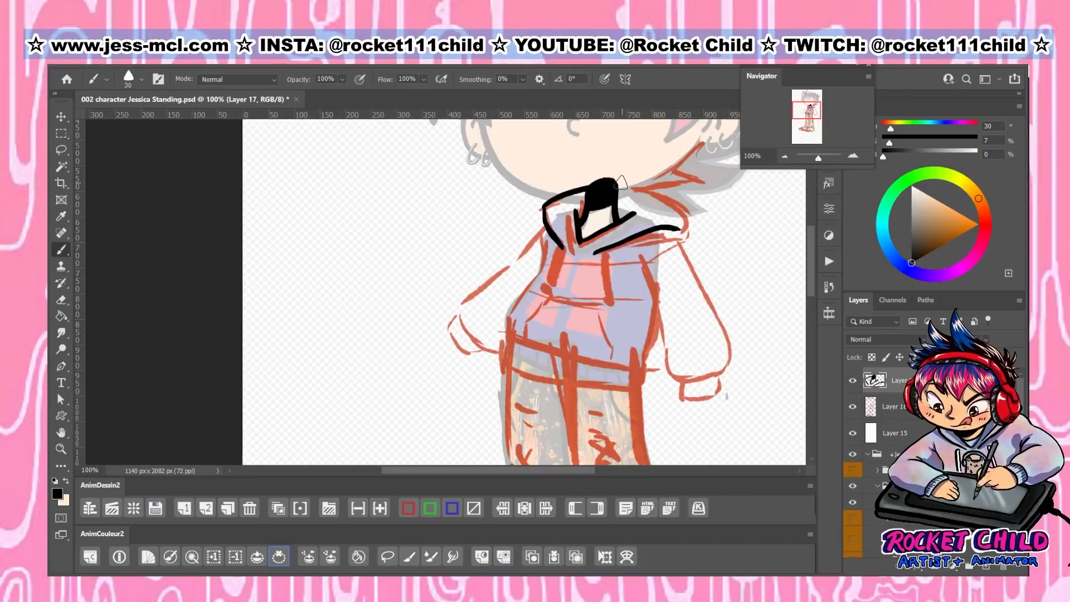
{"action": "mouse_move", "coordinate": [618, 180]}
{"action": "left_mouse_down"}
{"action": "mouse_move", "coordinate": [677, 192]}
{"action": "mouse_move", "coordinate": [702, 234]}
{"action": "mouse_move", "coordinate": [687, 254]}
{"action": "left_mouse_up"}
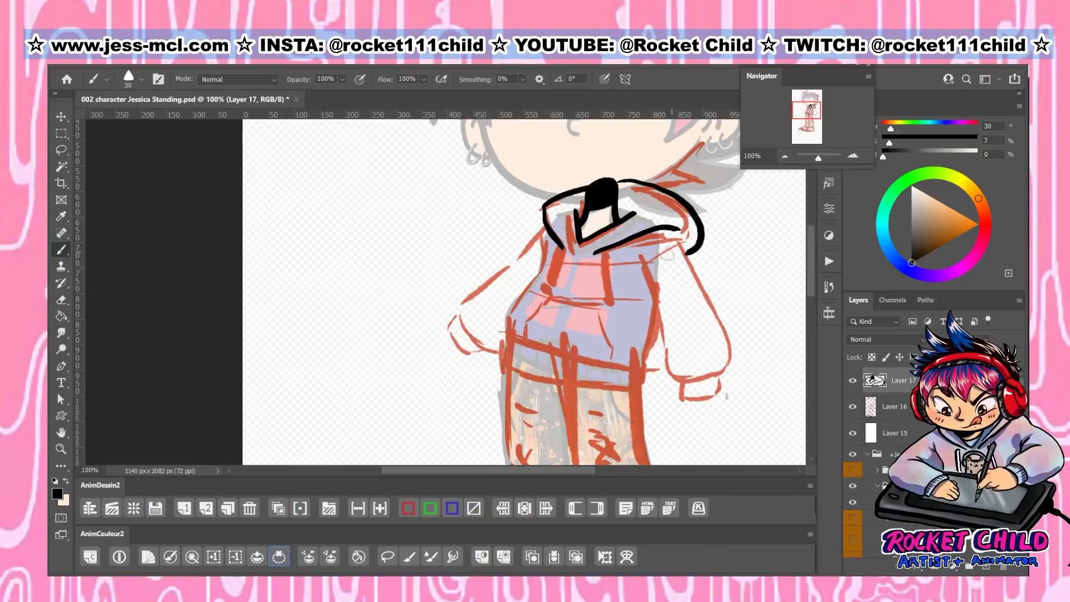
{"action": "mouse_move", "coordinate": [546, 233]}
{"action": "left_mouse_down"}
{"action": "mouse_move", "coordinate": [504, 331]}
{"action": "mouse_move", "coordinate": [507, 364]}
{"action": "left_mouse_up"}
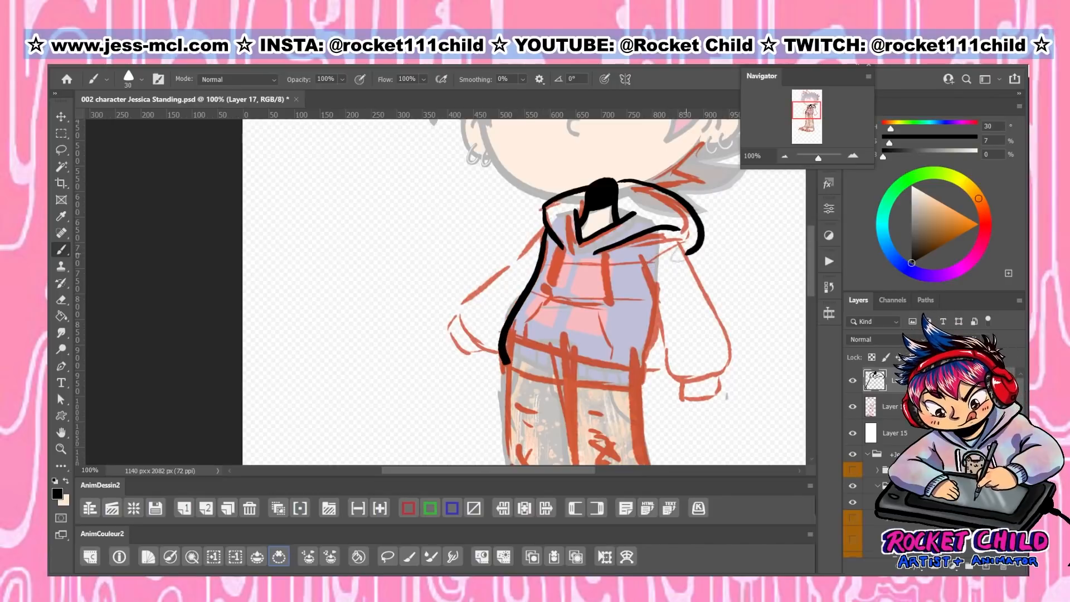
{"action": "mouse_move", "coordinate": [667, 235]}
{"action": "left_mouse_down"}
{"action": "mouse_move", "coordinate": [661, 338]}
{"action": "mouse_move", "coordinate": [639, 377]}
{"action": "left_mouse_up"}
{"action": "left_click_drag", "start_coordinate": [508, 361], "coordinate": [641, 382]}
{"action": "left_click", "coordinate": [829, 286]}
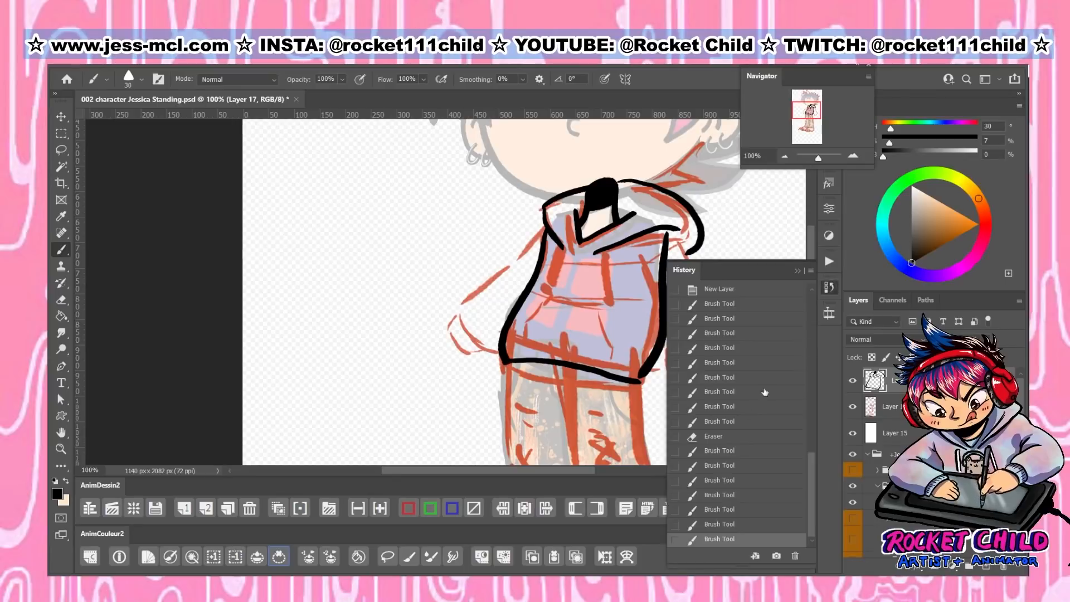
{"action": "left_click", "coordinate": [706, 523]}
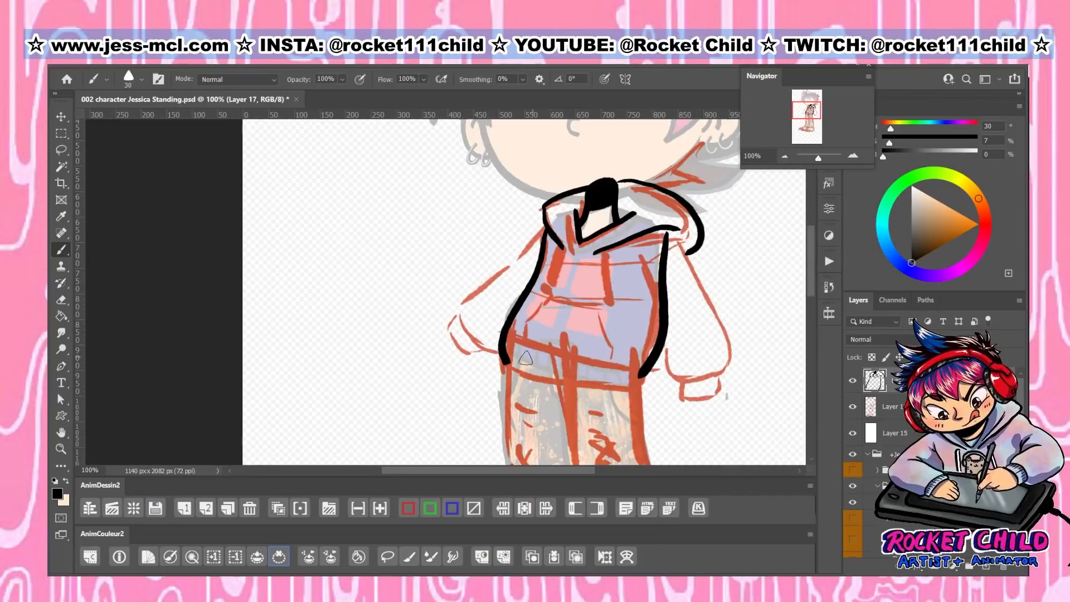
Ink the hoodie's hem line and waistband, and close the lower right end of the hood
{"action": "left_click_drag", "start_coordinate": [506, 363], "coordinate": [644, 373]}
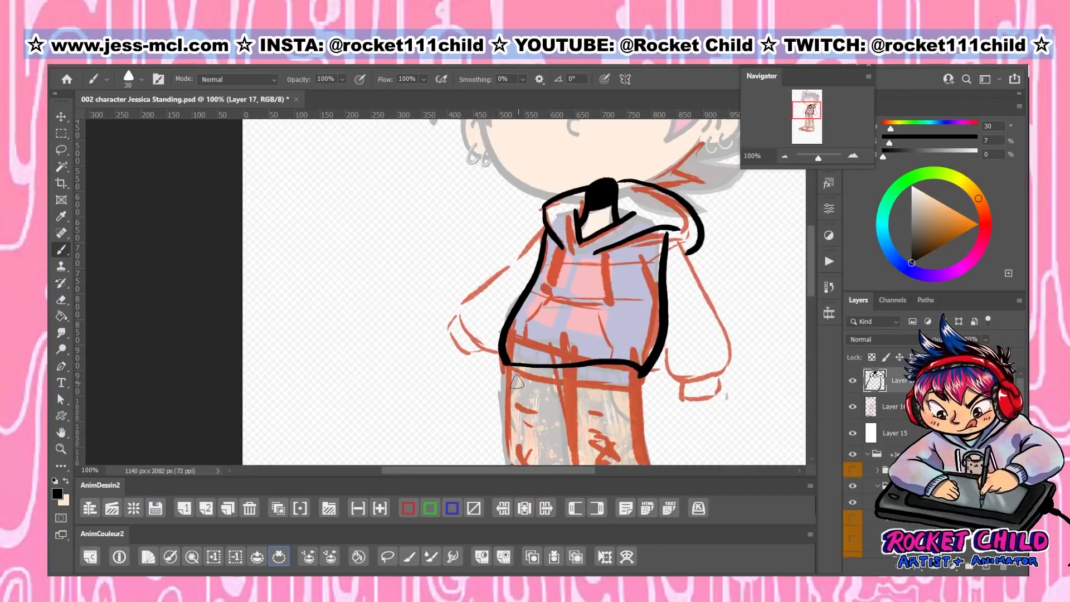
{"action": "mouse_move", "coordinate": [506, 368]}
{"action": "left_mouse_down"}
{"action": "mouse_move", "coordinate": [617, 398]}
{"action": "mouse_move", "coordinate": [643, 394]}
{"action": "left_mouse_up"}
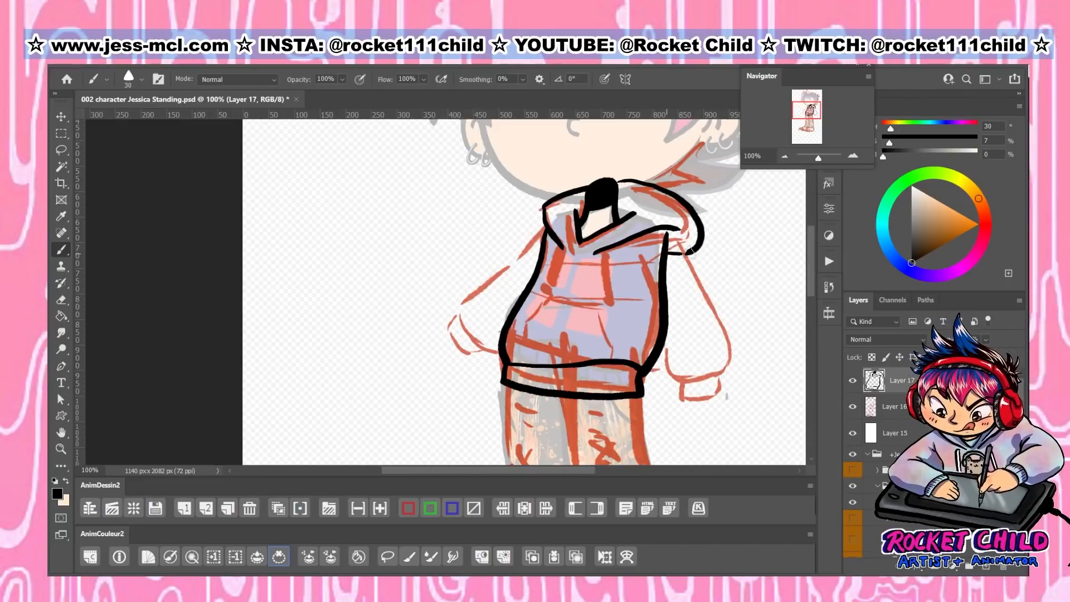
{"action": "left_click_drag", "start_coordinate": [694, 251], "coordinate": [669, 257]}
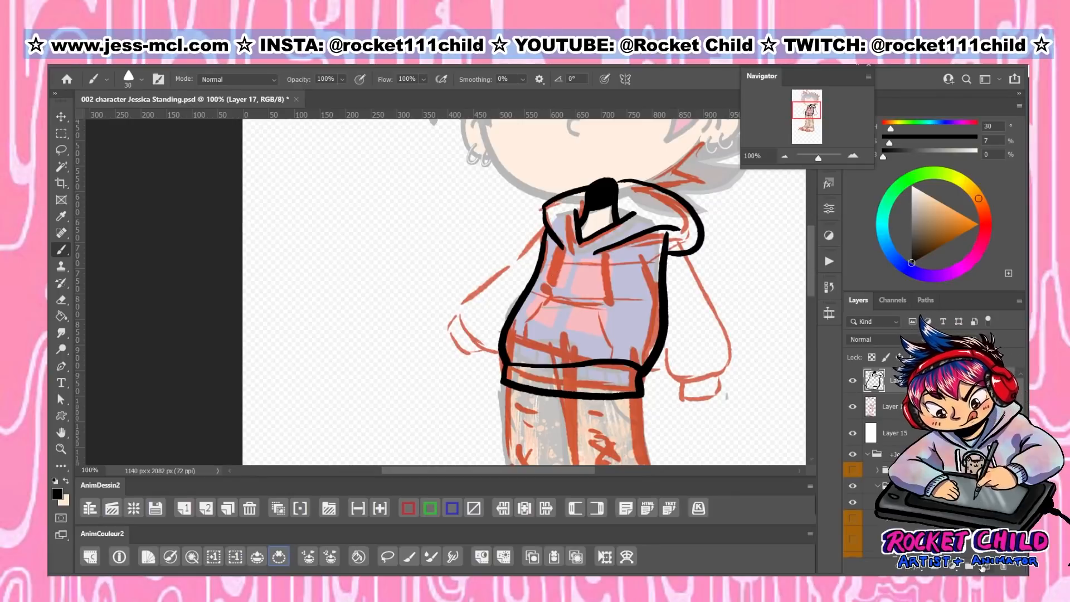
Add a new layer and ink the right-hand sleeve with its rounded shoulder and ribbed cuff
{"action": "key", "text": "ctrl+shift+alt+n"}
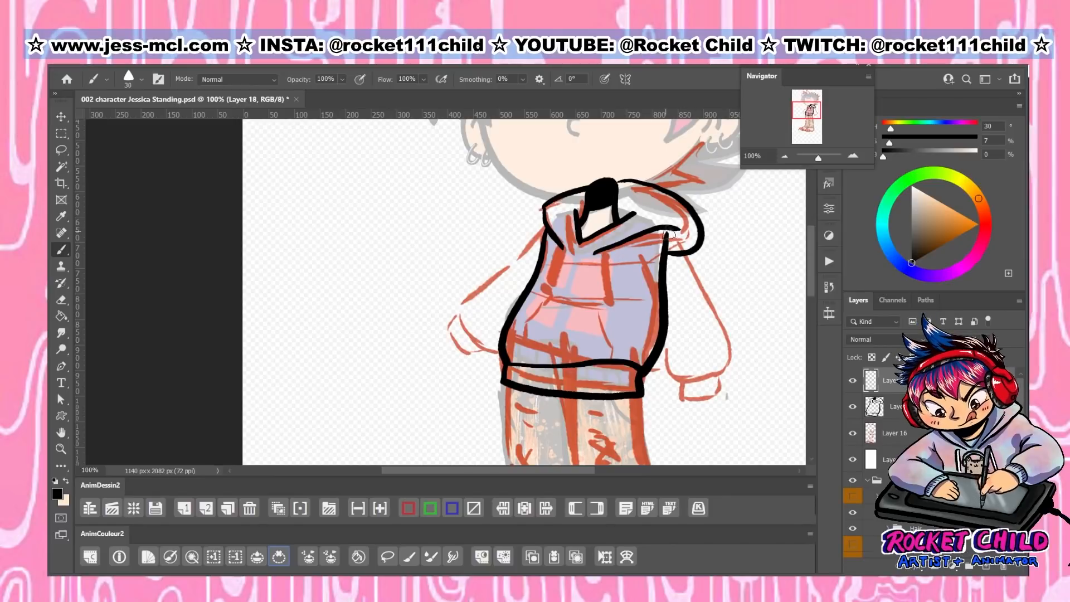
{"action": "mouse_move", "coordinate": [671, 231]}
{"action": "left_mouse_down"}
{"action": "mouse_move", "coordinate": [645, 243]}
{"action": "mouse_move", "coordinate": [643, 262]}
{"action": "mouse_move", "coordinate": [684, 384]}
{"action": "left_mouse_up"}
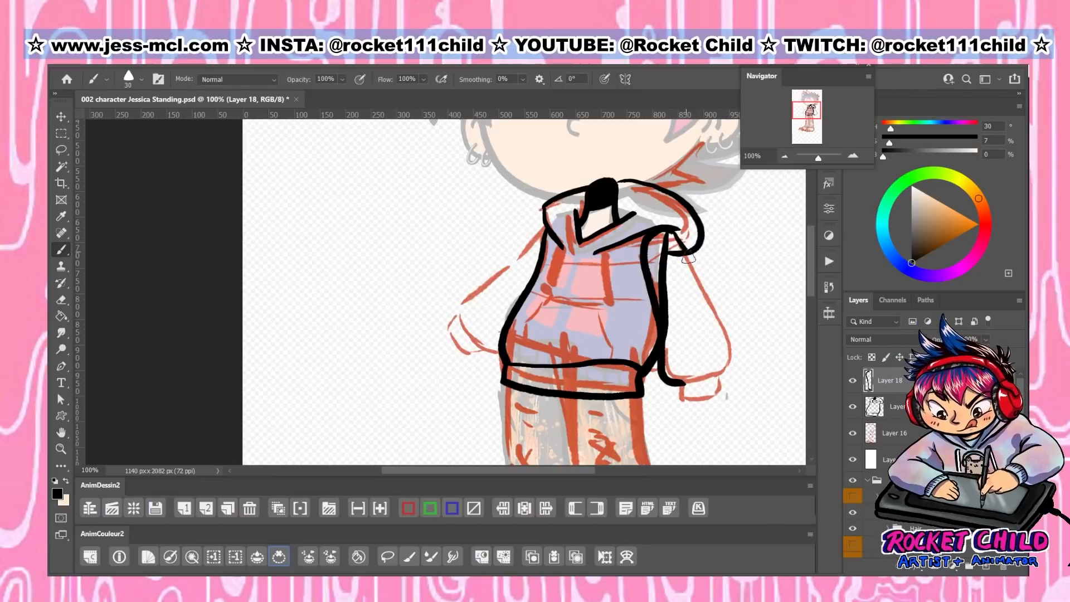
{"action": "mouse_move", "coordinate": [672, 233]}
{"action": "left_mouse_down"}
{"action": "mouse_move", "coordinate": [734, 363]}
{"action": "mouse_move", "coordinate": [682, 401]}
{"action": "mouse_move", "coordinate": [709, 404]}
{"action": "mouse_move", "coordinate": [723, 386]}
{"action": "mouse_move", "coordinate": [700, 400]}
{"action": "left_mouse_up"}
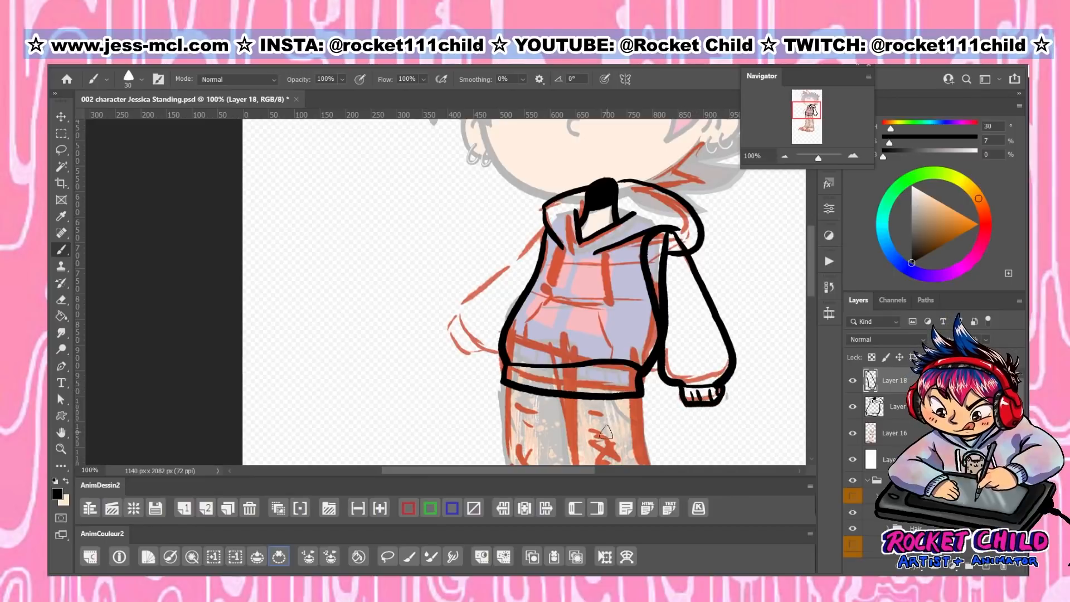
Add another new layer and ink the left-hand sleeve as a closed shape overlapping the hoodie body
{"action": "key", "text": "ctrl+shift+alt+n"}
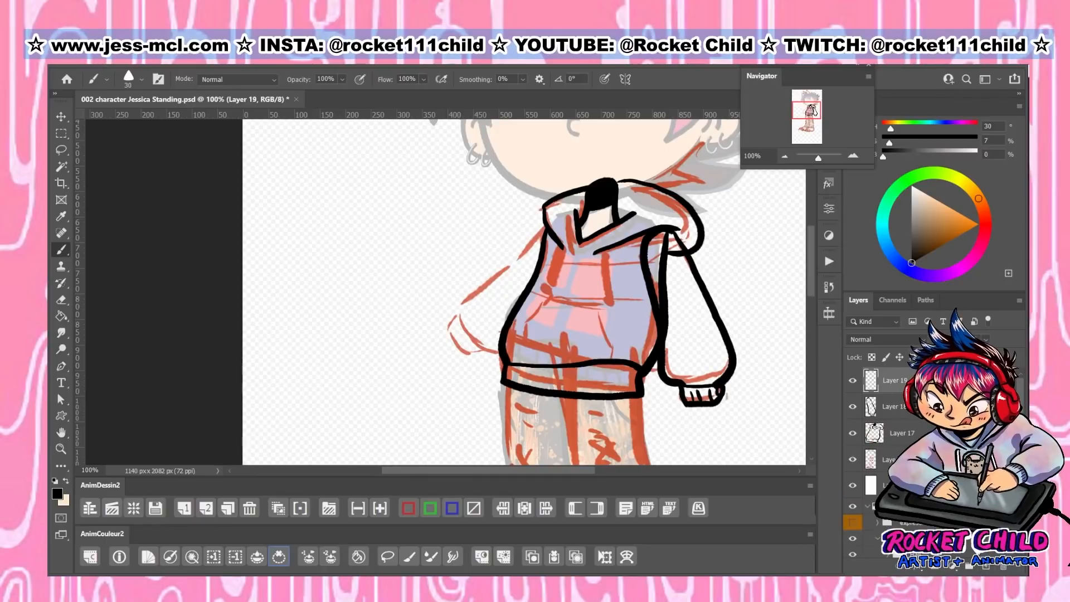
{"action": "mouse_move", "coordinate": [554, 219]}
{"action": "left_mouse_down"}
{"action": "mouse_move", "coordinate": [451, 314]}
{"action": "mouse_move", "coordinate": [466, 352]}
{"action": "mouse_move", "coordinate": [519, 345]}
{"action": "left_mouse_up"}
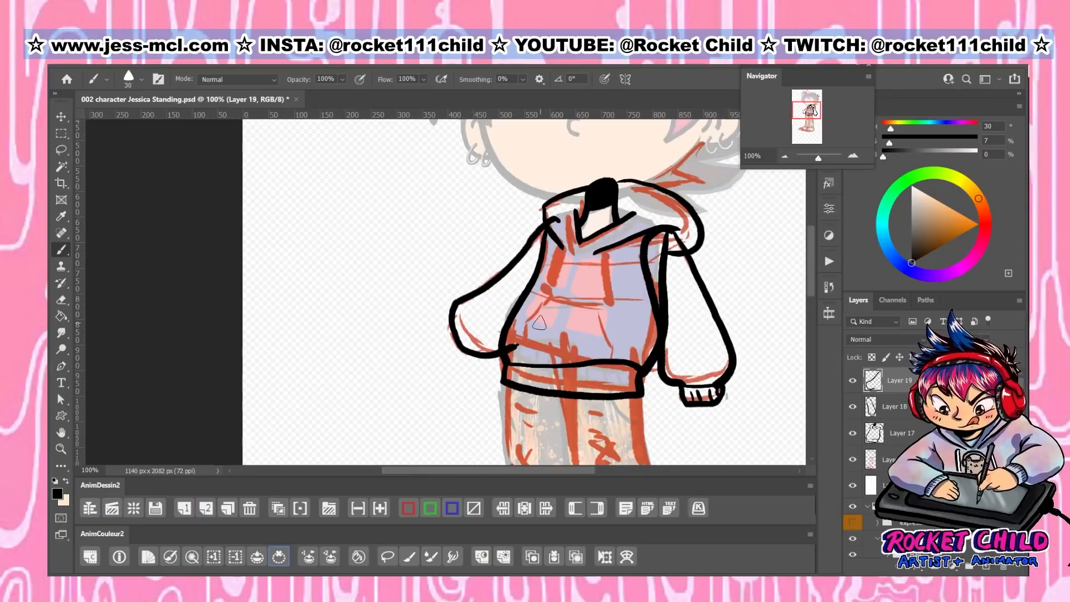
{"action": "mouse_move", "coordinate": [559, 221]}
{"action": "left_mouse_down"}
{"action": "mouse_move", "coordinate": [568, 273]}
{"action": "mouse_move", "coordinate": [543, 317]}
{"action": "mouse_move", "coordinate": [498, 354]}
{"action": "left_mouse_up"}
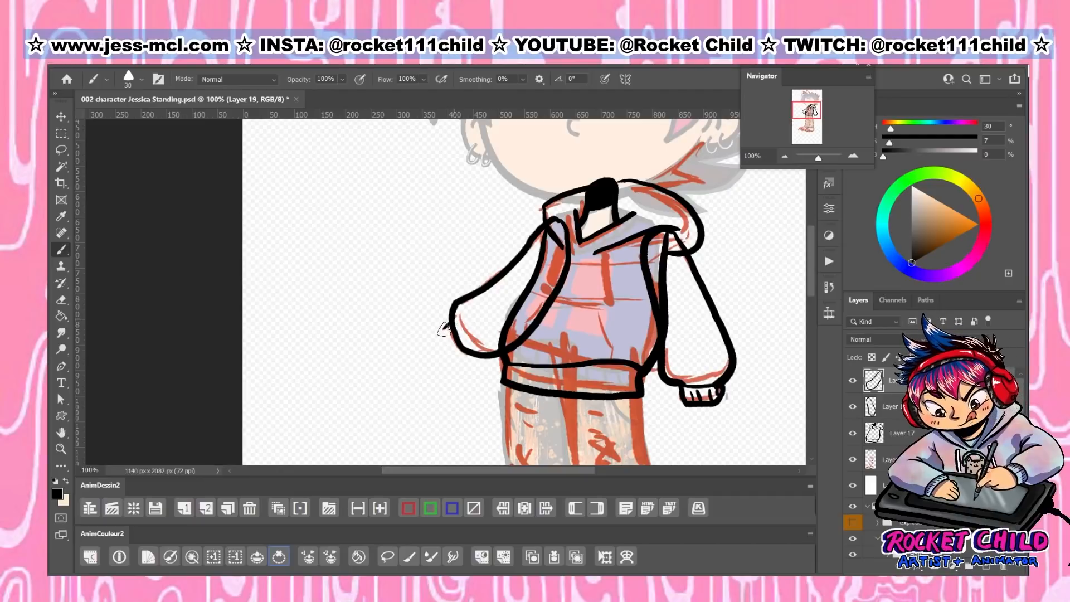
{"action": "mouse_move", "coordinate": [445, 327]}
{"action": "left_mouse_down"}
{"action": "mouse_move", "coordinate": [446, 345]}
{"action": "mouse_move", "coordinate": [474, 359]}
{"action": "mouse_move", "coordinate": [457, 343]}
{"action": "left_mouse_up"}
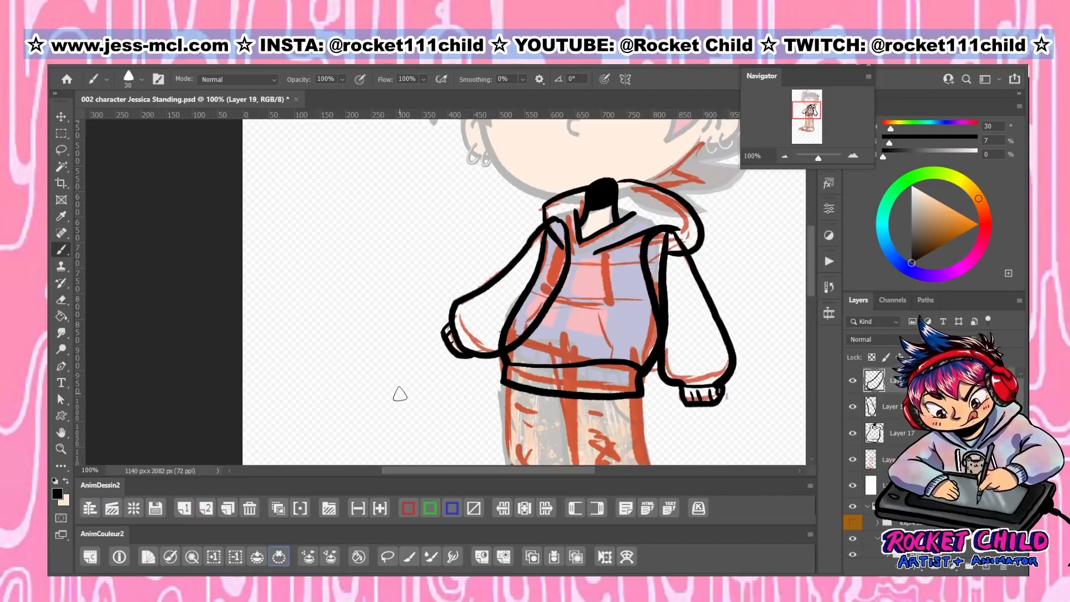
{"action": "left_click", "coordinate": [829, 287]}
{"action": "left_click", "coordinate": [726, 495]}
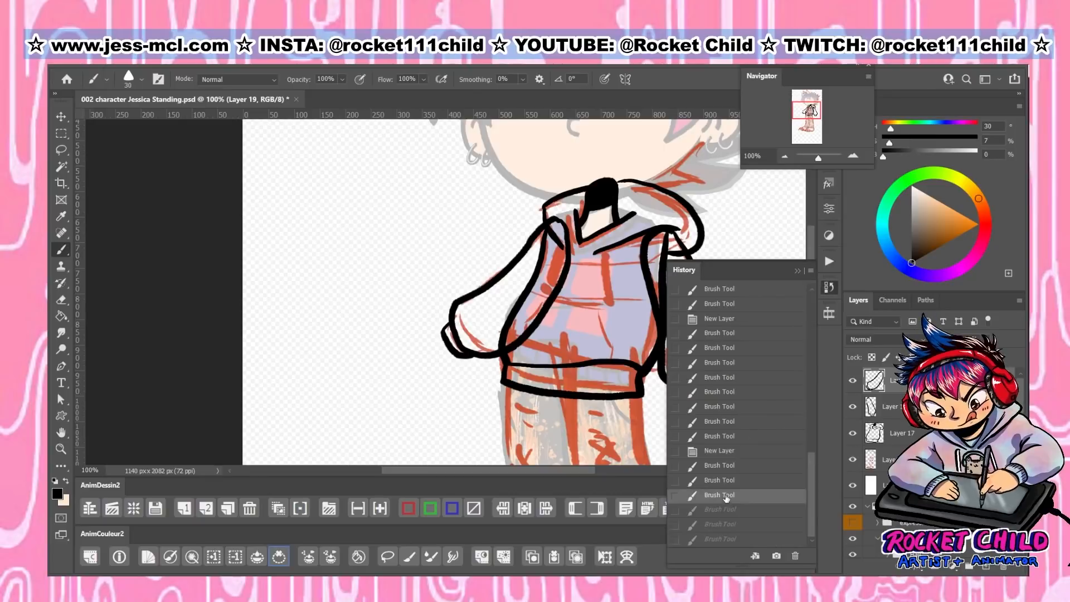
{"action": "left_click", "coordinate": [726, 481]}
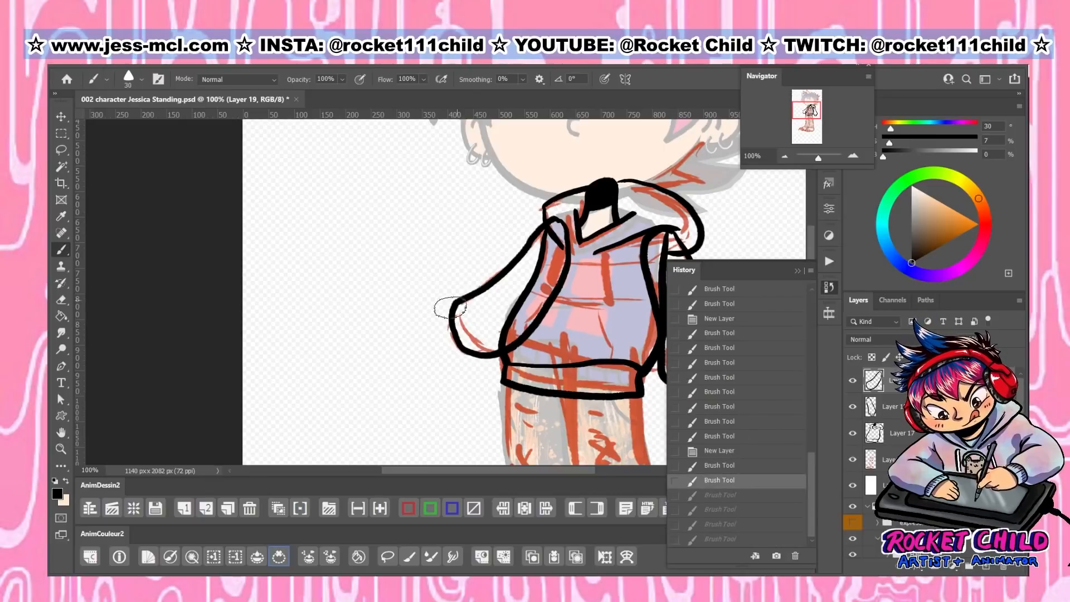
Erase the lower end of the left-hand sleeve and redraw it with a small ribbed cuff
{"action": "mouse_move", "coordinate": [442, 304]}
{"action": "left_mouse_down"}
{"action": "mouse_move", "coordinate": [465, 344]}
{"action": "mouse_move", "coordinate": [491, 375]}
{"action": "left_mouse_up"}
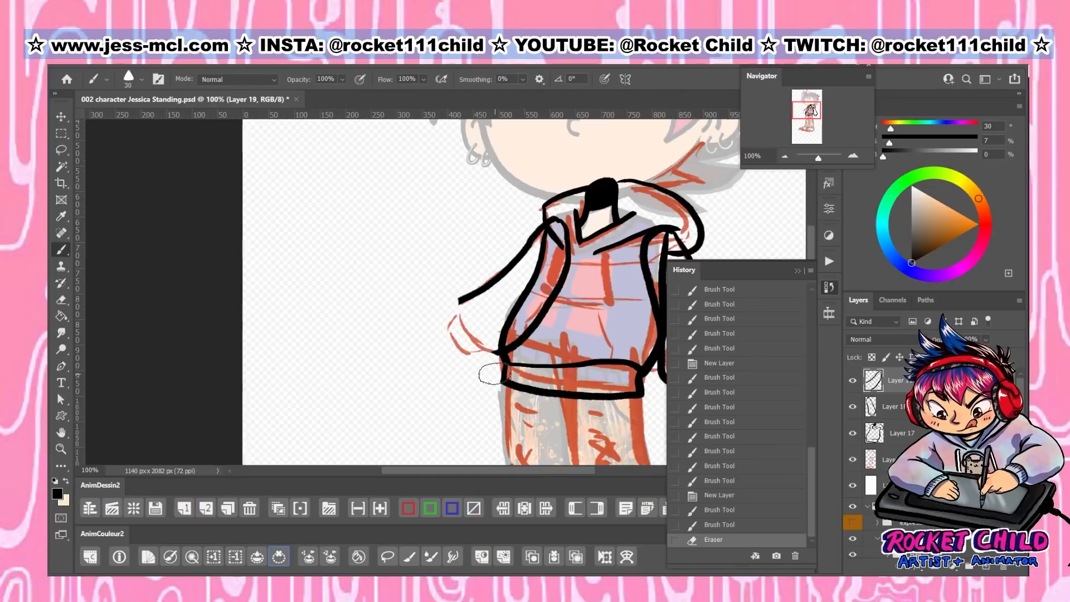
{"action": "left_click_drag", "start_coordinate": [464, 295], "coordinate": [464, 332]}
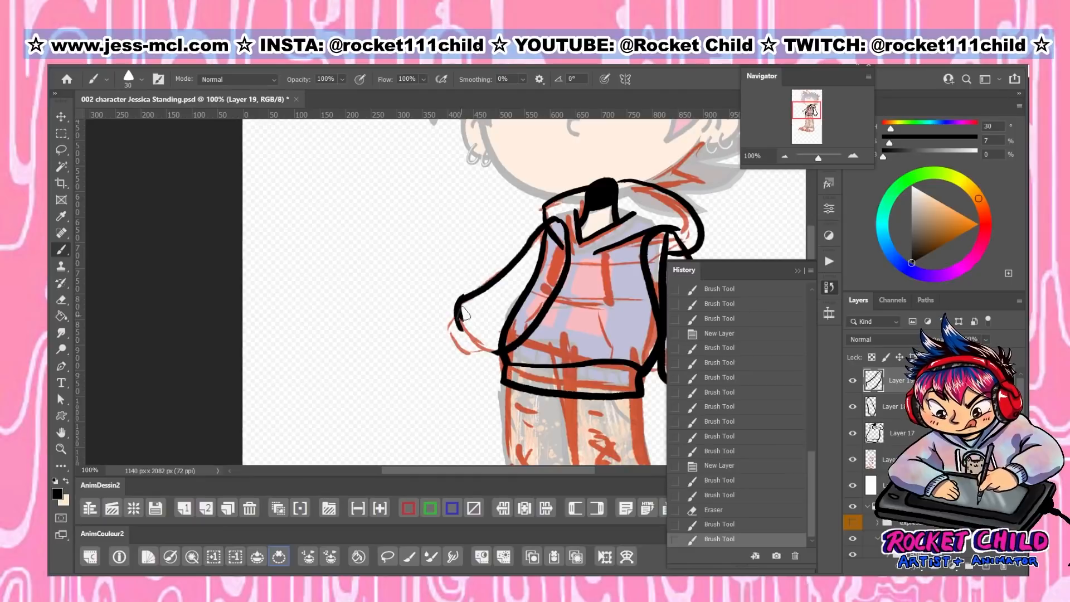
{"action": "left_click", "coordinate": [713, 514]}
{"action": "mouse_move", "coordinate": [463, 293]}
{"action": "left_mouse_down"}
{"action": "mouse_move", "coordinate": [479, 354]}
{"action": "mouse_move", "coordinate": [506, 352]}
{"action": "left_mouse_up"}
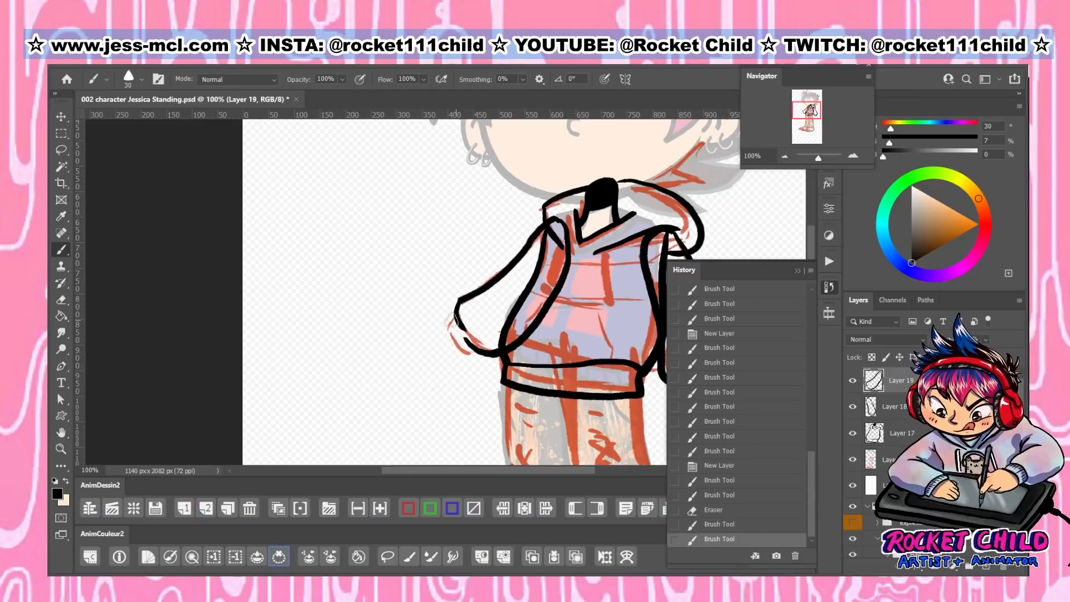
{"action": "mouse_move", "coordinate": [446, 327]}
{"action": "left_mouse_down"}
{"action": "mouse_move", "coordinate": [455, 351]}
{"action": "mouse_move", "coordinate": [480, 353]}
{"action": "mouse_move", "coordinate": [448, 337]}
{"action": "mouse_move", "coordinate": [457, 347]}
{"action": "left_mouse_up"}
{"action": "left_click_drag", "start_coordinate": [467, 346], "coordinate": [462, 353]}
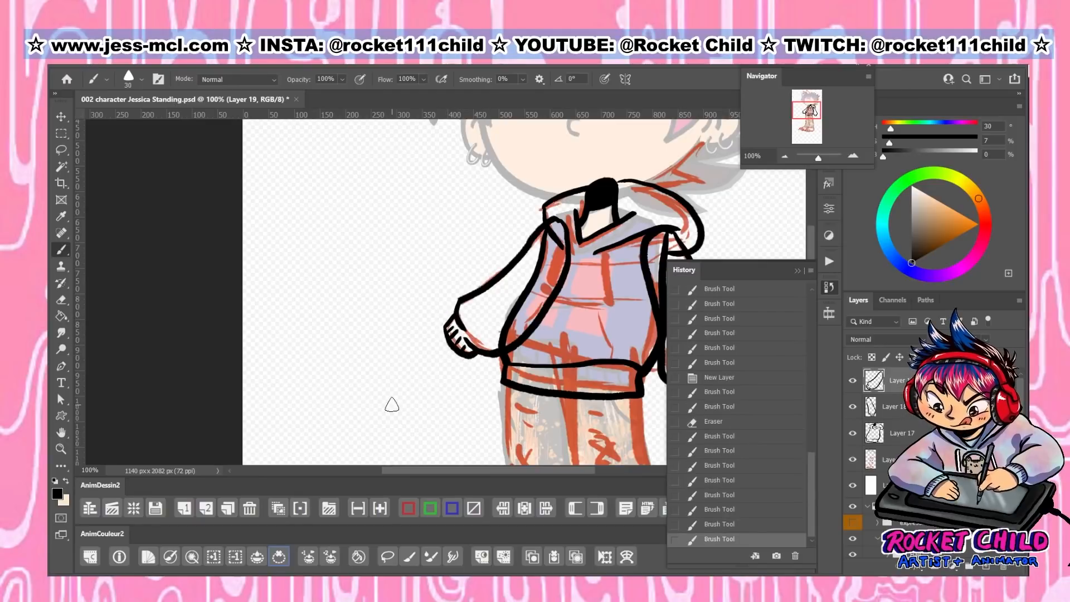
Put away the edit history and hide the red sketch layer, keeping the white overlay layer shown
{"action": "left_click", "coordinate": [829, 287]}
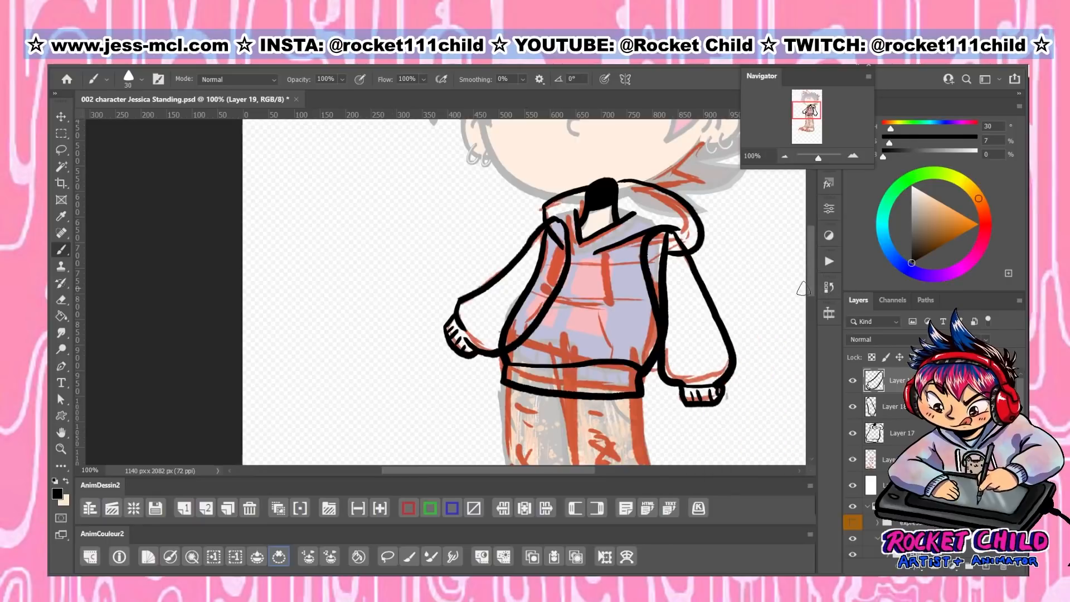
{"action": "left_click", "coordinate": [853, 484]}
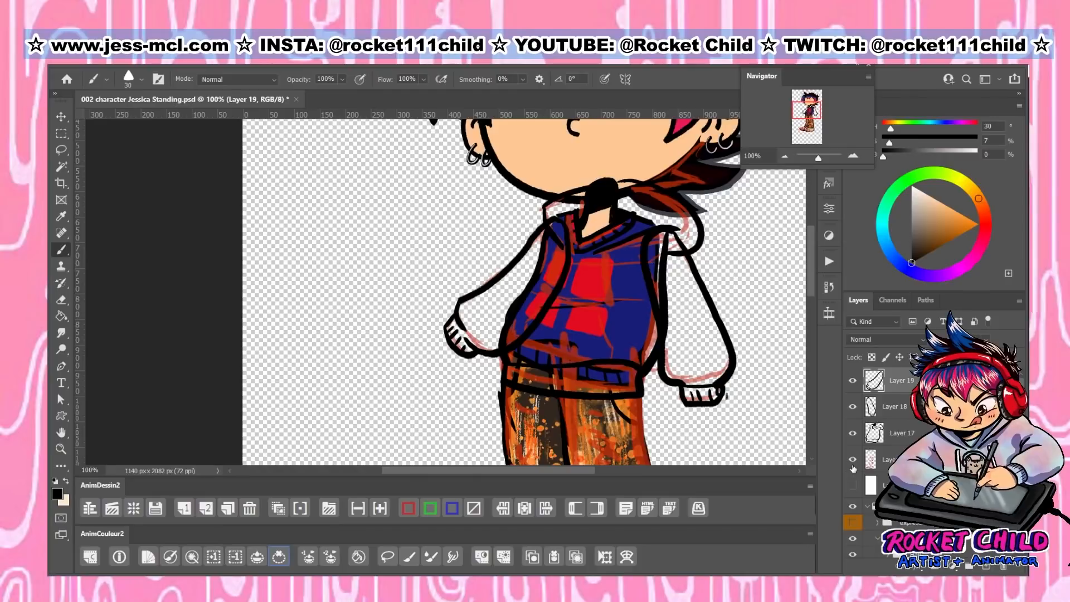
{"action": "left_click", "coordinate": [853, 461]}
{"action": "left_click", "coordinate": [853, 484]}
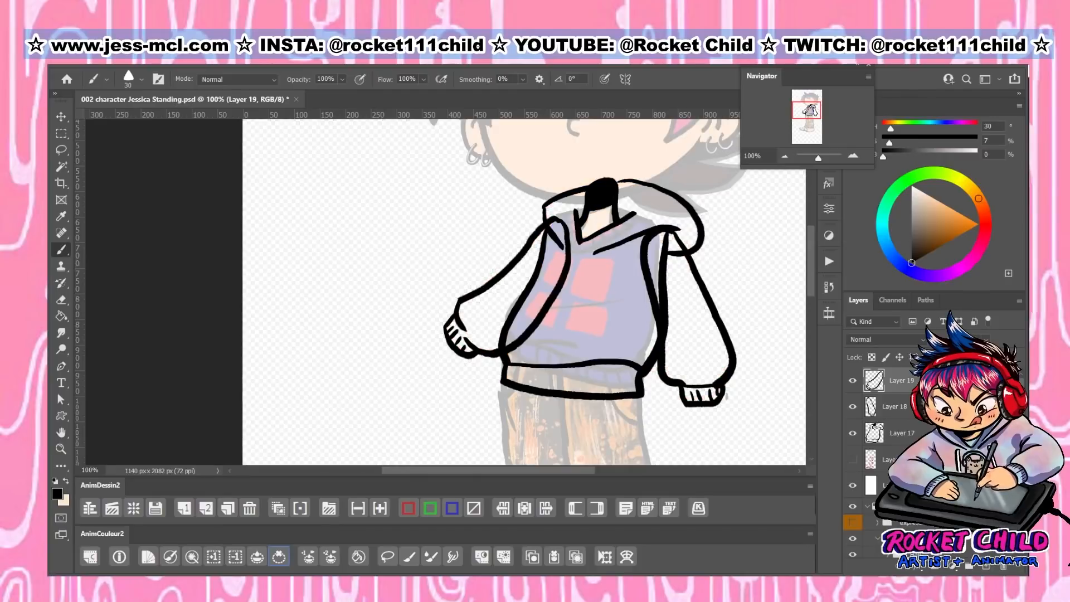
Move Layer 19 below Layer 17 and show the character's original arms and hands under the white overlay
{"action": "left_click_drag", "start_coordinate": [897, 382], "coordinate": [898, 446]}
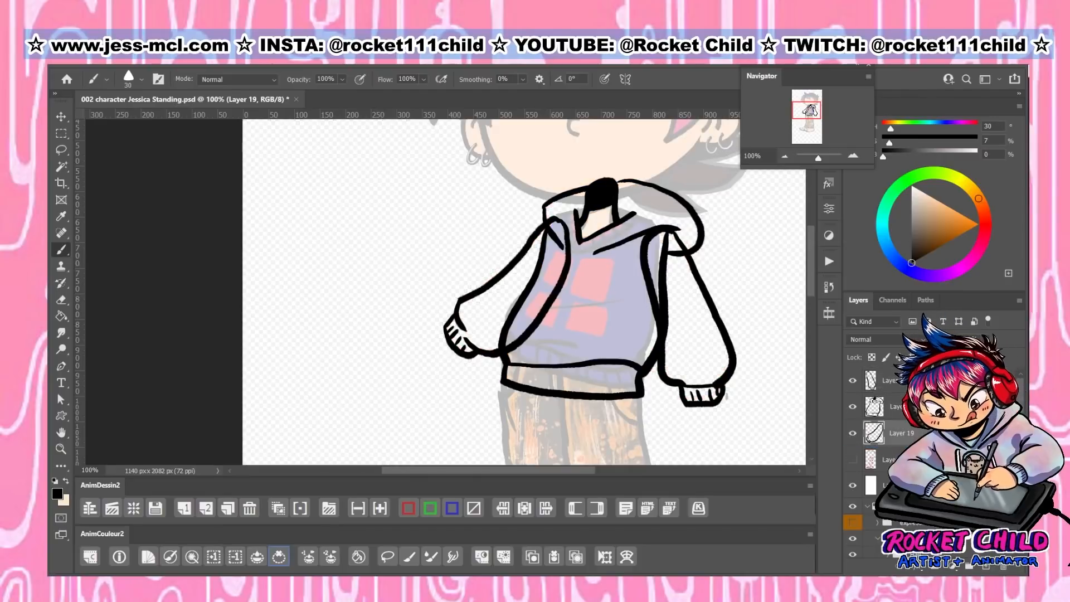
{"action": "scroll", "coordinate": [926, 457], "scroll_direction": "down", "scroll_amount": 8}
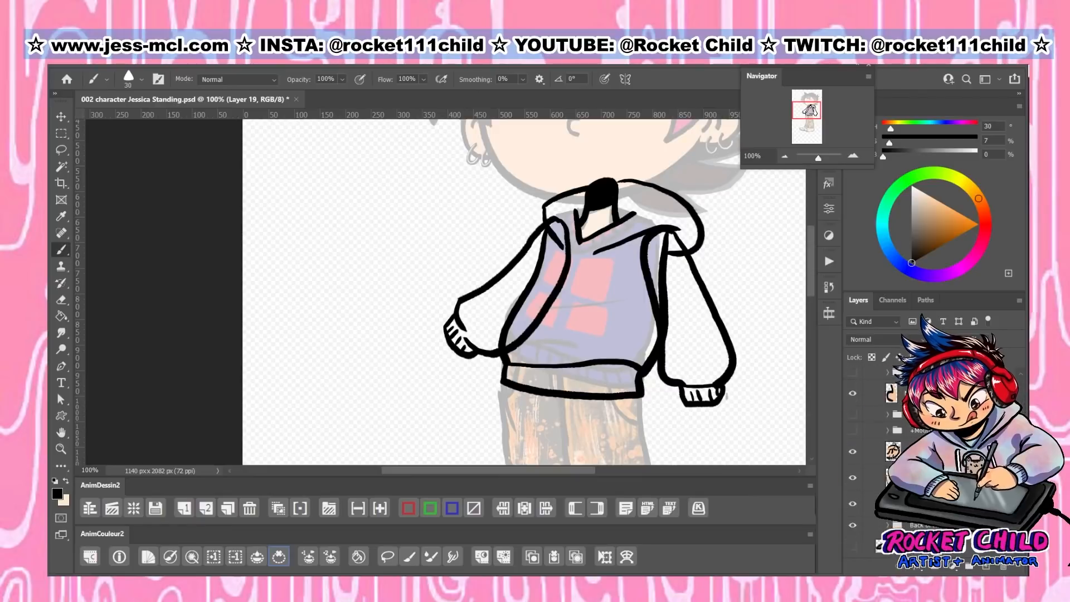
{"action": "left_click", "coordinate": [852, 505]}
{"action": "left_click", "coordinate": [853, 406]}
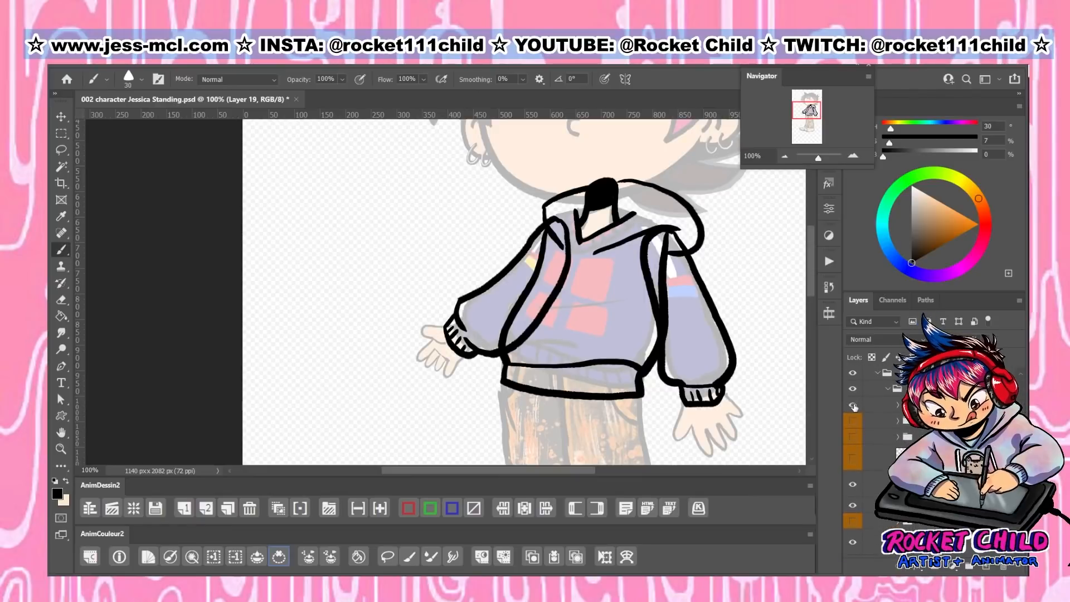
{"action": "scroll", "coordinate": [897, 434], "scroll_direction": "up", "scroll_amount": 8}
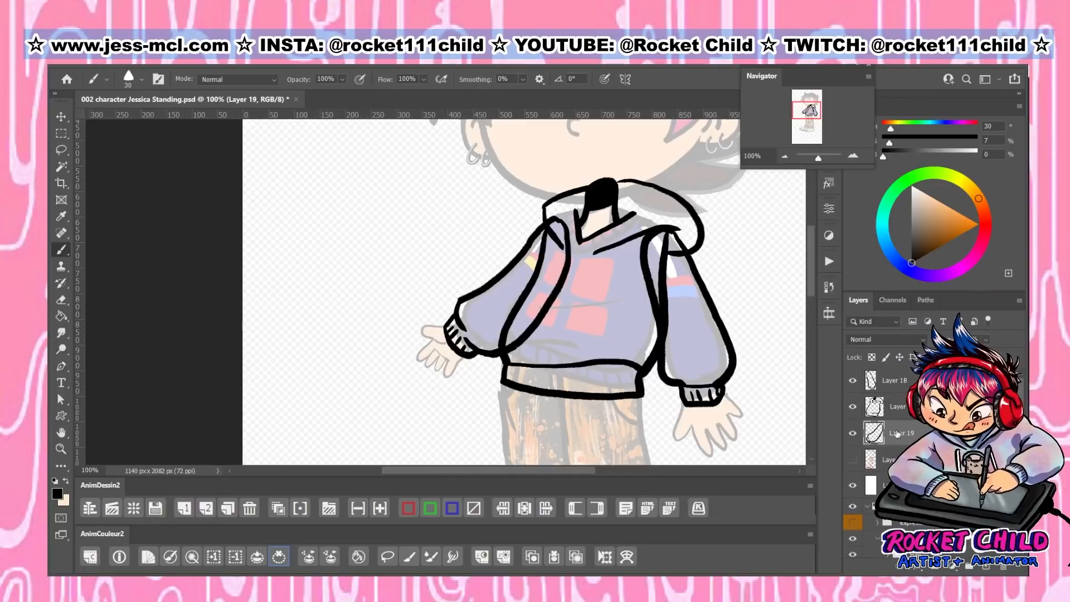
Erase the left-hand sleeve's lower end and cuff on Layer 19 and redraw the rounded end along the original arm
{"action": "left_click", "coordinate": [61, 116]}
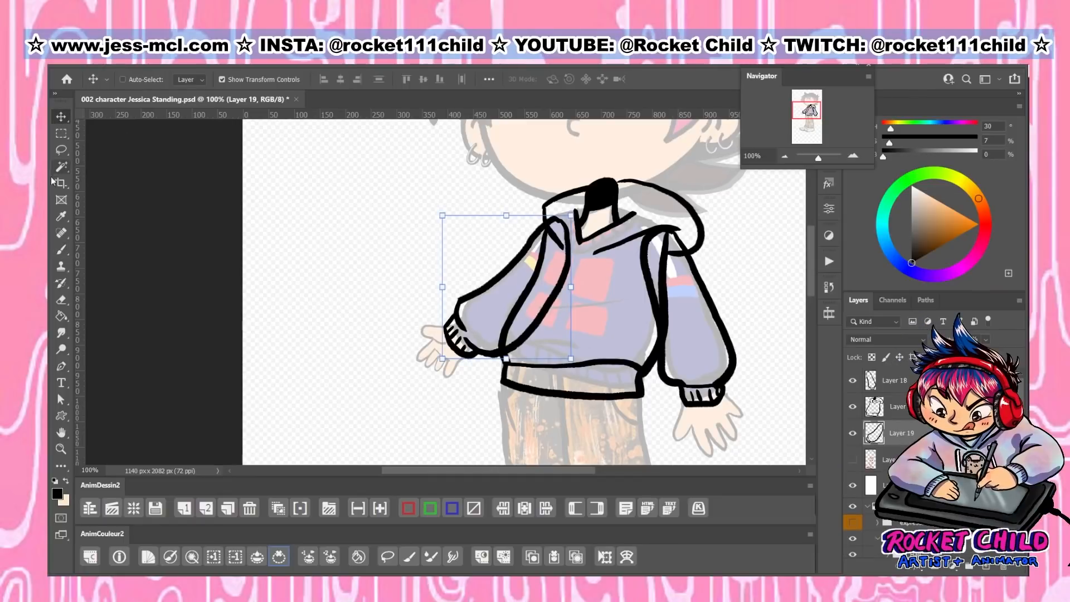
{"action": "left_click", "coordinate": [61, 299]}
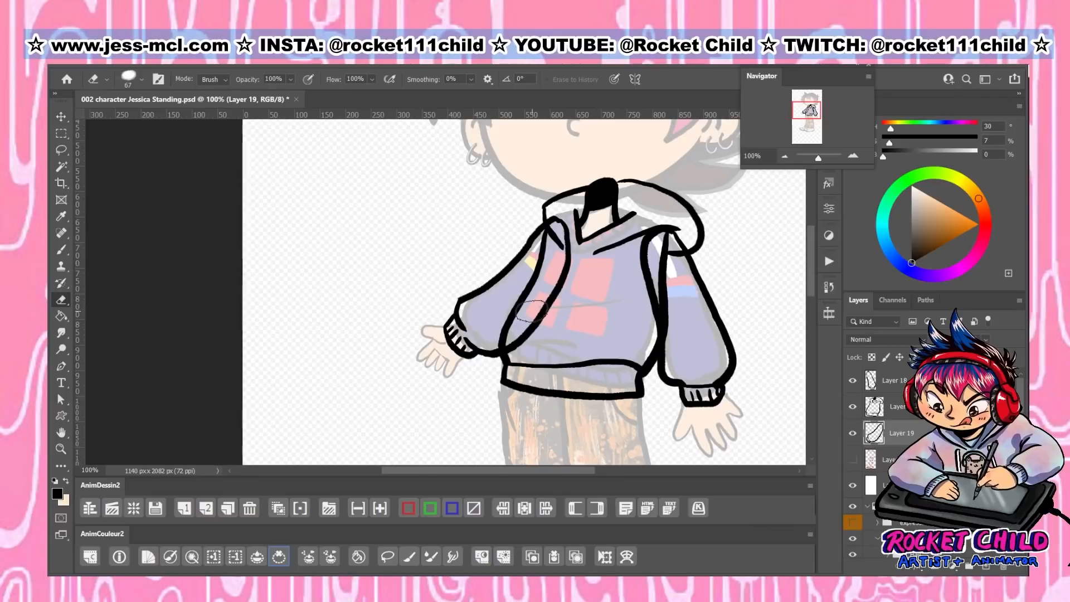
{"action": "mouse_move", "coordinate": [463, 304]}
{"action": "left_mouse_down"}
{"action": "mouse_move", "coordinate": [454, 323]}
{"action": "mouse_move", "coordinate": [499, 363]}
{"action": "left_mouse_up"}
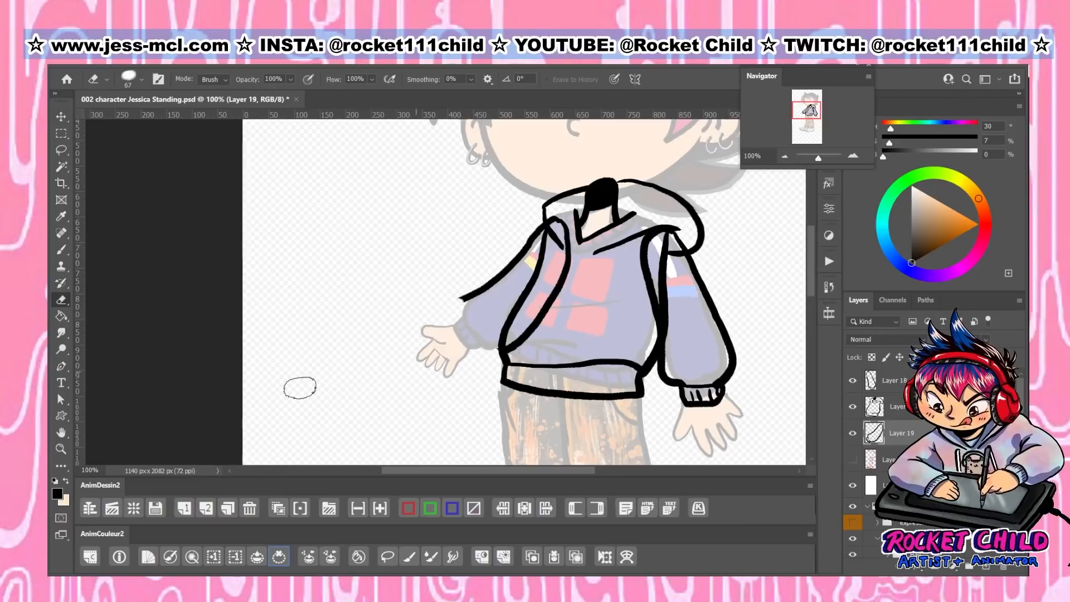
{"action": "left_click", "coordinate": [62, 252]}
{"action": "mouse_move", "coordinate": [463, 301]}
{"action": "left_mouse_down"}
{"action": "mouse_move", "coordinate": [454, 331]}
{"action": "mouse_move", "coordinate": [472, 352]}
{"action": "mouse_move", "coordinate": [495, 352]}
{"action": "left_mouse_up"}
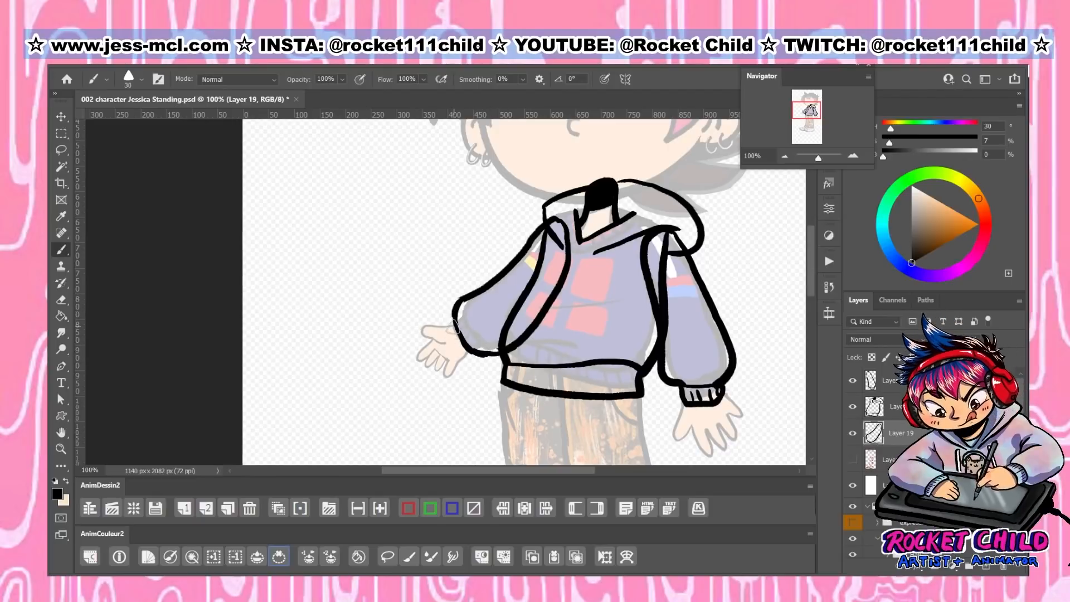
Draw the ribbed cuff at the wrist of the left-hand sleeve
{"action": "mouse_move", "coordinate": [450, 326]}
{"action": "left_mouse_down"}
{"action": "mouse_move", "coordinate": [441, 336]}
{"action": "mouse_move", "coordinate": [449, 360]}
{"action": "mouse_move", "coordinate": [474, 358]}
{"action": "mouse_move", "coordinate": [447, 353]}
{"action": "mouse_move", "coordinate": [447, 337]}
{"action": "left_mouse_up"}
{"action": "left_click_drag", "start_coordinate": [457, 339], "coordinate": [452, 349]}
{"action": "left_click_drag", "start_coordinate": [465, 349], "coordinate": [461, 360]}
Draw short vertical rib lines across the hoodie's waistband on Layer 17
{"action": "key", "text": "alt+bracketright"}
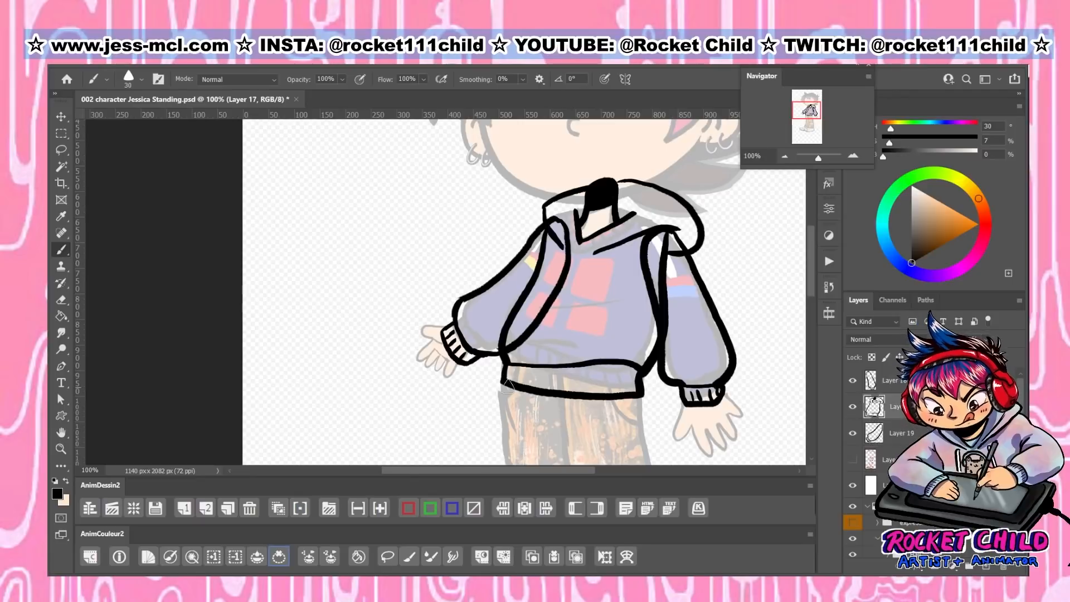
{"action": "left_click_drag", "start_coordinate": [512, 369], "coordinate": [512, 384]}
{"action": "left_click_drag", "start_coordinate": [527, 369], "coordinate": [526, 387]}
{"action": "mouse_move", "coordinate": [543, 369]}
{"action": "left_mouse_down"}
{"action": "mouse_move", "coordinate": [542, 388]}
{"action": "mouse_move", "coordinate": [607, 391]}
{"action": "left_mouse_up"}
{"action": "left_click_drag", "start_coordinate": [624, 372], "coordinate": [622, 391]}
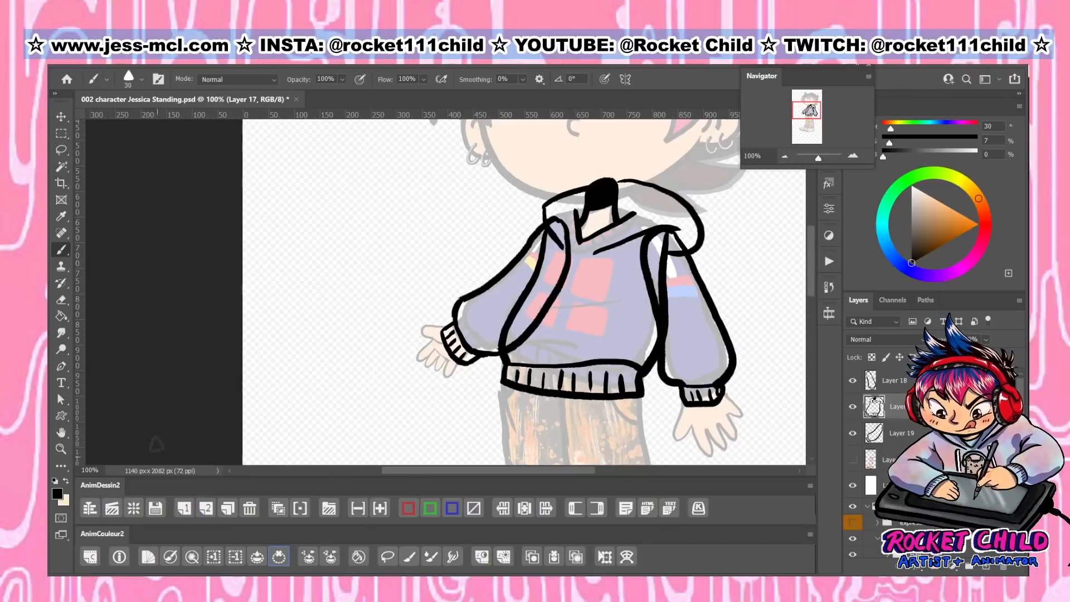
Save the document and move Layers 17, 18 and 19 together down the stack among the character's body layers
{"action": "left_click", "coordinate": [897, 379]}
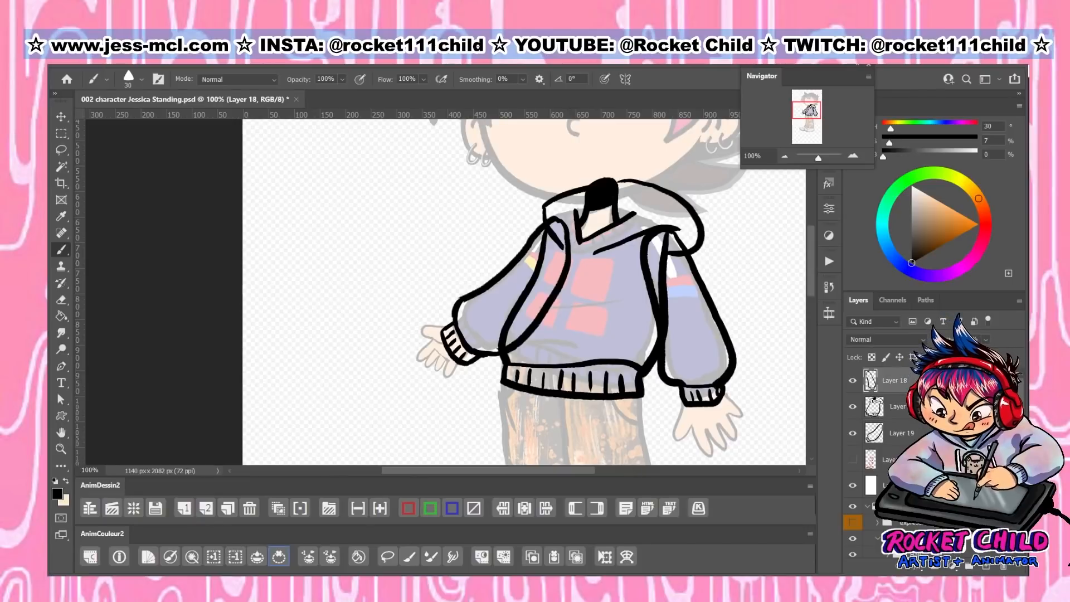
{"action": "key", "text": "ctrl+s"}
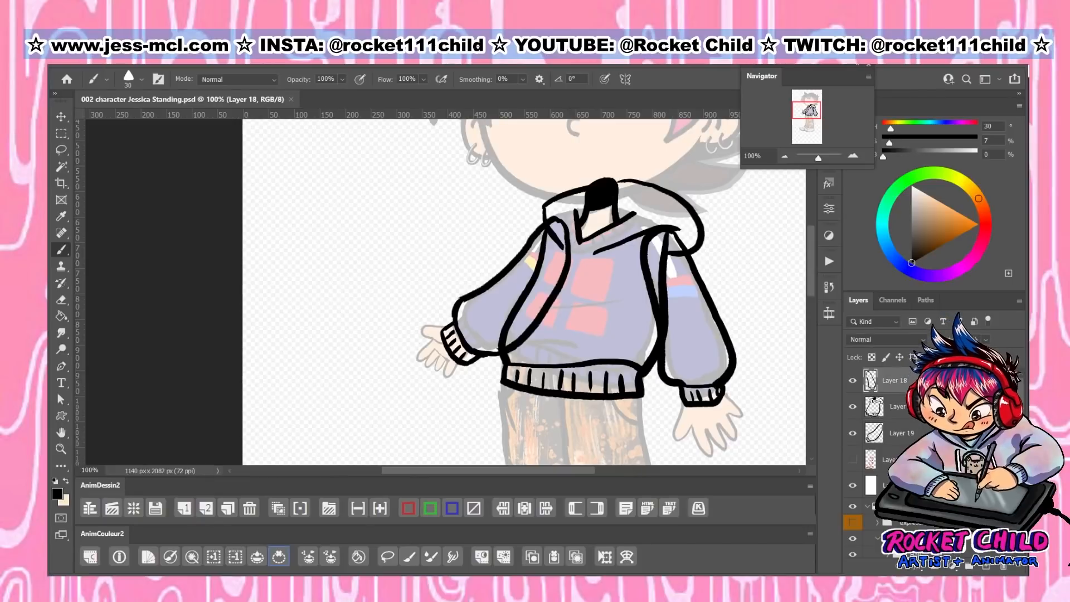
{"action": "left_click", "coordinate": [901, 433], "text": "shift"}
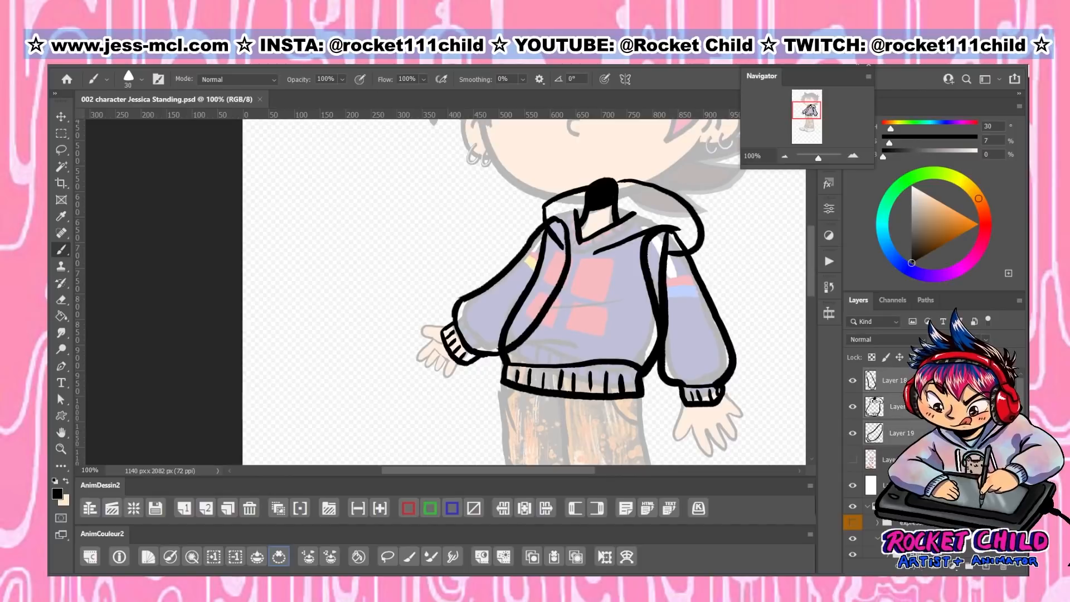
{"action": "key", "text": "ctrl+e"}
{"action": "left_click_drag", "start_coordinate": [897, 381], "coordinate": [897, 535]}
{"action": "left_click_drag", "start_coordinate": [898, 376], "coordinate": [897, 549]}
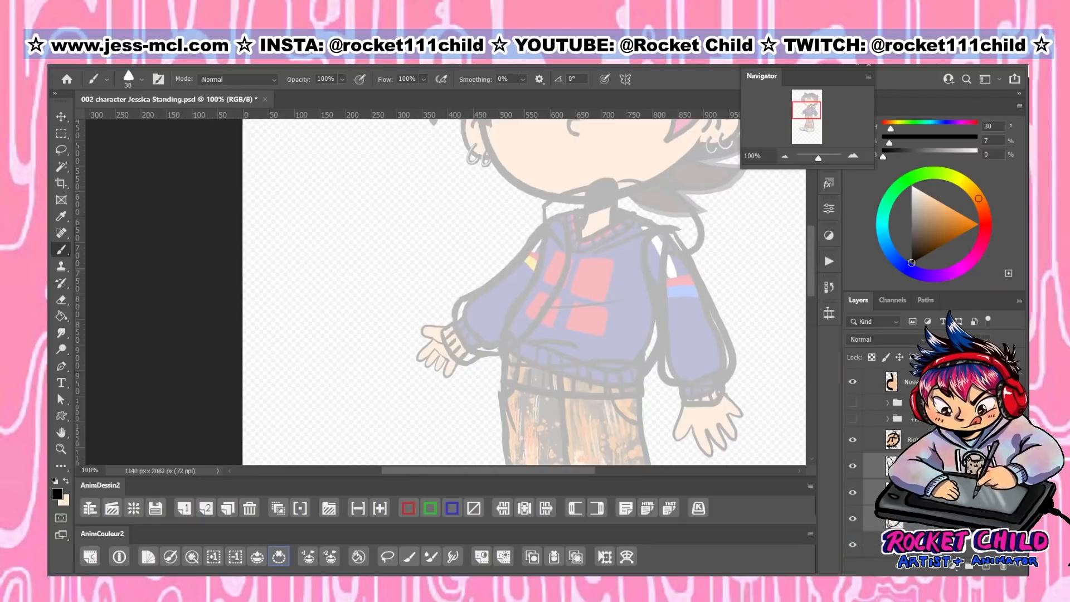
{"action": "left_click_drag", "start_coordinate": [897, 409], "coordinate": [897, 492]}
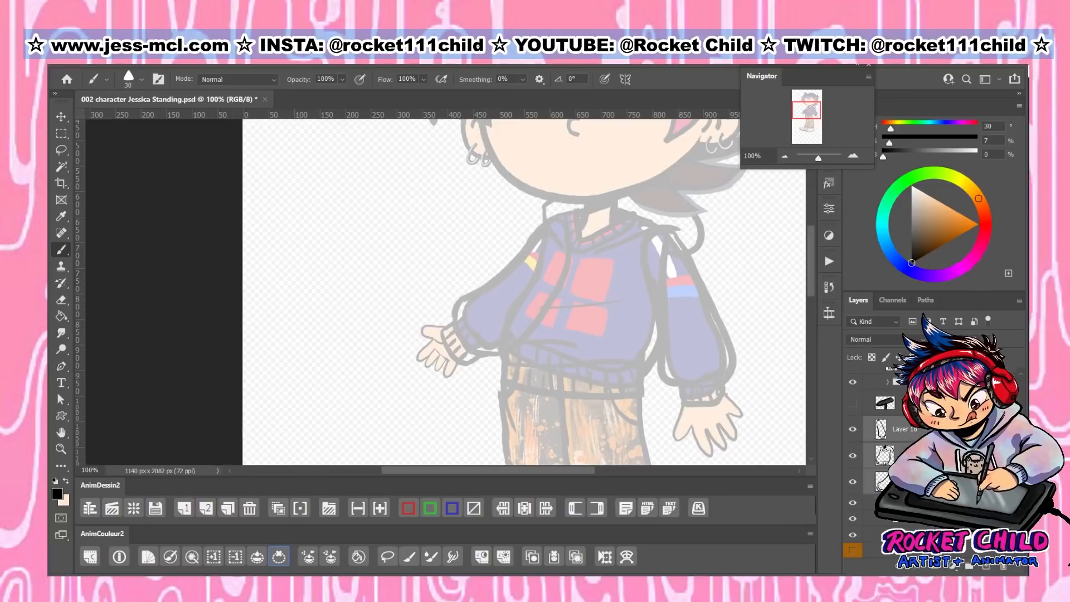
{"action": "scroll", "coordinate": [898, 473], "scroll_direction": "down", "scroll_amount": 3}
{"action": "left_click_drag", "start_coordinate": [897, 403], "coordinate": [897, 521]}
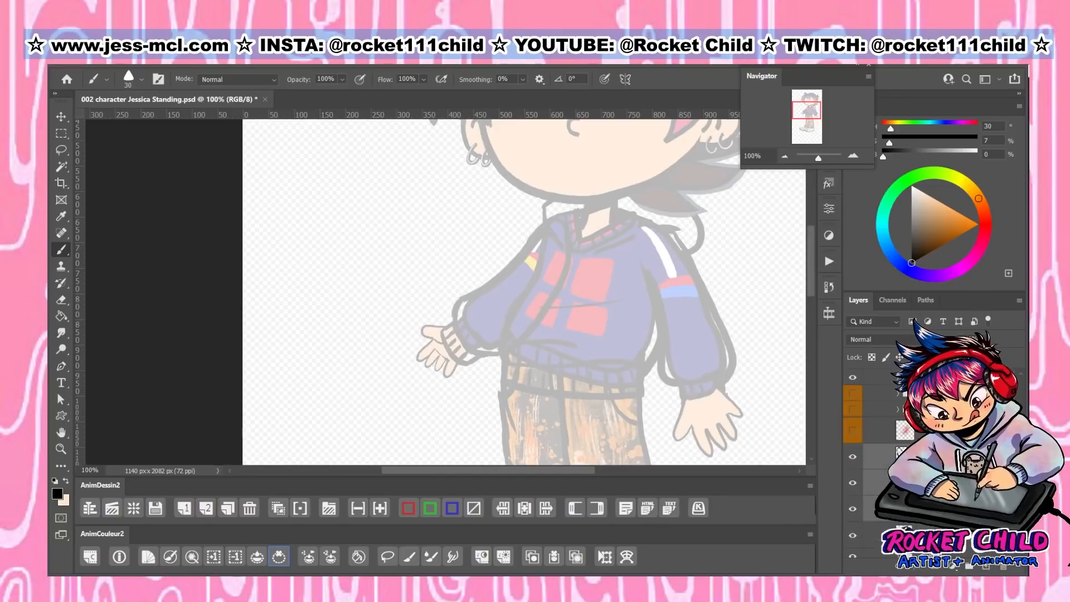
Hide the white overlay Layer 15 and duplicate it
{"action": "scroll", "coordinate": [901, 417], "scroll_direction": "up", "scroll_amount": 2}
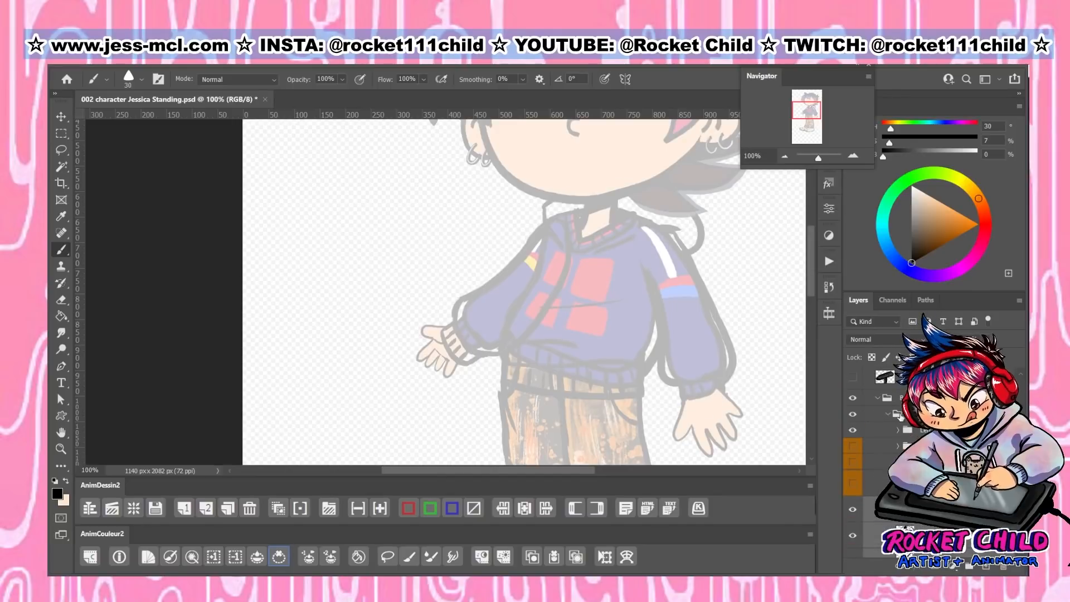
{"action": "scroll", "coordinate": [901, 424], "scroll_direction": "down", "scroll_amount": 4}
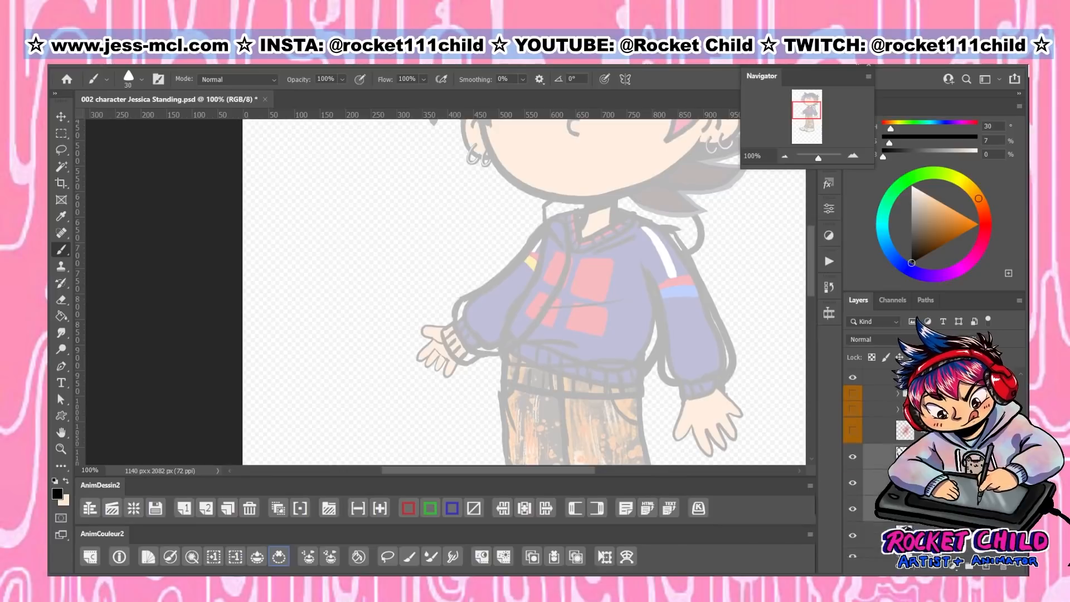
{"action": "scroll", "coordinate": [901, 423], "scroll_direction": "up", "scroll_amount": 4}
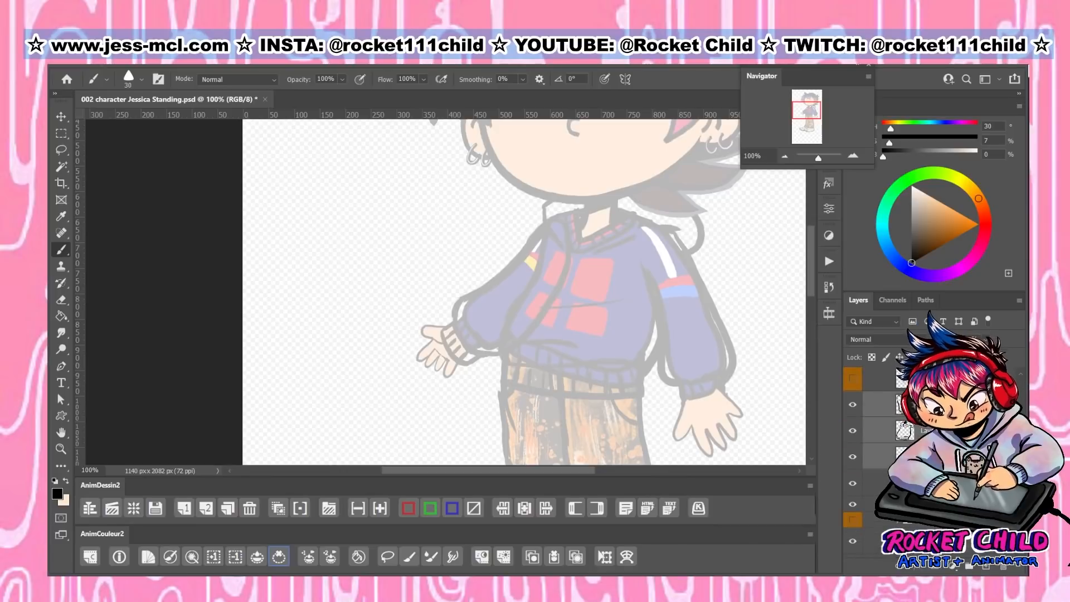
{"action": "left_click", "coordinate": [852, 411]}
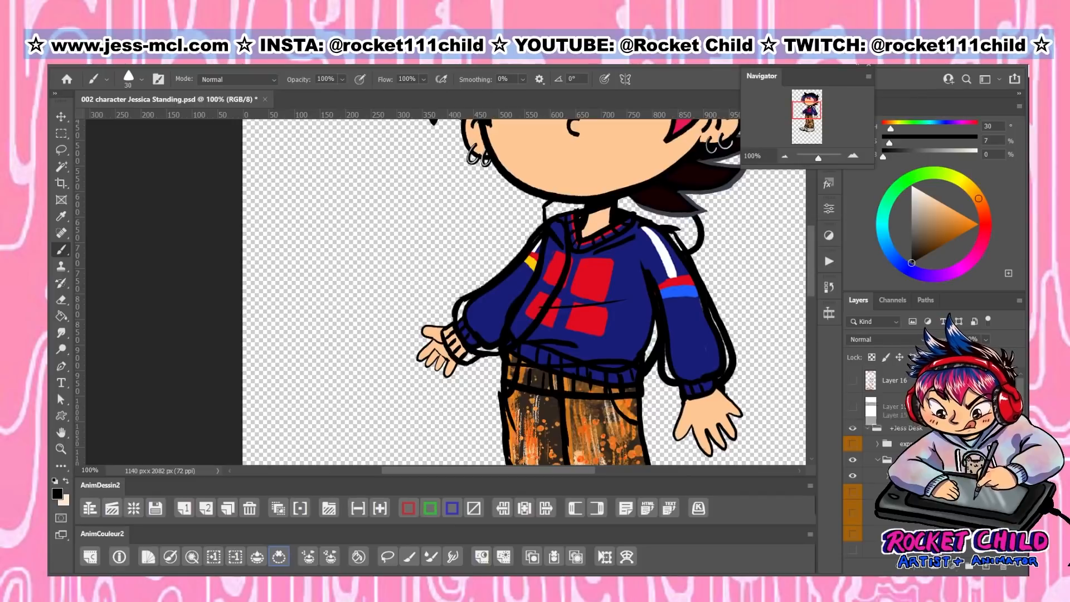
{"action": "key", "text": "ctrl+j"}
Move Layer 15 copy down the layer stack to the body layers, below the hoodie line art
{"action": "left_click_drag", "start_coordinate": [893, 517], "coordinate": [893, 541]}
{"action": "scroll", "coordinate": [893, 474], "scroll_direction": "down", "scroll_amount": 4}
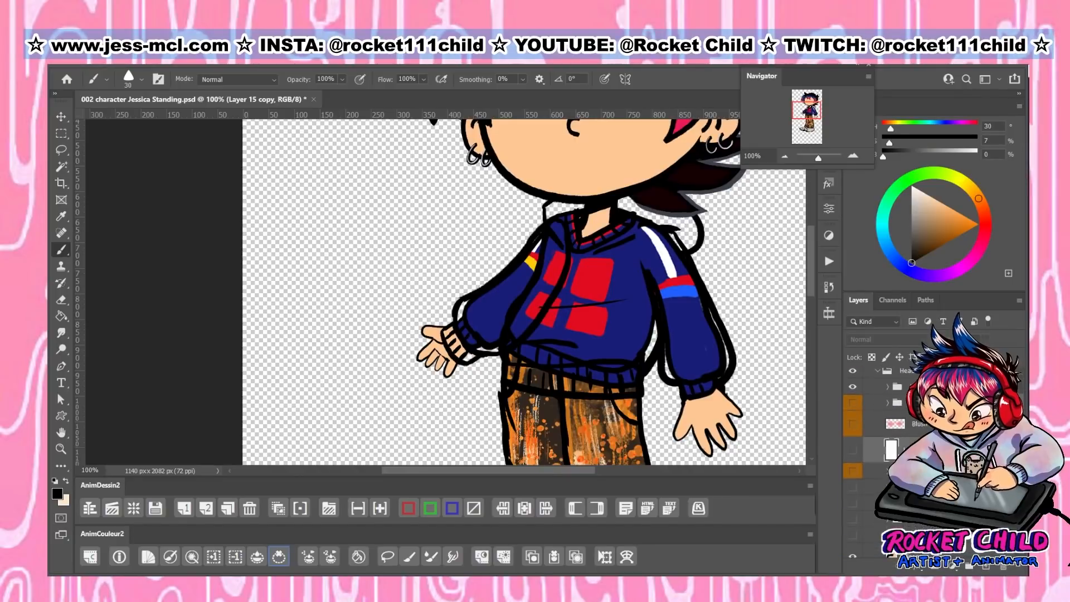
{"action": "left_click_drag", "start_coordinate": [893, 375], "coordinate": [893, 523]}
{"action": "scroll", "coordinate": [893, 474], "scroll_direction": "down", "scroll_amount": 4}
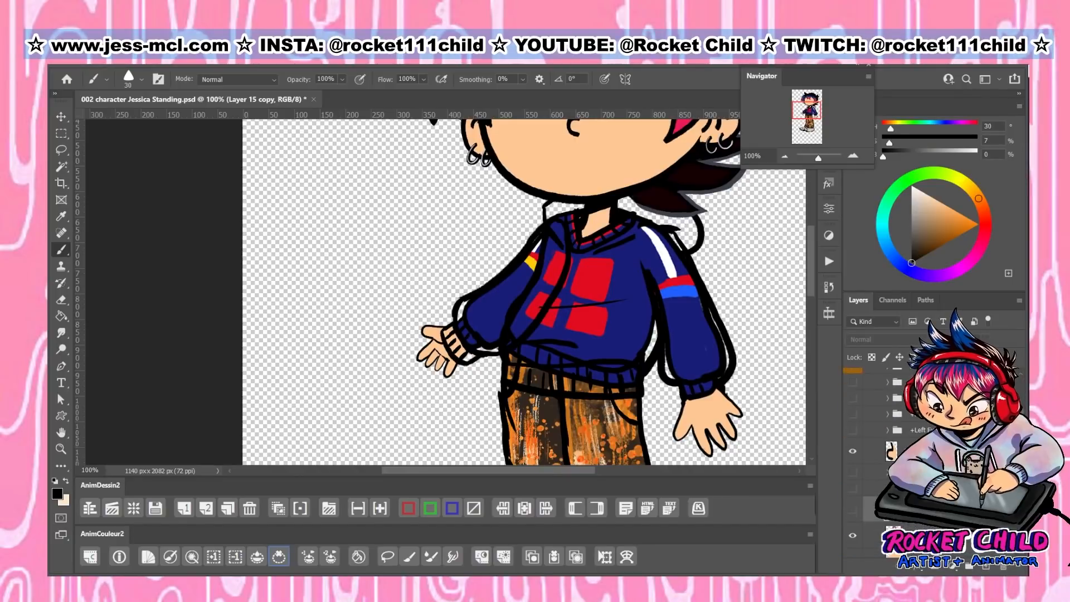
{"action": "left_click_drag", "start_coordinate": [893, 404], "coordinate": [893, 527]}
{"action": "scroll", "coordinate": [893, 474], "scroll_direction": "down", "scroll_amount": 4}
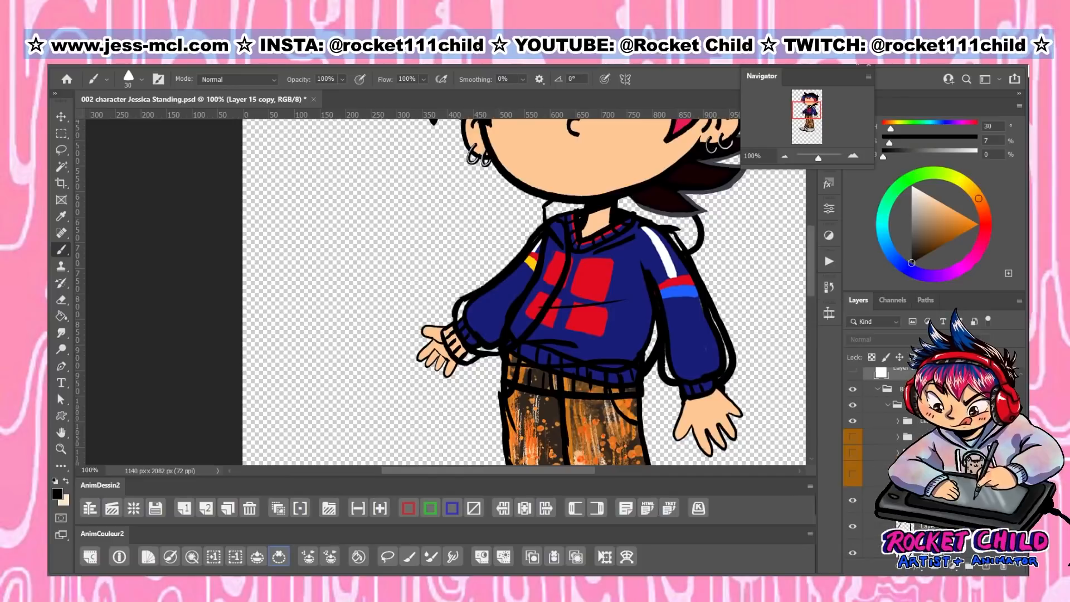
{"action": "left_click_drag", "start_coordinate": [893, 374], "coordinate": [893, 536]}
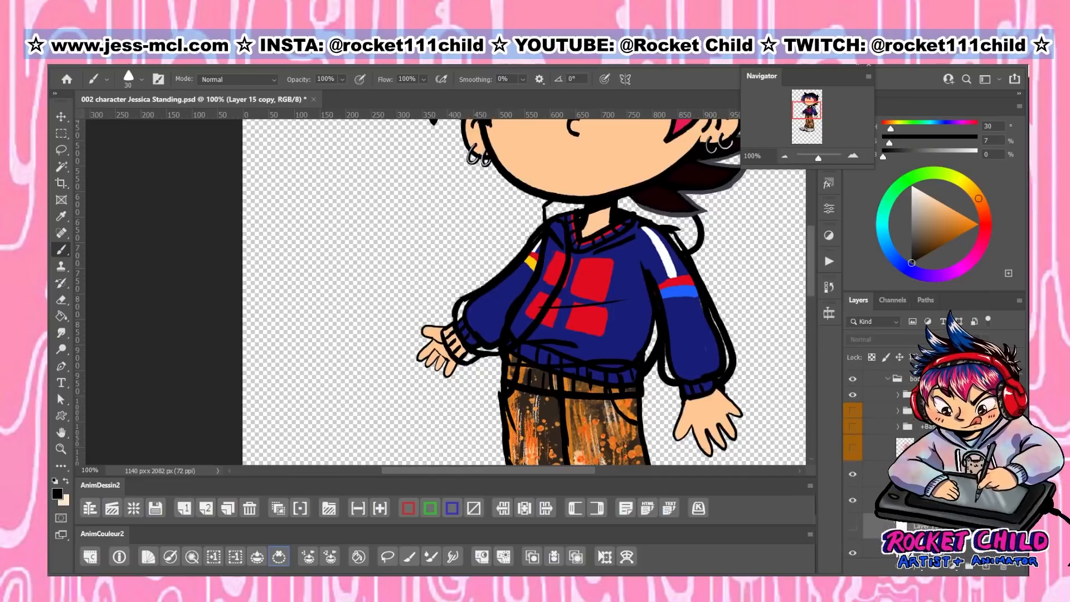
{"action": "scroll", "coordinate": [893, 474], "scroll_direction": "down", "scroll_amount": 2}
{"action": "left_click_drag", "start_coordinate": [893, 448], "coordinate": [878, 511]}
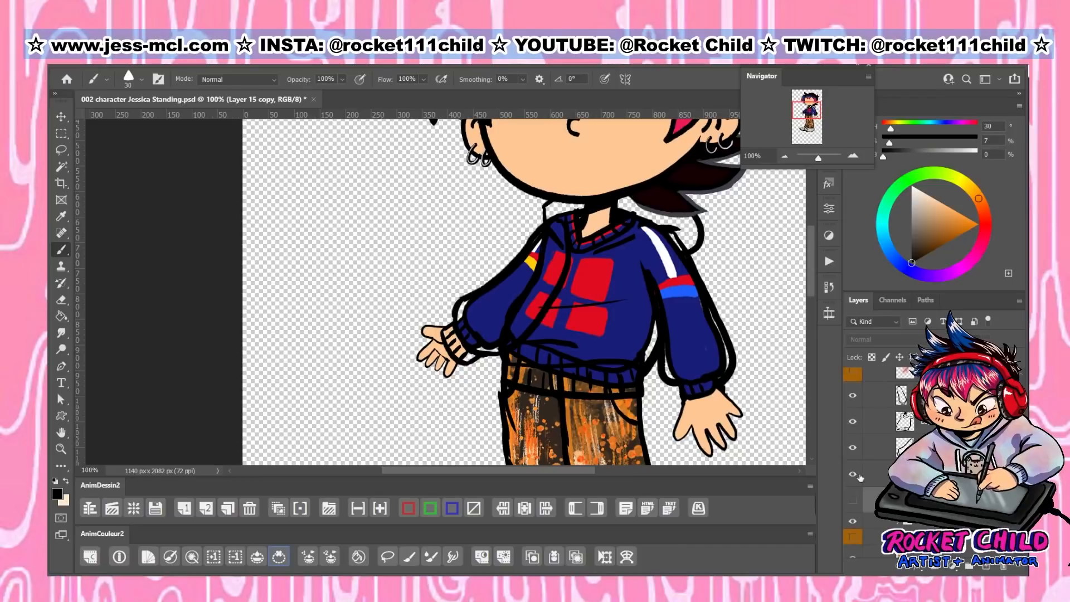
Show Layer 15 copy and raise it to directly beneath the three hoodie line layers
{"action": "left_click", "coordinate": [852, 502]}
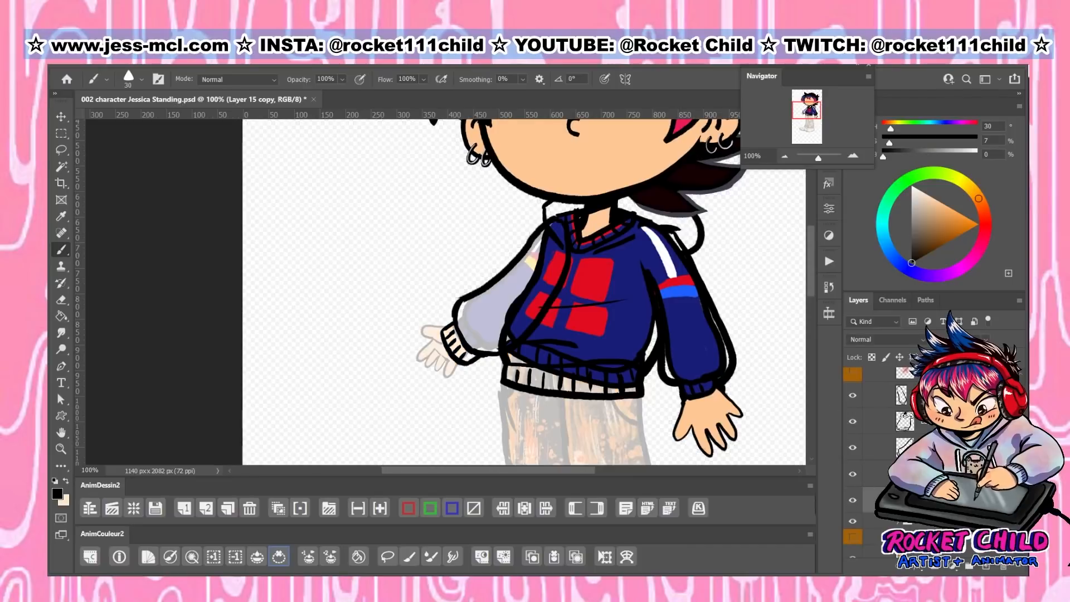
{"action": "left_click_drag", "start_coordinate": [881, 500], "coordinate": [879, 463]}
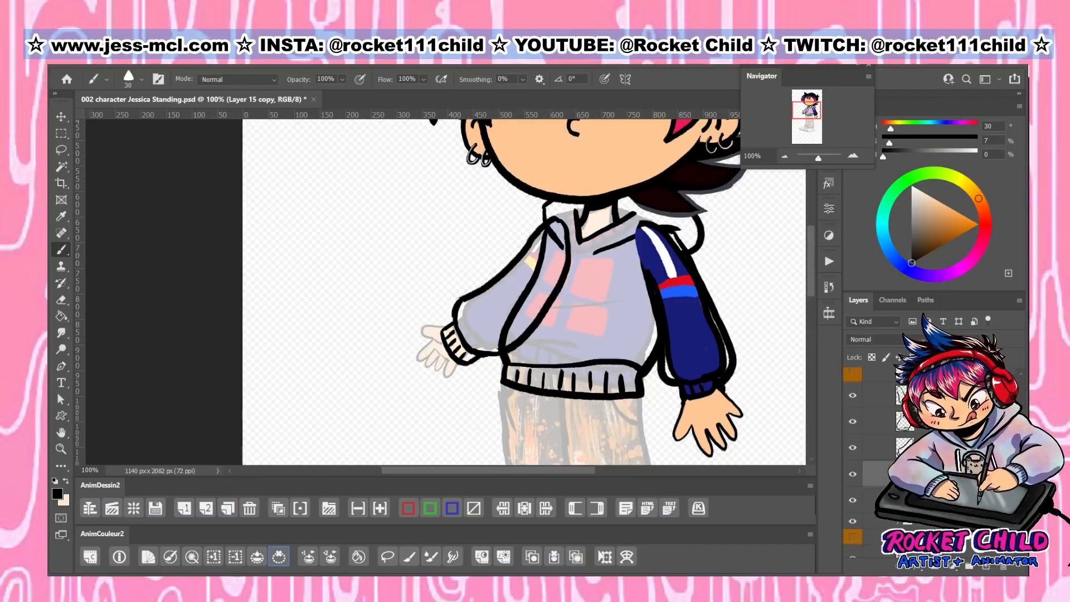
{"action": "scroll", "coordinate": [906, 434], "scroll_direction": "up", "scroll_amount": 3}
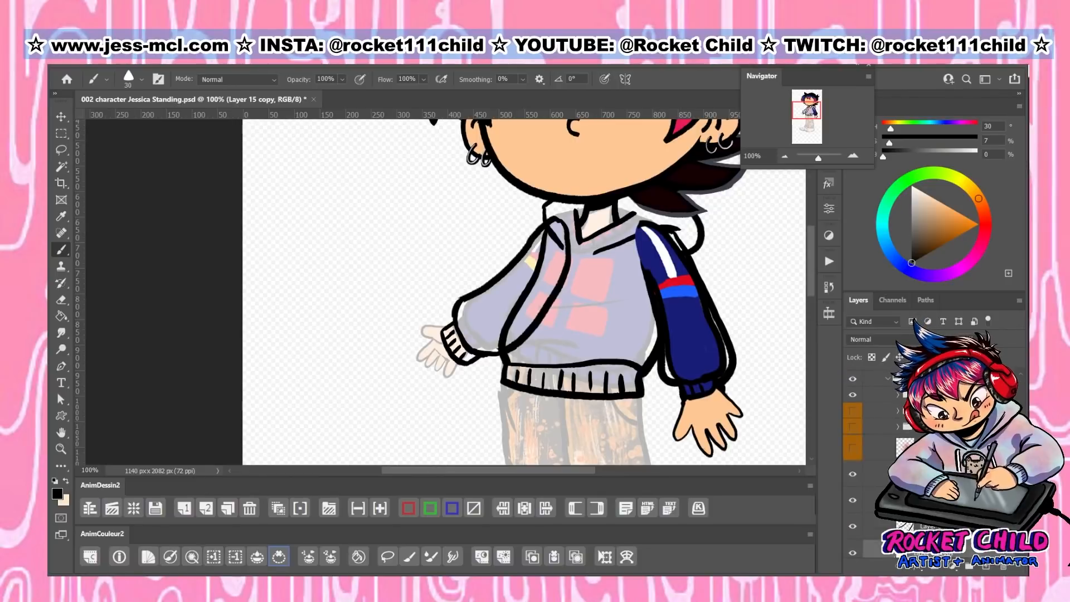
Hide the character's old blue sleeve and draw a front pocket on the hoodie body in Layer 17
{"action": "left_click", "coordinate": [854, 394]}
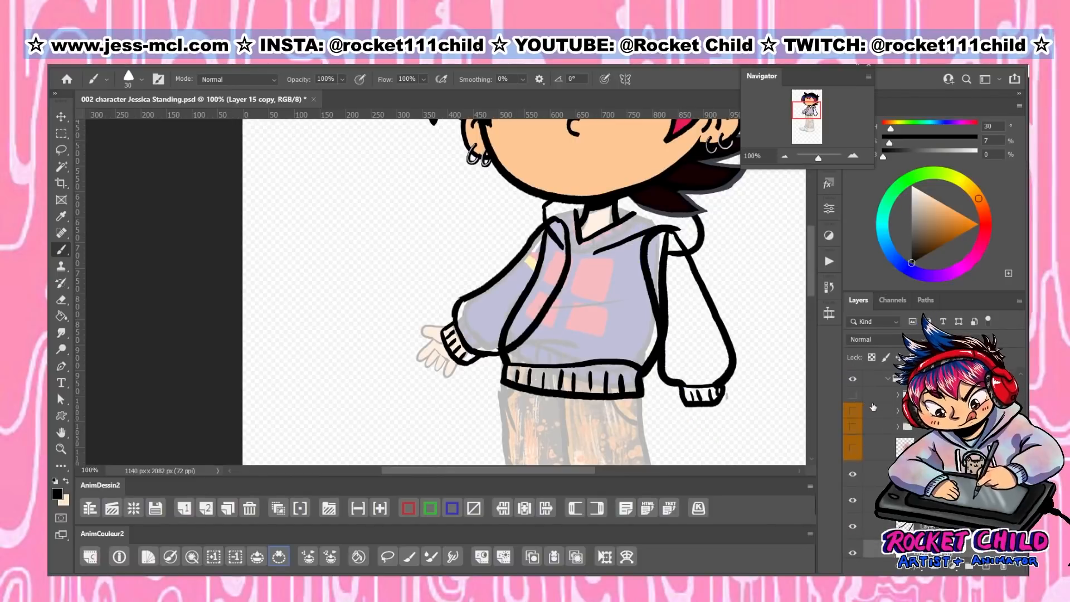
{"action": "scroll", "coordinate": [840, 401], "scroll_direction": "down", "scroll_amount": 2}
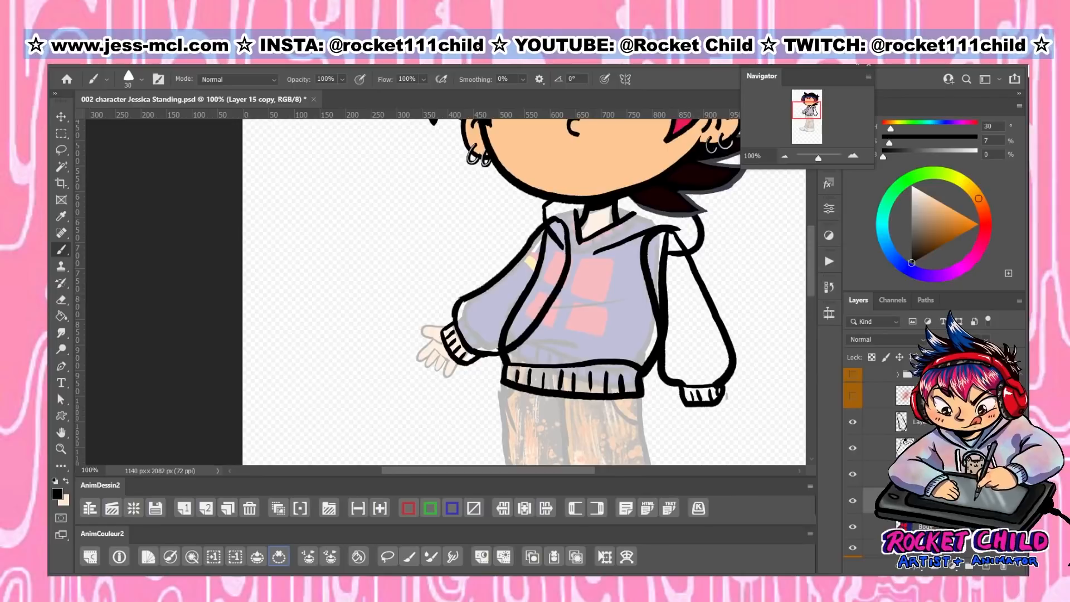
{"action": "right_click", "coordinate": [918, 449]}
{"action": "left_click", "coordinate": [609, 451]}
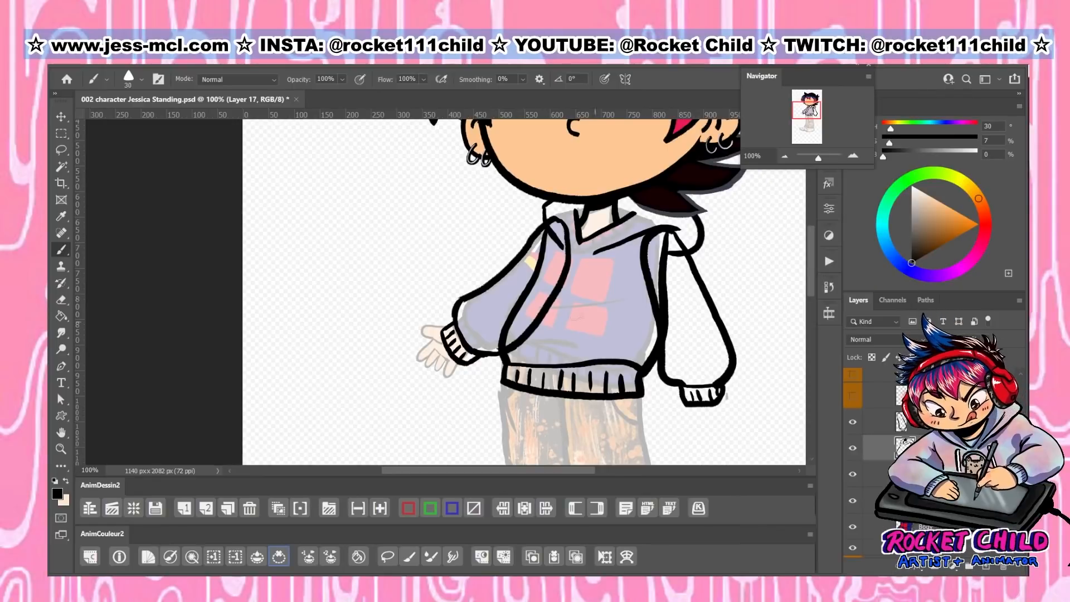
{"action": "left_click", "coordinate": [850, 478]}
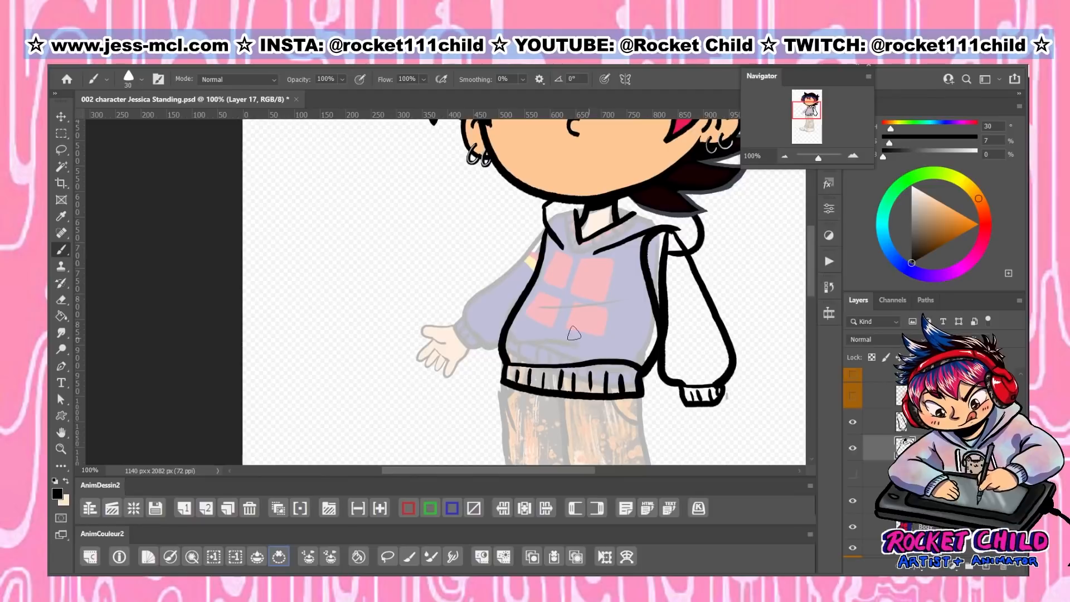
{"action": "mouse_move", "coordinate": [541, 308]}
{"action": "left_mouse_down"}
{"action": "mouse_move", "coordinate": [599, 311]}
{"action": "mouse_move", "coordinate": [612, 353]}
{"action": "mouse_move", "coordinate": [526, 336]}
{"action": "mouse_move", "coordinate": [523, 361]}
{"action": "left_mouse_up"}
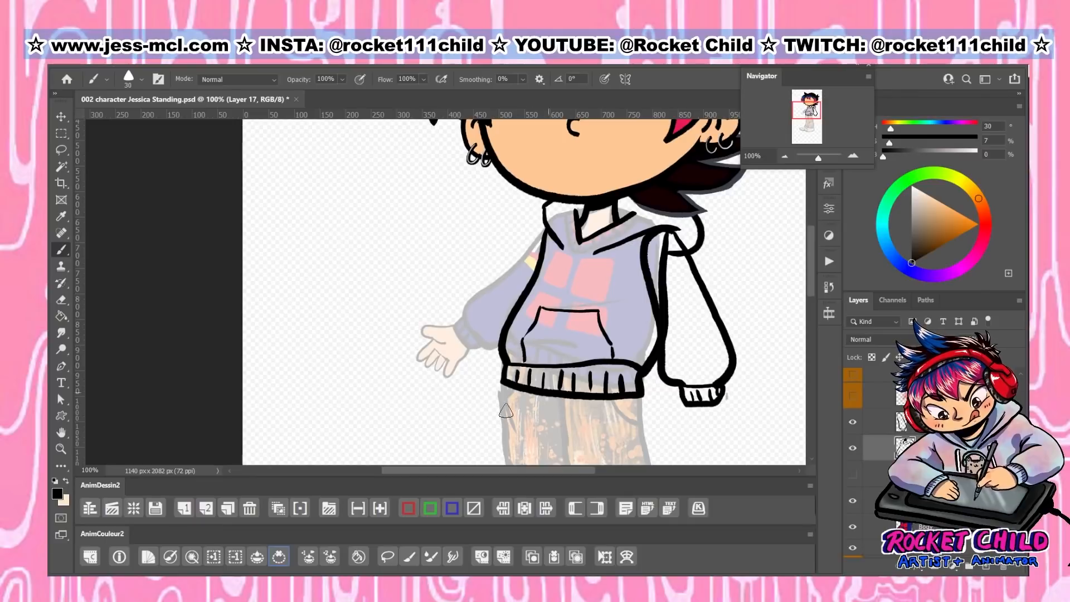
{"action": "left_click", "coordinate": [852, 474]}
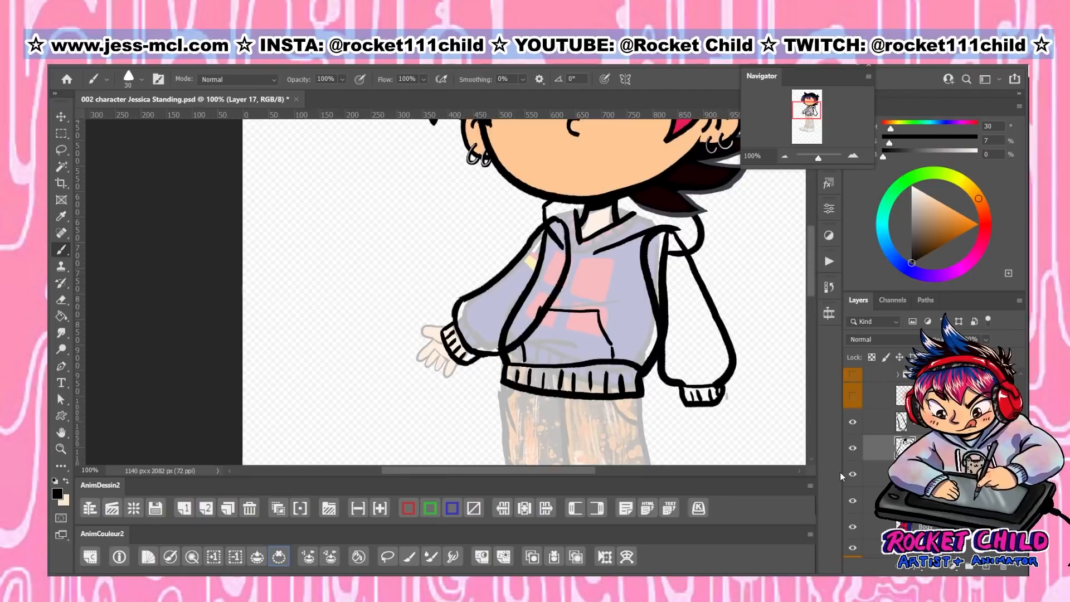
Save the document and add a new layer directly above Layer 19
{"action": "left_click", "coordinate": [884, 474]}
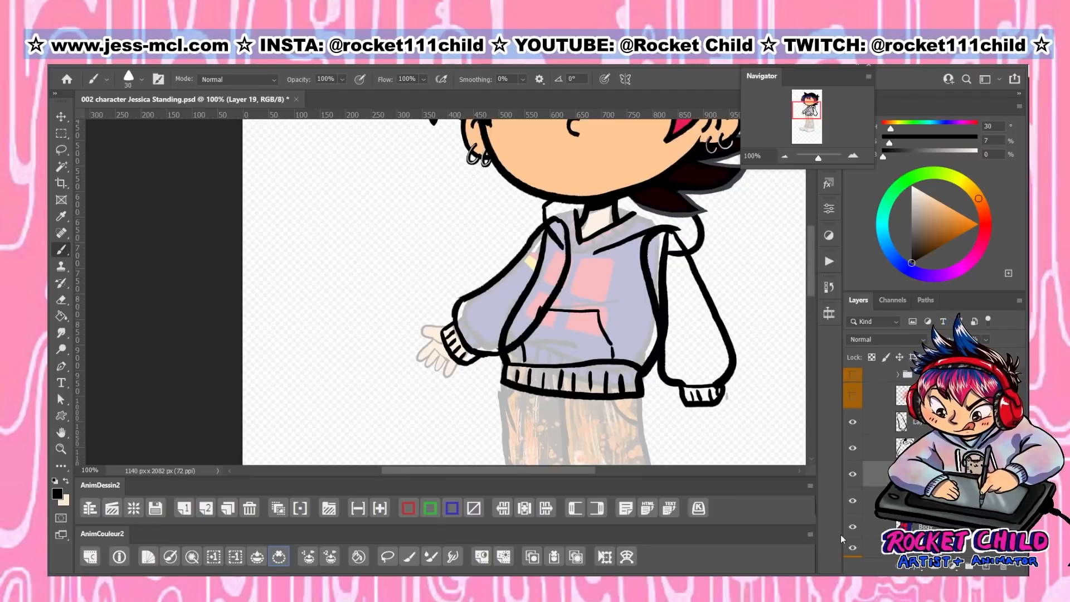
{"action": "key", "text": "ctrl+s"}
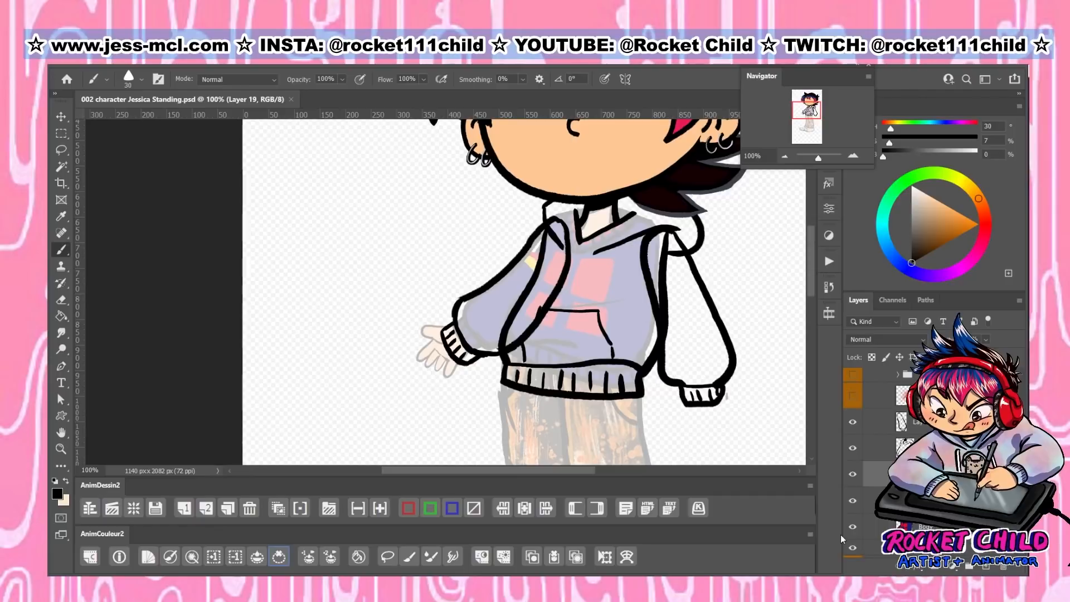
{"action": "left_click", "coordinate": [985, 569]}
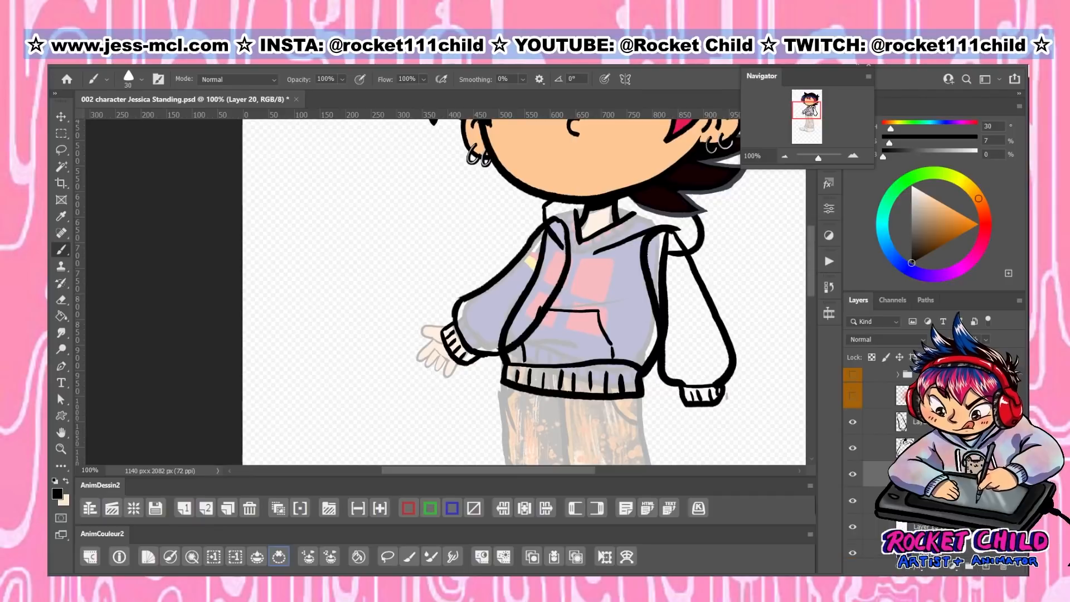
Hide both sleeve line layers and paint the hoodie's lower body and pocket golden yellow (hue 42, saturation 73%, brightness 100%)
{"action": "left_click", "coordinate": [853, 423]}
{"action": "left_click", "coordinate": [852, 500]}
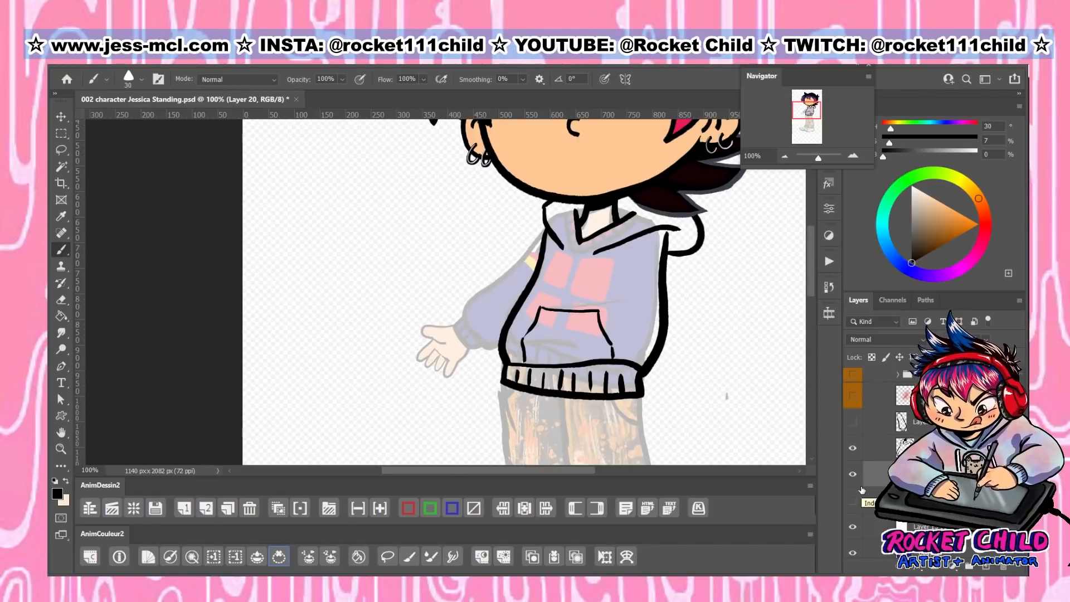
{"action": "left_click", "coordinate": [966, 183]}
{"action": "left_click", "coordinate": [972, 190]}
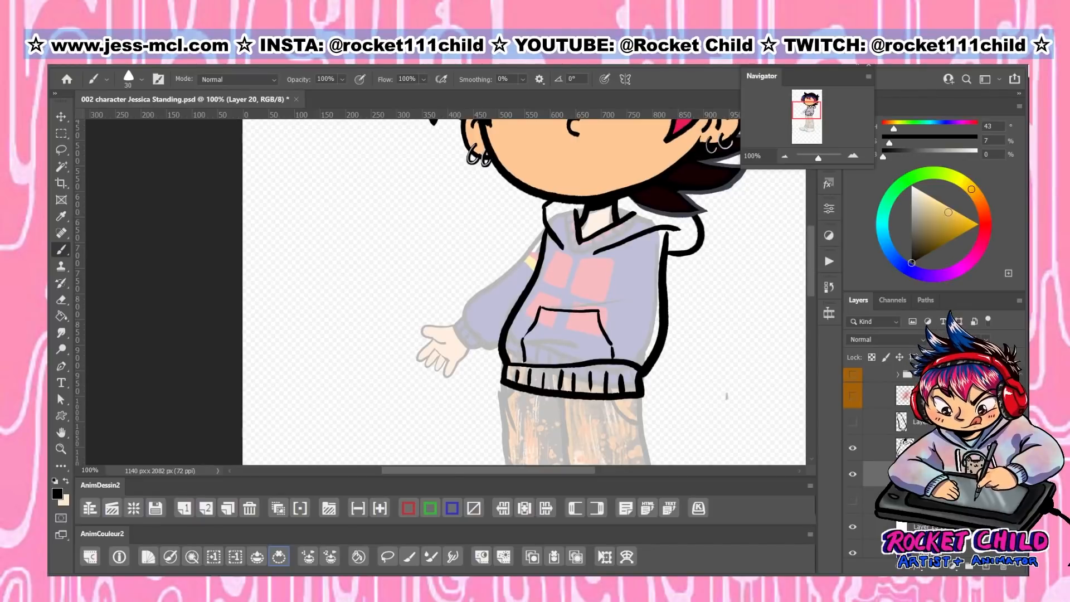
{"action": "left_click", "coordinate": [950, 208]}
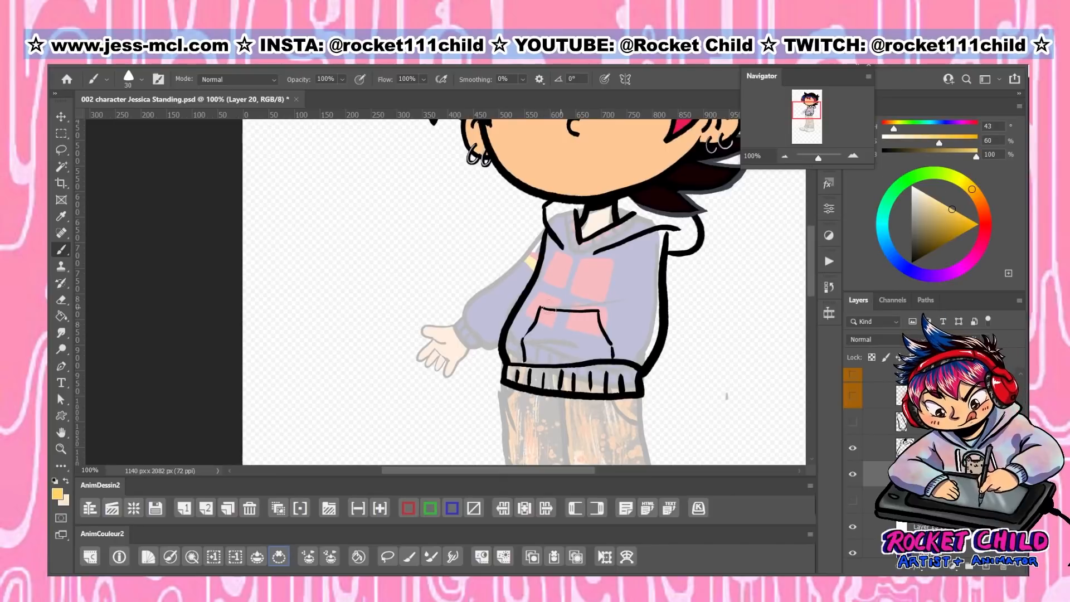
{"action": "left_click_drag", "start_coordinate": [522, 310], "coordinate": [657, 311]}
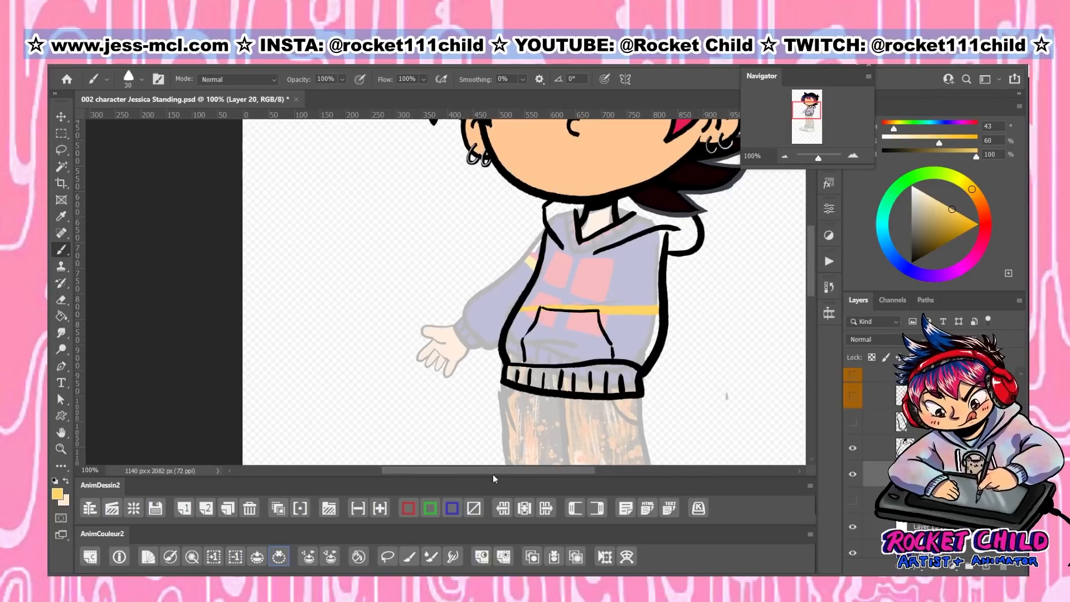
{"action": "left_click_drag", "start_coordinate": [952, 209], "coordinate": [960, 214]}
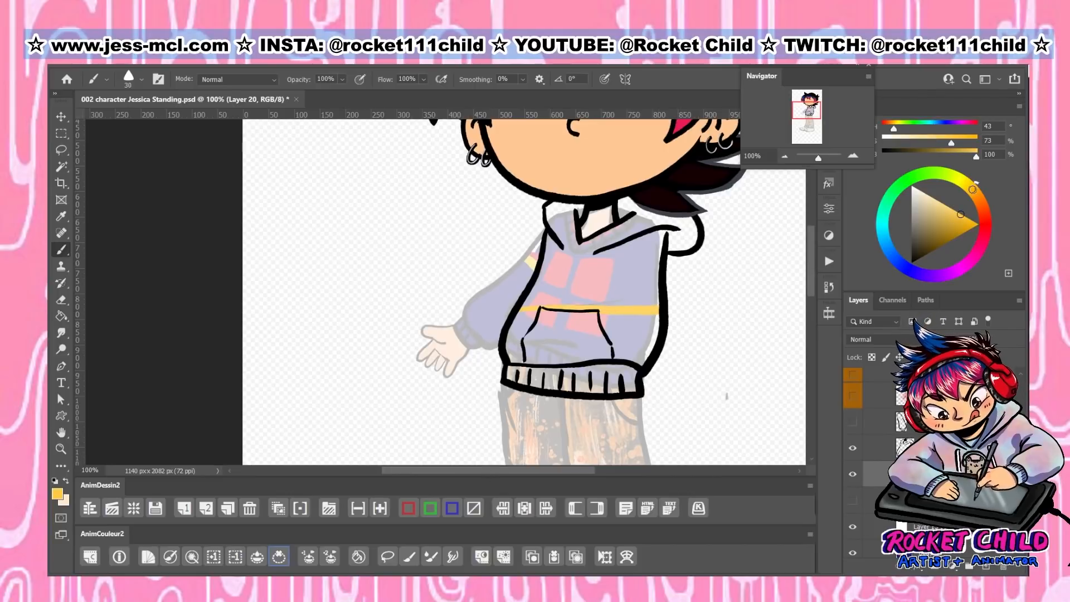
{"action": "left_click", "coordinate": [975, 184]}
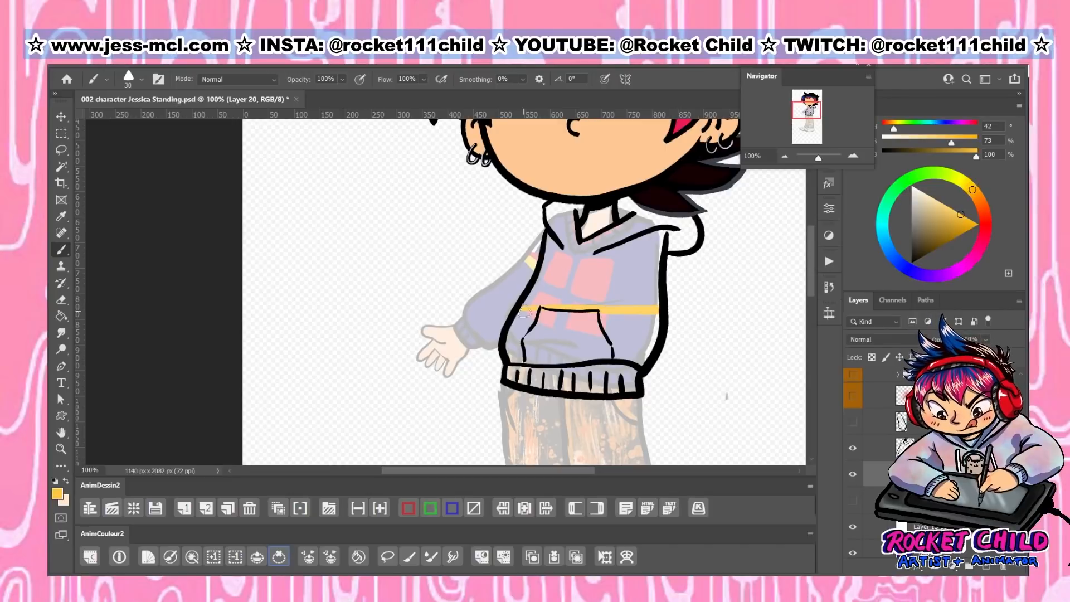
{"action": "left_click_drag", "start_coordinate": [524, 312], "coordinate": [655, 315]}
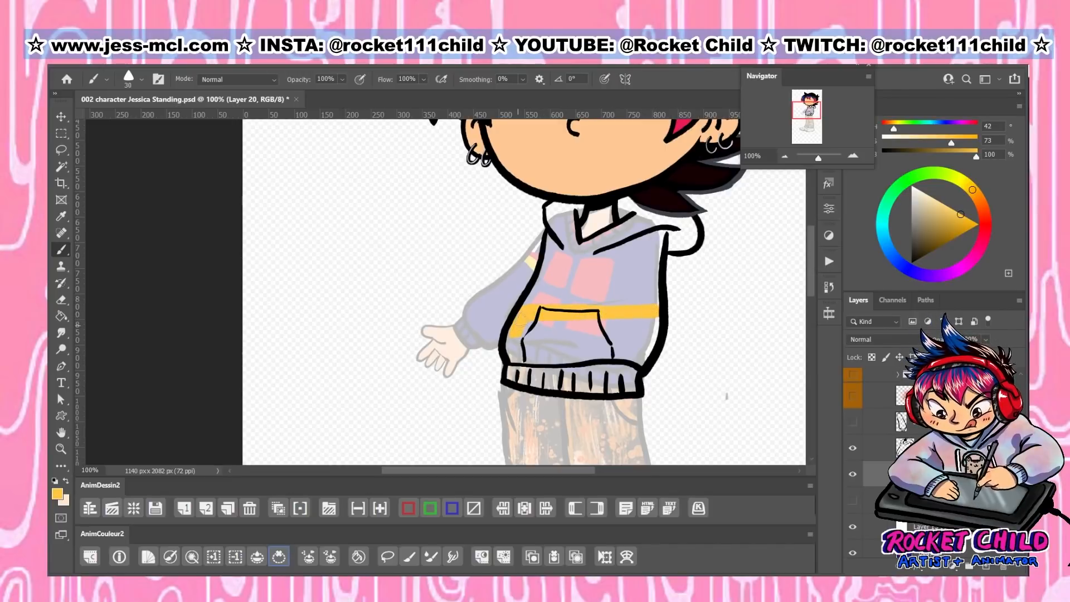
{"action": "mouse_move", "coordinate": [521, 355]}
{"action": "left_mouse_down"}
{"action": "mouse_move", "coordinate": [638, 360]}
{"action": "mouse_move", "coordinate": [655, 316]}
{"action": "mouse_move", "coordinate": [651, 334]}
{"action": "mouse_move", "coordinate": [583, 317]}
{"action": "mouse_move", "coordinate": [533, 338]}
{"action": "left_mouse_up"}
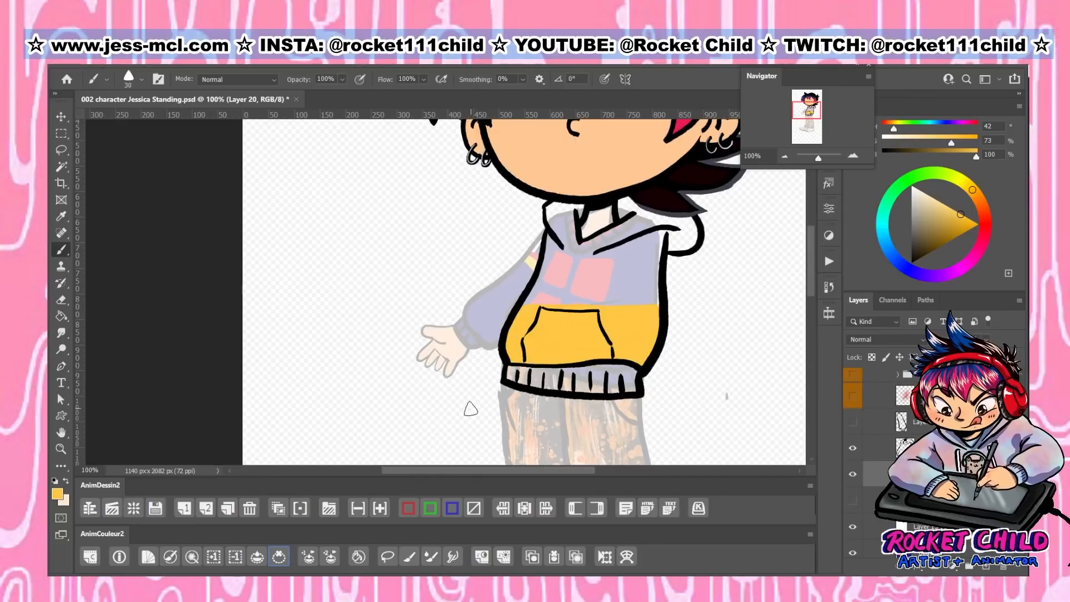
Paint the hoodie's ribbed hem blue (hue 230, saturation 75%, brightness 66%)
{"action": "left_click", "coordinate": [917, 273]}
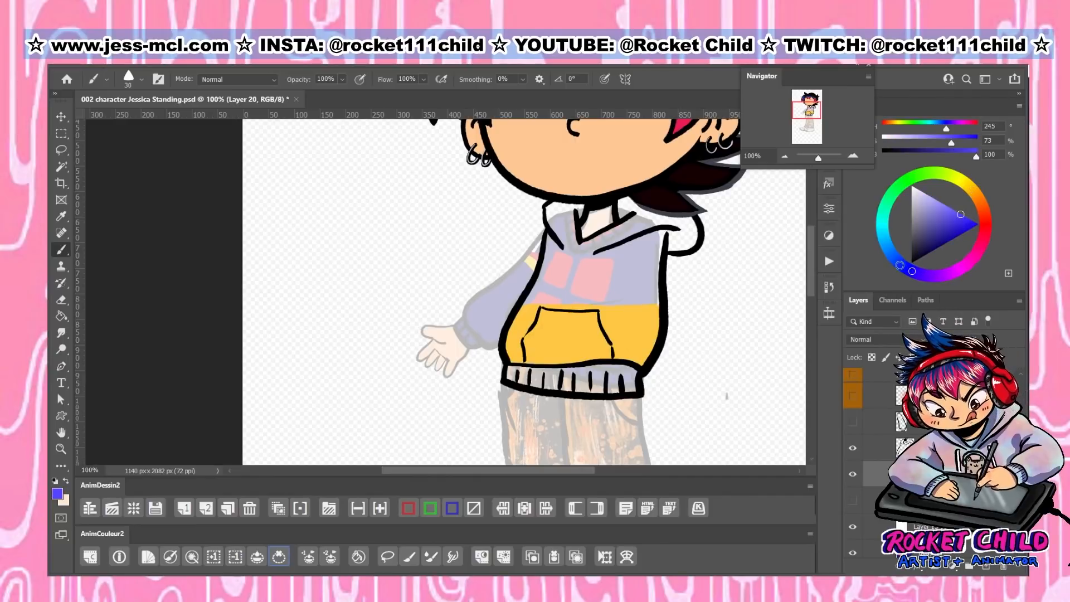
{"action": "left_click", "coordinate": [902, 265]}
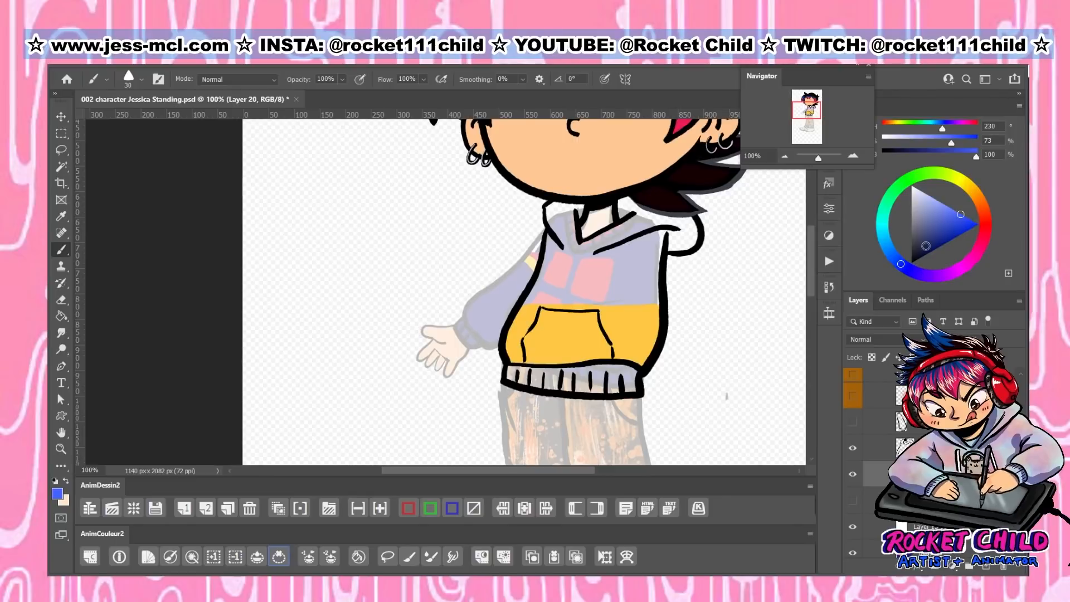
{"action": "left_click", "coordinate": [945, 231]}
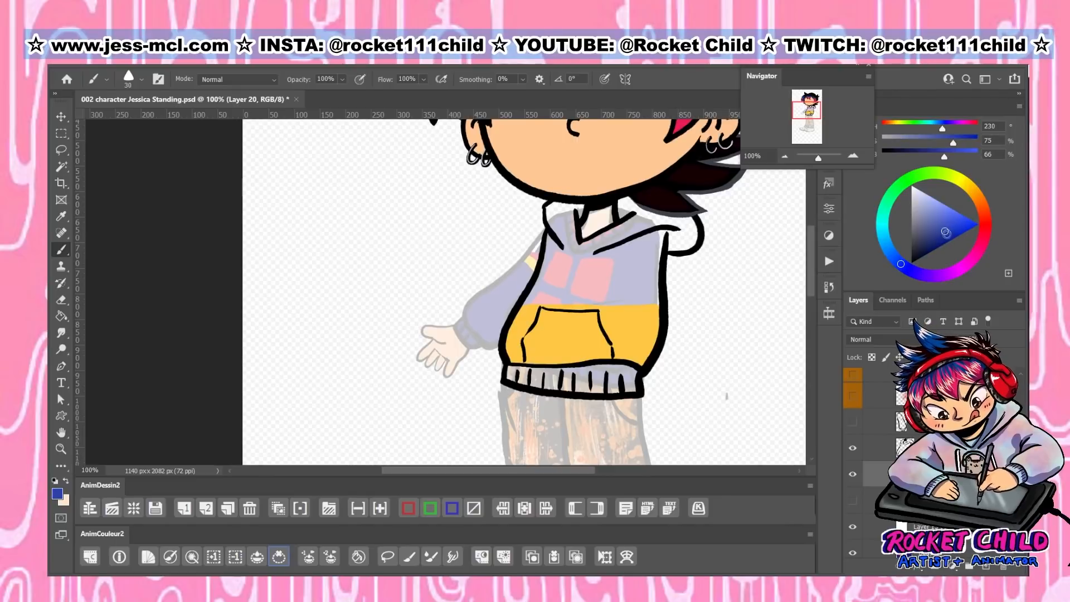
{"action": "left_click_drag", "start_coordinate": [515, 367], "coordinate": [634, 372]}
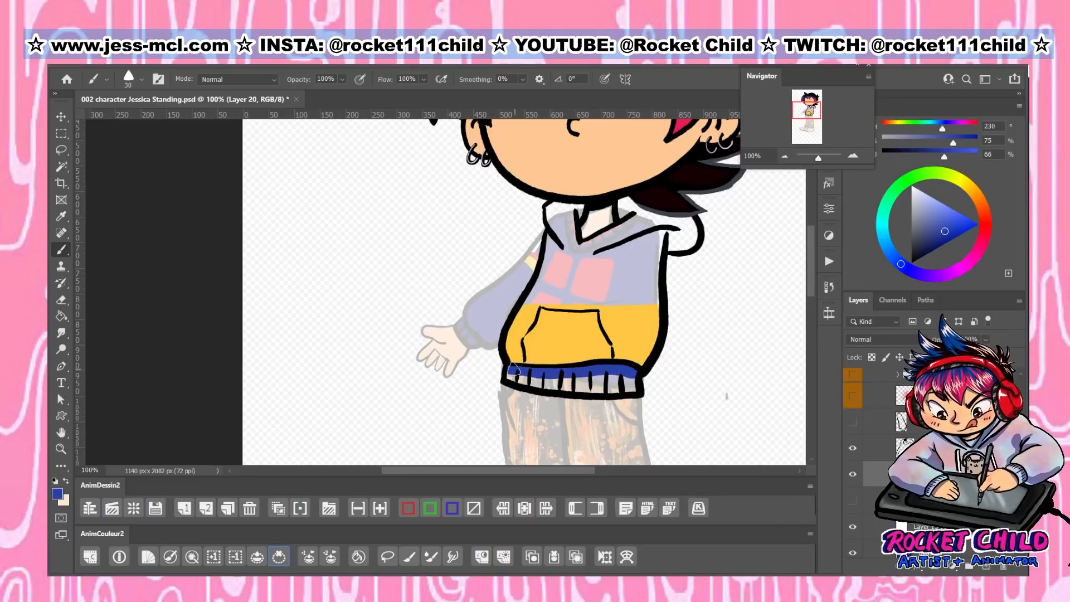
{"action": "mouse_move", "coordinate": [509, 370]}
{"action": "left_mouse_down"}
{"action": "mouse_move", "coordinate": [633, 386]}
{"action": "mouse_move", "coordinate": [557, 380]}
{"action": "left_mouse_up"}
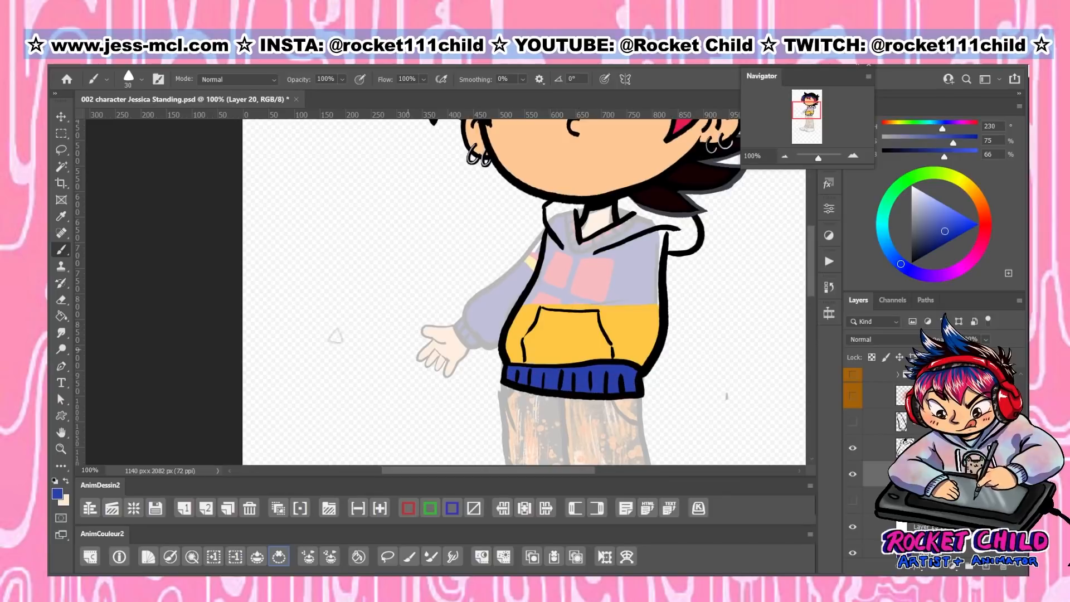
Paint a slanted block across the hoodie's upper chest in the same blue as the hem
{"action": "left_click", "coordinate": [555, 332], "text": "alt"}
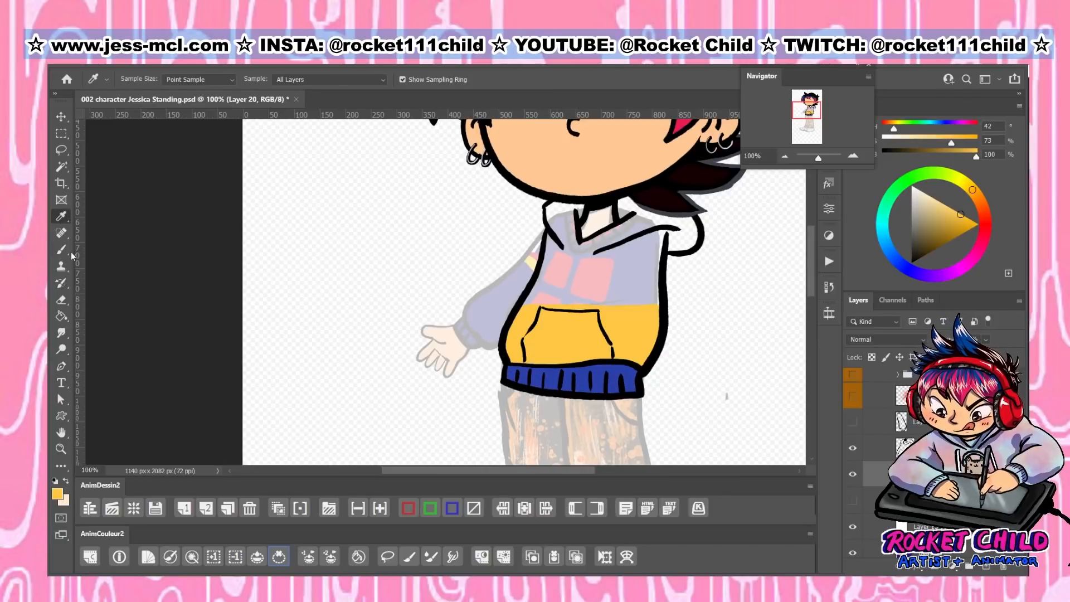
{"action": "left_click", "coordinate": [545, 262], "text": "alt"}
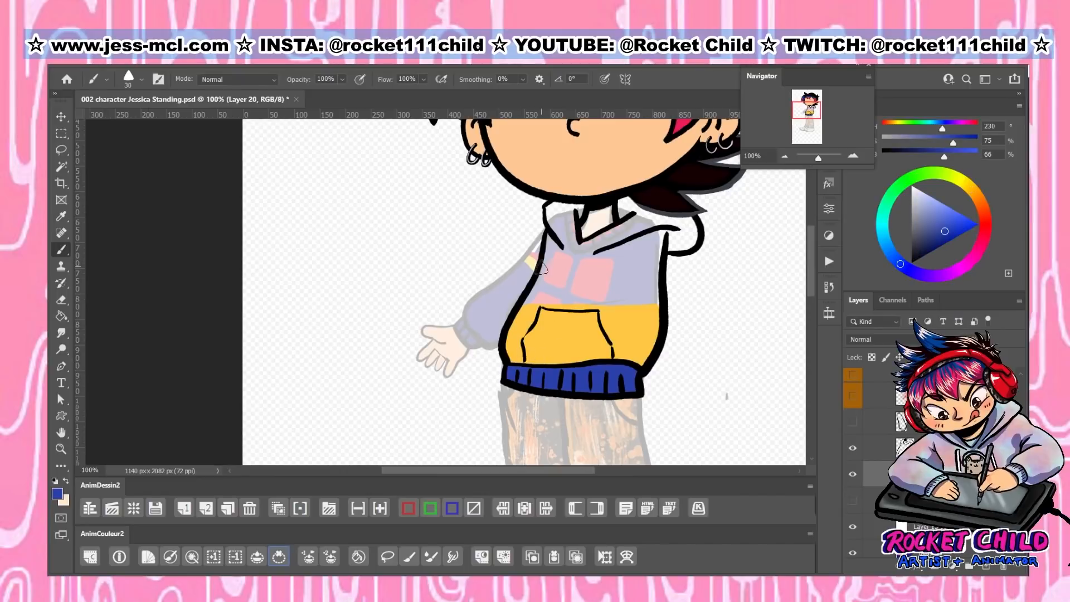
{"action": "left_click_drag", "start_coordinate": [542, 268], "coordinate": [662, 252]}
{"action": "left_click_drag", "start_coordinate": [598, 256], "coordinate": [666, 233]}
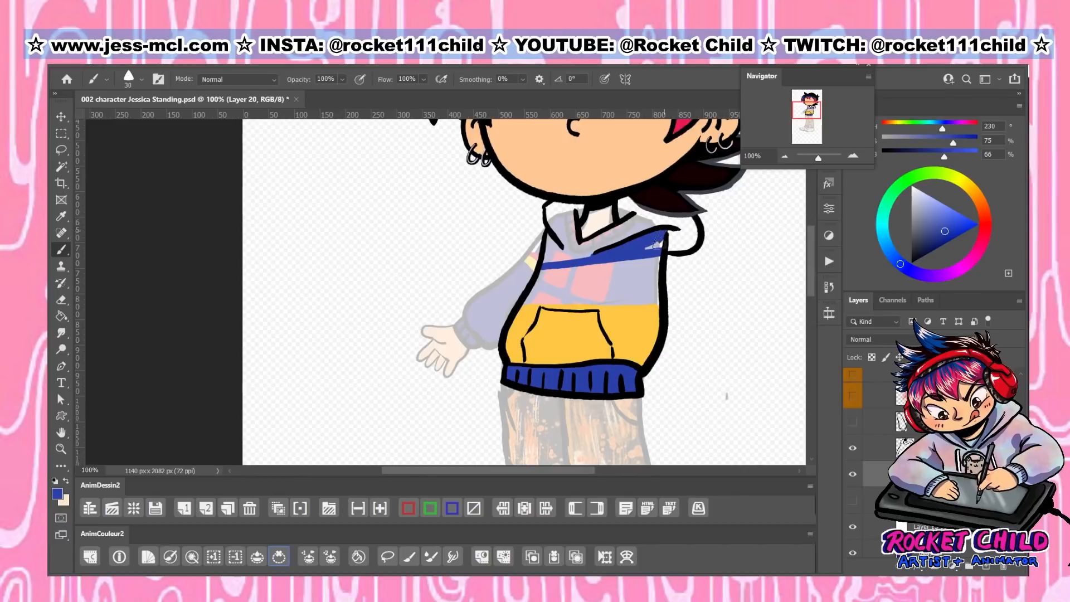
{"action": "left_click_drag", "start_coordinate": [549, 236], "coordinate": [566, 256]}
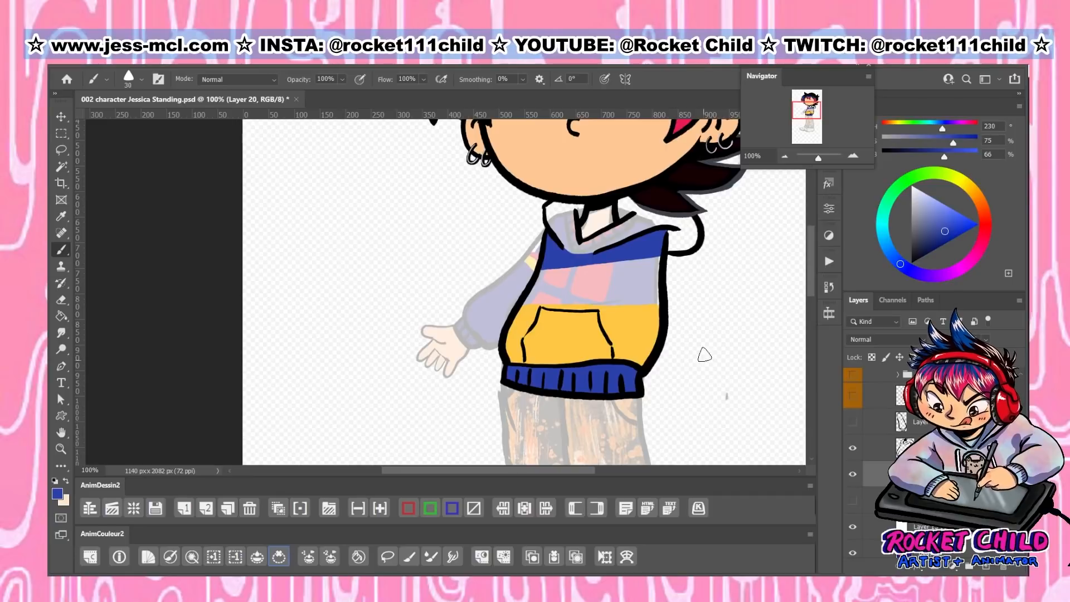
Paint the band between the blue chest and the yellow lower body white, slanting its lower edge over the yellow
{"action": "left_click_drag", "start_coordinate": [921, 194], "coordinate": [898, 167]}
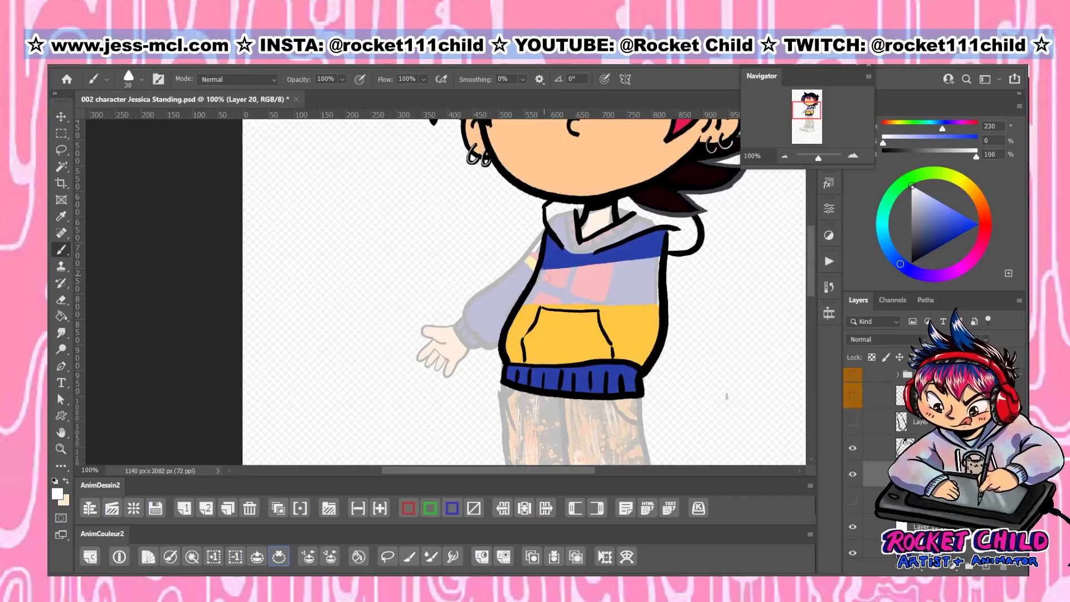
{"action": "left_click_drag", "start_coordinate": [545, 273], "coordinate": [657, 258]}
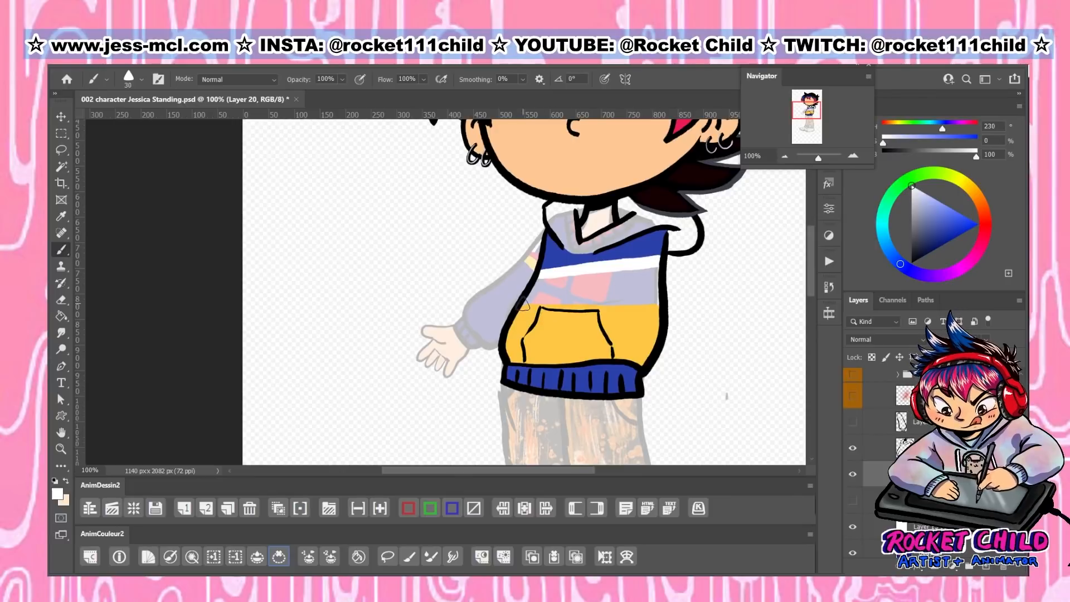
{"action": "left_click_drag", "start_coordinate": [523, 304], "coordinate": [656, 314]}
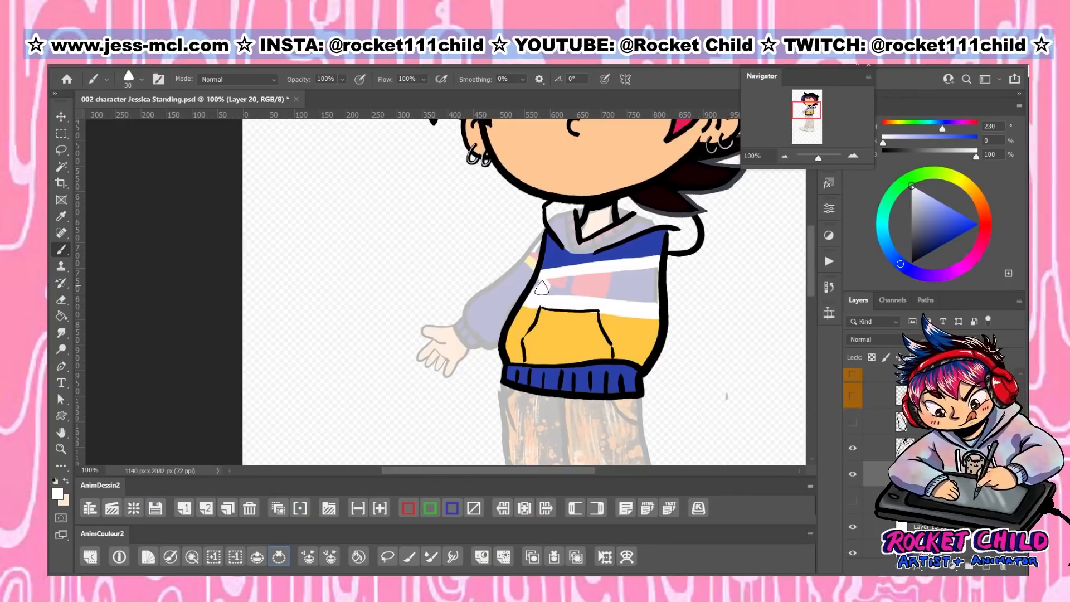
{"action": "mouse_move", "coordinate": [541, 288]}
{"action": "left_mouse_down"}
{"action": "mouse_move", "coordinate": [630, 271]}
{"action": "mouse_move", "coordinate": [553, 287]}
{"action": "mouse_move", "coordinate": [639, 301]}
{"action": "mouse_move", "coordinate": [596, 285]}
{"action": "mouse_move", "coordinate": [653, 271]}
{"action": "mouse_move", "coordinate": [653, 296]}
{"action": "left_mouse_up"}
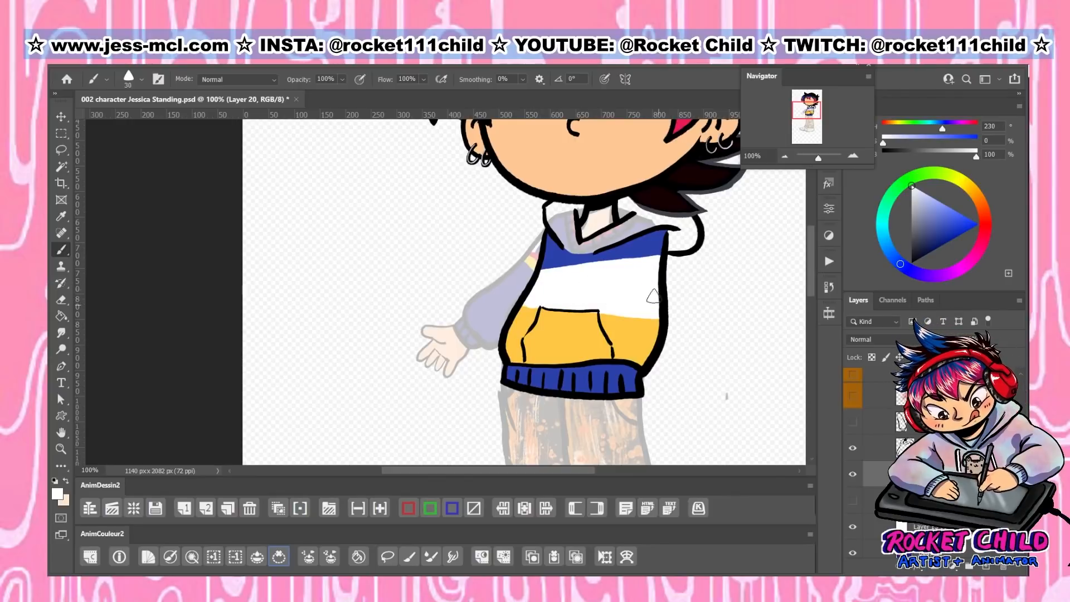
{"action": "left_click_drag", "start_coordinate": [529, 310], "coordinate": [656, 324]}
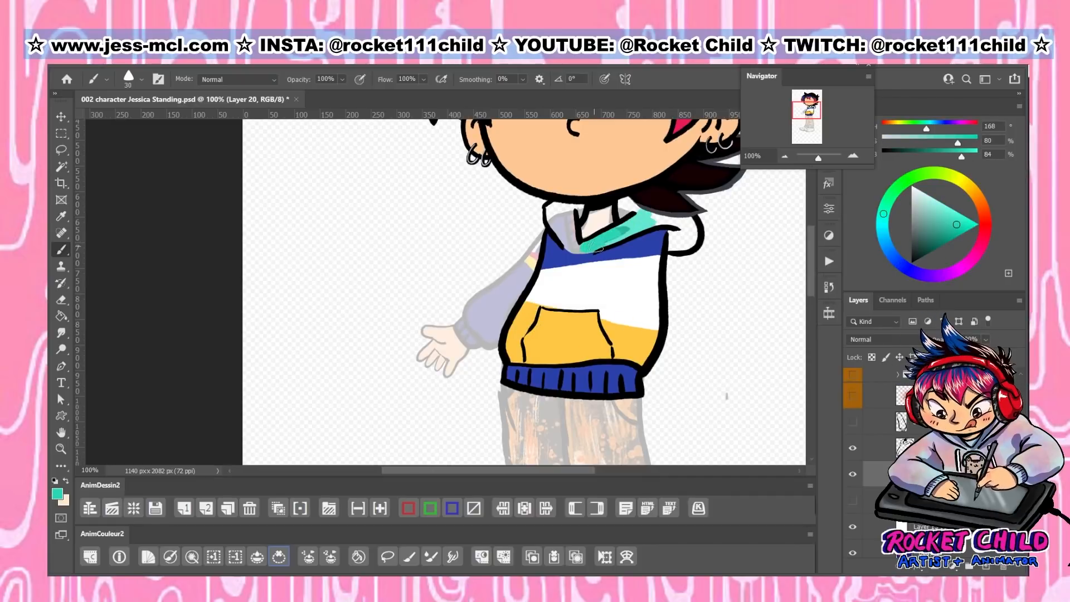
Paint the front band and far side of the hood teal (hue 168, saturation 80%, brightness 84%)
{"action": "mouse_move", "coordinate": [595, 247]}
{"action": "left_mouse_down"}
{"action": "mouse_move", "coordinate": [633, 233]}
{"action": "mouse_move", "coordinate": [617, 234]}
{"action": "mouse_move", "coordinate": [637, 222]}
{"action": "mouse_move", "coordinate": [629, 200]}
{"action": "left_mouse_up"}
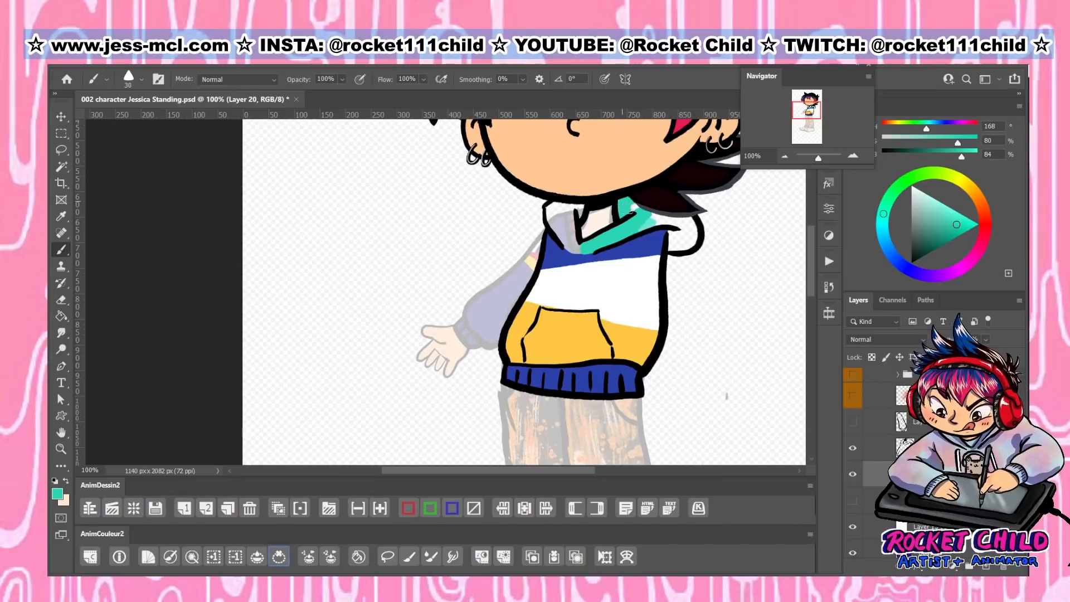
{"action": "mouse_move", "coordinate": [632, 214]}
{"action": "left_mouse_down"}
{"action": "mouse_move", "coordinate": [669, 222]}
{"action": "mouse_move", "coordinate": [631, 228]}
{"action": "mouse_move", "coordinate": [680, 223]}
{"action": "mouse_move", "coordinate": [629, 234]}
{"action": "mouse_move", "coordinate": [679, 231]}
{"action": "mouse_move", "coordinate": [672, 245]}
{"action": "mouse_move", "coordinate": [691, 225]}
{"action": "left_mouse_up"}
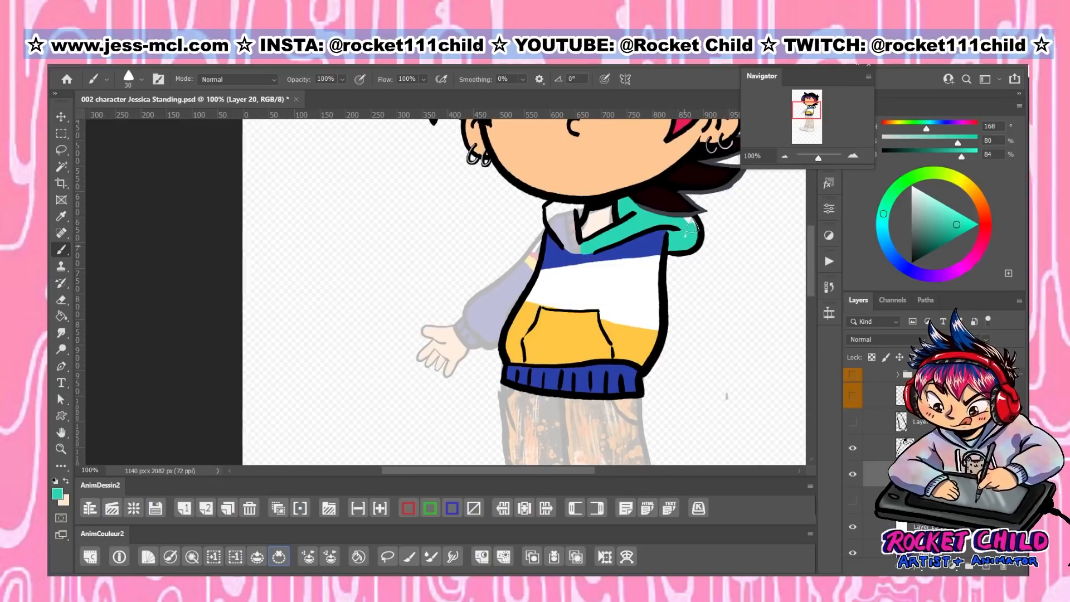
Hide the face and ponytail layers that cover the back of the hood
{"action": "scroll", "coordinate": [925, 457], "scroll_direction": "up", "scroll_amount": 4}
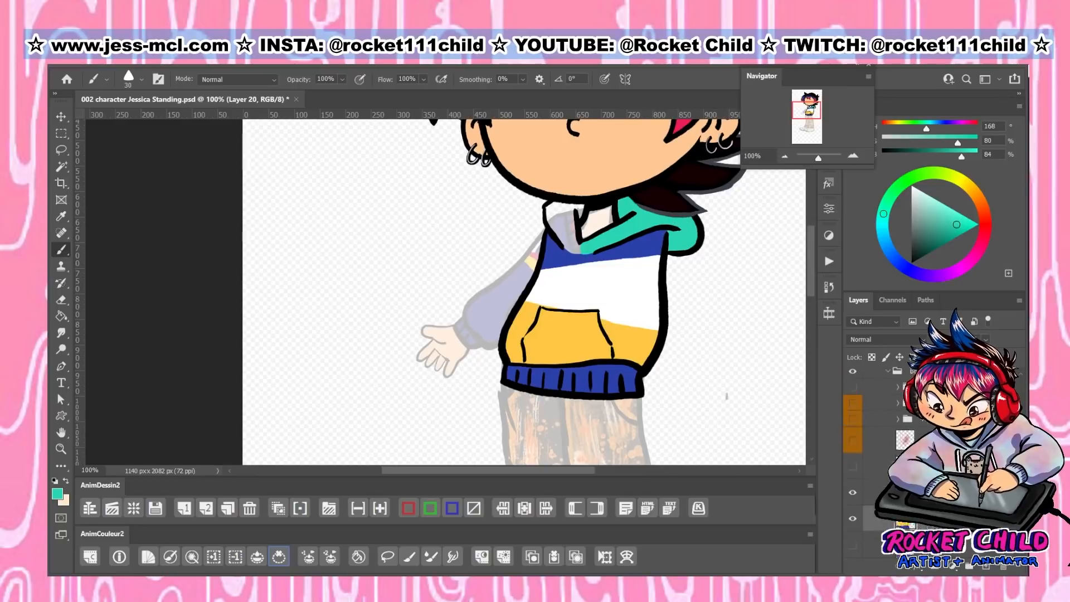
{"action": "scroll", "coordinate": [926, 457], "scroll_direction": "up", "scroll_amount": 7}
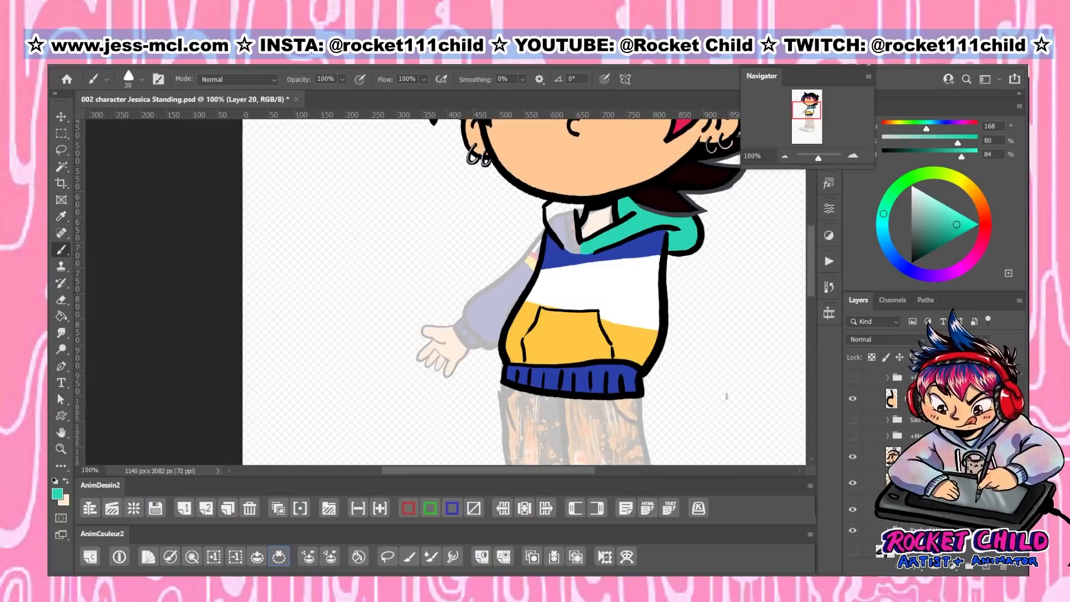
{"action": "scroll", "coordinate": [925, 457], "scroll_direction": "up", "scroll_amount": 2}
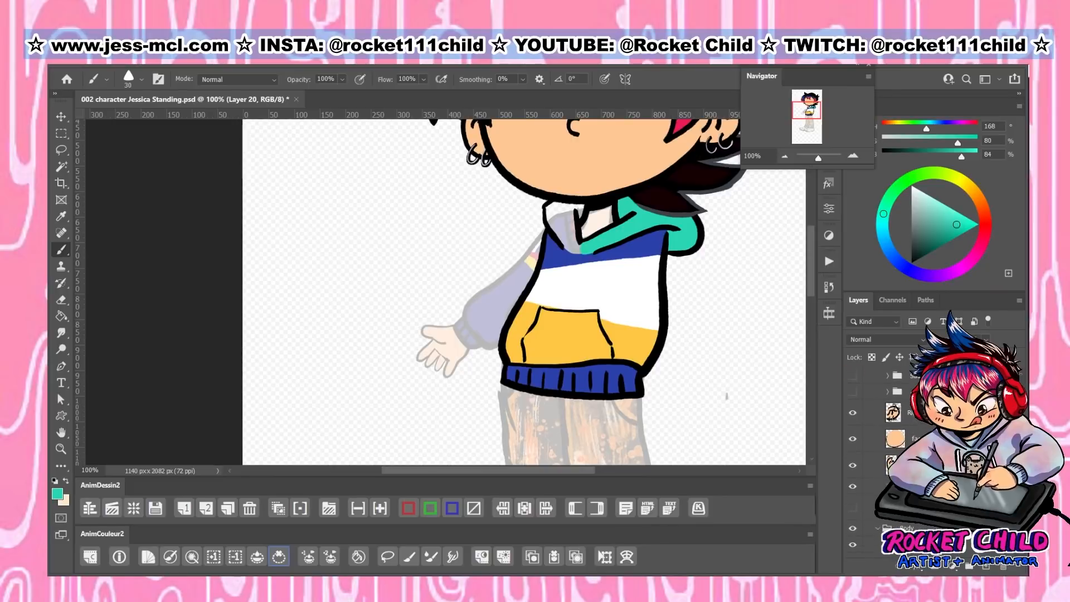
{"action": "scroll", "coordinate": [925, 457], "scroll_direction": "down", "scroll_amount": 1}
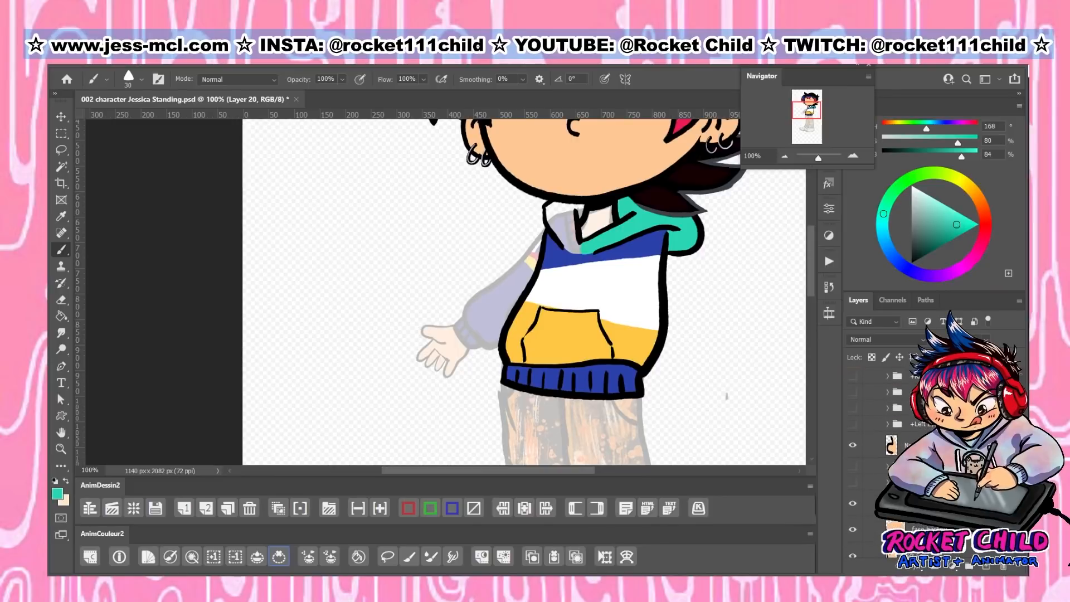
{"action": "scroll", "coordinate": [925, 457], "scroll_direction": "down", "scroll_amount": 2}
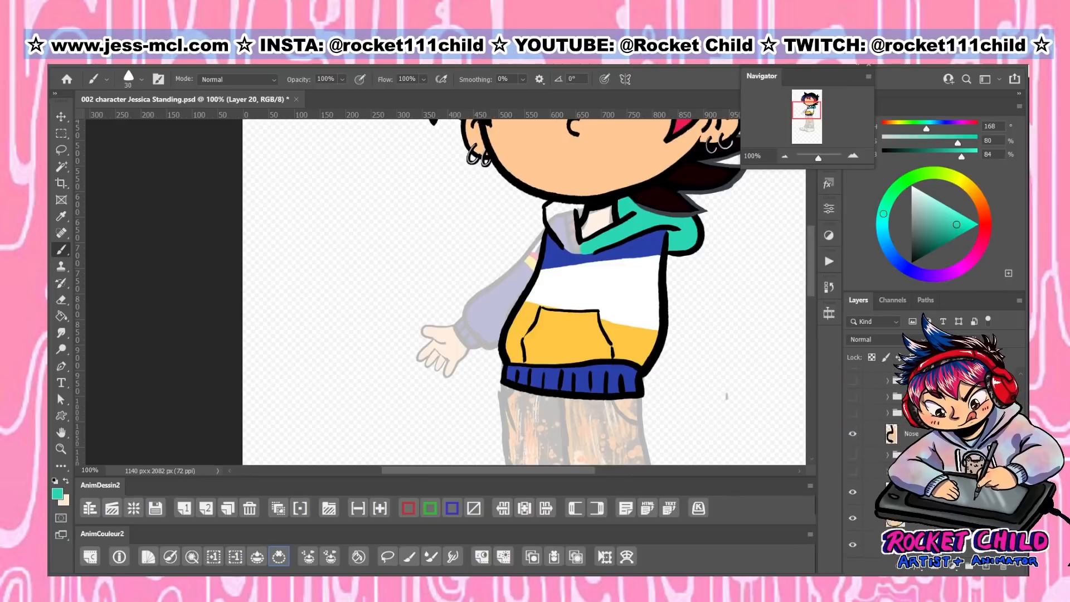
{"action": "scroll", "coordinate": [925, 457], "scroll_direction": "down", "scroll_amount": 2}
{"action": "left_click", "coordinate": [852, 493]}
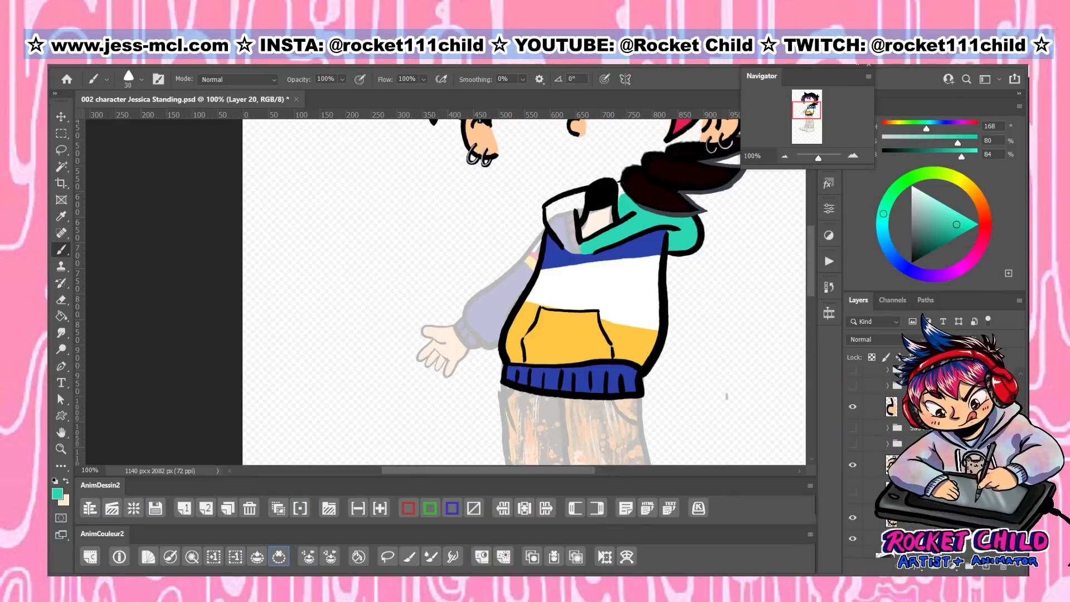
{"action": "scroll", "coordinate": [925, 457], "scroll_direction": "down", "scroll_amount": 2}
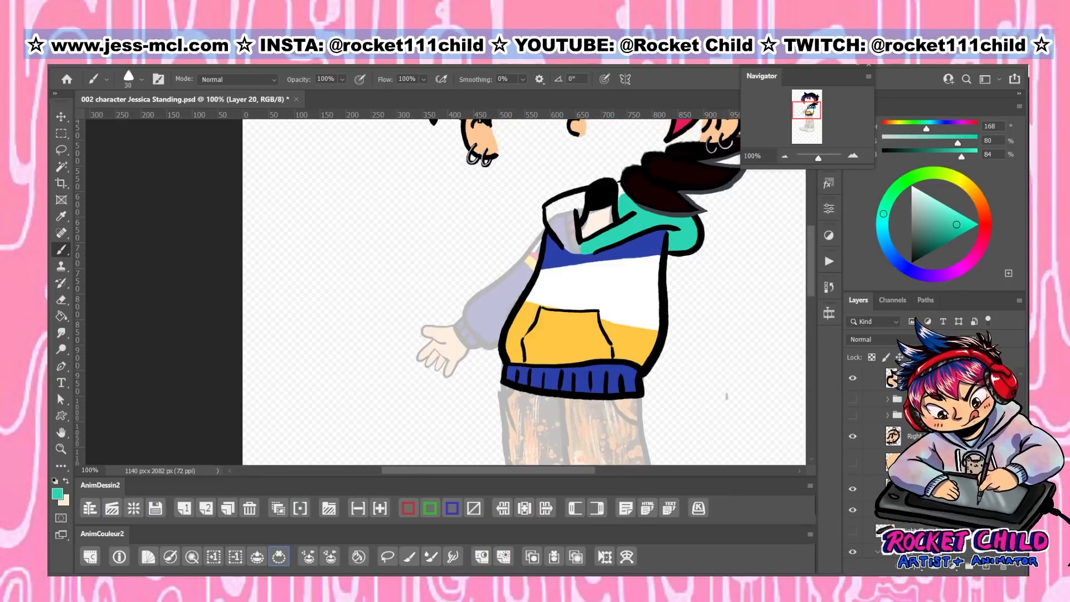
{"action": "left_click", "coordinate": [853, 509]}
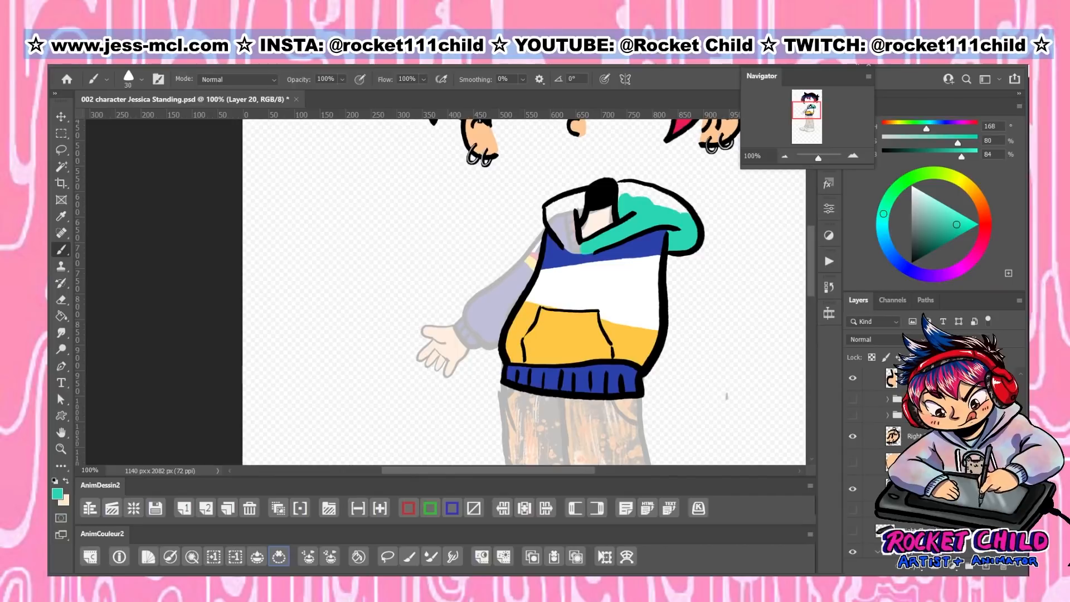
Paint the remaining white areas on both sides of the hood teal
{"action": "scroll", "coordinate": [925, 457], "scroll_direction": "down", "scroll_amount": 10}
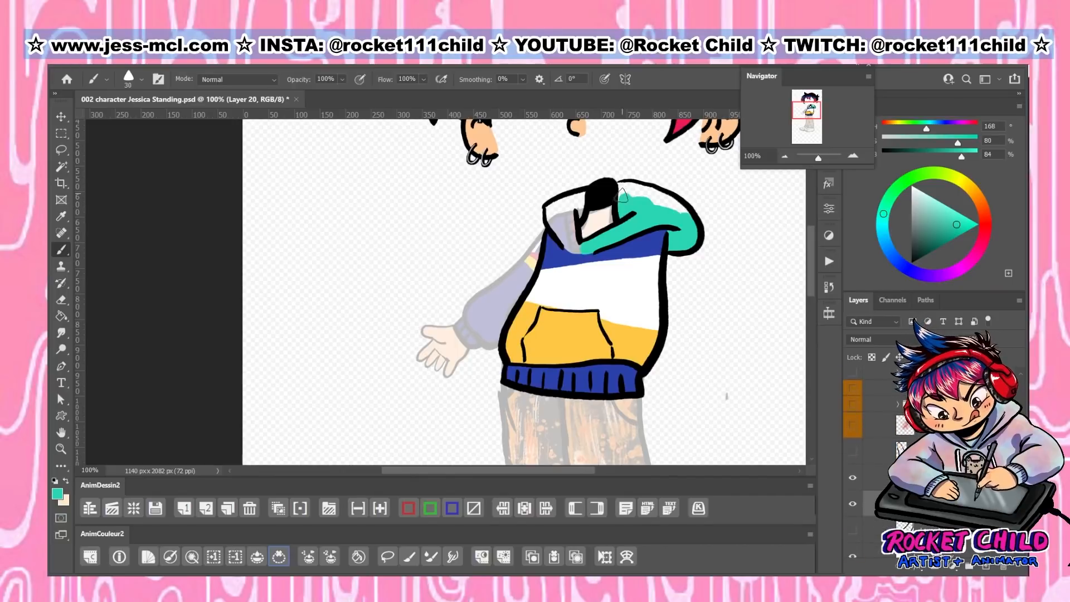
{"action": "mouse_move", "coordinate": [625, 189]}
{"action": "left_mouse_down"}
{"action": "mouse_move", "coordinate": [683, 217]}
{"action": "mouse_move", "coordinate": [671, 204]}
{"action": "mouse_move", "coordinate": [639, 201]}
{"action": "left_mouse_up"}
{"action": "mouse_move", "coordinate": [564, 204]}
{"action": "left_mouse_down"}
{"action": "mouse_move", "coordinate": [585, 199]}
{"action": "mouse_move", "coordinate": [552, 209]}
{"action": "mouse_move", "coordinate": [555, 223]}
{"action": "mouse_move", "coordinate": [552, 215]}
{"action": "mouse_move", "coordinate": [578, 251]}
{"action": "mouse_move", "coordinate": [560, 210]}
{"action": "left_mouse_up"}
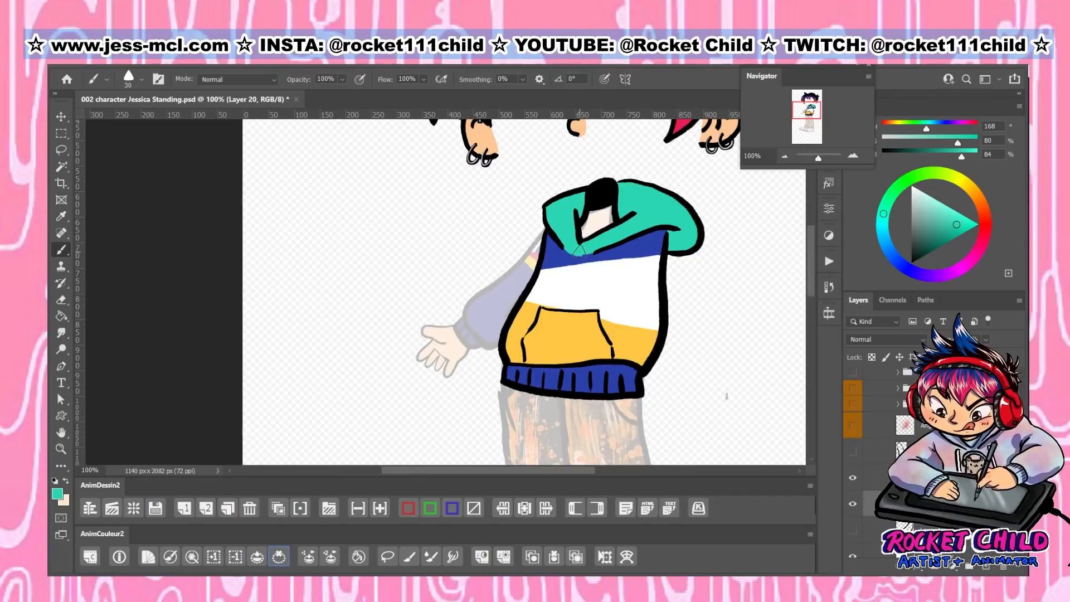
Paint the neck inside the hood opening in the skin tone sampled from the ear, and save the document
{"action": "key", "text": "i"}
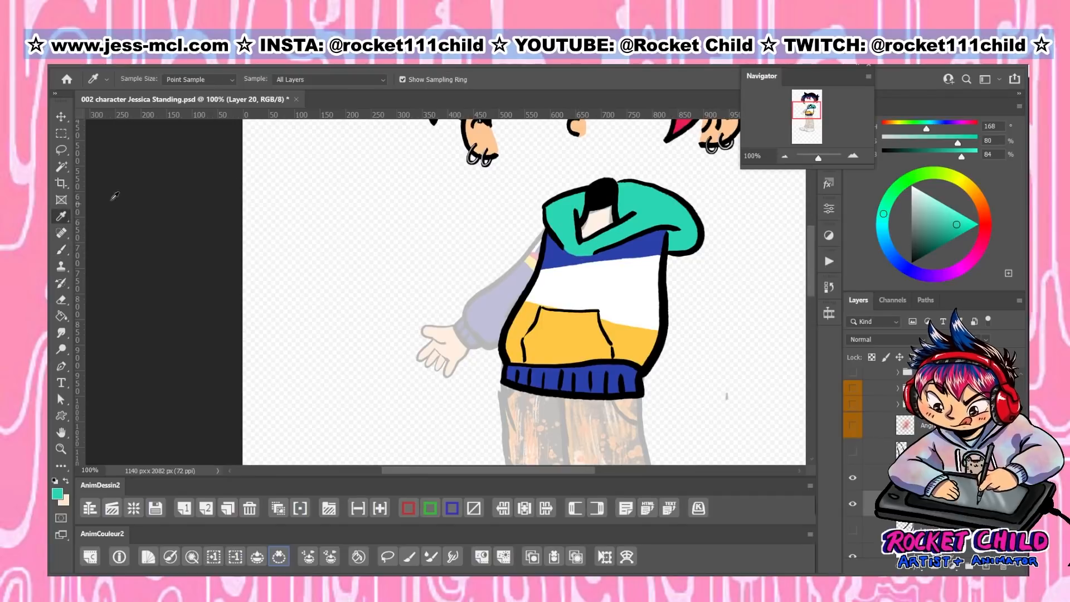
{"action": "left_click", "coordinate": [487, 138]}
{"action": "key", "text": "b"}
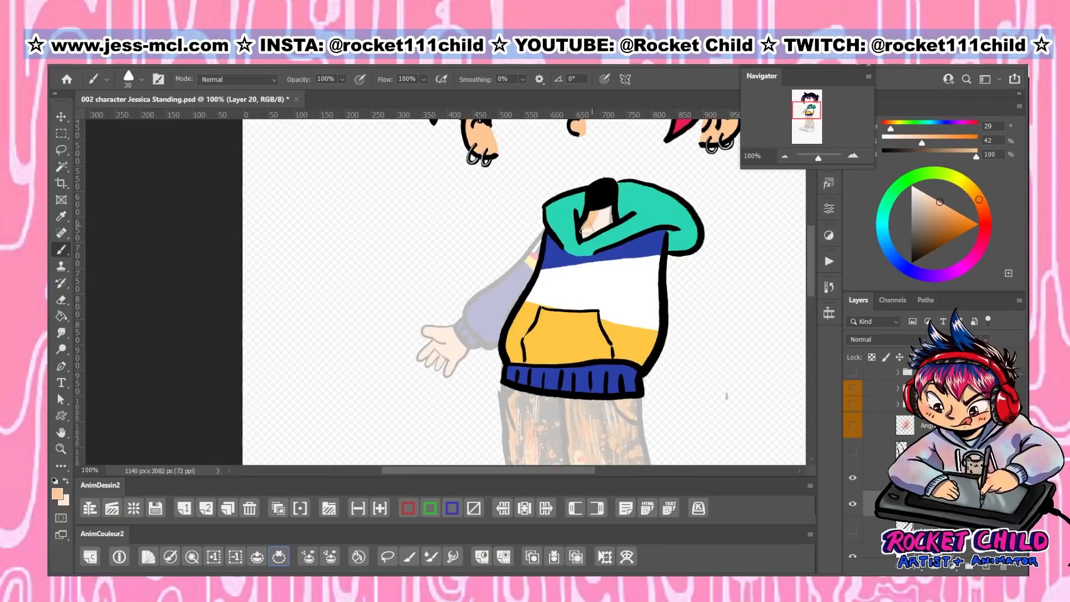
{"action": "left_click_drag", "start_coordinate": [586, 228], "coordinate": [601, 223]}
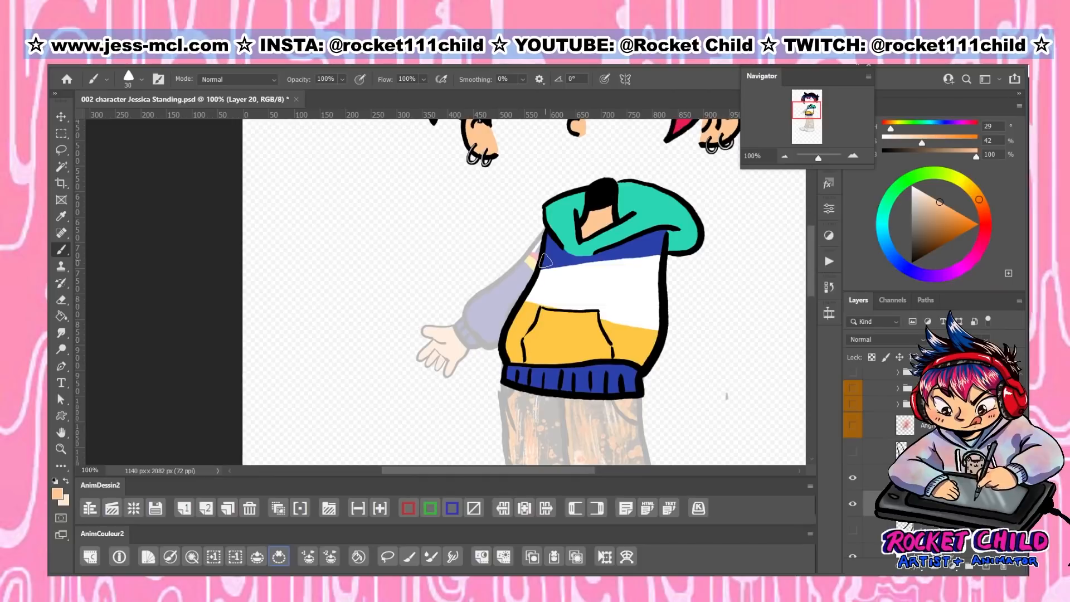
{"action": "key", "text": "ctrl+s"}
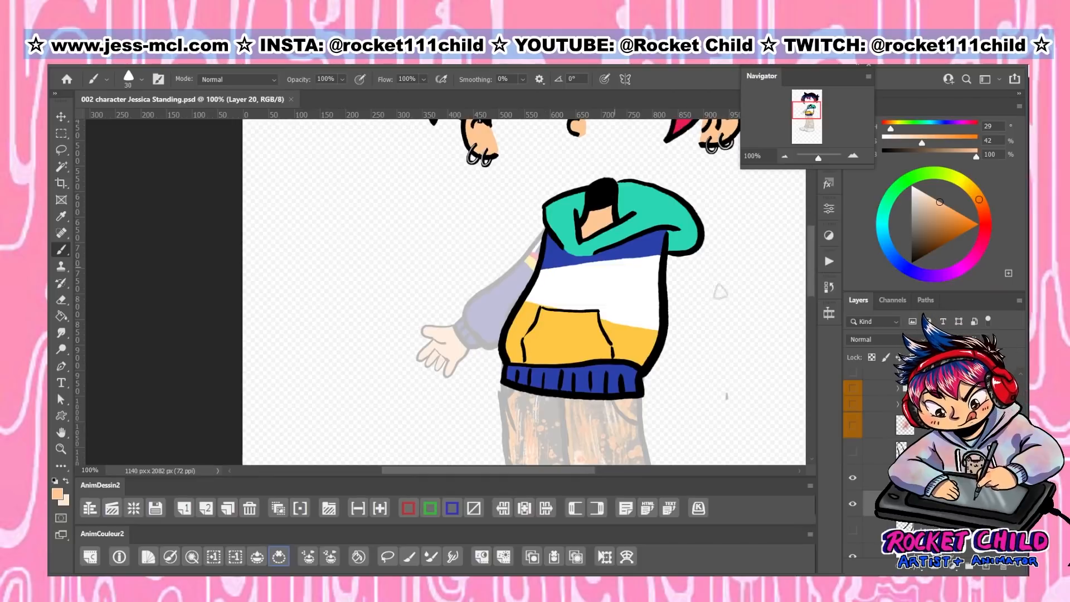
Show the face and ponytail layers again
{"action": "scroll", "coordinate": [867, 491], "scroll_direction": "up", "scroll_amount": 10}
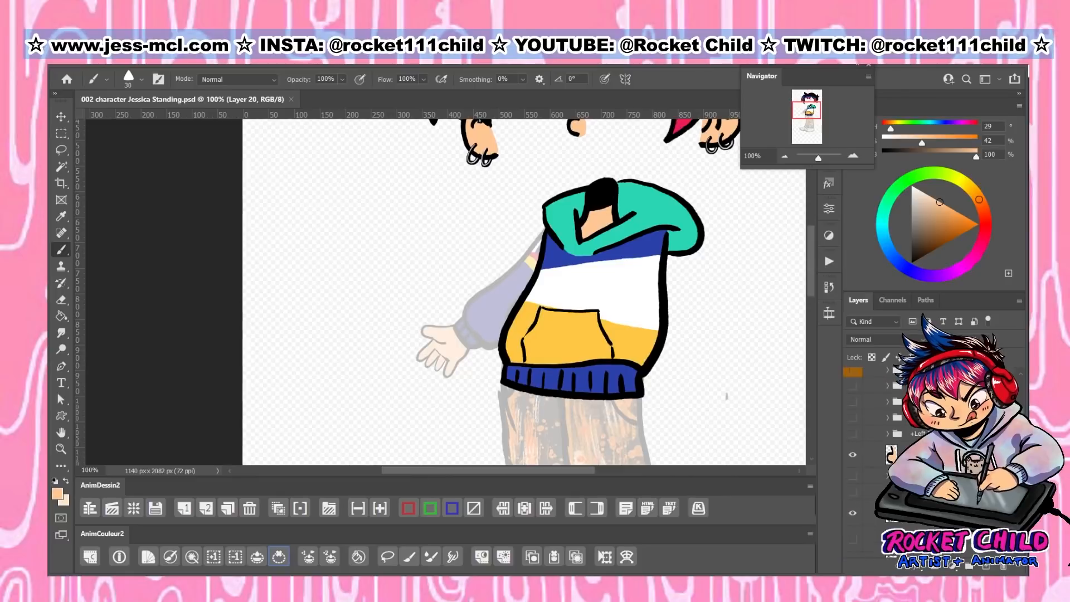
{"action": "left_click", "coordinate": [854, 491]}
{"action": "left_click", "coordinate": [854, 533]}
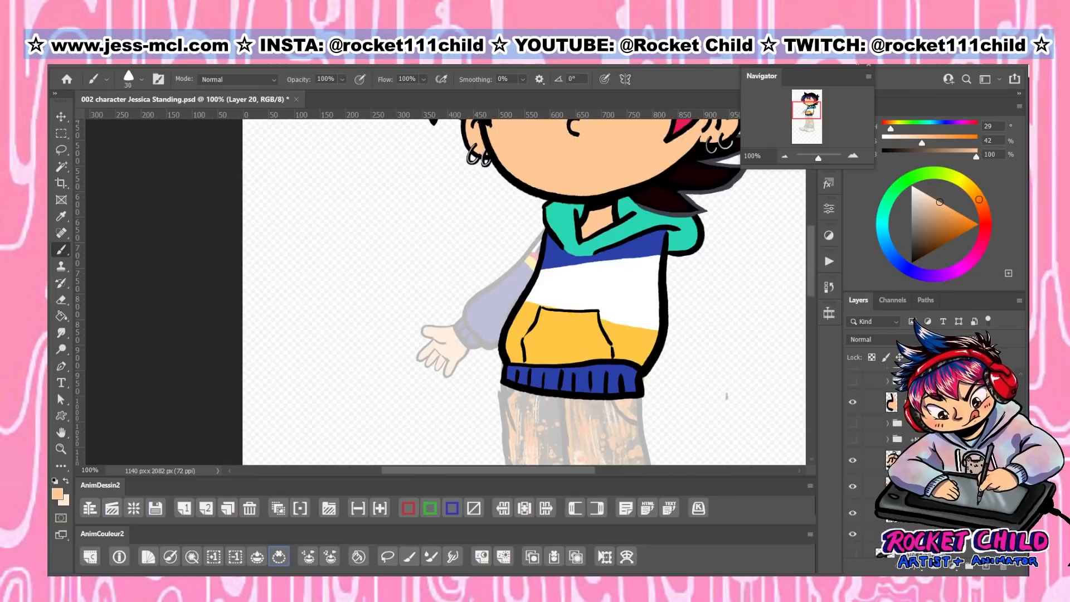
Paint the ribbed cuff on the outstretched arm's sleeve in the blue sampled from the hoodie's hem
{"action": "scroll", "coordinate": [856, 530], "scroll_direction": "down", "scroll_amount": 6}
{"action": "scroll", "coordinate": [890, 445], "scroll_direction": "down", "scroll_amount": 1}
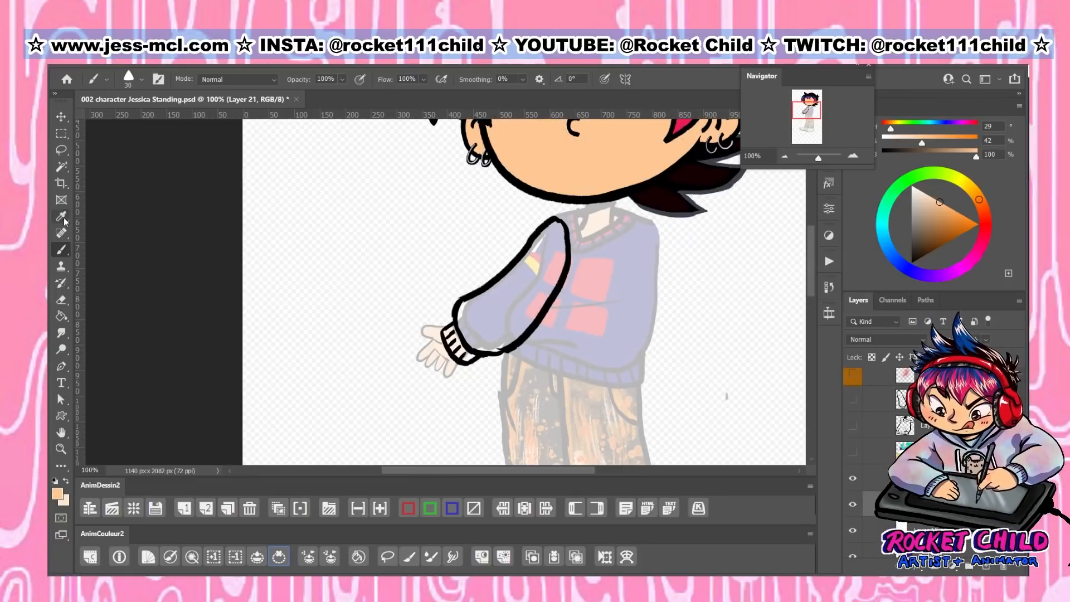
{"action": "left_click", "coordinate": [61, 217]}
{"action": "left_click", "coordinate": [853, 452]}
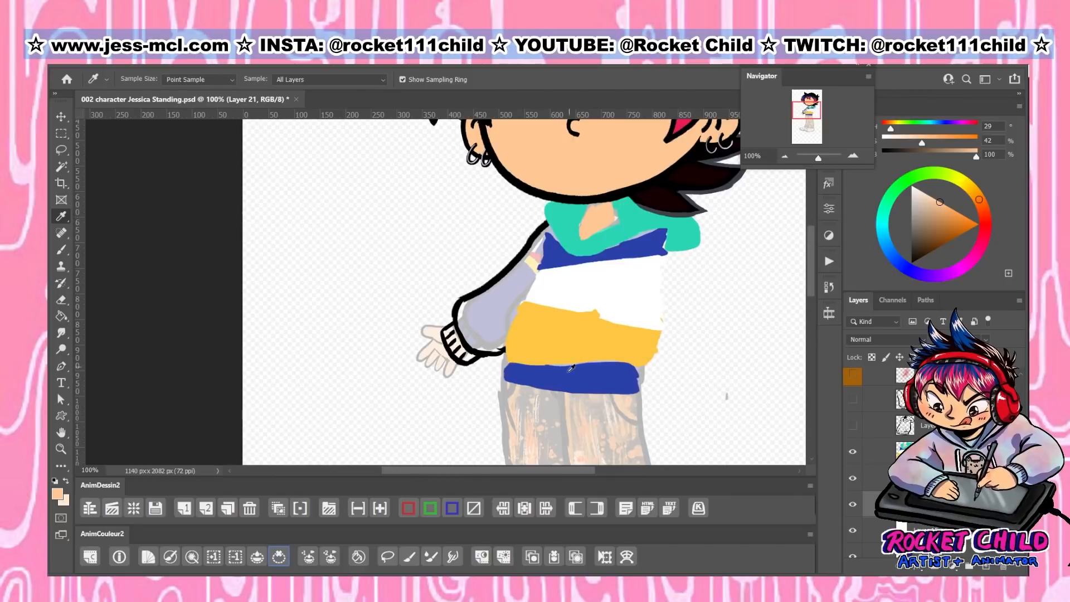
{"action": "left_click", "coordinate": [853, 452]}
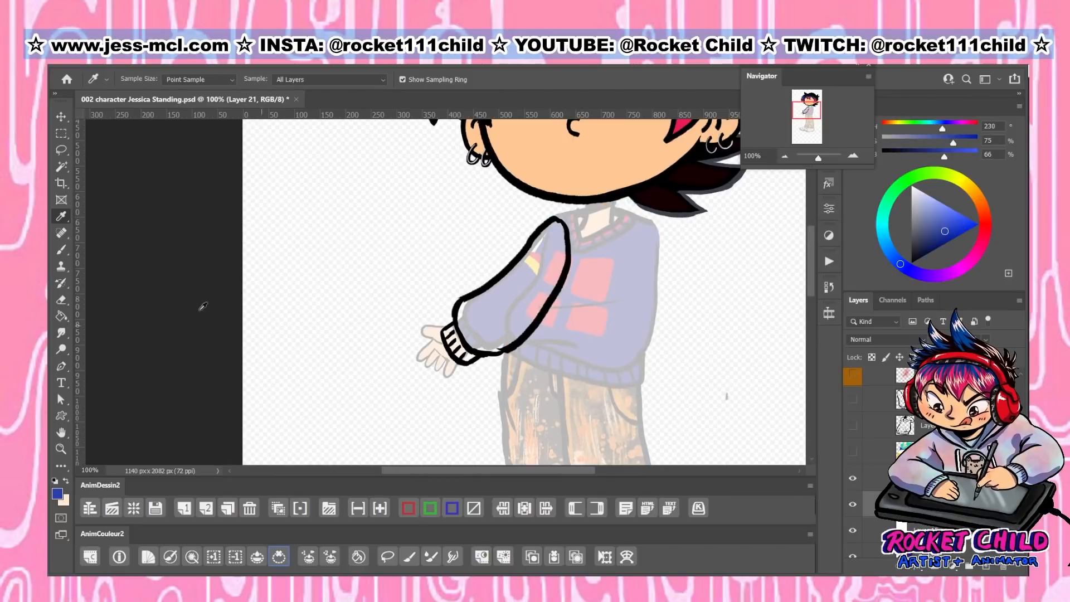
{"action": "left_click", "coordinate": [61, 249]}
{"action": "left_click_drag", "start_coordinate": [457, 335], "coordinate": [451, 344]}
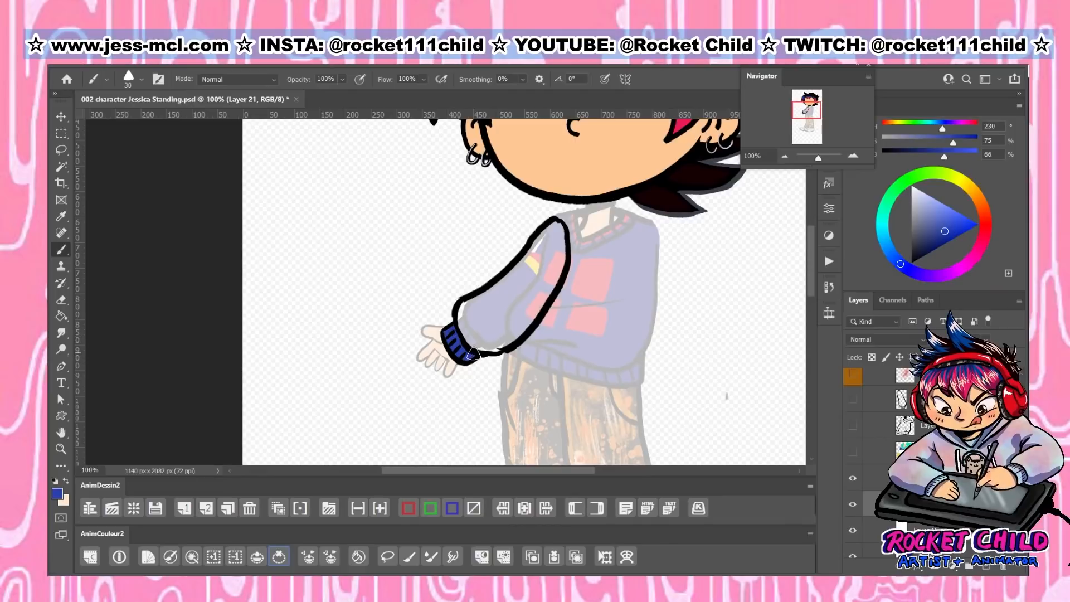
Paint the outstretched arm's sleeve red (hue 7, saturation 79%, brightness 92%)
{"action": "left_click", "coordinate": [984, 221]}
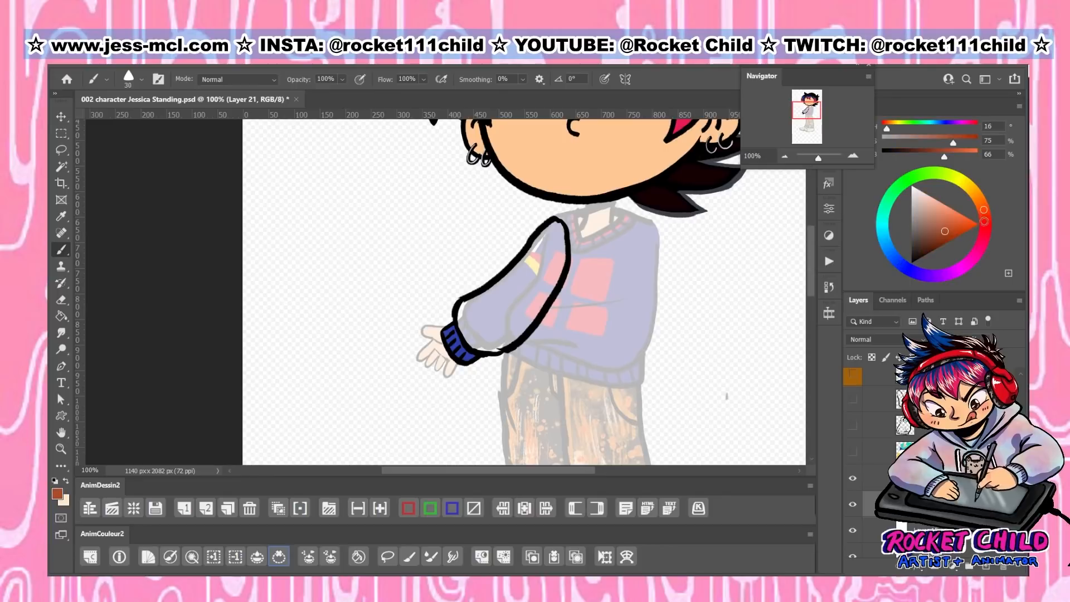
{"action": "left_click_drag", "start_coordinate": [984, 216], "coordinate": [986, 218]}
{"action": "left_click", "coordinate": [959, 215]}
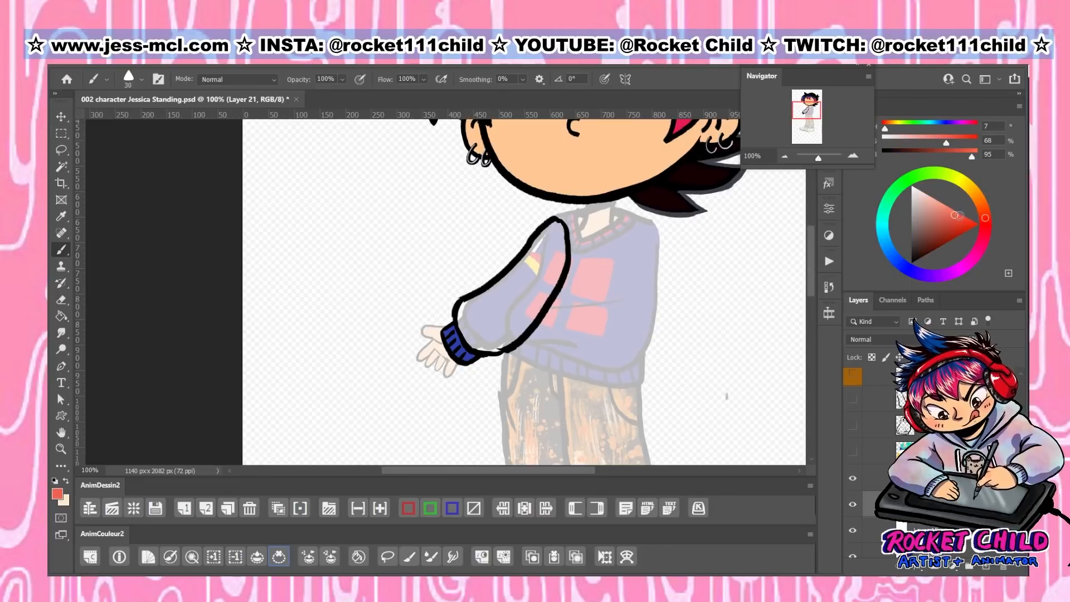
{"action": "mouse_move", "coordinate": [533, 287]}
{"action": "left_mouse_down"}
{"action": "mouse_move", "coordinate": [519, 308]}
{"action": "mouse_move", "coordinate": [525, 323]}
{"action": "mouse_move", "coordinate": [496, 315]}
{"action": "mouse_move", "coordinate": [497, 294]}
{"action": "mouse_move", "coordinate": [482, 300]}
{"action": "mouse_move", "coordinate": [557, 227]}
{"action": "mouse_move", "coordinate": [557, 270]}
{"action": "mouse_move", "coordinate": [537, 311]}
{"action": "mouse_move", "coordinate": [549, 287]}
{"action": "mouse_move", "coordinate": [522, 296]}
{"action": "mouse_move", "coordinate": [525, 267]}
{"action": "left_mouse_up"}
{"action": "left_click", "coordinate": [960, 220]}
{"action": "mouse_move", "coordinate": [479, 303]}
{"action": "left_mouse_down"}
{"action": "mouse_move", "coordinate": [471, 340]}
{"action": "mouse_move", "coordinate": [489, 342]}
{"action": "mouse_move", "coordinate": [473, 339]}
{"action": "mouse_move", "coordinate": [471, 311]}
{"action": "mouse_move", "coordinate": [478, 330]}
{"action": "mouse_move", "coordinate": [492, 329]}
{"action": "mouse_move", "coordinate": [474, 343]}
{"action": "mouse_move", "coordinate": [523, 325]}
{"action": "left_mouse_up"}
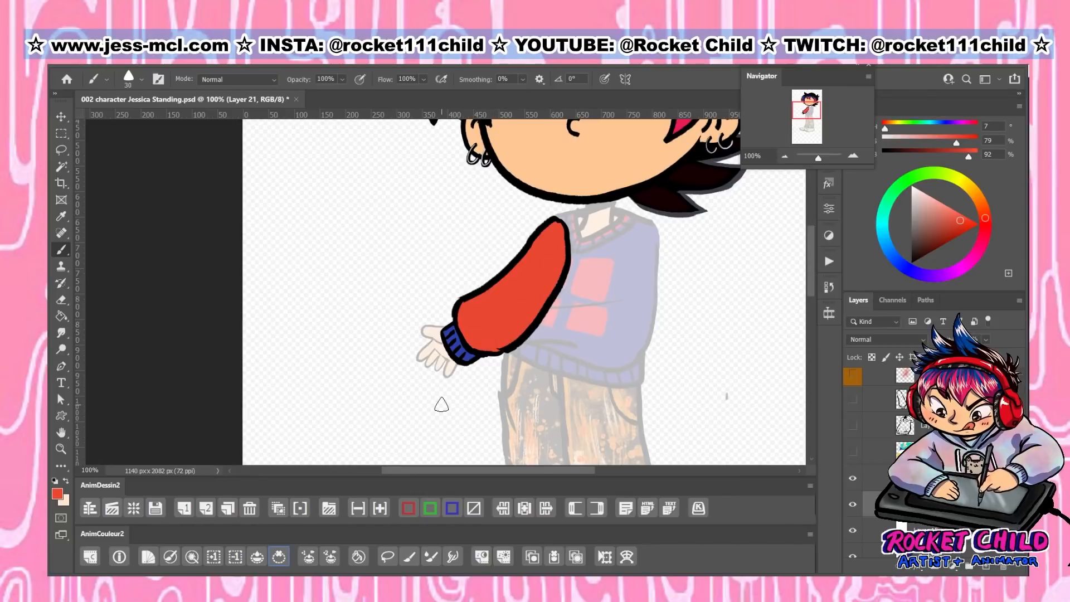
Show the hoodie body's colour and line layers and the other sleeve's line layer
{"action": "left_click", "coordinate": [853, 452]}
{"action": "left_click", "coordinate": [853, 428]}
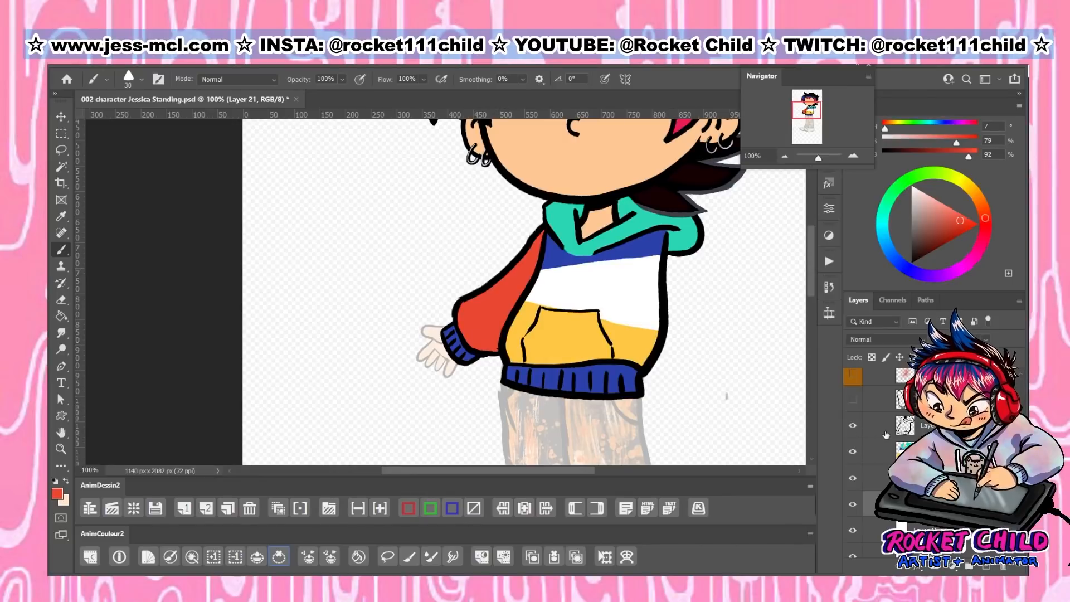
{"action": "left_click", "coordinate": [852, 401]}
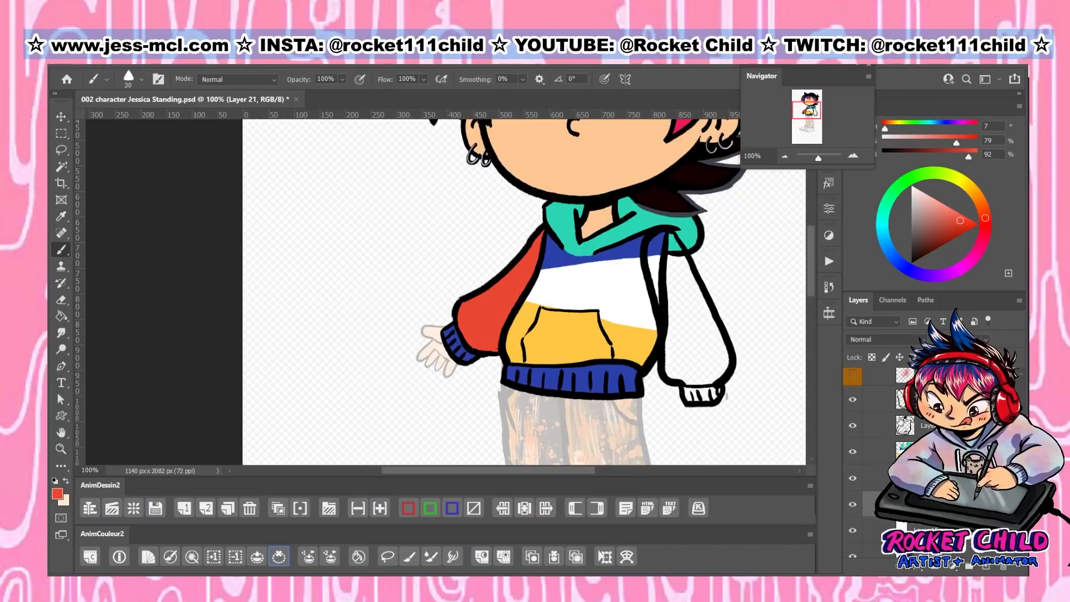
Add a layer beneath the lowered arm's sleeve lines and paint that sleeve in the same red
{"action": "left_click", "coordinate": [897, 423]}
{"action": "left_click", "coordinate": [986, 567]}
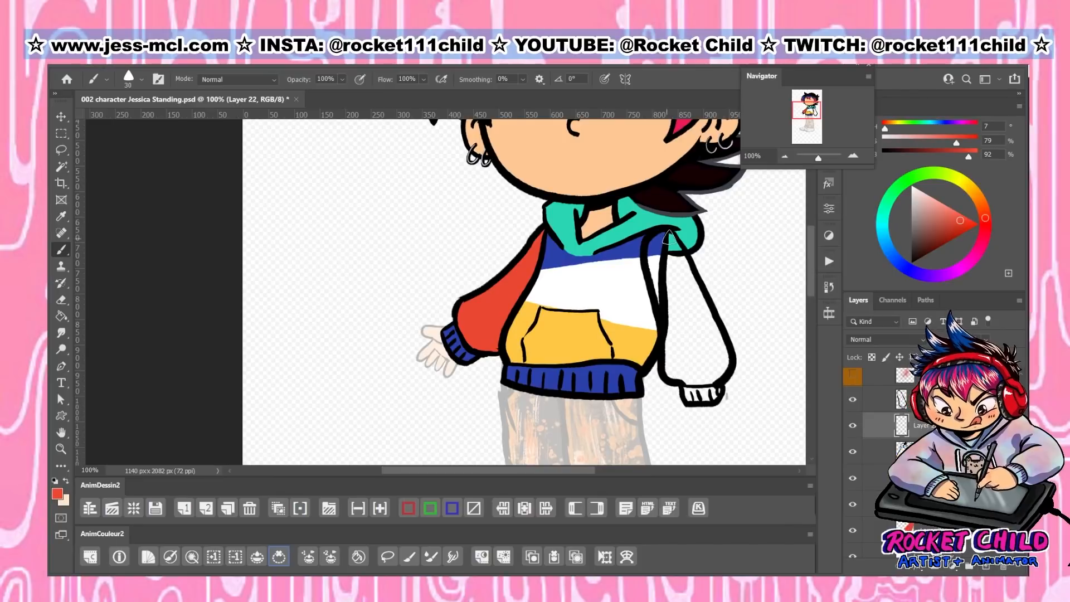
{"action": "mouse_move", "coordinate": [669, 230]}
{"action": "left_mouse_down"}
{"action": "mouse_move", "coordinate": [669, 370]}
{"action": "mouse_move", "coordinate": [688, 382]}
{"action": "mouse_move", "coordinate": [721, 371]}
{"action": "mouse_move", "coordinate": [668, 240]}
{"action": "mouse_move", "coordinate": [702, 322]}
{"action": "mouse_move", "coordinate": [708, 290]}
{"action": "mouse_move", "coordinate": [658, 257]}
{"action": "mouse_move", "coordinate": [688, 309]}
{"action": "mouse_move", "coordinate": [674, 365]}
{"action": "mouse_move", "coordinate": [696, 361]}
{"action": "left_mouse_up"}
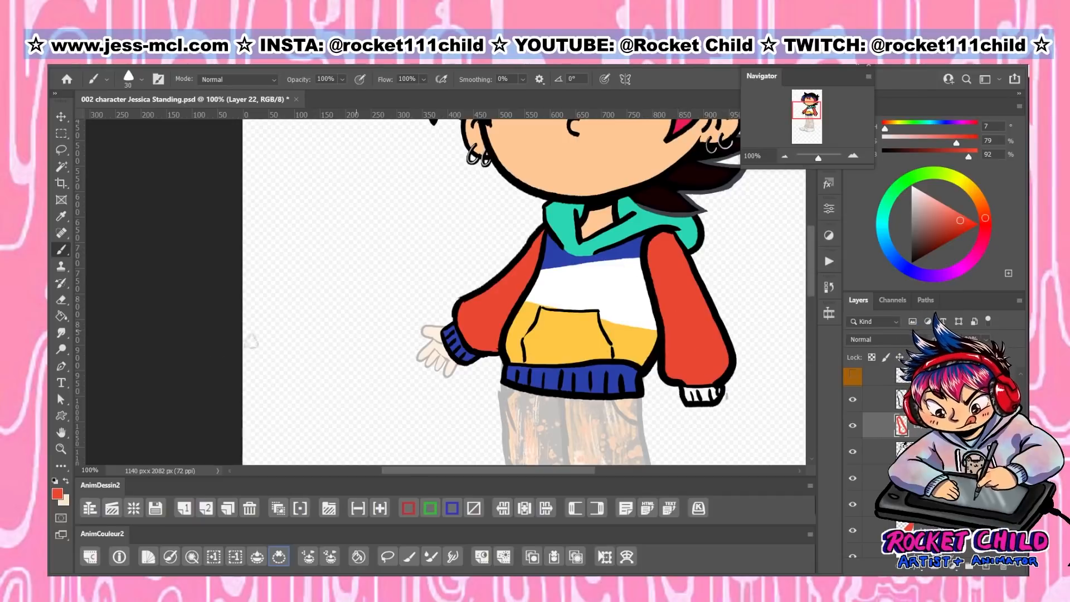
Paint the lowered arm's cuff in the blue sampled from the hoodie's hem
{"action": "key", "text": "i"}
{"action": "left_click", "coordinate": [525, 374]}
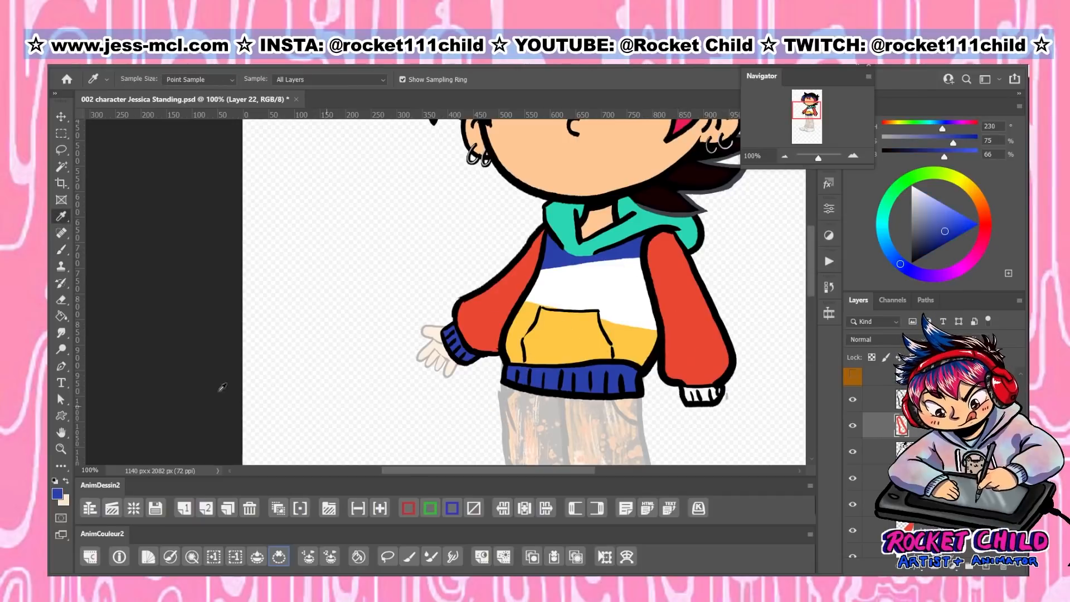
{"action": "key", "text": "b"}
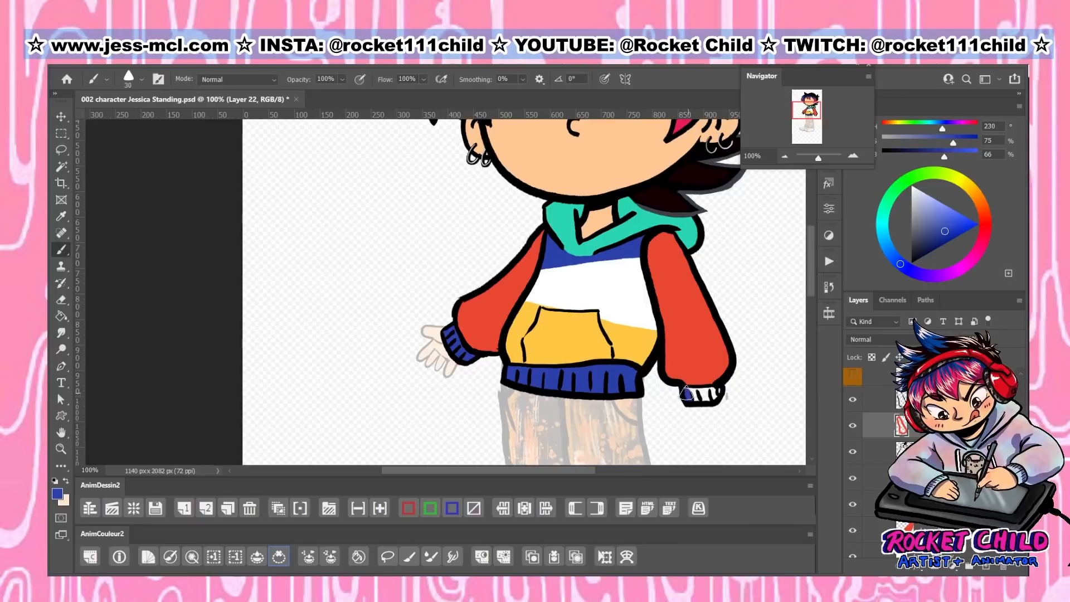
Add a new layer above the hoodie body's line layer, reset the brush colour to black, and save the document
{"action": "key", "text": "ctrl+minus"}
{"action": "left_click", "coordinate": [937, 399]}
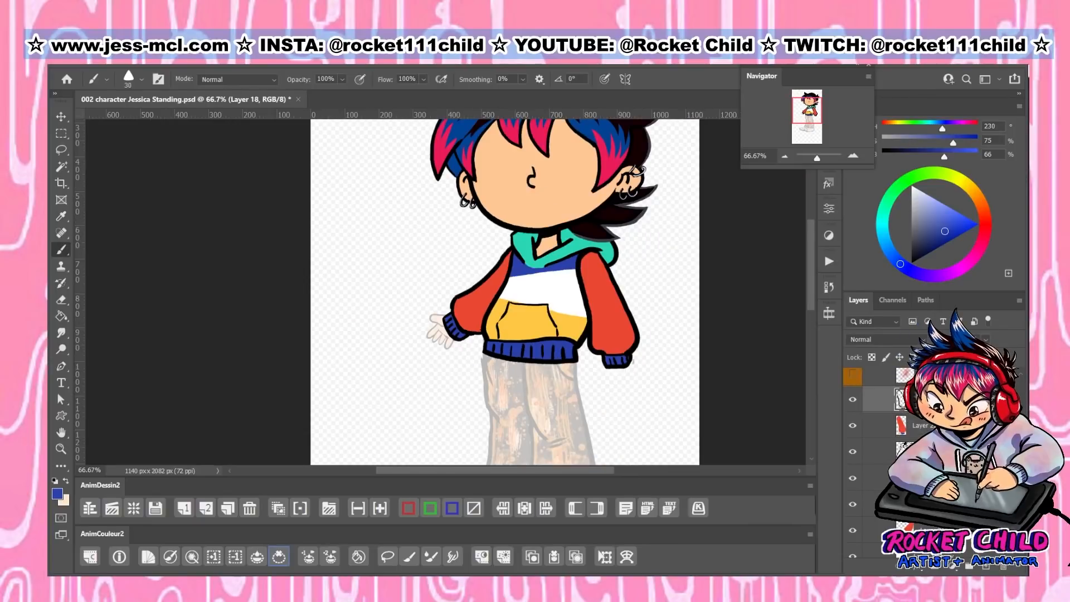
{"action": "left_click", "coordinate": [942, 425]}
{"action": "left_click", "coordinate": [942, 451]}
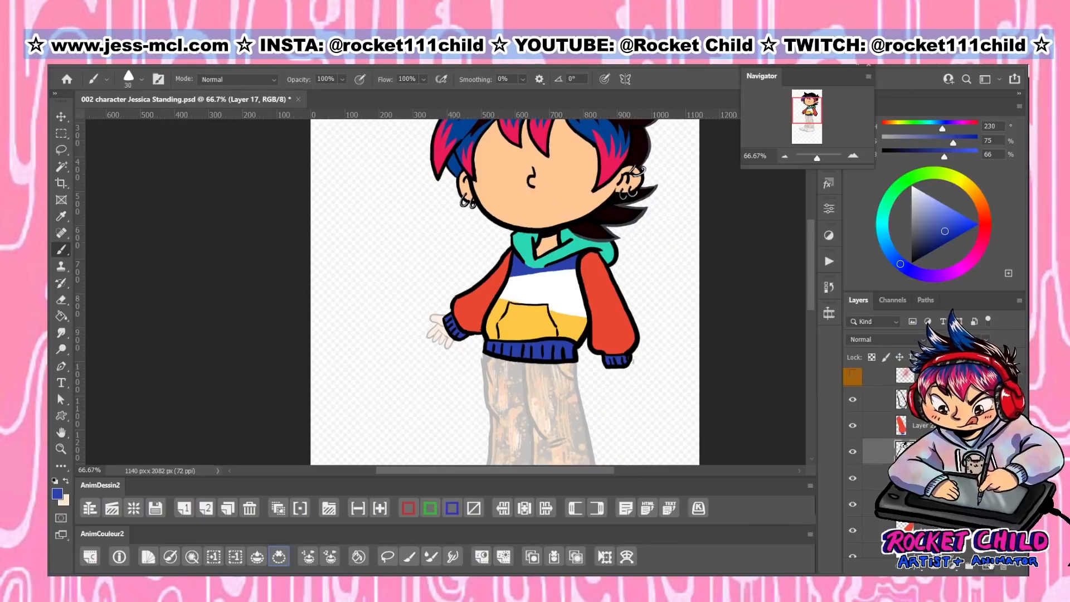
{"action": "left_click", "coordinate": [986, 568]}
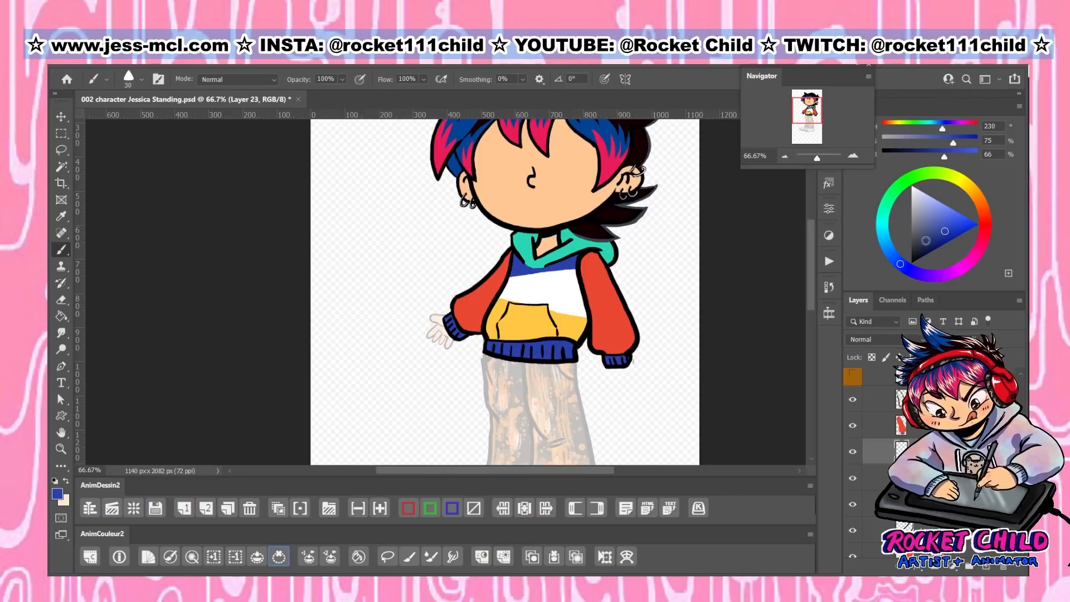
{"action": "key", "text": "d"}
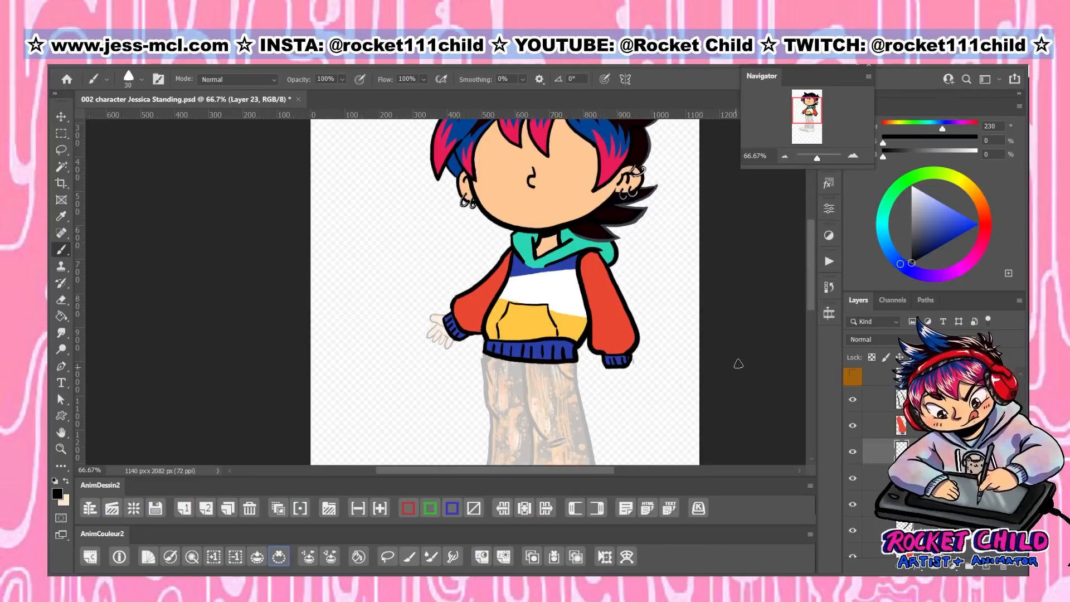
{"action": "key", "text": "ctrl+plus"}
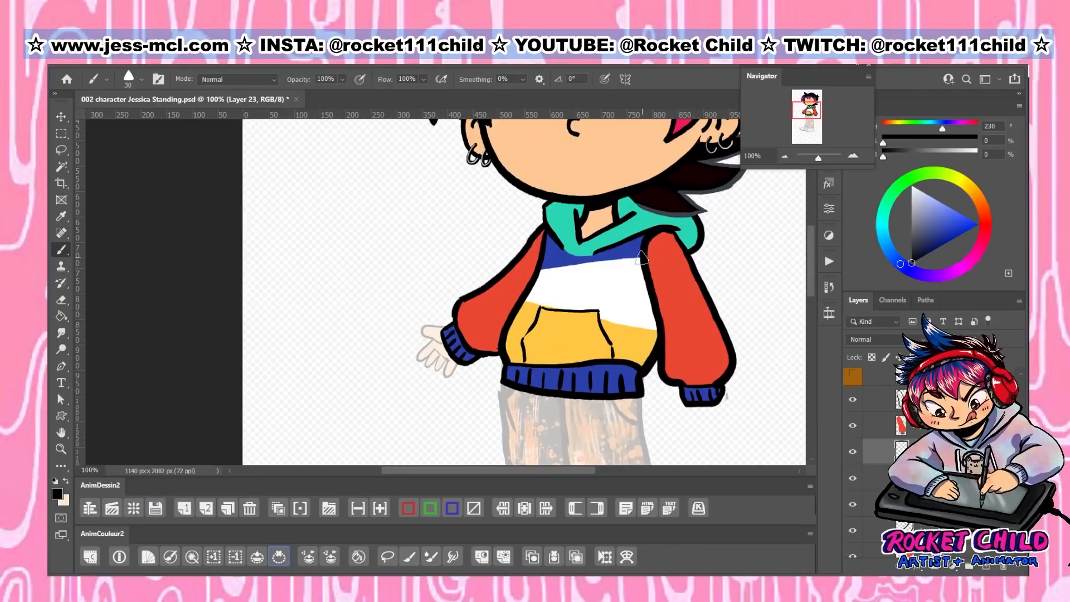
{"action": "key", "text": "ctrl+s"}
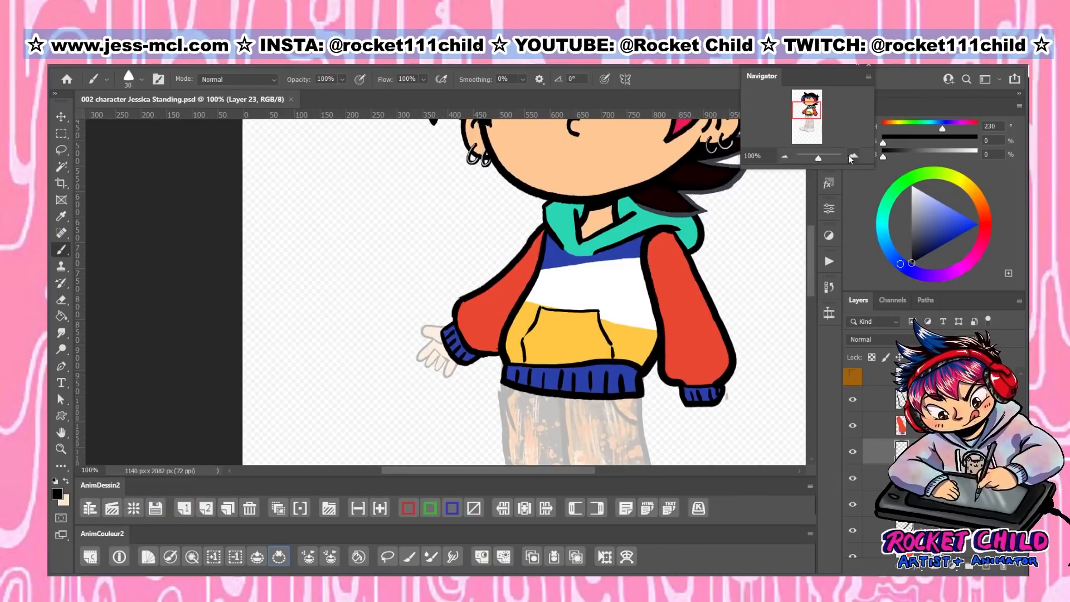
Draw a thick black drawstring hanging from the left side of the hood down into the white band
{"action": "left_click", "coordinate": [850, 157]}
{"action": "left_click_drag", "start_coordinate": [804, 110], "coordinate": [810, 107]}
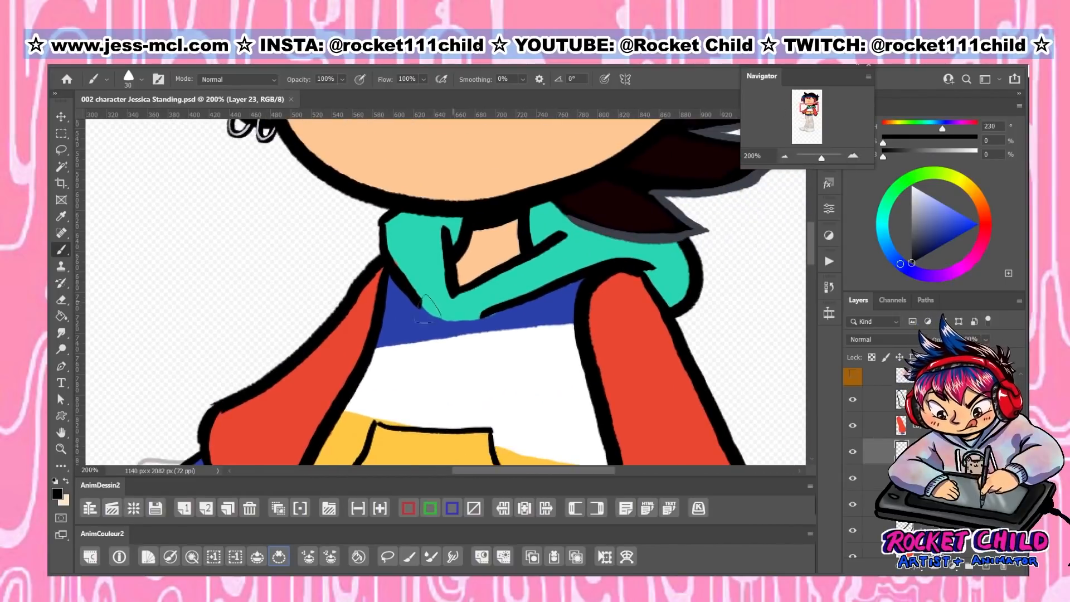
{"action": "mouse_move", "coordinate": [424, 259]}
{"action": "left_mouse_down"}
{"action": "mouse_move", "coordinate": [407, 385]}
{"action": "mouse_move", "coordinate": [418, 261]}
{"action": "mouse_move", "coordinate": [423, 290]}
{"action": "left_mouse_up"}
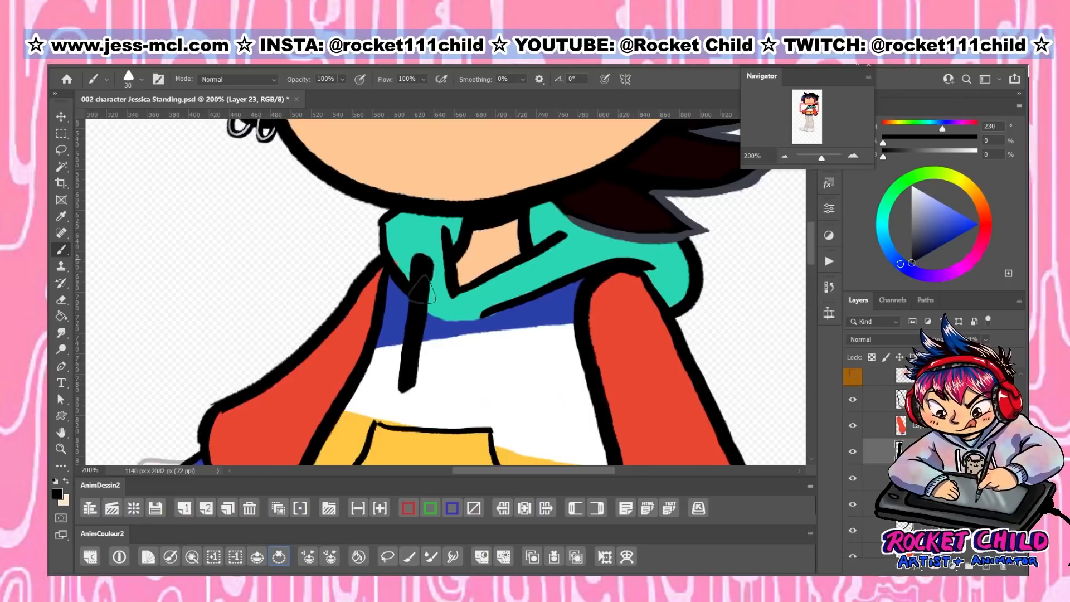
{"action": "left_click_drag", "start_coordinate": [408, 379], "coordinate": [405, 385]}
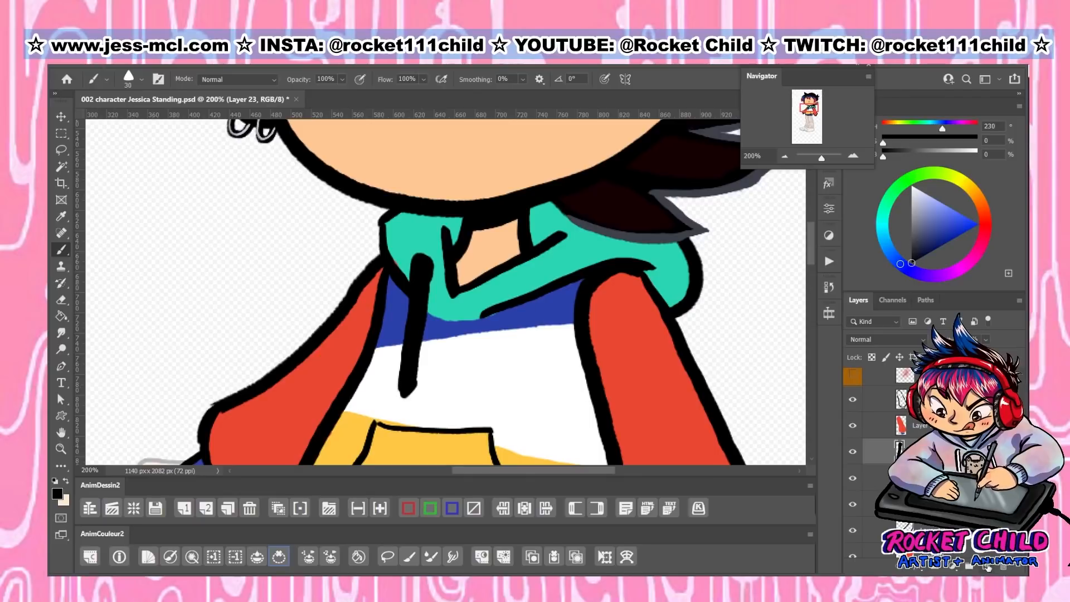
Draw a matching black drawstring for the hood's right side on its own new layer, and sample the hood's teal
{"action": "key", "text": "ctrl+shift+alt+n"}
{"action": "left_click_drag", "start_coordinate": [518, 301], "coordinate": [506, 400]}
{"action": "left_click_drag", "start_coordinate": [522, 277], "coordinate": [519, 284]}
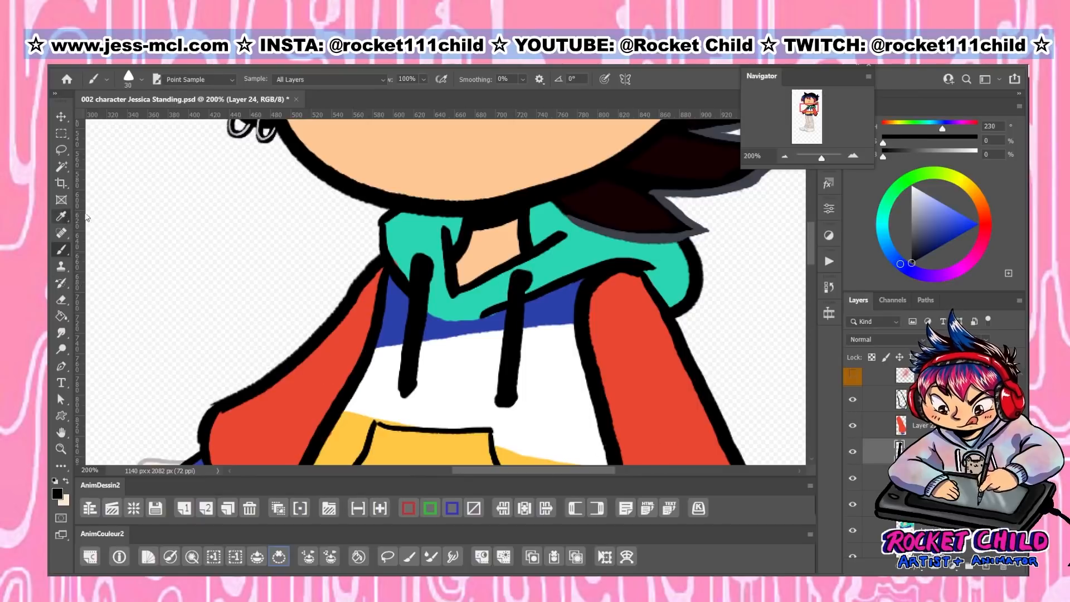
{"action": "left_click", "coordinate": [420, 238], "text": "alt"}
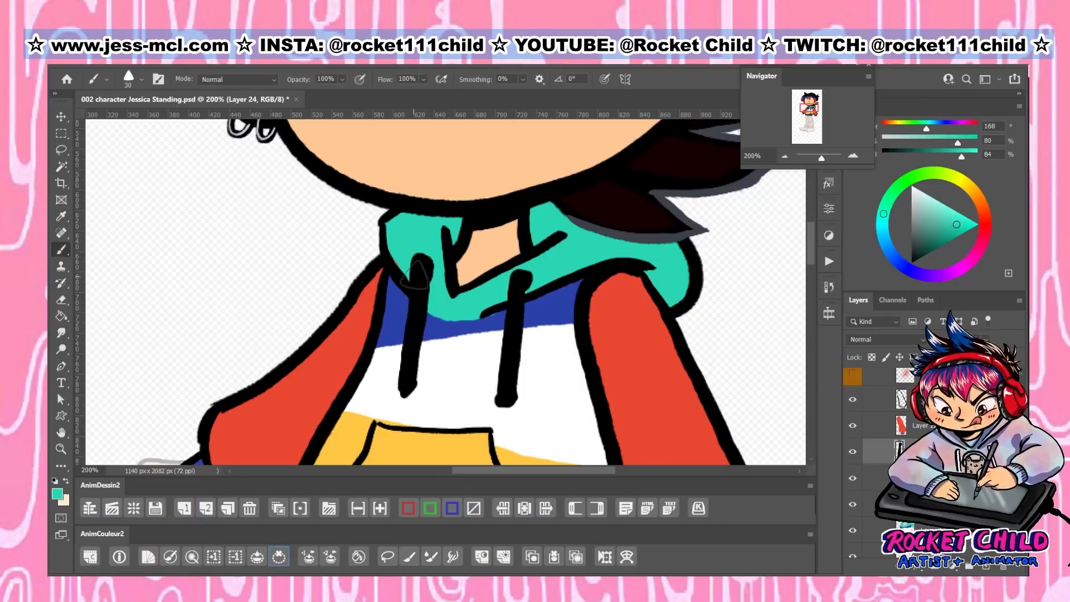
{"action": "left_click_drag", "start_coordinate": [425, 261], "coordinate": [410, 358]}
{"action": "left_click", "coordinate": [828, 287]}
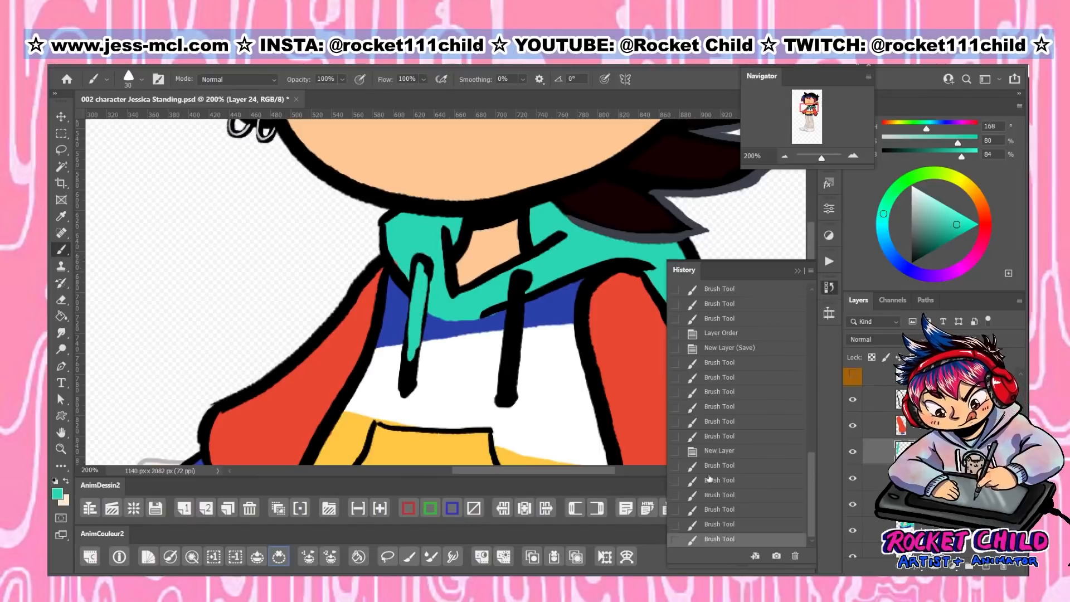
{"action": "left_click", "coordinate": [706, 524]}
{"action": "left_click", "coordinate": [709, 509]}
{"action": "left_click", "coordinate": [716, 465]}
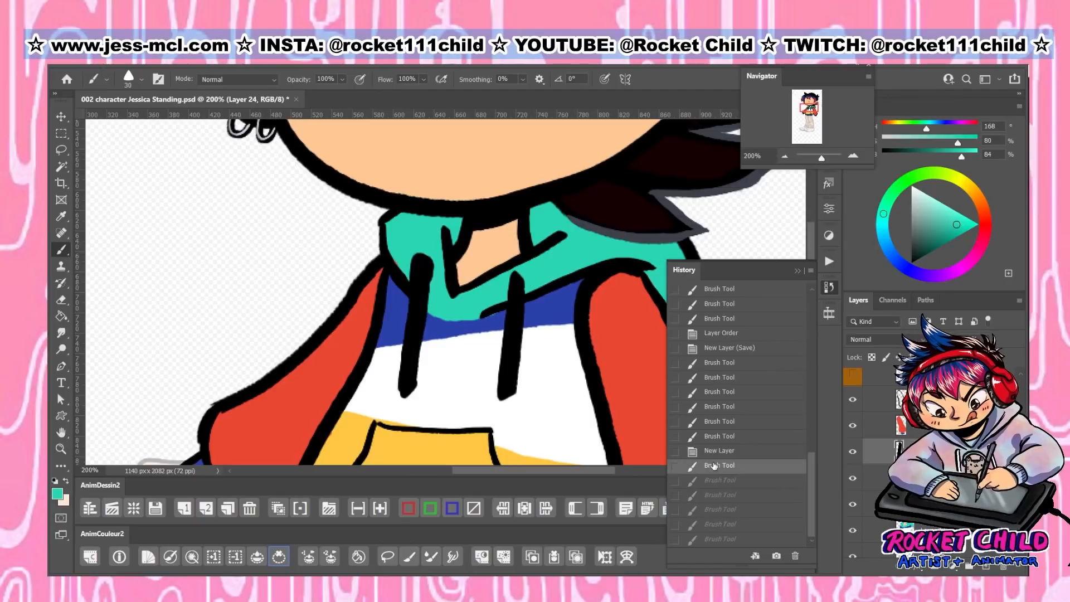
Reduce the brush size to 12 px for colouring inside the drawstrings
{"action": "left_click", "coordinate": [132, 81]}
{"action": "left_click_drag", "start_coordinate": [132, 120], "coordinate": [126, 120]}
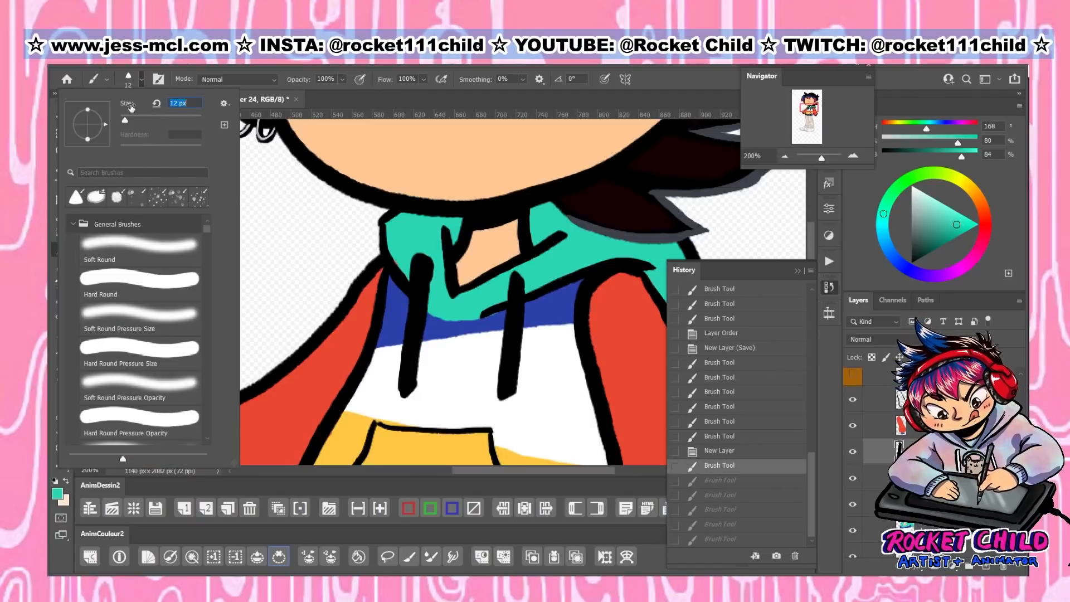
{"action": "left_click_drag", "start_coordinate": [420, 270], "coordinate": [411, 370]}
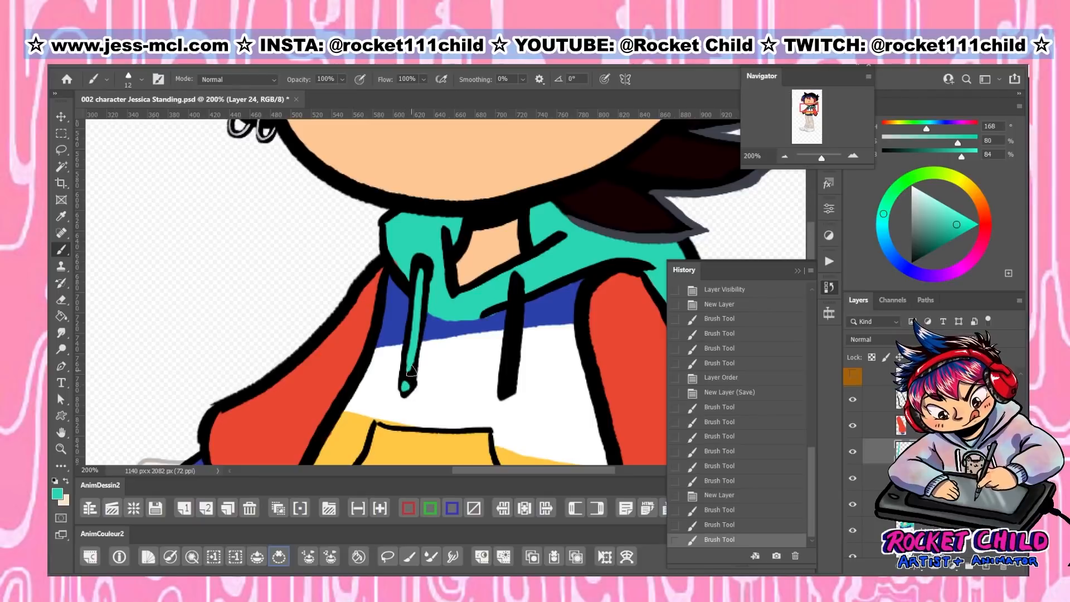
{"action": "left_click", "coordinate": [704, 495]}
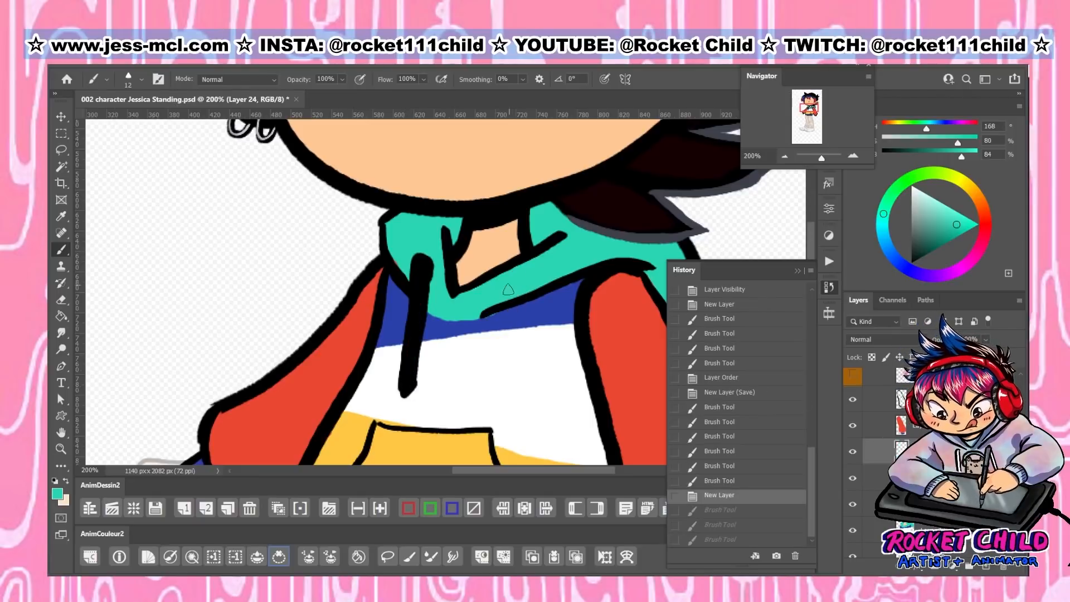
{"action": "left_click", "coordinate": [715, 512]}
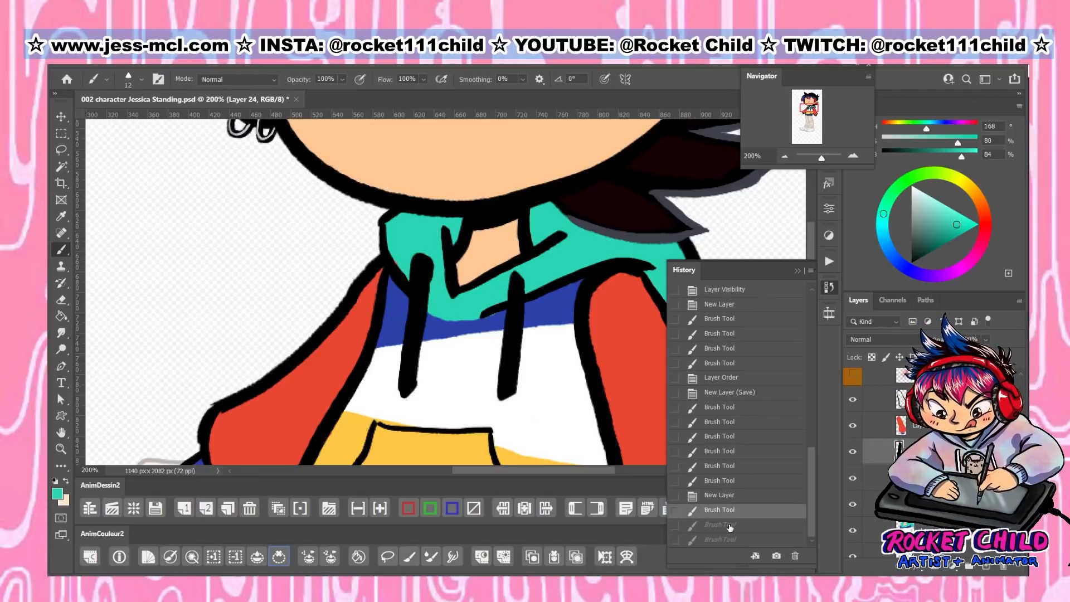
{"action": "left_click", "coordinate": [728, 526]}
{"action": "left_click", "coordinate": [723, 512]}
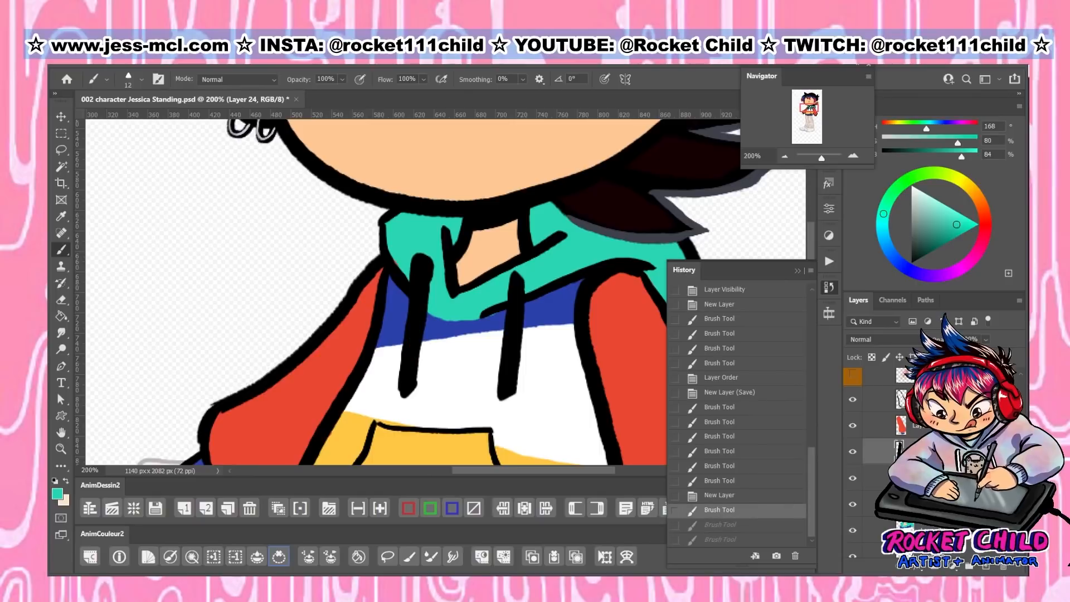
Paint the inside of the left drawstring teal on that drawstring's own layer, leaving a black outline
{"action": "mouse_move", "coordinate": [418, 303]}
{"action": "left_mouse_down"}
{"action": "mouse_move", "coordinate": [421, 270]}
{"action": "mouse_move", "coordinate": [415, 345]}
{"action": "mouse_move", "coordinate": [417, 313]}
{"action": "left_mouse_up"}
{"action": "left_click_drag", "start_coordinate": [422, 271], "coordinate": [407, 387]}
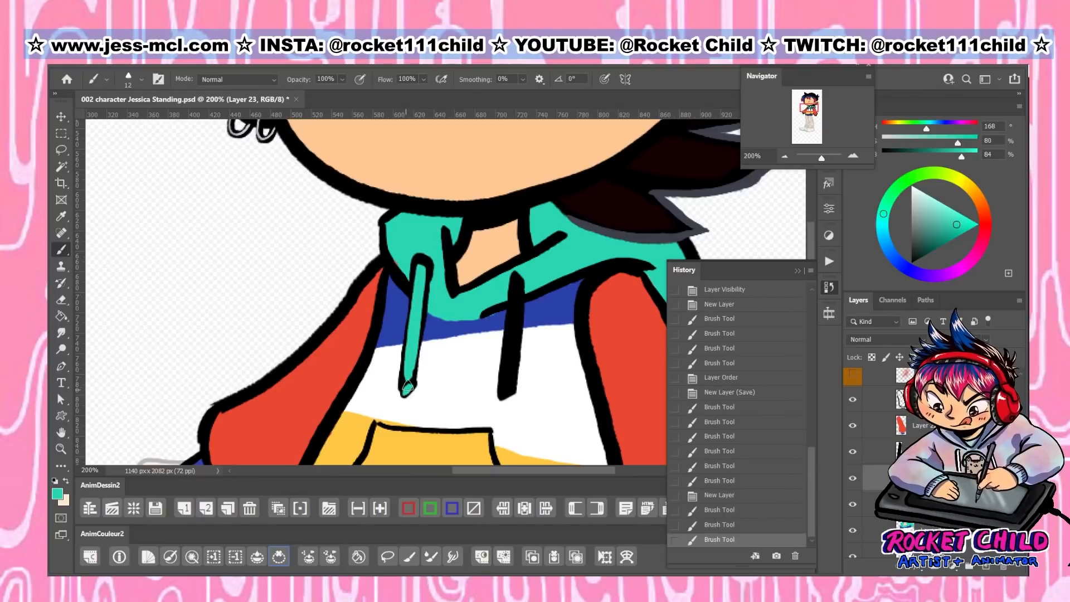
Touch up and lengthen the right drawstring in black on its own layer
{"action": "key", "text": "alt+bracketright"}
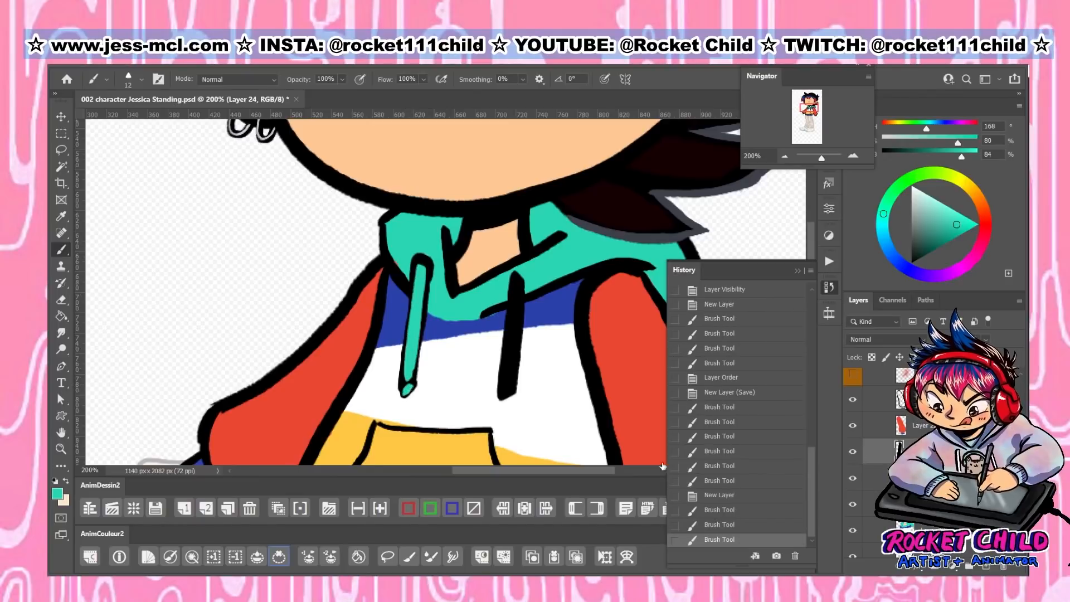
{"action": "left_click", "coordinate": [67, 481]}
{"action": "left_click", "coordinate": [912, 262]}
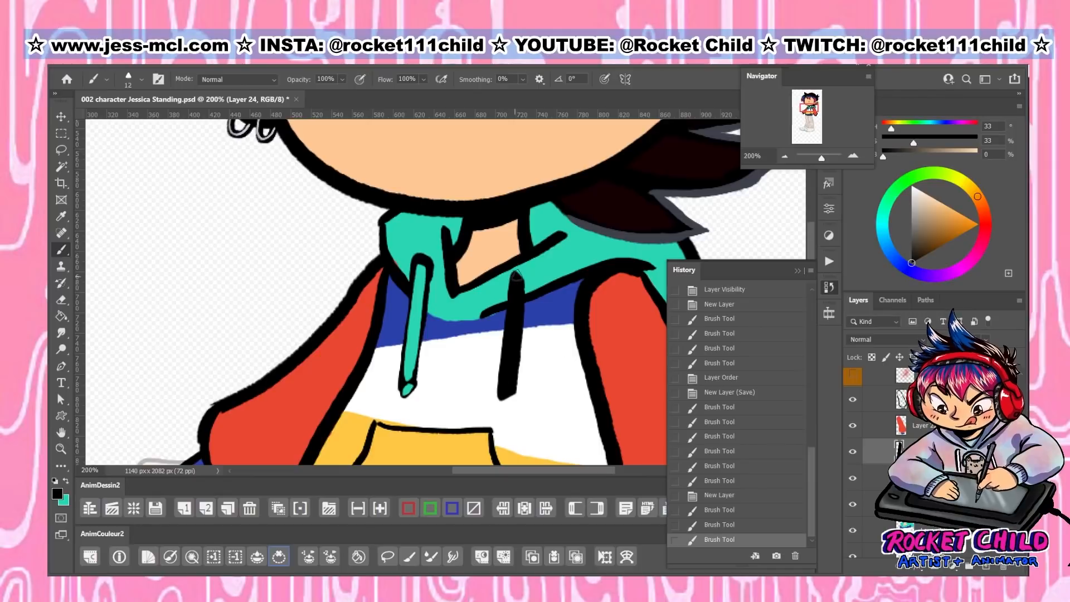
{"action": "left_click_drag", "start_coordinate": [521, 278], "coordinate": [503, 411]}
Paint the inside of the right drawstring teal, leaving a black outline, and save the document
{"action": "left_click", "coordinate": [66, 482]}
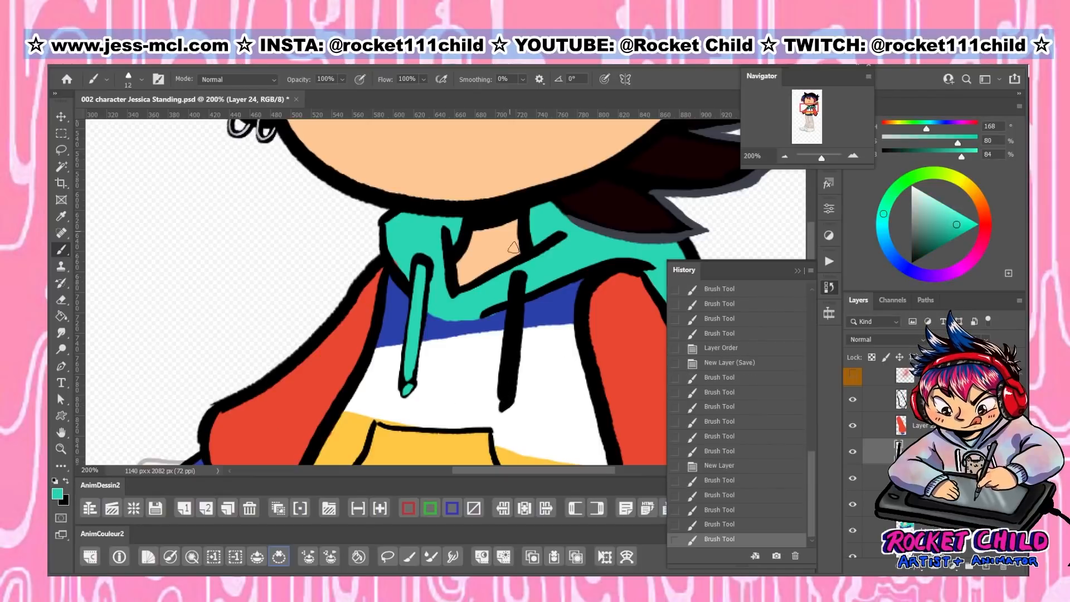
{"action": "left_click_drag", "start_coordinate": [515, 281], "coordinate": [506, 393]}
{"action": "left_click_drag", "start_coordinate": [519, 279], "coordinate": [519, 281]}
{"action": "left_click_drag", "start_coordinate": [508, 400], "coordinate": [505, 407]}
{"action": "left_click", "coordinate": [785, 156]}
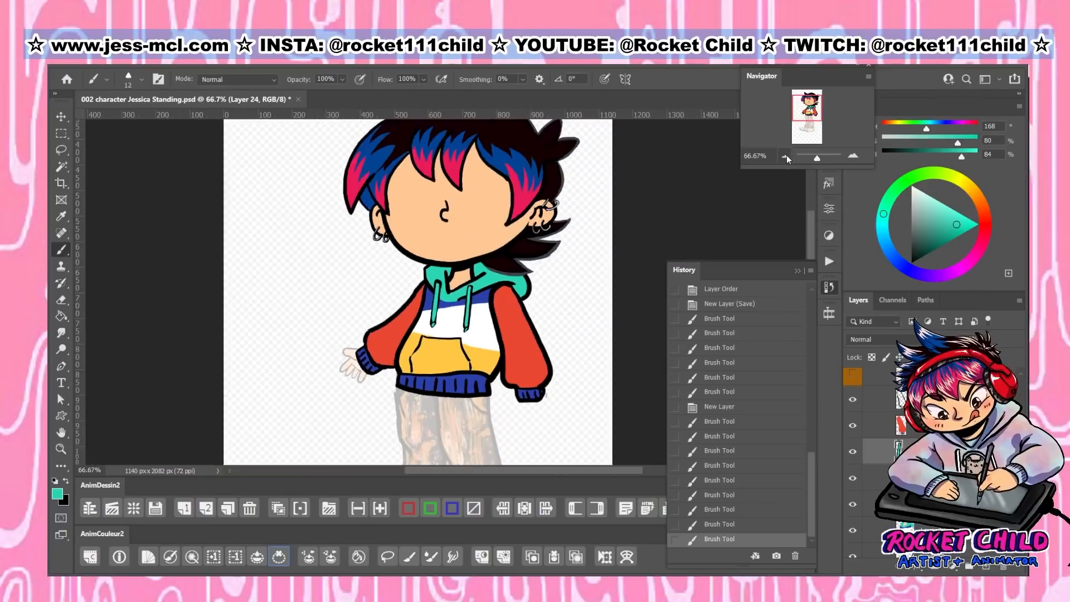
{"action": "left_click", "coordinate": [785, 156]}
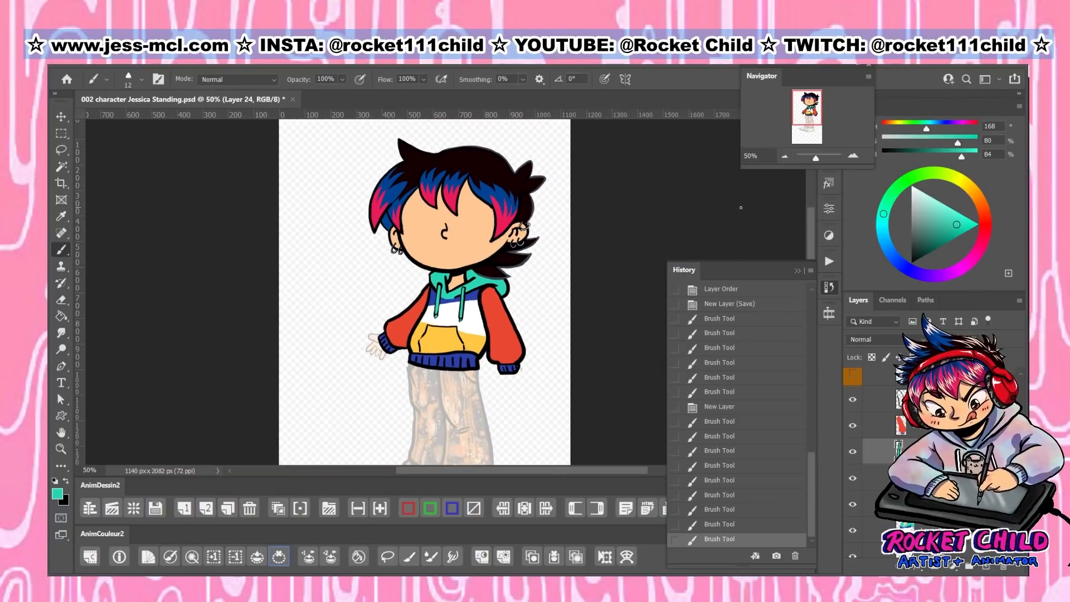
{"action": "key", "text": "ctrl+s"}
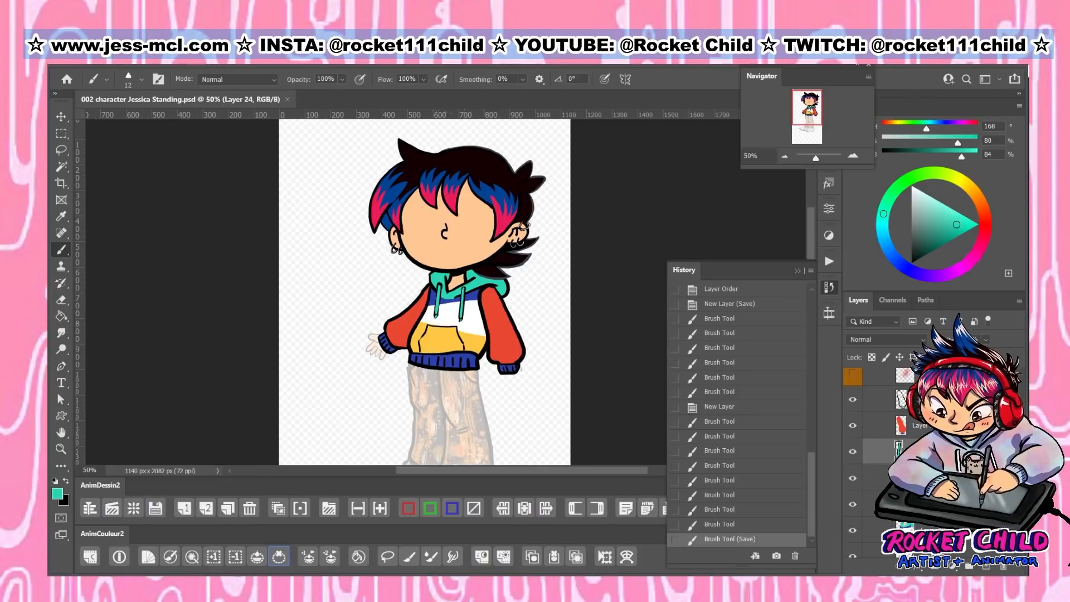
Merge the line and colour layers of the lowered sleeve, hoodie body and outstretched sleeve into one layer each, and save
{"action": "left_click", "coordinate": [942, 400]}
{"action": "key", "text": "ctrl+e"}
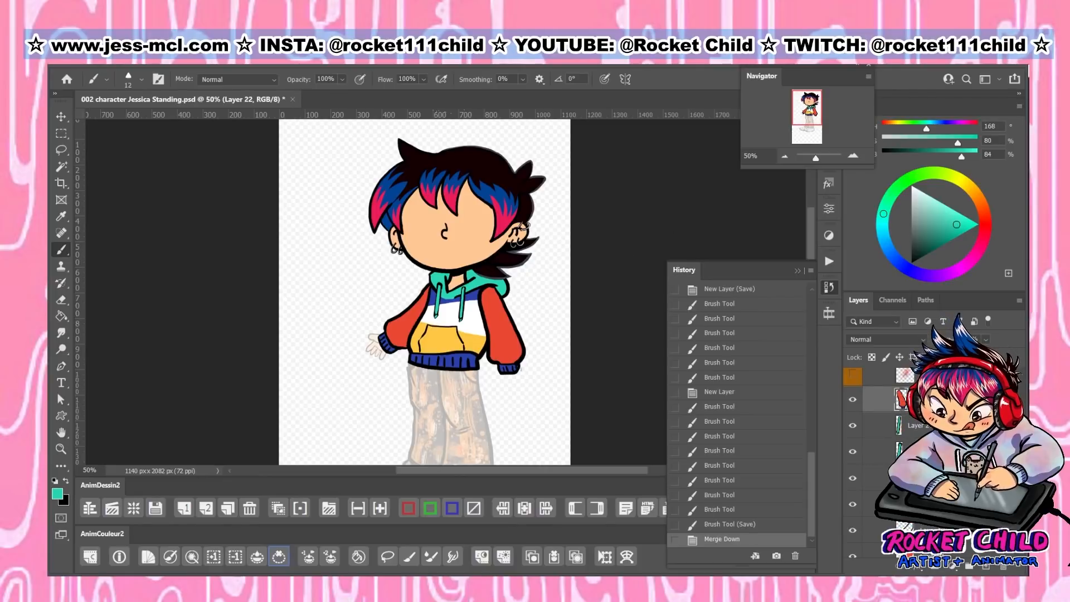
{"action": "left_click", "coordinate": [942, 478]}
{"action": "key", "text": "ctrl+e"}
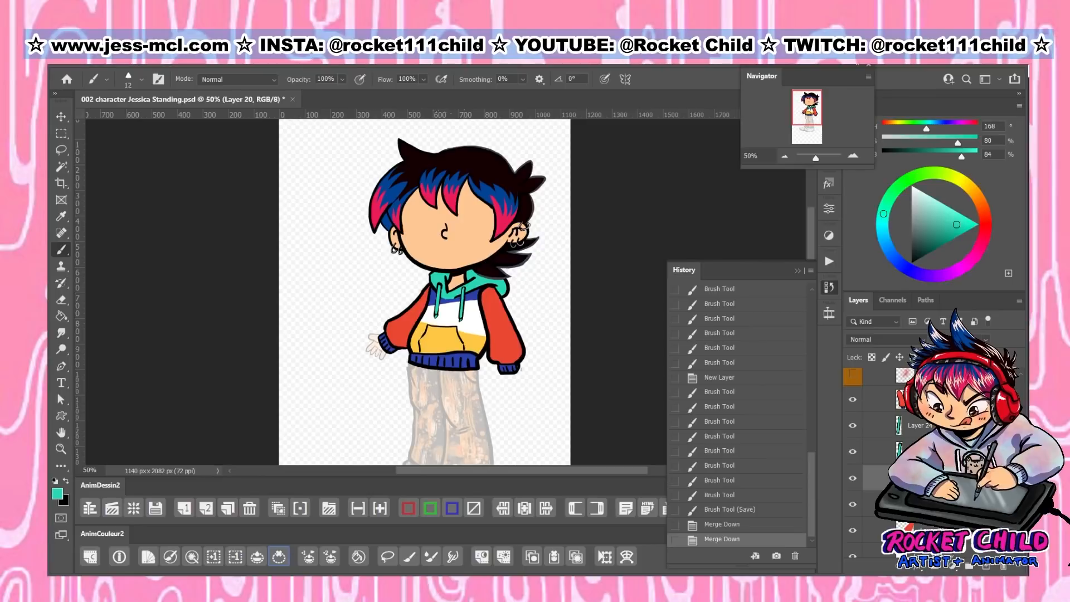
{"action": "left_click", "coordinate": [942, 505]}
{"action": "key", "text": "ctrl+e"}
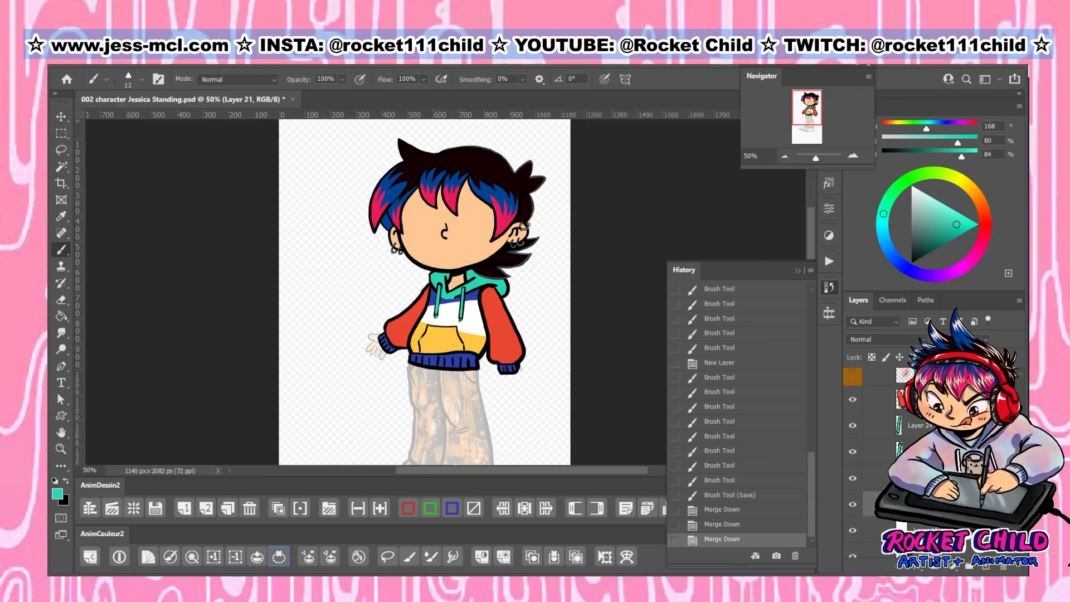
{"action": "key", "text": "ctrl+s"}
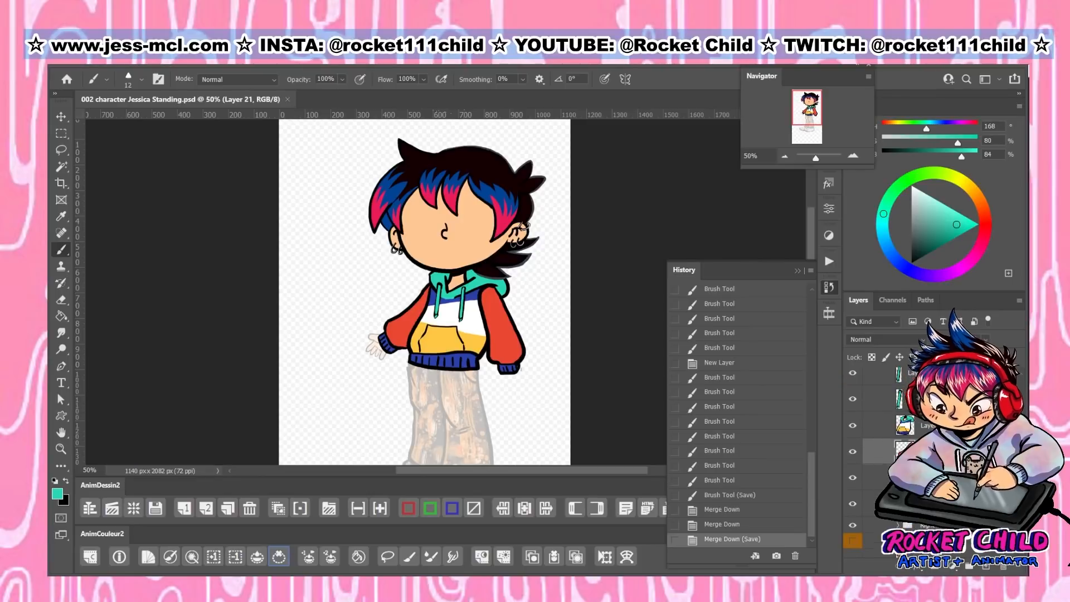
Move the merged hoodie body layer lower in the layer stack, rename it body, and delete the leftover layer
{"action": "left_click_drag", "start_coordinate": [914, 490], "coordinate": [914, 492]}
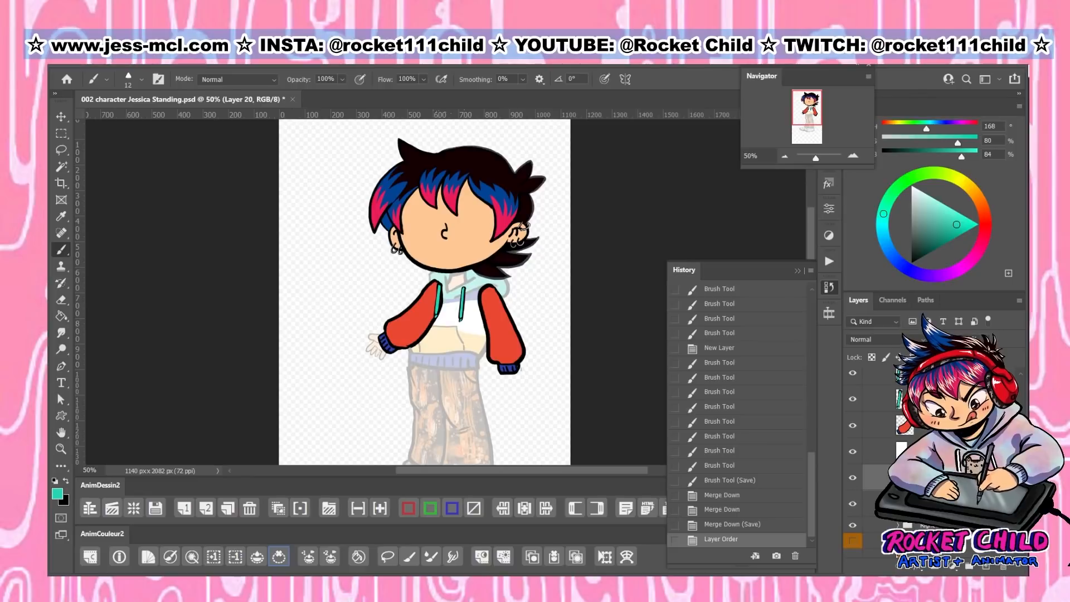
{"action": "key", "text": "Return"}
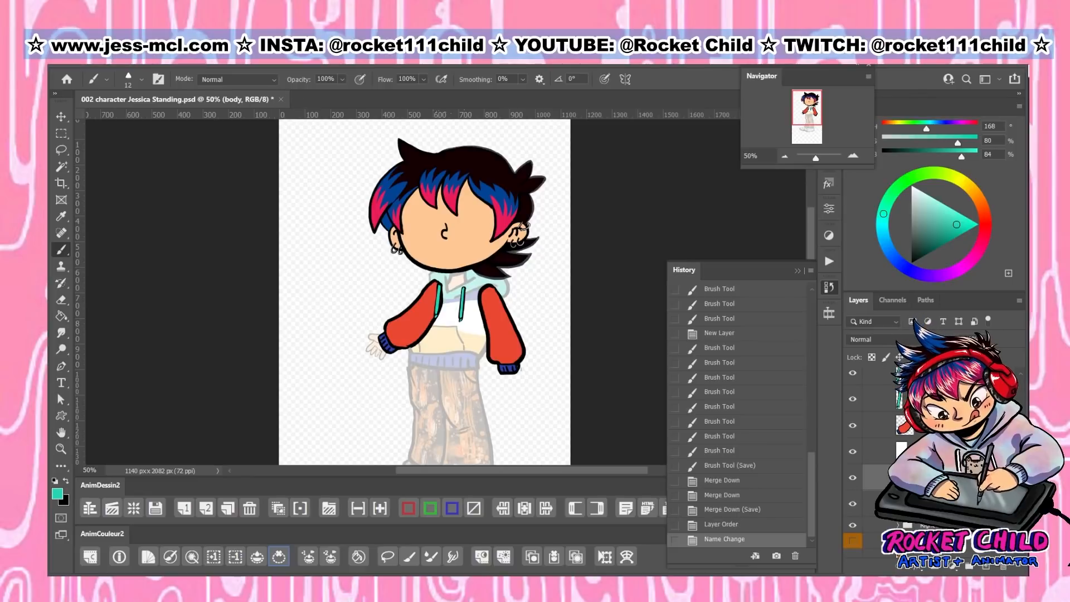
{"action": "key", "text": "Delete"}
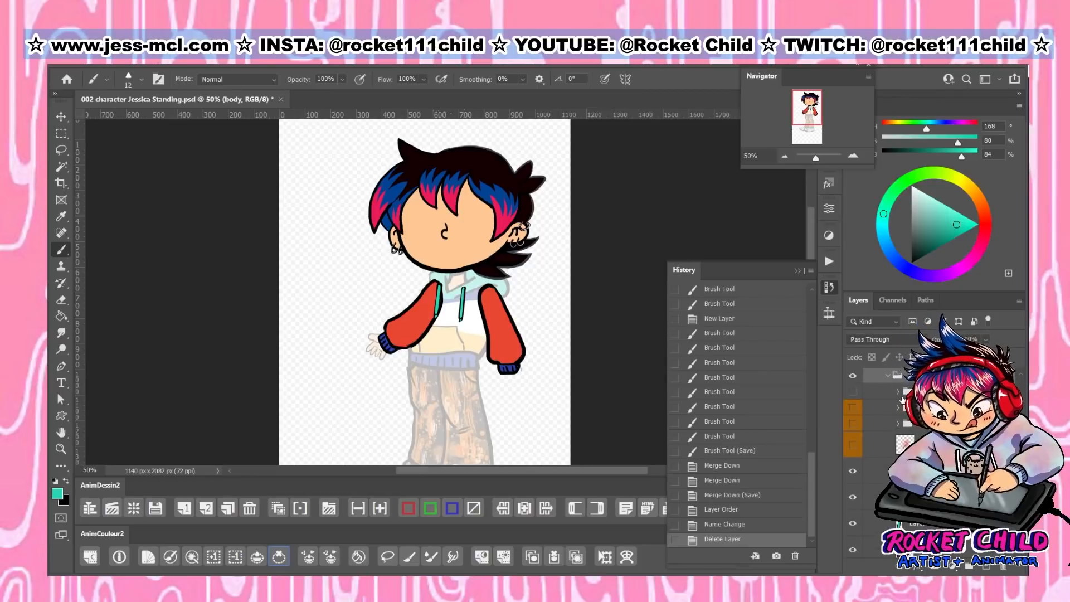
Show and expand the lowered arm's group, and move the merged red sleeve layer into it above the navy sleeve
{"action": "left_click", "coordinate": [852, 392]}
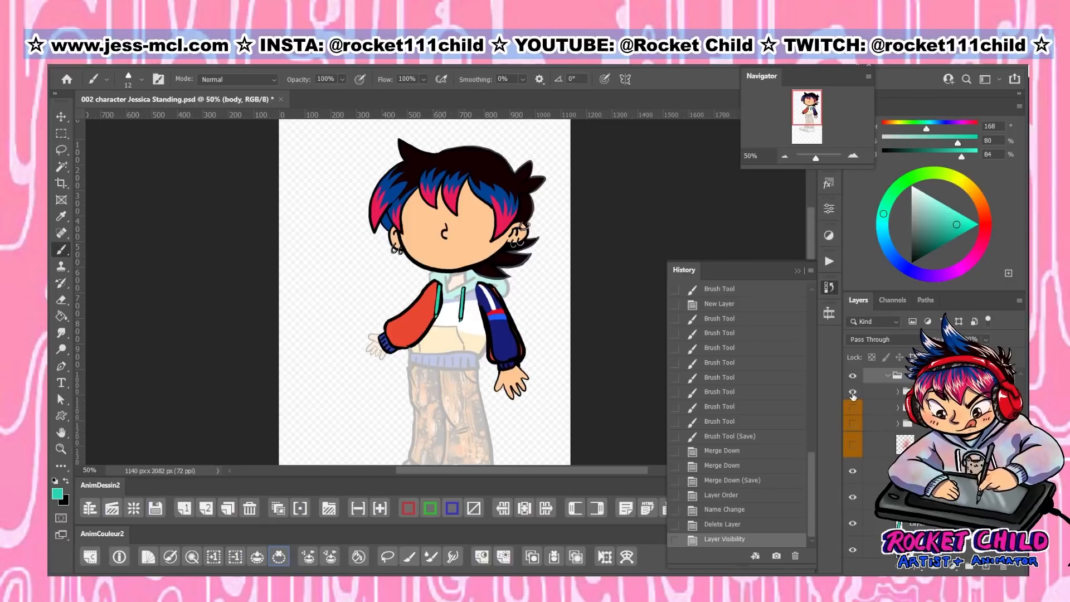
{"action": "left_click", "coordinate": [898, 392]}
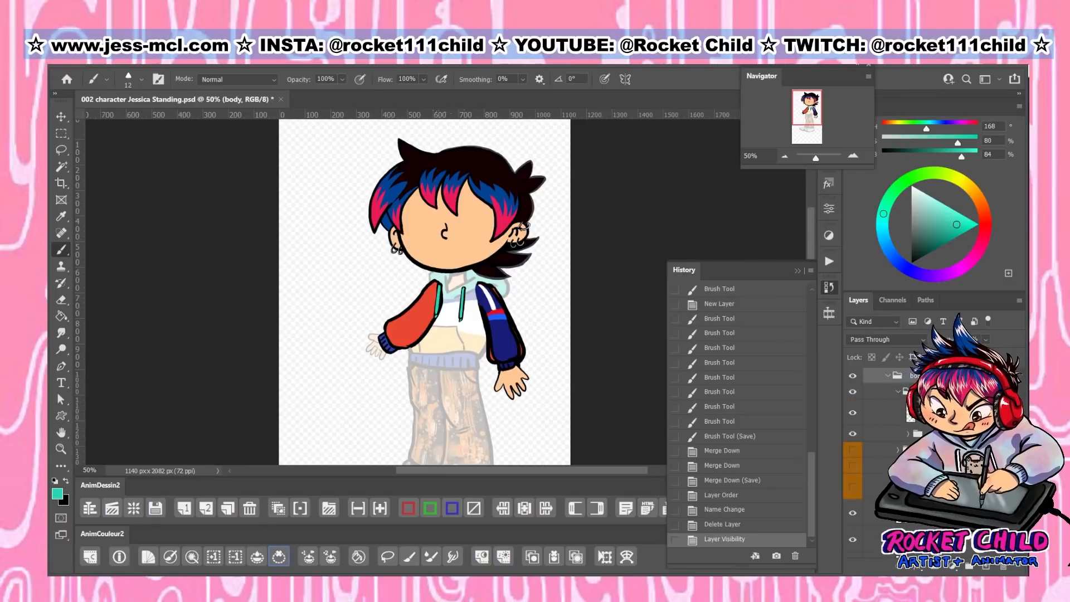
{"action": "left_click_drag", "start_coordinate": [920, 512], "coordinate": [919, 401]}
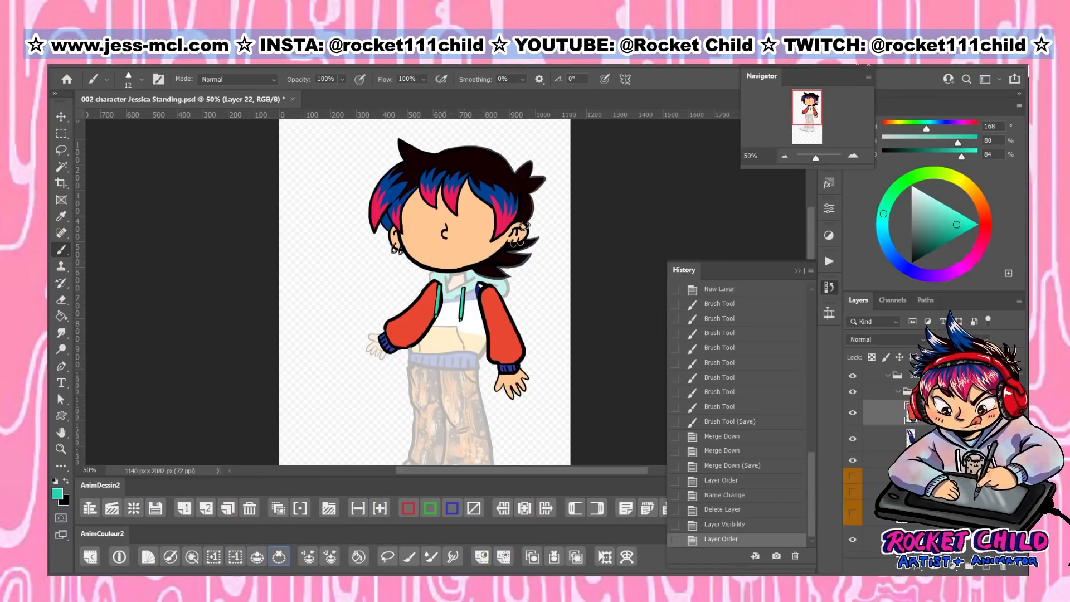
Rename the lowered arm's merged red sleeve layer and delete the old +Left Arm layer beneath it
{"action": "key", "text": "Return"}
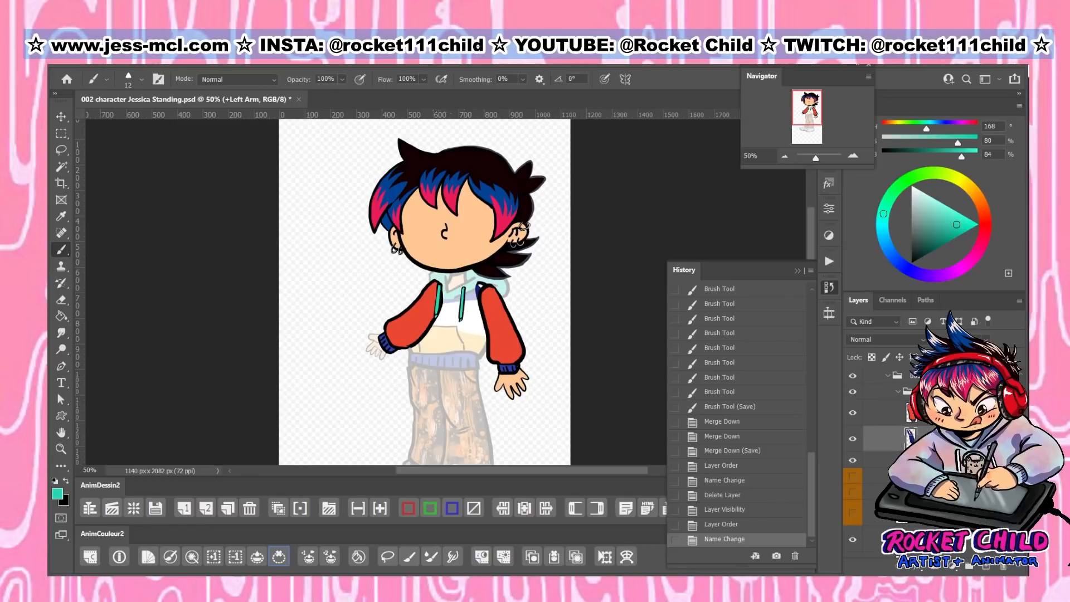
{"action": "key", "text": "Delete"}
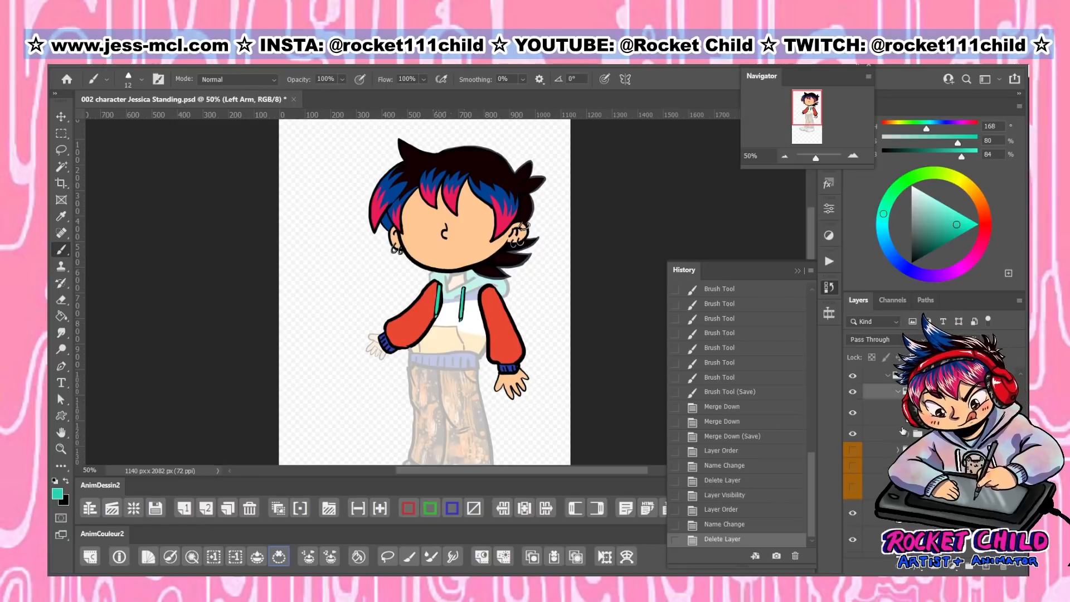
Collapse and hide the Left Arm group, and move the outstretched arm's merged red sleeve layer into the Right Arm group
{"action": "left_click", "coordinate": [898, 393]}
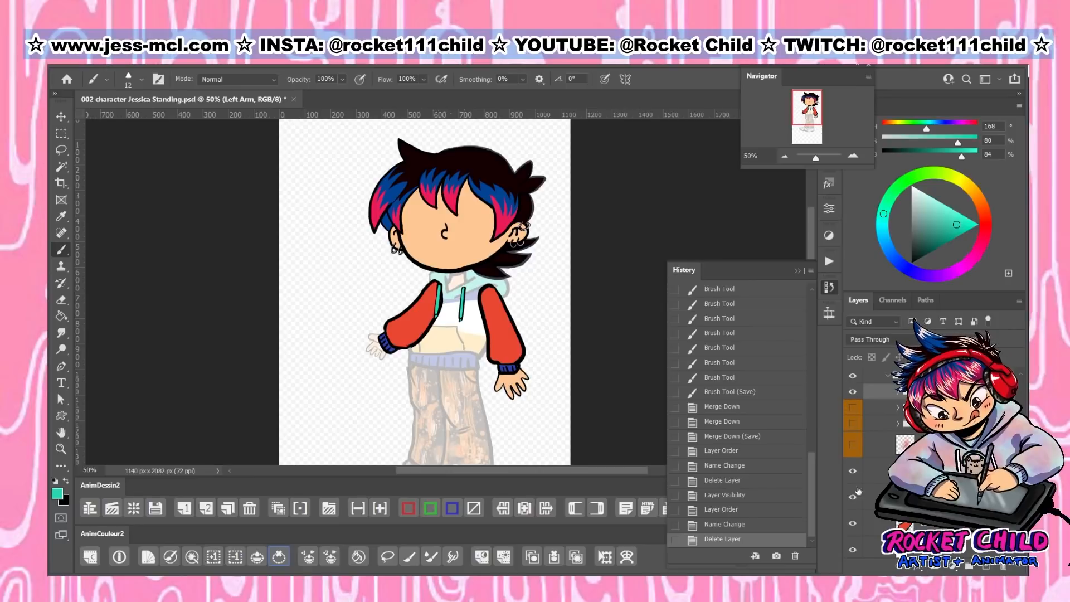
{"action": "left_click", "coordinate": [853, 392]}
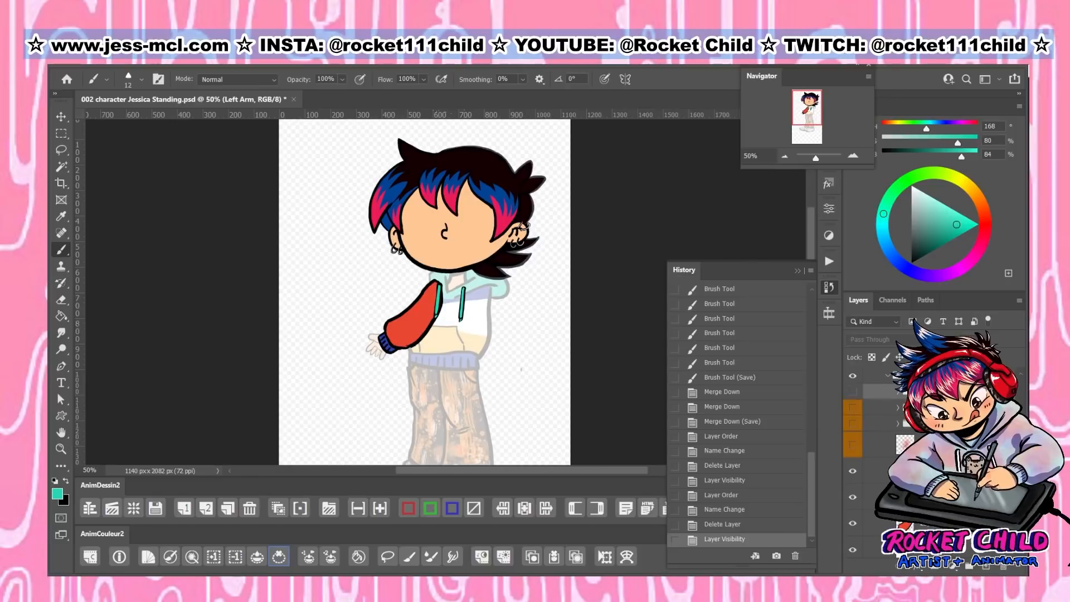
{"action": "scroll", "coordinate": [854, 394], "scroll_direction": "down", "scroll_amount": 5}
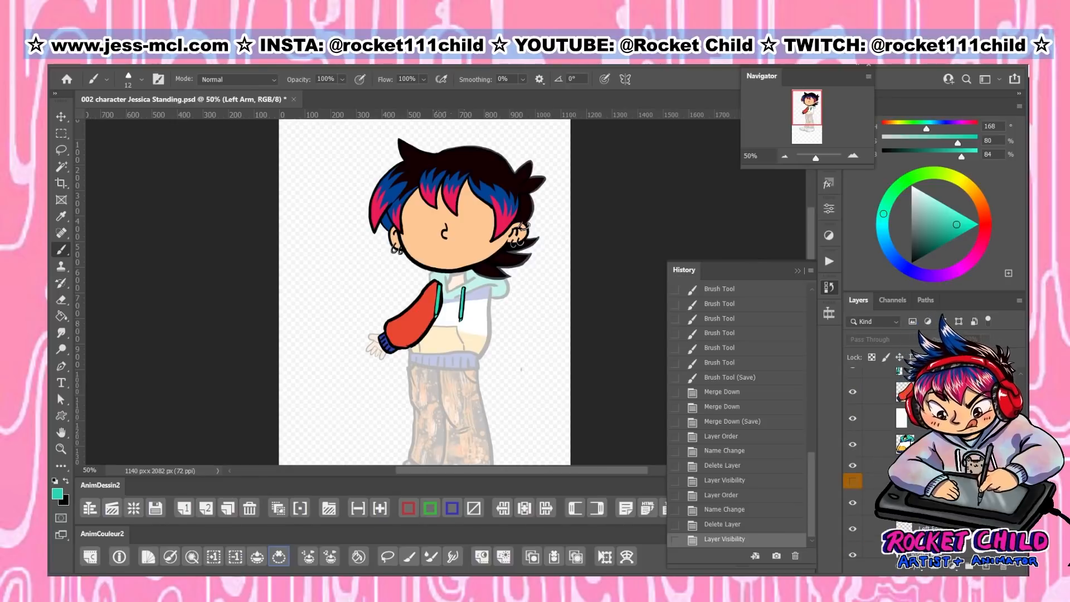
{"action": "left_click_drag", "start_coordinate": [904, 392], "coordinate": [904, 467]}
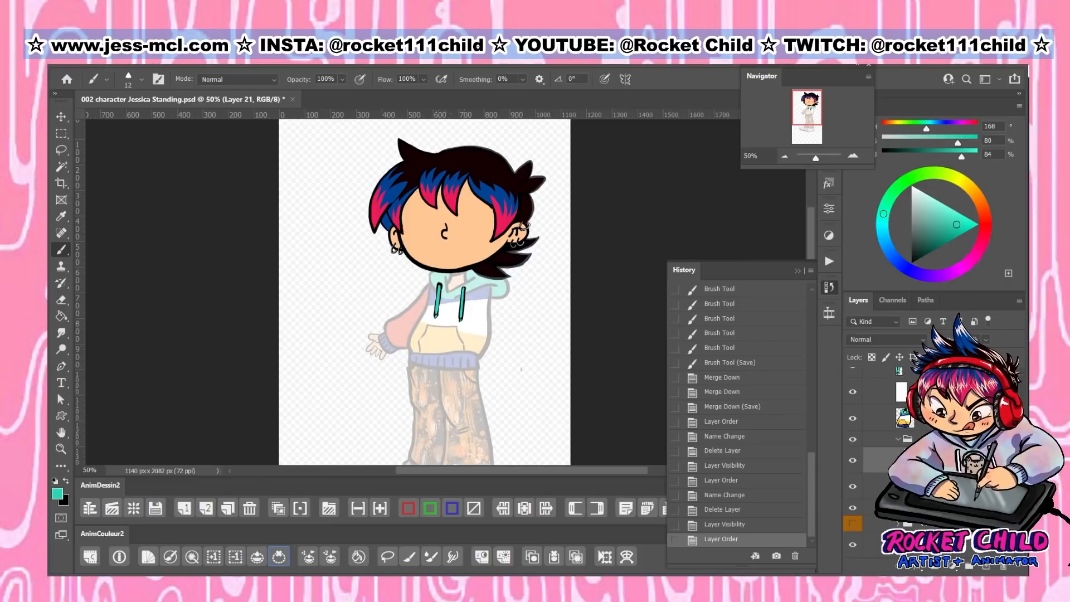
Rename the moved sleeve layer +Right Arm, delete the old layer below it, and collapse the Right Arm group
{"action": "type", "text": "+Right Arm"}
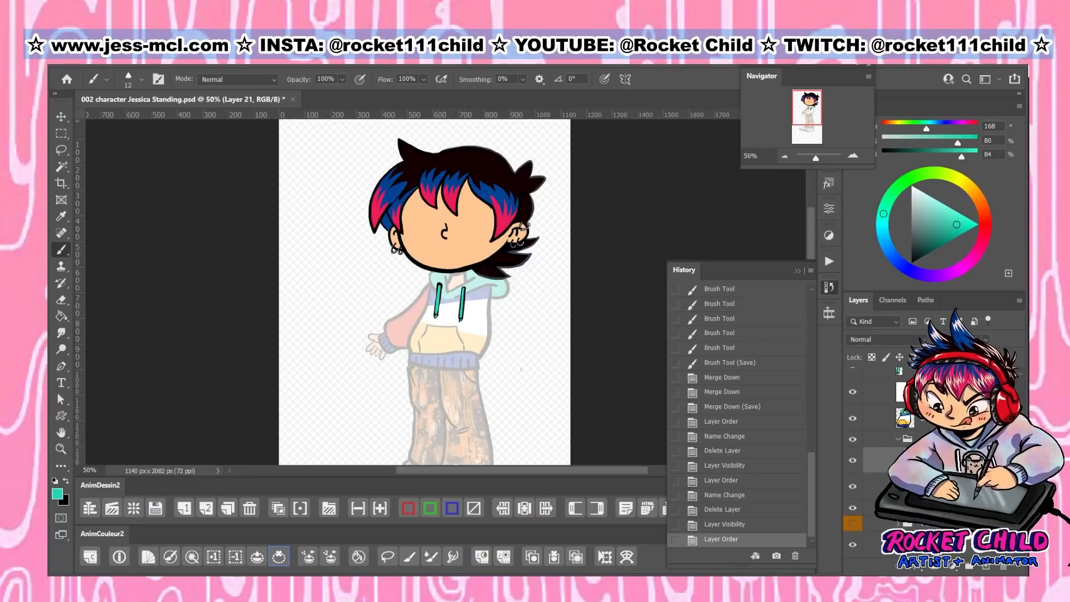
{"action": "key", "text": "Return"}
{"action": "key", "text": "Delete"}
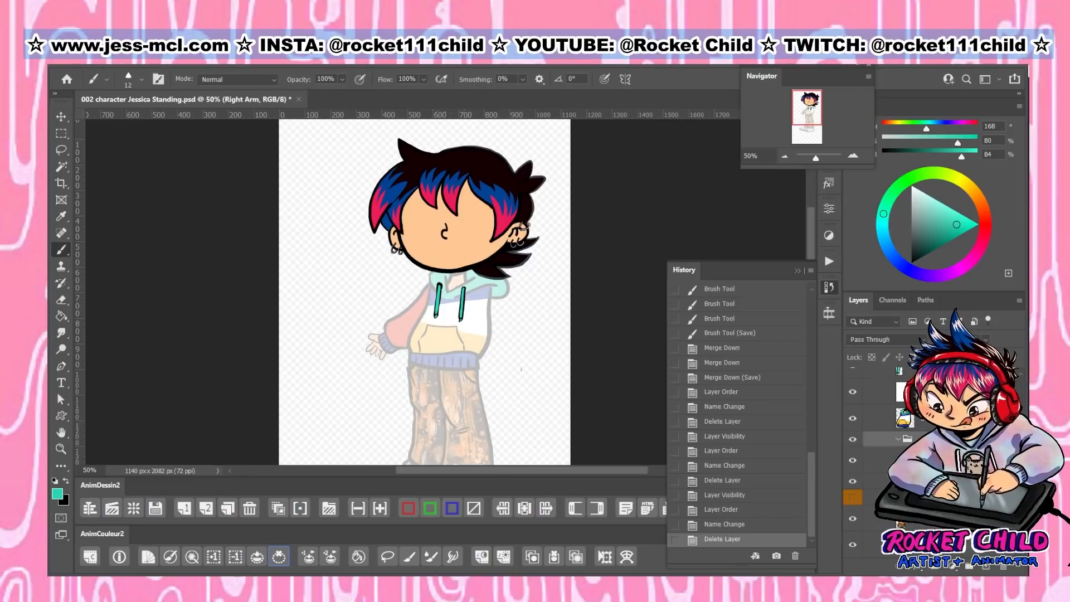
{"action": "left_click", "coordinate": [898, 440]}
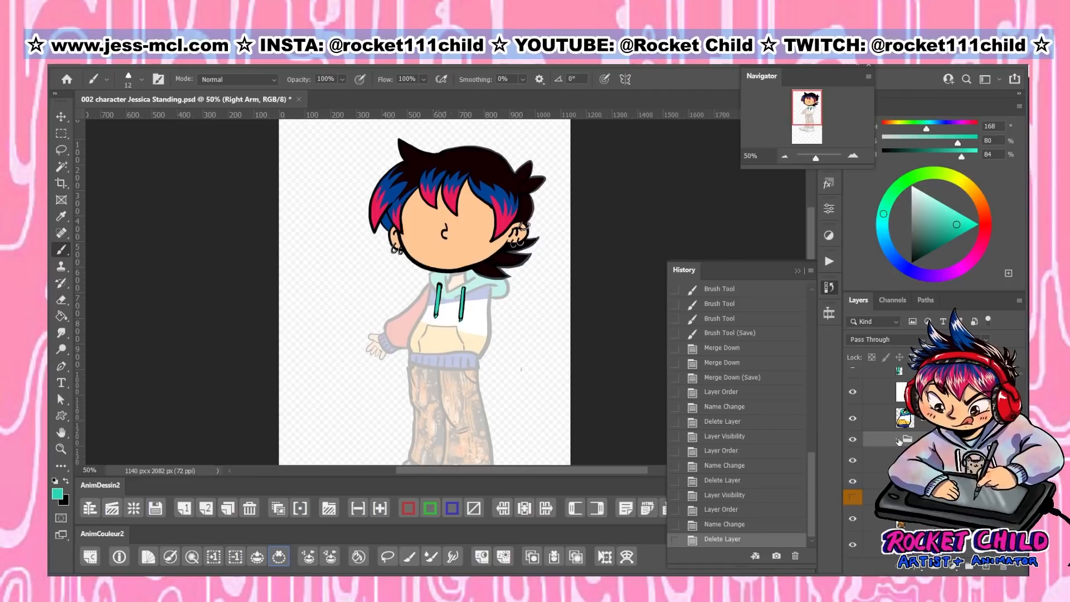
Hide the white overlay layer, show the Left Arm group again, and save the document
{"action": "left_click", "coordinate": [853, 393]}
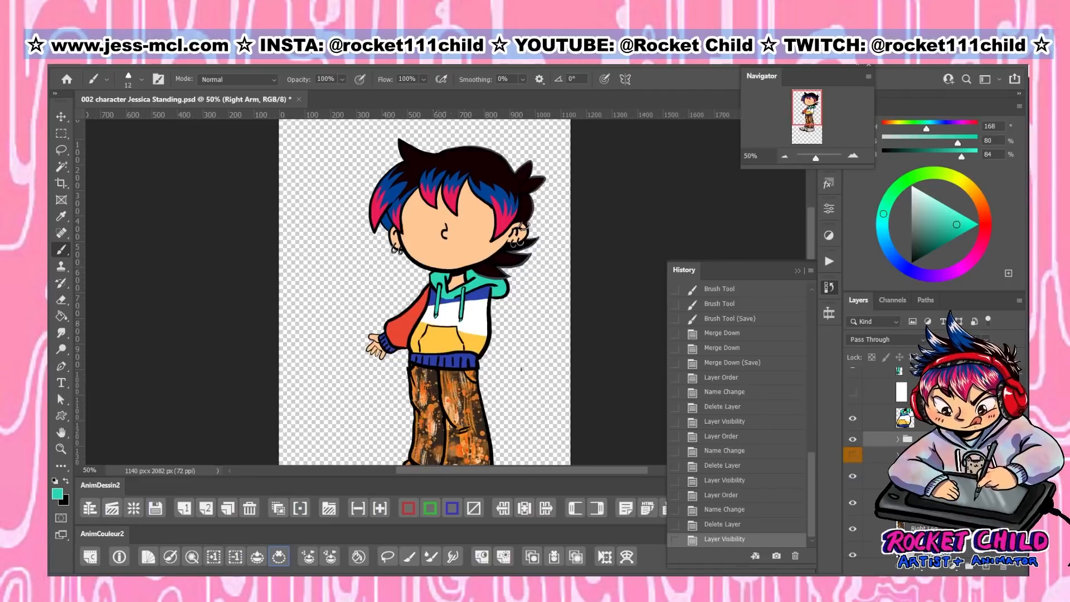
{"action": "scroll", "coordinate": [883, 442], "scroll_direction": "up", "scroll_amount": 5}
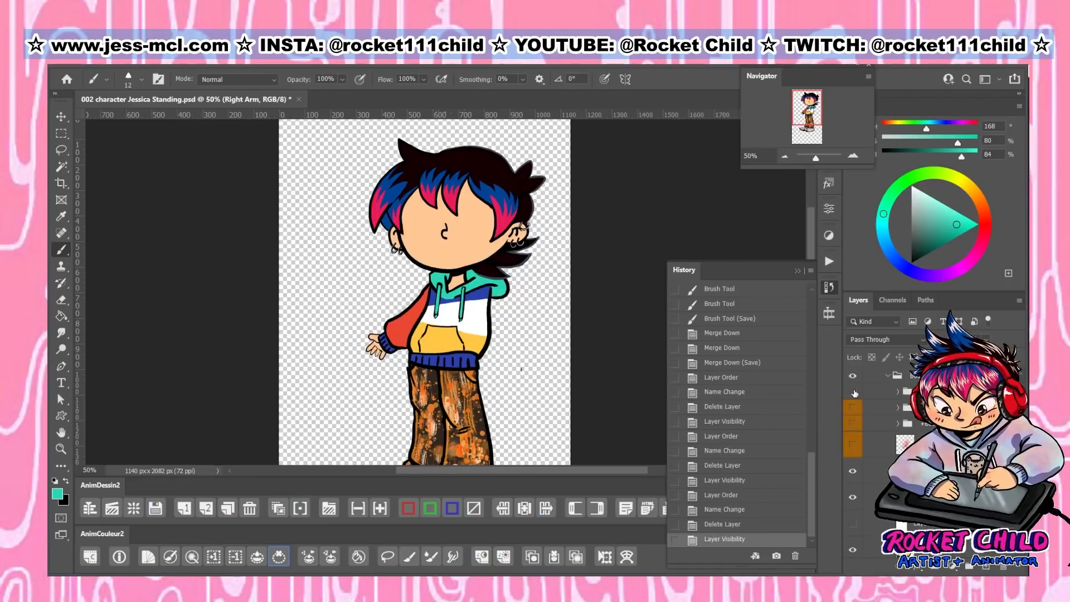
{"action": "left_click", "coordinate": [854, 393]}
{"action": "scroll", "coordinate": [886, 418], "scroll_direction": "down", "scroll_amount": 3}
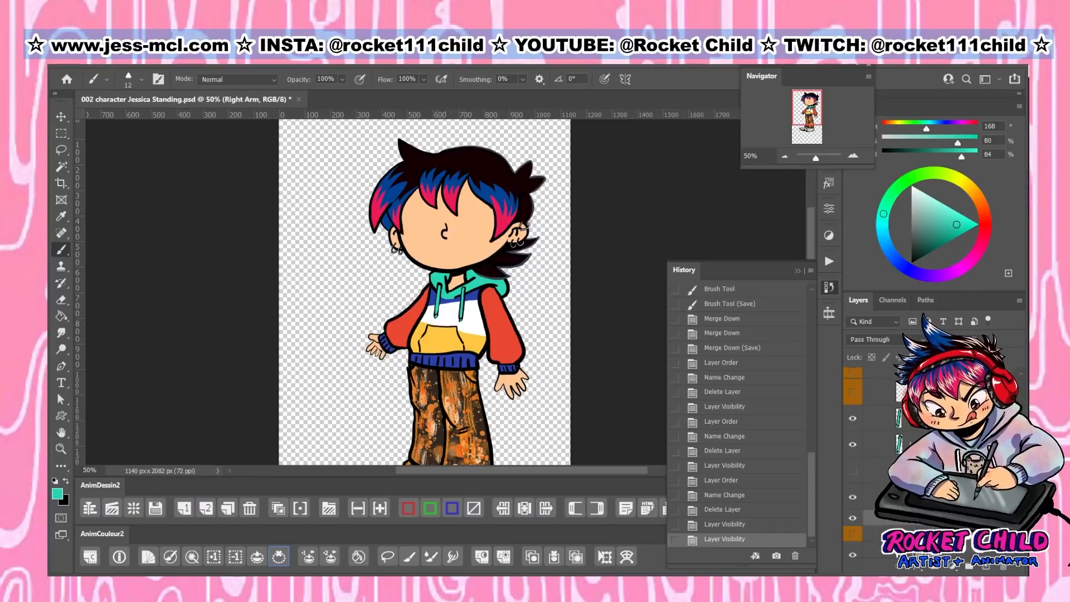
{"action": "key", "text": "ctrl+s"}
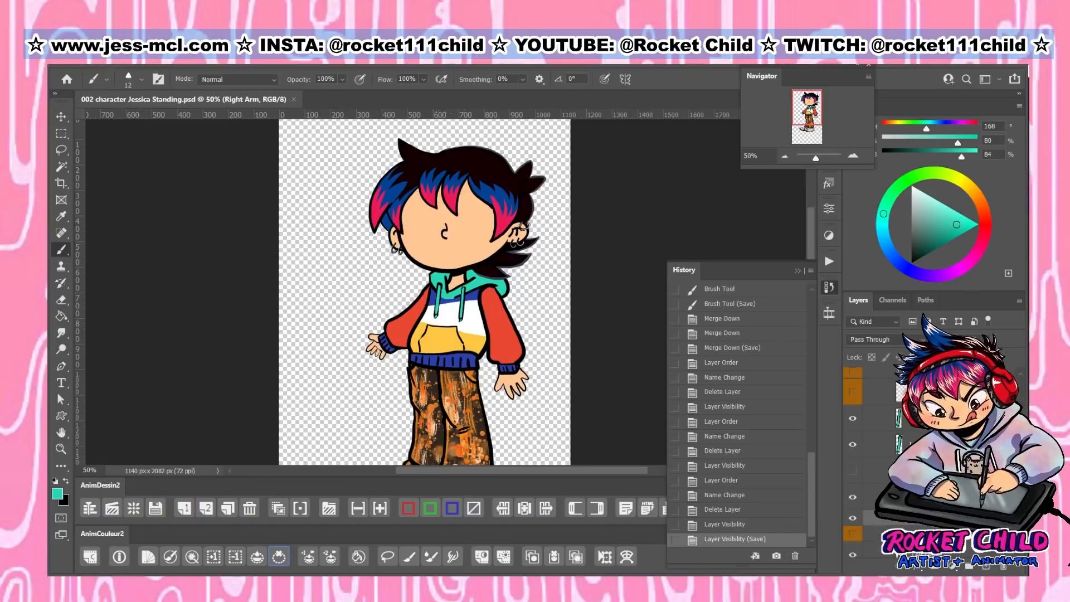
Delete the hidden Layer 15 copy and save the document
{"action": "left_click", "coordinate": [925, 470]}
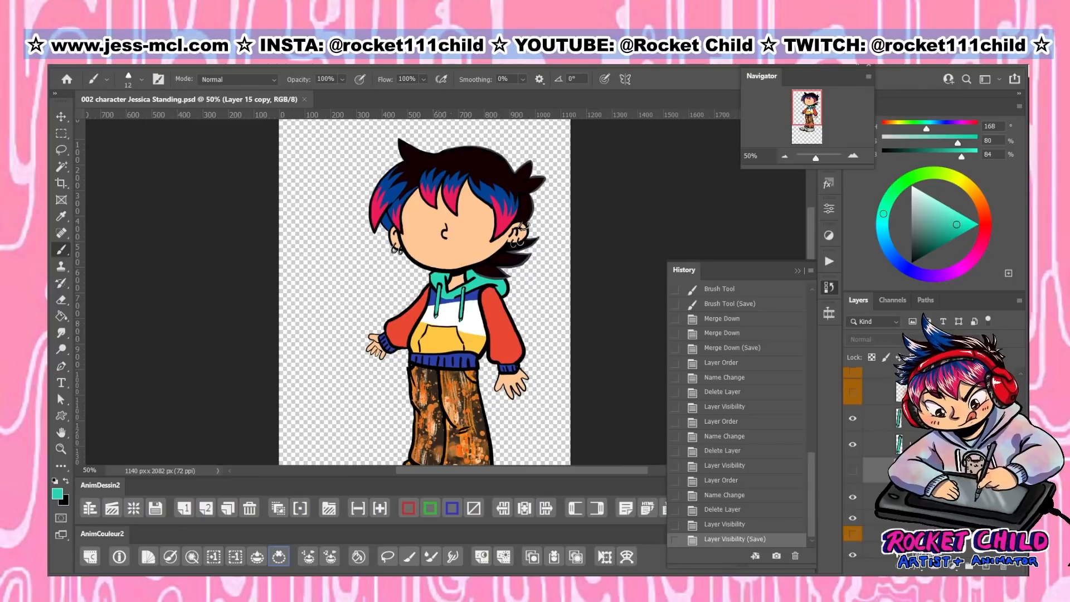
{"action": "key", "text": "Delete"}
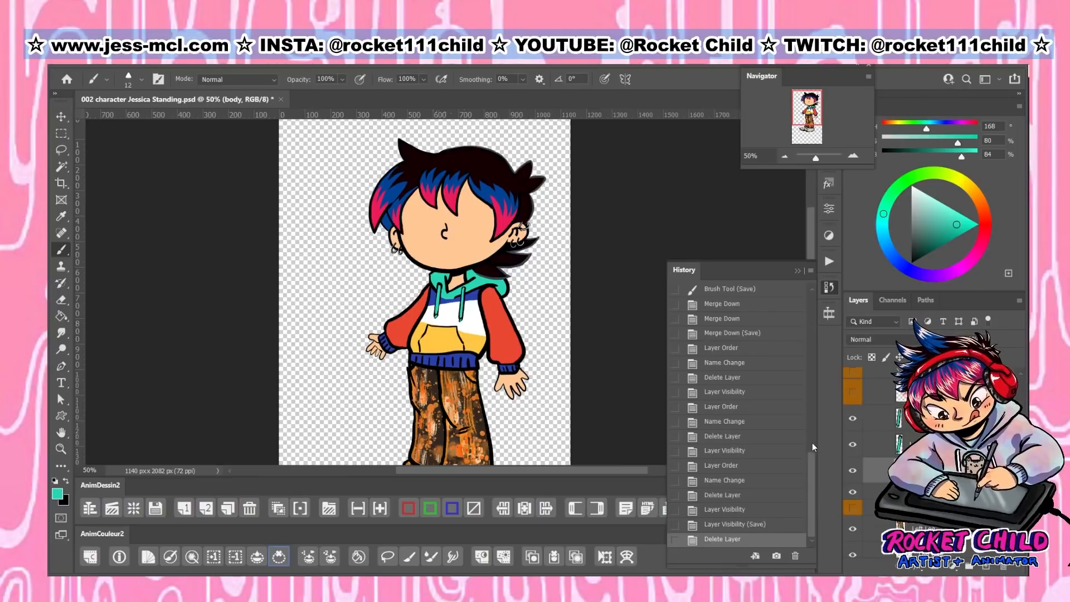
{"action": "key", "text": "ctrl+s"}
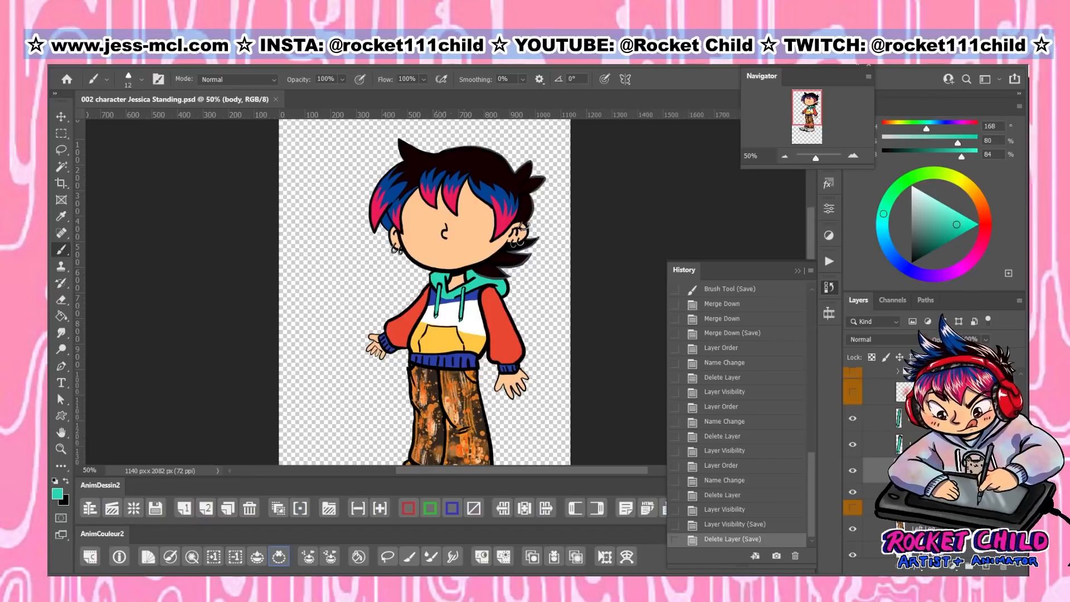
Toggle Layer 24 to identify its drawstring and rename the layer hoody strap Left
{"action": "left_click", "coordinate": [925, 418]}
{"action": "left_click", "coordinate": [853, 418]}
{"action": "left_click", "coordinate": [853, 418]}
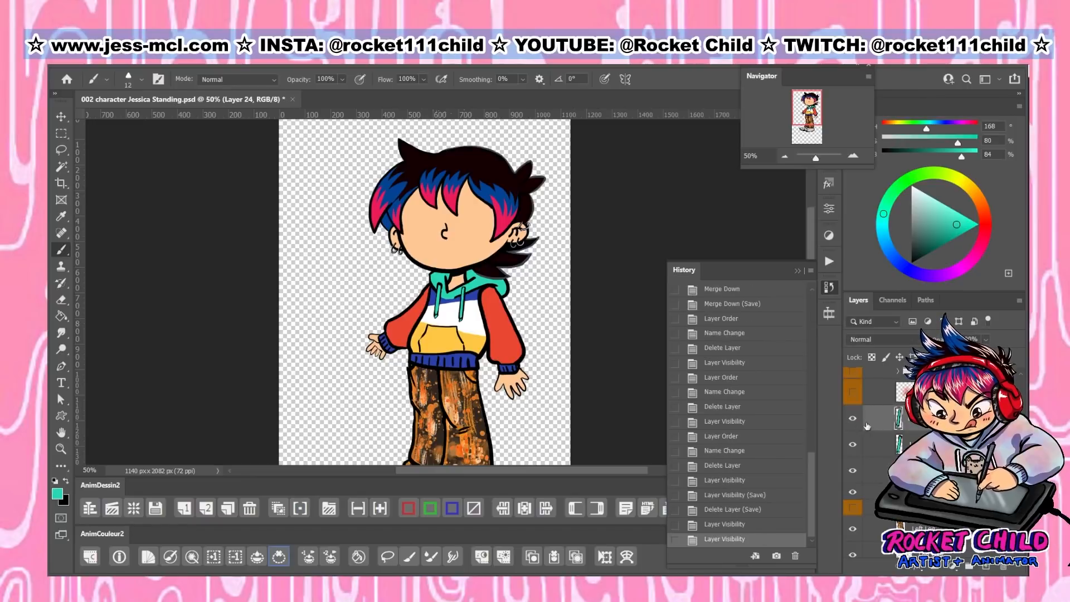
{"action": "key", "text": "space"}
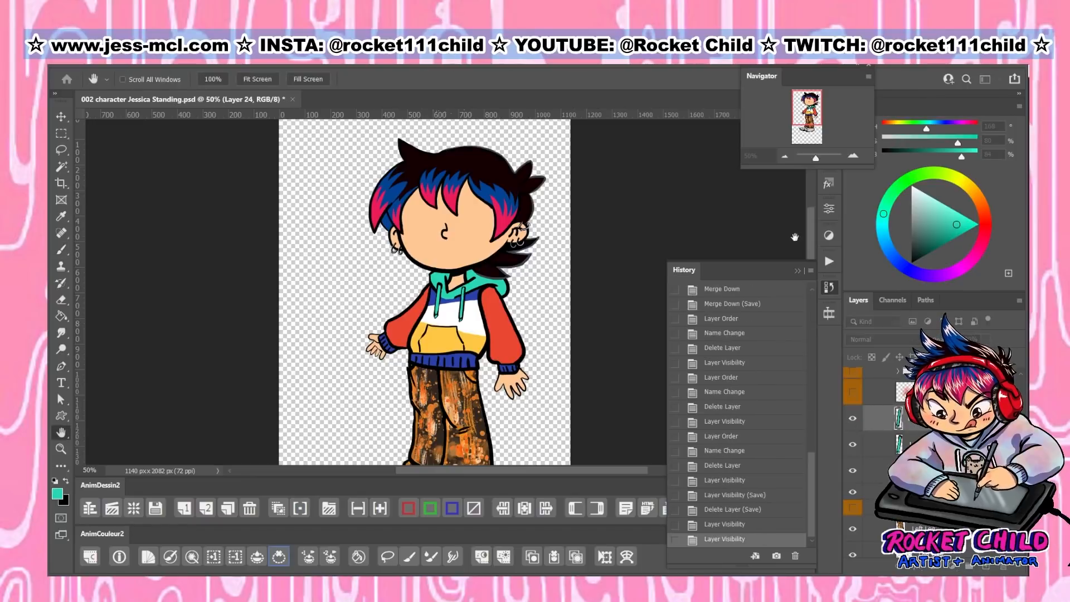
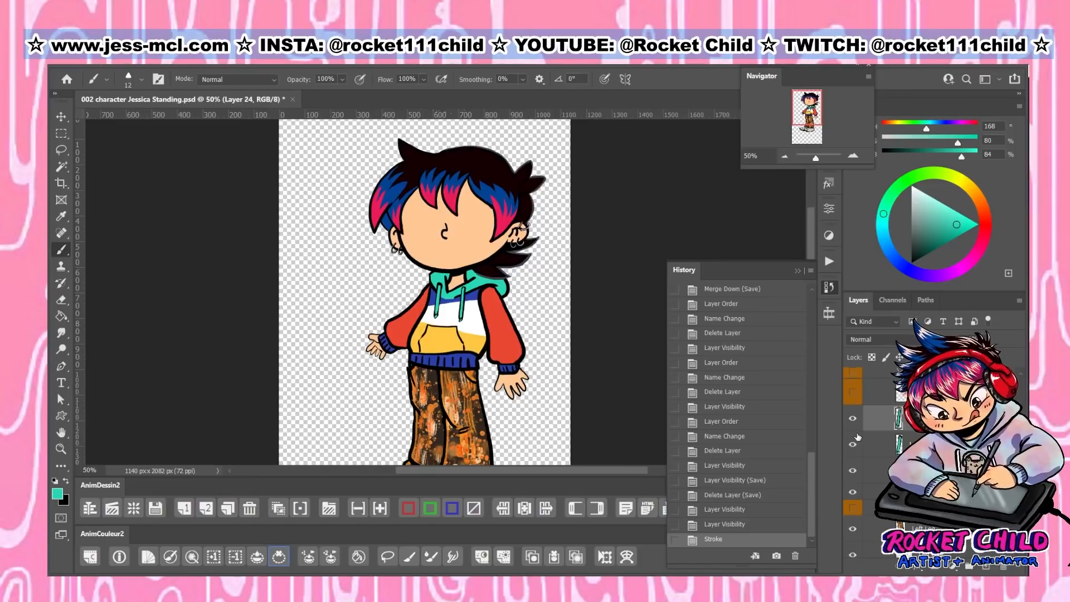
{"action": "left_click", "coordinate": [850, 422]}
{"action": "left_click", "coordinate": [850, 422]}
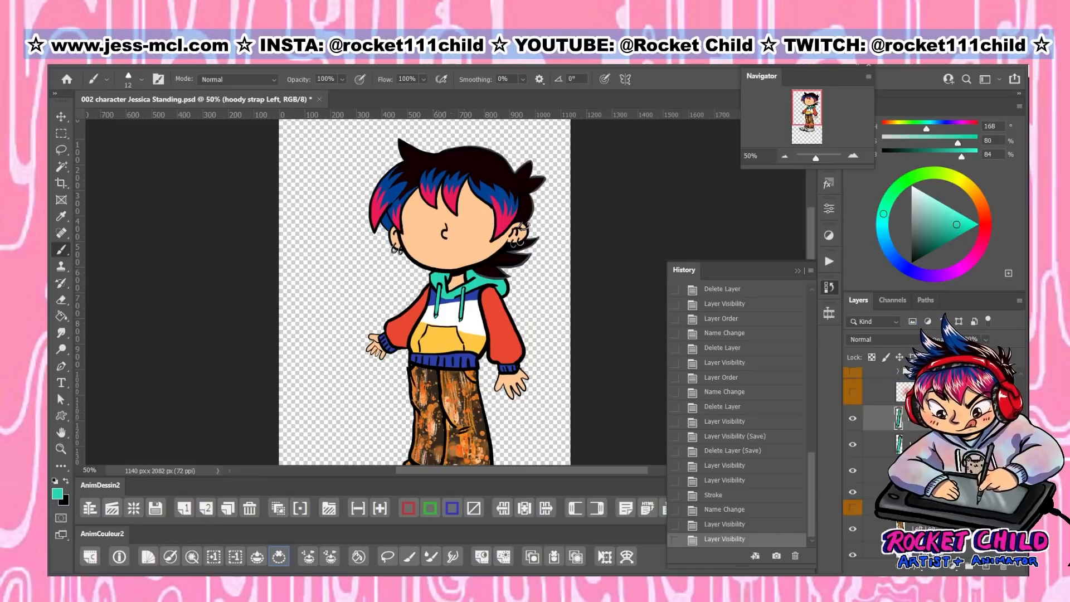
Rename the other drawstring layer, Layer 23, as hoody strap Right and save the document
{"action": "double_click", "coordinate": [920, 444]}
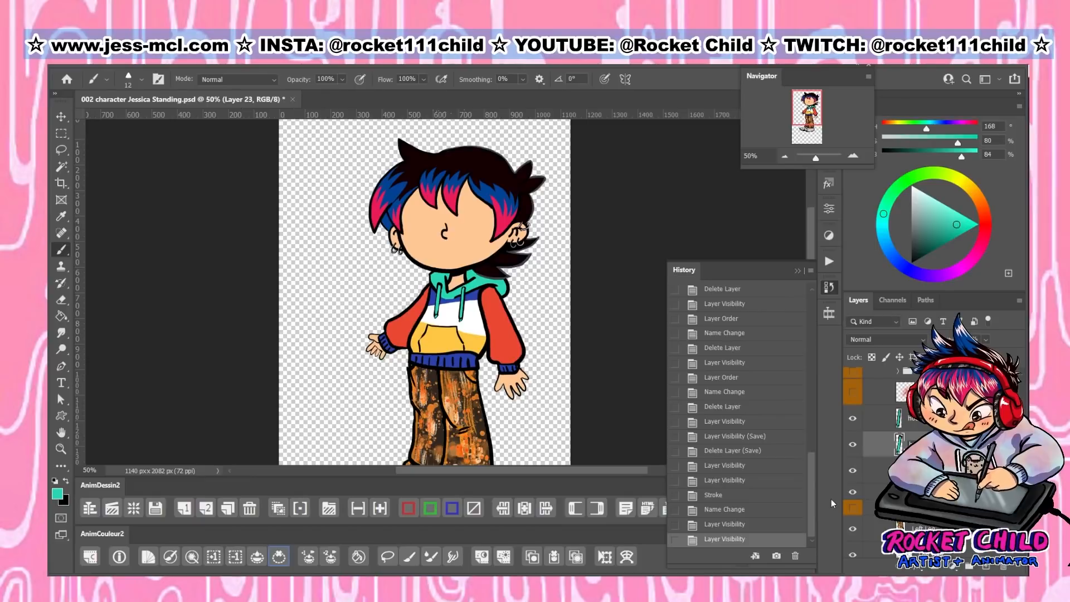
{"action": "key", "text": "Return"}
{"action": "key", "text": "ctrl+s"}
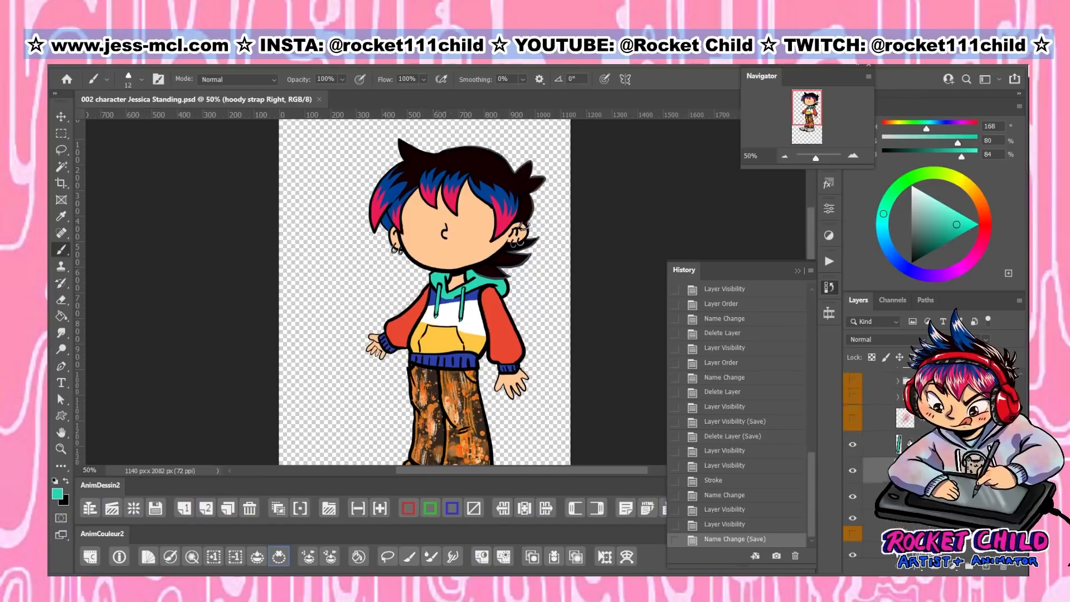
Delete the leftover chair layers, including Right Chair Arm, Chair Body copy and +Chair Turn, and save the document
{"action": "scroll", "coordinate": [892, 435], "scroll_direction": "up", "scroll_amount": 3}
{"action": "left_click", "coordinate": [875, 419]}
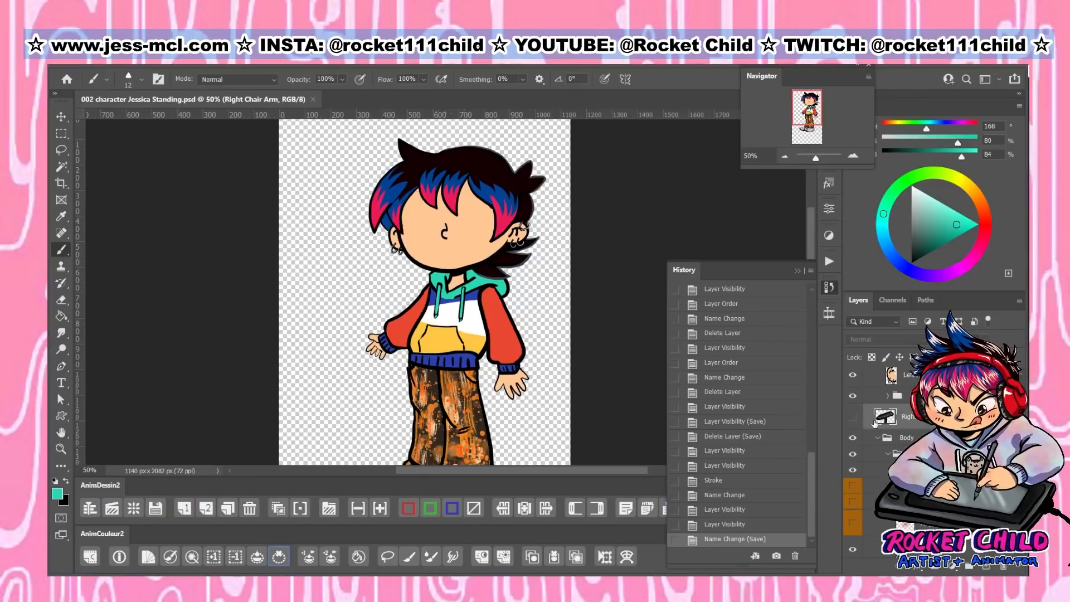
{"action": "key", "text": "Delete"}
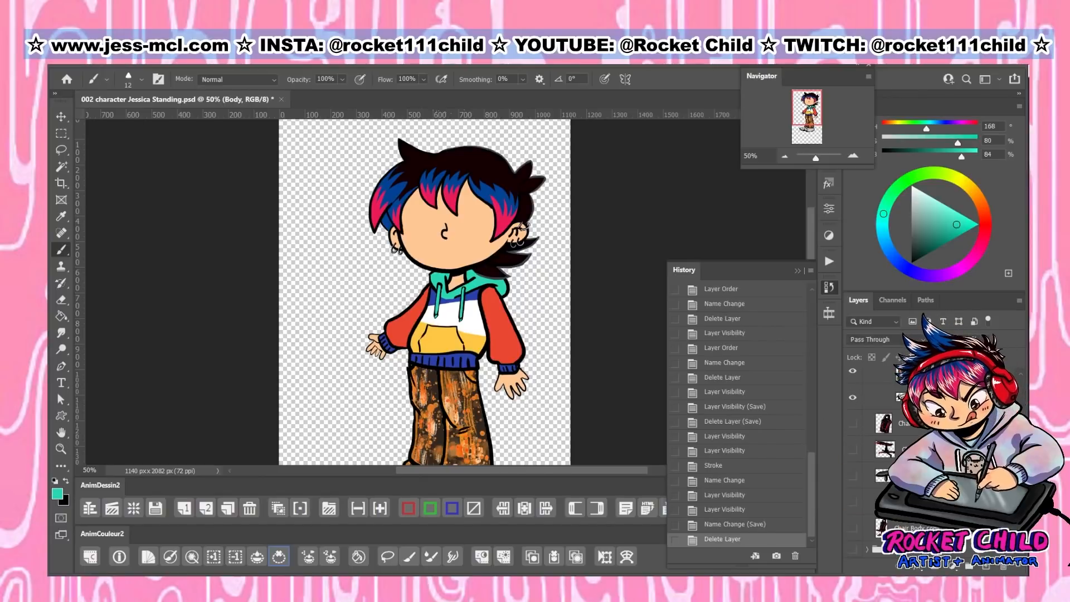
{"action": "left_click", "coordinate": [898, 423]}
{"action": "key", "text": "Delete"}
{"action": "key", "text": "Delete"}
{"action": "key", "text": "Delete"}
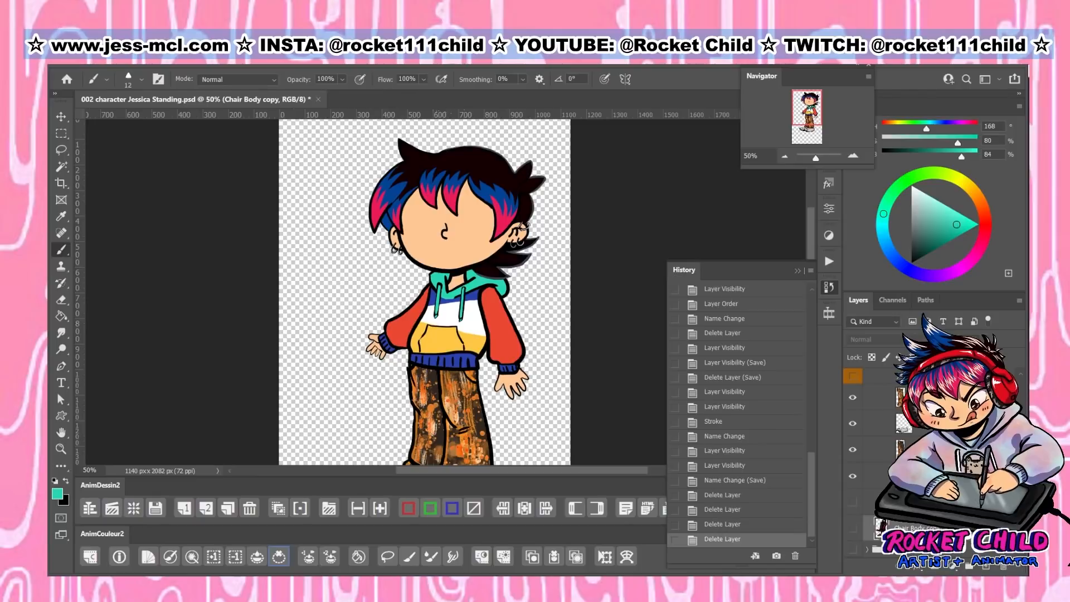
{"action": "key", "text": "Delete"}
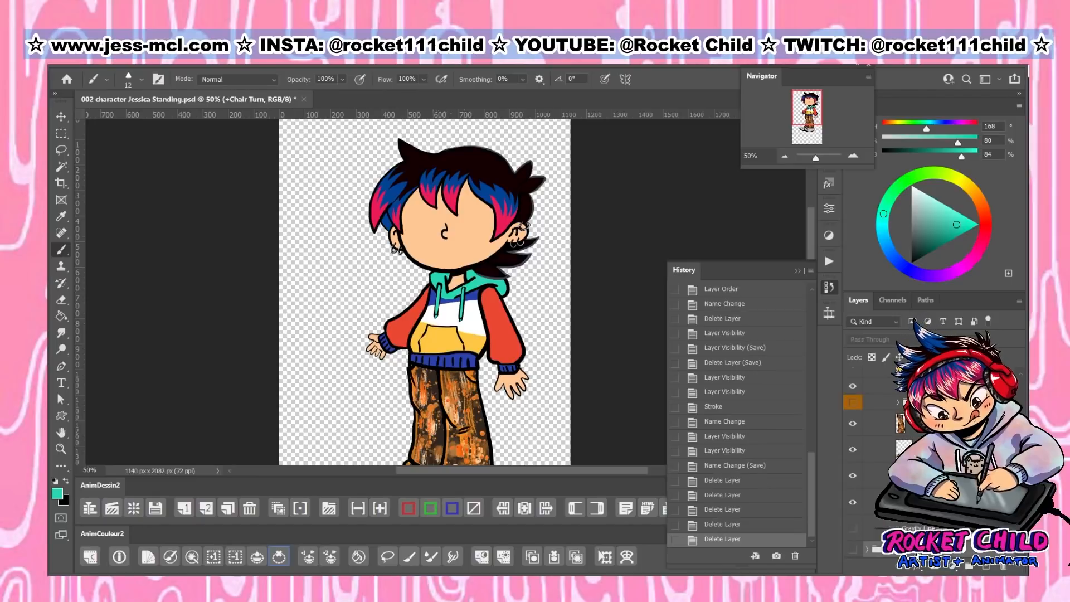
{"action": "key", "text": "Delete"}
{"action": "scroll", "coordinate": [934, 463], "scroll_direction": "up", "scroll_amount": 5}
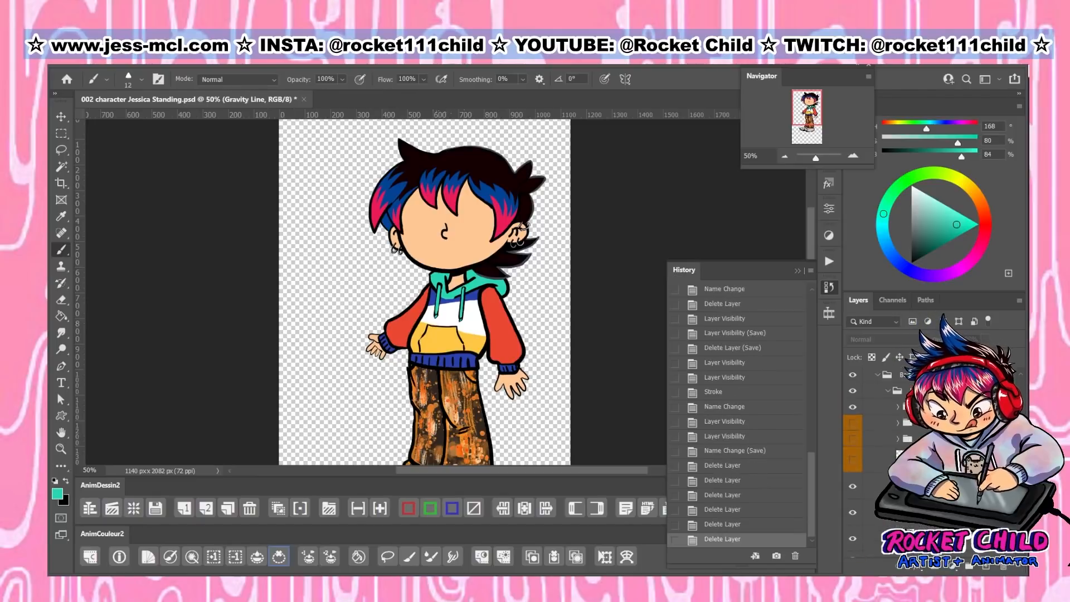
{"action": "key", "text": "ctrl+s"}
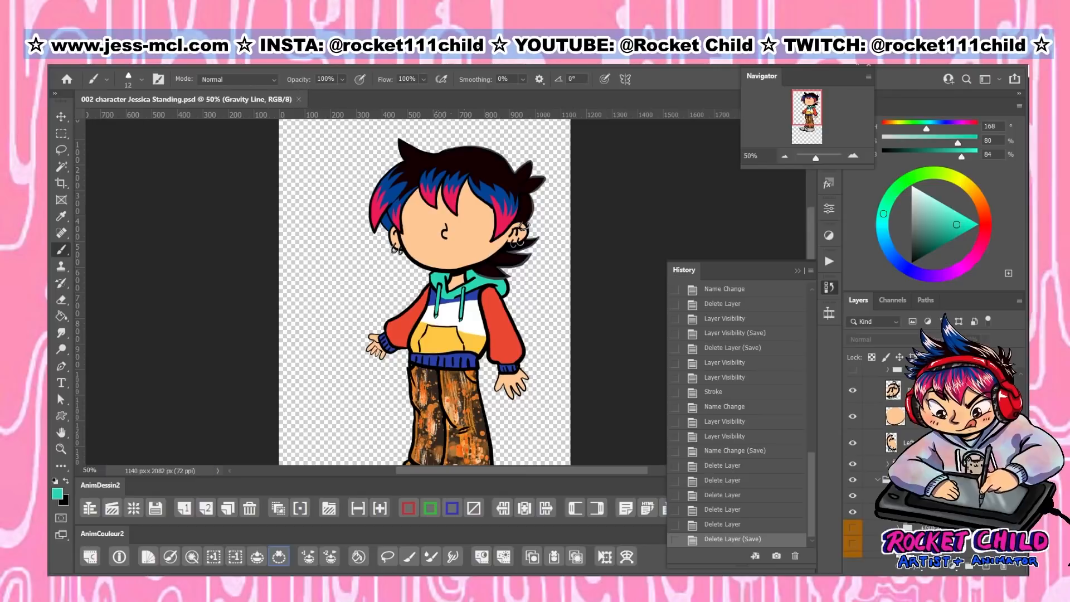
Toggle the visibility of the group just above the Body group to check its contents, and save the document
{"action": "scroll", "coordinate": [934, 463], "scroll_direction": "up", "scroll_amount": 2}
{"action": "scroll", "coordinate": [887, 467], "scroll_direction": "down", "scroll_amount": 2}
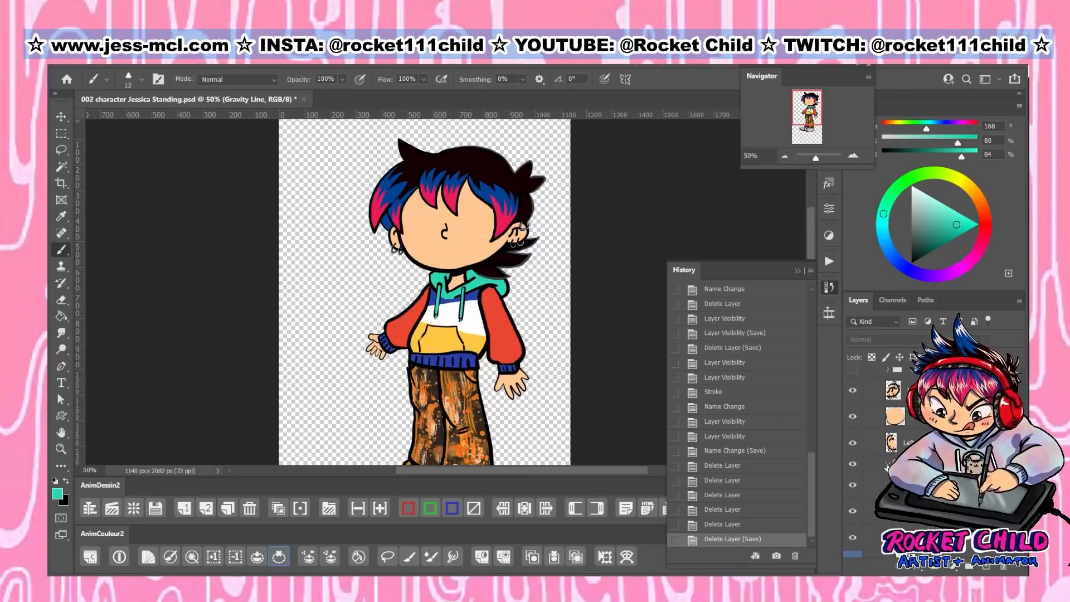
{"action": "left_click", "coordinate": [853, 466]}
{"action": "left_click", "coordinate": [852, 466]}
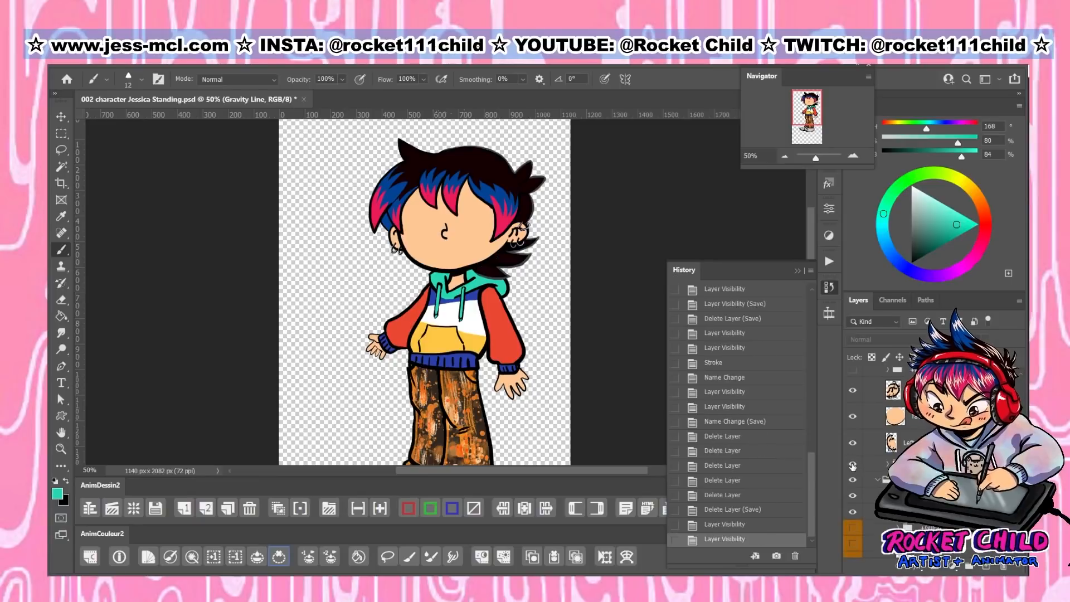
{"action": "left_click", "coordinate": [852, 465]}
{"action": "left_click", "coordinate": [853, 466]}
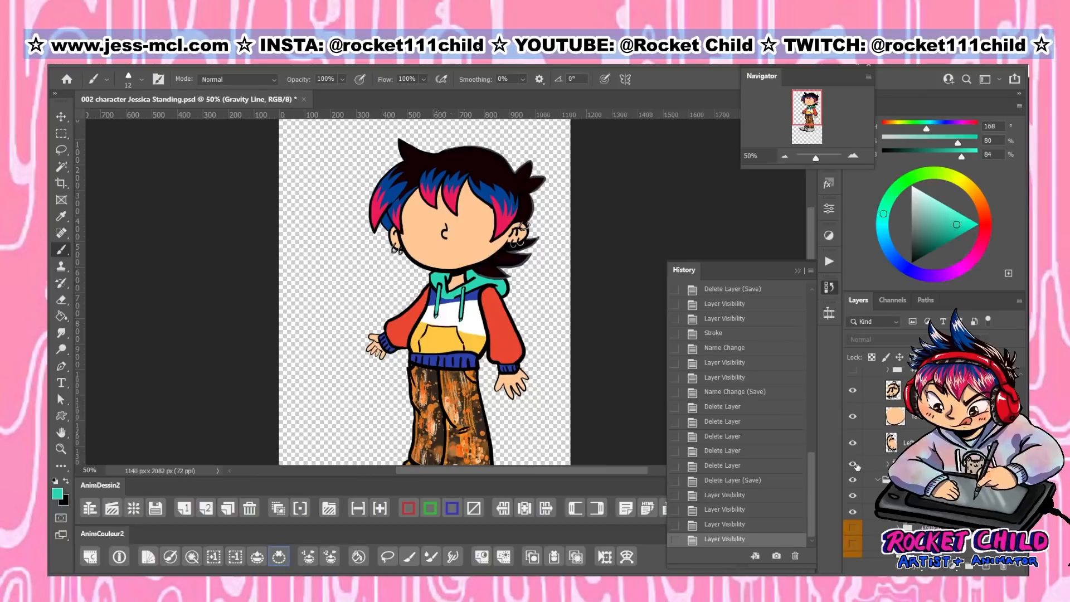
{"action": "key", "text": "ctrl+s"}
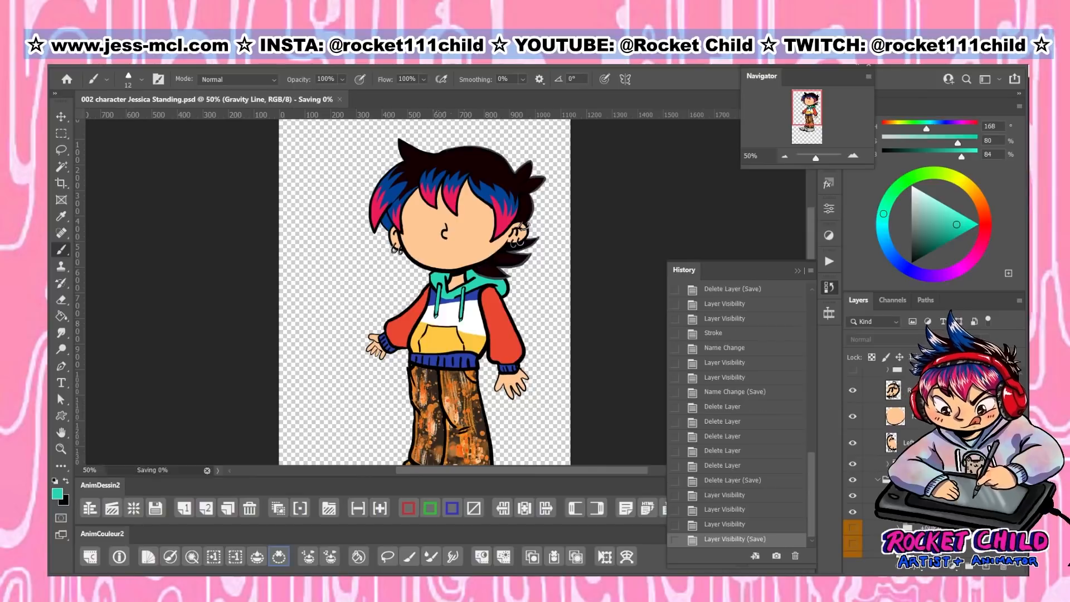
Show the red sketch on Layer 16 and the white overlay on Layer 15 over the finished character
{"action": "scroll", "coordinate": [853, 515], "scroll_direction": "up", "scroll_amount": 3}
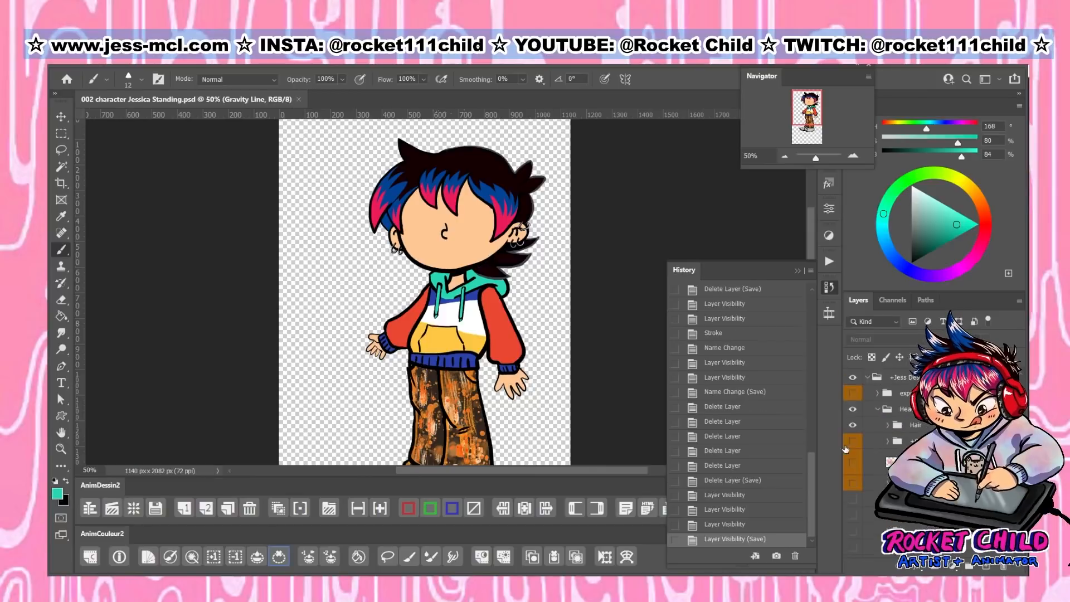
{"action": "left_click", "coordinate": [853, 380]}
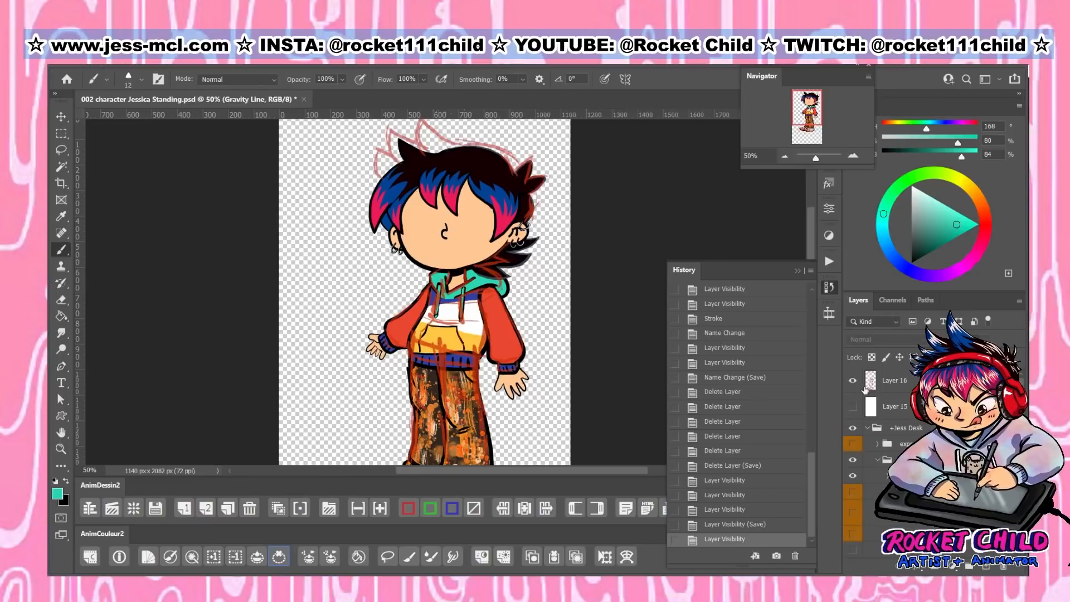
{"action": "left_click", "coordinate": [853, 407]}
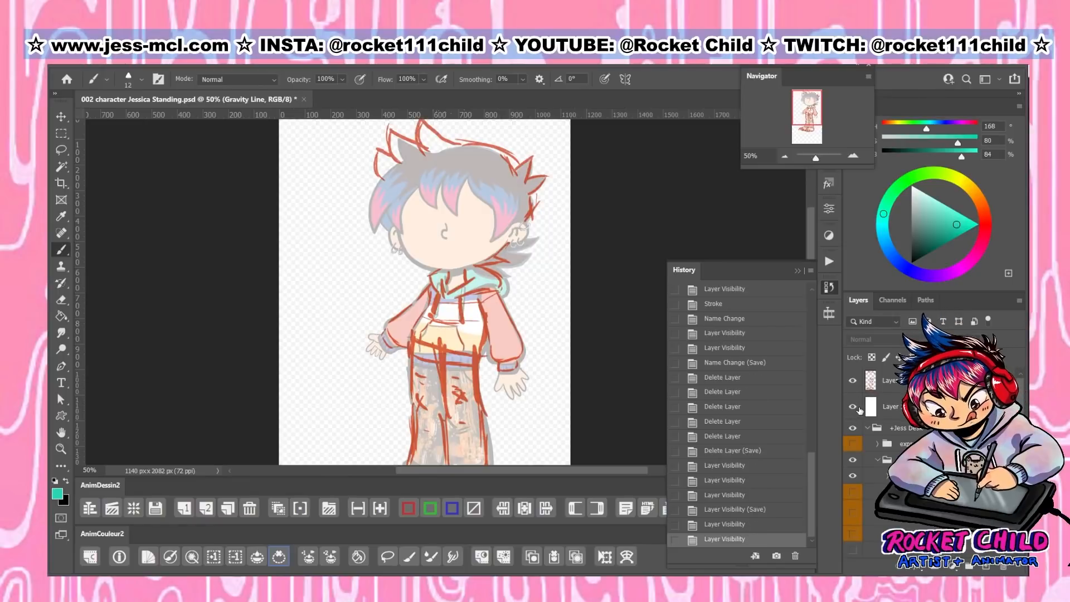
Toggle one of the head layers to identify it, and hide the red sketch on Layer 16 and white overlay on Layer 15
{"action": "scroll", "coordinate": [892, 423], "scroll_direction": "down", "scroll_amount": 5}
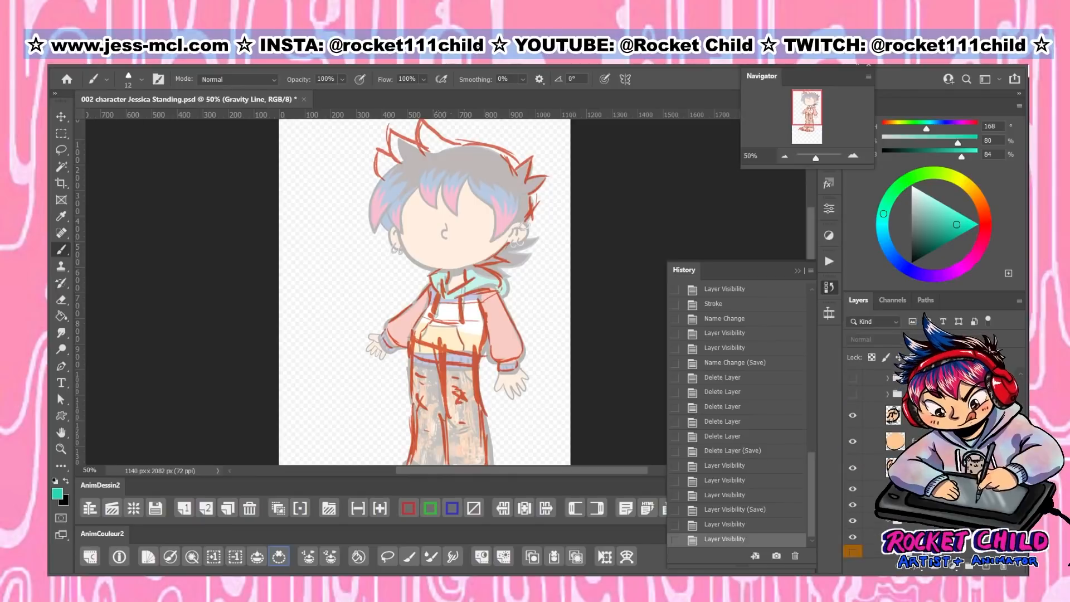
{"action": "left_click", "coordinate": [888, 489]}
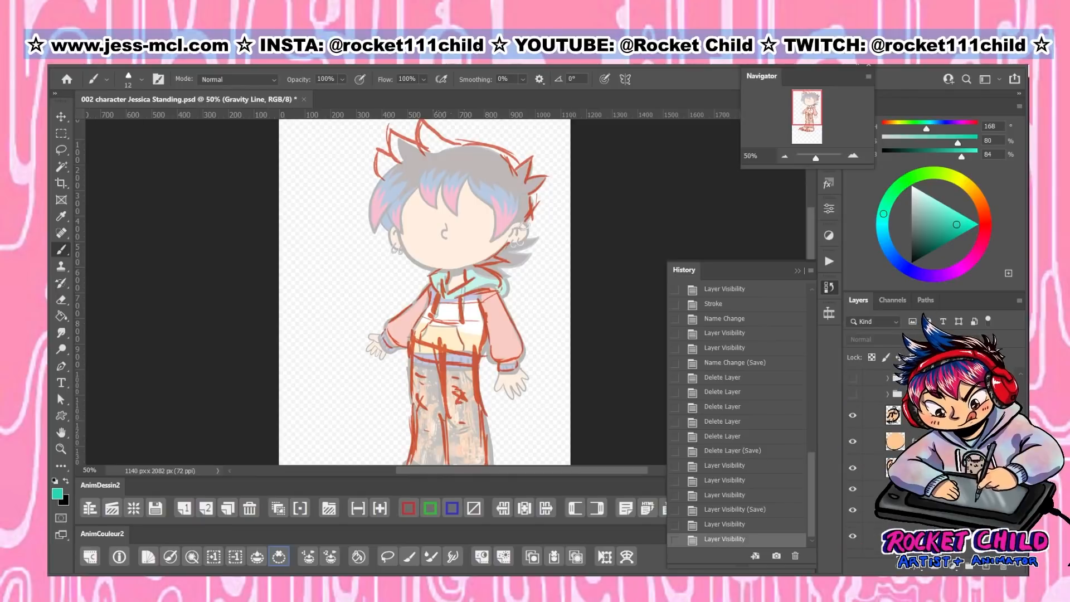
{"action": "left_click", "coordinate": [853, 509]}
{"action": "left_click", "coordinate": [852, 509]}
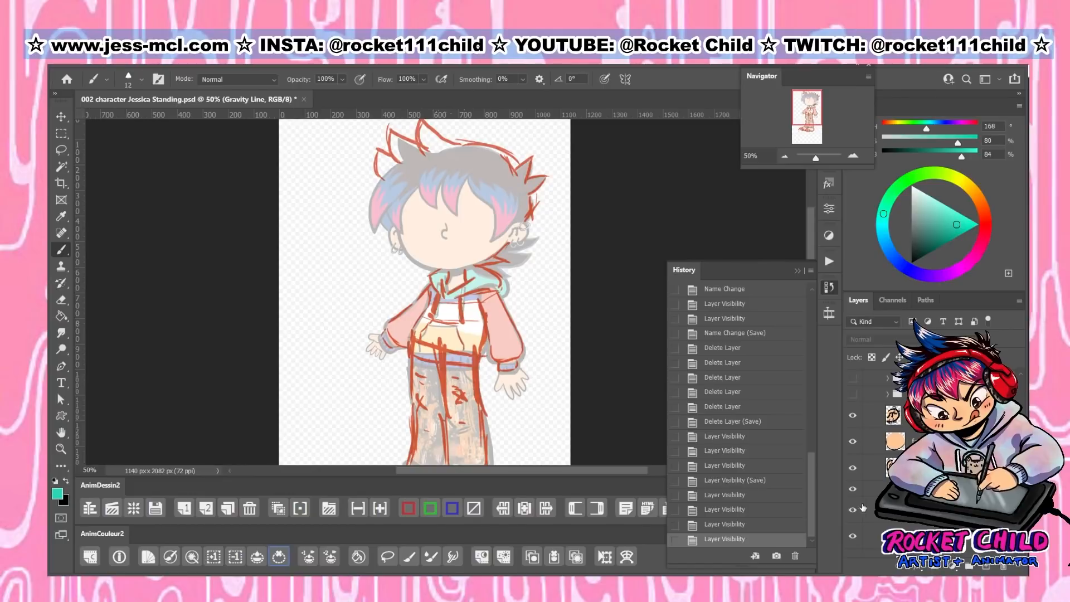
{"action": "scroll", "coordinate": [848, 390], "scroll_direction": "up", "scroll_amount": 5}
{"action": "left_click_drag", "start_coordinate": [853, 380], "coordinate": [853, 407]}
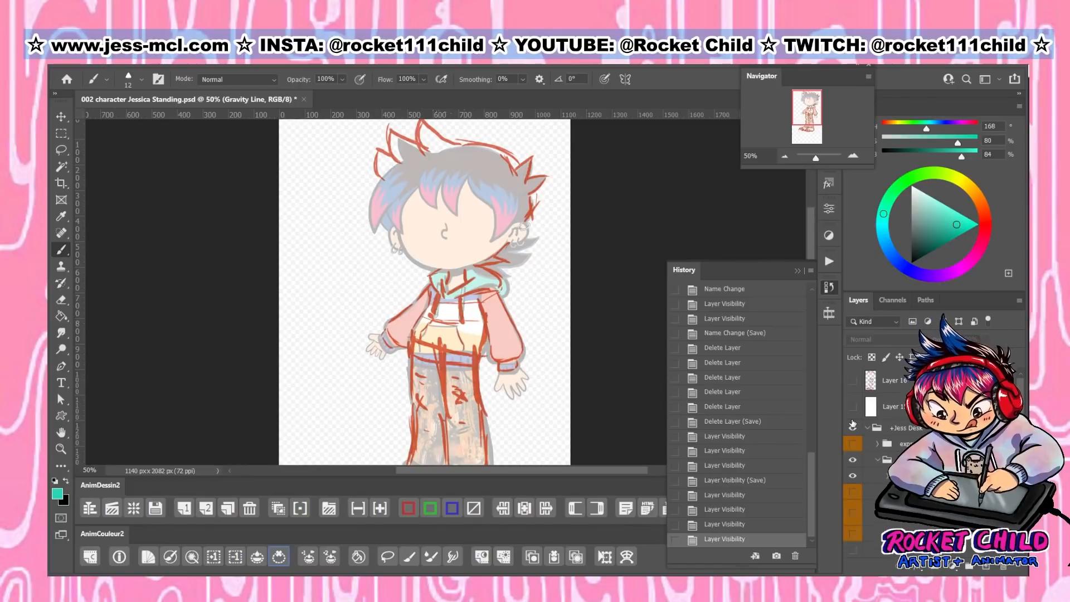
Hide the face fill and toggle the back-of-hair layers one by one to see which strand each one holds
{"action": "scroll", "coordinate": [855, 415], "scroll_direction": "down", "scroll_amount": 5}
{"action": "scroll", "coordinate": [863, 510], "scroll_direction": "down", "scroll_amount": 3}
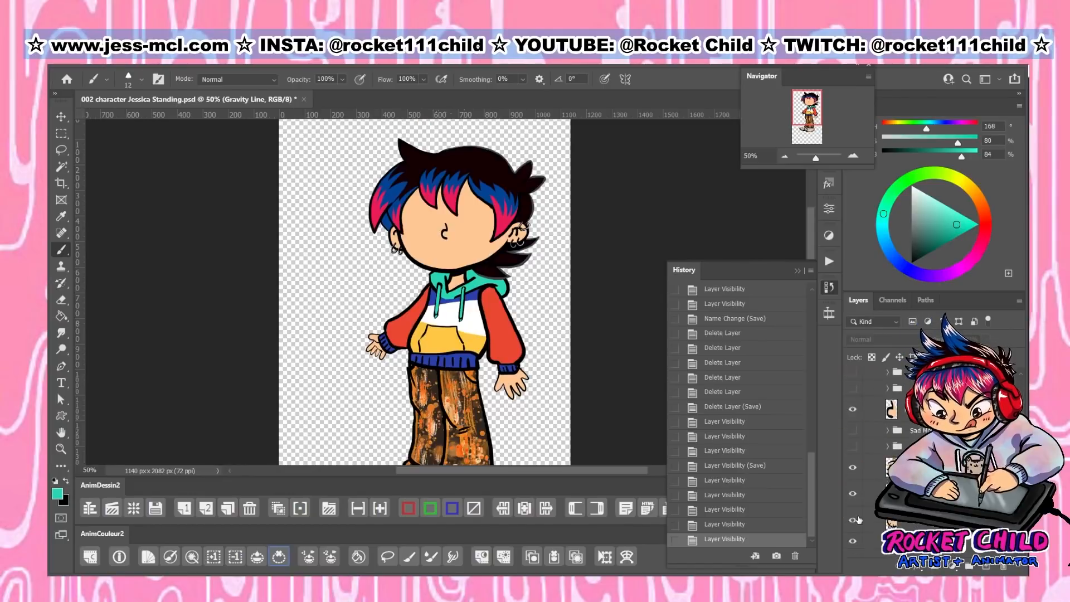
{"action": "left_click", "coordinate": [853, 468]}
{"action": "scroll", "coordinate": [853, 468], "scroll_direction": "down", "scroll_amount": 3}
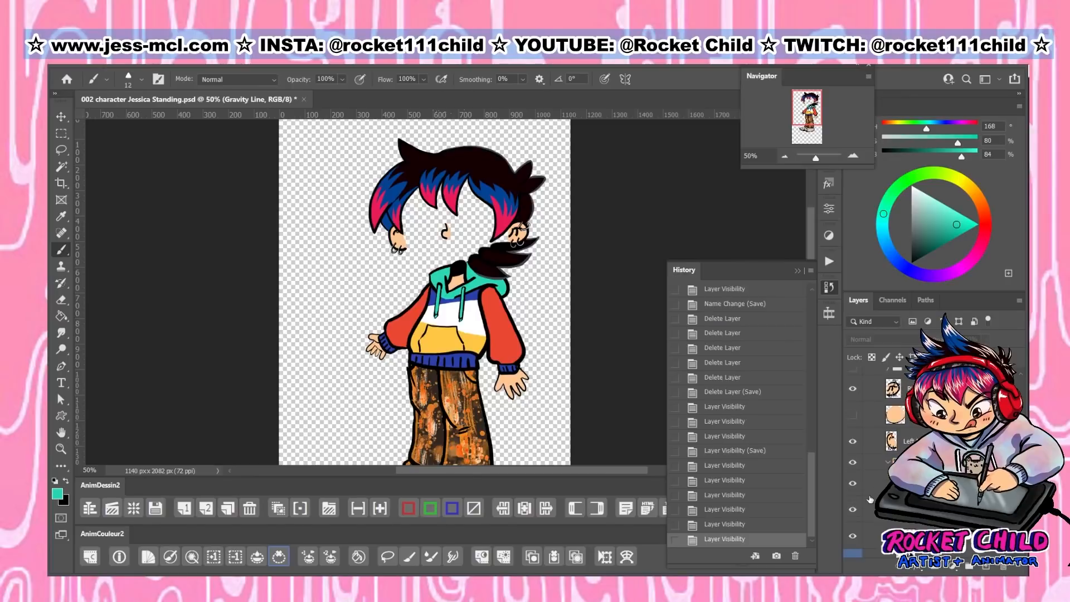
{"action": "left_click", "coordinate": [853, 459]}
{"action": "left_click", "coordinate": [853, 459]}
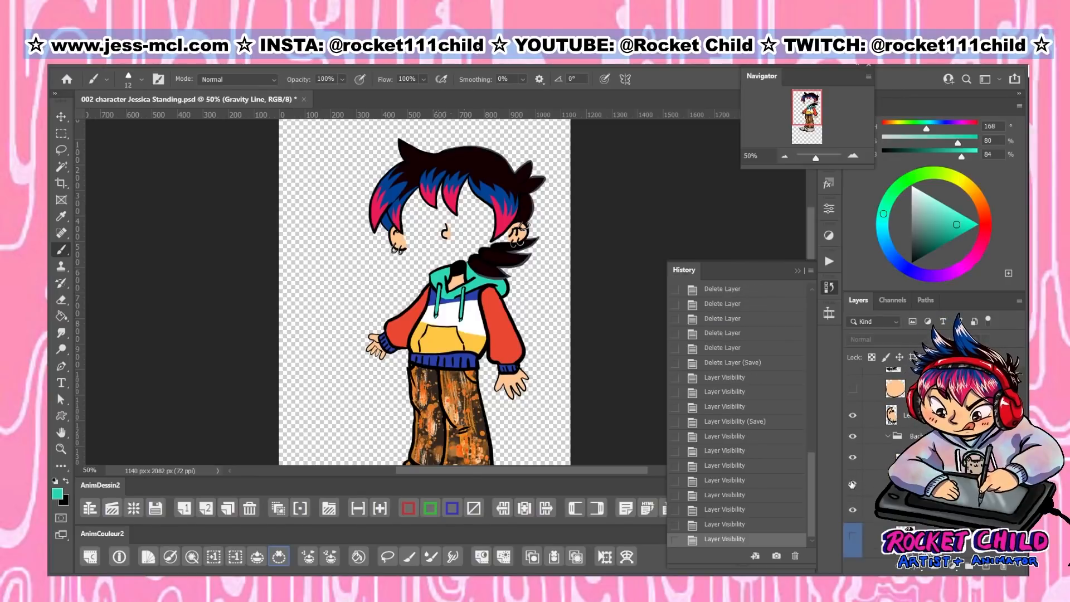
{"action": "left_click", "coordinate": [853, 483]}
{"action": "left_click", "coordinate": [853, 483]}
{"action": "left_click", "coordinate": [853, 509]}
{"action": "left_click", "coordinate": [854, 510]}
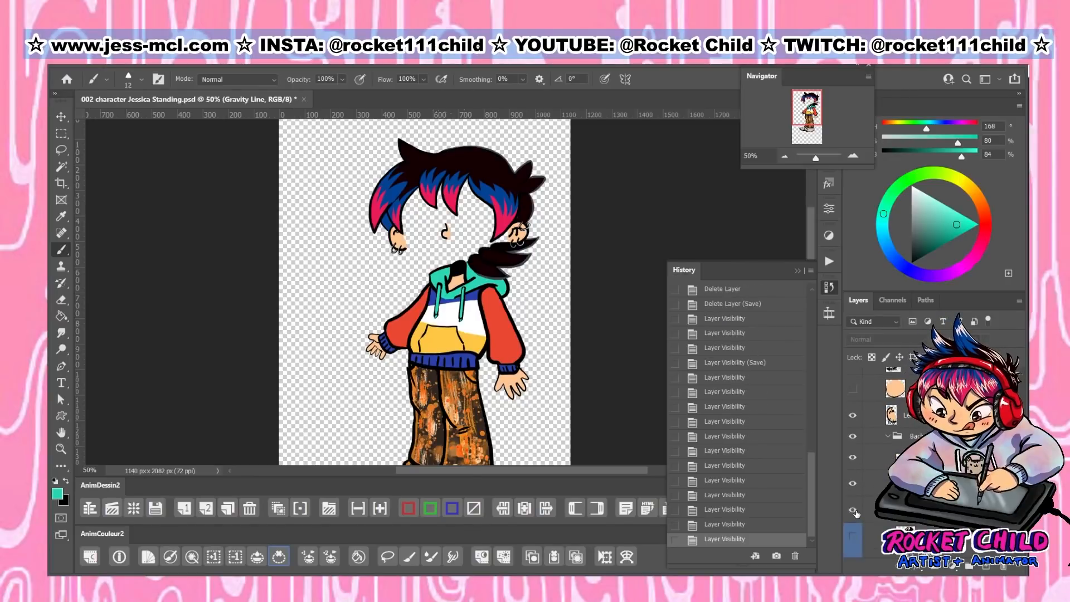
Show the white overlay on Layer 15 and the red sketch on Layer 16 over the character again
{"action": "scroll", "coordinate": [864, 436], "scroll_direction": "up", "scroll_amount": 6}
{"action": "scroll", "coordinate": [866, 448], "scroll_direction": "up", "scroll_amount": 3}
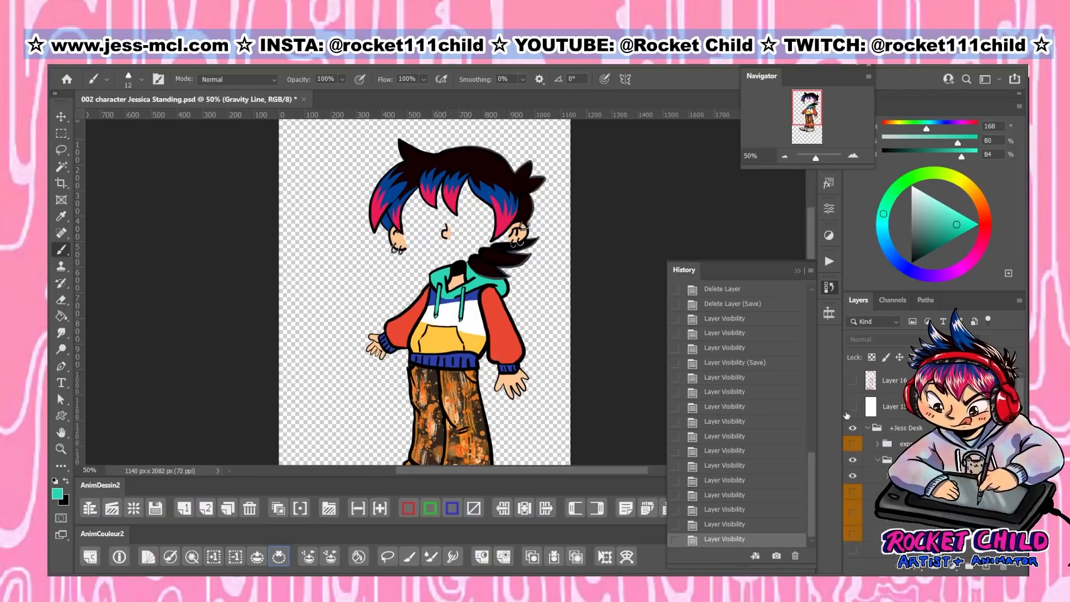
{"action": "left_click", "coordinate": [851, 407]}
{"action": "left_click", "coordinate": [852, 387]}
Shift the 1Back of hair strand up and slightly inward, toward the ear beside the sketched hair spikes
{"action": "scroll", "coordinate": [877, 449], "scroll_direction": "down", "scroll_amount": 1}
{"action": "scroll", "coordinate": [883, 472], "scroll_direction": "down", "scroll_amount": 3}
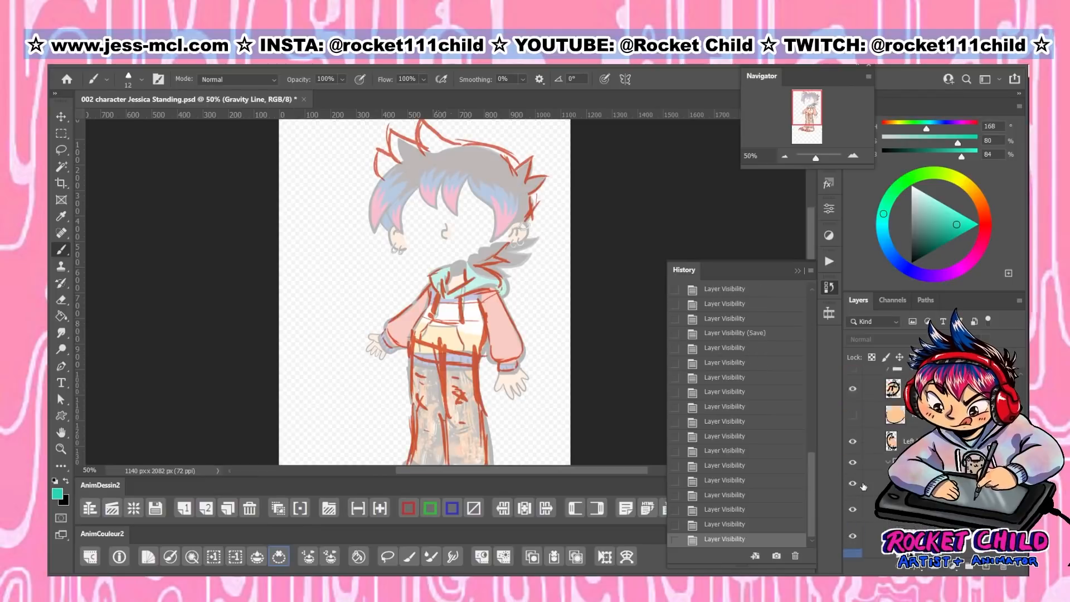
{"action": "left_click", "coordinate": [892, 457]}
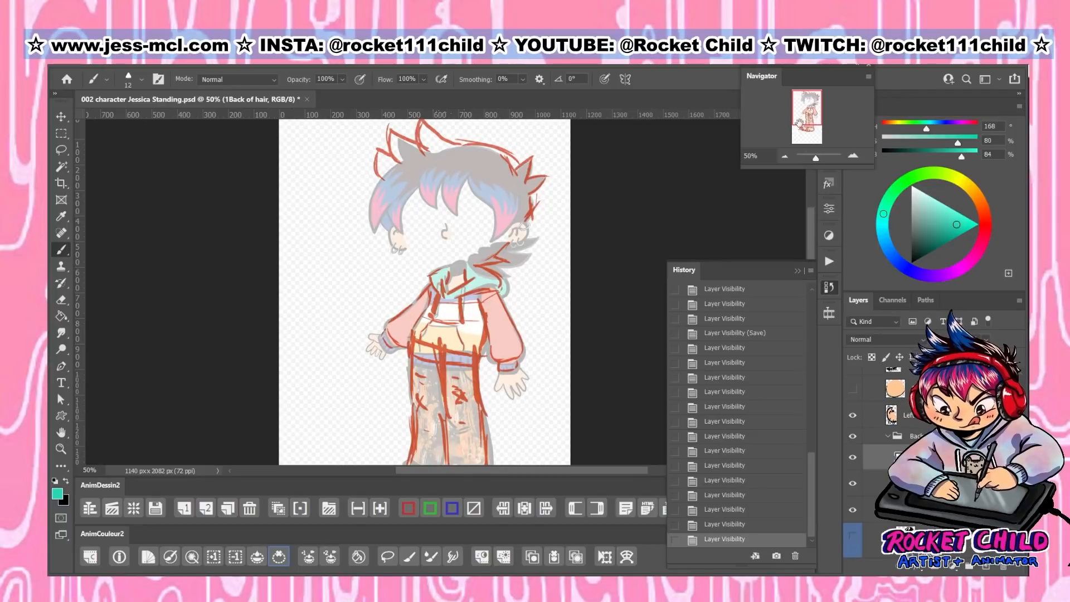
{"action": "key", "text": "v"}
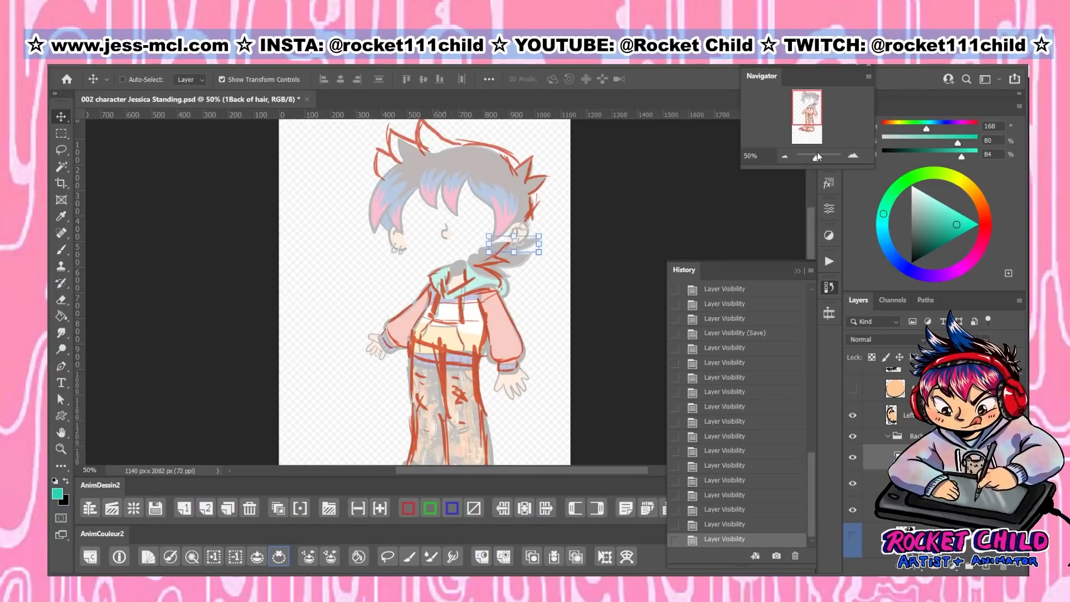
{"action": "left_click", "coordinate": [852, 155]}
{"action": "left_click", "coordinate": [851, 155]}
{"action": "left_click_drag", "start_coordinate": [592, 198], "coordinate": [566, 207]}
Hide the 1Back and 2Back of hair strands, then scale 3Back of hair to 73.25% and rotate it about -11.6° onto the sketched spike
{"action": "left_click", "coordinate": [853, 457]}
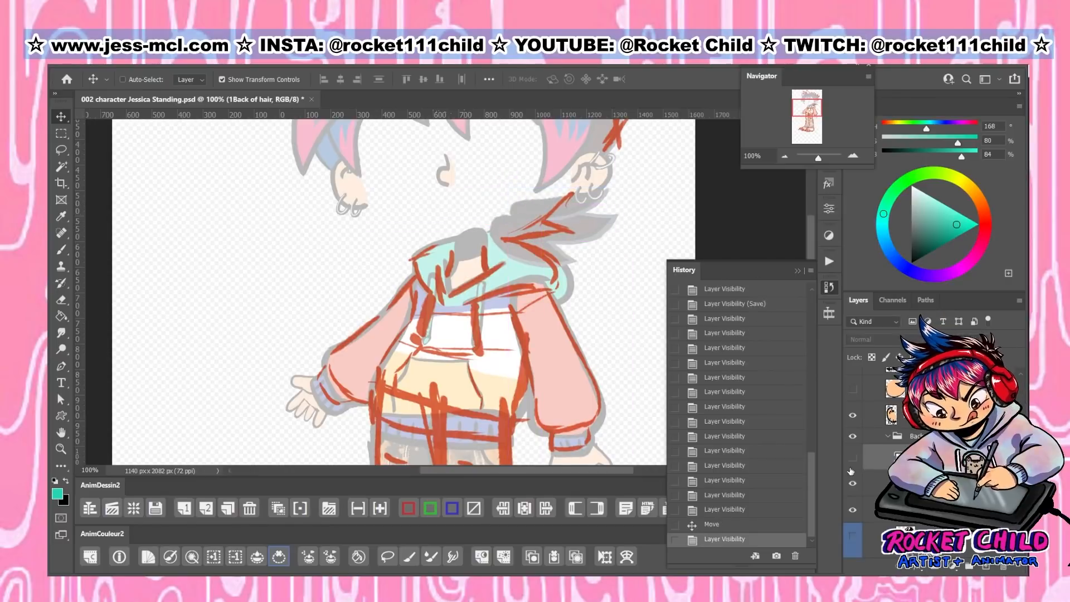
{"action": "left_click", "coordinate": [853, 483]}
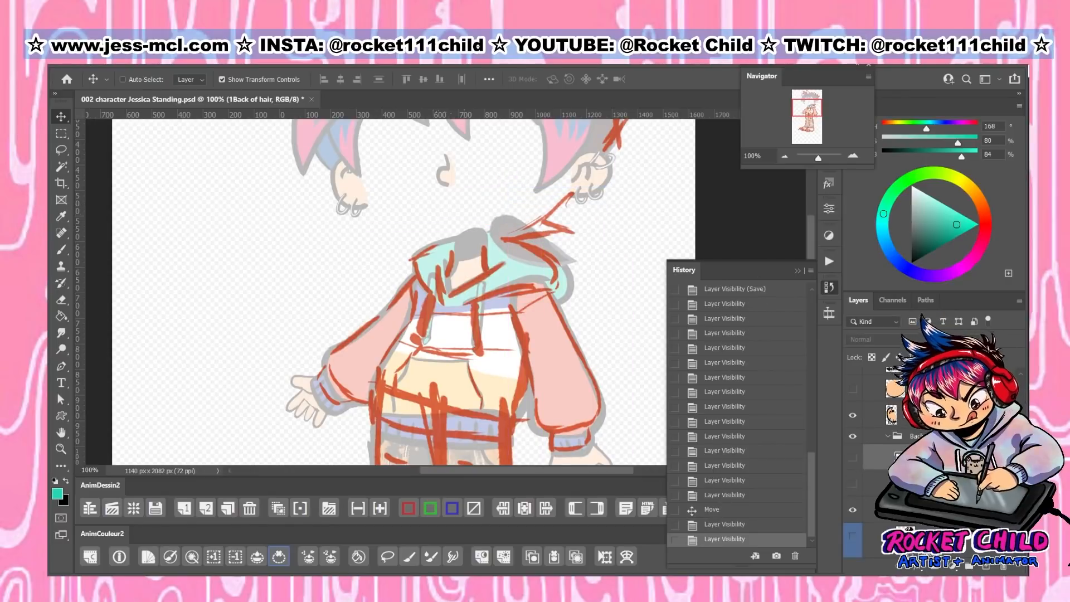
{"action": "left_click", "coordinate": [920, 512]}
{"action": "left_click_drag", "start_coordinate": [582, 271], "coordinate": [582, 245]}
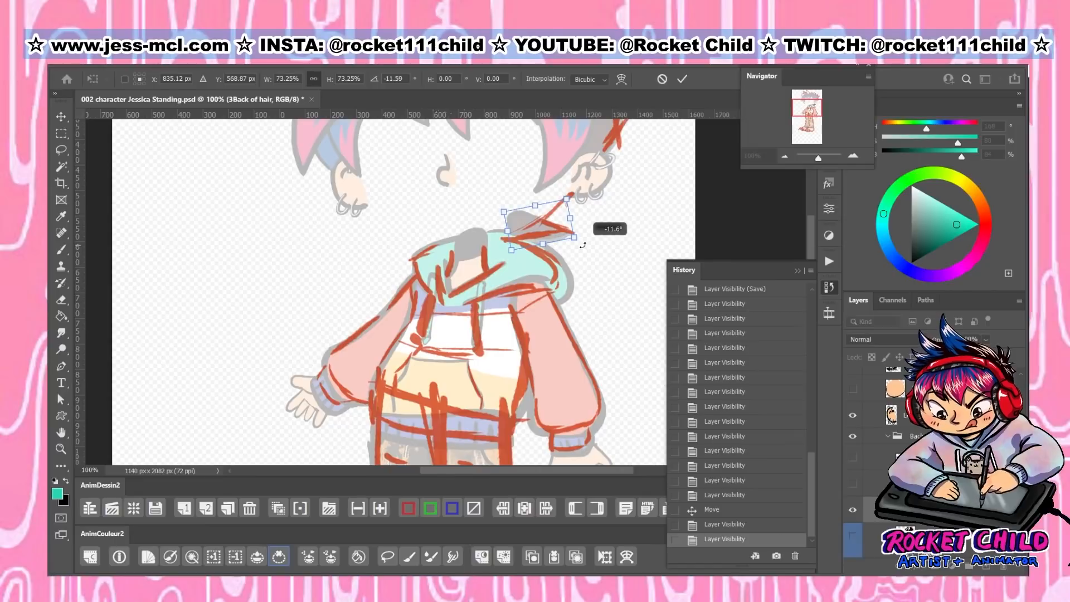
{"action": "left_click", "coordinate": [682, 79]}
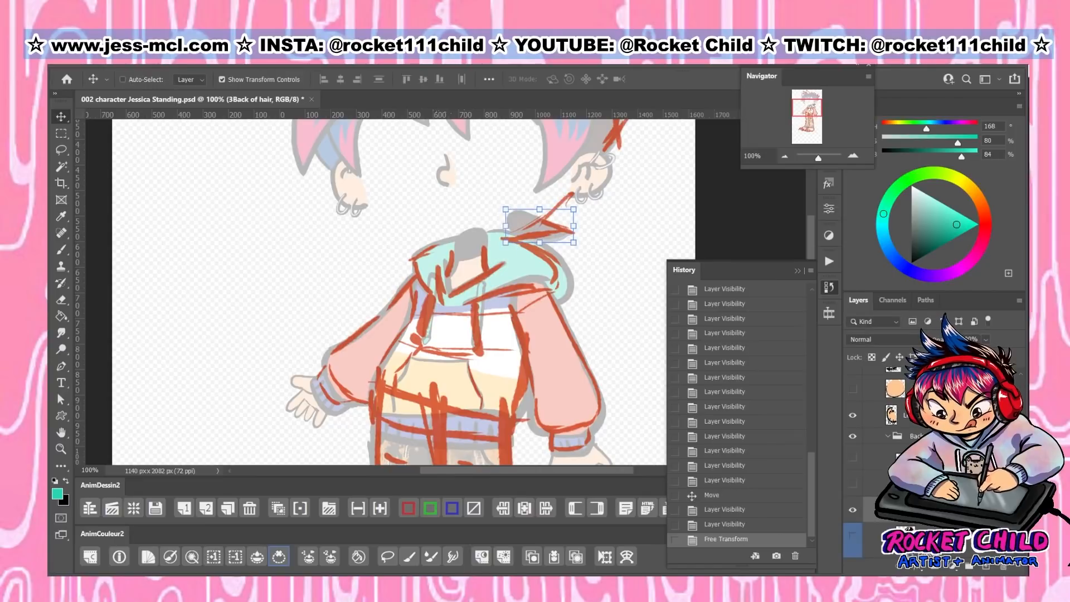
Show the 1Back of hair strand and fit it to the sketch in two transforms, about 53% at 18° and 81.75% at -9.82°
{"action": "left_click", "coordinate": [873, 483]}
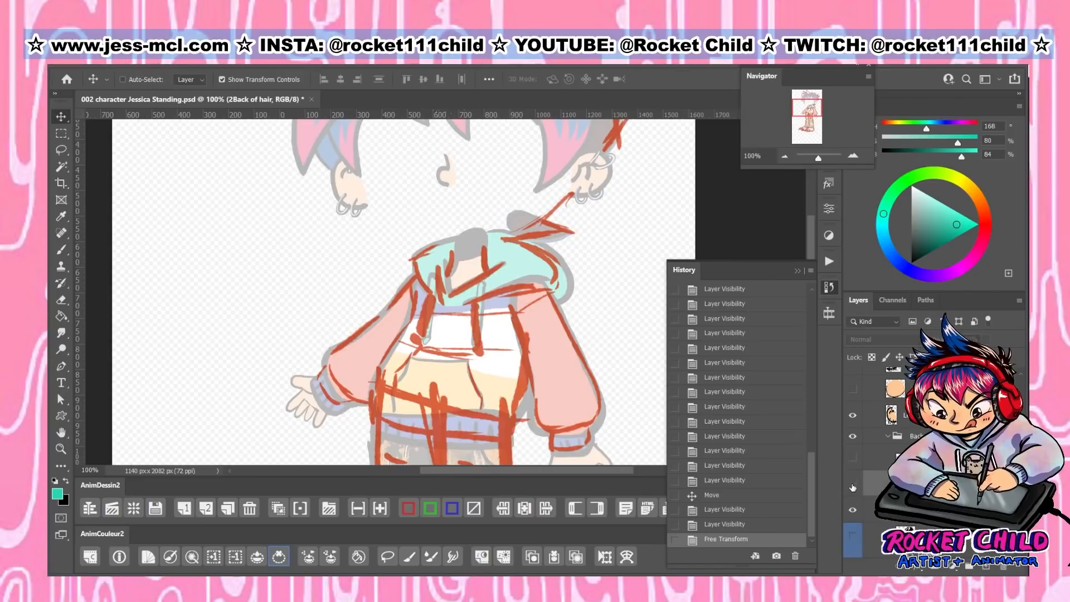
{"action": "left_click", "coordinate": [853, 488]}
{"action": "left_click", "coordinate": [853, 489]}
{"action": "left_click", "coordinate": [855, 458]}
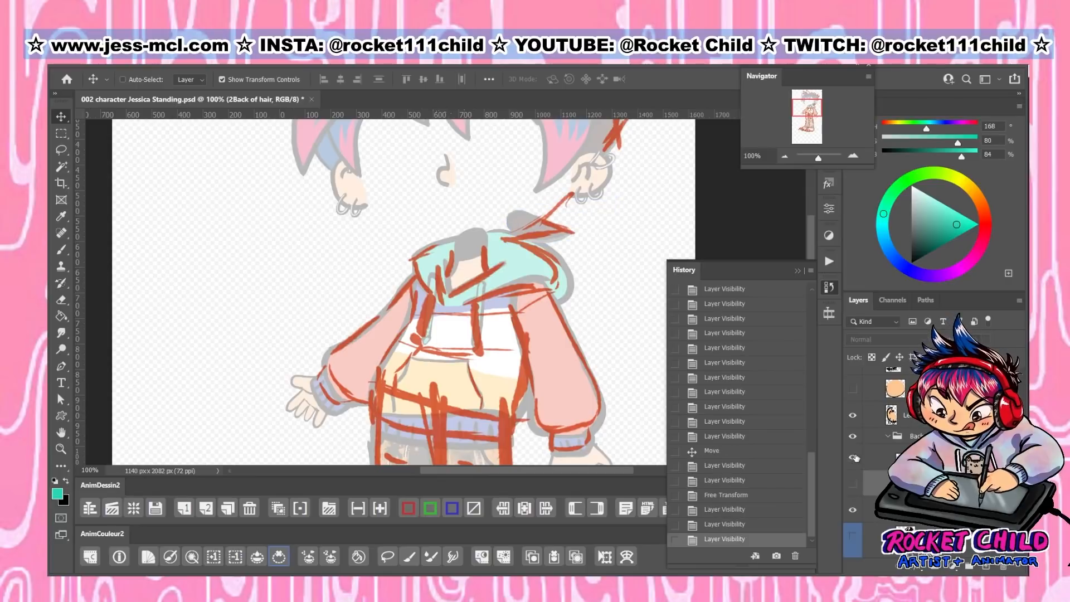
{"action": "left_click", "coordinate": [876, 457]}
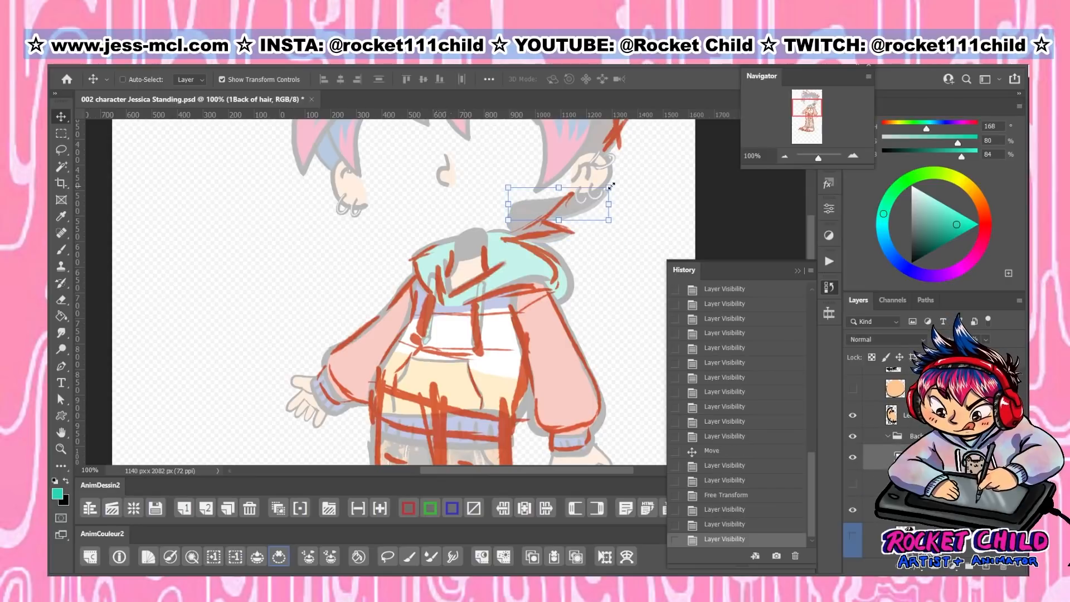
{"action": "left_click_drag", "start_coordinate": [611, 186], "coordinate": [588, 256]}
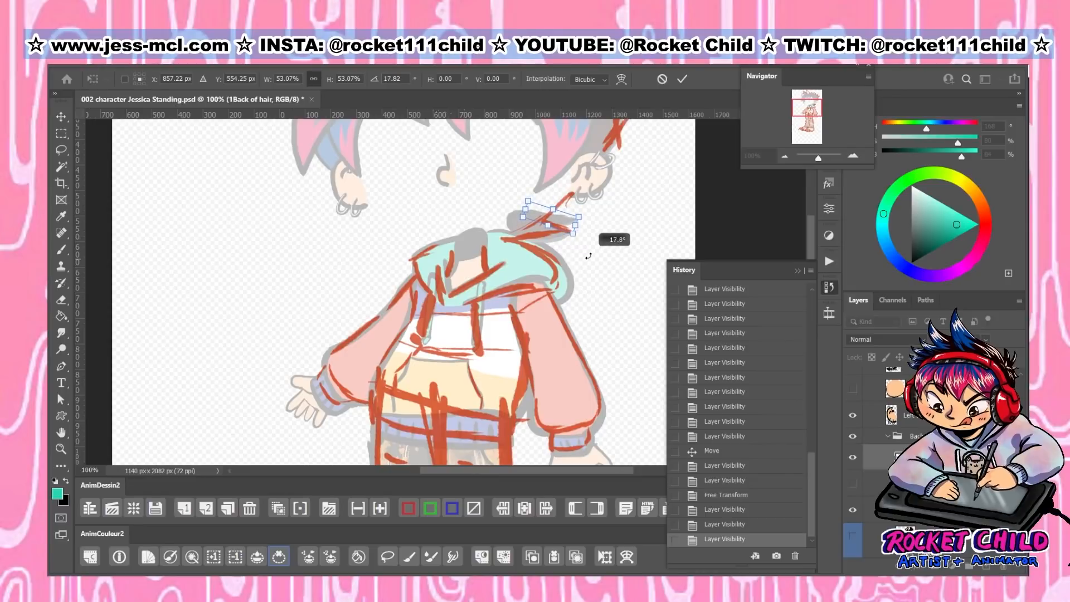
{"action": "mouse_move", "coordinate": [557, 219]}
{"action": "left_mouse_down"}
{"action": "mouse_move", "coordinate": [532, 234]}
{"action": "mouse_move", "coordinate": [562, 239]}
{"action": "mouse_move", "coordinate": [539, 224]}
{"action": "mouse_move", "coordinate": [565, 213]}
{"action": "mouse_move", "coordinate": [577, 227]}
{"action": "mouse_move", "coordinate": [560, 219]}
{"action": "left_mouse_up"}
{"action": "key", "text": "Return"}
{"action": "left_click", "coordinate": [914, 457]}
{"action": "left_click", "coordinate": [682, 79]}
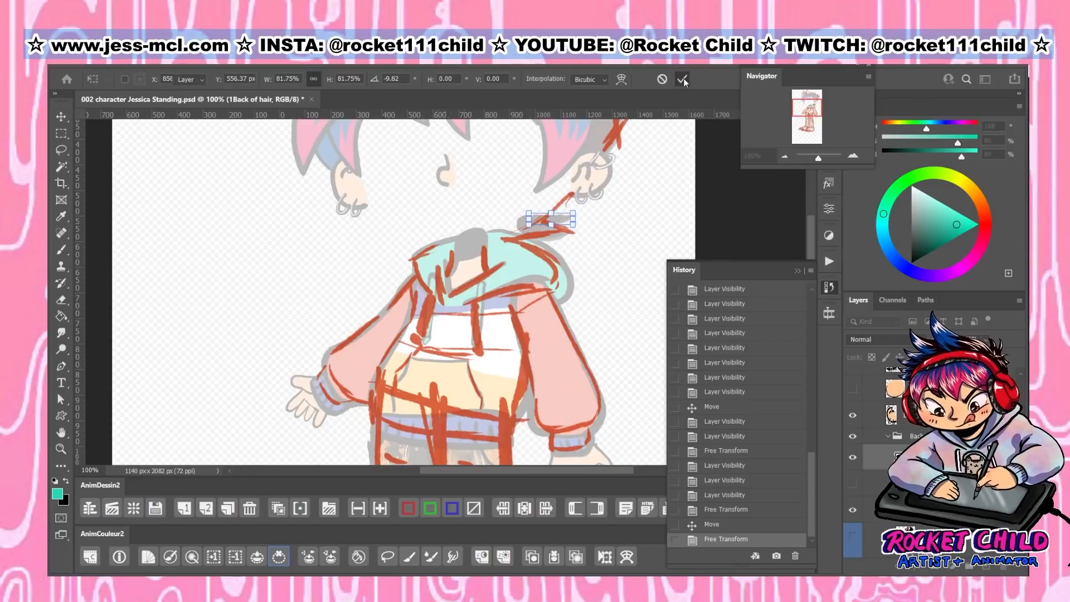
Show the face fill again and hide the Layer 16 sketch and the Layer 15 overlay to reveal the full-colour character
{"action": "left_click", "coordinate": [853, 389]}
{"action": "scroll", "coordinate": [869, 424], "scroll_direction": "up", "scroll_amount": 2}
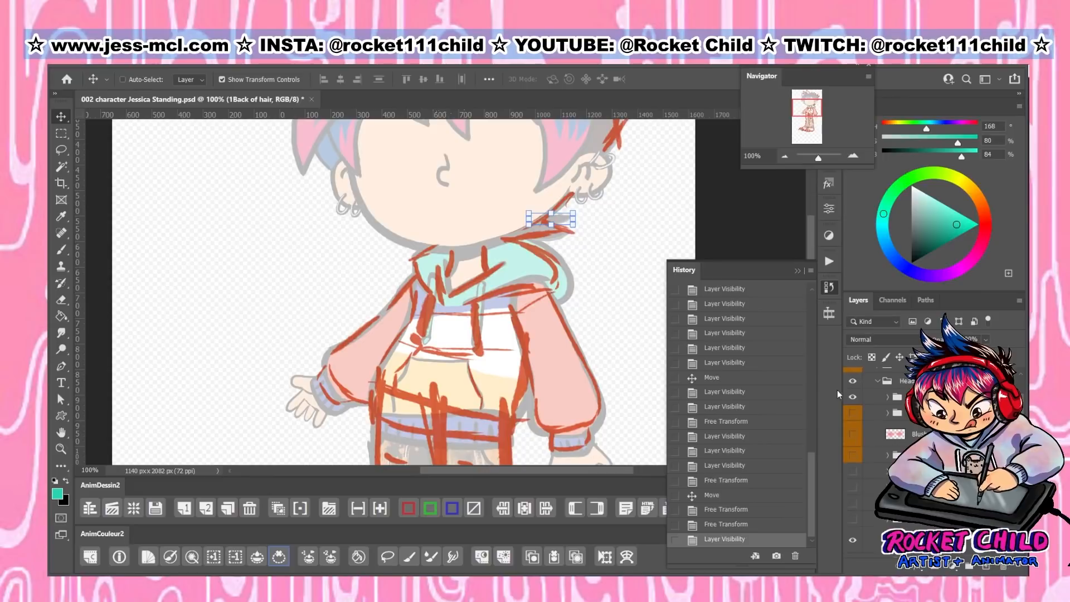
{"action": "scroll", "coordinate": [872, 414], "scroll_direction": "up", "scroll_amount": 2}
{"action": "left_click", "coordinate": [854, 379]}
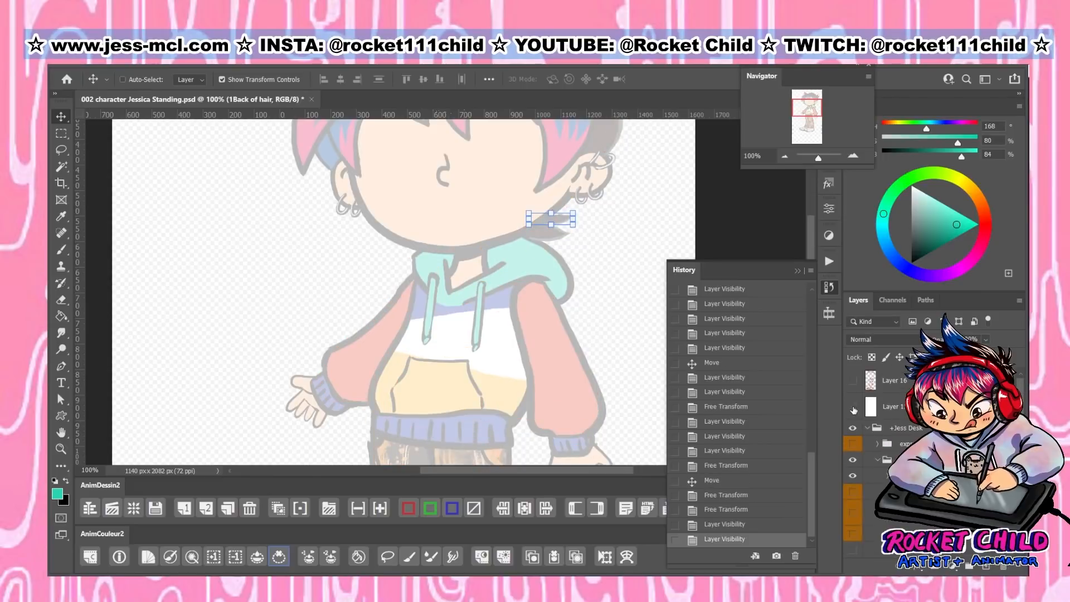
{"action": "left_click", "coordinate": [854, 409]}
{"action": "left_click", "coordinate": [785, 157]}
{"action": "left_click", "coordinate": [784, 156]}
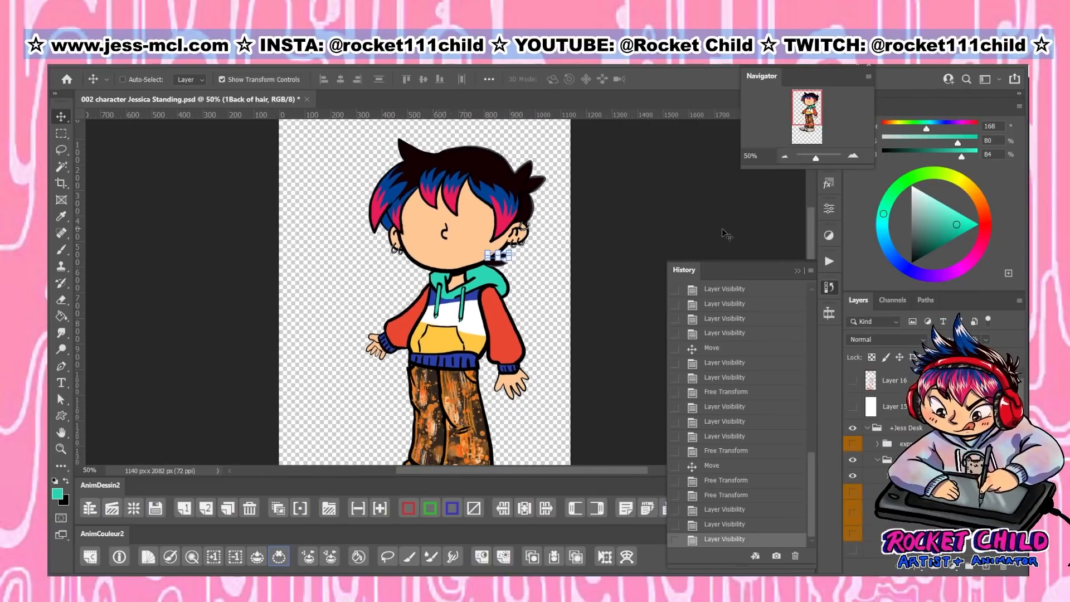
Rotate the 1Back of hair strand about -6.7° so its tip angles upward behind the jaw
{"action": "left_click", "coordinate": [894, 407]}
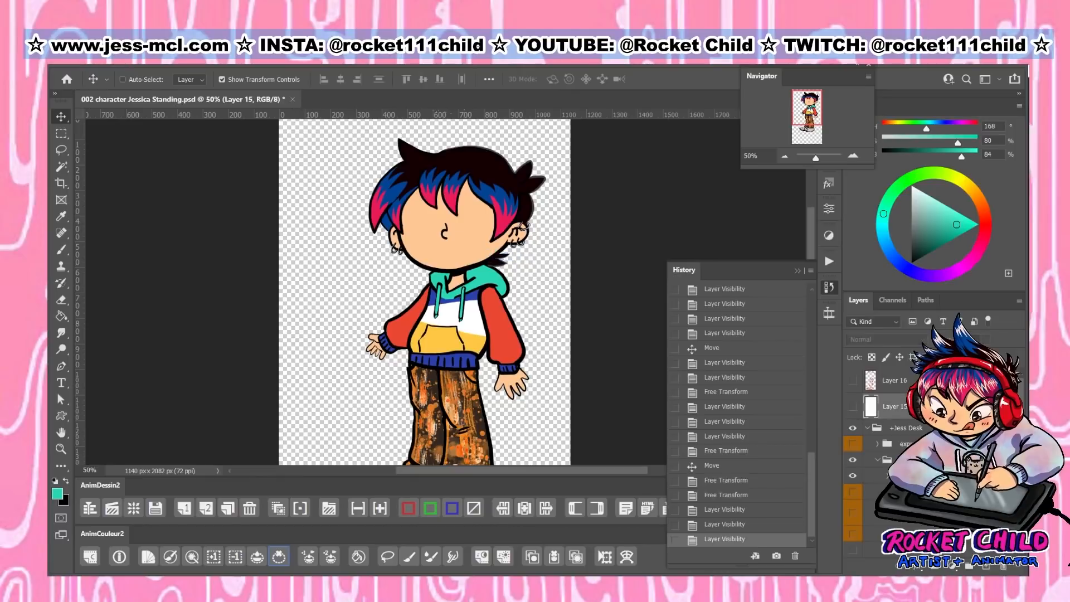
{"action": "scroll", "coordinate": [892, 457], "scroll_direction": "down", "scroll_amount": 8}
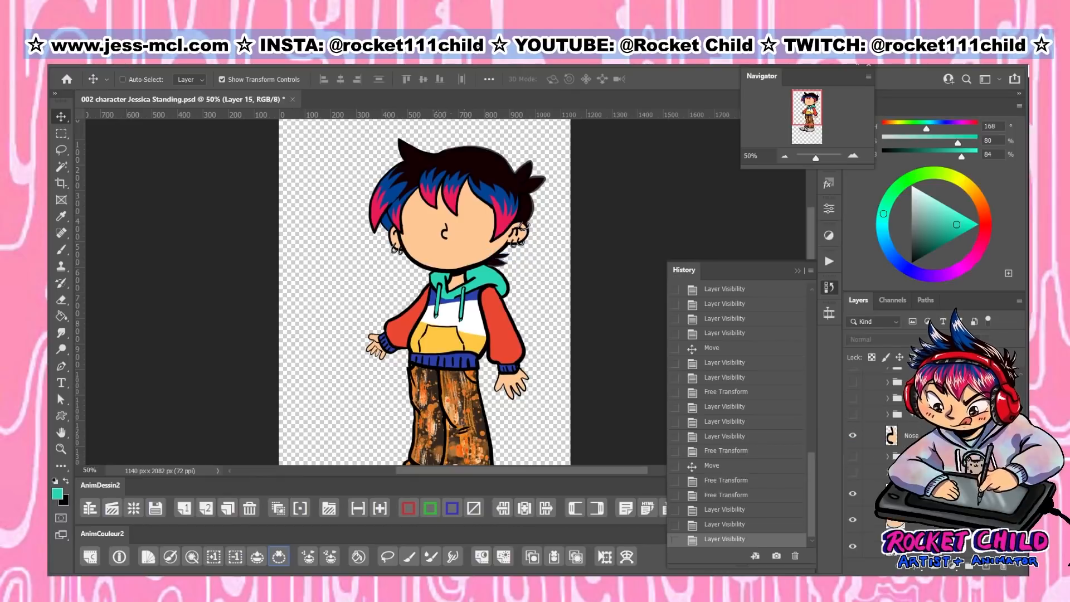
{"action": "scroll", "coordinate": [925, 446], "scroll_direction": "down", "scroll_amount": 1}
{"action": "left_click", "coordinate": [930, 431]}
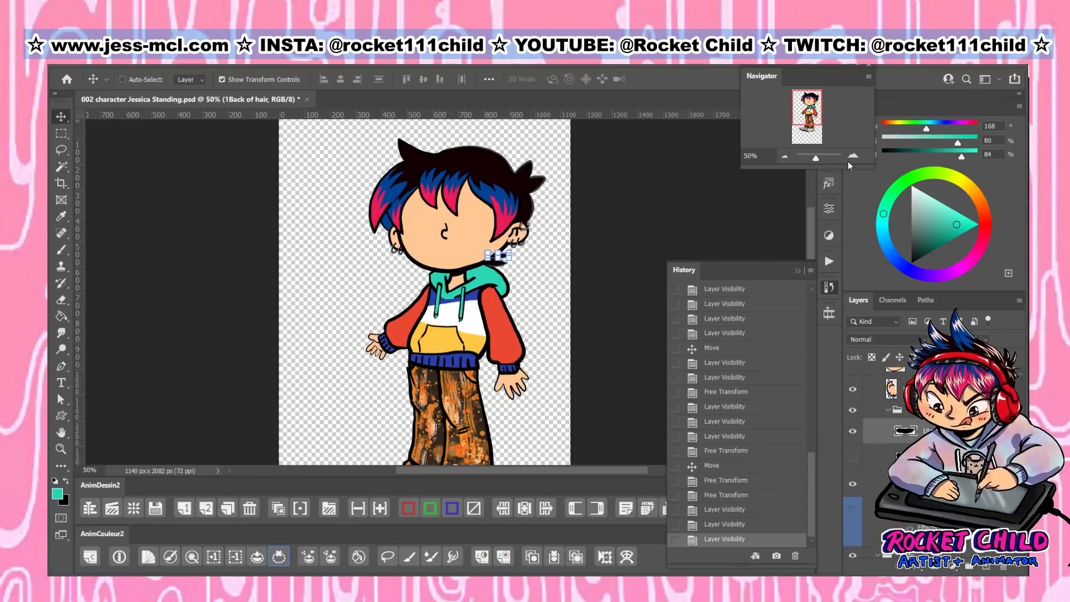
{"action": "left_click", "coordinate": [852, 158]}
{"action": "left_click_drag", "start_coordinate": [586, 234], "coordinate": [588, 231]}
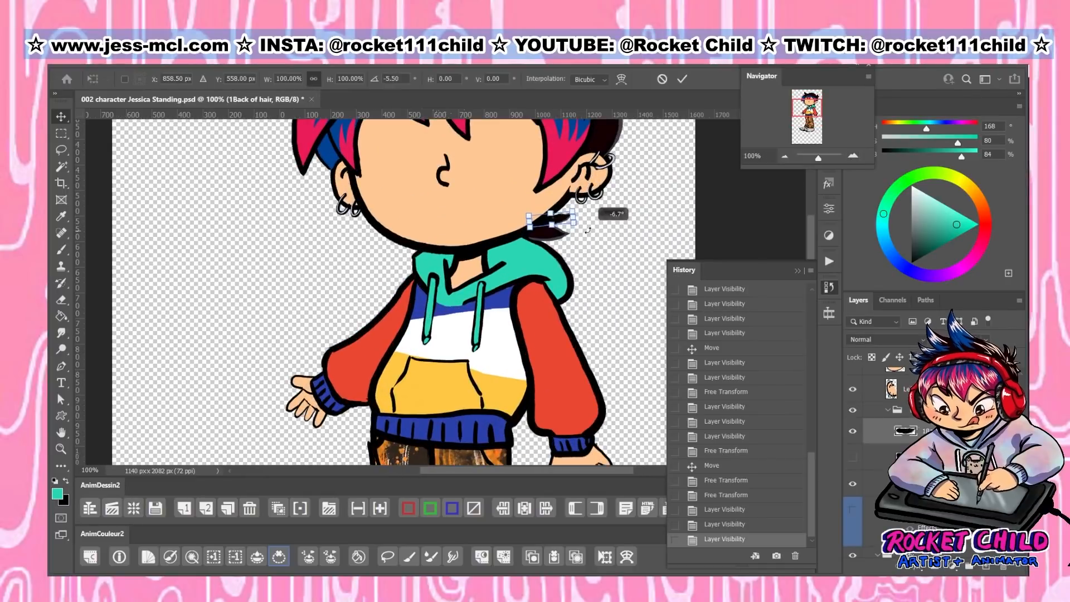
{"action": "left_click", "coordinate": [682, 79]}
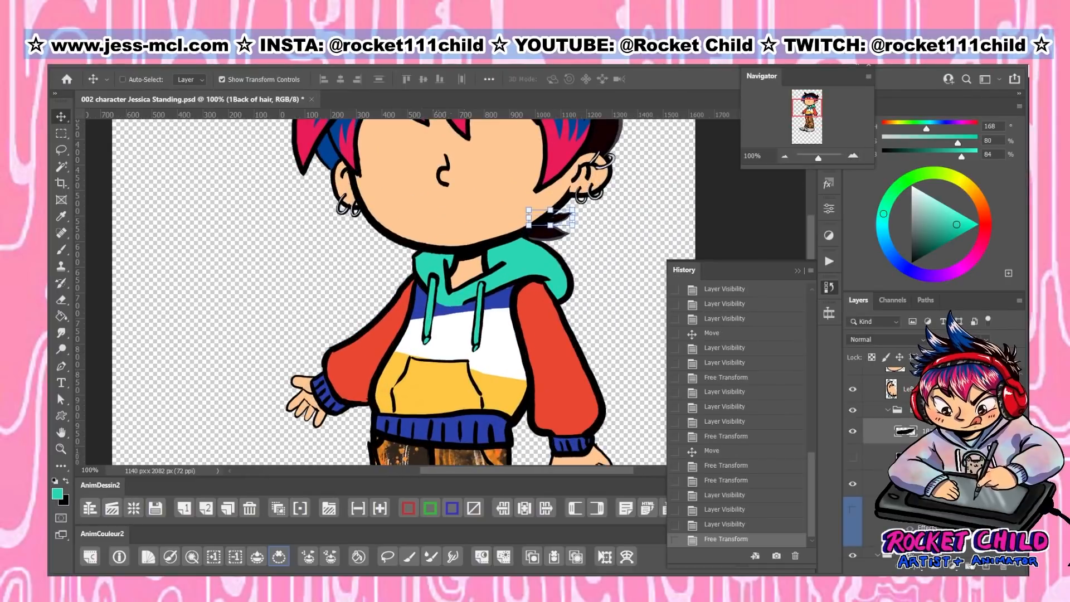
Refit the 3Back of hair strand with Free Transform and nudge 1Back of hair so both sit close behind the jaw
{"action": "left_click", "coordinate": [930, 457]}
{"action": "left_click", "coordinate": [929, 483]}
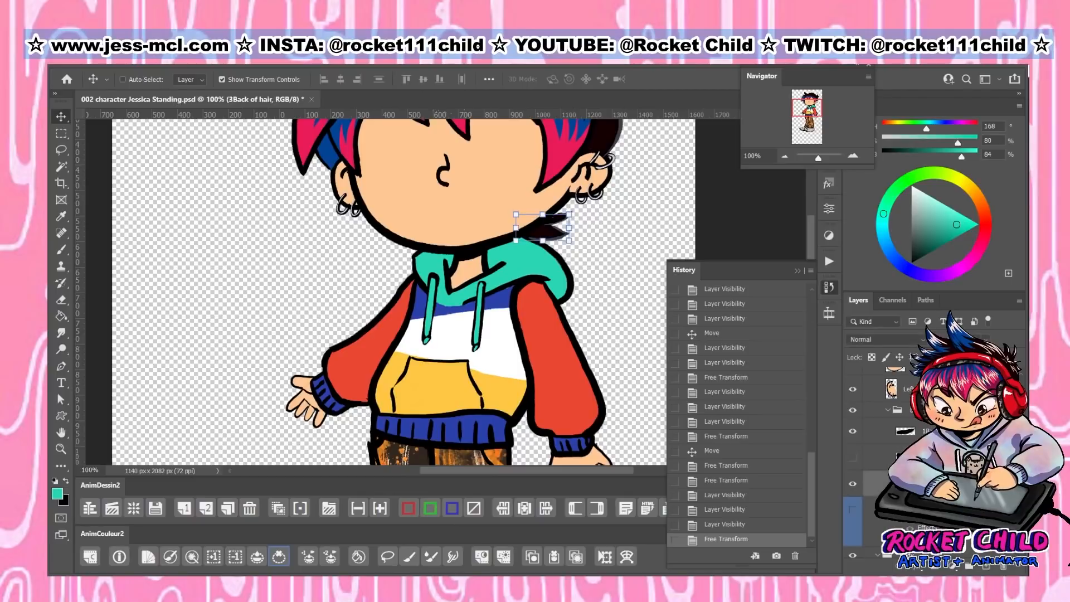
{"action": "left_click_drag", "start_coordinate": [581, 251], "coordinate": [557, 220]}
{"action": "key", "text": "Return"}
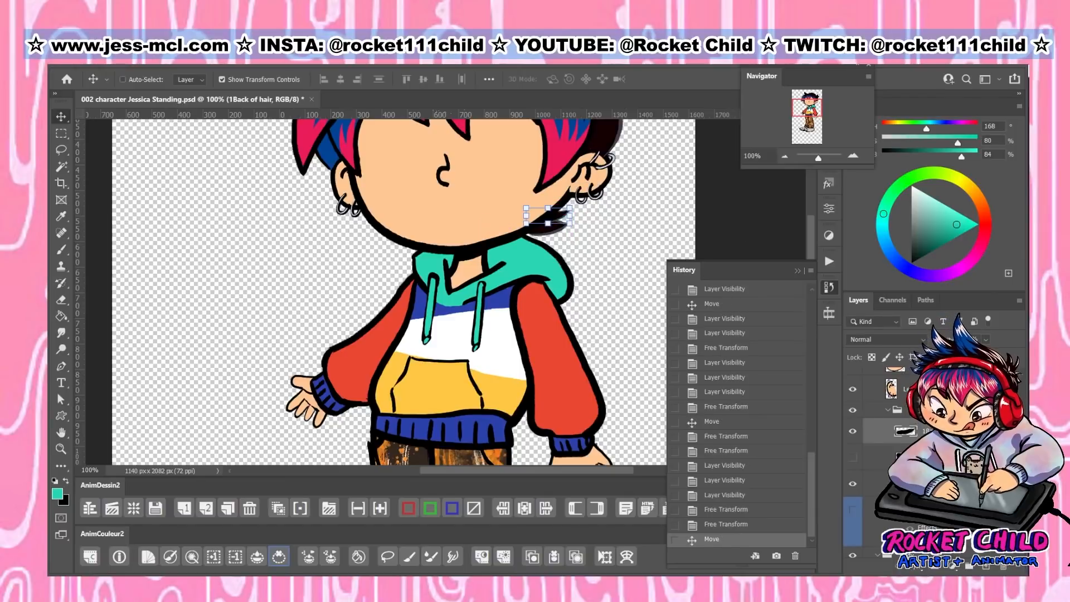
Send the hidden 2Back of hair layer below 3Back of hair, then delete it together with the leftover hidden layer beneath it
{"action": "key", "text": "ctrl+bracketleft"}
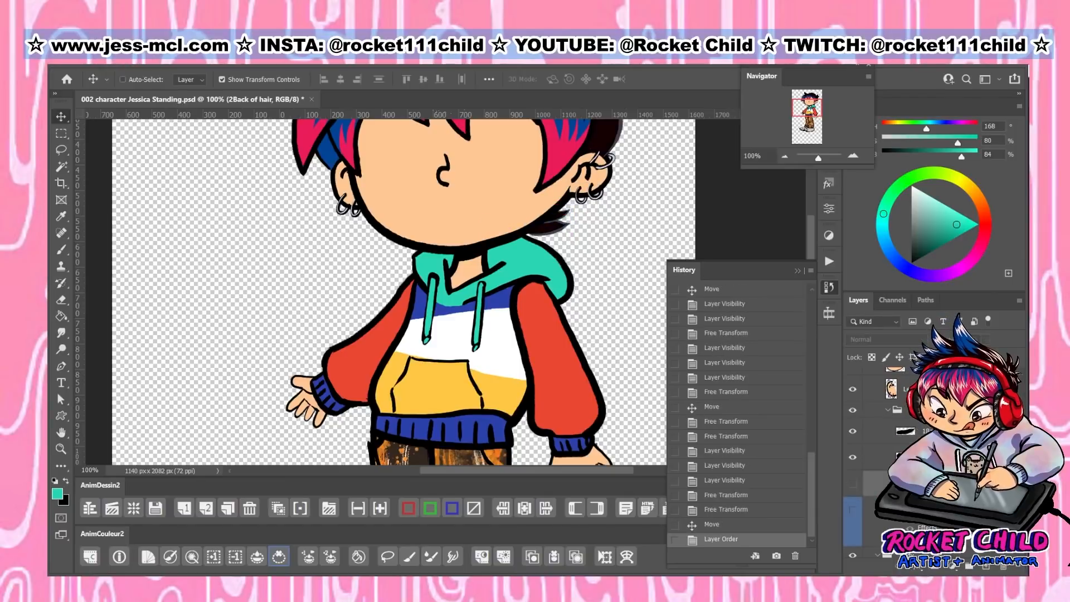
{"action": "left_click", "coordinate": [784, 156]}
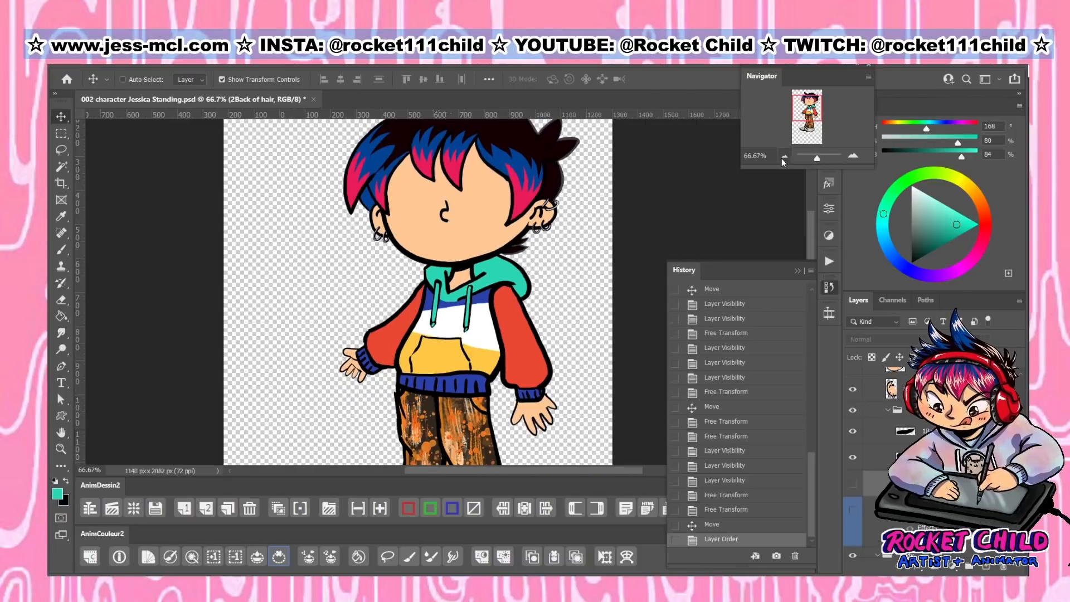
{"action": "left_click", "coordinate": [784, 157]}
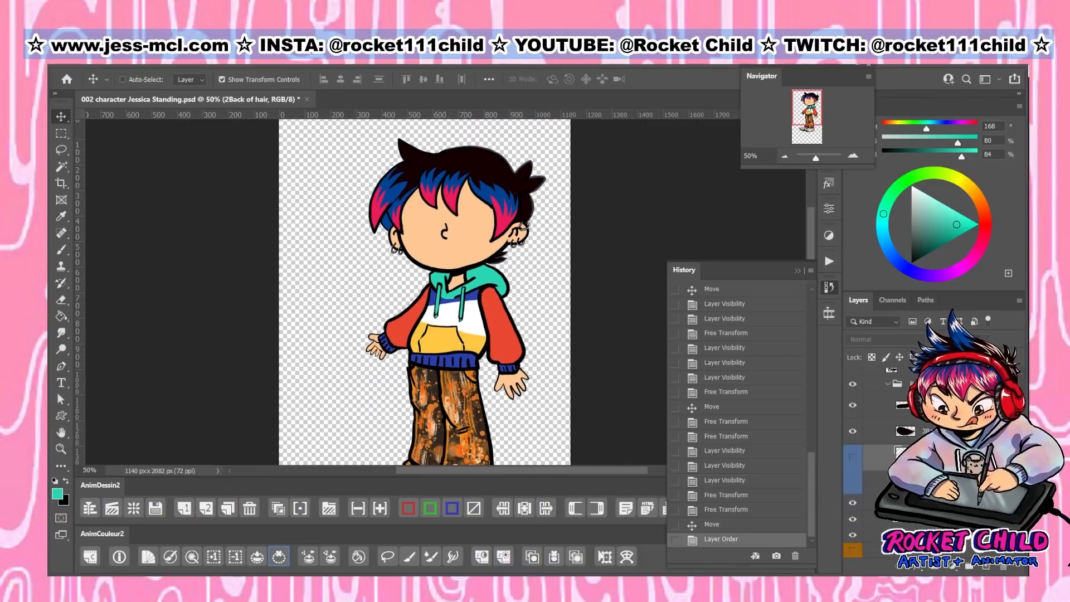
{"action": "key", "text": "Delete"}
{"action": "key", "text": "Delete"}
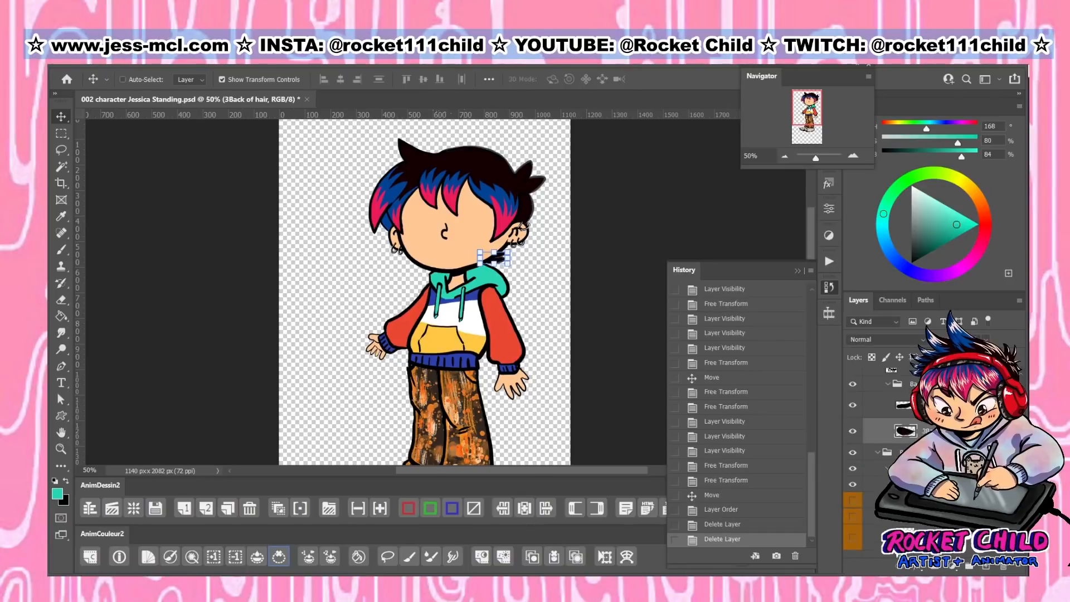
Restore the deleted 4Back of Hair layer, toggle its visibility to check it, and delete it again
{"action": "left_click", "coordinate": [713, 528]}
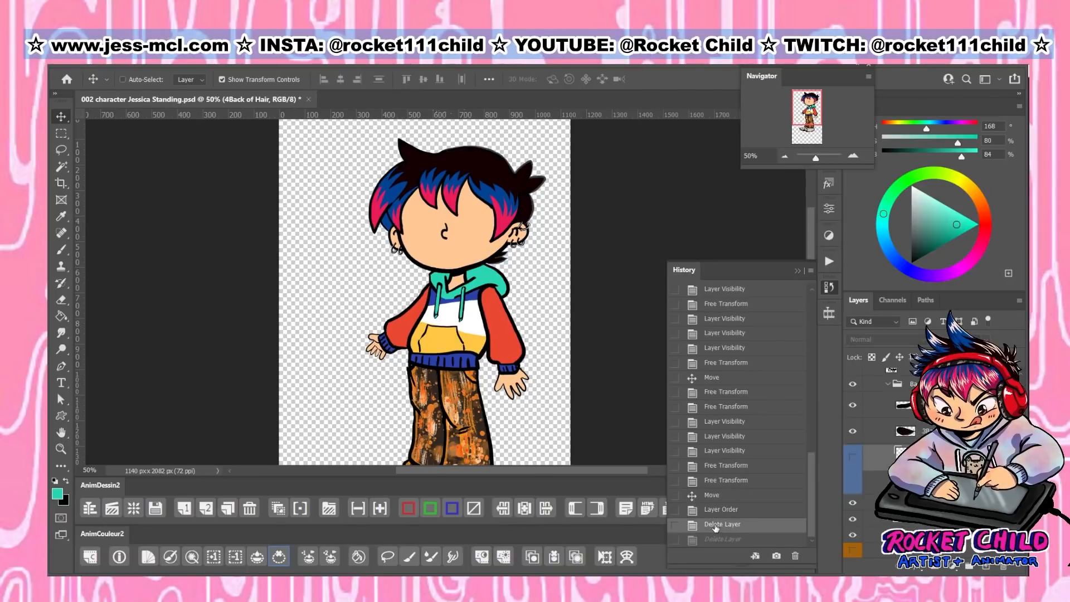
{"action": "left_click", "coordinate": [851, 459]}
{"action": "left_click", "coordinate": [852, 459]}
{"action": "key", "text": "Delete"}
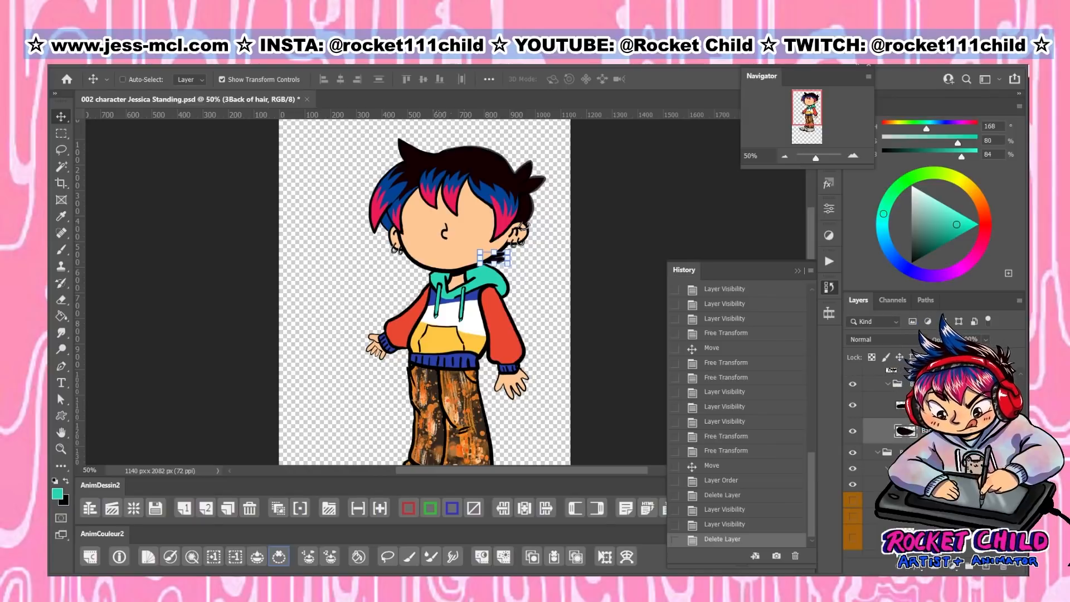
Rename the remaining 3Back of hair layer as 2Back of hair and save the document, leaving nothing selected on the canvas
{"action": "key", "text": "Return"}
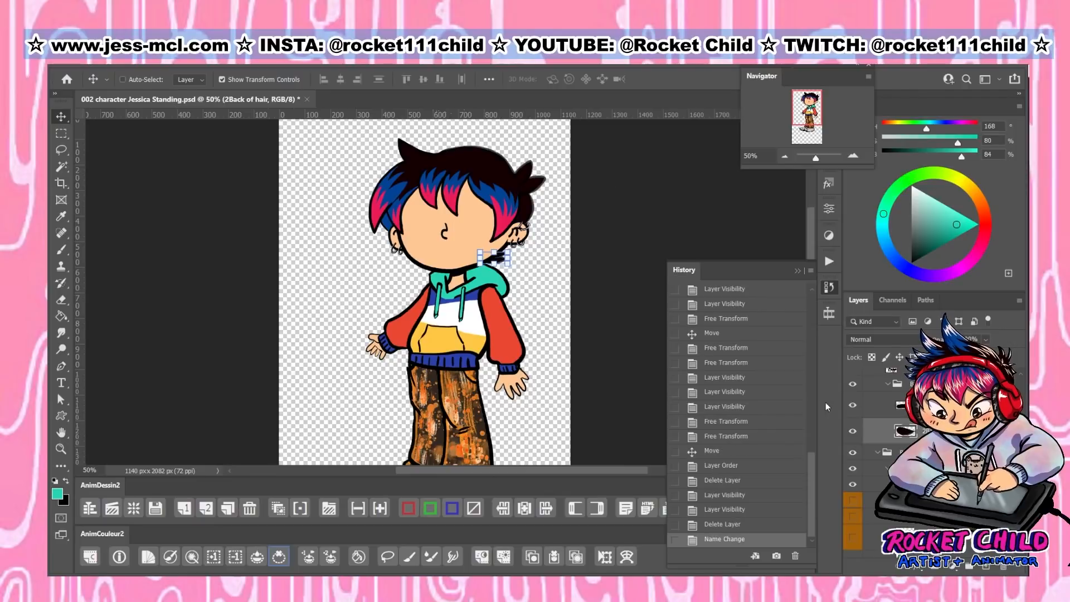
{"action": "key", "text": "ctrl+s"}
{"action": "key", "text": "ctrl+a"}
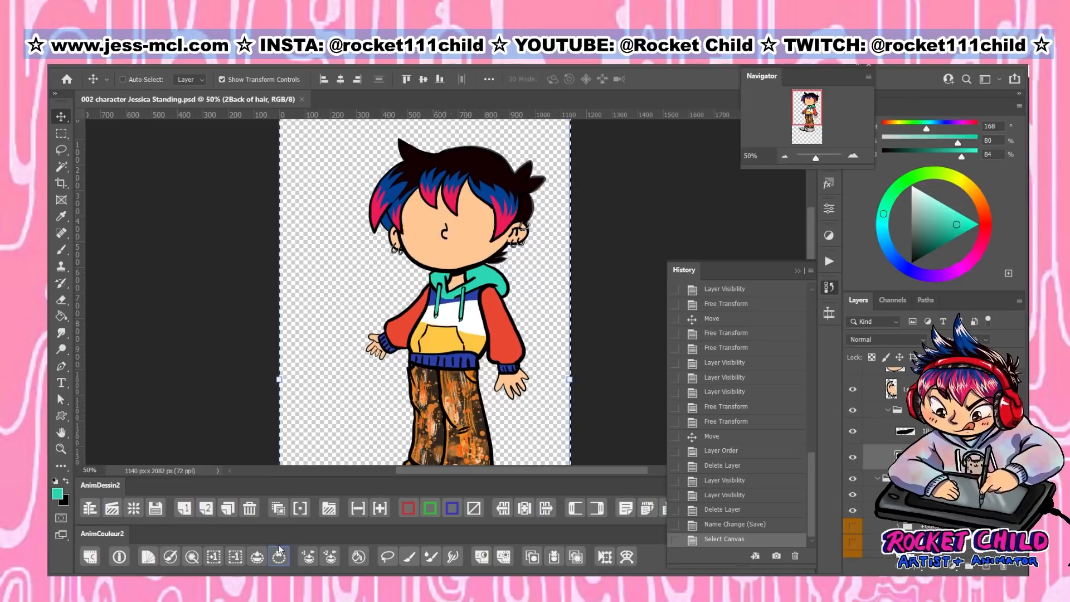
{"action": "key", "text": "ctrl+d"}
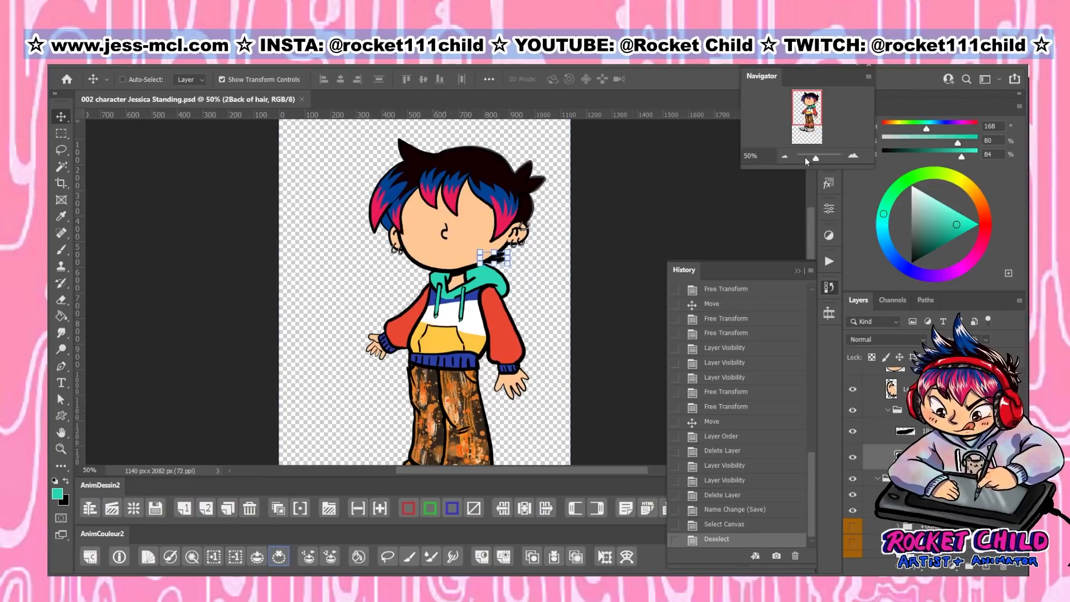
Compare the character with the red sketch by showing Layer 15 and Layer 16, then hide both again
{"action": "left_click", "coordinate": [890, 412]}
{"action": "scroll", "coordinate": [883, 443], "scroll_direction": "up", "scroll_amount": 3}
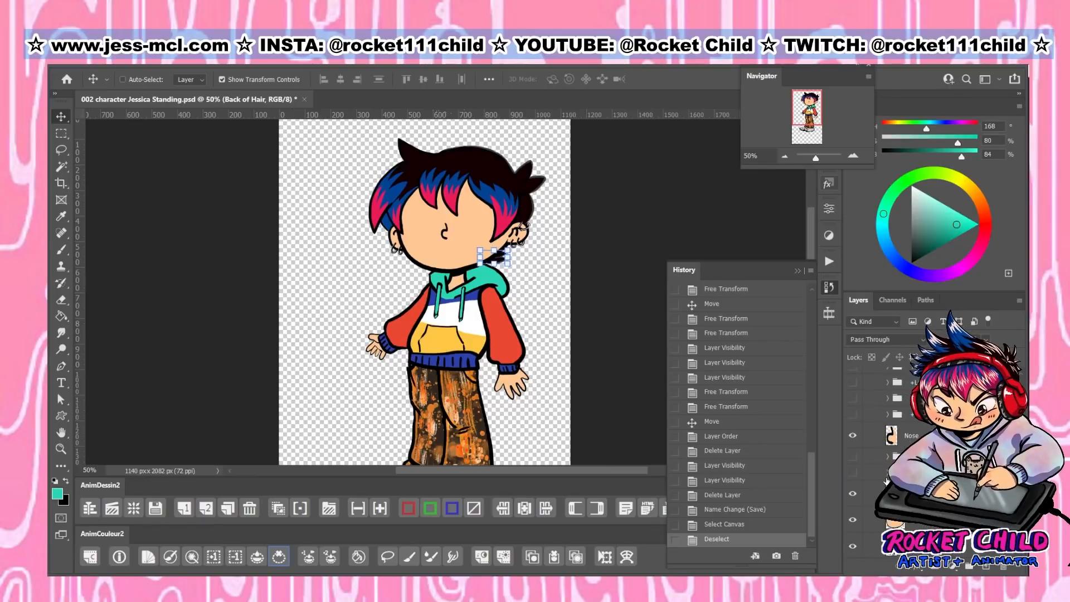
{"action": "scroll", "coordinate": [884, 443], "scroll_direction": "up", "scroll_amount": 3}
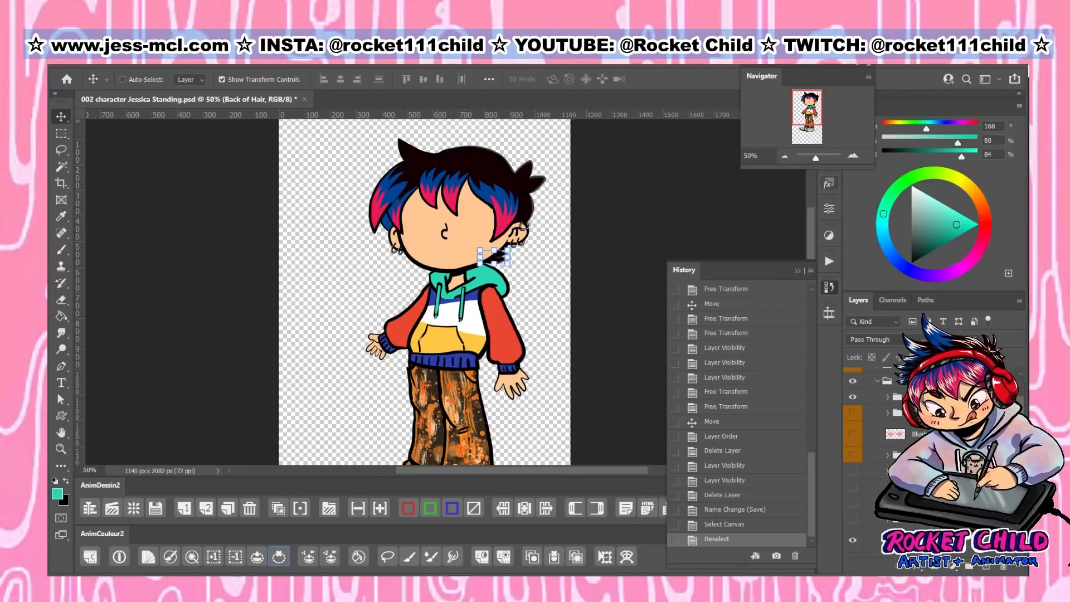
{"action": "scroll", "coordinate": [860, 415], "scroll_direction": "up", "scroll_amount": 3}
{"action": "left_click", "coordinate": [854, 409]}
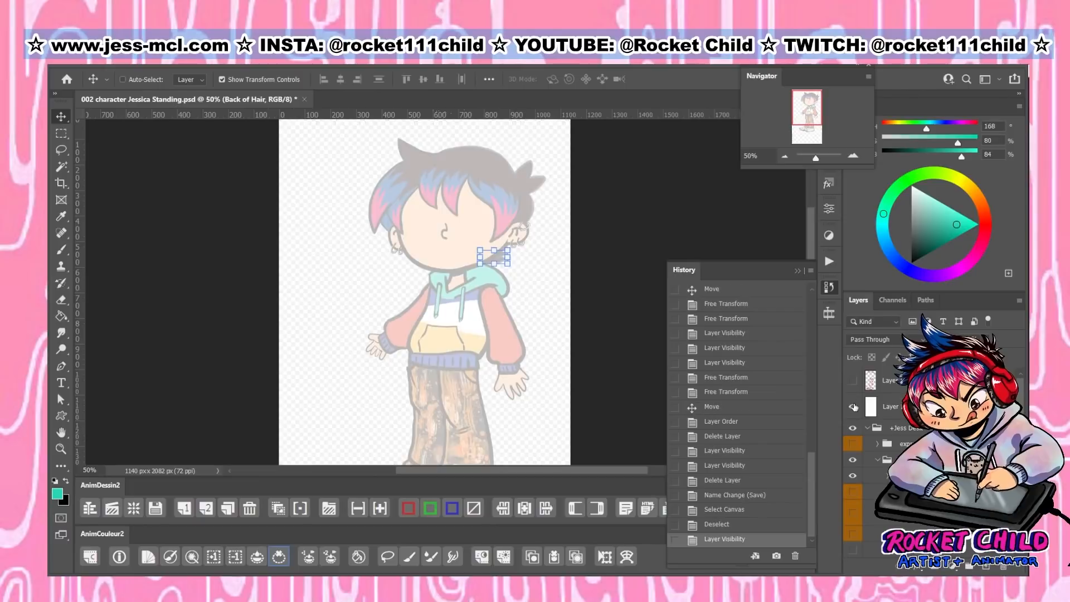
{"action": "left_click", "coordinate": [853, 382]}
{"action": "left_click", "coordinate": [891, 382]}
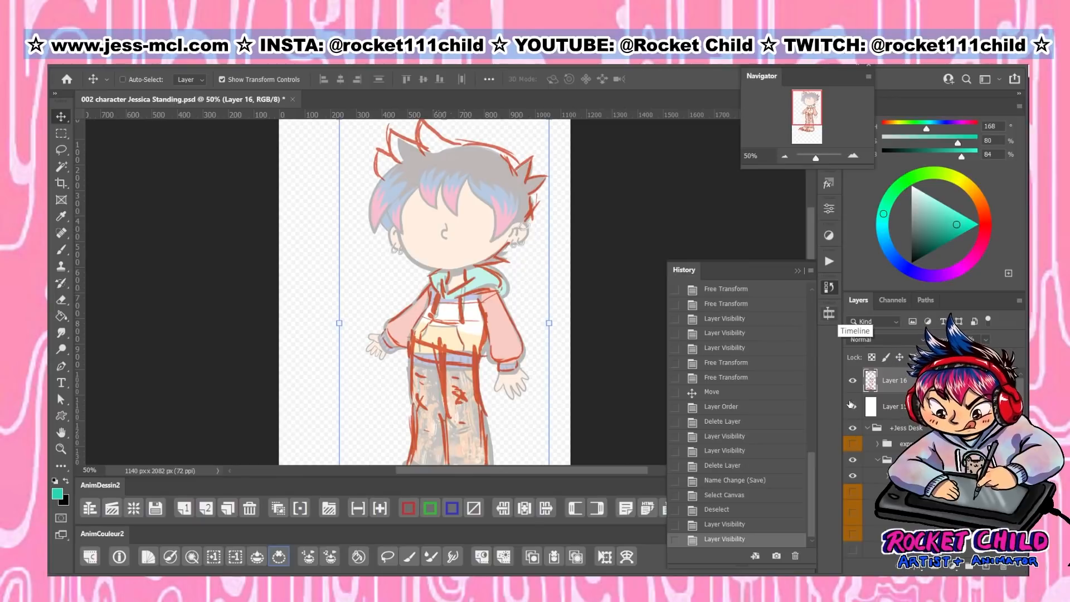
{"action": "left_click", "coordinate": [853, 381]}
{"action": "left_click", "coordinate": [853, 407]}
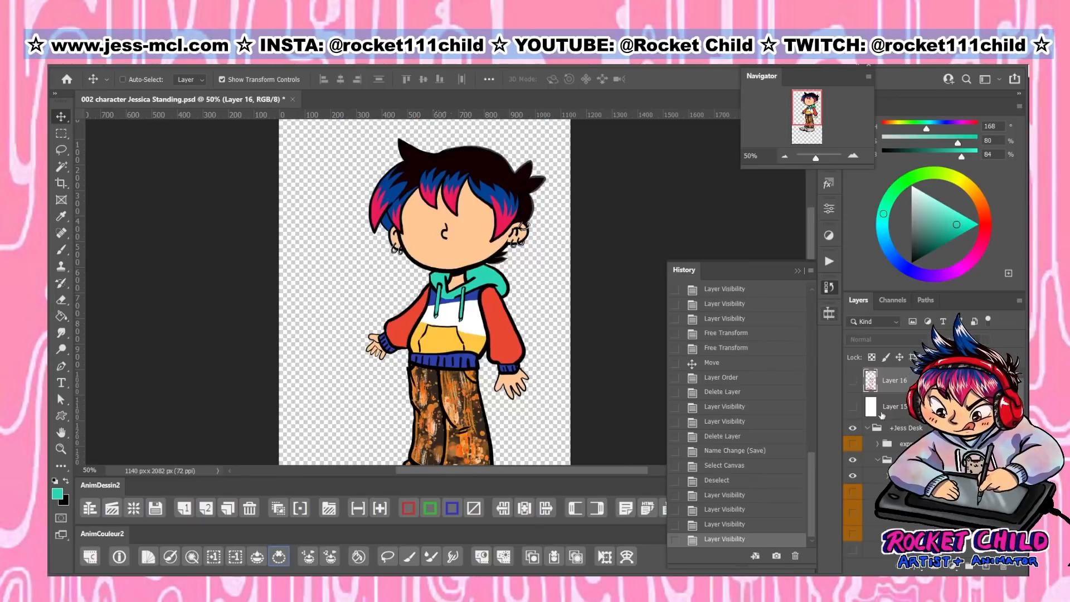
Examine the layers in the Hair group by toggling their visibility to identify which strand each one holds
{"action": "left_click", "coordinate": [888, 475]}
{"action": "scroll", "coordinate": [888, 475], "scroll_direction": "down", "scroll_amount": 1}
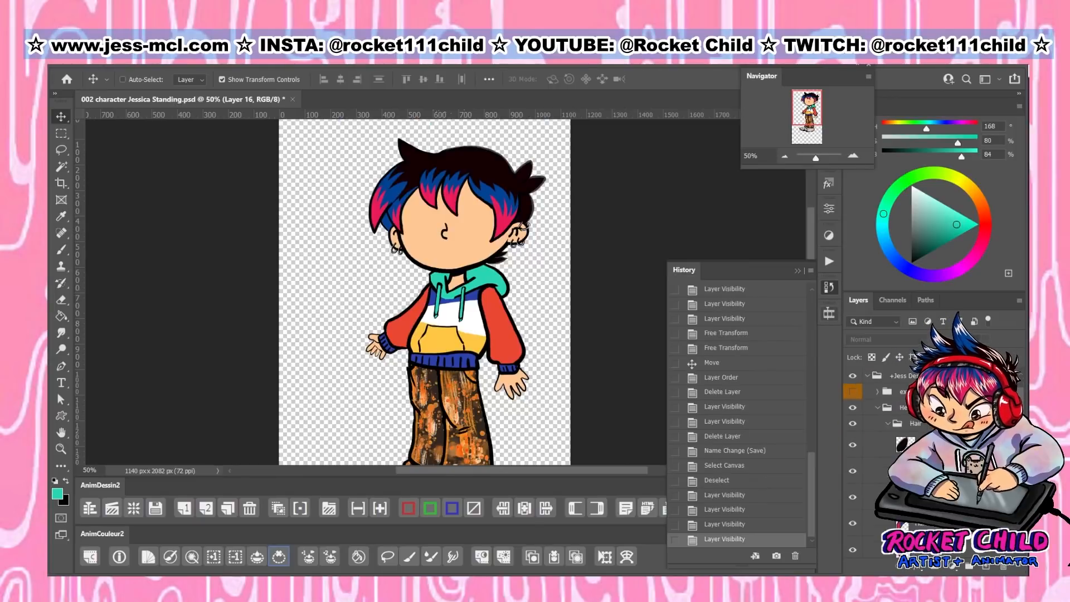
{"action": "left_click", "coordinate": [853, 447]}
{"action": "left_click", "coordinate": [853, 447]}
{"action": "left_click", "coordinate": [852, 471]}
{"action": "left_click", "coordinate": [853, 471]}
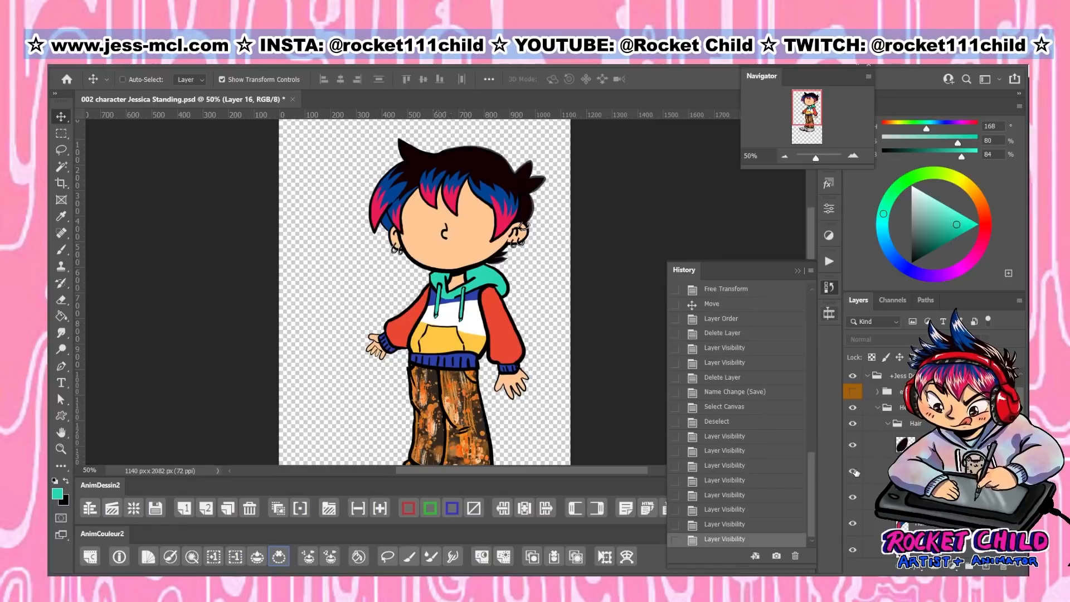
{"action": "left_click", "coordinate": [854, 497]}
{"action": "left_click", "coordinate": [853, 497]}
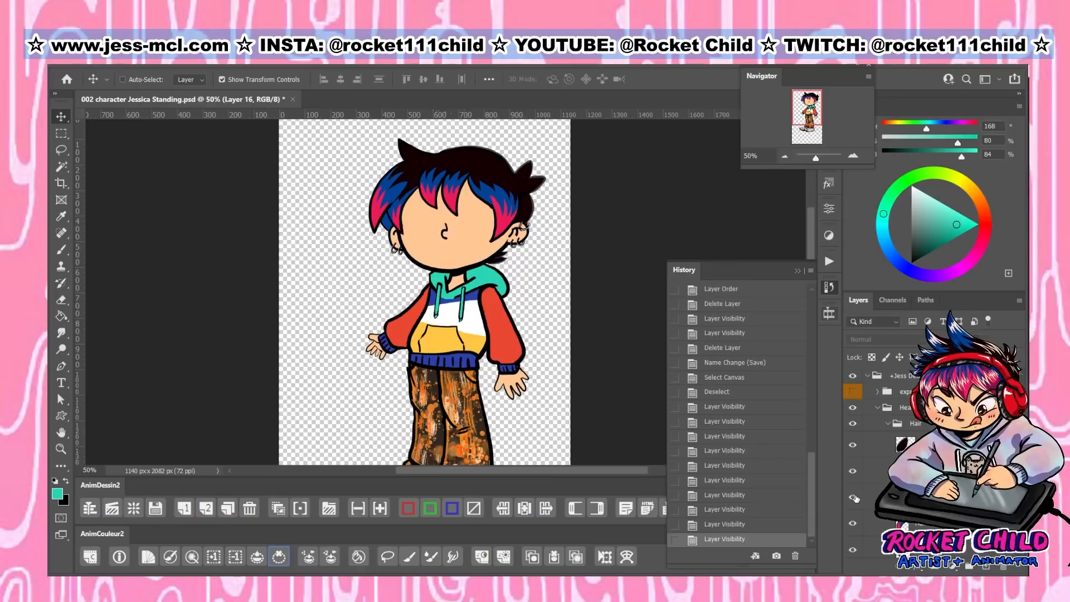
{"action": "scroll", "coordinate": [858, 485], "scroll_direction": "down", "scroll_amount": 3}
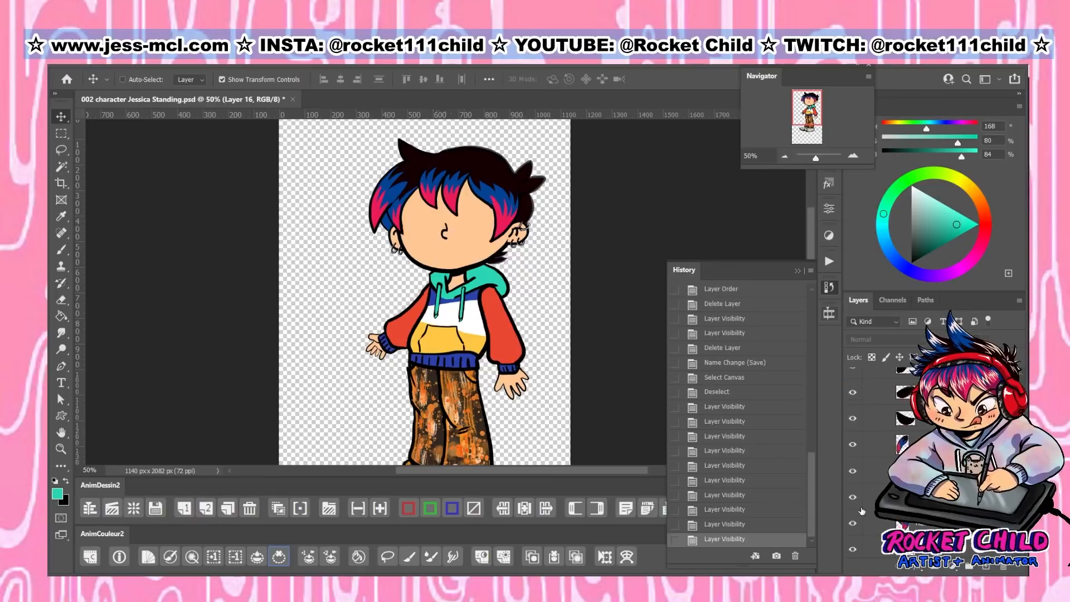
{"action": "left_click", "coordinate": [851, 421]}
{"action": "left_click", "coordinate": [851, 420]}
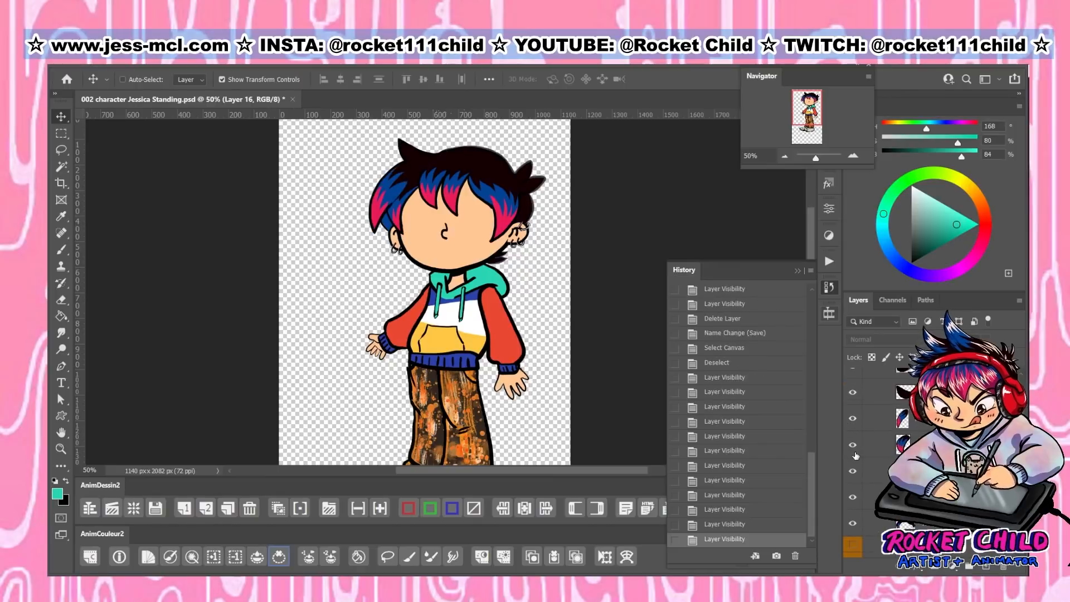
{"action": "left_click", "coordinate": [852, 470]}
{"action": "left_click", "coordinate": [853, 470]}
{"action": "left_click", "coordinate": [853, 471]}
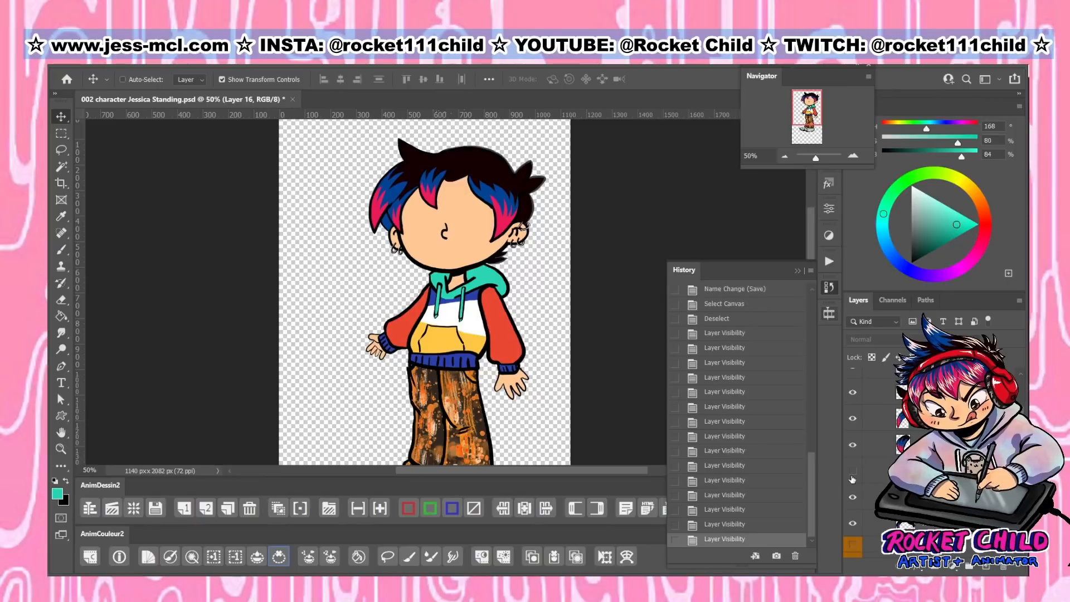
{"action": "left_click", "coordinate": [853, 471]}
{"action": "left_click", "coordinate": [853, 498]}
{"action": "left_click", "coordinate": [853, 497]}
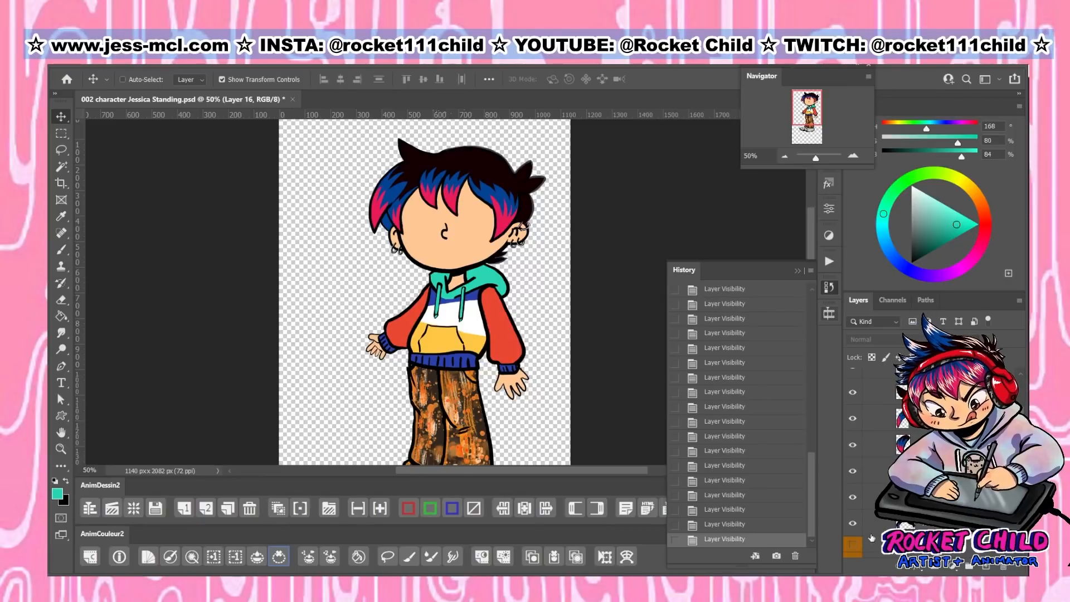
{"action": "left_click", "coordinate": [850, 524]}
{"action": "left_click", "coordinate": [851, 524]}
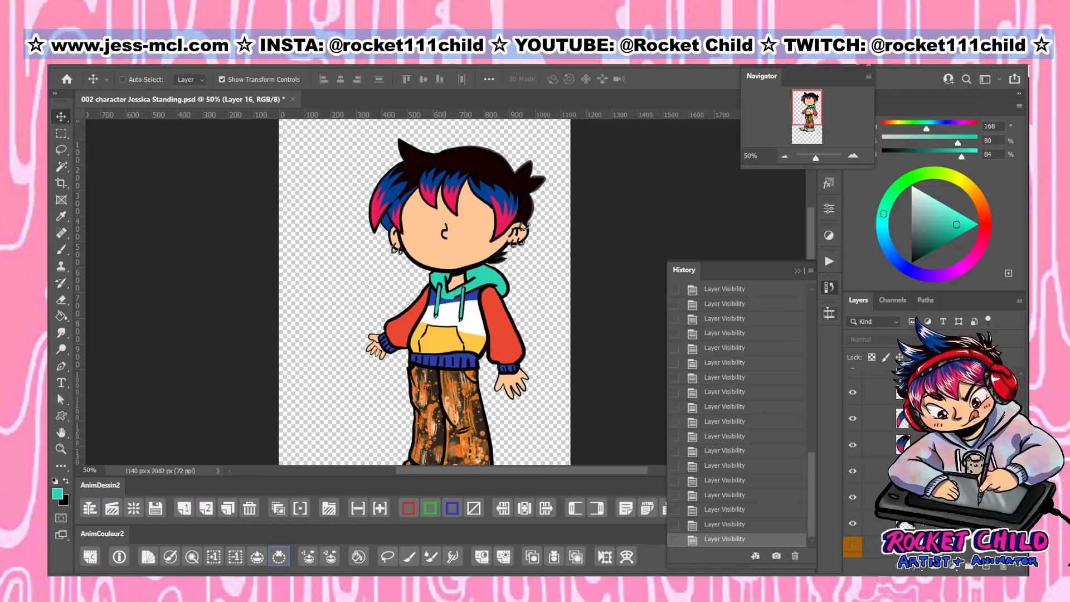
Show the Layer 16 sketch and the Layer 15 overlay as a guide for the top hair
{"action": "scroll", "coordinate": [889, 458], "scroll_direction": "up", "scroll_amount": 3}
{"action": "left_click", "coordinate": [852, 380]}
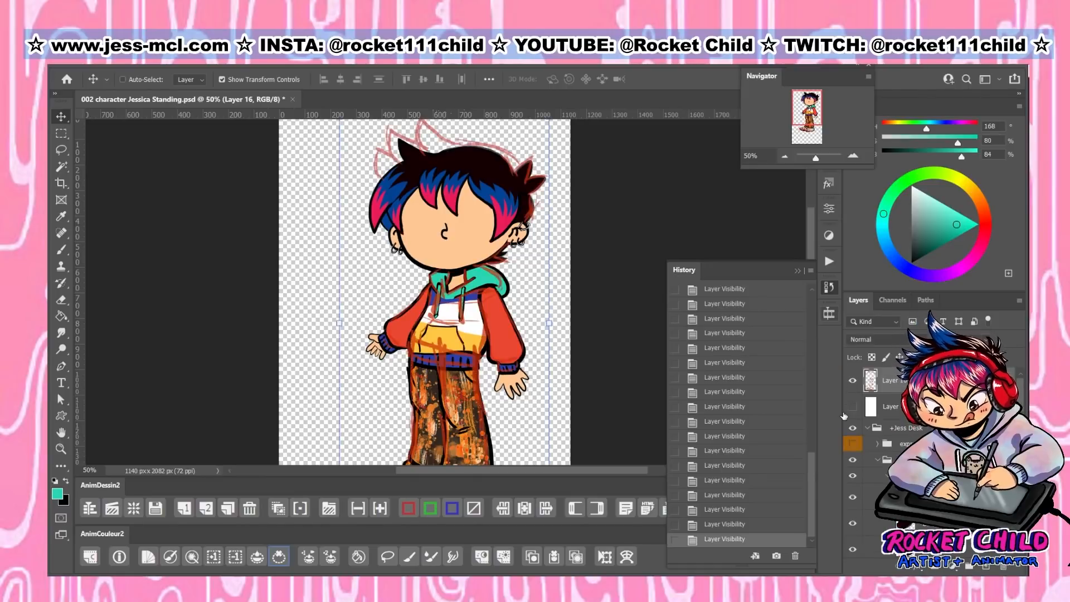
{"action": "left_click", "coordinate": [852, 406]}
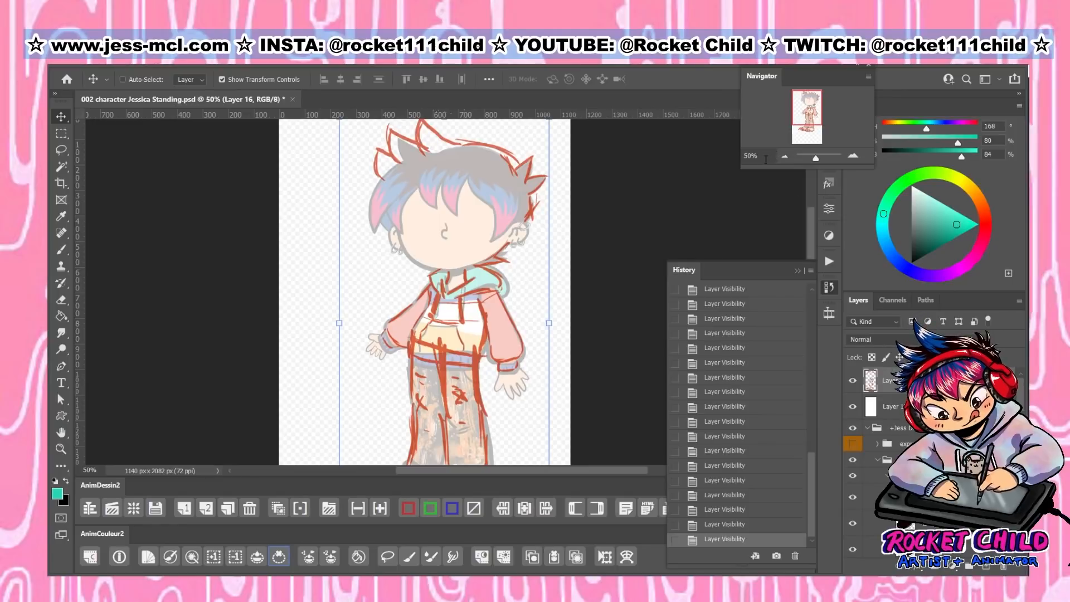
Toggle individual hair layers to find the spike on top of the head, and select its Hair1 layer
{"action": "scroll", "coordinate": [871, 380], "scroll_direction": "down", "scroll_amount": 3}
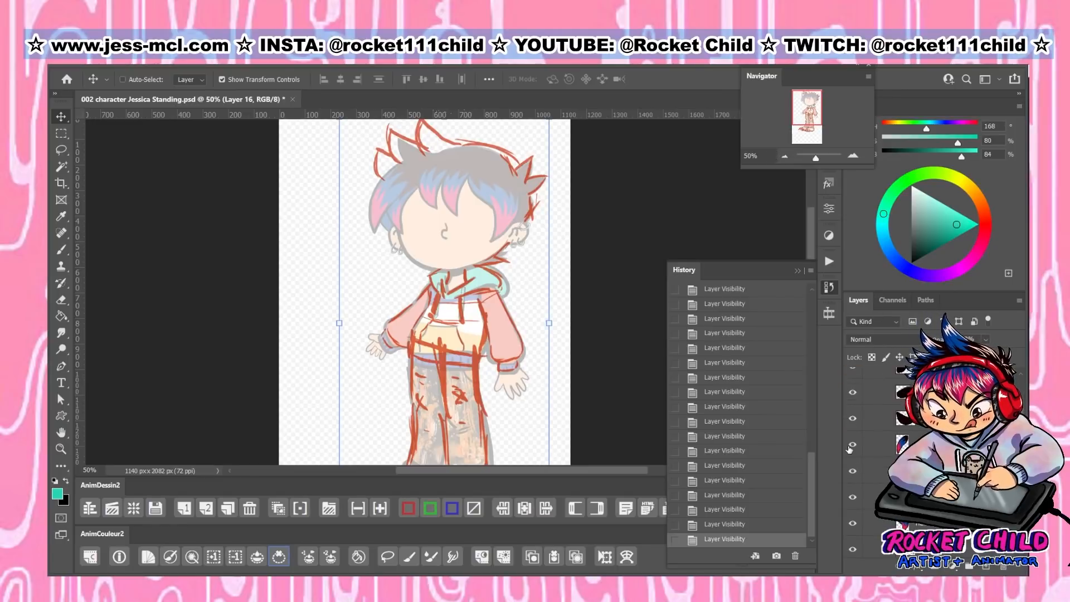
{"action": "left_click", "coordinate": [850, 447]}
{"action": "left_click", "coordinate": [850, 447]}
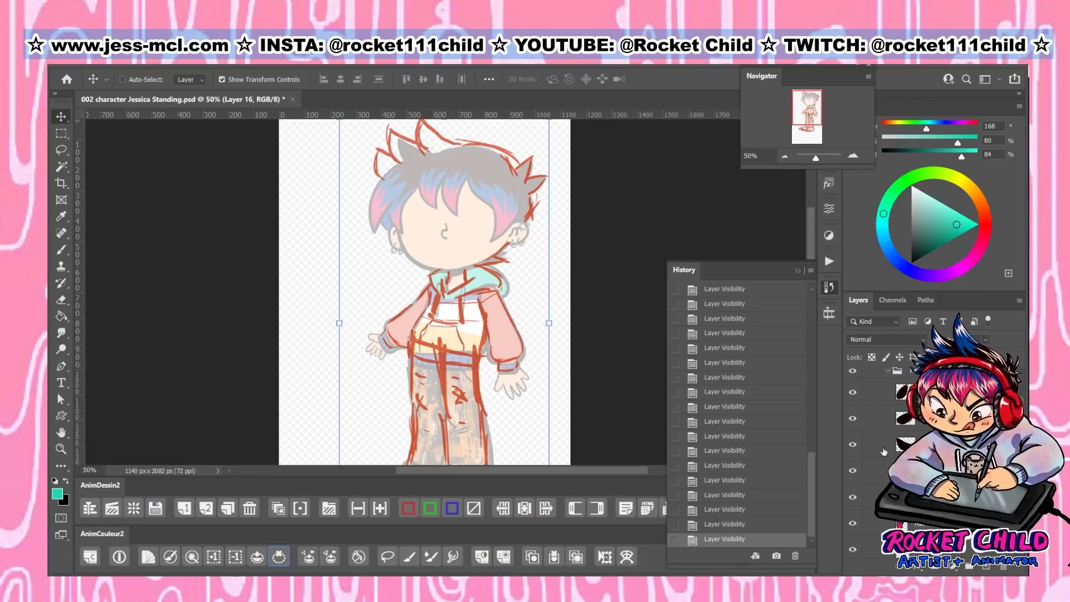
{"action": "scroll", "coordinate": [883, 456], "scroll_direction": "up", "scroll_amount": 2}
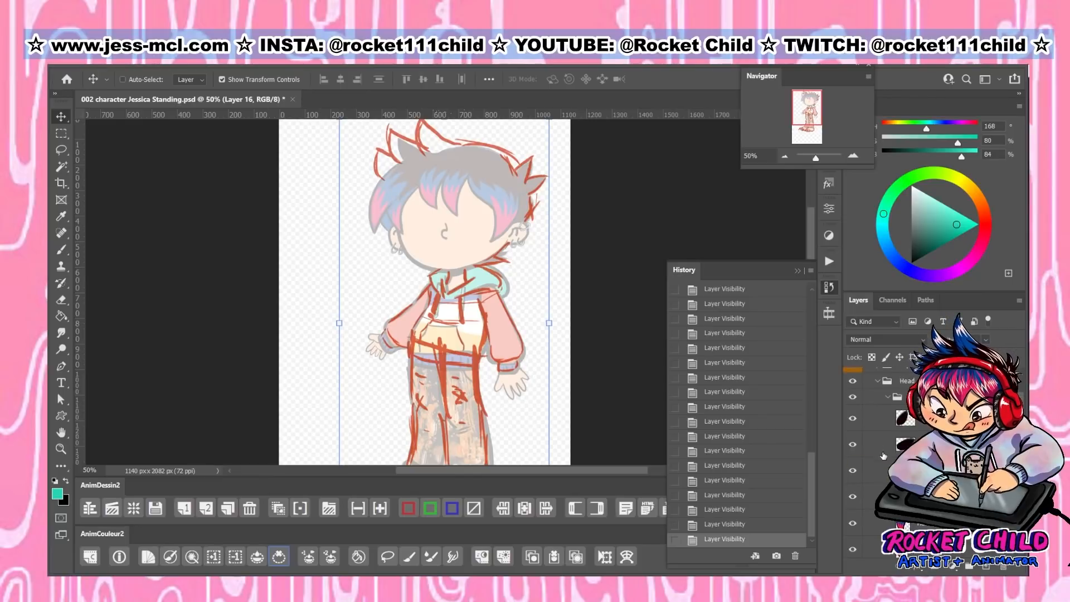
{"action": "left_click", "coordinate": [853, 472]}
{"action": "left_click", "coordinate": [853, 471]}
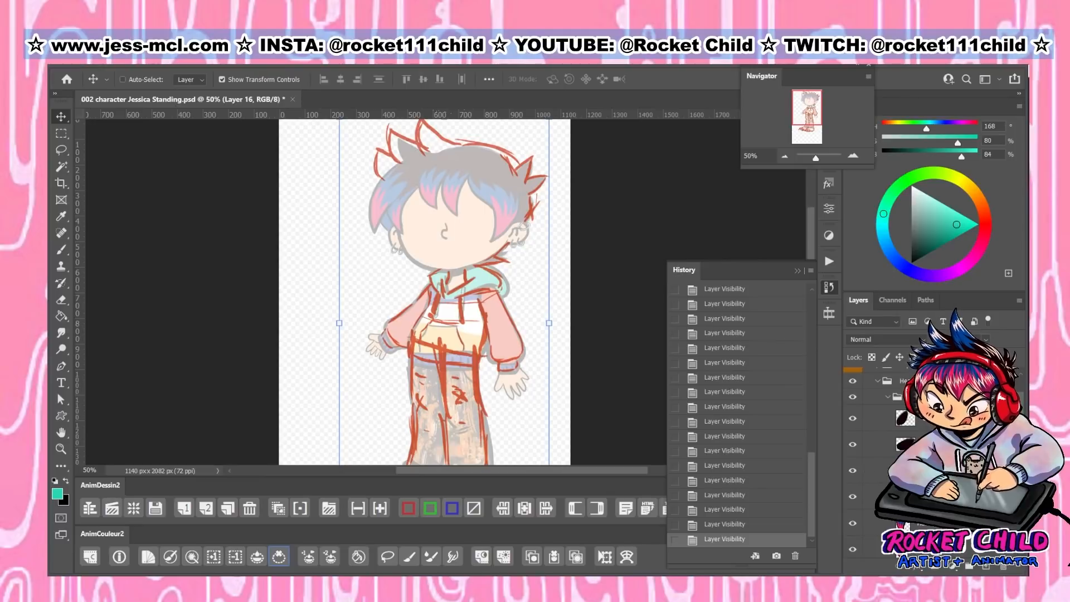
{"action": "left_click", "coordinate": [879, 471]}
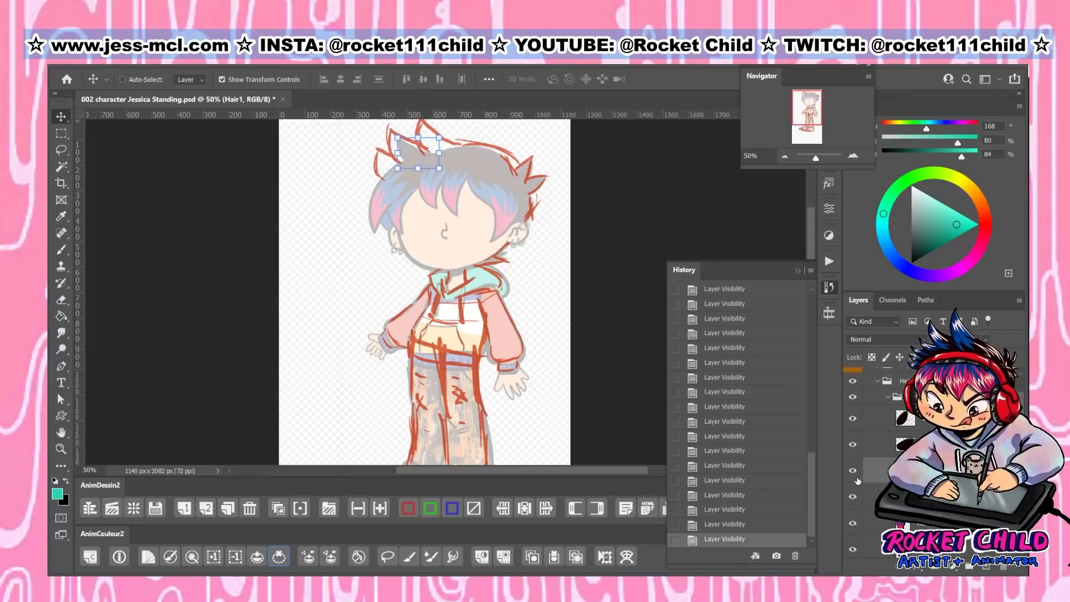
Hide the Layer 15 overlay, then move and enlarge the Hair1 spike with Free Transform to fit the red sketch
{"action": "scroll", "coordinate": [870, 446], "scroll_direction": "up", "scroll_amount": 3}
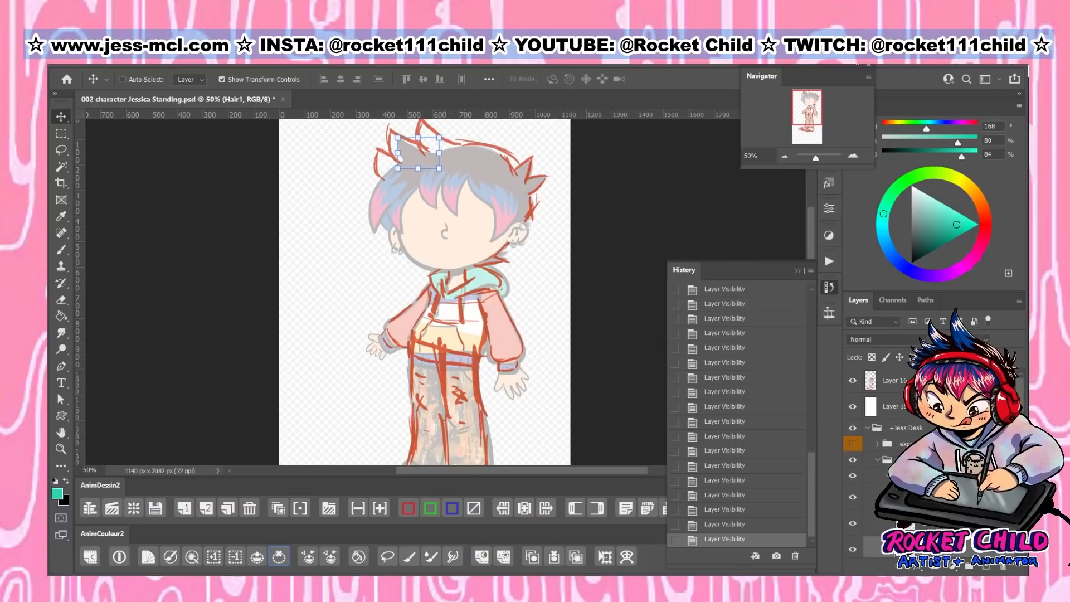
{"action": "left_click", "coordinate": [853, 414]}
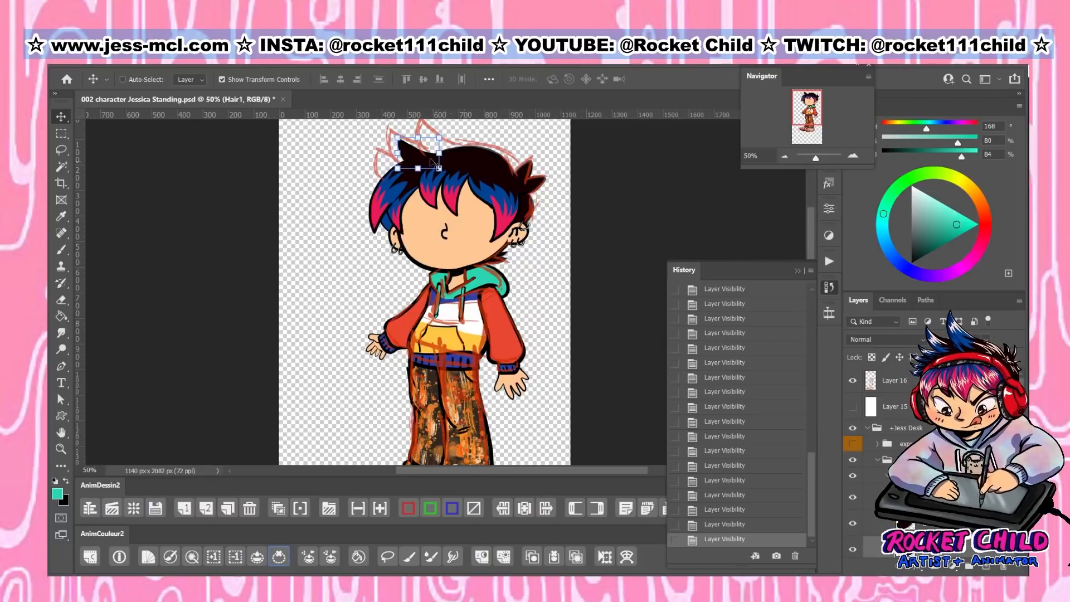
{"action": "mouse_move", "coordinate": [432, 163]}
{"action": "left_mouse_down"}
{"action": "mouse_move", "coordinate": [408, 149]}
{"action": "mouse_move", "coordinate": [444, 170]}
{"action": "mouse_move", "coordinate": [418, 159]}
{"action": "left_mouse_up"}
{"action": "left_click", "coordinate": [682, 78]}
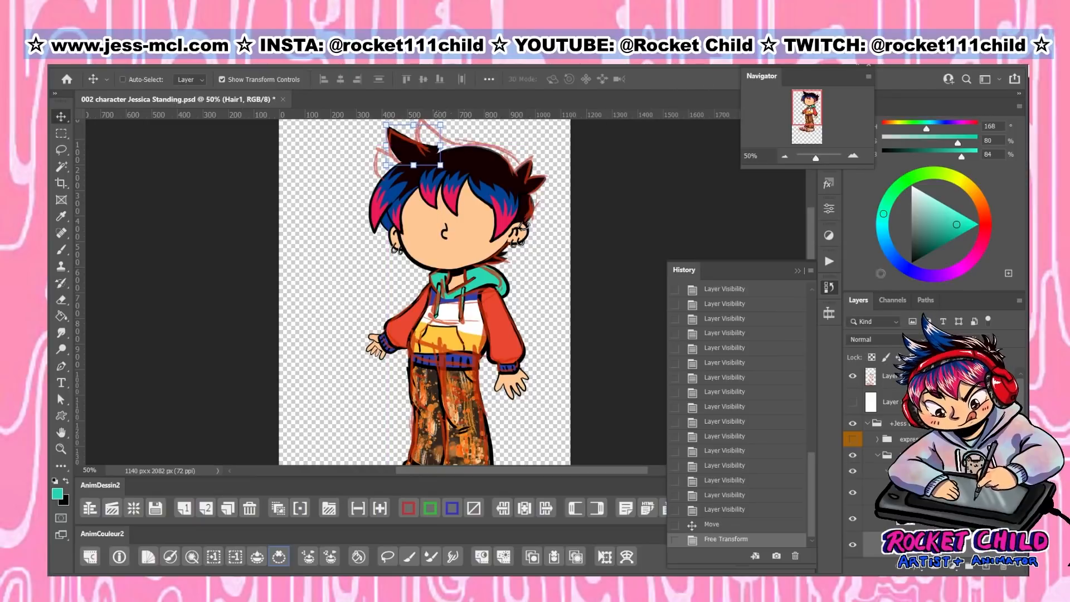
Duplicate the Hair1 spike, rotate the copy about 13.3°, and fit it to the neighbouring spike of the red sketch
{"action": "key", "text": "ctrl+j"}
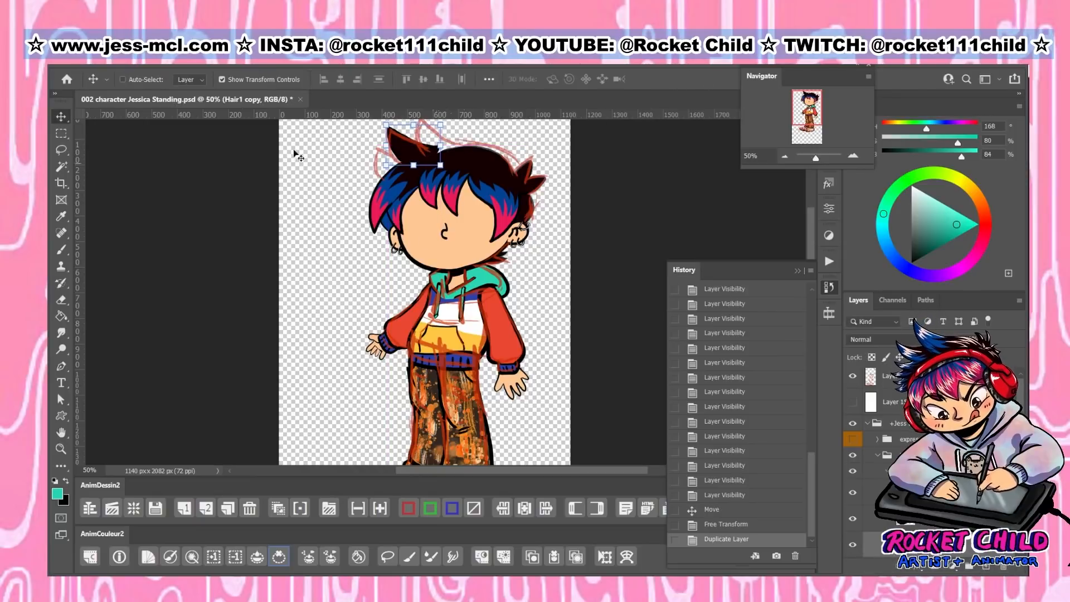
{"action": "left_click_drag", "start_coordinate": [412, 149], "coordinate": [510, 172]}
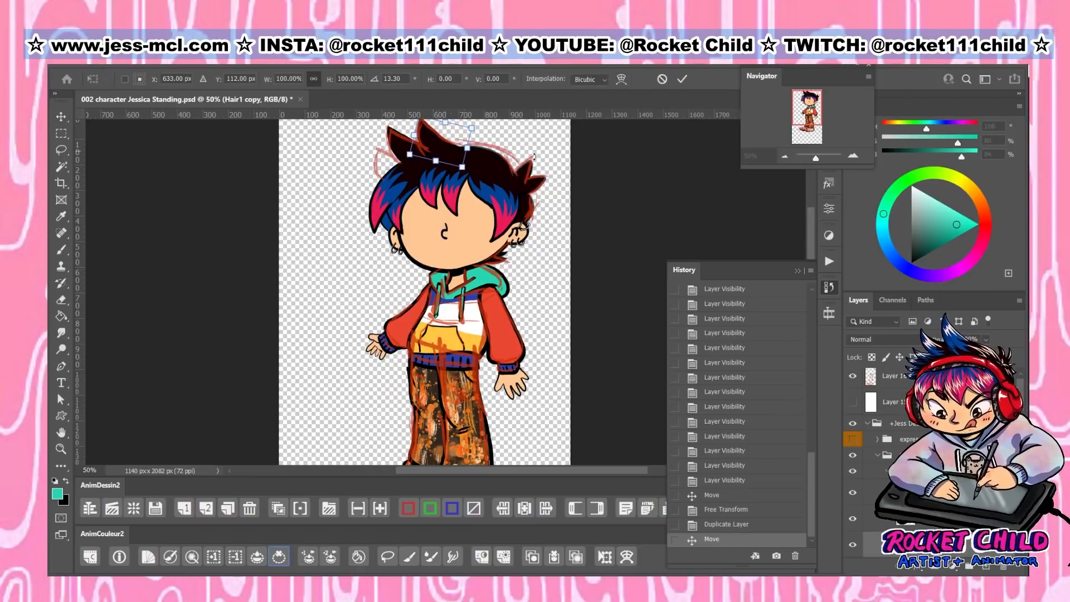
{"action": "left_click_drag", "start_coordinate": [814, 102], "coordinate": [812, 101]}
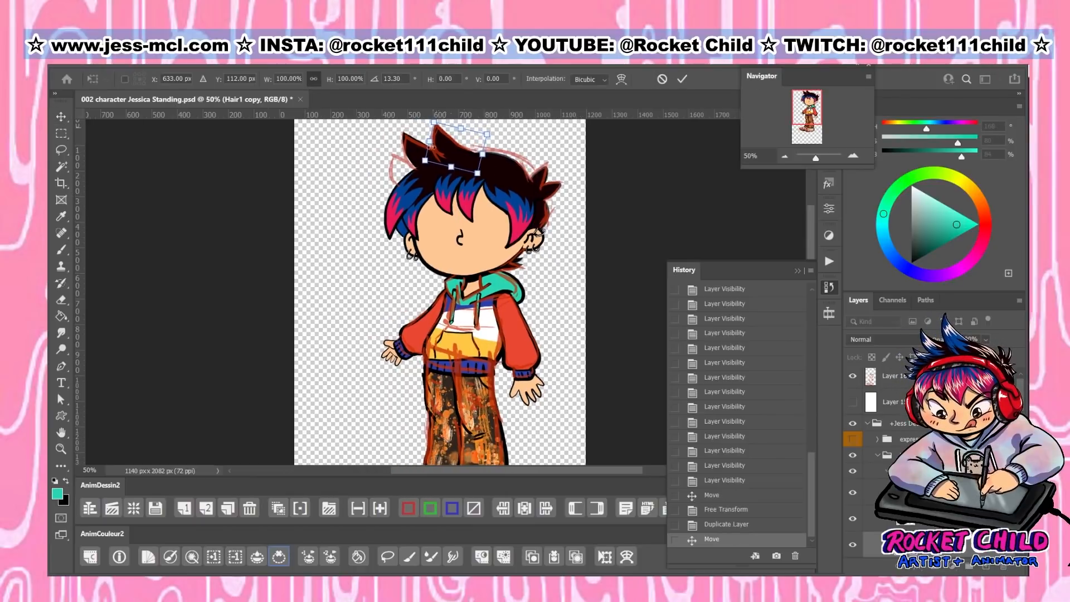
{"action": "left_click_drag", "start_coordinate": [452, 149], "coordinate": [453, 150]}
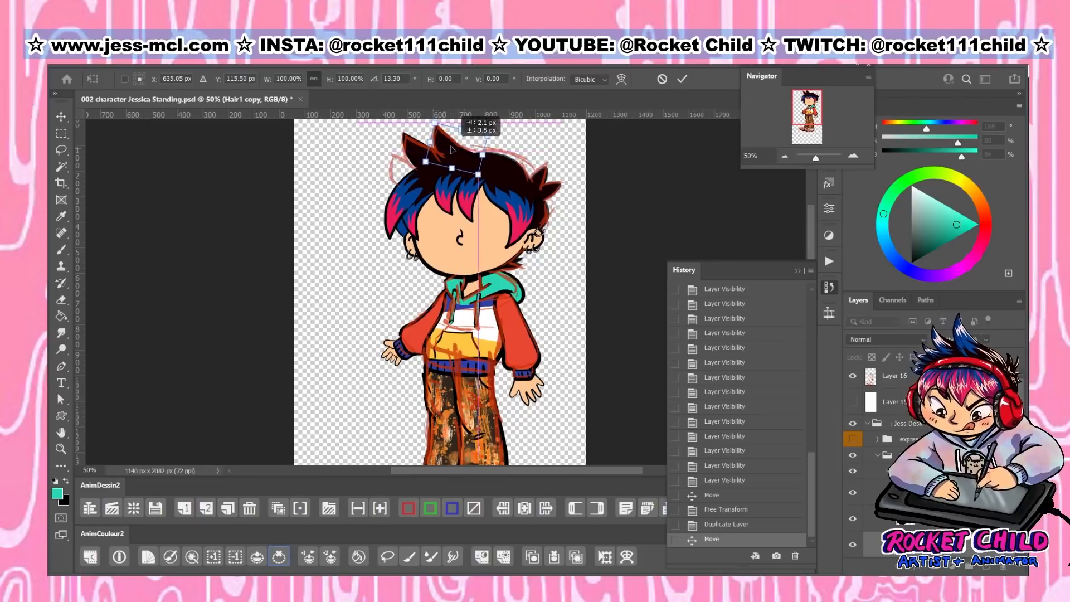
{"action": "left_click", "coordinate": [687, 79]}
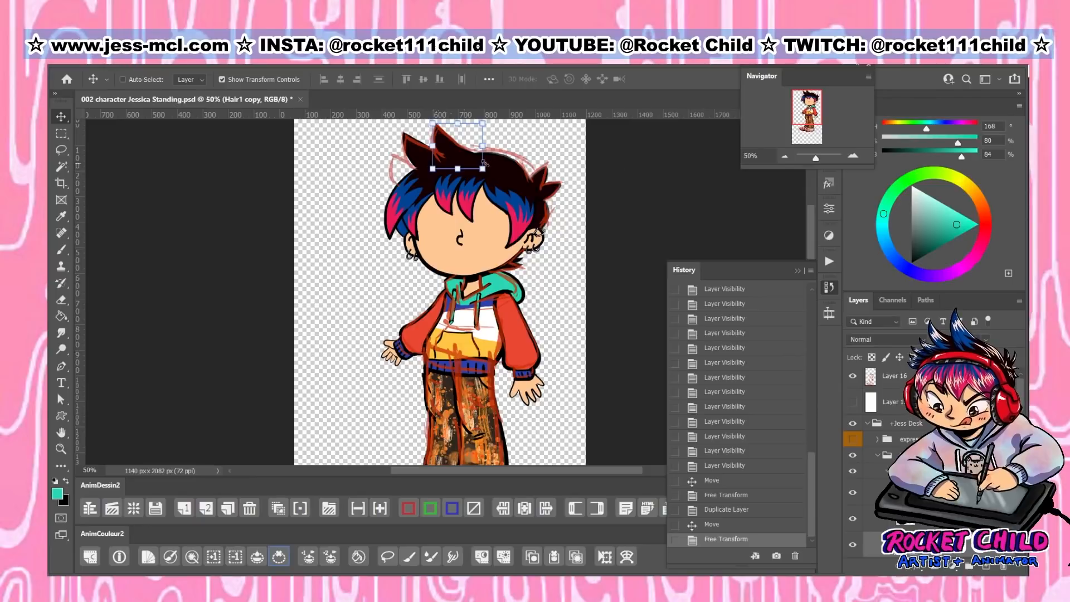
{"action": "left_click_drag", "start_coordinate": [484, 164], "coordinate": [480, 165]}
{"action": "left_click", "coordinate": [684, 80]}
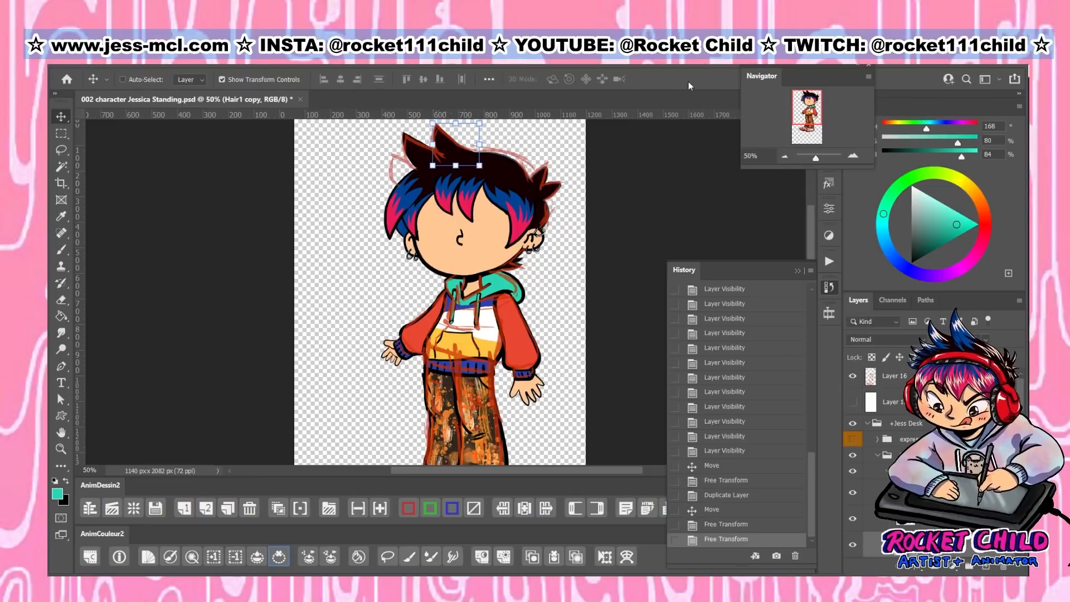
Duplicate the Hair1 copy spike, move it to the outermost spike of the red sketch at the head's back, and rotate it about -16°
{"action": "key", "text": "ctrl+j"}
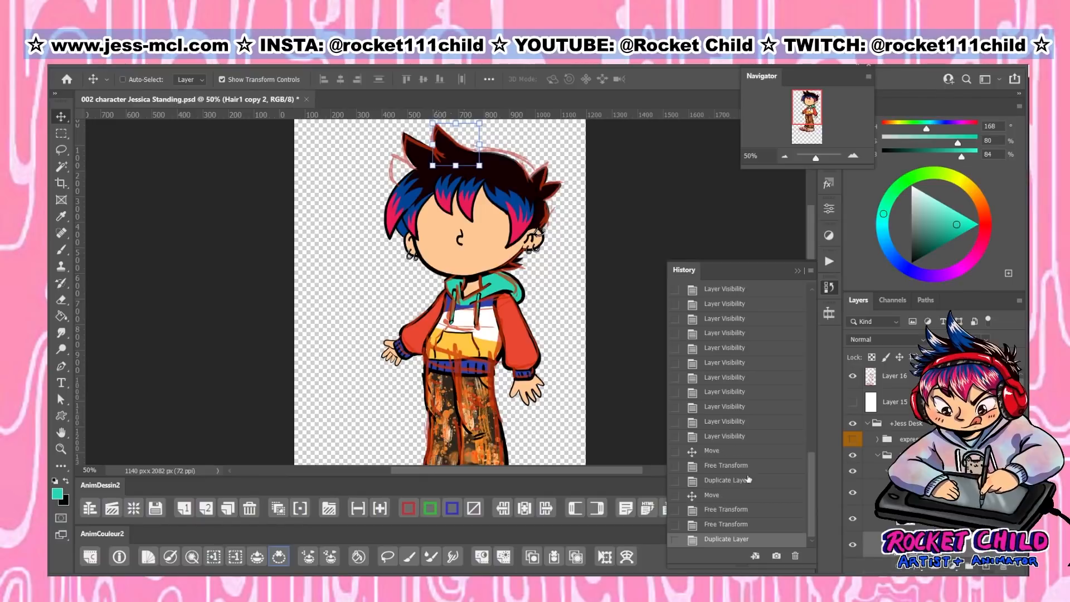
{"action": "left_click_drag", "start_coordinate": [453, 145], "coordinate": [404, 169]}
{"action": "key", "text": "ctrl+t"}
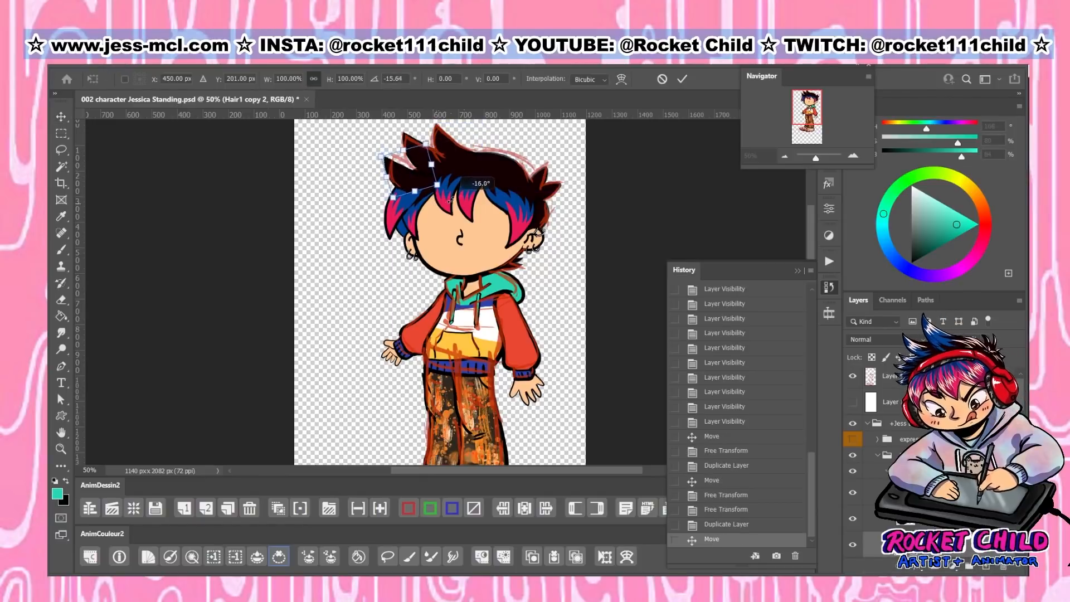
{"action": "left_click_drag", "start_coordinate": [441, 210], "coordinate": [413, 177]}
{"action": "left_click", "coordinate": [683, 79]}
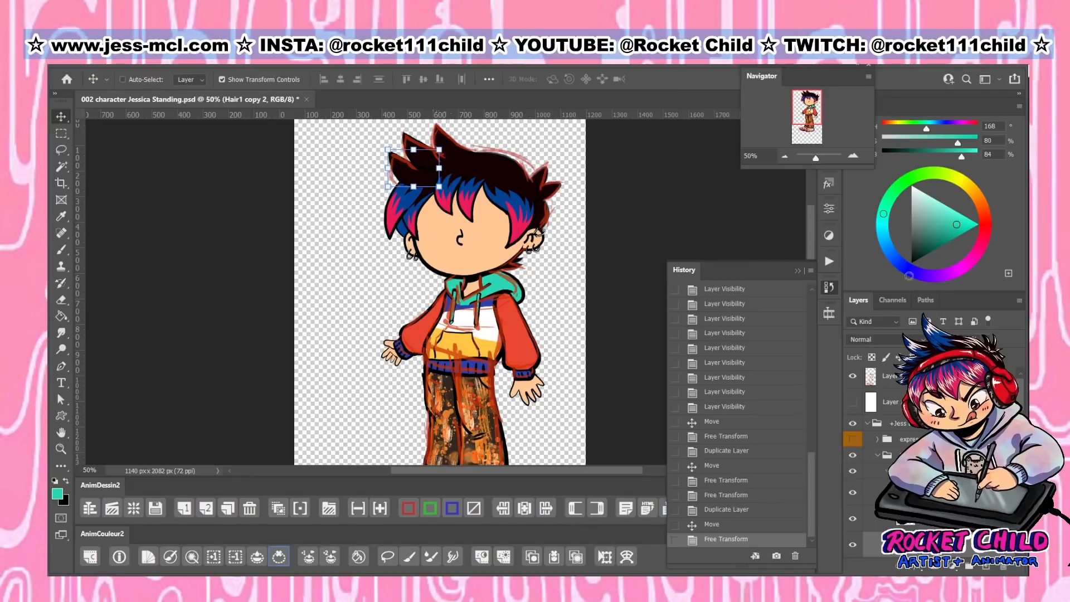
Reorder the new Hair1 copy 2 spike to a lower place in the hair layer stack
{"action": "scroll", "coordinate": [937, 462], "scroll_direction": "down", "scroll_amount": 5}
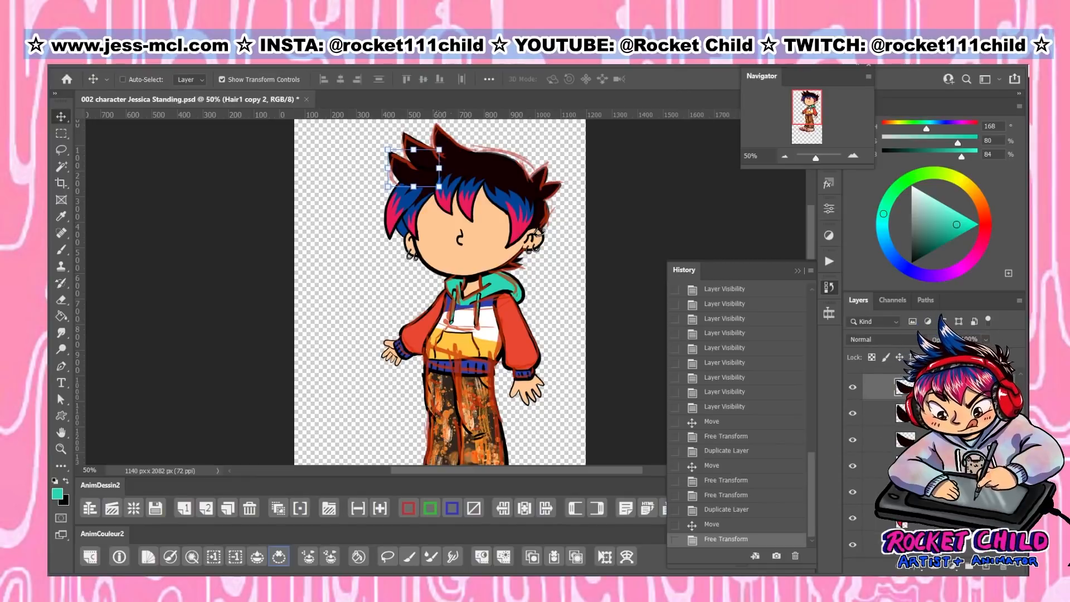
{"action": "mouse_move", "coordinate": [922, 516]}
{"action": "left_mouse_down"}
{"action": "mouse_move", "coordinate": [922, 552]}
{"action": "mouse_move", "coordinate": [922, 524]}
{"action": "left_mouse_up"}
{"action": "scroll", "coordinate": [923, 519], "scroll_direction": "up", "scroll_amount": 1}
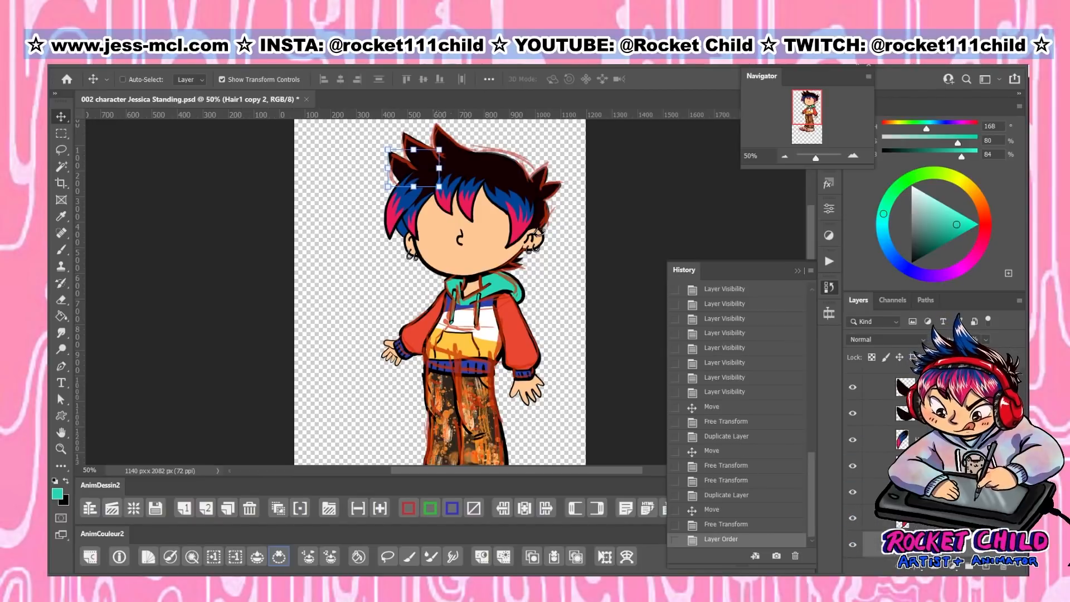
Toggle the upper hair layers to identify their strands, and rename the Hair1 copy layer as Hair0
{"action": "left_click", "coordinate": [854, 387]}
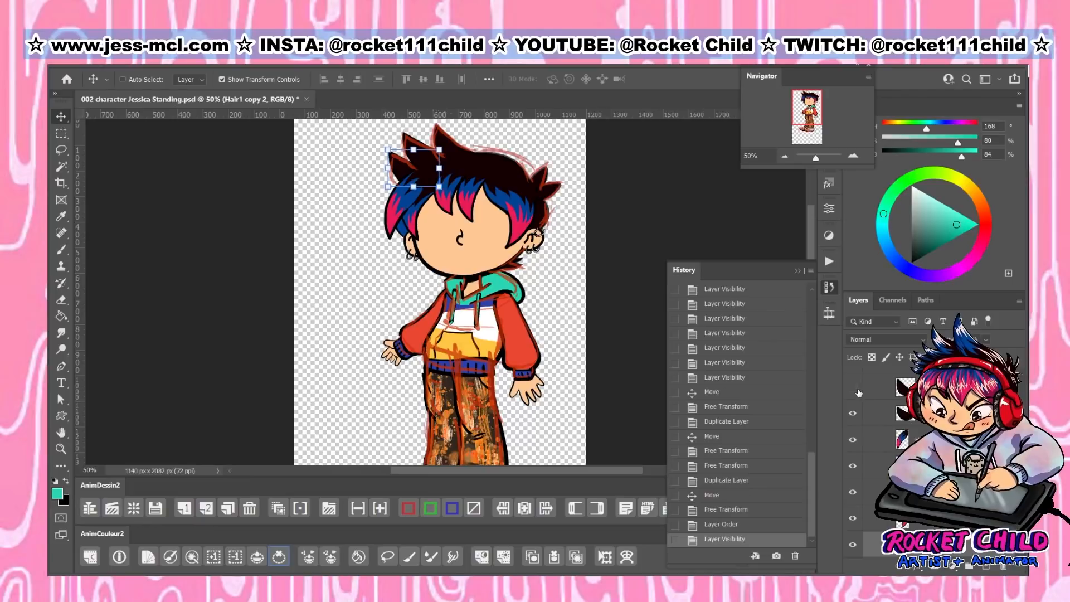
{"action": "left_click", "coordinate": [853, 387]}
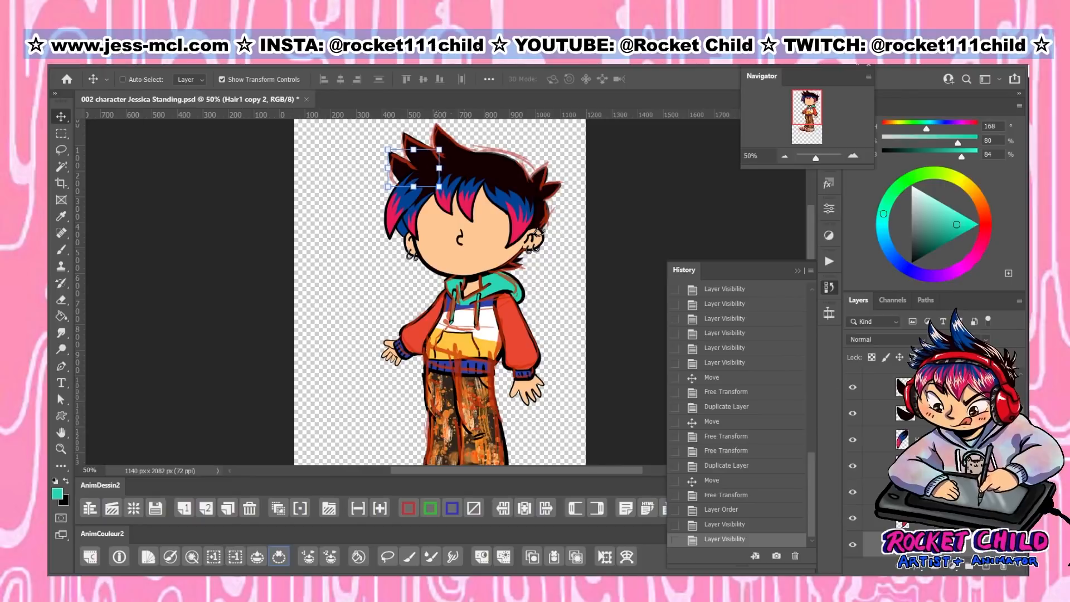
{"action": "left_click", "coordinate": [853, 388]}
{"action": "left_click", "coordinate": [853, 388]}
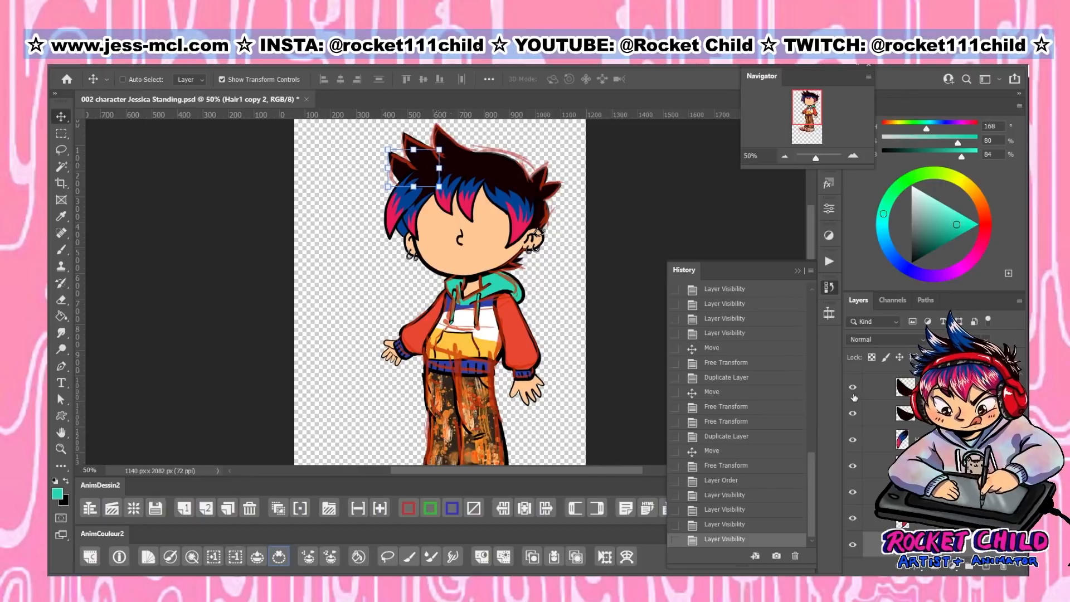
{"action": "left_click", "coordinate": [853, 413]}
{"action": "left_click", "coordinate": [853, 413]}
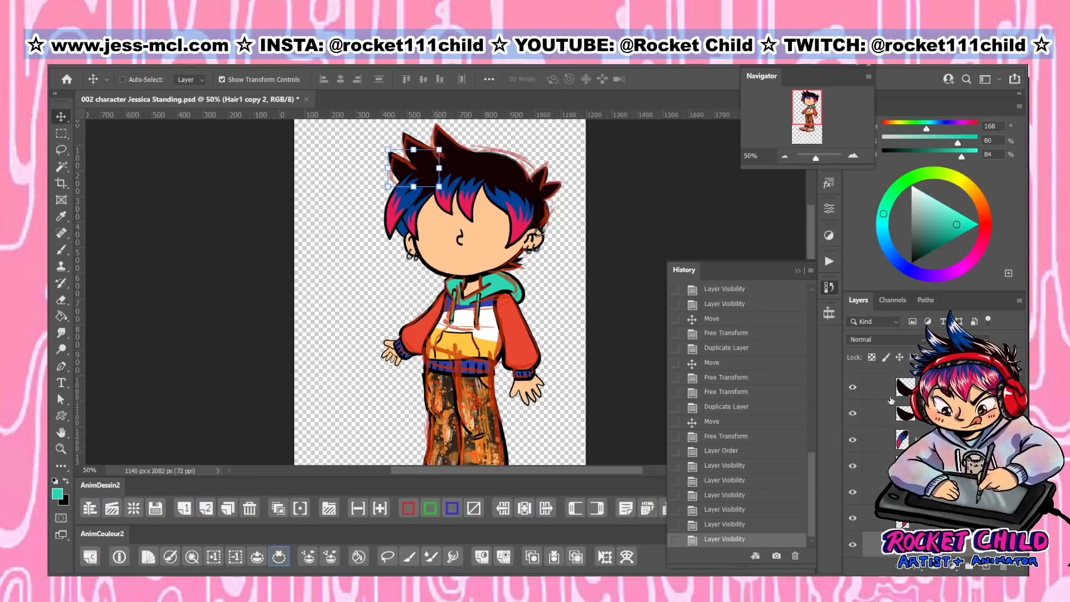
{"action": "scroll", "coordinate": [892, 457], "scroll_direction": "up", "scroll_amount": 2}
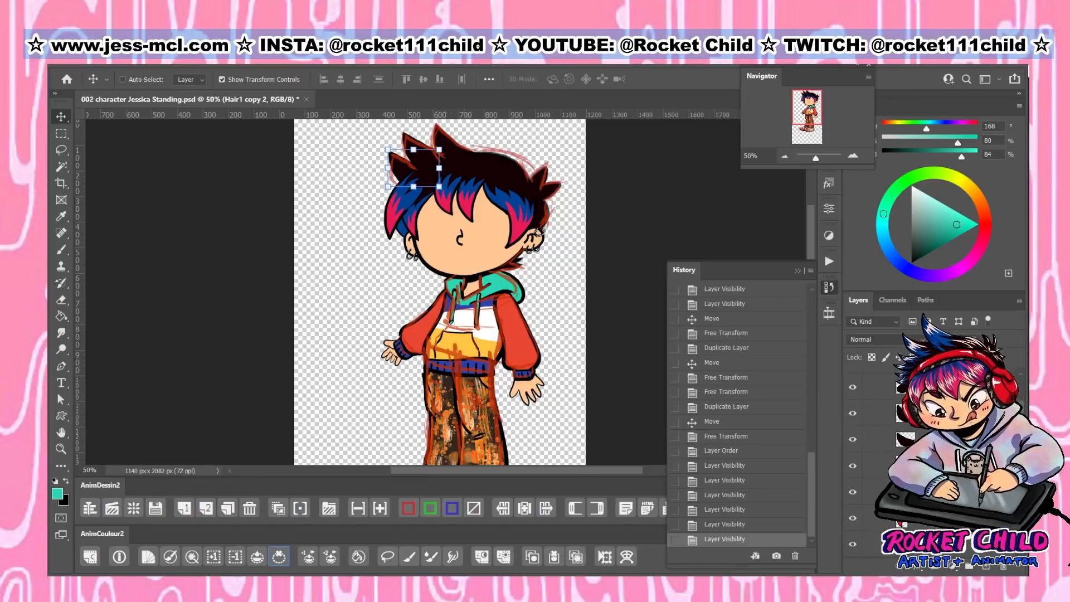
{"action": "scroll", "coordinate": [892, 458], "scroll_direction": "down", "scroll_amount": 2}
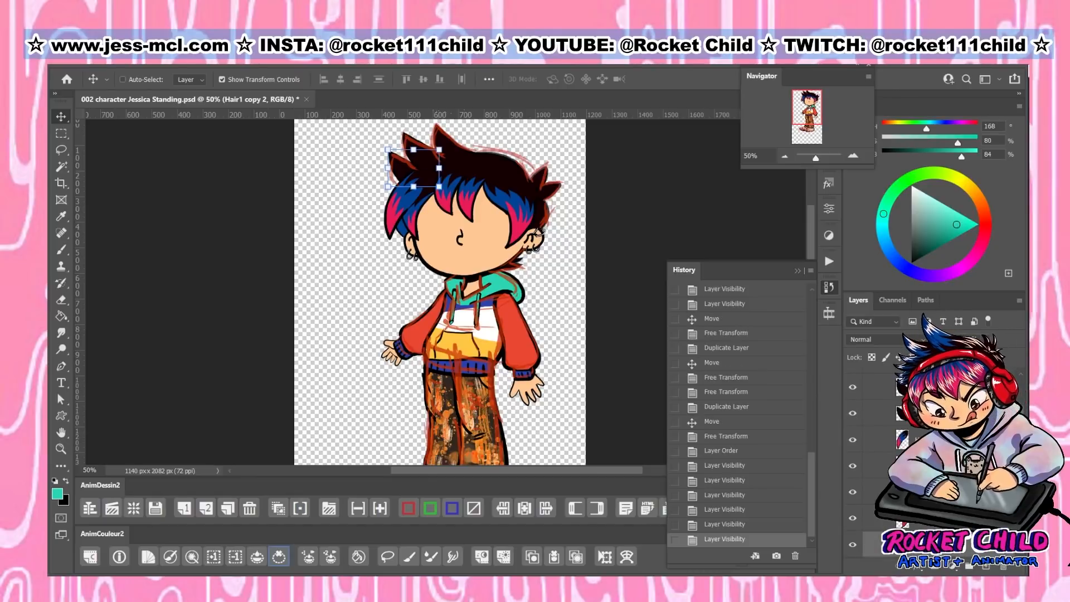
{"action": "left_click", "coordinate": [942, 387]}
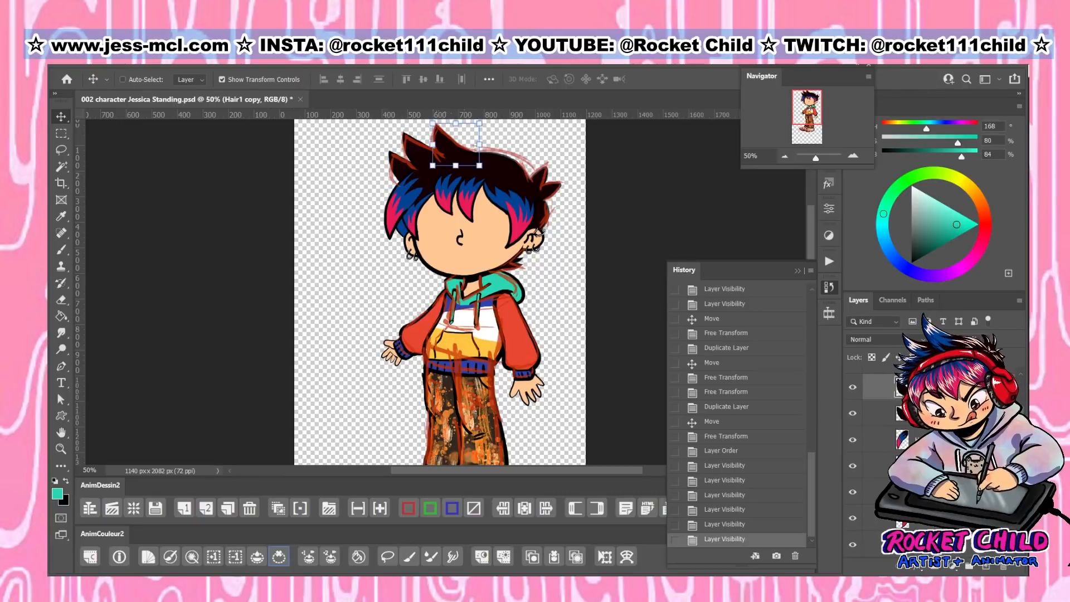
{"action": "type", "text": "Hair0"}
{"action": "key", "text": "Return"}
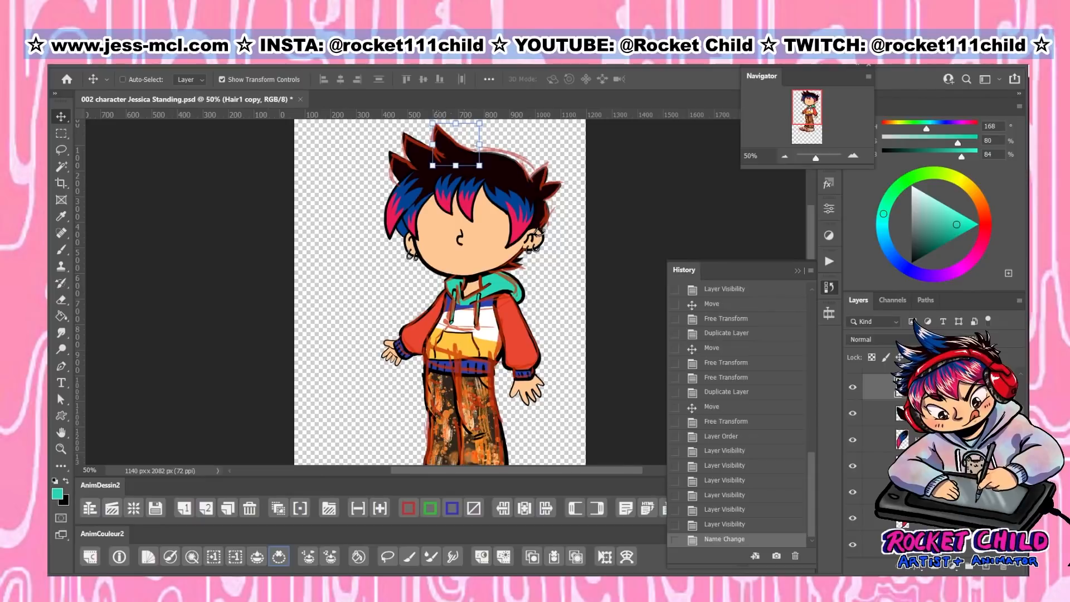
Toggle the lowest hair layers to identify their strands, and rename the Hair1 copy 2 layer as Hair6
{"action": "scroll", "coordinate": [937, 446], "scroll_direction": "down", "scroll_amount": 1}
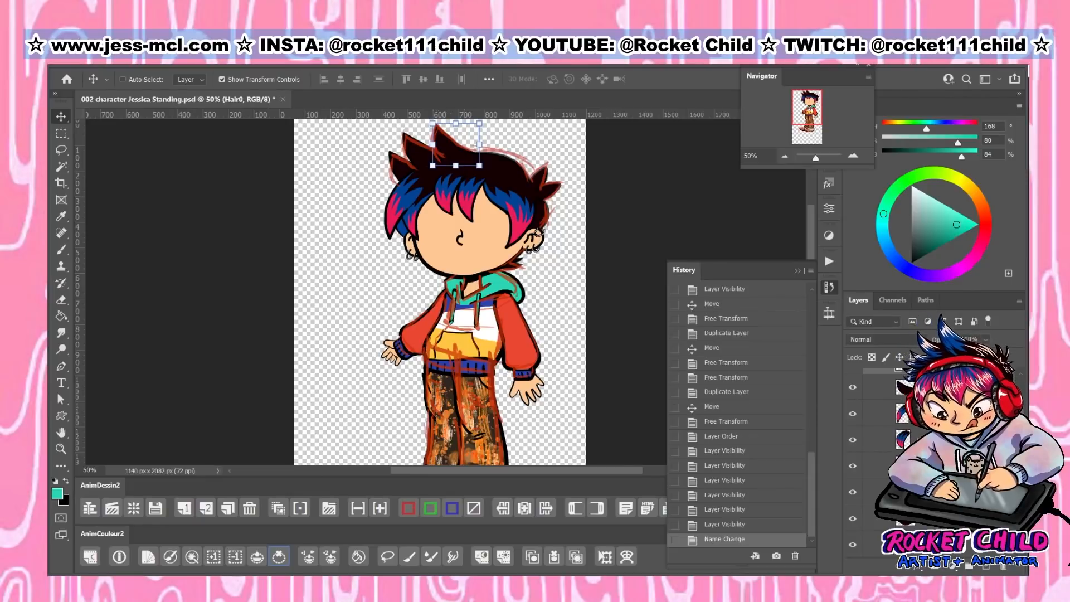
{"action": "scroll", "coordinate": [936, 446], "scroll_direction": "down", "scroll_amount": 2}
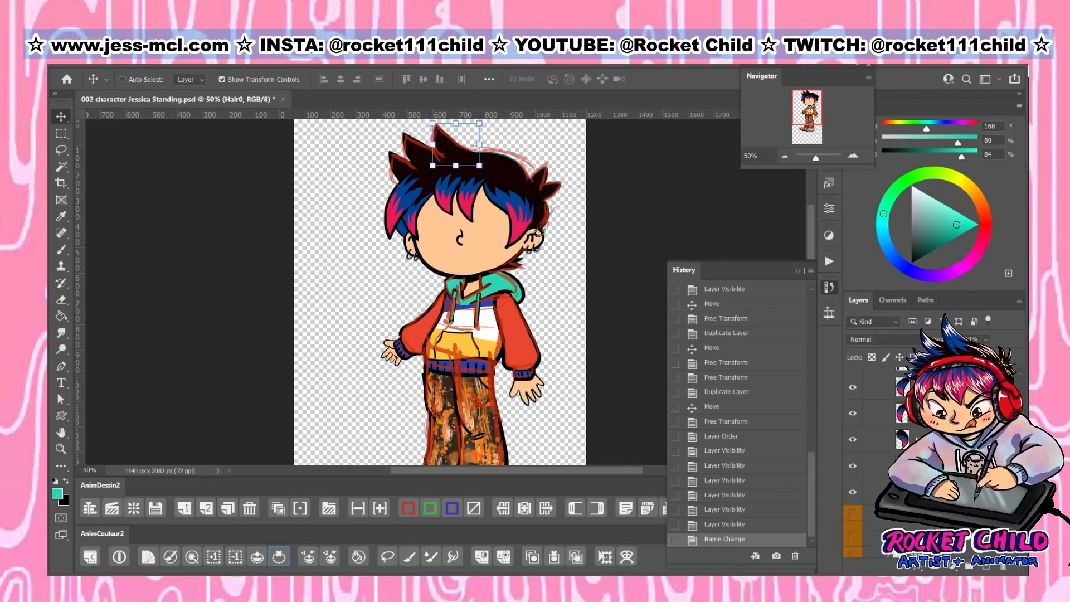
{"action": "left_click", "coordinate": [853, 468]}
{"action": "left_click", "coordinate": [853, 468]}
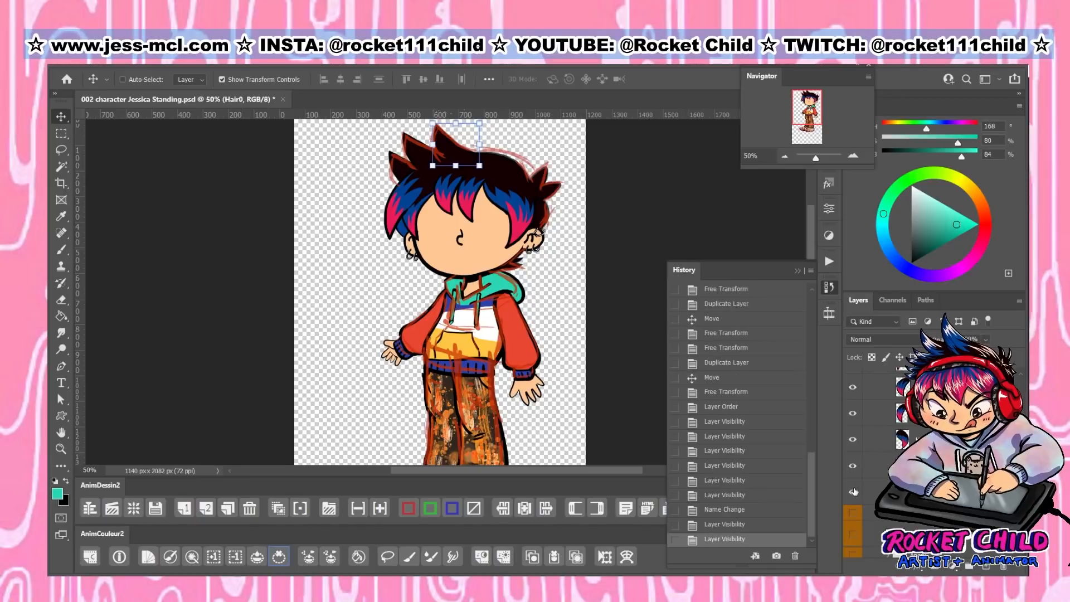
{"action": "left_click", "coordinate": [854, 492]}
{"action": "left_click", "coordinate": [853, 492]}
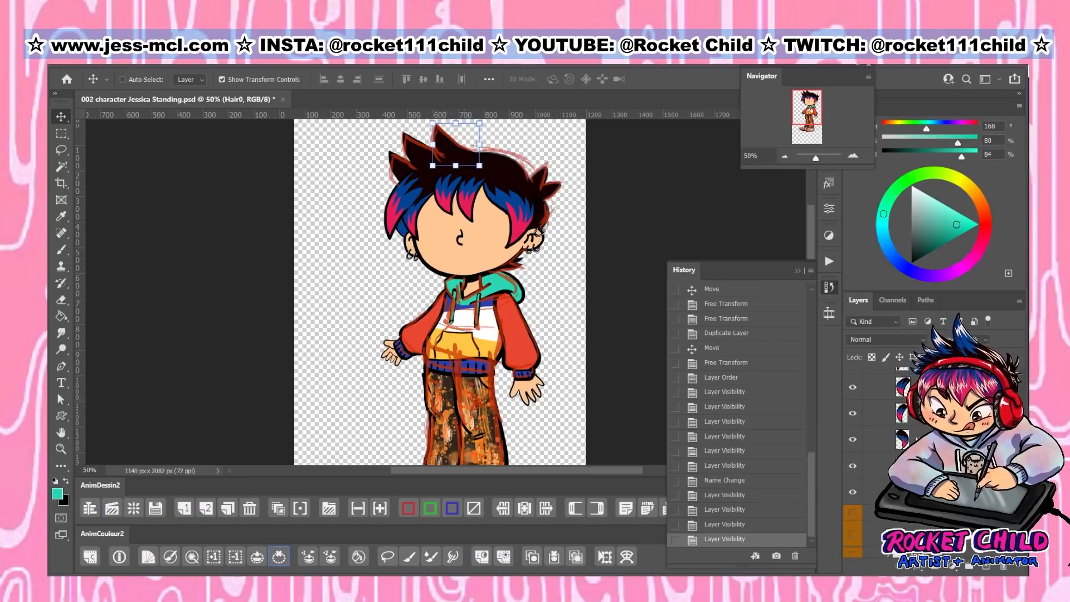
{"action": "left_click", "coordinate": [881, 465]}
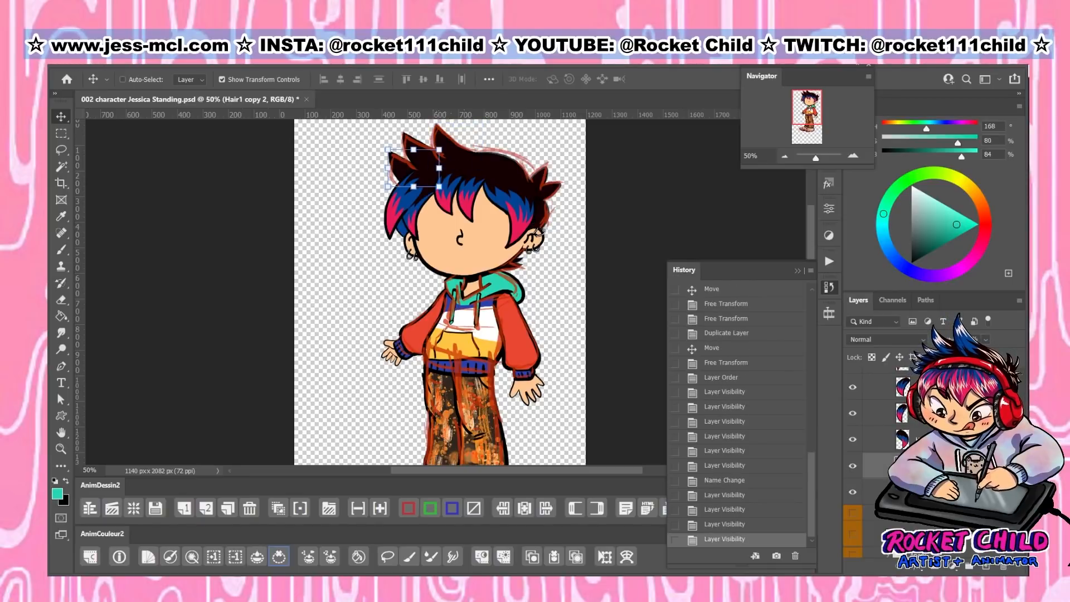
{"action": "type", "text": "Hair6"}
{"action": "key", "text": "Return"}
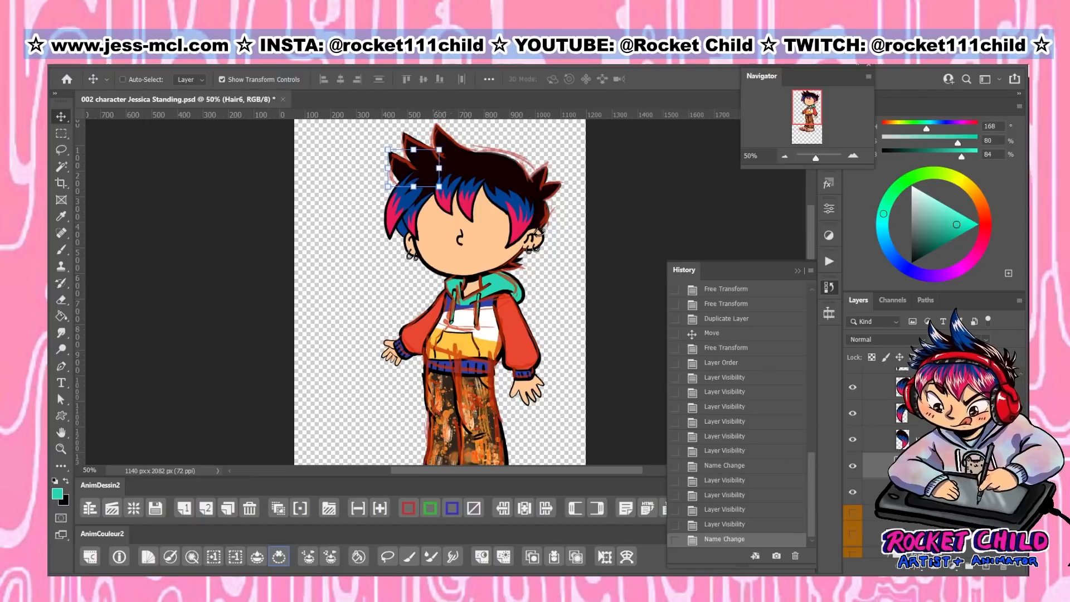
Rename the hair layer directly below Hair6 as Hair7, and save the document
{"action": "left_click", "coordinate": [926, 492]}
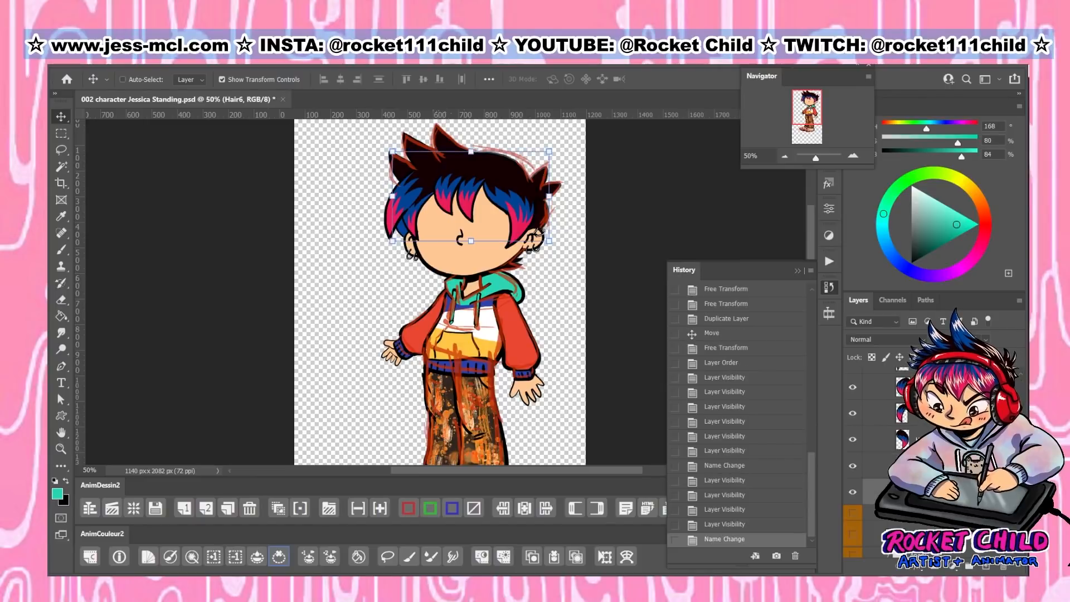
{"action": "key", "text": "Return"}
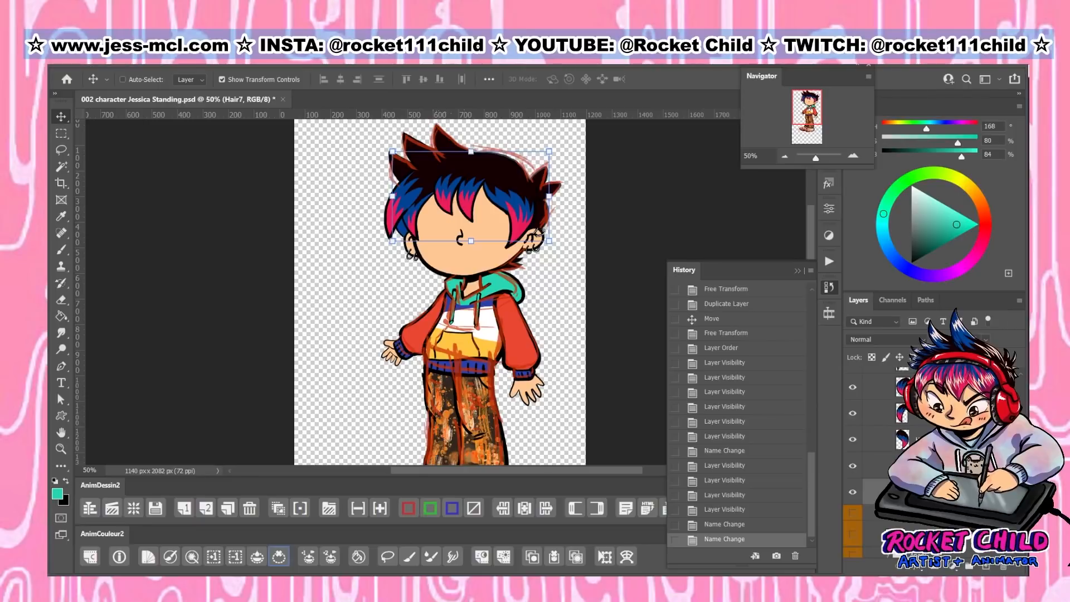
{"action": "key", "text": "ctrl+s"}
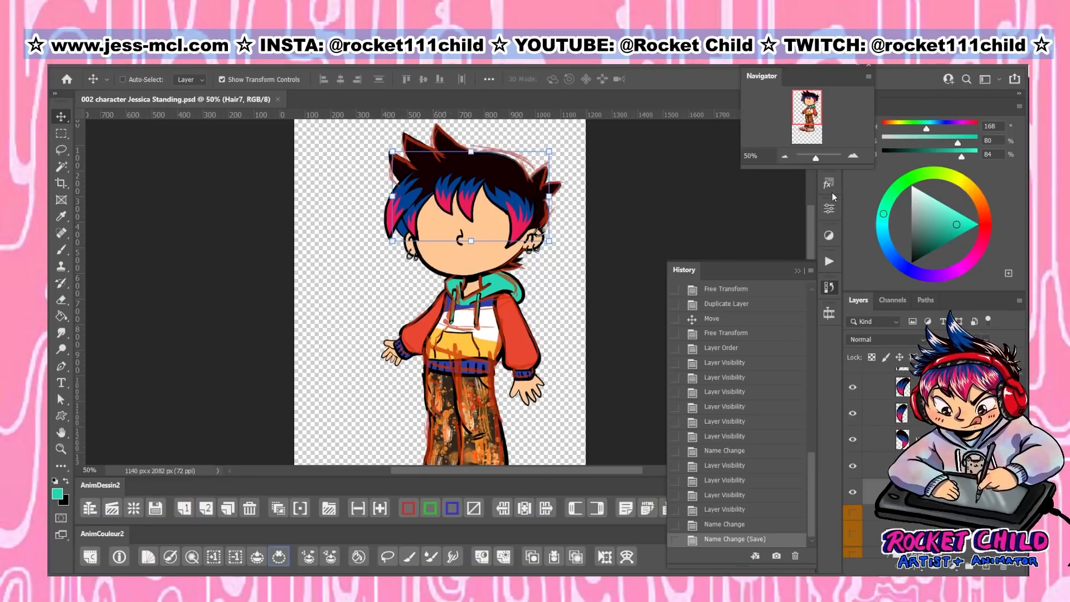
Compare the full figure with the sketch over the Layer 15 overlay, leaving both Layer 16 and Layer 15 hidden
{"action": "left_click", "coordinate": [784, 157]}
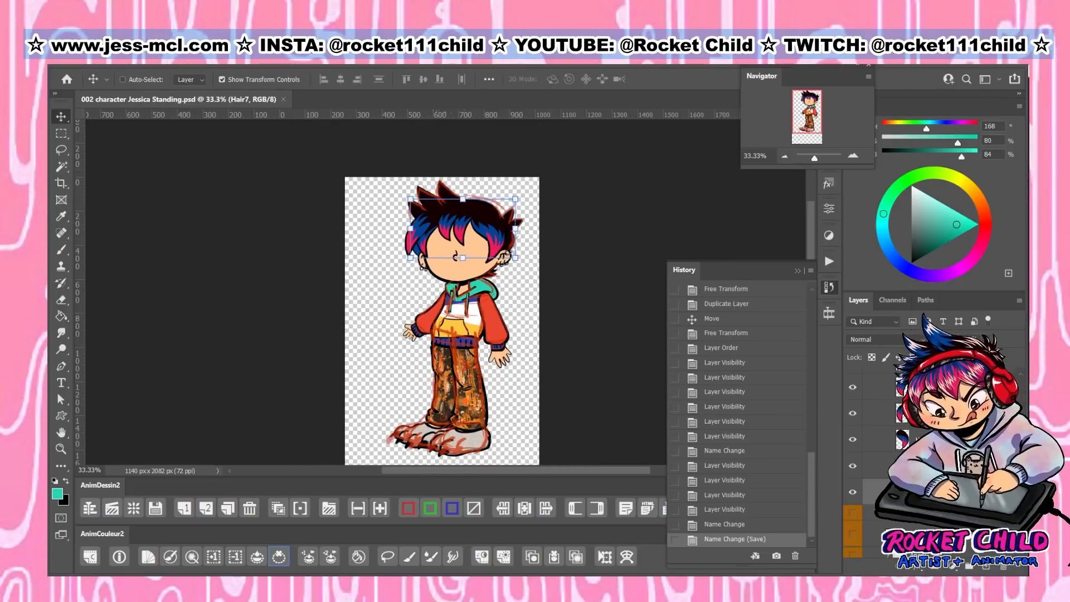
{"action": "scroll", "coordinate": [1019, 391], "scroll_direction": "down", "scroll_amount": 3}
{"action": "scroll", "coordinate": [868, 410], "scroll_direction": "up", "scroll_amount": 1}
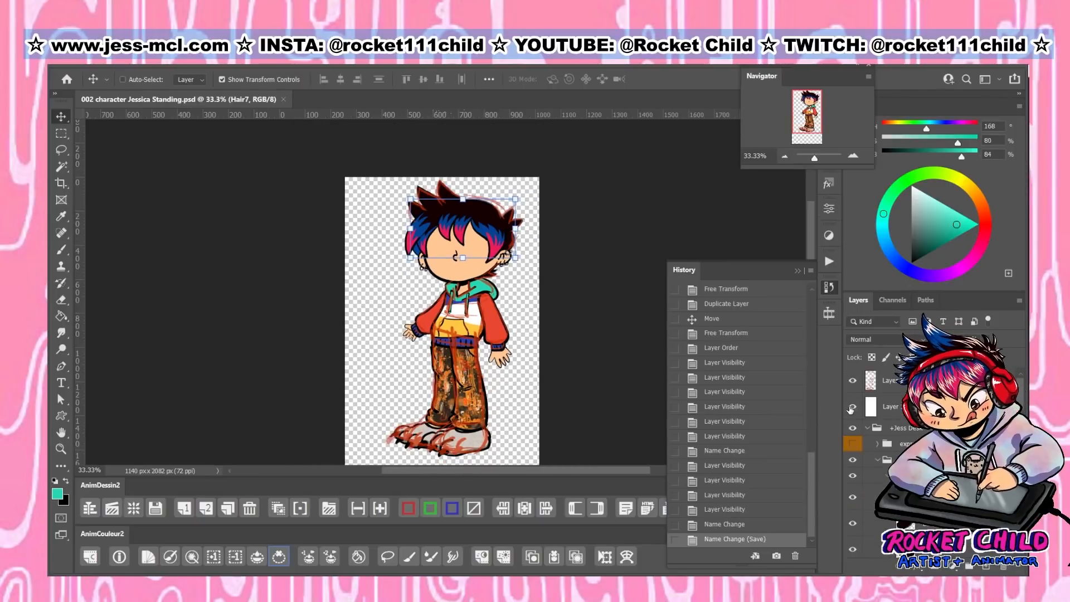
{"action": "left_click", "coordinate": [851, 407]}
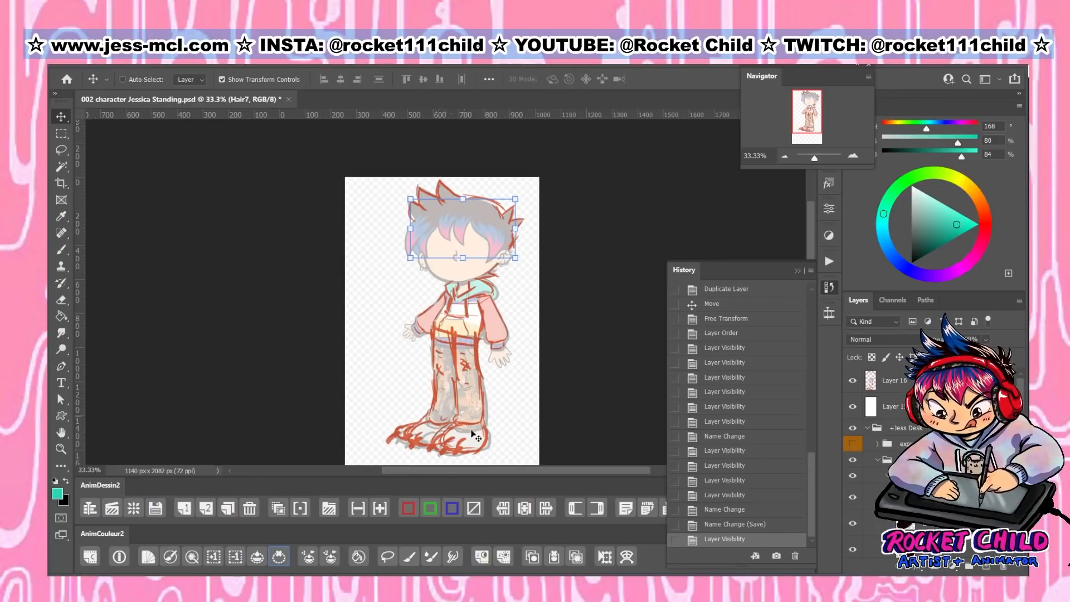
{"action": "left_click", "coordinate": [853, 380]}
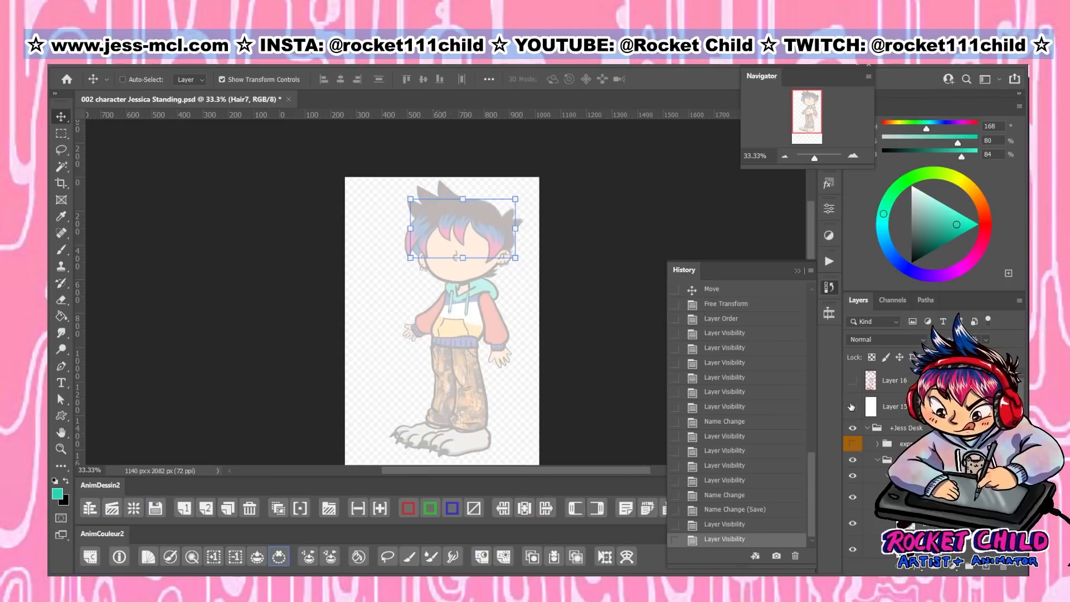
{"action": "left_click", "coordinate": [853, 407]}
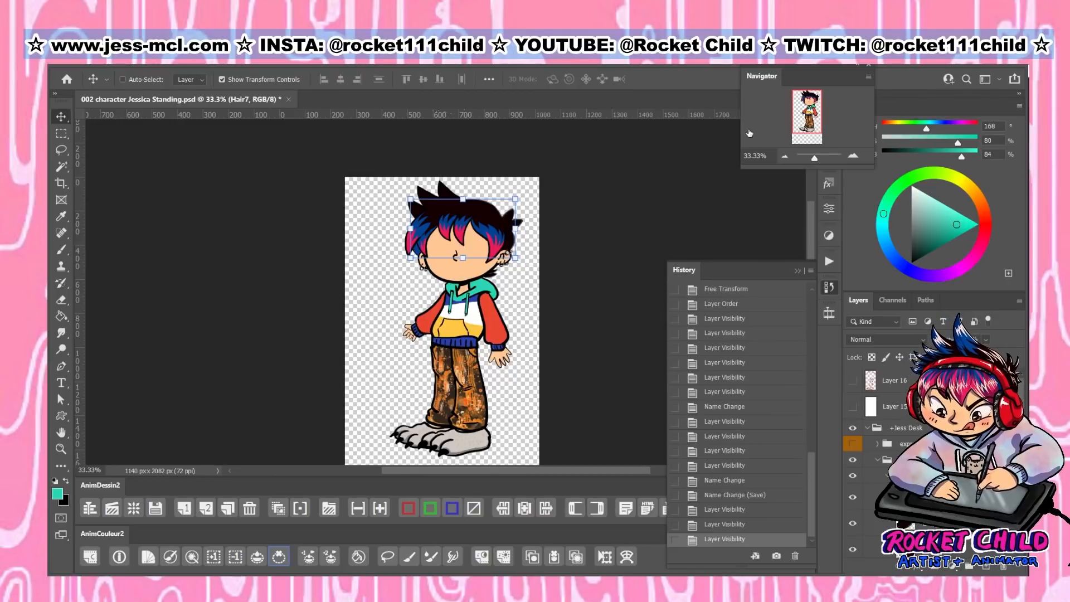
{"action": "left_click", "coordinate": [785, 156]}
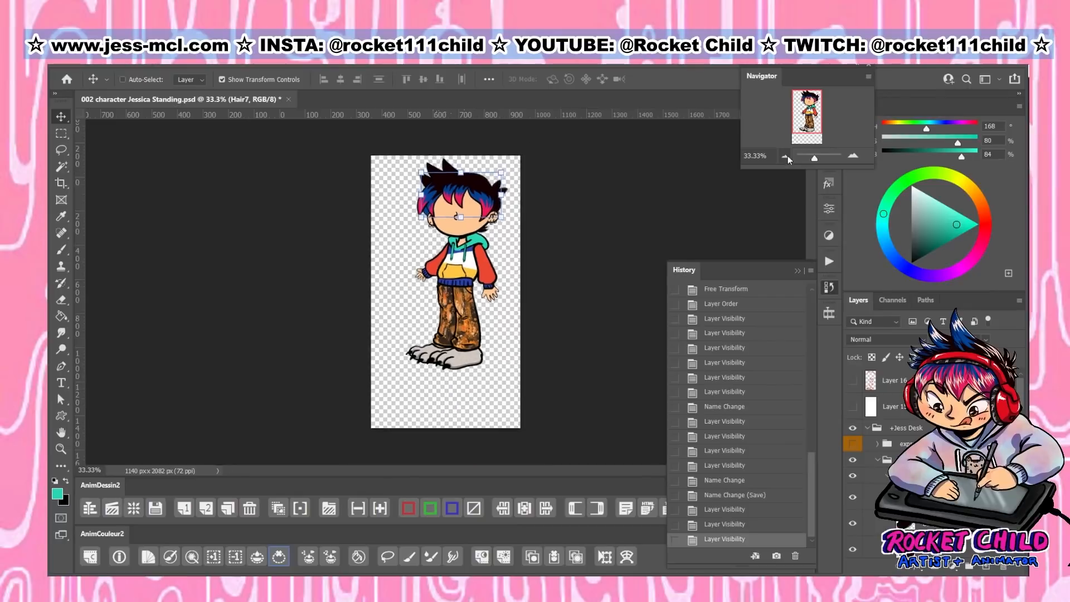
{"action": "left_click", "coordinate": [61, 184]}
{"action": "left_click", "coordinate": [369, 284]}
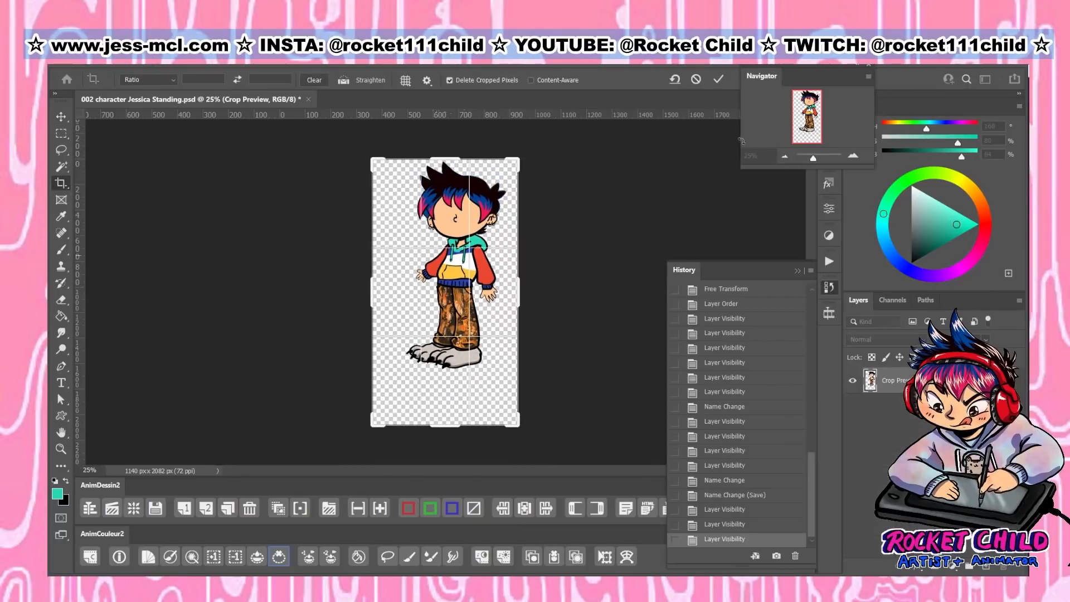
{"action": "left_click", "coordinate": [701, 82]}
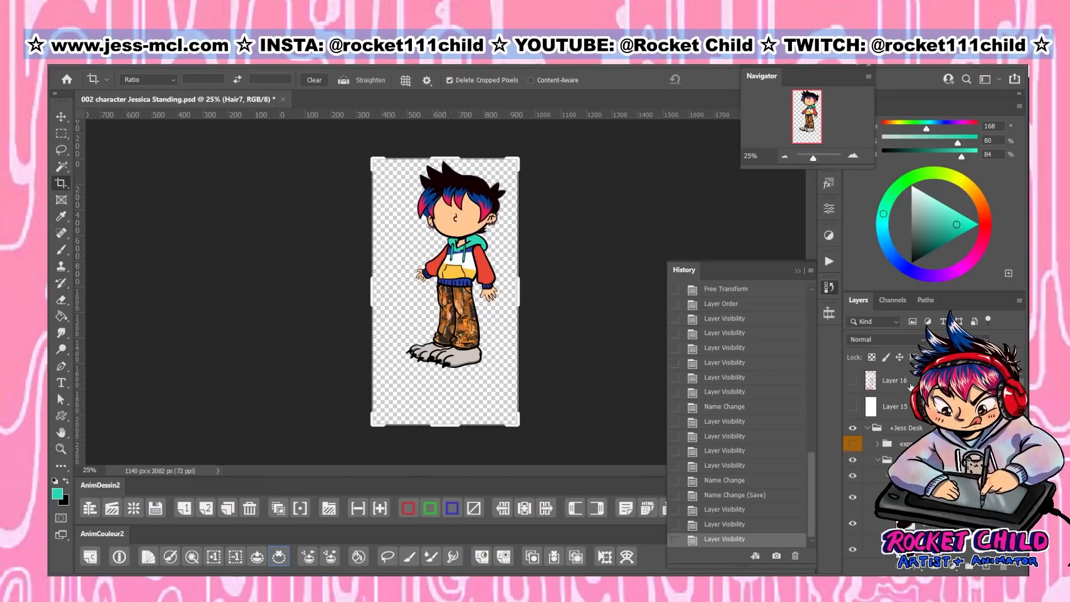
Delete the Layer 16 sketch and the Layer 15 overlay, collapse the hair group, and save the document
{"action": "left_click", "coordinate": [913, 387]}
{"action": "left_click", "coordinate": [1003, 567]}
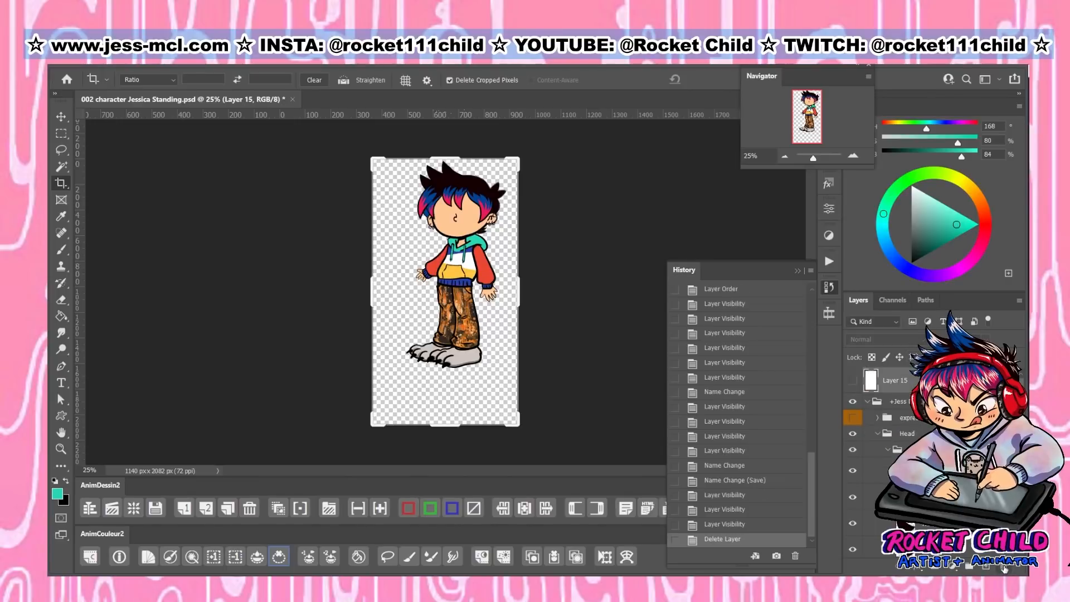
{"action": "left_click", "coordinate": [1003, 567]}
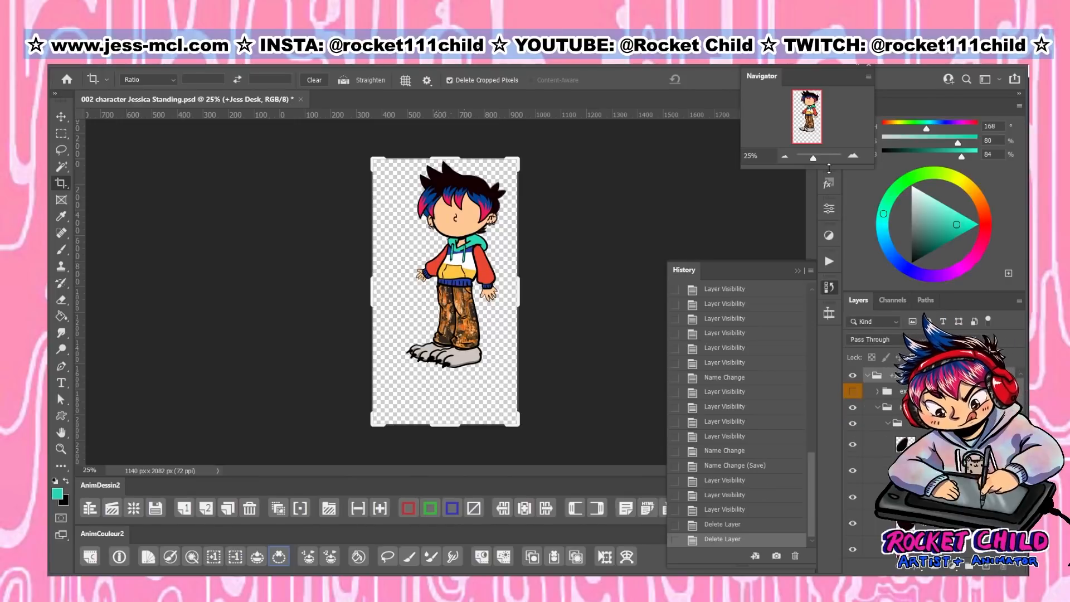
{"action": "key", "text": "ctrl+s"}
{"action": "left_click", "coordinate": [888, 424]}
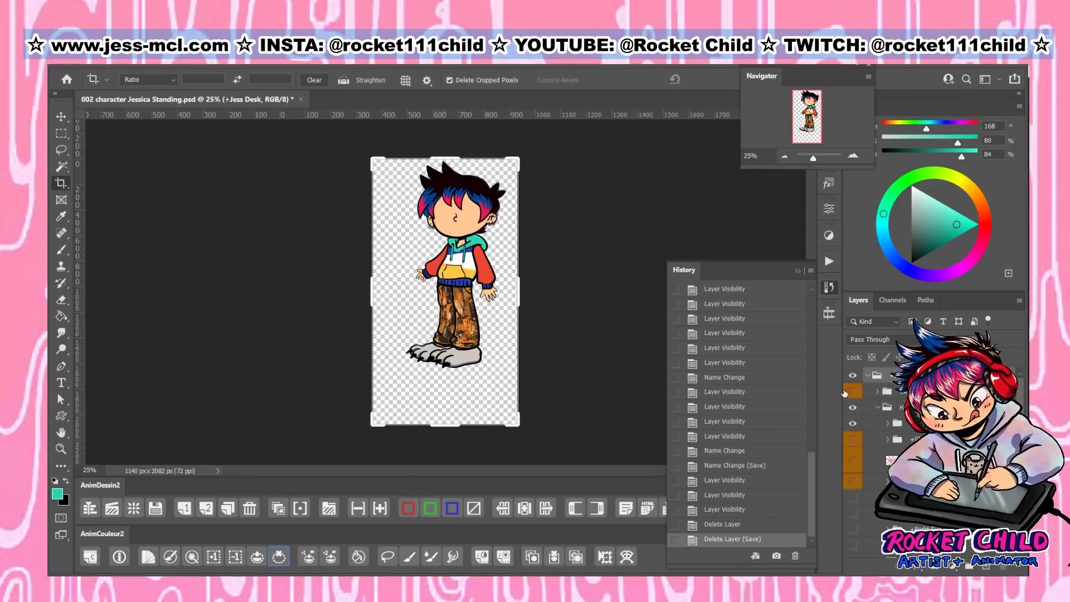
{"action": "key", "text": "ctrl+s"}
Show the hidden accessory group above the head and the hidden head layers, including Blush and the facial expression groups
{"action": "left_click", "coordinate": [852, 391]}
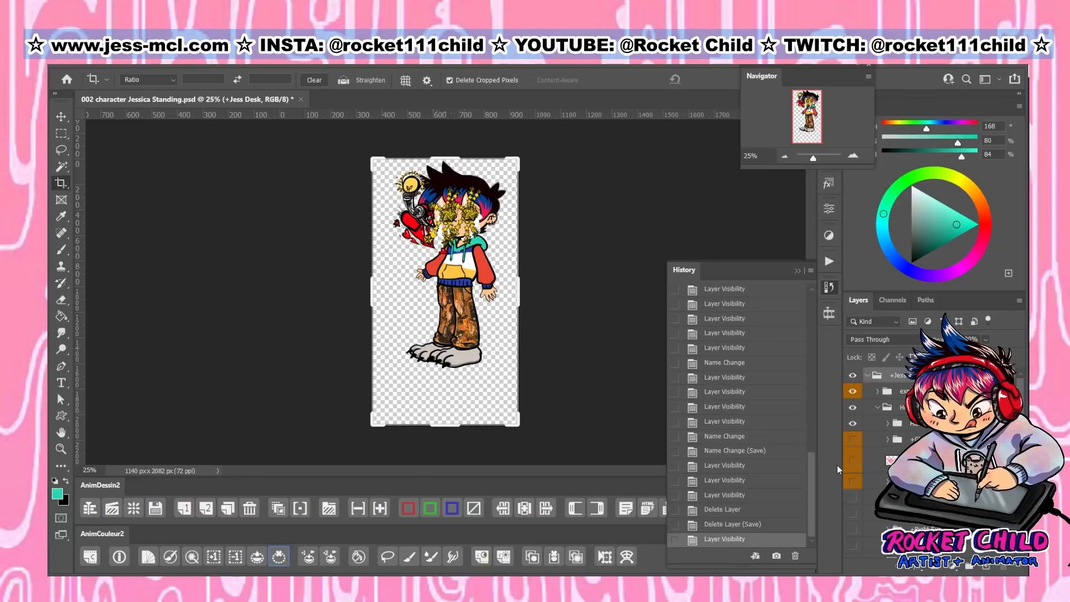
{"action": "left_click", "coordinate": [851, 440]}
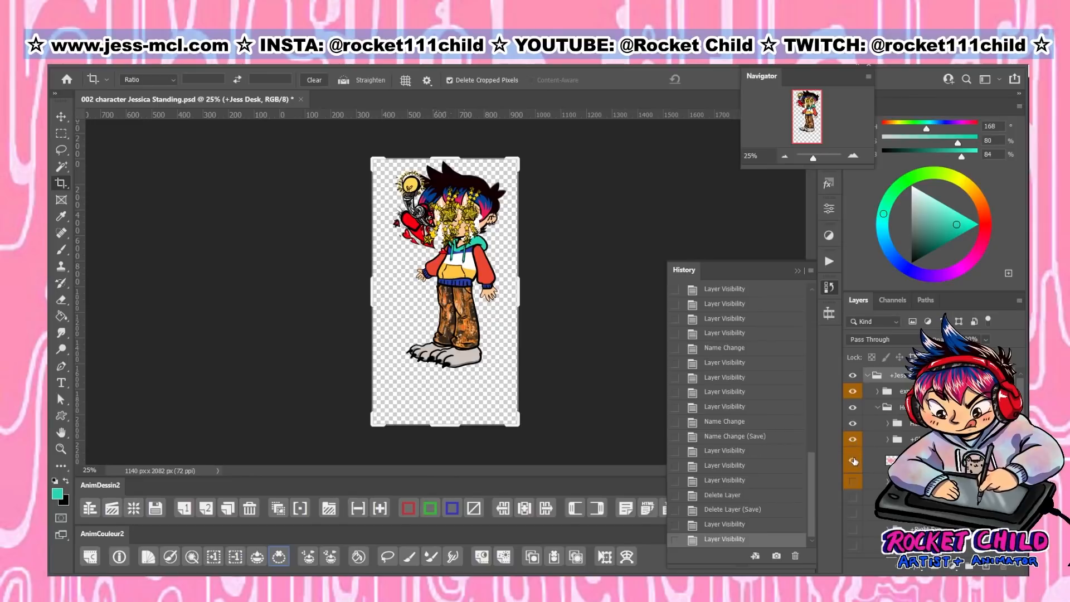
{"action": "left_click", "coordinate": [853, 461]}
{"action": "left_click", "coordinate": [851, 482]}
{"action": "scroll", "coordinate": [853, 468], "scroll_direction": "down", "scroll_amount": 3}
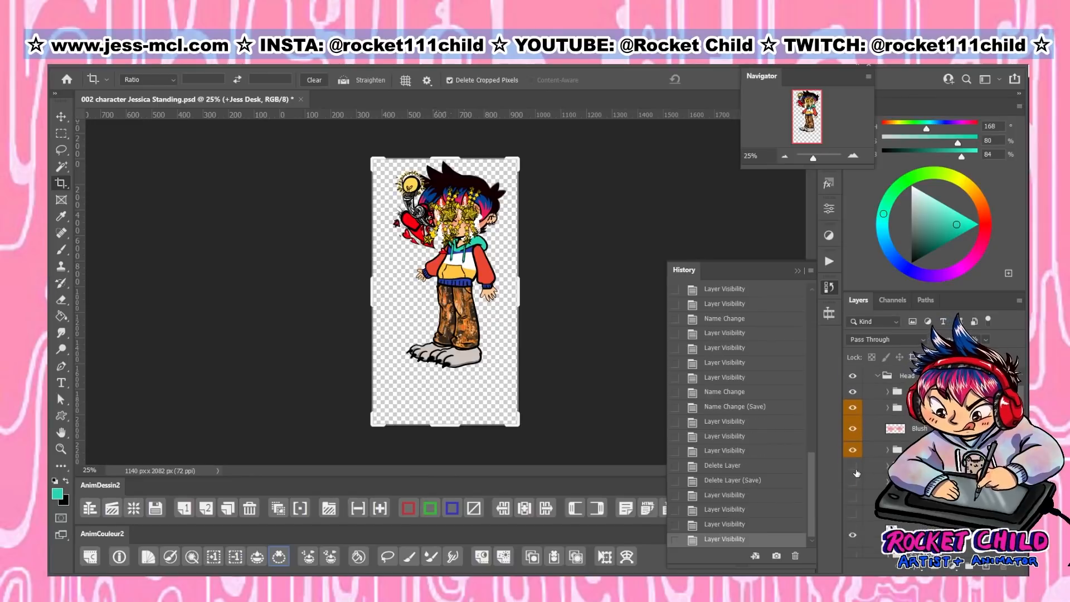
{"action": "left_click_drag", "start_coordinate": [854, 451], "coordinate": [852, 493]}
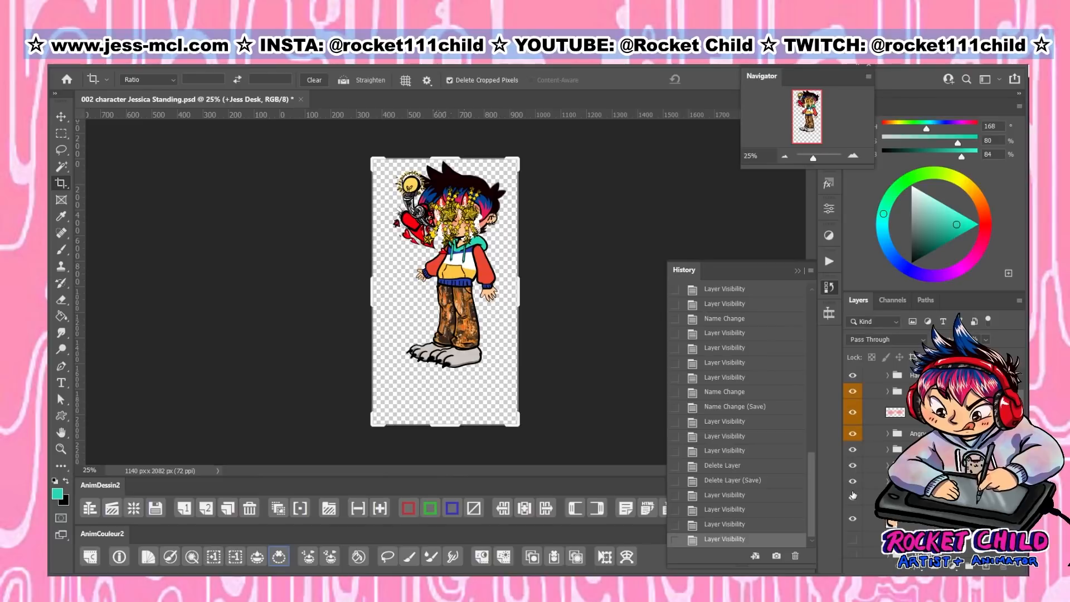
{"action": "left_click", "coordinate": [853, 495]}
{"action": "scroll", "coordinate": [858, 495], "scroll_direction": "down", "scroll_amount": 3}
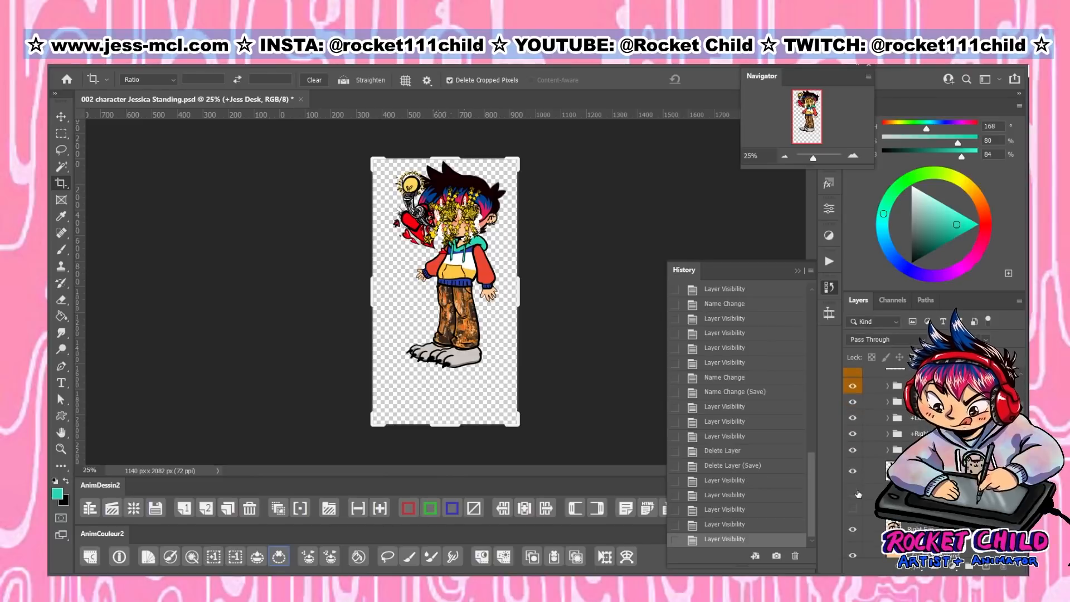
{"action": "left_click", "coordinate": [854, 507]}
{"action": "scroll", "coordinate": [867, 494], "scroll_direction": "down", "scroll_amount": 5}
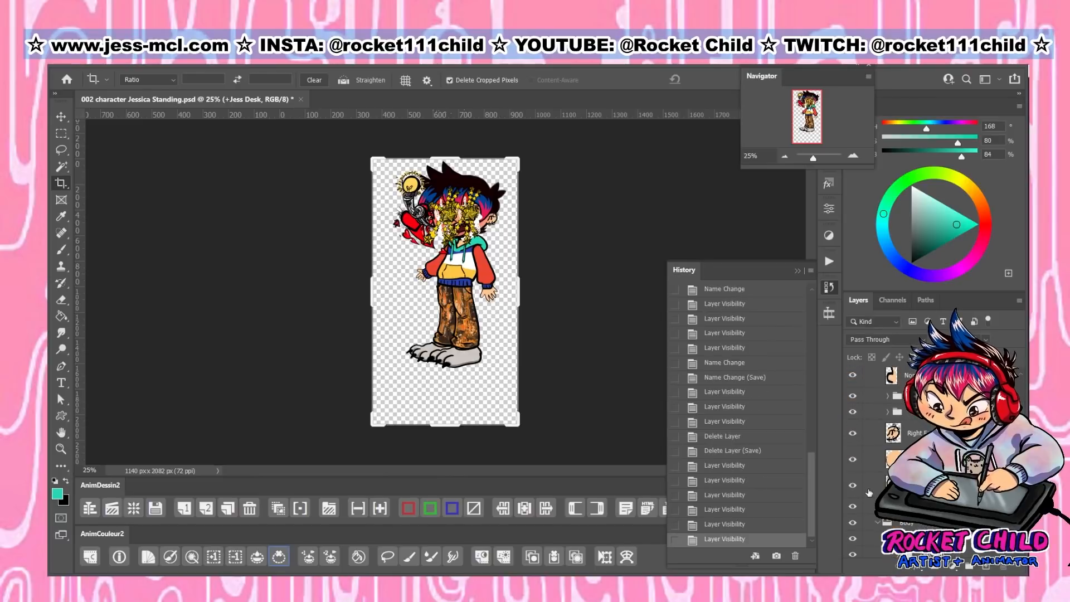
Show the hidden guitar layers and the Cat Piano group within the body, and save the document
{"action": "scroll", "coordinate": [869, 492], "scroll_direction": "down", "scroll_amount": 5}
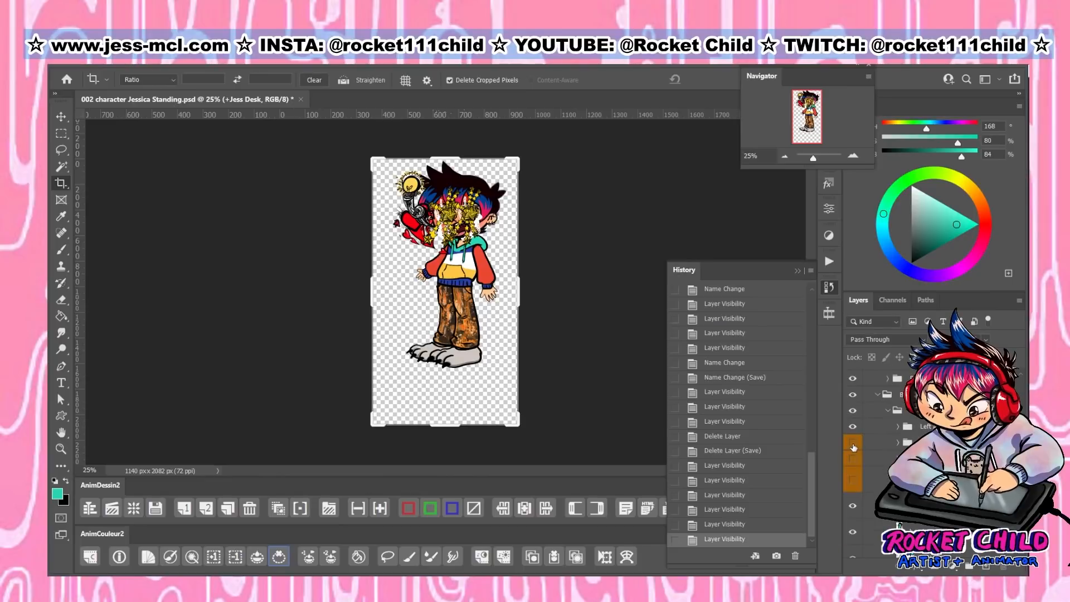
{"action": "left_click", "coordinate": [853, 443]}
{"action": "left_click", "coordinate": [854, 458]}
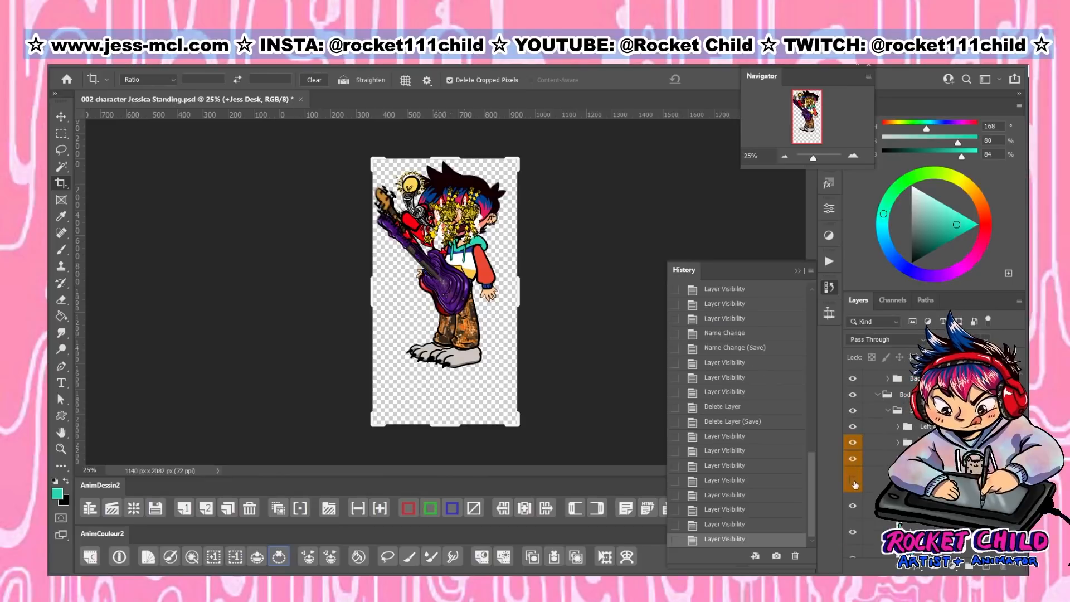
{"action": "left_click", "coordinate": [852, 480]}
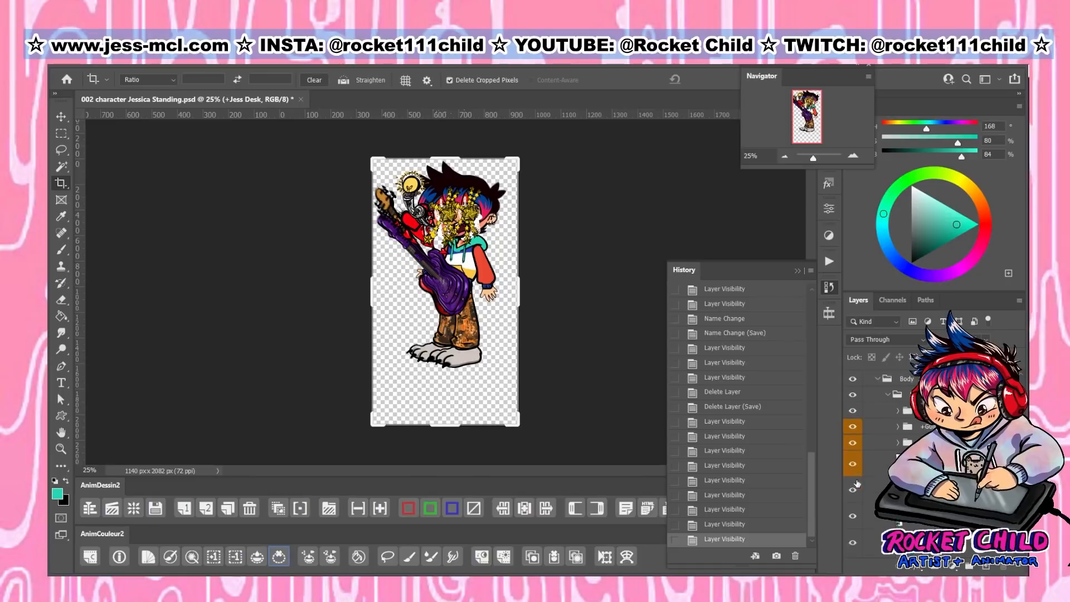
{"action": "scroll", "coordinate": [858, 484], "scroll_direction": "down", "scroll_amount": 3}
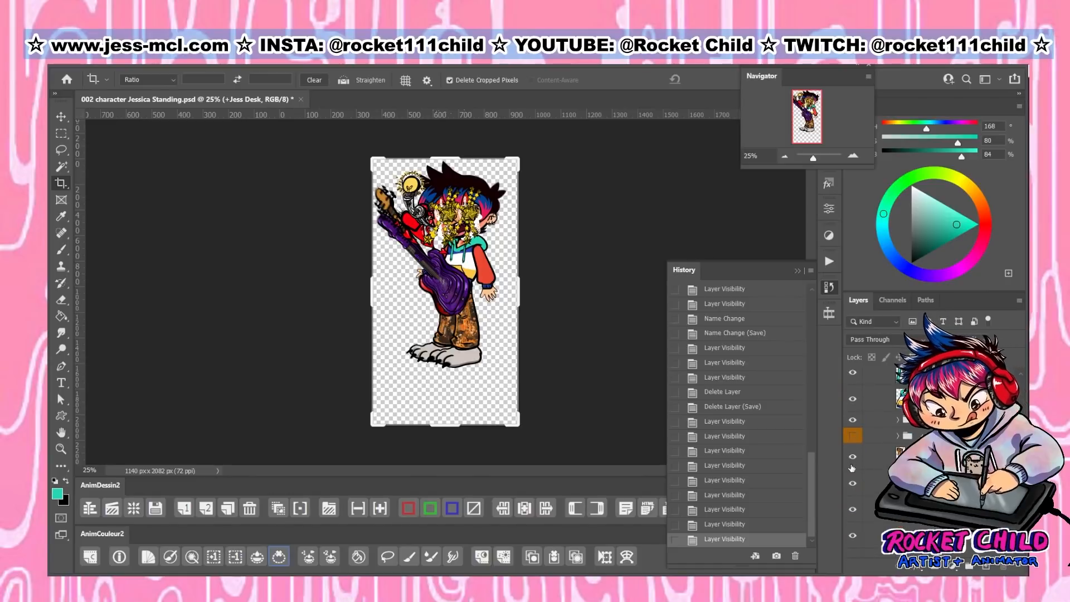
{"action": "left_click", "coordinate": [852, 436]}
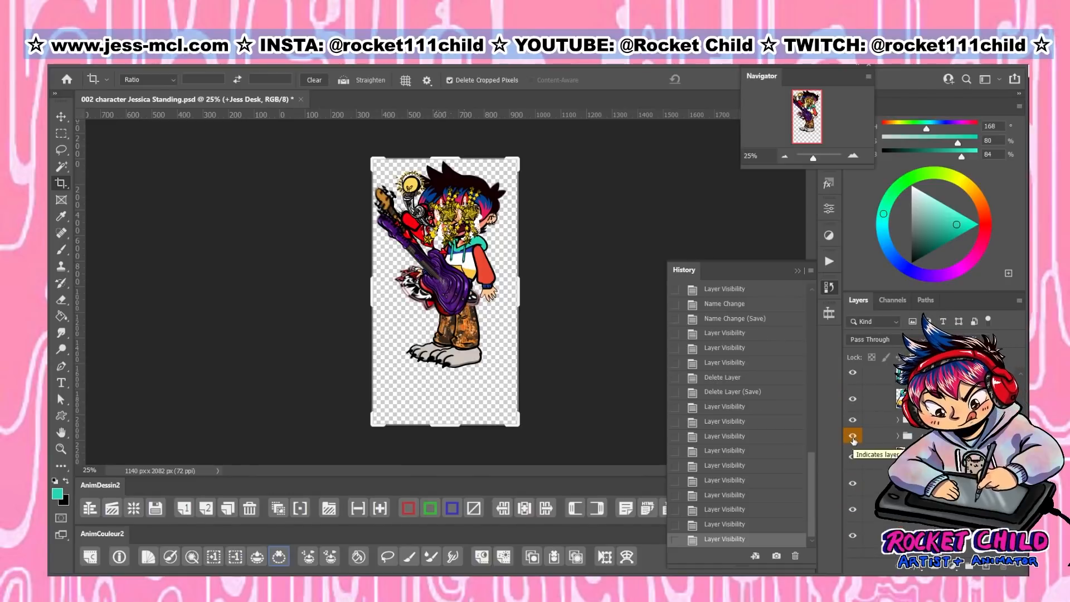
{"action": "scroll", "coordinate": [860, 440], "scroll_direction": "down", "scroll_amount": 2}
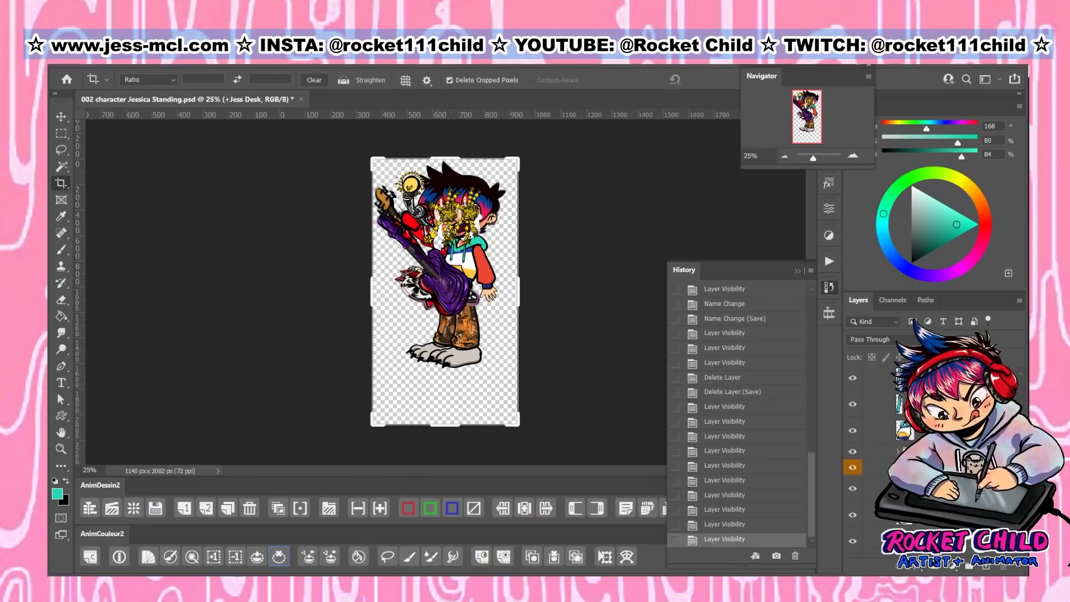
{"action": "key", "text": "ctrl+s"}
Hide the guitar and the two layers directly below it in the body group
{"action": "scroll", "coordinate": [866, 481], "scroll_direction": "up", "scroll_amount": 2}
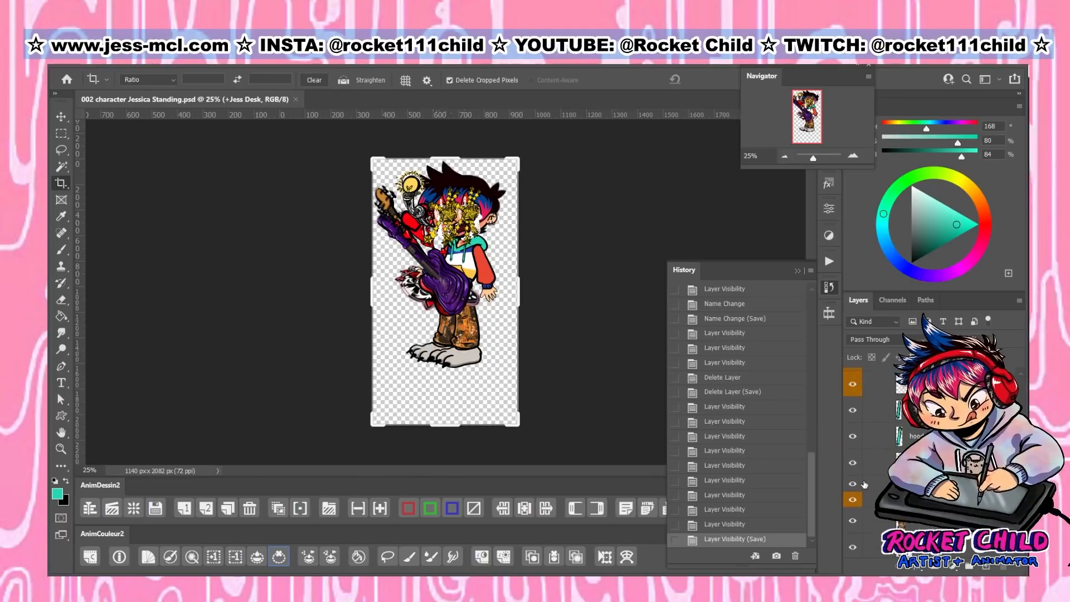
{"action": "scroll", "coordinate": [866, 481], "scroll_direction": "up", "scroll_amount": 1}
{"action": "left_click", "coordinate": [852, 461]}
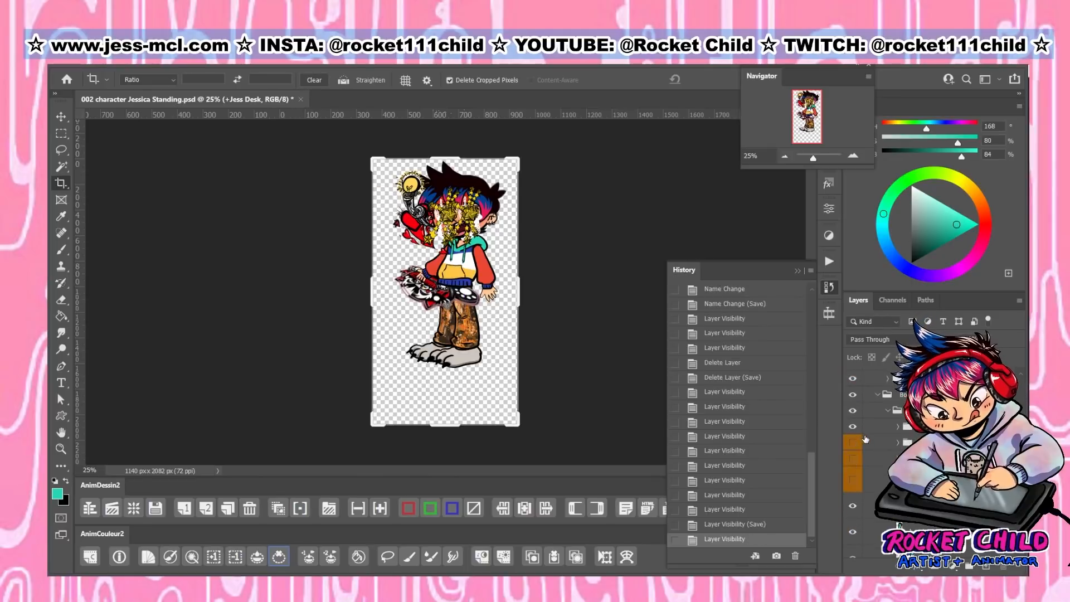
Hide the accessory group, Blush and all eye, brow and mouth expression layers, leaving the face with only its nose
{"action": "scroll", "coordinate": [864, 432], "scroll_direction": "up", "scroll_amount": 2}
{"action": "scroll", "coordinate": [864, 432], "scroll_direction": "up", "scroll_amount": 3}
{"action": "left_click", "coordinate": [854, 456]}
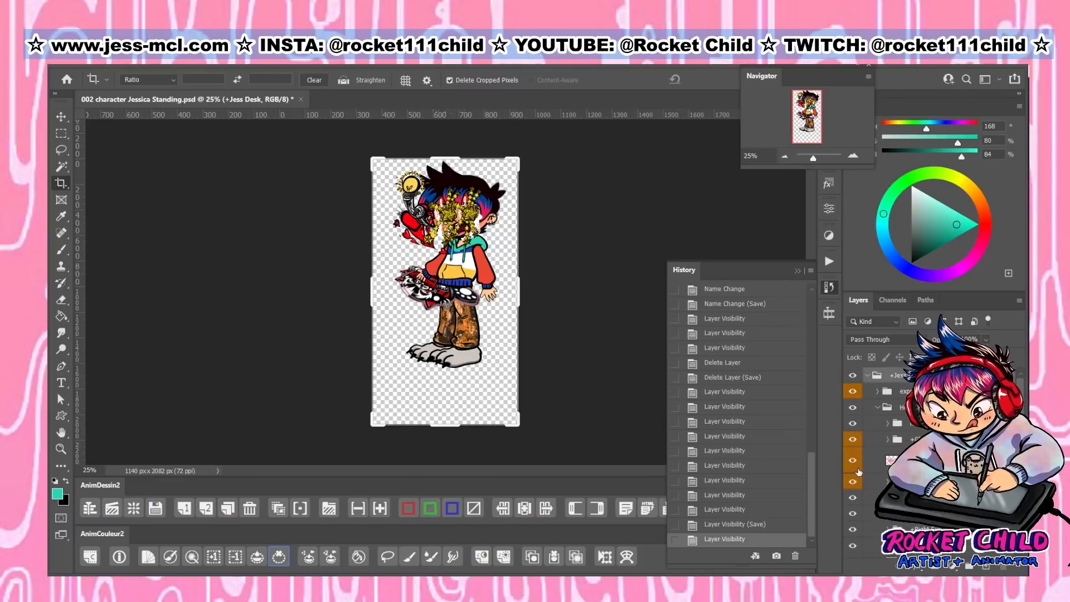
{"action": "left_click", "coordinate": [853, 391]}
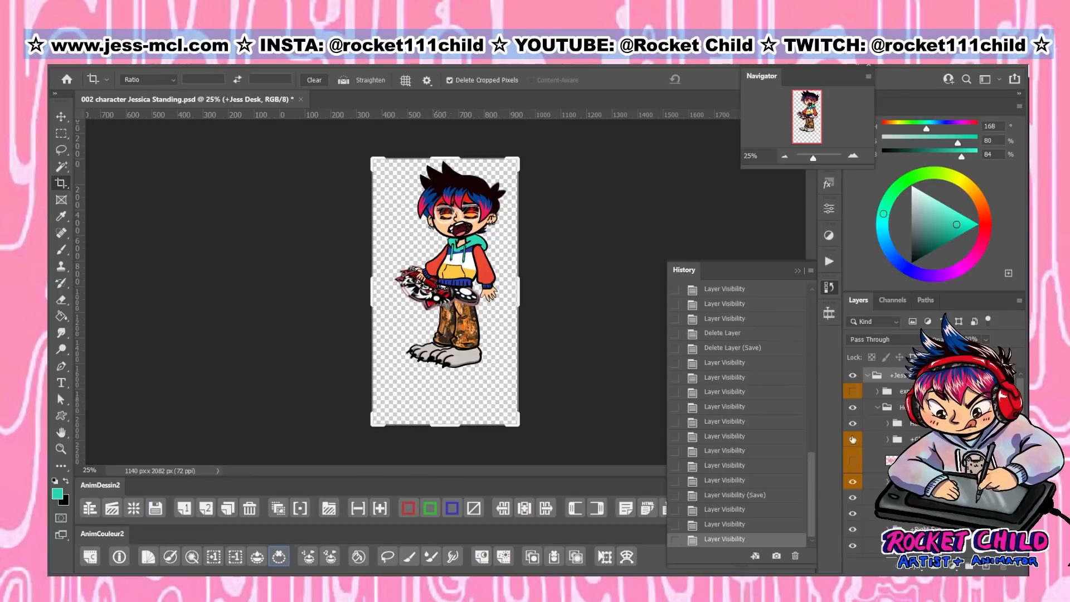
{"action": "left_click", "coordinate": [853, 481]}
{"action": "left_click", "coordinate": [853, 513]}
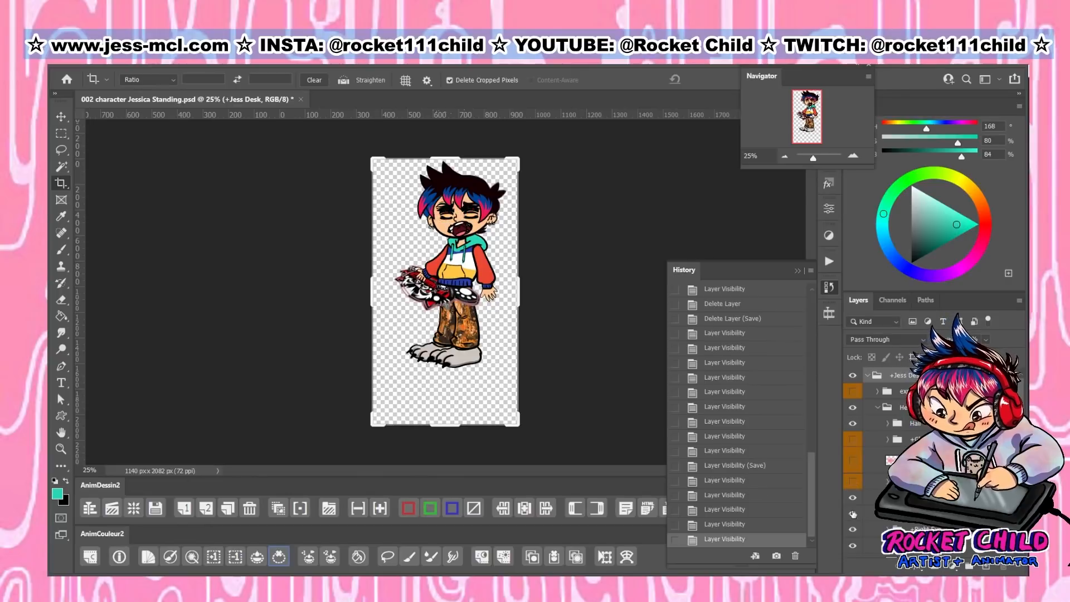
{"action": "scroll", "coordinate": [853, 513], "scroll_direction": "down", "scroll_amount": 2}
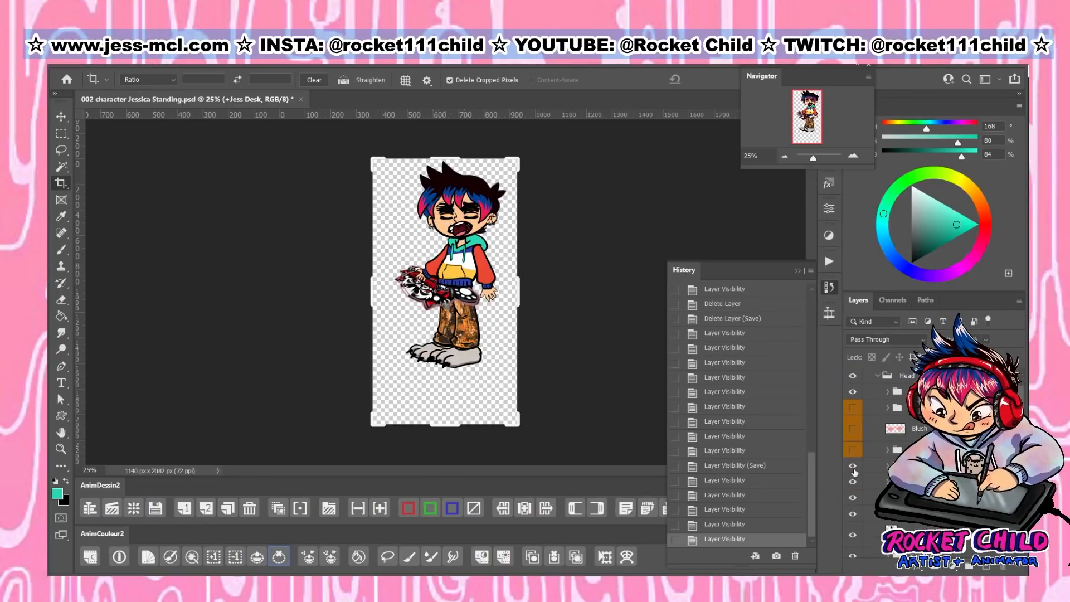
{"action": "left_click", "coordinate": [853, 468]}
{"action": "scroll", "coordinate": [853, 516], "scroll_direction": "down", "scroll_amount": 3}
{"action": "left_click", "coordinate": [853, 526]}
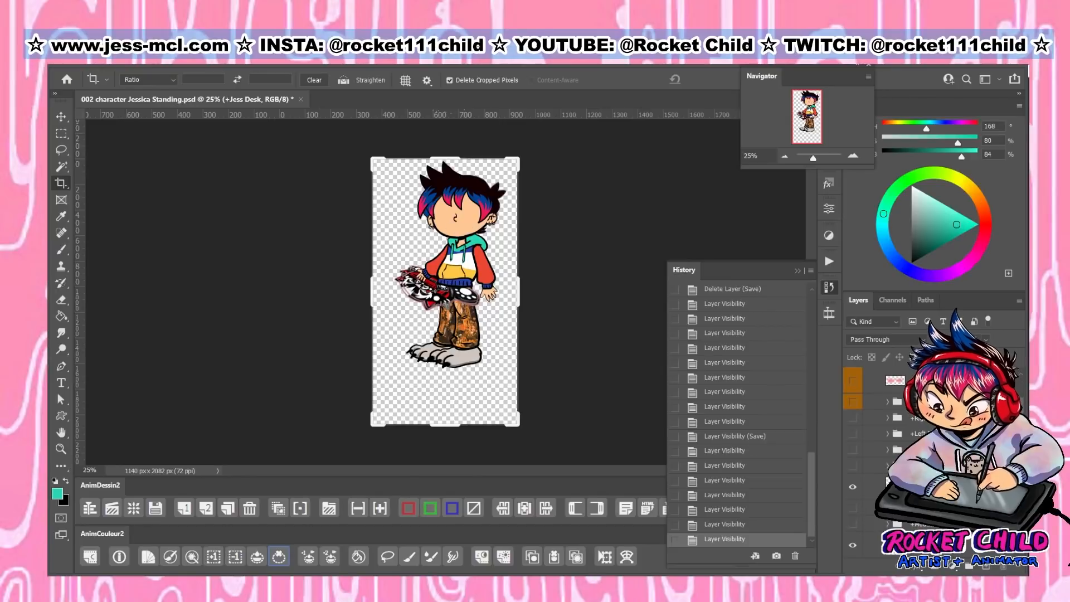
Try to put the body and Right Arm layers beneath the Cat Piano group, and undo both layer reorderings
{"action": "scroll", "coordinate": [870, 435], "scroll_direction": "up", "scroll_amount": 4}
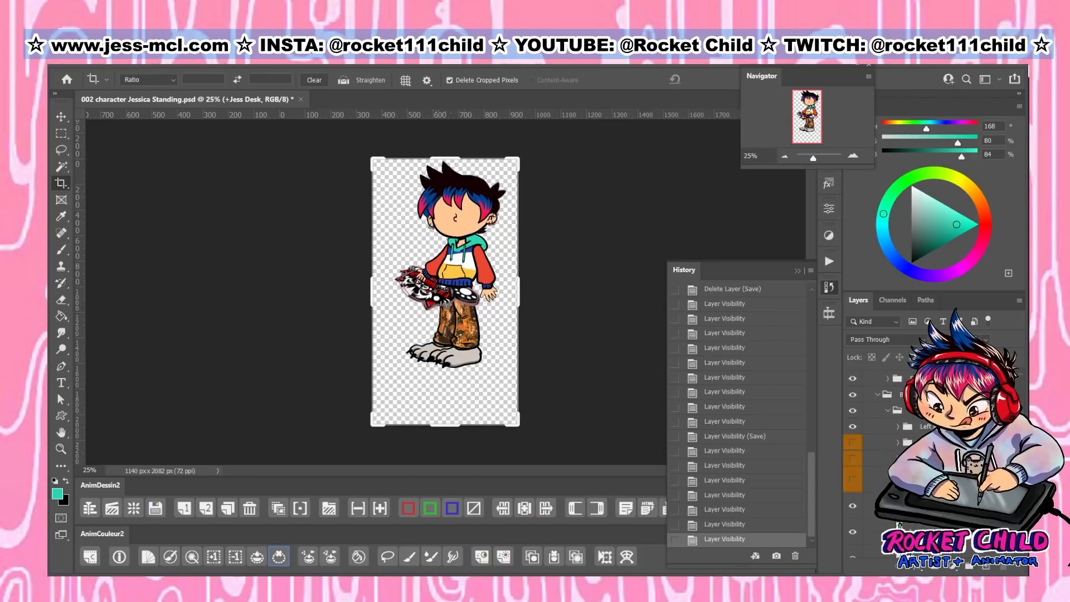
{"action": "scroll", "coordinate": [870, 446], "scroll_direction": "down", "scroll_amount": 4}
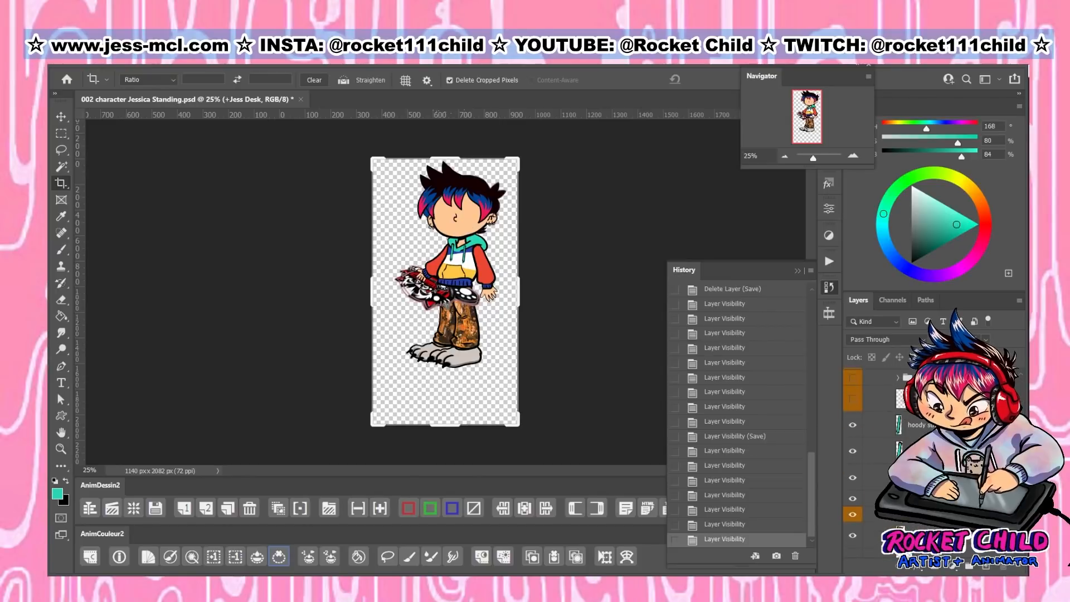
{"action": "left_click", "coordinate": [925, 514]}
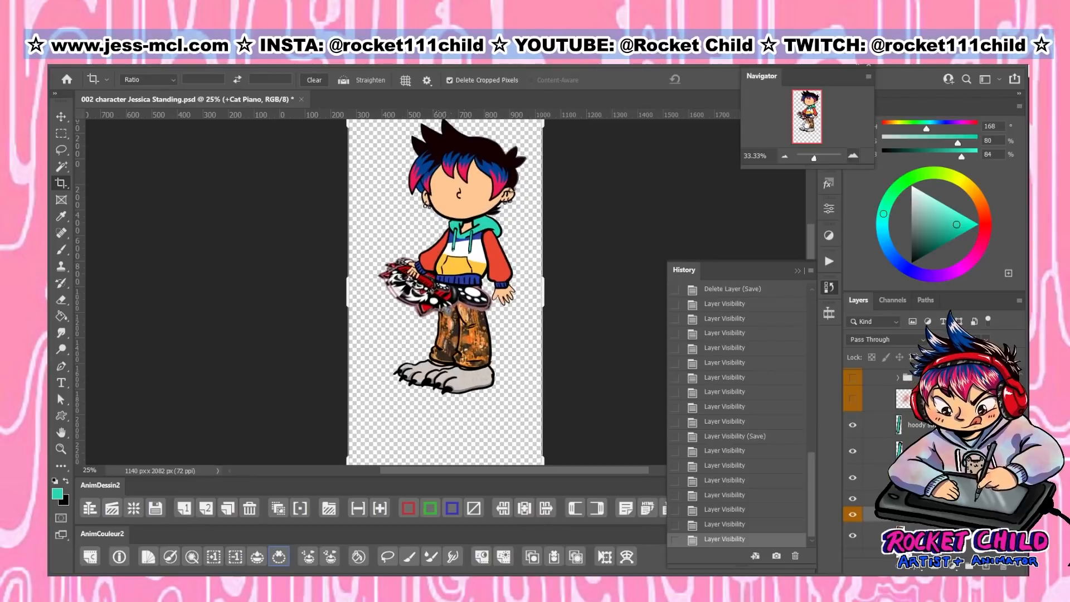
{"action": "left_click", "coordinate": [853, 156]}
{"action": "left_click", "coordinate": [856, 155]}
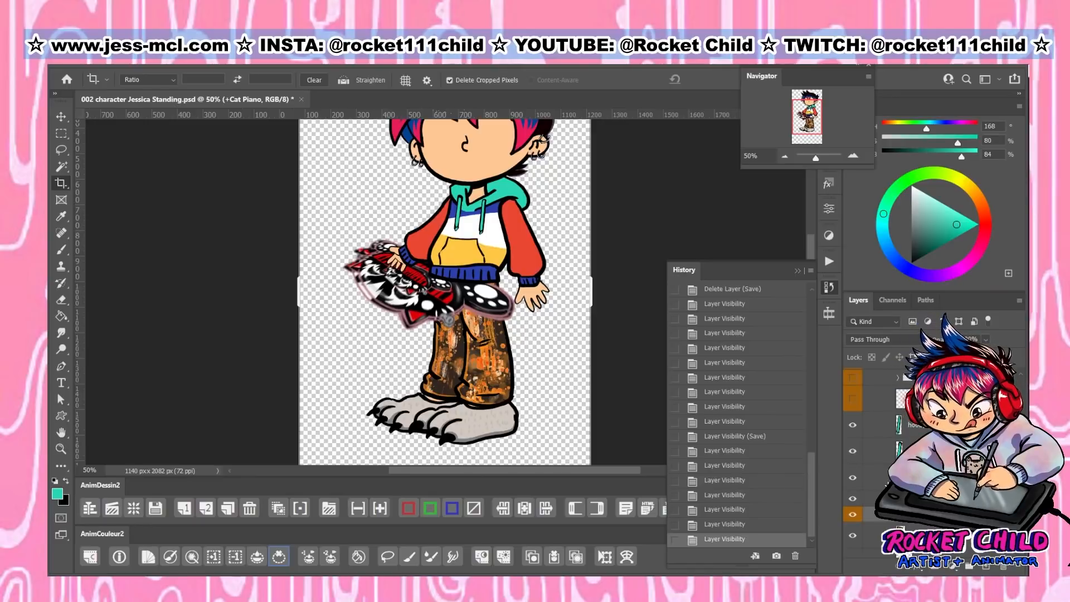
{"action": "left_click_drag", "start_coordinate": [925, 477], "coordinate": [925, 523]}
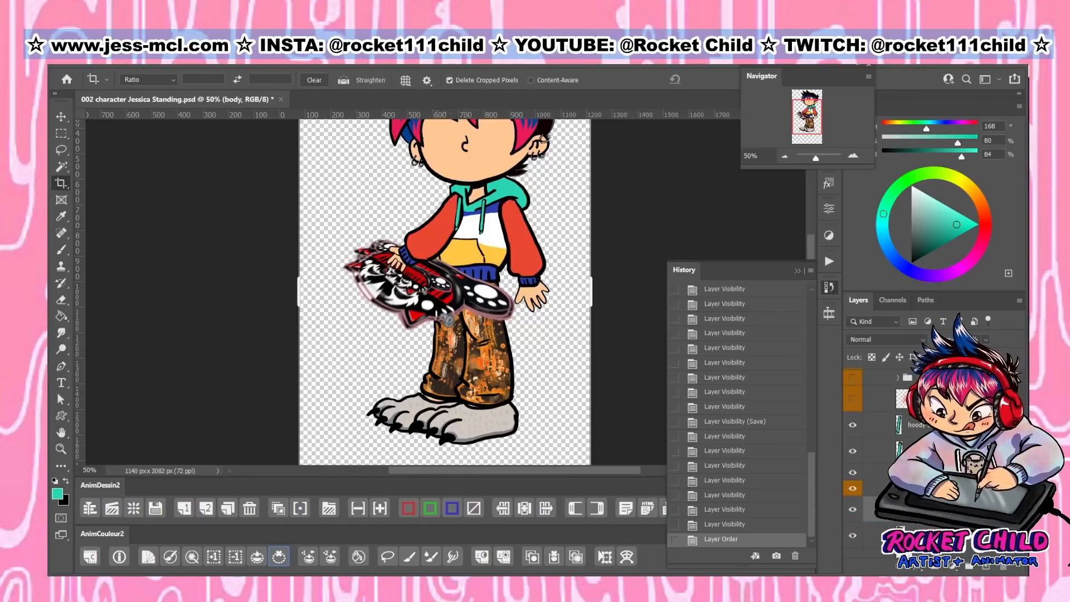
{"action": "left_click_drag", "start_coordinate": [925, 472], "coordinate": [926, 496]}
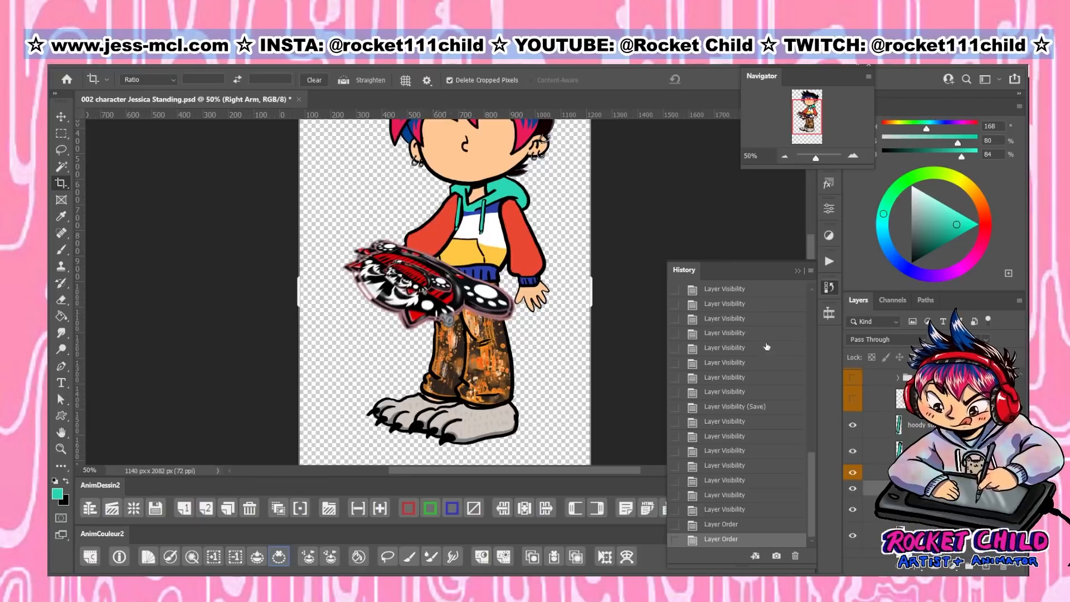
{"action": "left_click", "coordinate": [739, 524]}
{"action": "left_click", "coordinate": [738, 509]}
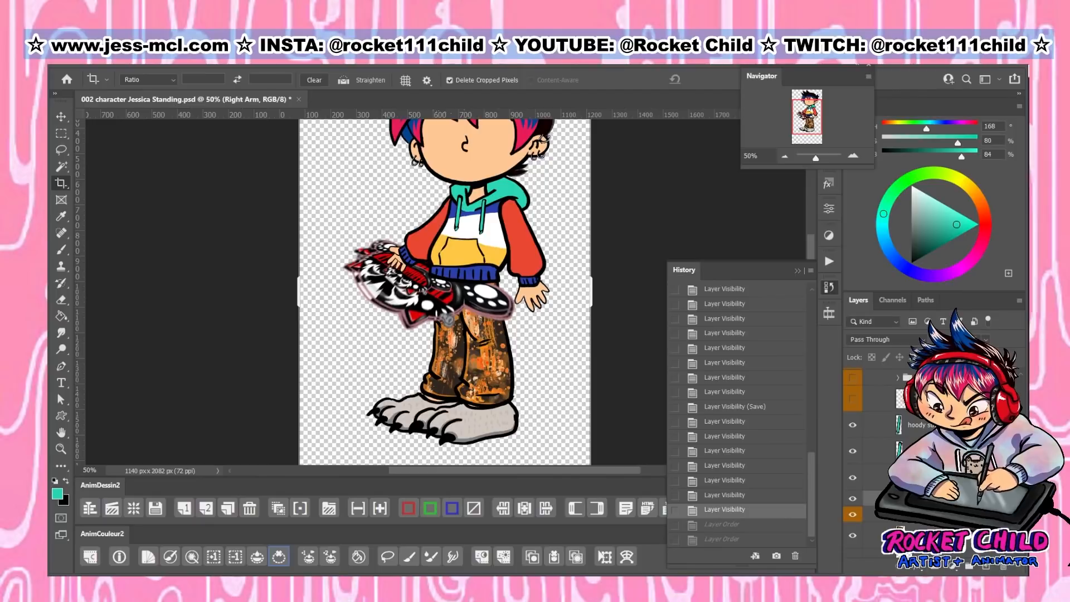
Move the Cat Piano group above the Right Arm layer in the layer order
{"action": "left_click_drag", "start_coordinate": [925, 514], "coordinate": [925, 467]}
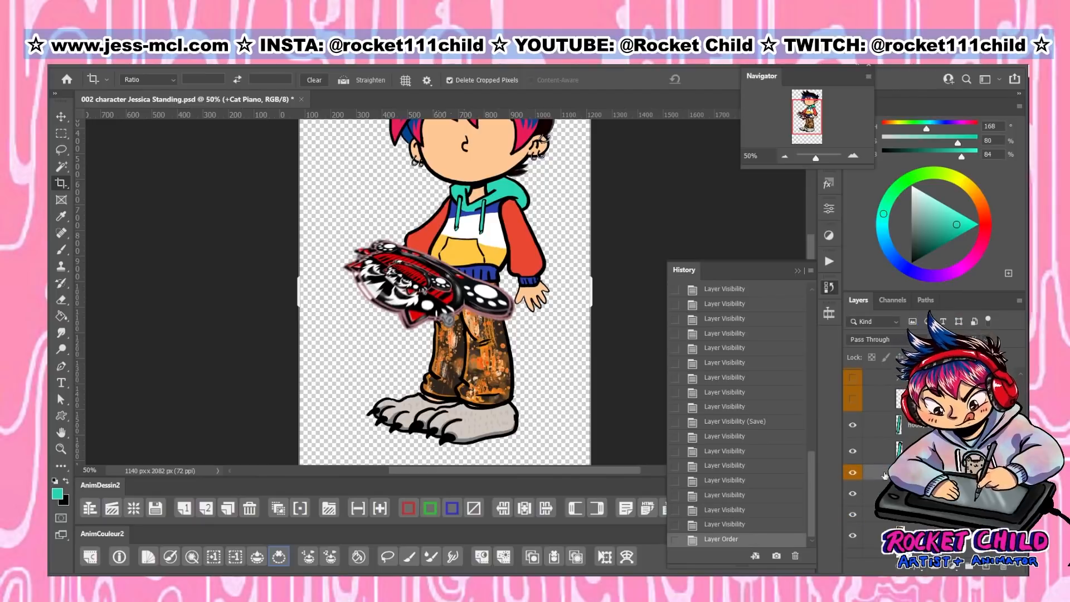
Try to rotate the Cat Piano group about 20 degrees clockwise and shift it down over the legs
{"action": "left_click", "coordinate": [64, 118]}
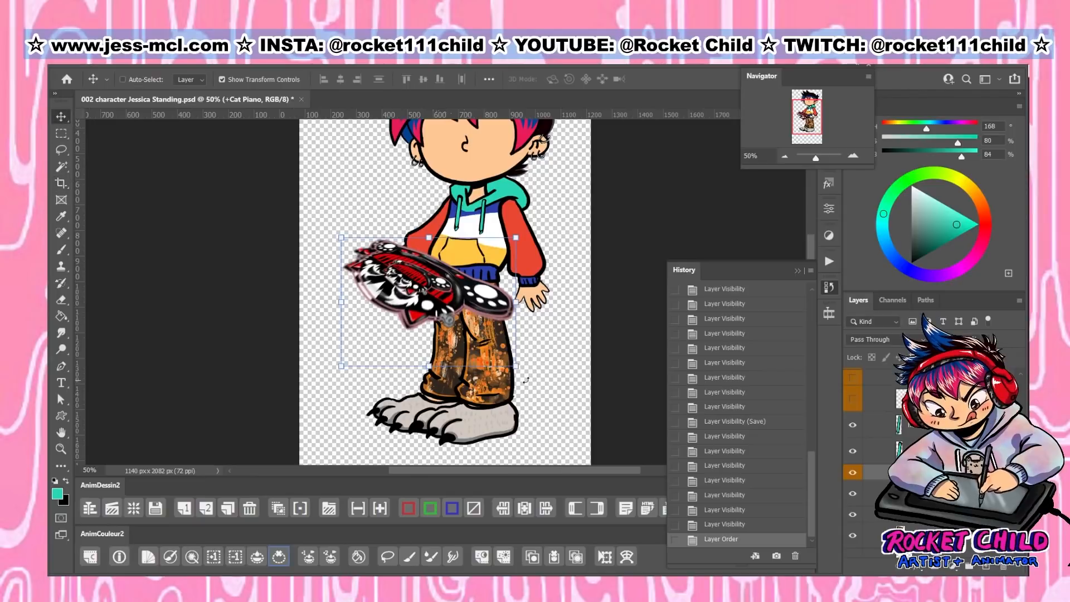
{"action": "left_click_drag", "start_coordinate": [525, 381], "coordinate": [511, 452]}
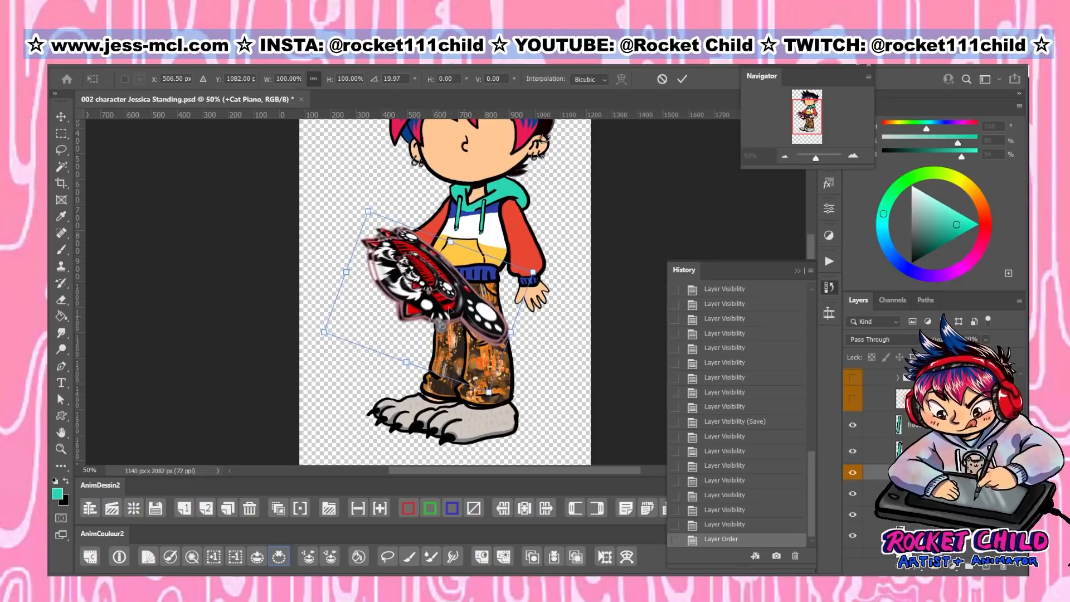
{"action": "left_click_drag", "start_coordinate": [448, 293], "coordinate": [459, 308]}
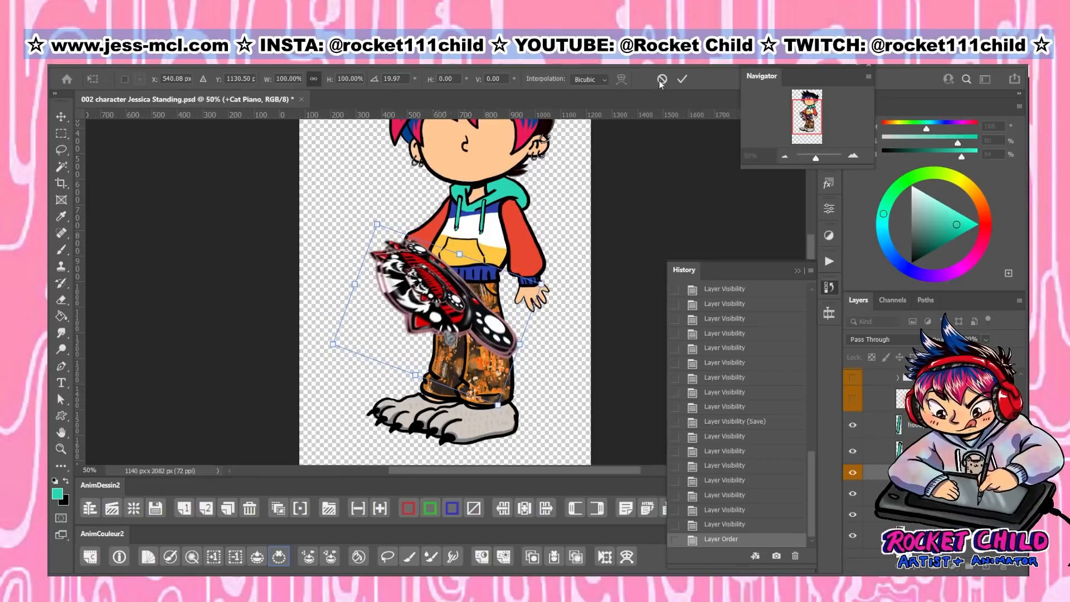
{"action": "left_click", "coordinate": [683, 78]}
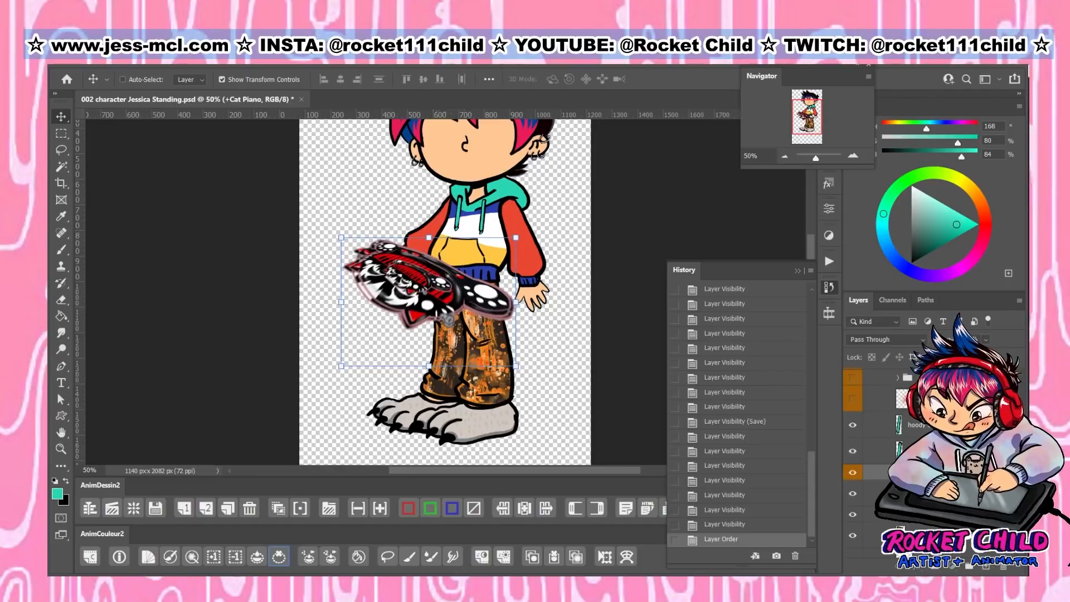
Expand the Cat Piano group, save the document, and hide the group's upper four layers while leaving its lowest layer visible
{"action": "left_click", "coordinate": [897, 472]}
{"action": "key", "text": "ctrl+s"}
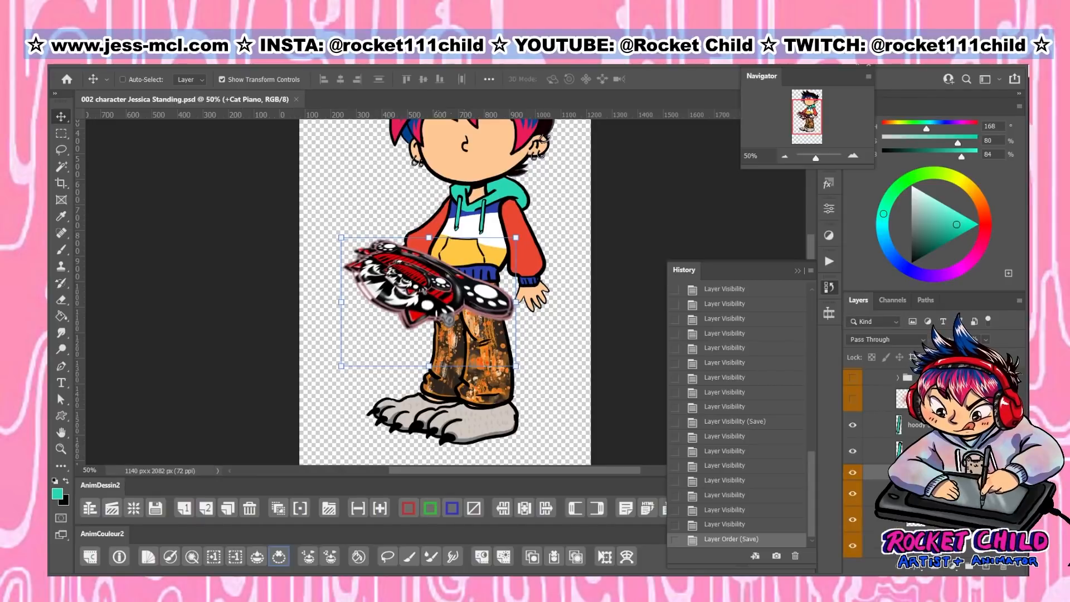
{"action": "scroll", "coordinate": [887, 452], "scroll_direction": "down", "scroll_amount": 2}
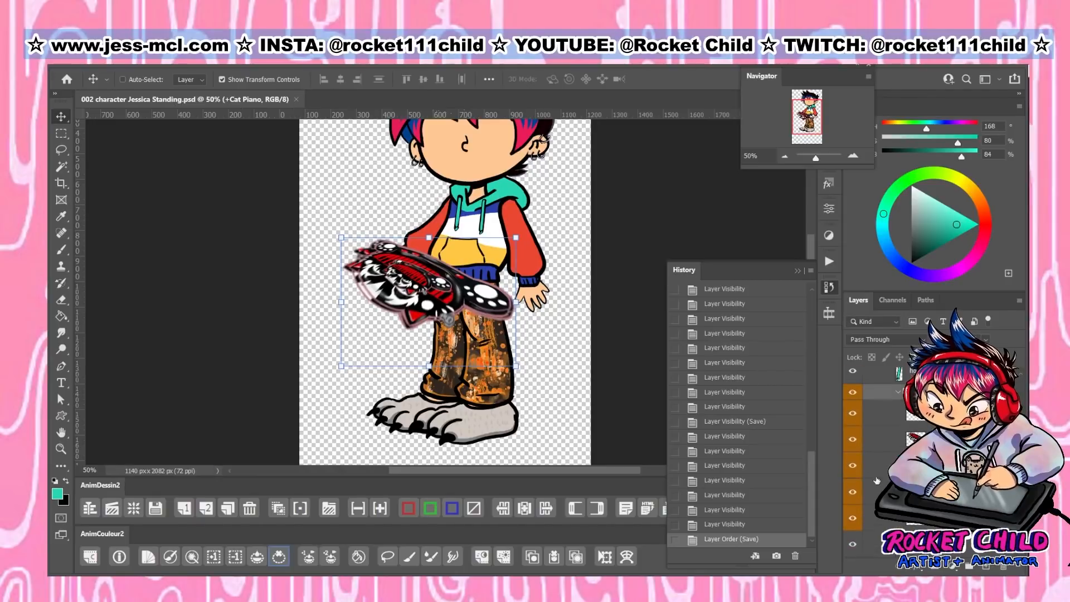
{"action": "left_click_drag", "start_coordinate": [853, 414], "coordinate": [861, 492]}
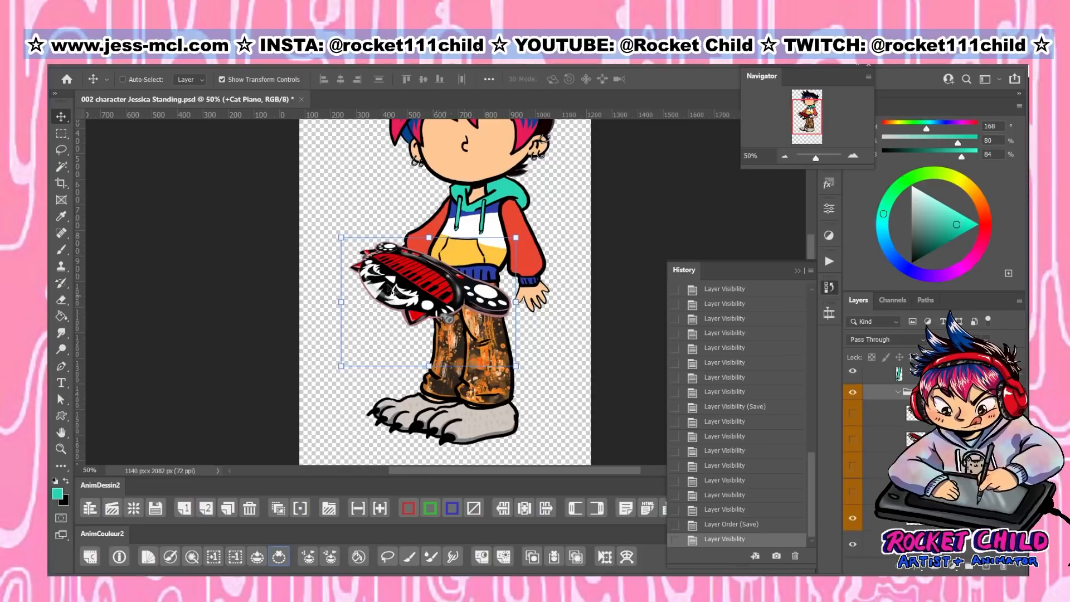
Apply a Perspective transform to the Cat Piano group, slanting it about -18.43° horizontally, and shift it about 116 px right and 14 px down
{"action": "left_click", "coordinate": [113, 55]}
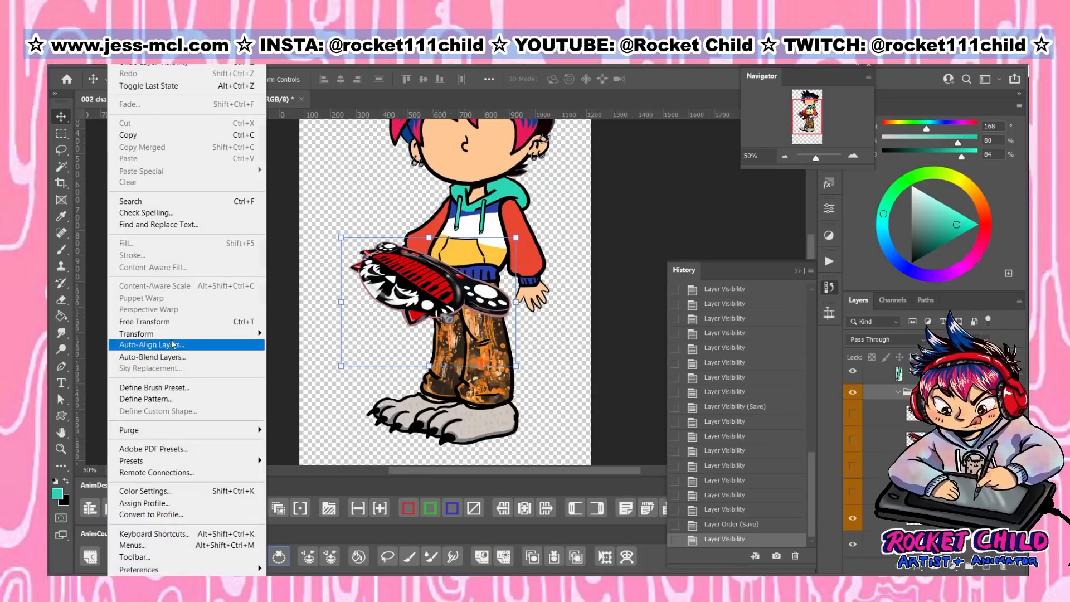
{"action": "mouse_move", "coordinate": [246, 336]}
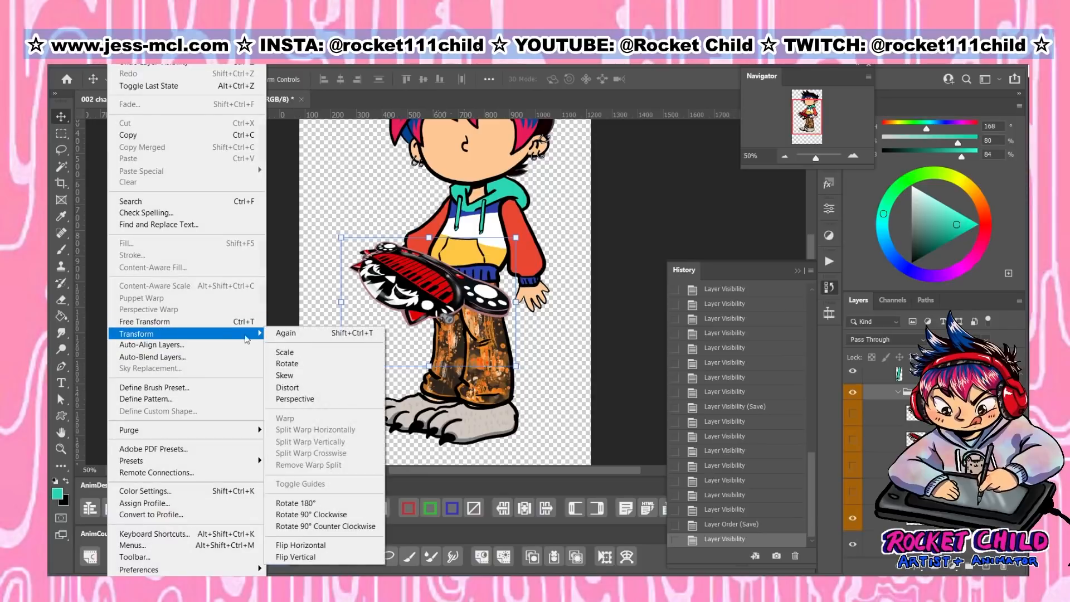
{"action": "left_click", "coordinate": [316, 400]}
{"action": "left_click_drag", "start_coordinate": [341, 365], "coordinate": [387, 350]}
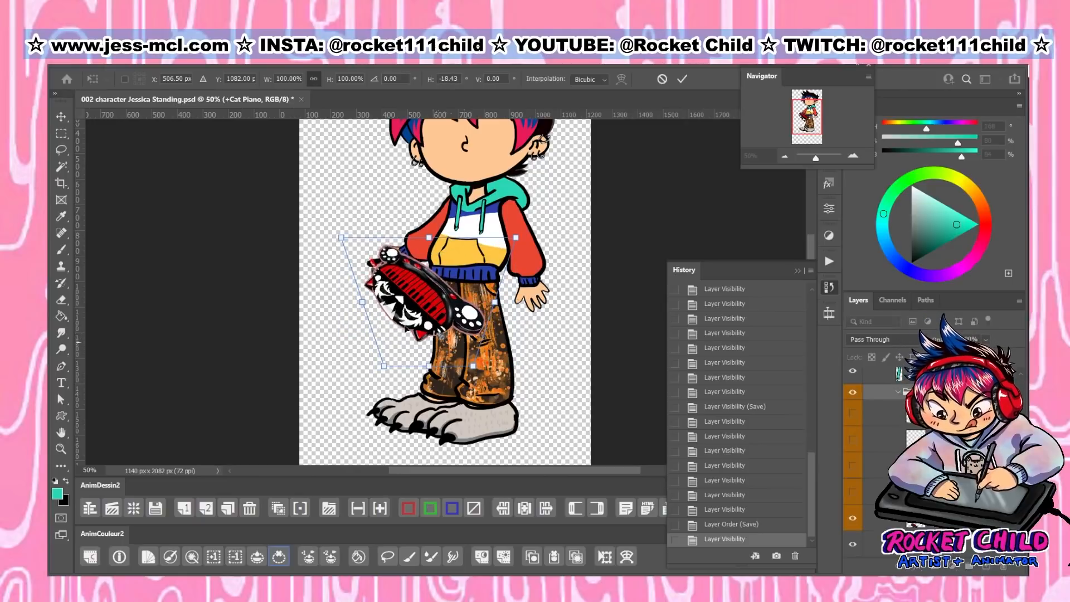
{"action": "left_click_drag", "start_coordinate": [435, 301], "coordinate": [468, 302]}
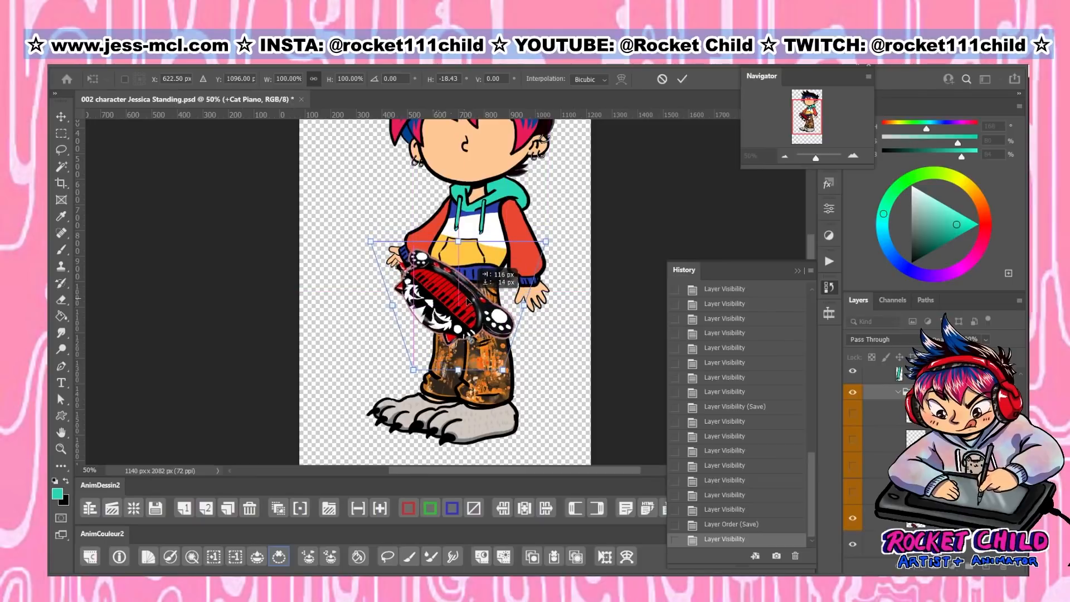
{"action": "left_click", "coordinate": [682, 80]}
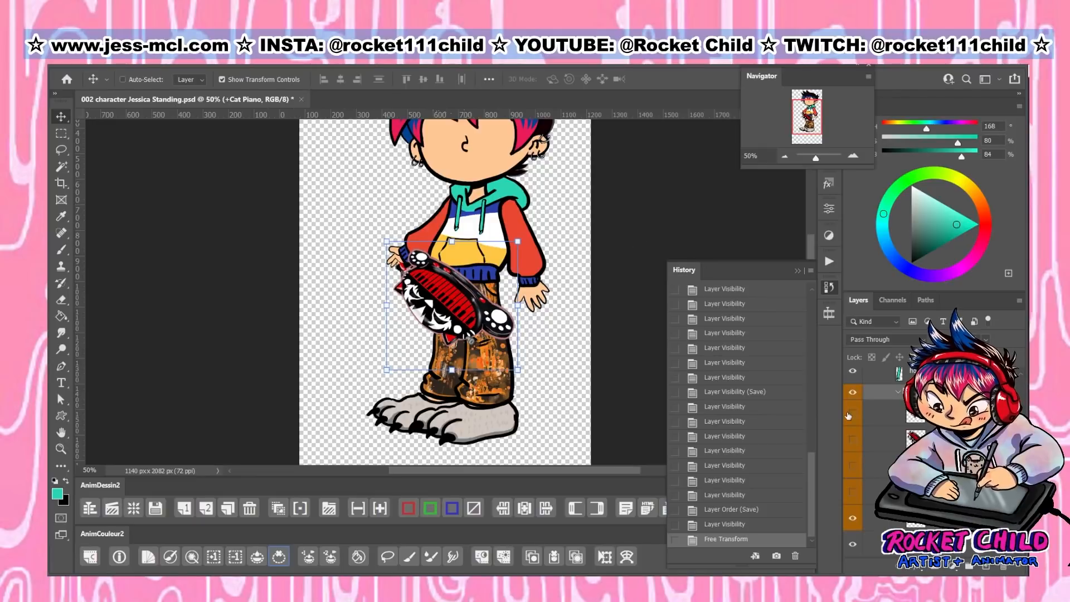
Show and rehide the Cat Piano group's upper four layers, and move the group up and right across the waist
{"action": "left_click_drag", "start_coordinate": [848, 416], "coordinate": [853, 493]}
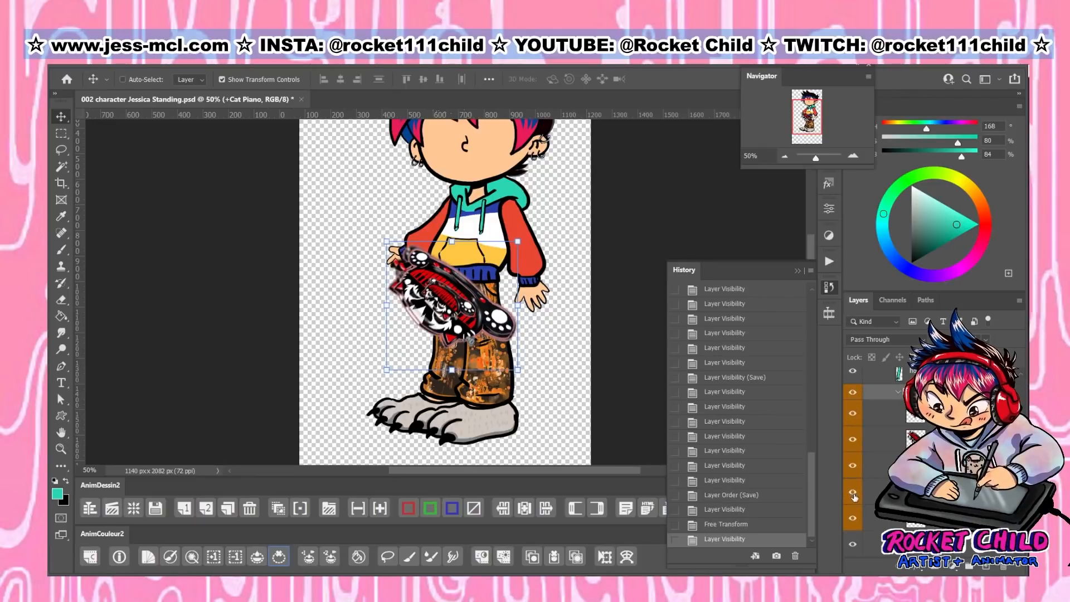
{"action": "left_click", "coordinate": [854, 416]}
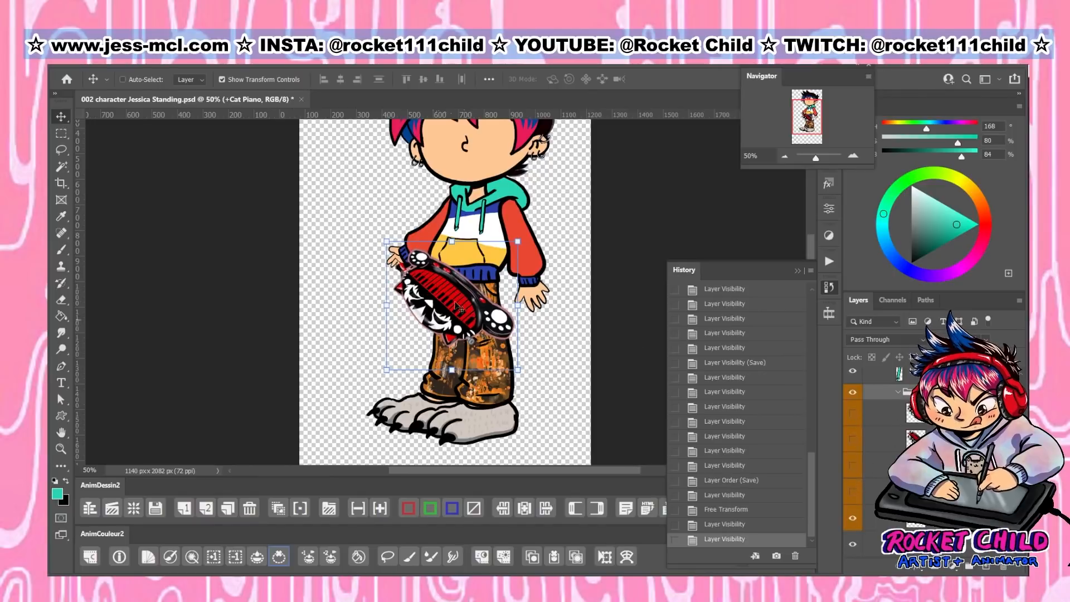
{"action": "left_click_drag", "start_coordinate": [472, 322], "coordinate": [487, 301]}
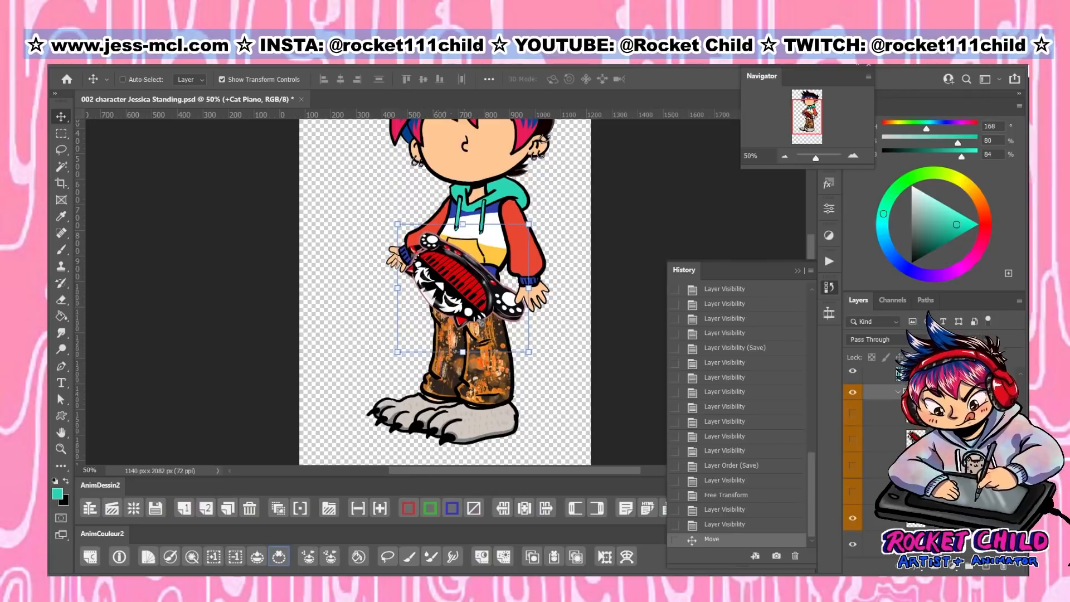
Select the outline area of Cat Piano layer 5 with the Magic Wand at tolerance 32, and add a new layer
{"action": "left_click", "coordinate": [947, 519]}
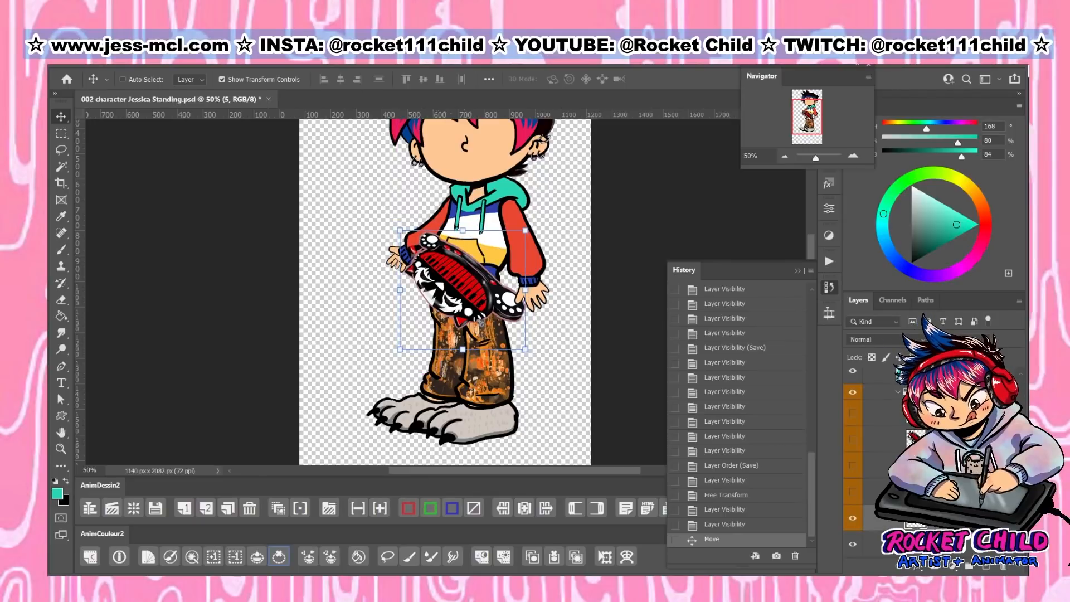
{"action": "left_click", "coordinate": [62, 166]}
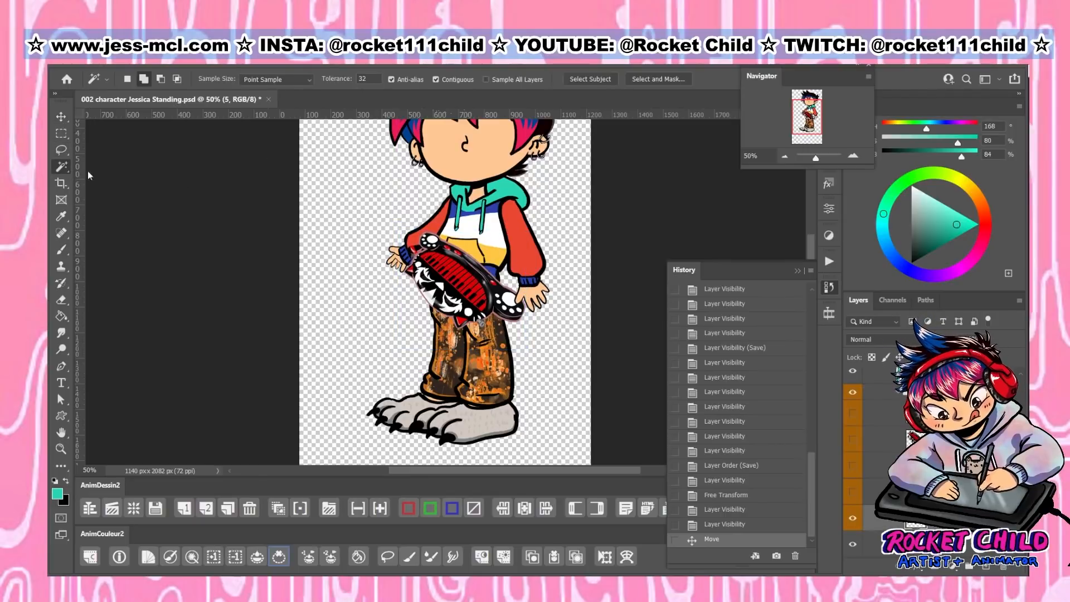
{"action": "left_click", "coordinate": [853, 155]}
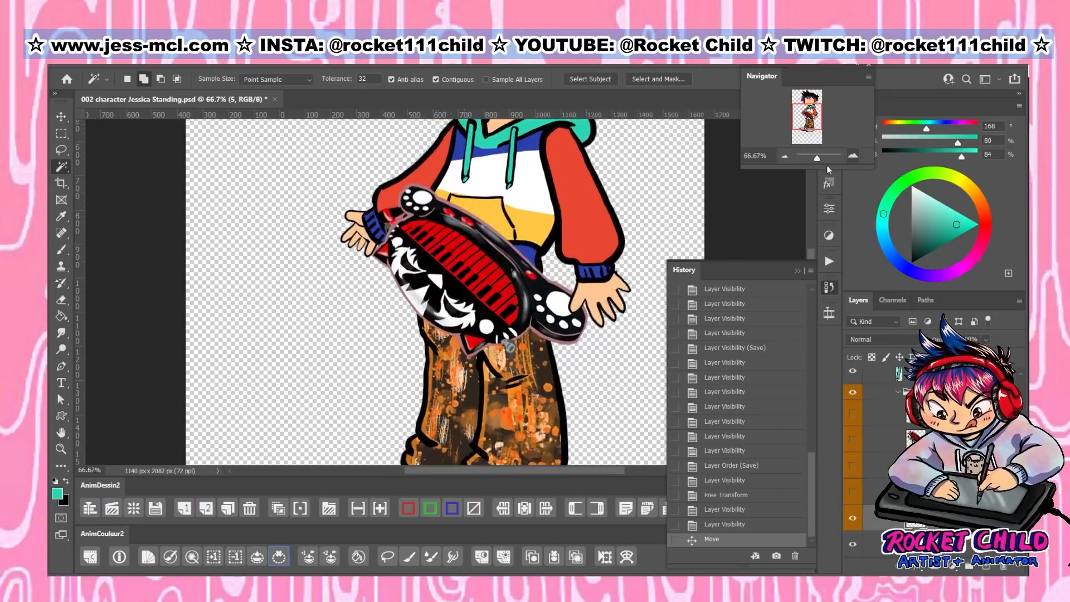
{"action": "left_click", "coordinate": [466, 347]}
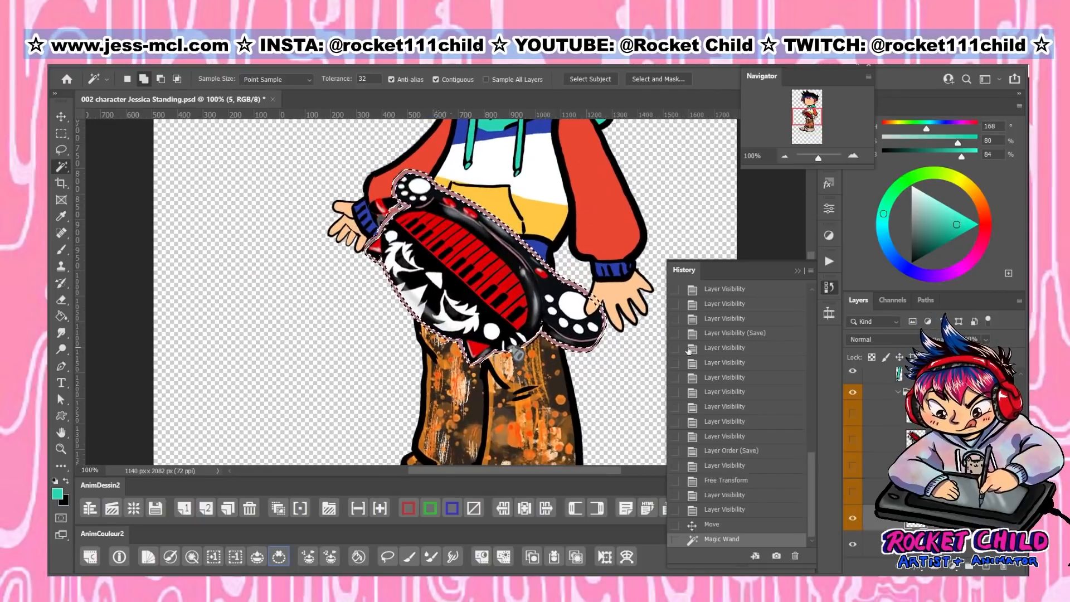
{"action": "left_click", "coordinate": [853, 156]}
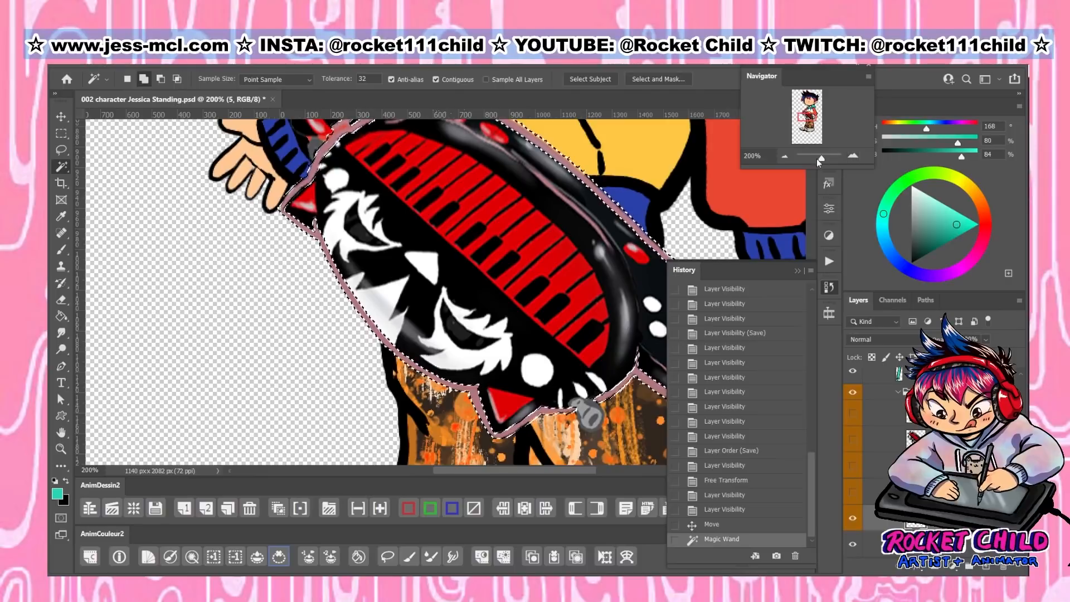
{"action": "left_click", "coordinate": [785, 157]}
{"action": "left_click", "coordinate": [785, 157]}
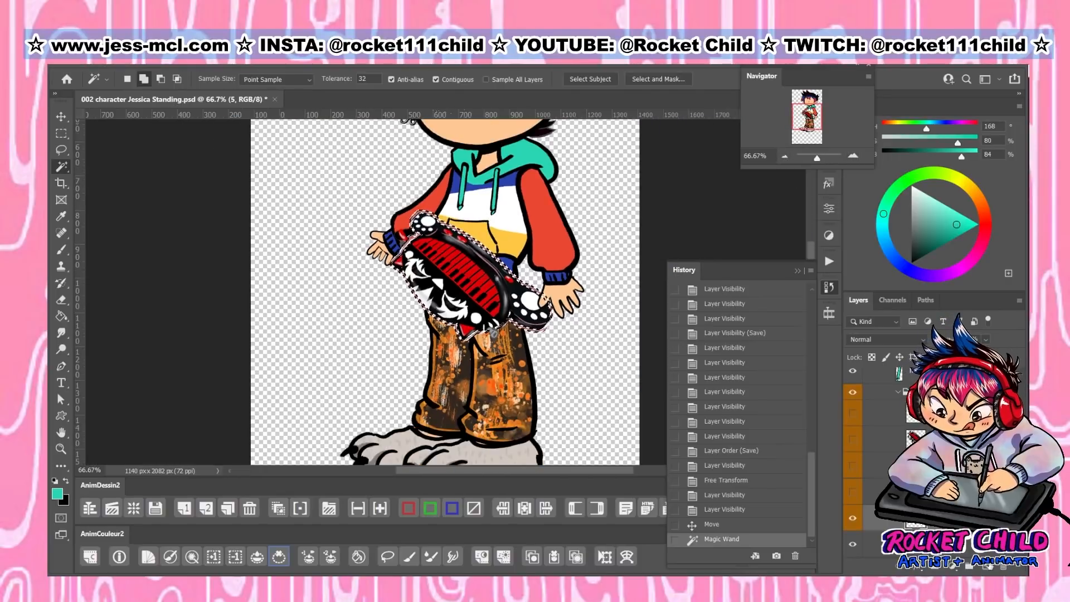
{"action": "key", "text": "ctrl+shift+alt+n"}
Try filling the selected Cat Piano outline with red at hue 359, saturation 69 and brightness 78 on the new layer, and deselect
{"action": "key", "text": "i"}
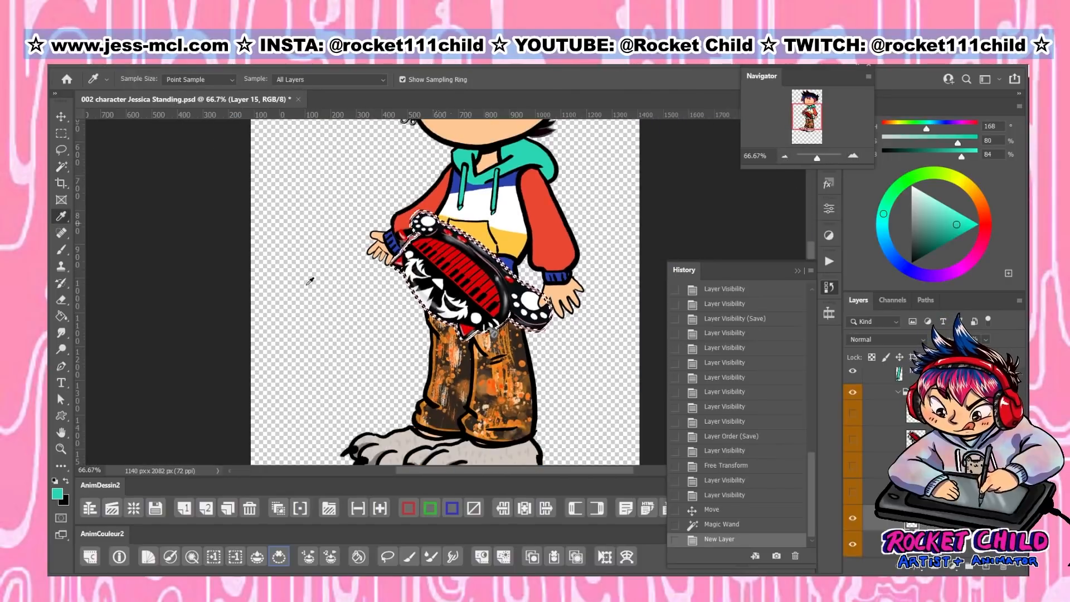
{"action": "left_click", "coordinate": [461, 323]}
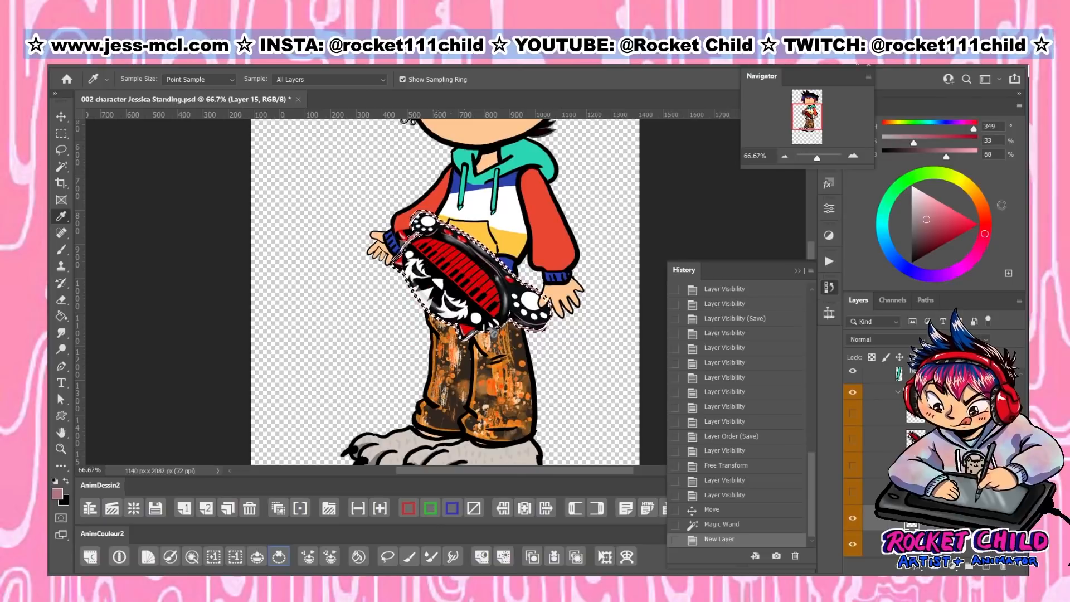
{"action": "left_click", "coordinate": [986, 228]}
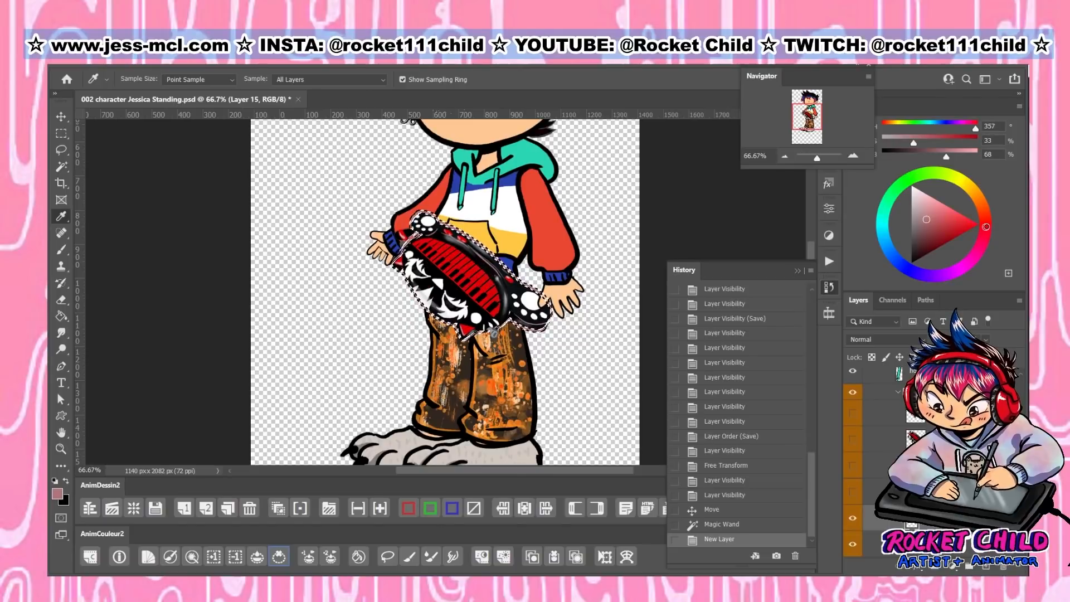
{"action": "left_click_drag", "start_coordinate": [986, 227], "coordinate": [941, 222]}
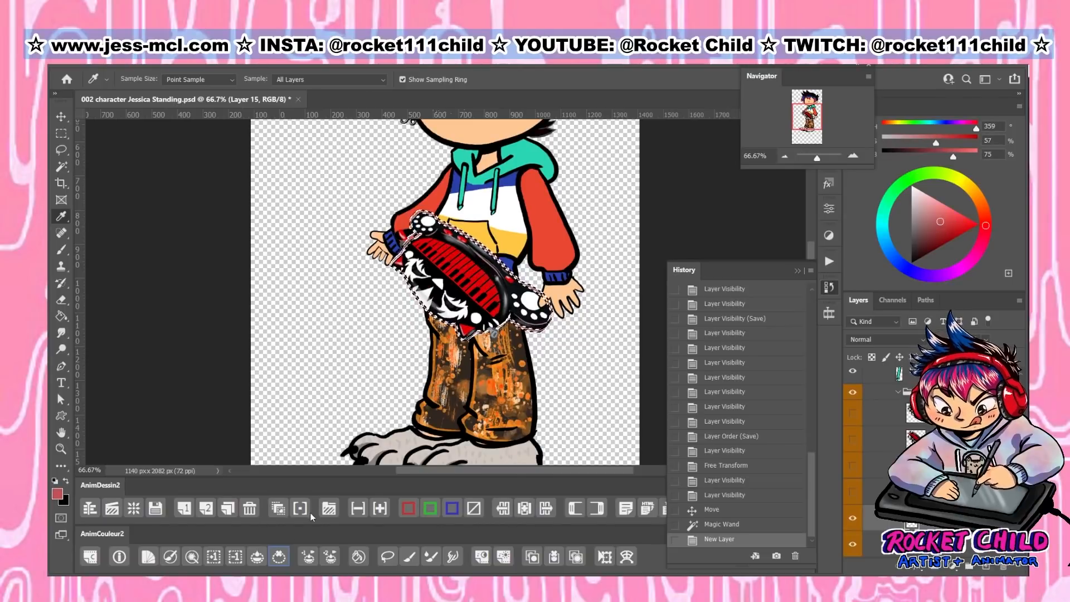
{"action": "left_click", "coordinate": [257, 556]}
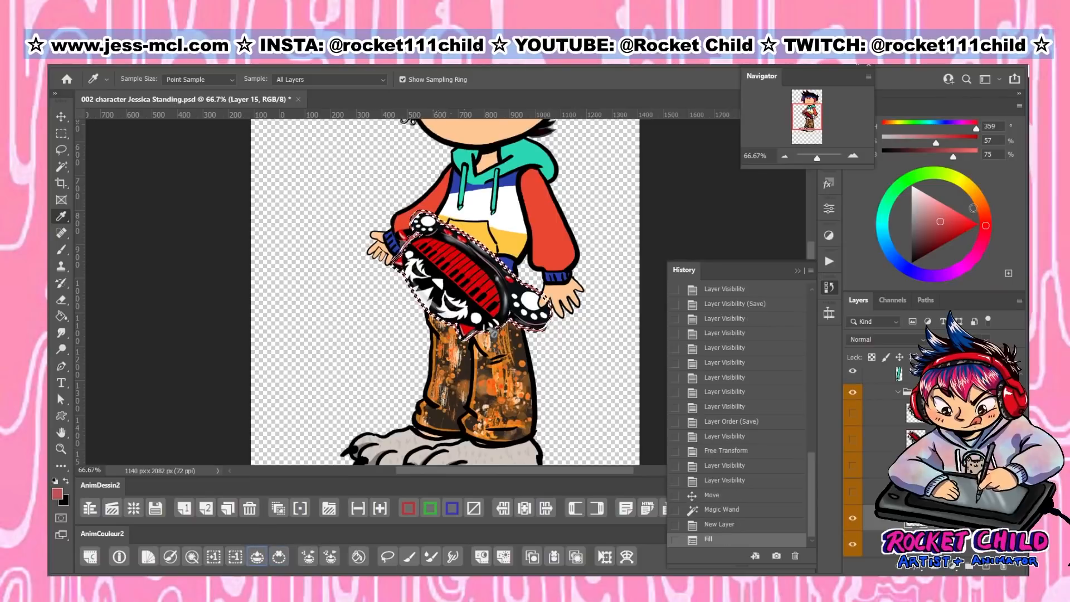
{"action": "left_click_drag", "start_coordinate": [945, 222], "coordinate": [948, 223]}
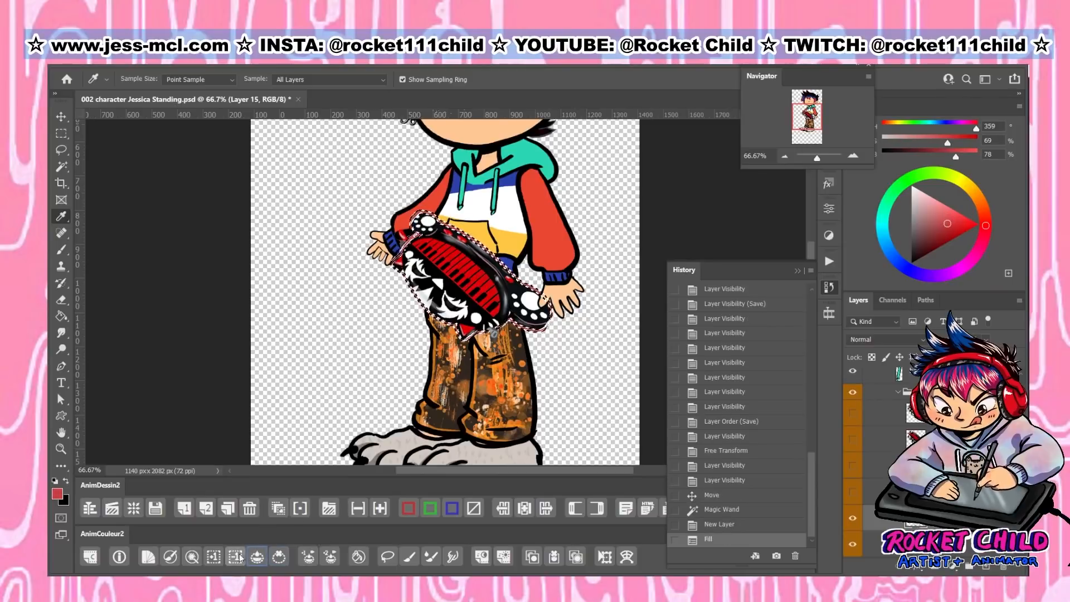
{"action": "left_click", "coordinate": [257, 556]}
{"action": "left_click", "coordinate": [279, 556]}
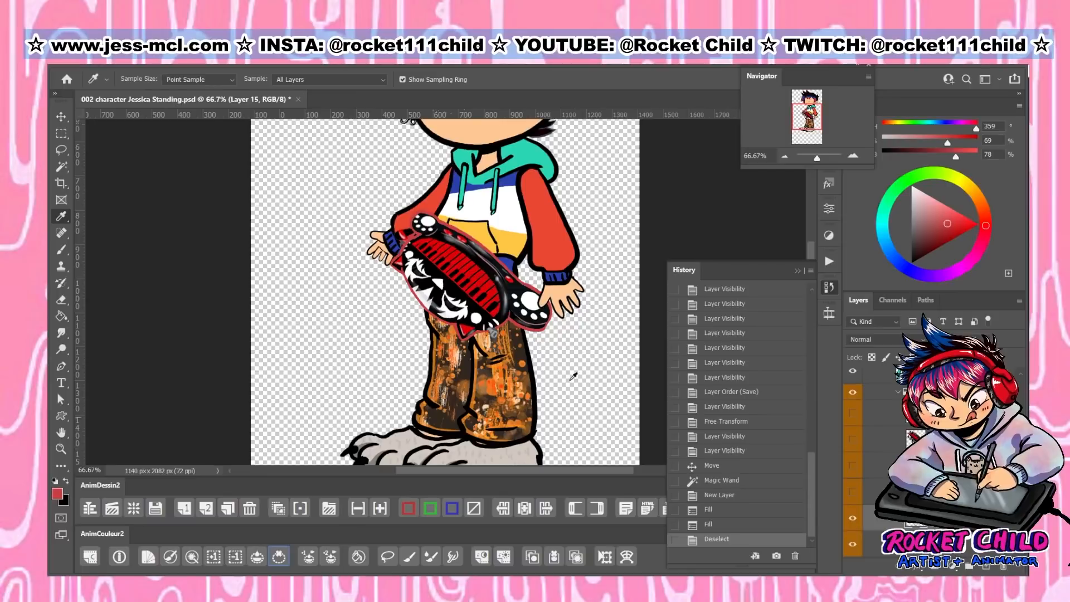
Undo the deselection and both red fills, returning to the point where the new layer was added
{"action": "left_click", "coordinate": [783, 157]}
{"action": "left_click", "coordinate": [784, 157]}
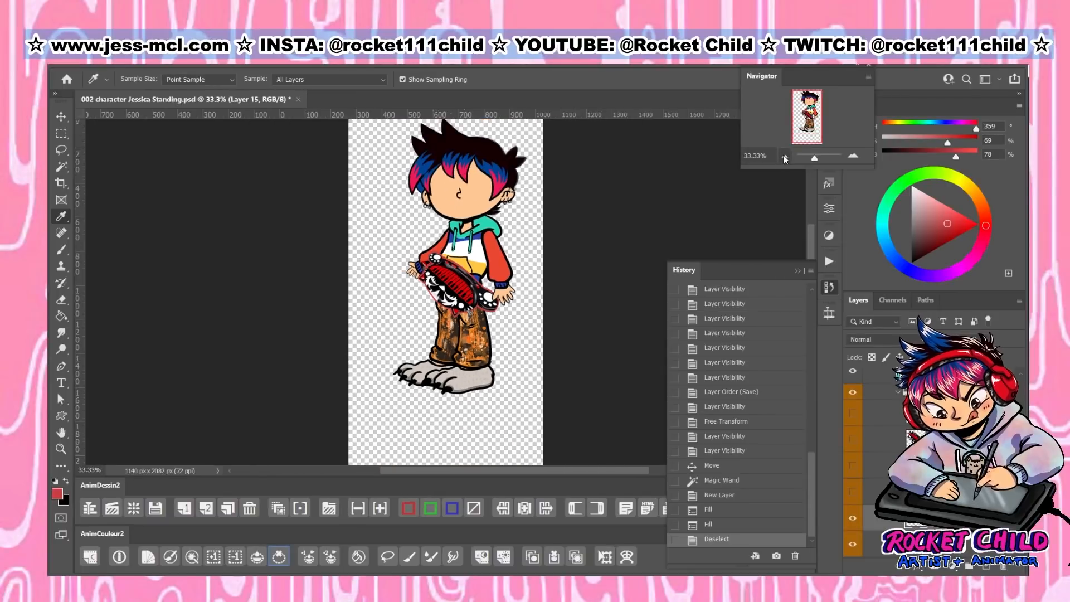
{"action": "left_click", "coordinate": [720, 524]}
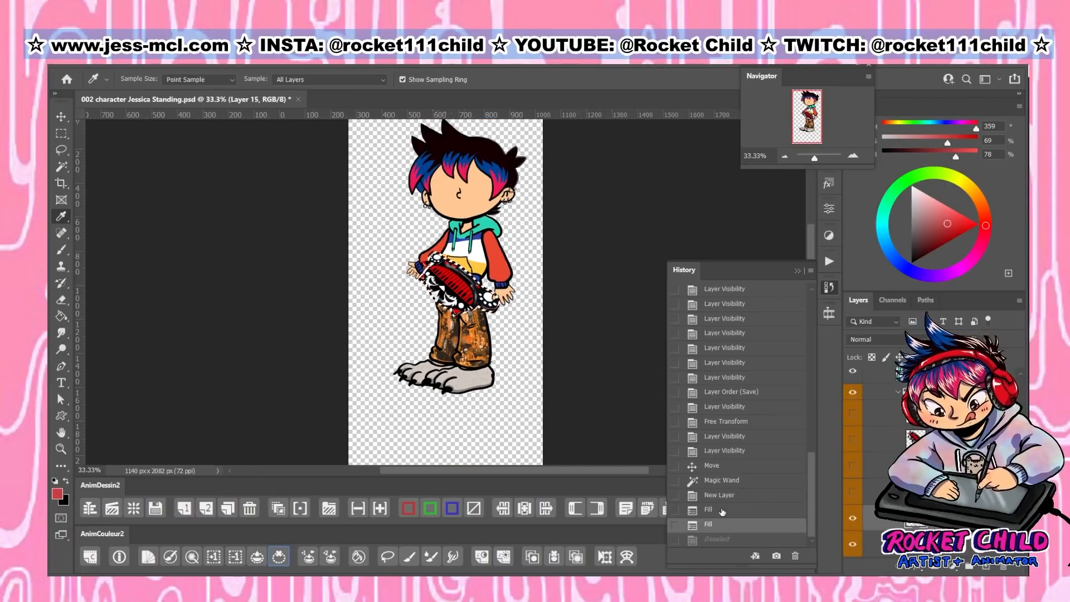
{"action": "left_click", "coordinate": [723, 496]}
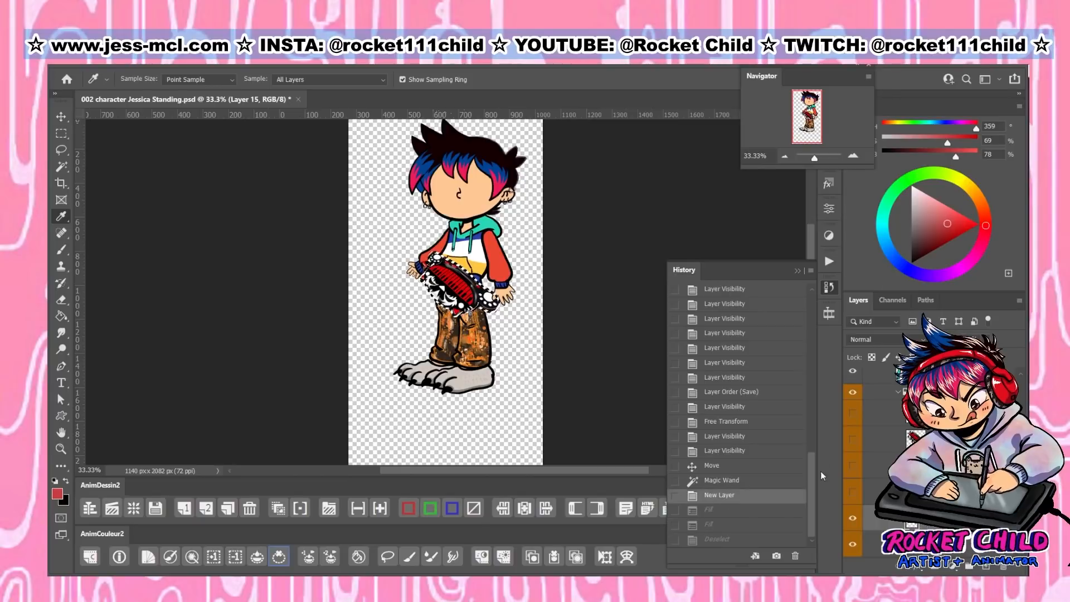
Fill the Cat Piano outline with light pink at hue 359, saturation 26 and brightness 100, and clear the selection
{"action": "left_click", "coordinate": [929, 195]}
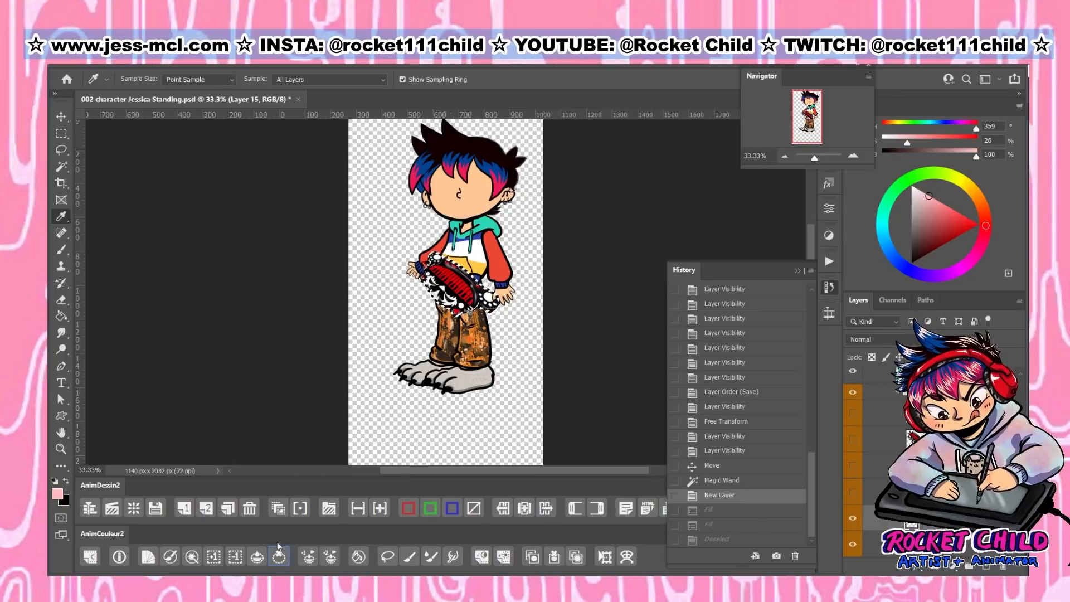
{"action": "left_click", "coordinate": [257, 556]}
{"action": "left_click", "coordinate": [280, 557]}
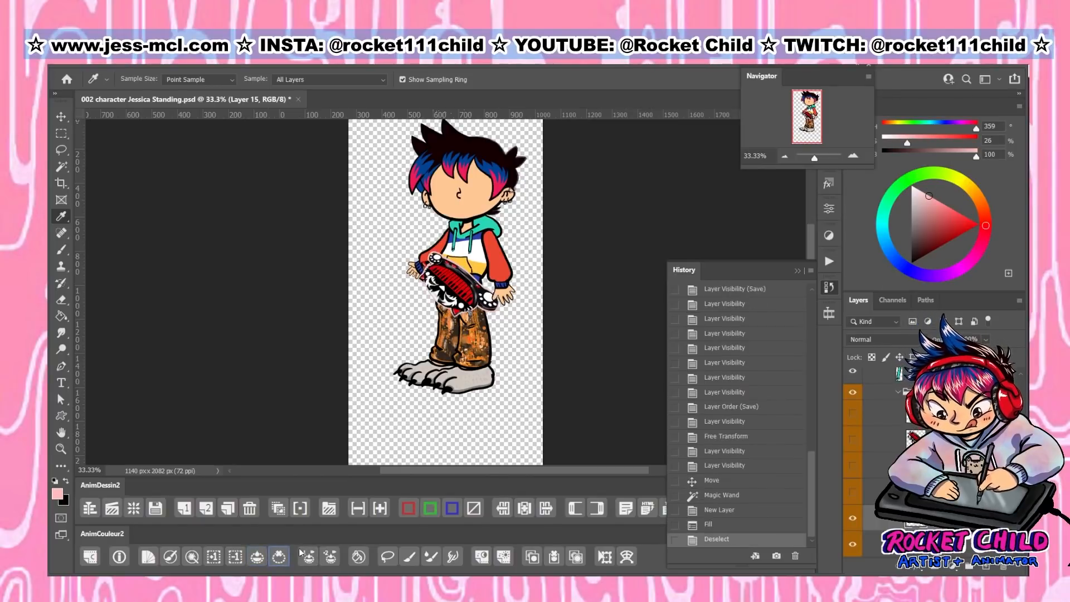
{"action": "left_click", "coordinate": [857, 157]}
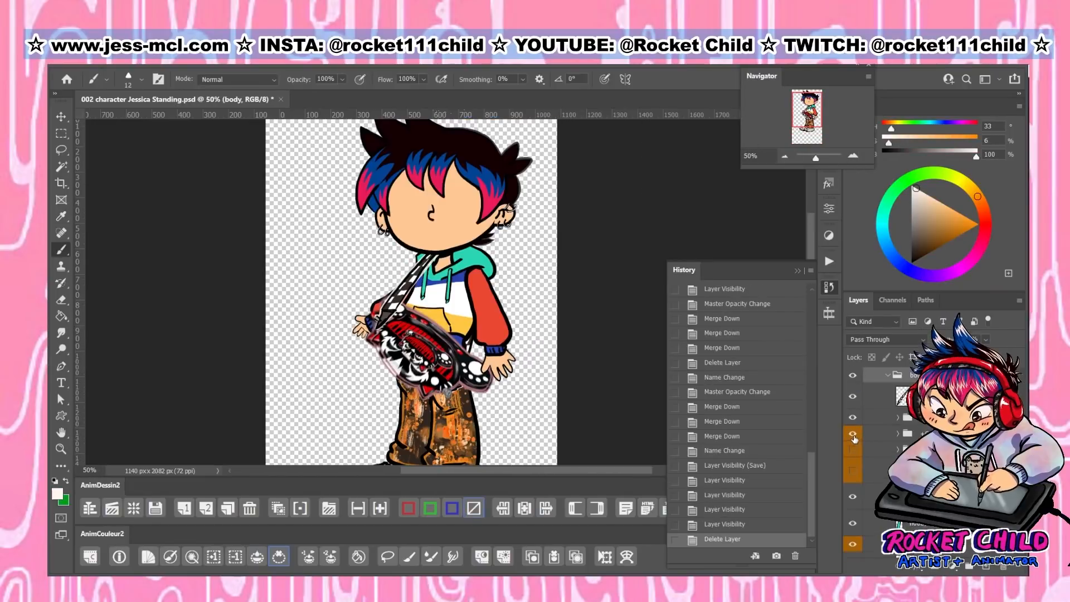
Show the remaining hidden orange-labelled accessory layers in the body group, including the purple guitar
{"action": "left_click", "coordinate": [853, 449]}
{"action": "left_click", "coordinate": [850, 474]}
{"action": "left_click", "coordinate": [852, 472]}
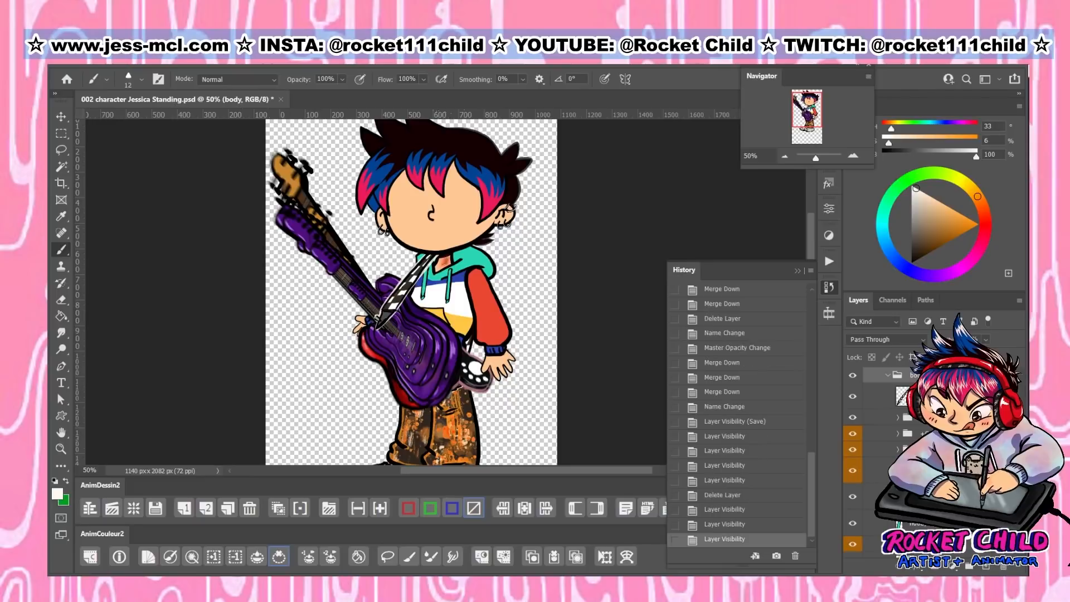
Show the hidden mouth, Angry, eye and blush layers in the head group, along with the expressions group above it
{"action": "scroll", "coordinate": [857, 457], "scroll_direction": "up", "scroll_amount": 5}
{"action": "left_click", "coordinate": [853, 474]}
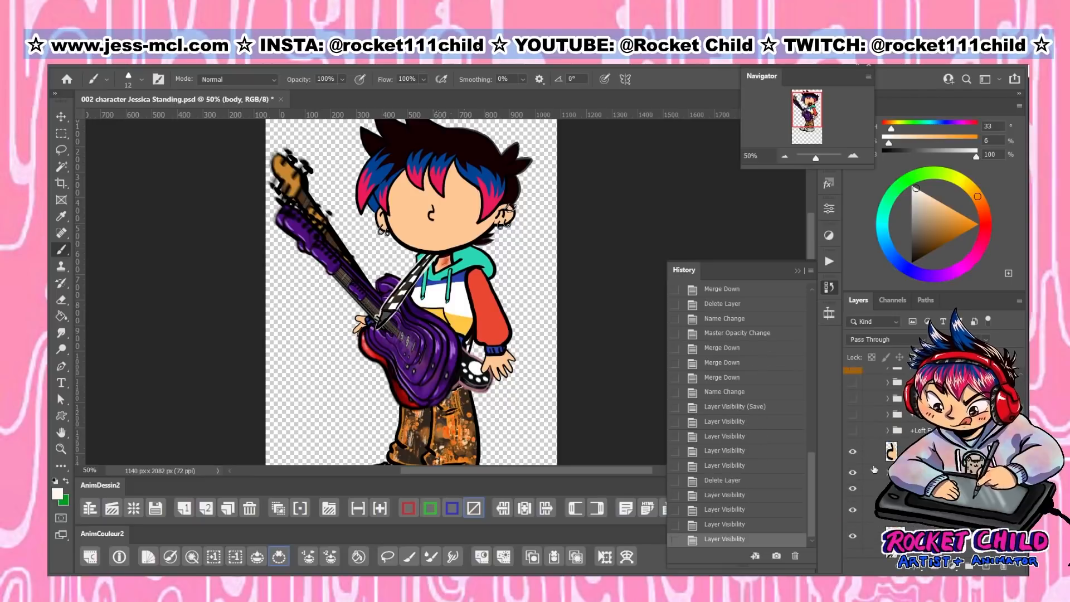
{"action": "scroll", "coordinate": [864, 484], "scroll_direction": "down", "scroll_amount": 8}
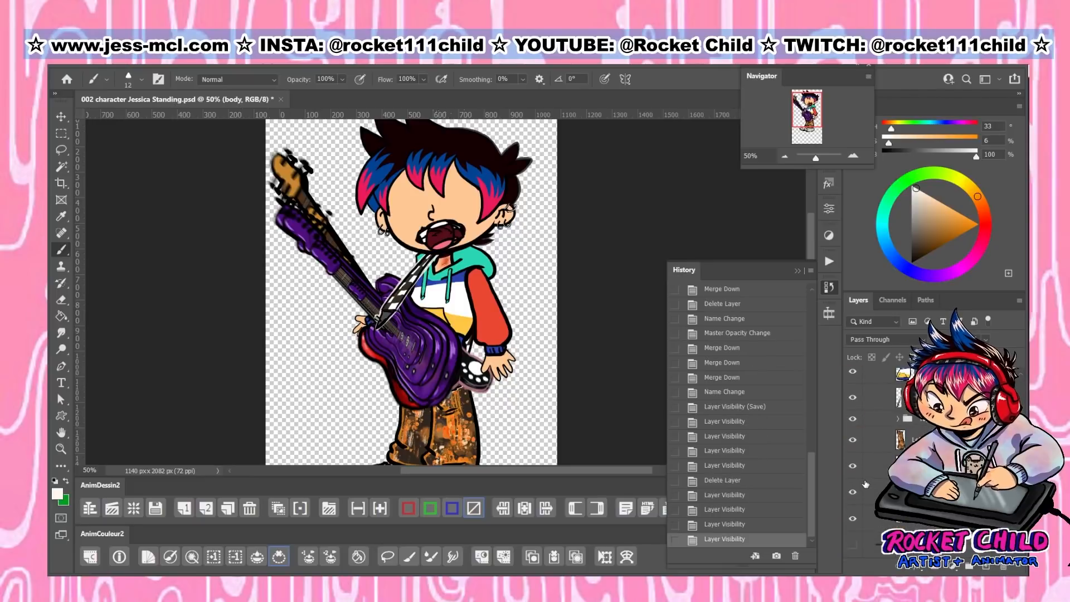
{"action": "scroll", "coordinate": [865, 484], "scroll_direction": "up", "scroll_amount": 5}
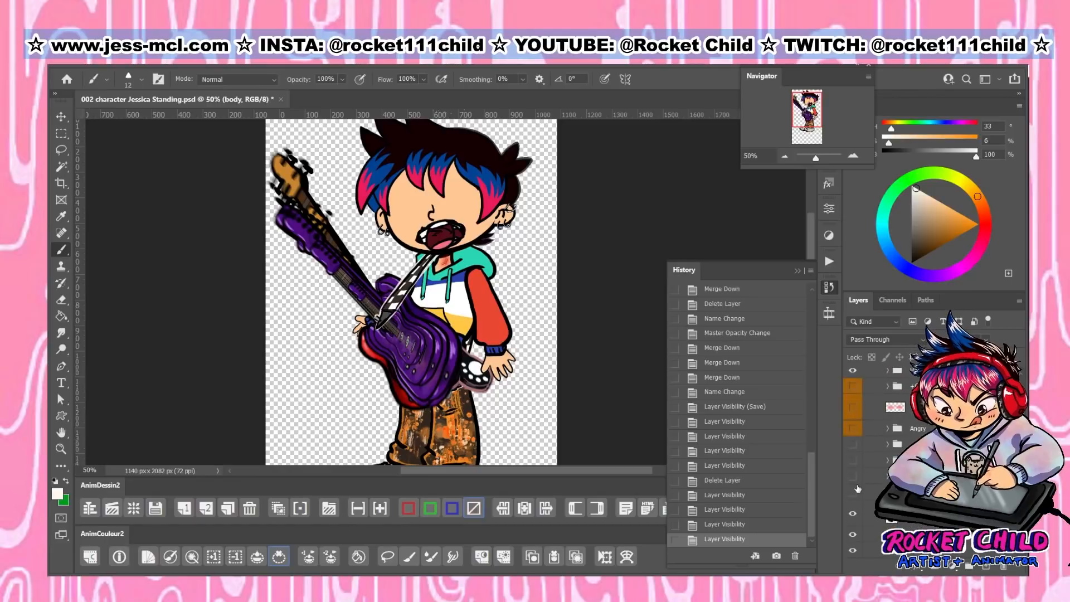
{"action": "left_click", "coordinate": [853, 429]}
{"action": "left_click", "coordinate": [856, 406]}
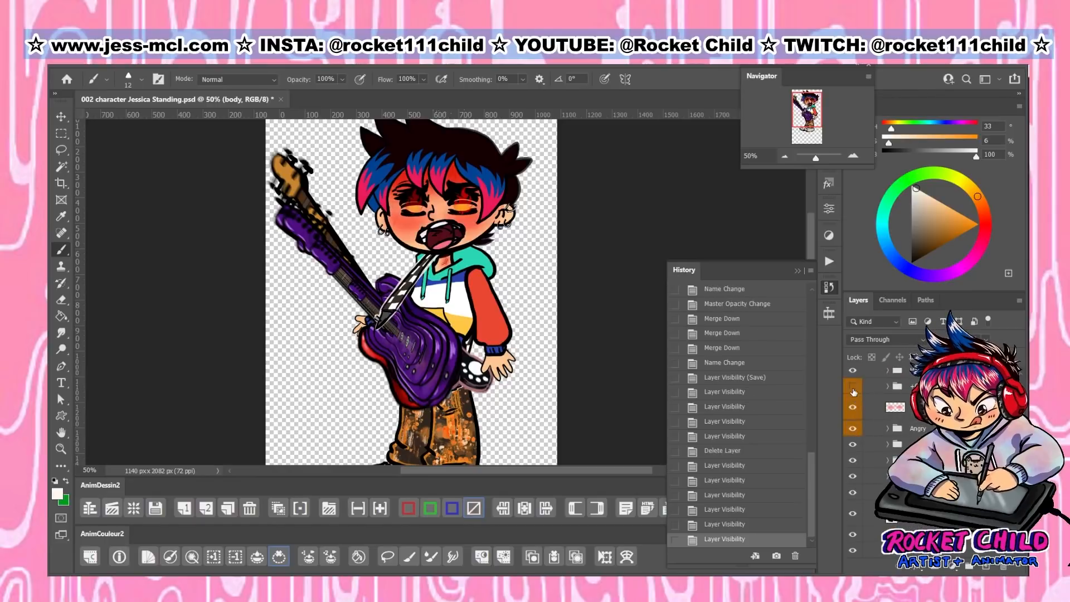
{"action": "left_click", "coordinate": [854, 387]}
{"action": "scroll", "coordinate": [858, 417], "scroll_direction": "up", "scroll_amount": 3}
{"action": "left_click", "coordinate": [854, 392]}
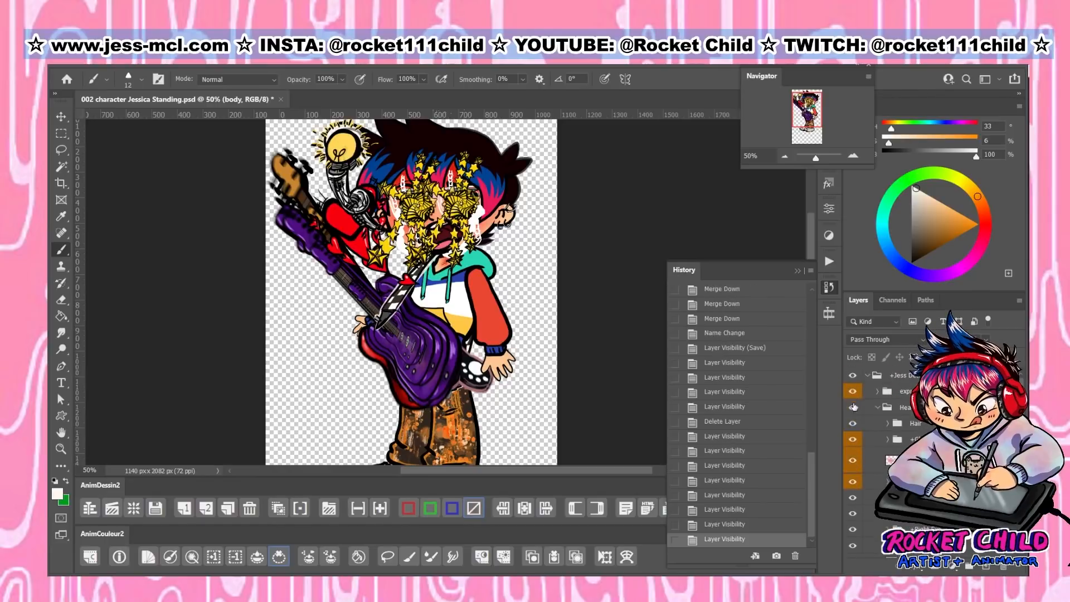
Save the character document with all its accessory and expression layers showing
{"action": "left_click", "coordinate": [784, 157]}
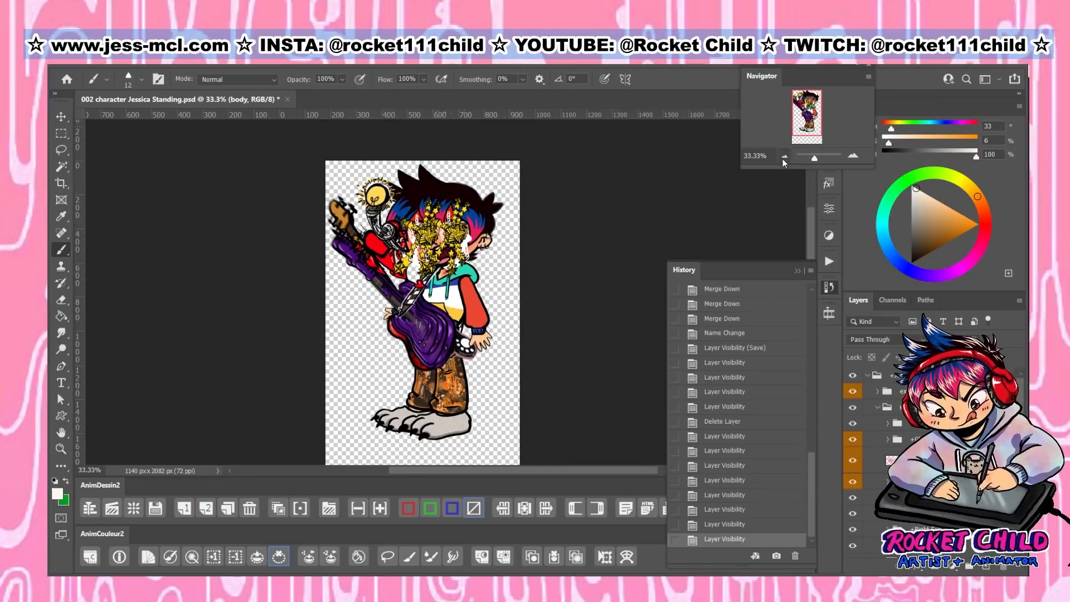
{"action": "key", "text": "ctrl+s"}
{"action": "scroll", "coordinate": [396, 209], "scroll_direction": "down", "scroll_amount": 1}
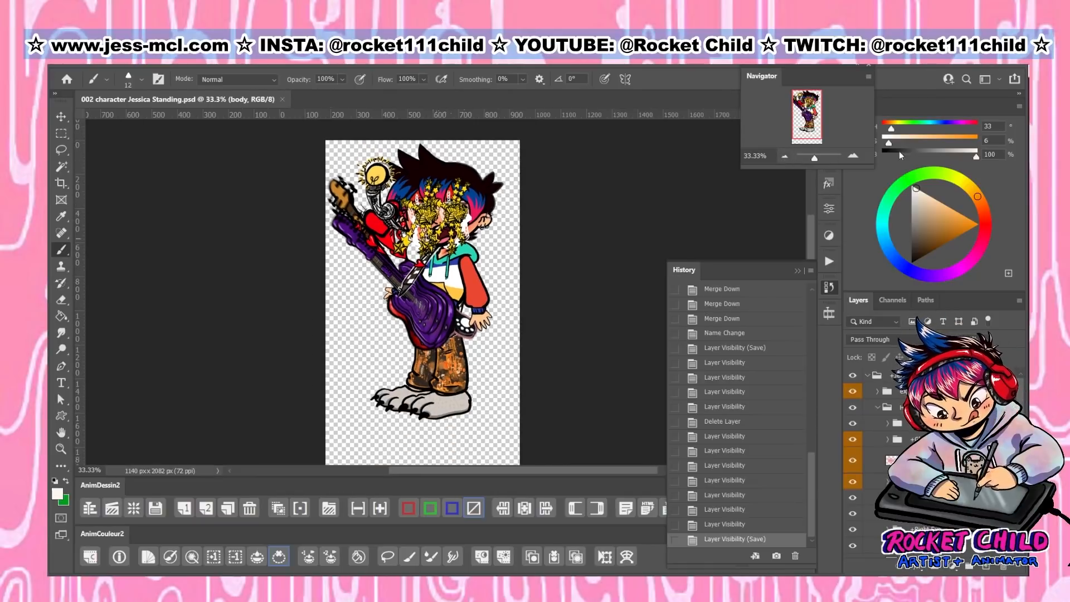
Crop the empty strip below the character's feet off the canvas, reducing it to about 1140 x 1680 px
{"action": "left_click_drag", "start_coordinate": [817, 122], "coordinate": [816, 130]}
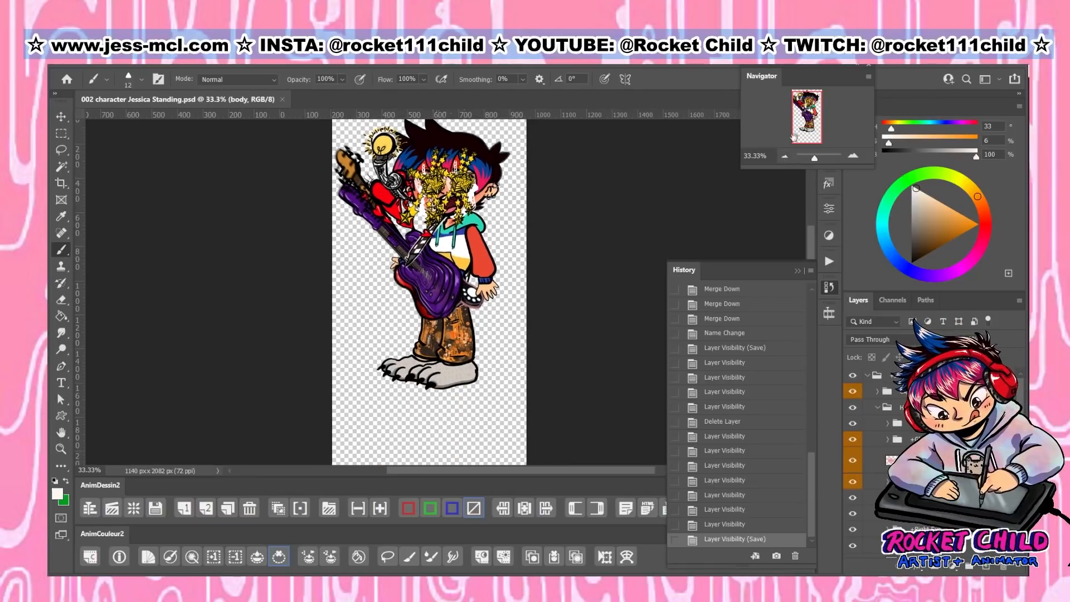
{"action": "left_click", "coordinate": [61, 183]}
{"action": "left_click_drag", "start_coordinate": [437, 471], "coordinate": [445, 434]}
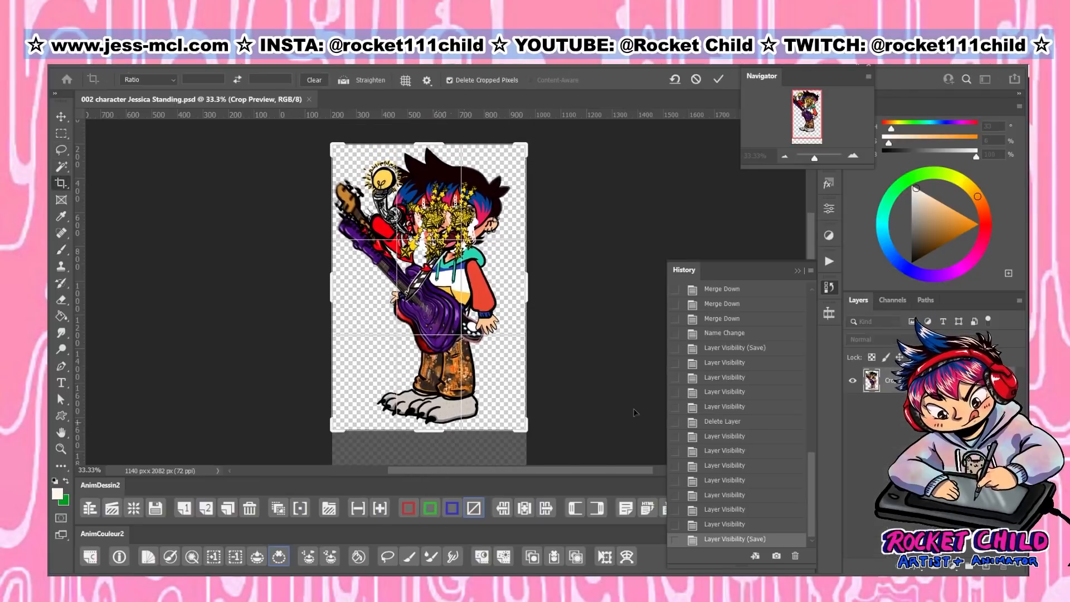
{"action": "left_click", "coordinate": [719, 79]}
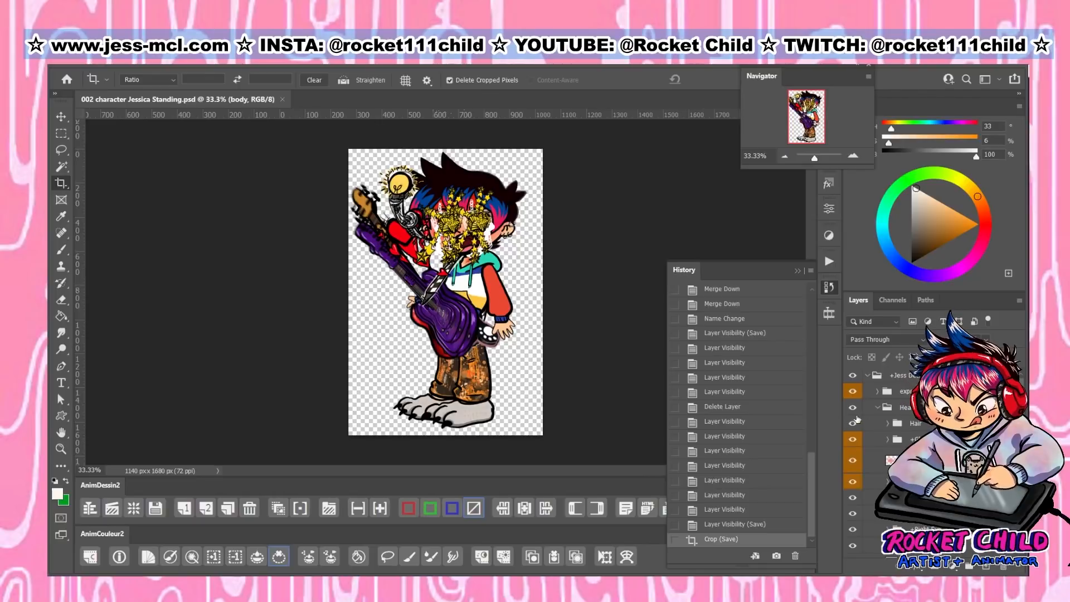
Check the expressions group by hiding and showing it again, and save the cropped document
{"action": "left_click", "coordinate": [850, 394]}
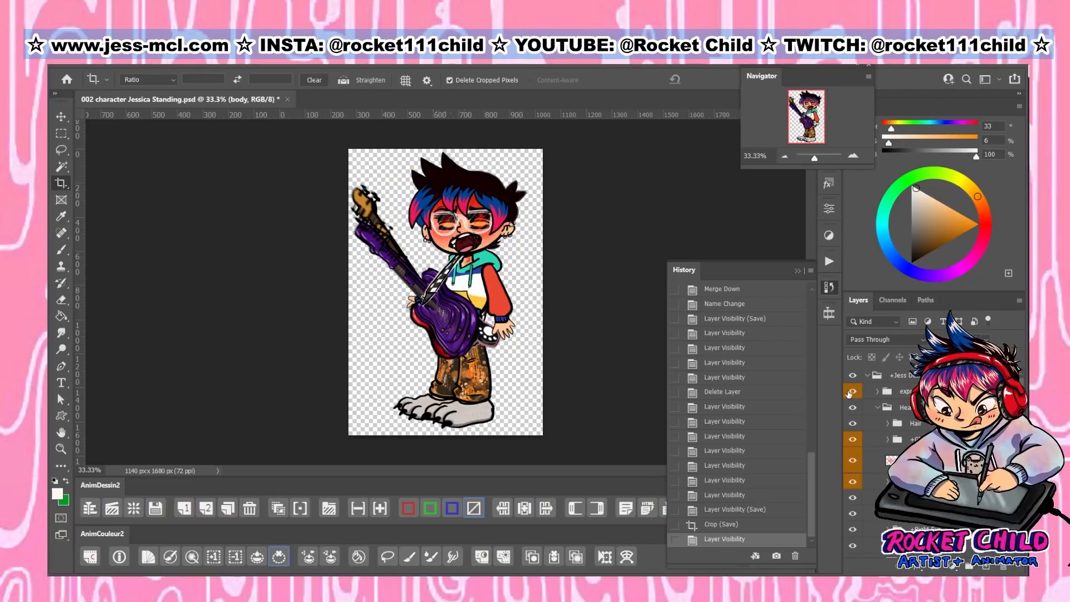
{"action": "left_click", "coordinate": [850, 393]}
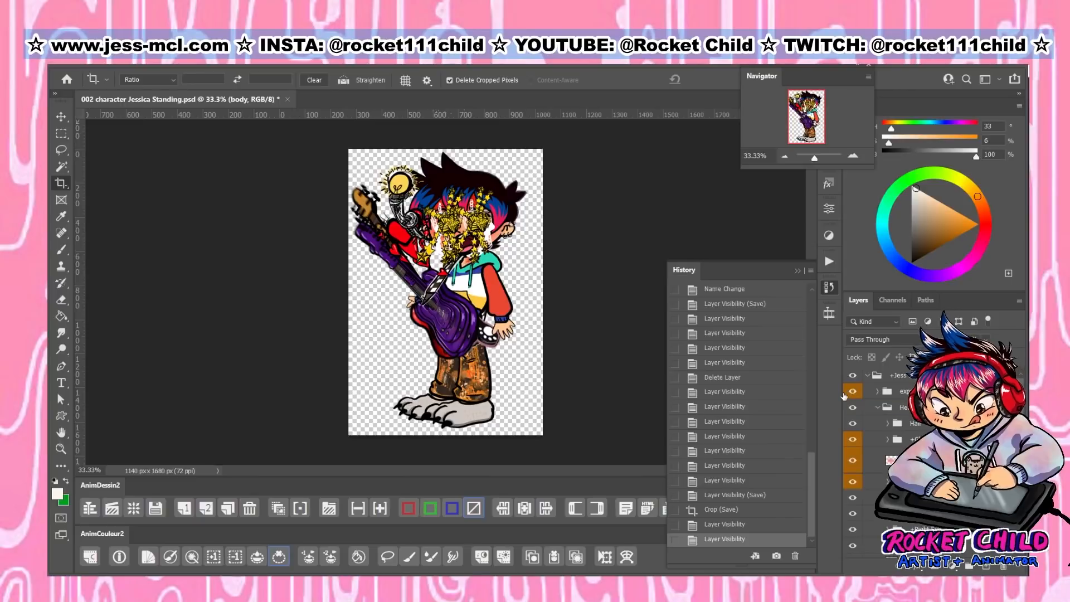
{"action": "key", "text": "ctrl+s"}
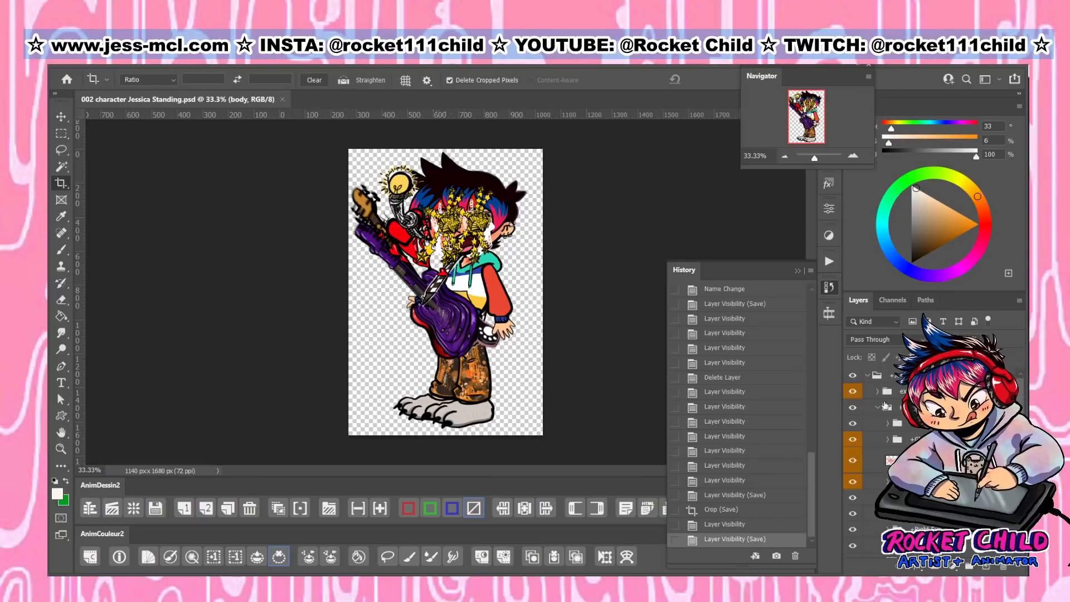
Collapse the Head and Body groups and rename the character's top-level group as "+Jess Standing"
{"action": "left_click", "coordinate": [880, 411]}
{"action": "left_click", "coordinate": [879, 426]}
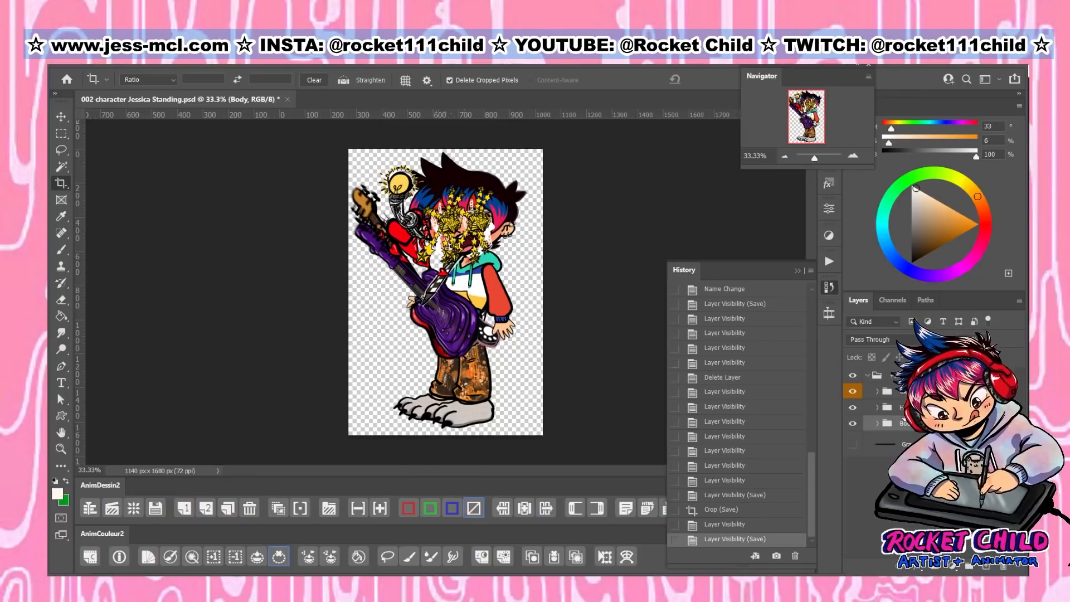
{"action": "left_click", "coordinate": [868, 377]}
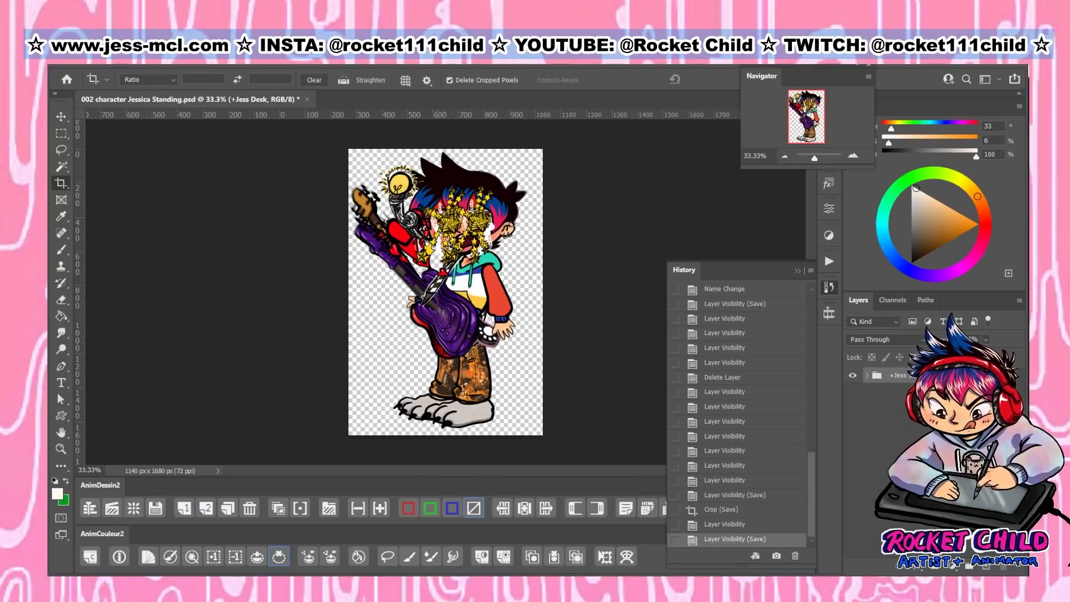
{"action": "key", "text": "Return"}
{"action": "left_click", "coordinate": [866, 376]}
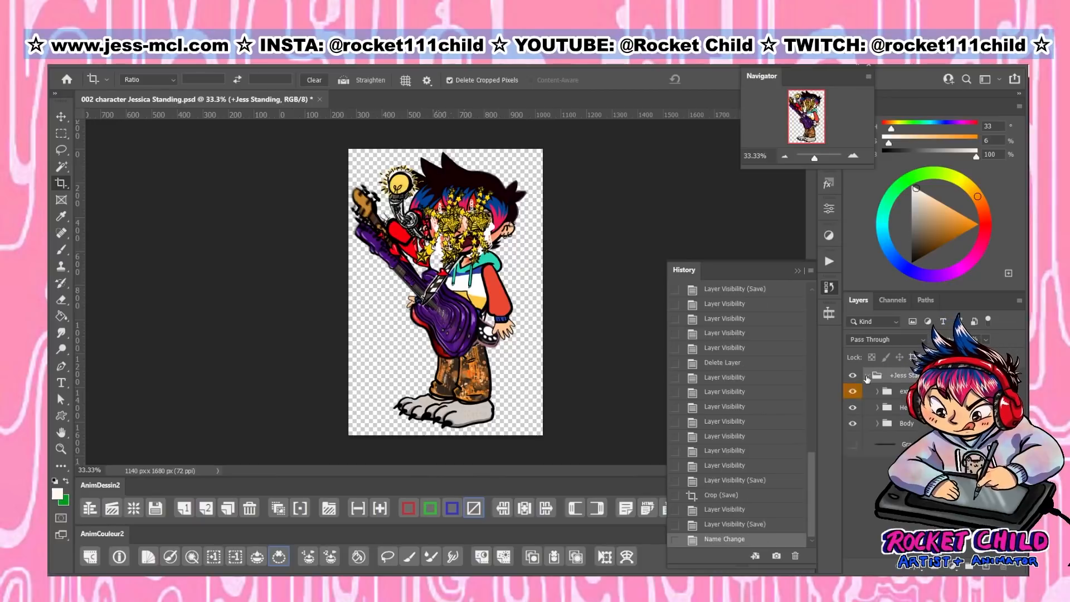
Check the Head, expressions and Body groups by hiding and showing each one, and save the document with all three showing
{"action": "left_click", "coordinate": [903, 391]}
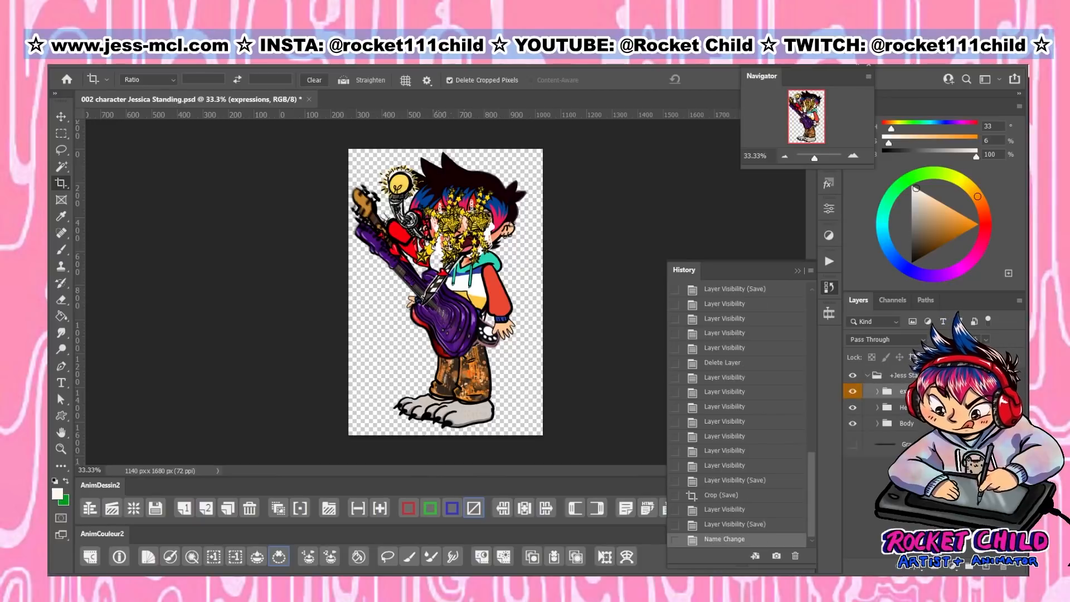
{"action": "left_click", "coordinate": [880, 412]}
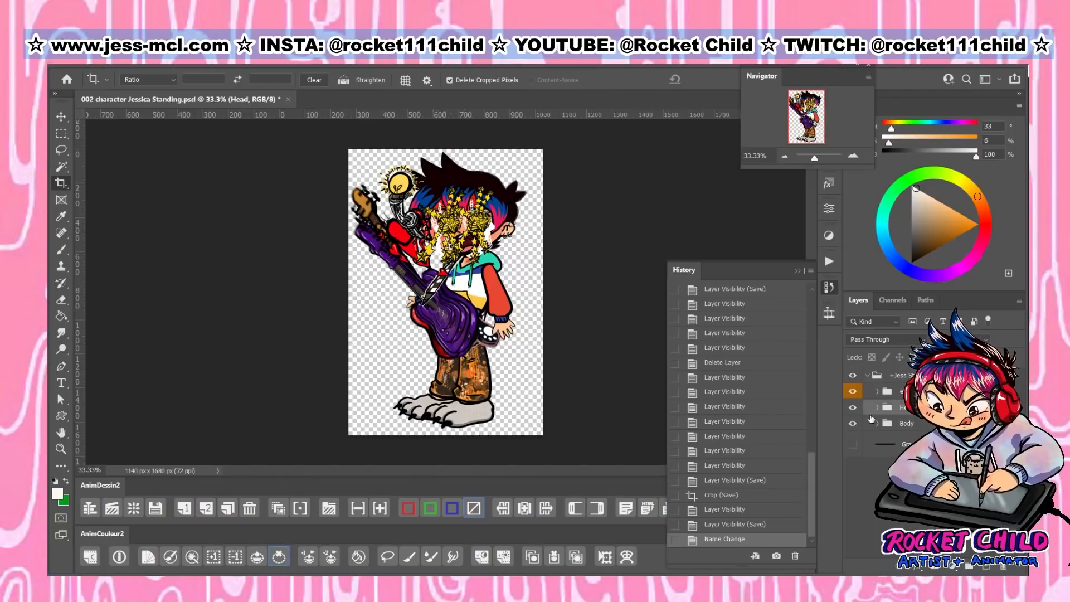
{"action": "left_click", "coordinate": [851, 407]}
{"action": "left_click", "coordinate": [852, 408]}
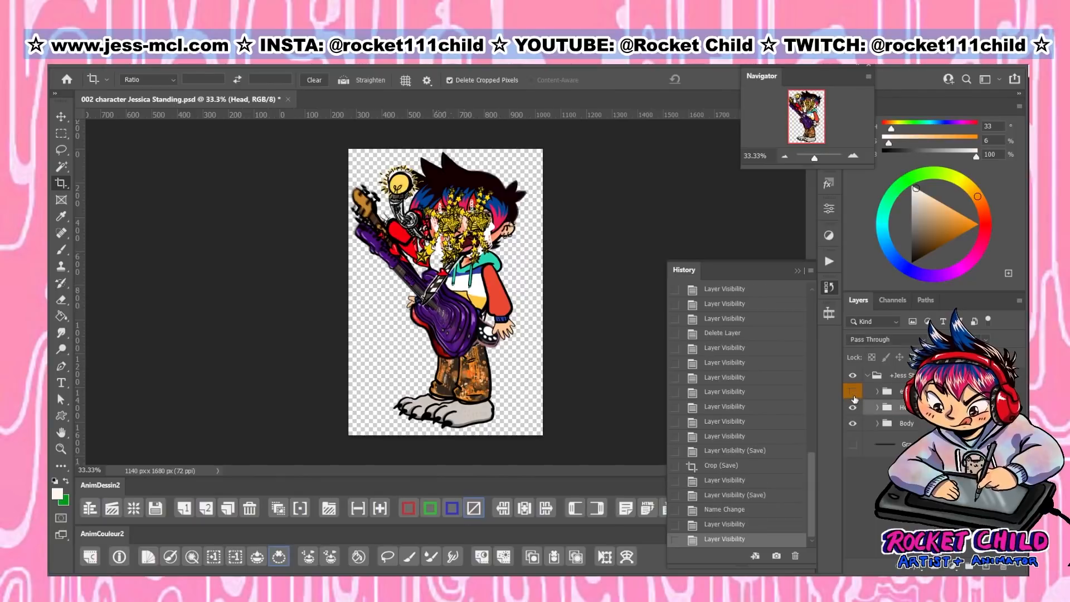
{"action": "left_click", "coordinate": [853, 392]}
{"action": "left_click", "coordinate": [853, 392]}
{"action": "left_click", "coordinate": [853, 424]}
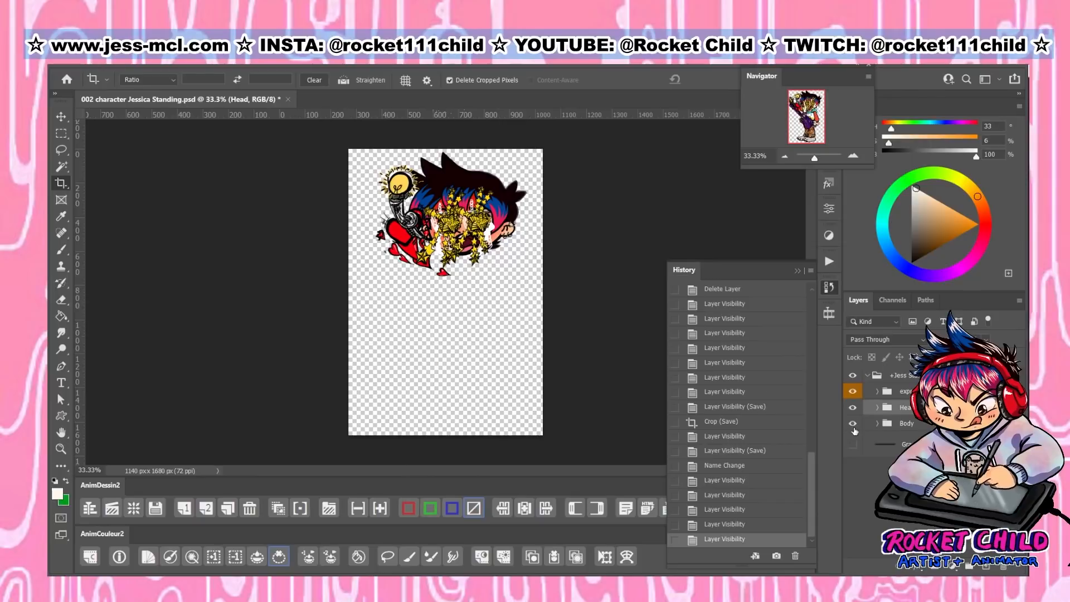
{"action": "left_click", "coordinate": [853, 425]}
{"action": "key", "text": "ctrl+s"}
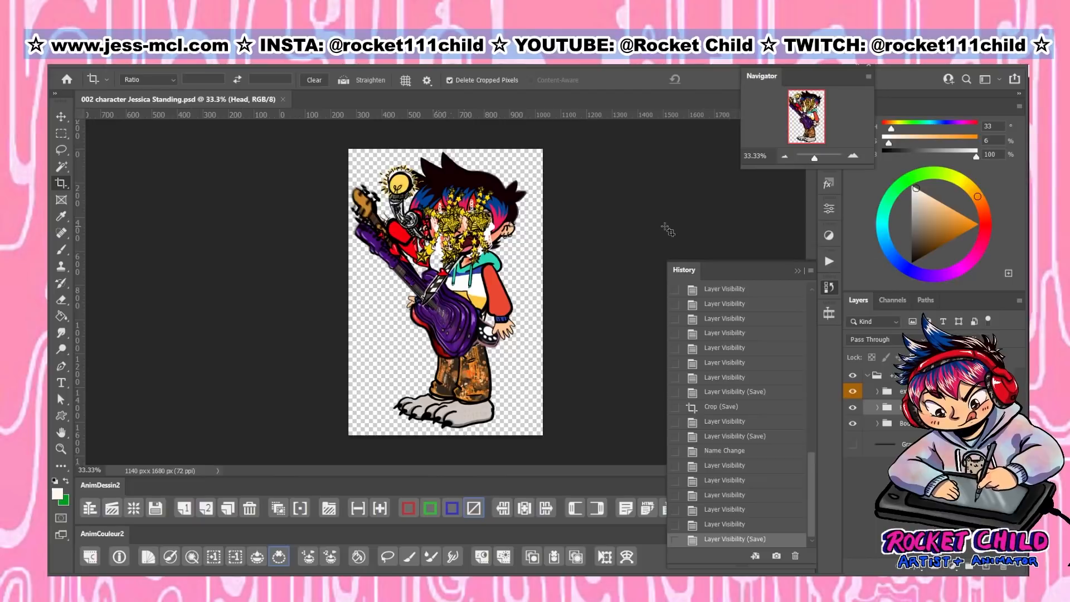
{"action": "key", "text": "v"}
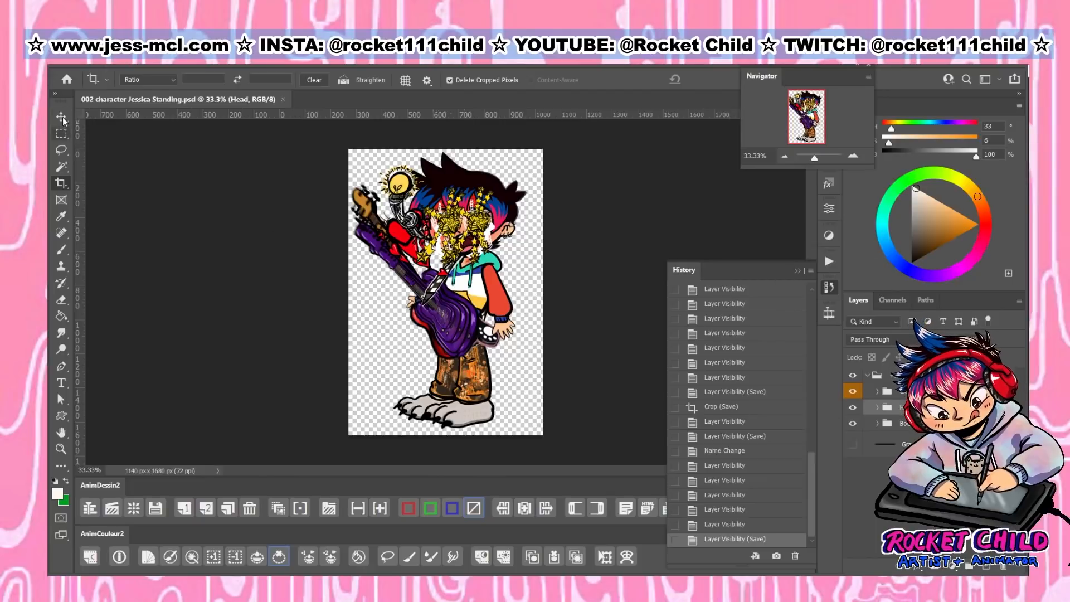
{"action": "left_click", "coordinate": [830, 286]}
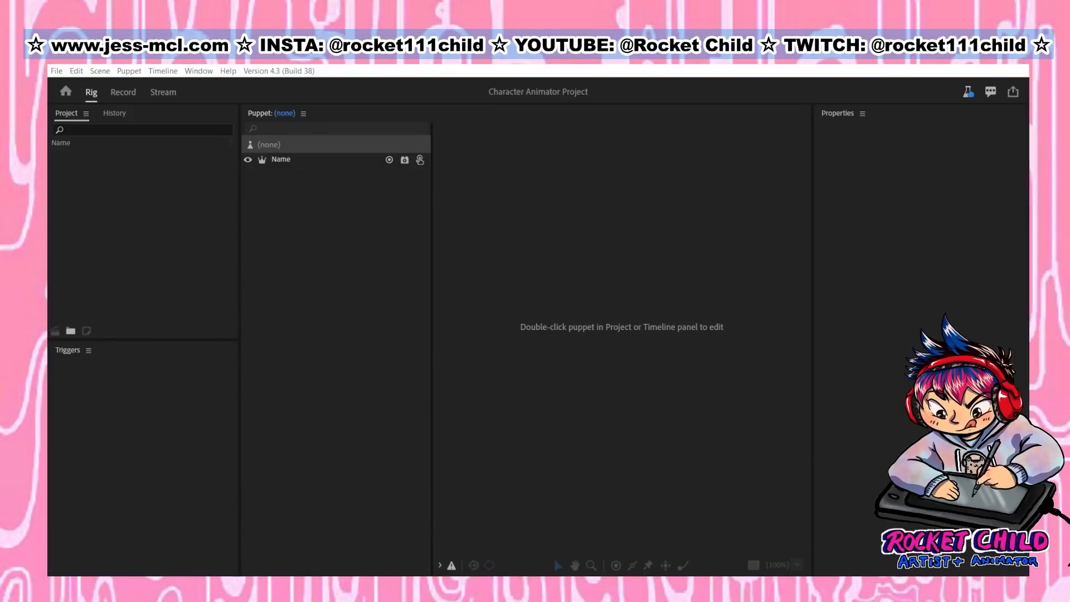
Switch to Character Animator, import the 002 character Jessica Standing artwork and create a scene from the puppet
{"action": "left_click", "coordinate": [731, 384]}
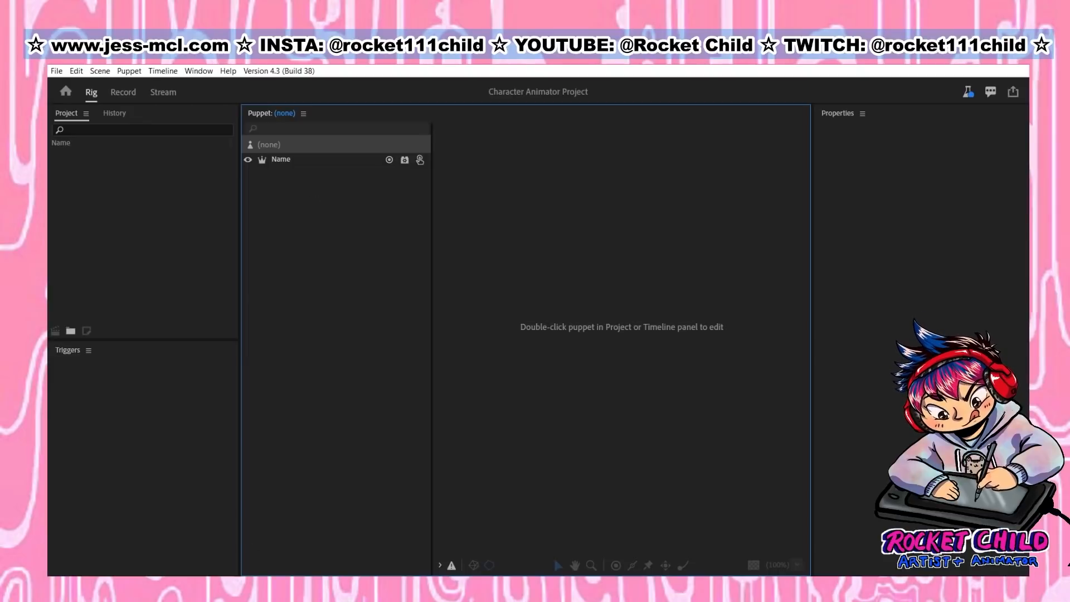
{"action": "mouse_move", "coordinate": [188, 574]}
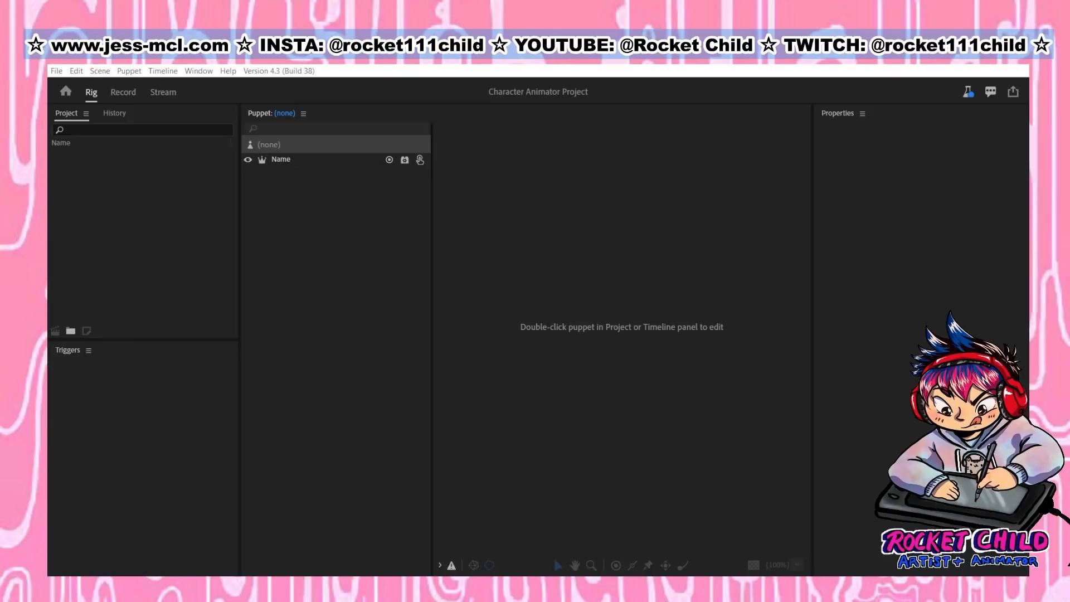
{"action": "left_click_drag", "start_coordinate": [696, 373], "coordinate": [169, 266]}
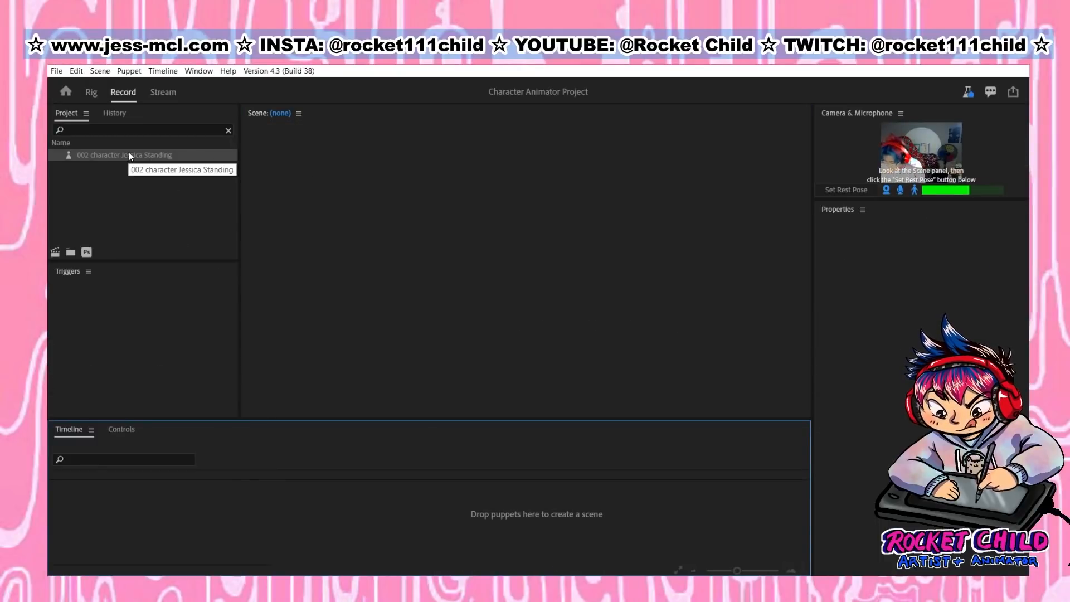
{"action": "left_click_drag", "start_coordinate": [128, 155], "coordinate": [207, 521]}
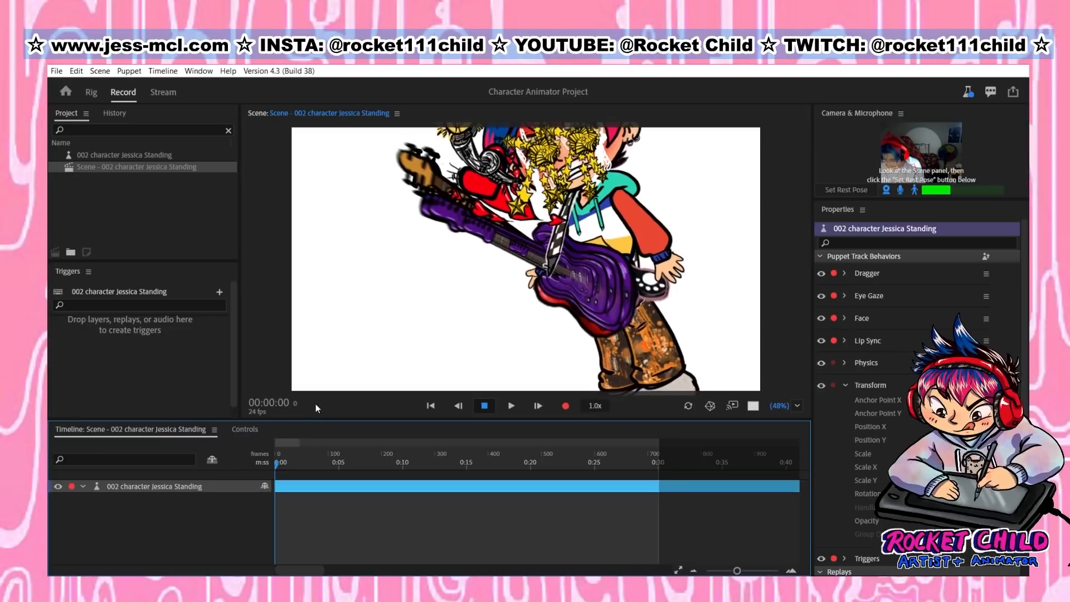
{"action": "left_click", "coordinate": [271, 323]}
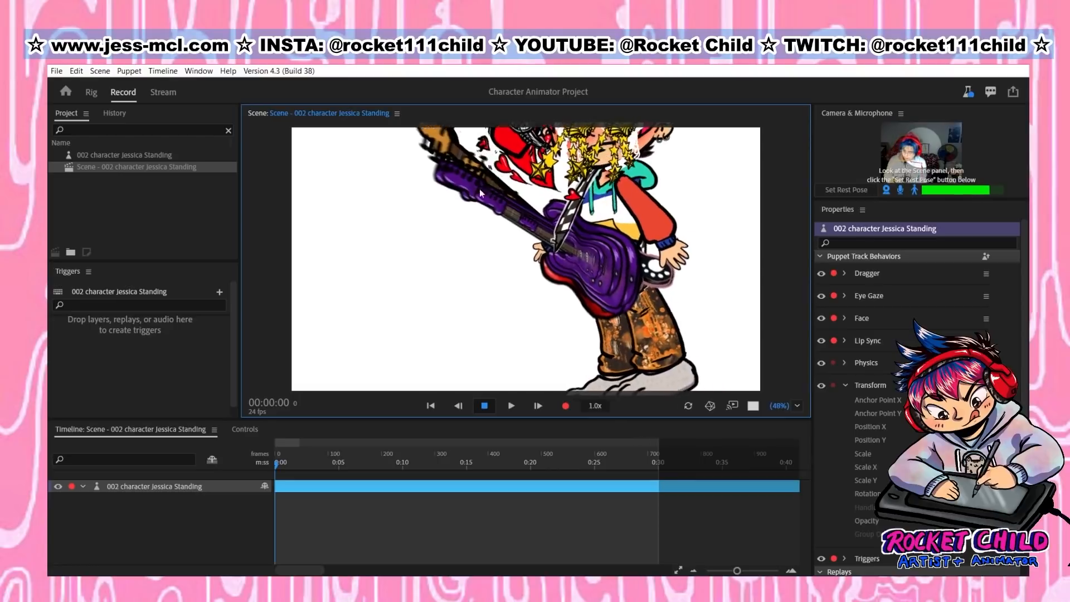
Open the puppet for rigging and inspect its layers, hiding the expressions and overlapping face features and toggling the Bass Guitar
{"action": "left_click", "coordinate": [92, 93]}
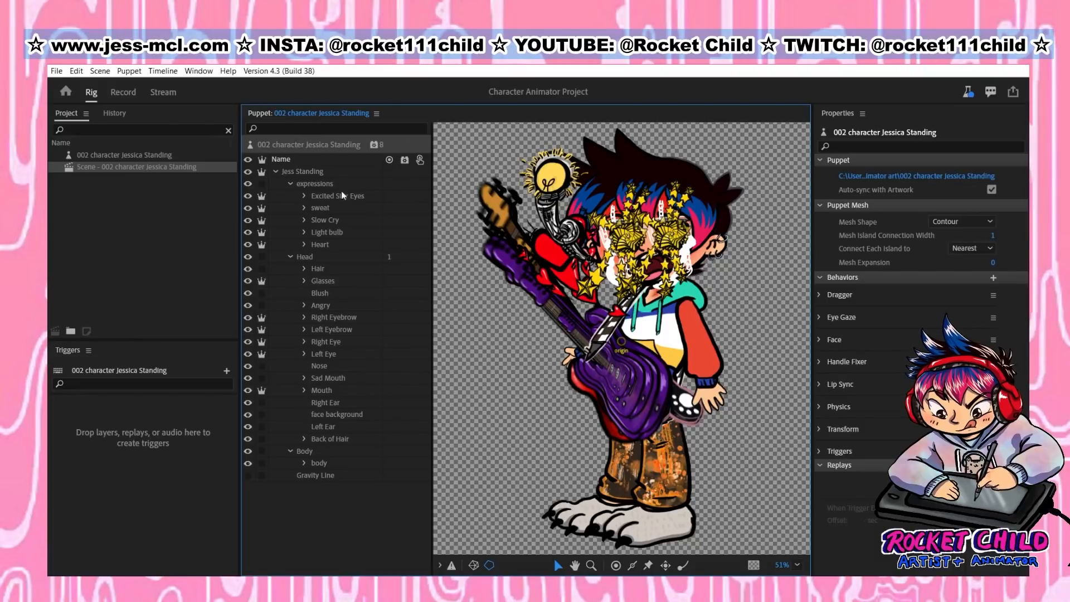
{"action": "left_click", "coordinate": [306, 172]}
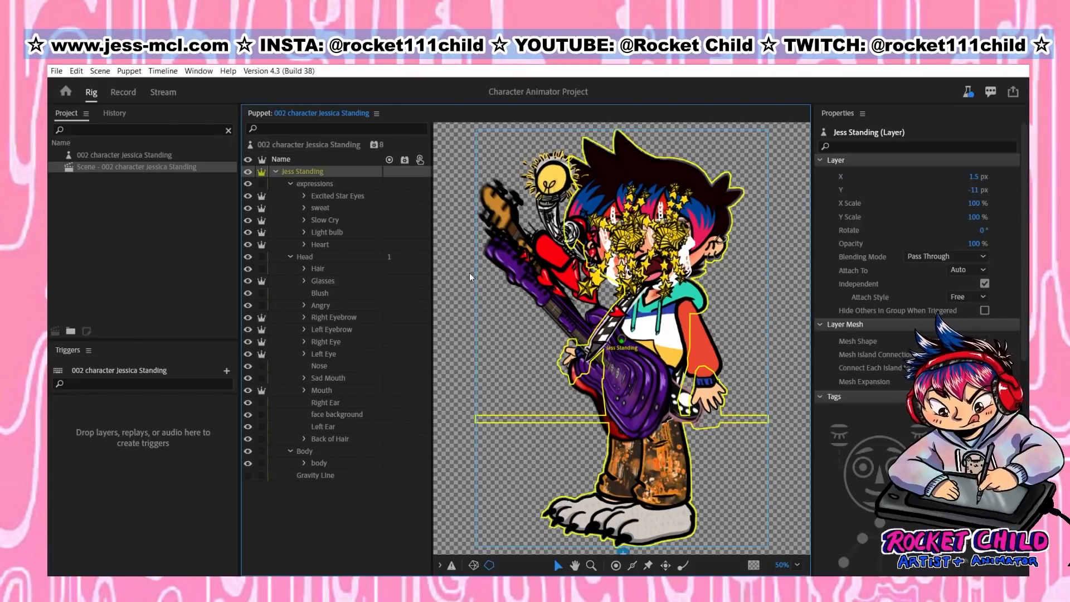
{"action": "left_click", "coordinate": [249, 184]}
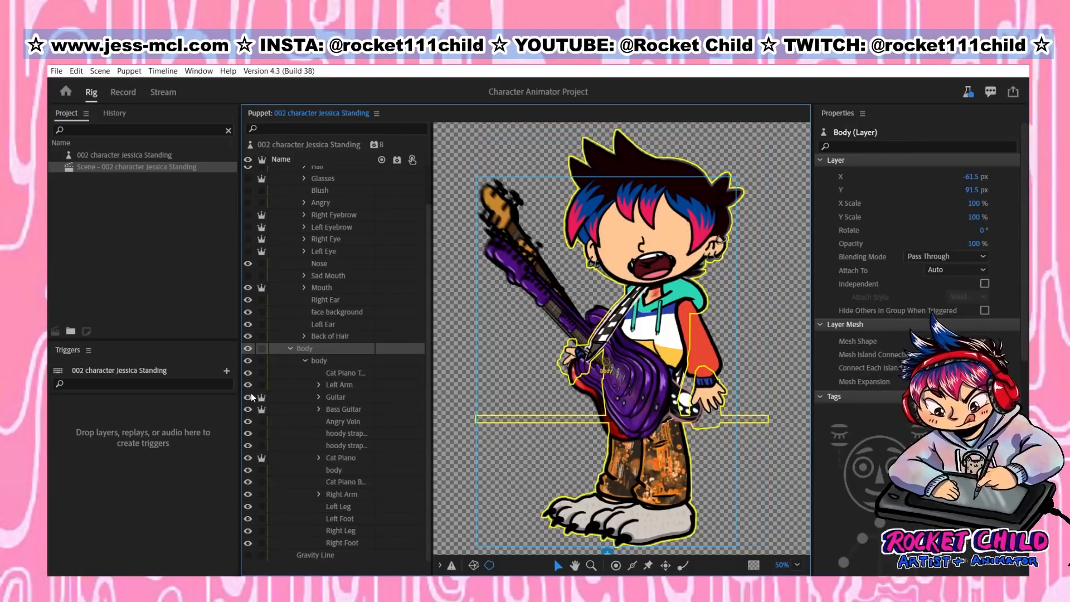
{"action": "left_click", "coordinate": [248, 412]}
{"action": "left_click", "coordinate": [247, 410]}
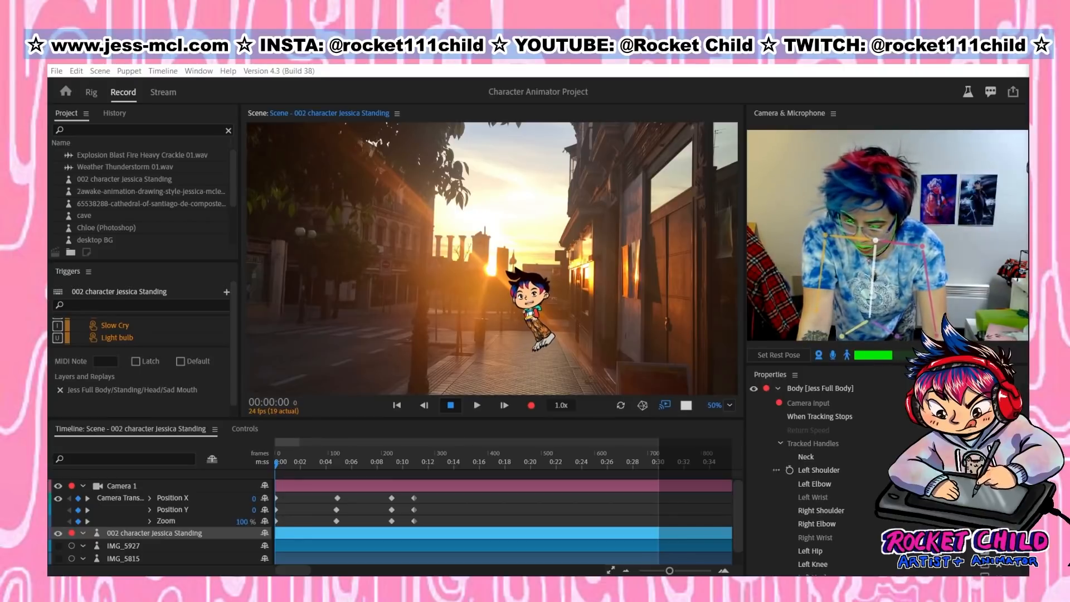
Review the tracked handles of the Jess Full Body behaviour and set a rest pose for body tracking
{"action": "scroll", "coordinate": [906, 436], "scroll_direction": "down", "scroll_amount": 1}
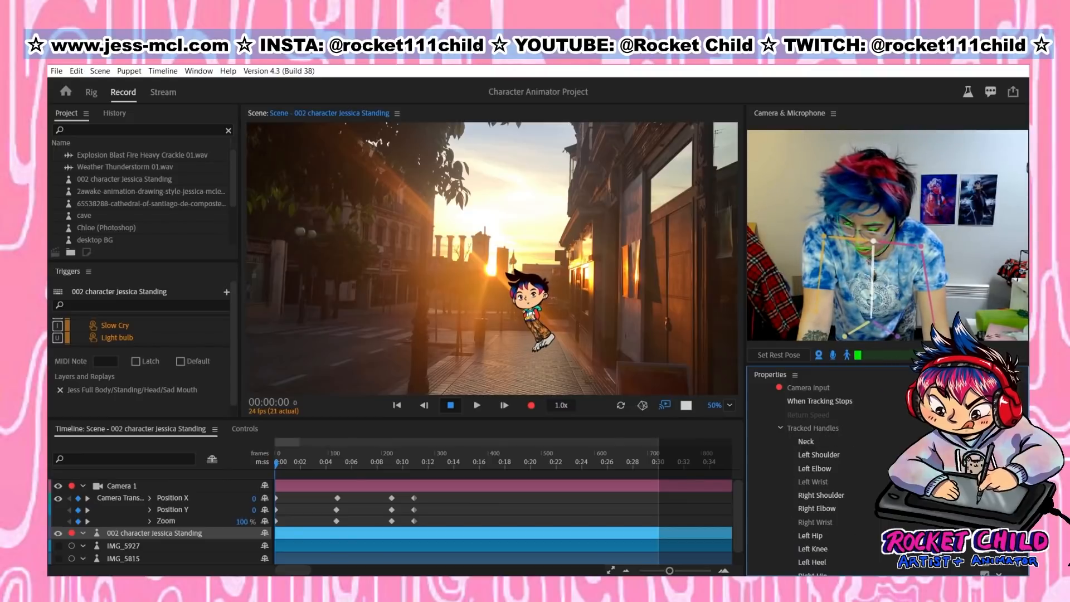
{"action": "scroll", "coordinate": [905, 435], "scroll_direction": "down", "scroll_amount": 1}
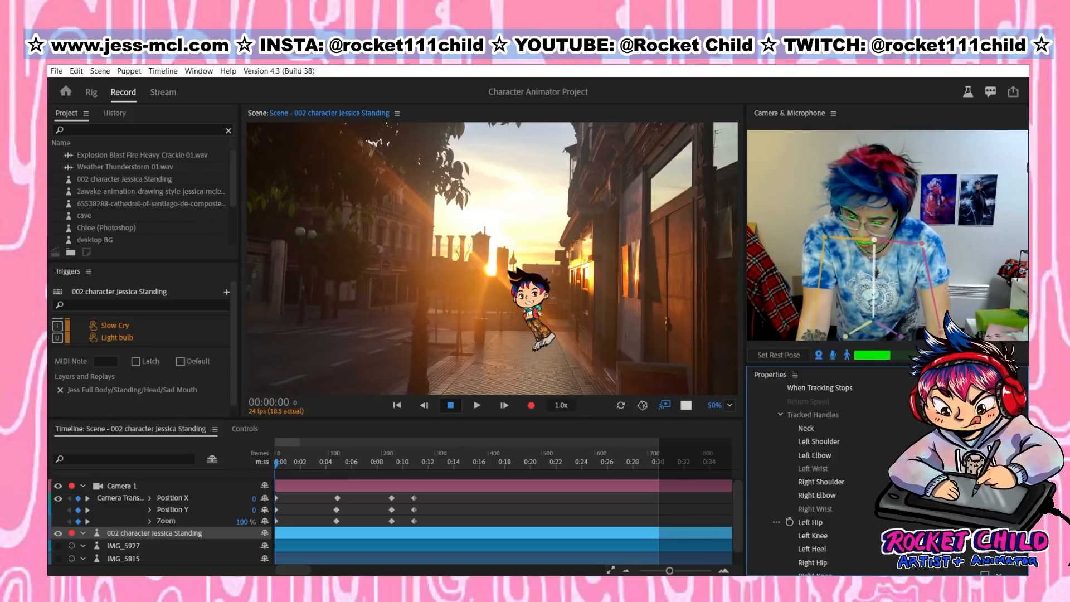
{"action": "scroll", "coordinate": [825, 457], "scroll_direction": "up", "scroll_amount": 3}
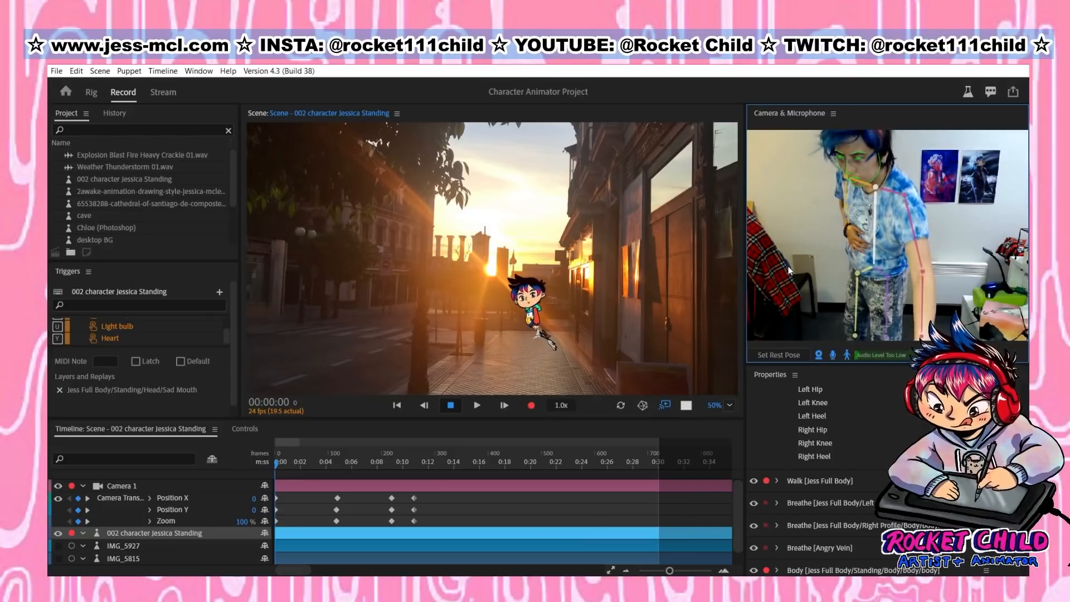
{"action": "left_click", "coordinate": [516, 347]}
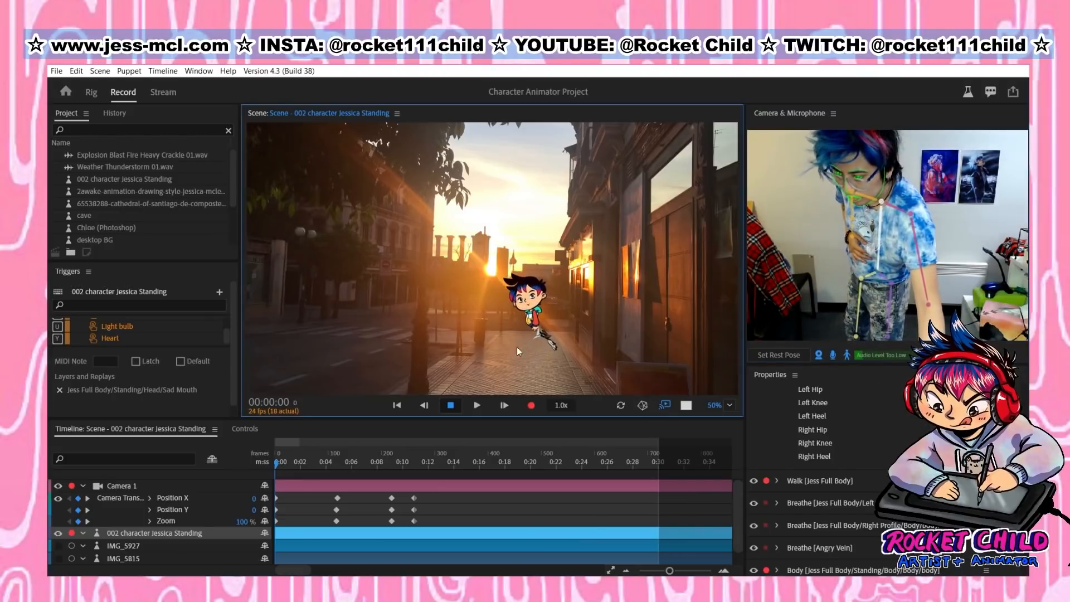
{"action": "left_click", "coordinate": [761, 355]}
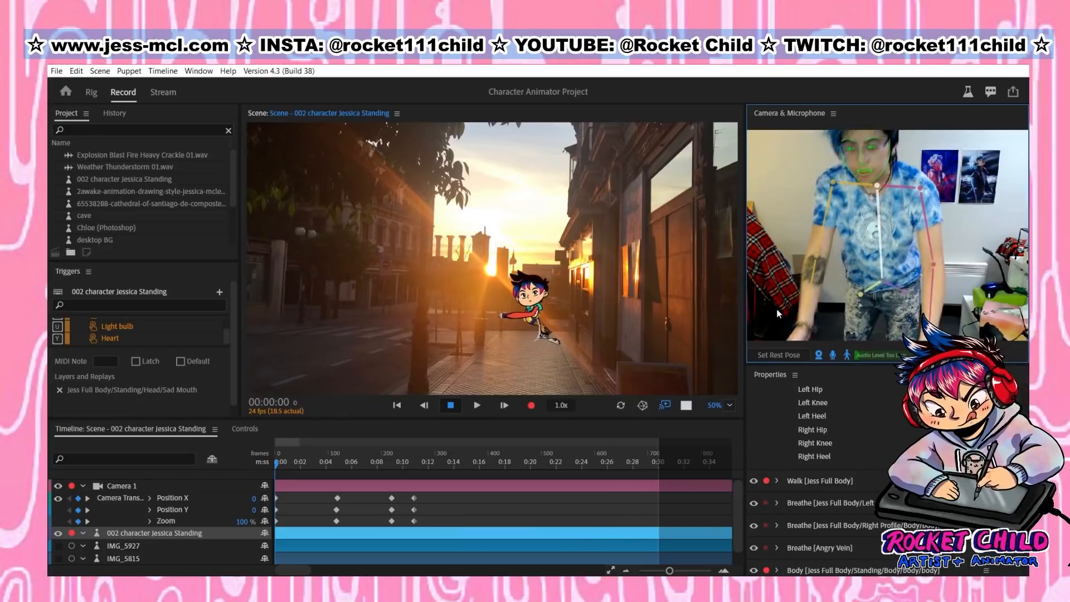
Make the Right Foot layer independent in the rig, and check the Right Heel handle's tags and the Left Foot layer
{"action": "left_click", "coordinate": [91, 93]}
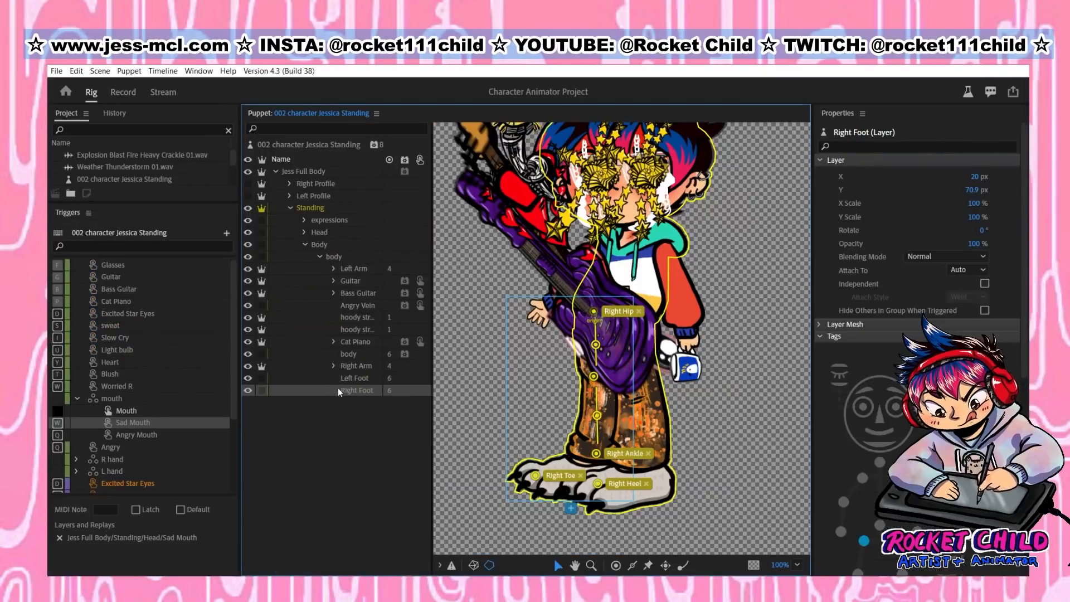
{"action": "left_click", "coordinate": [257, 391]}
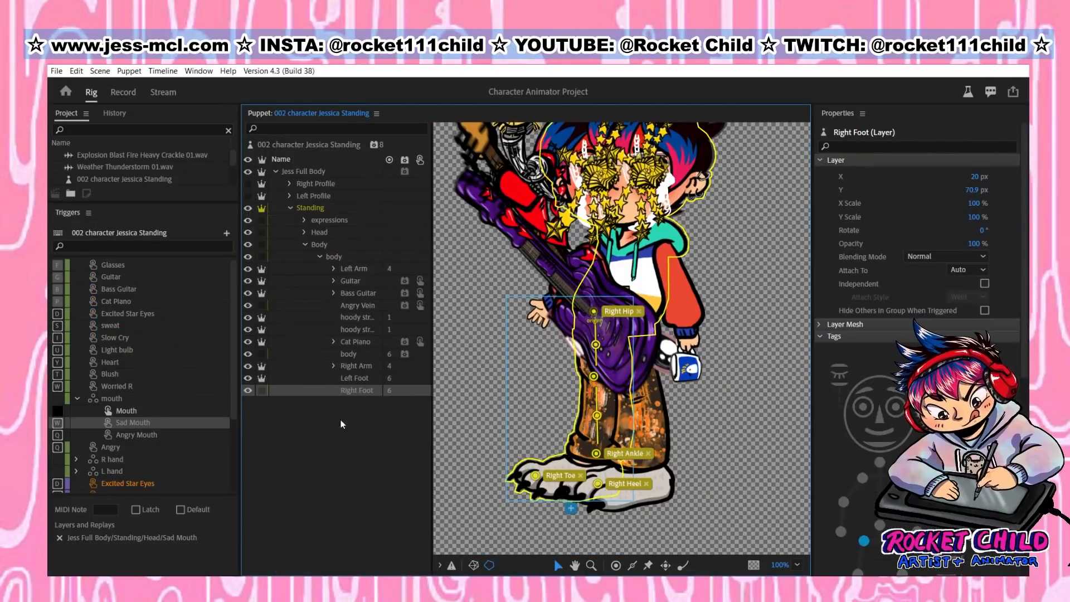
{"action": "left_click", "coordinate": [124, 92]}
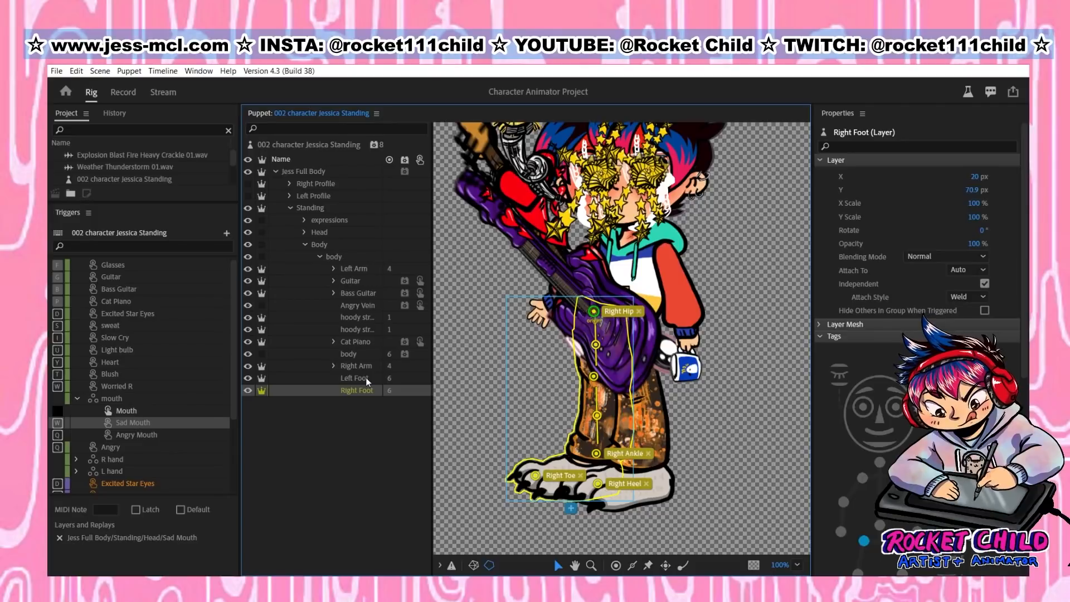
{"action": "left_click", "coordinate": [598, 485]}
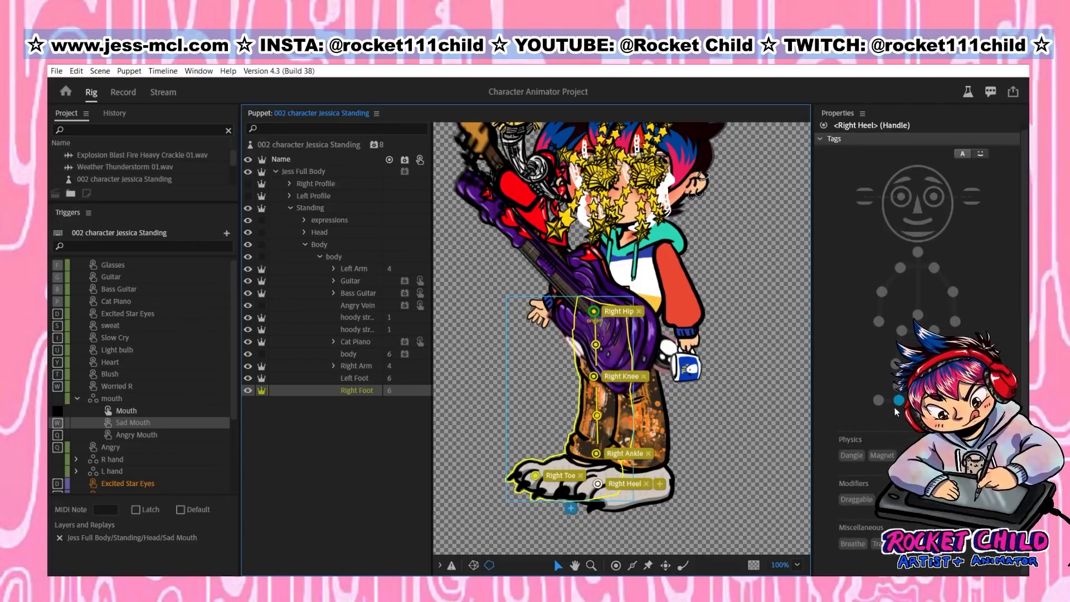
{"action": "left_click", "coordinate": [855, 459]}
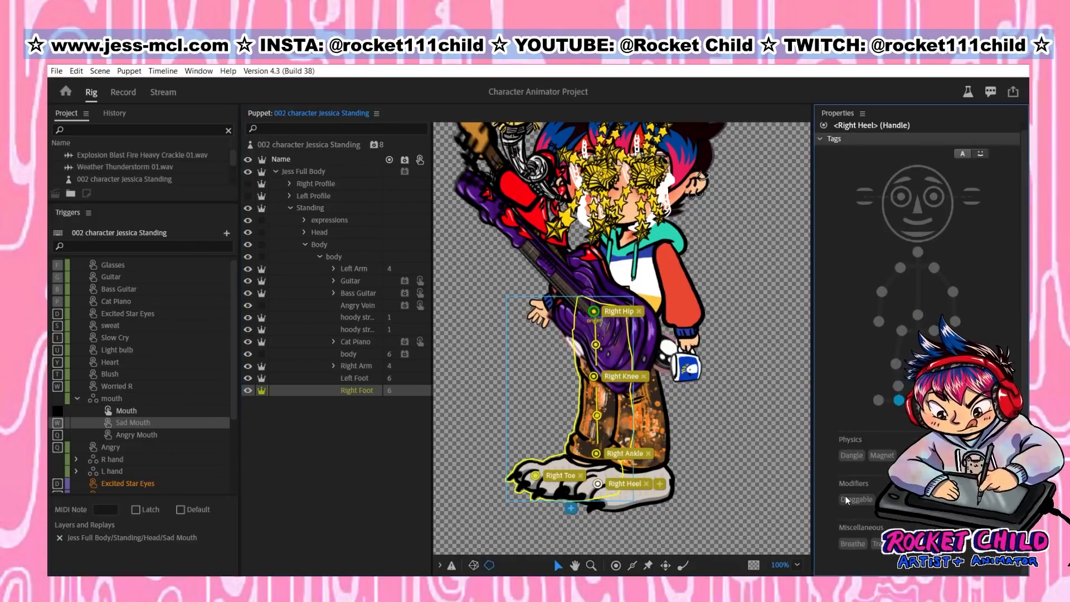
{"action": "left_click", "coordinate": [355, 378]}
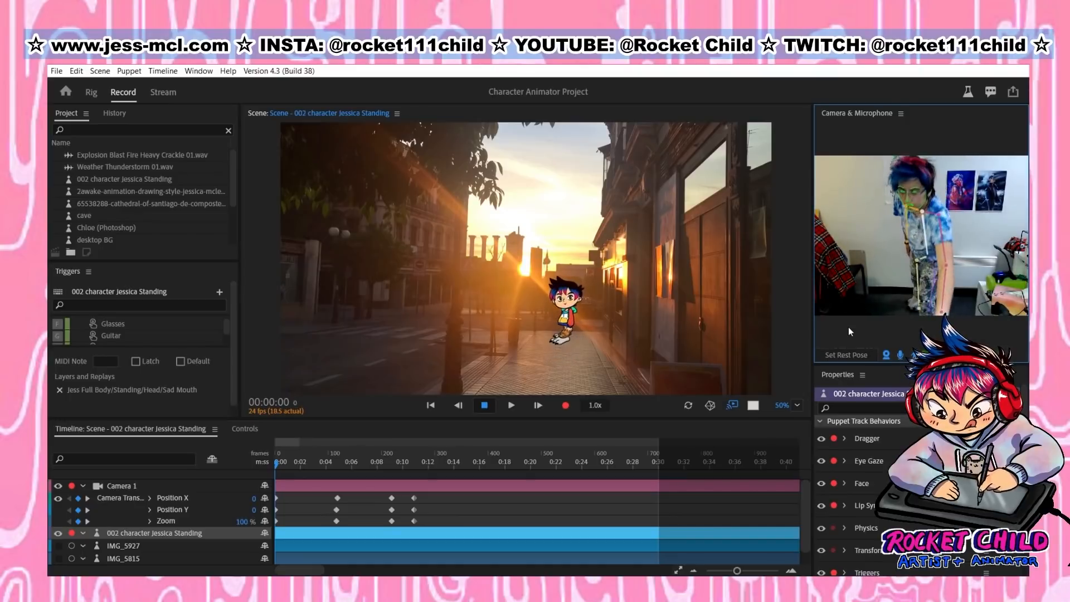
Recalibrate the body tracker's rest pose in the street scene
{"action": "left_click", "coordinate": [868, 353]}
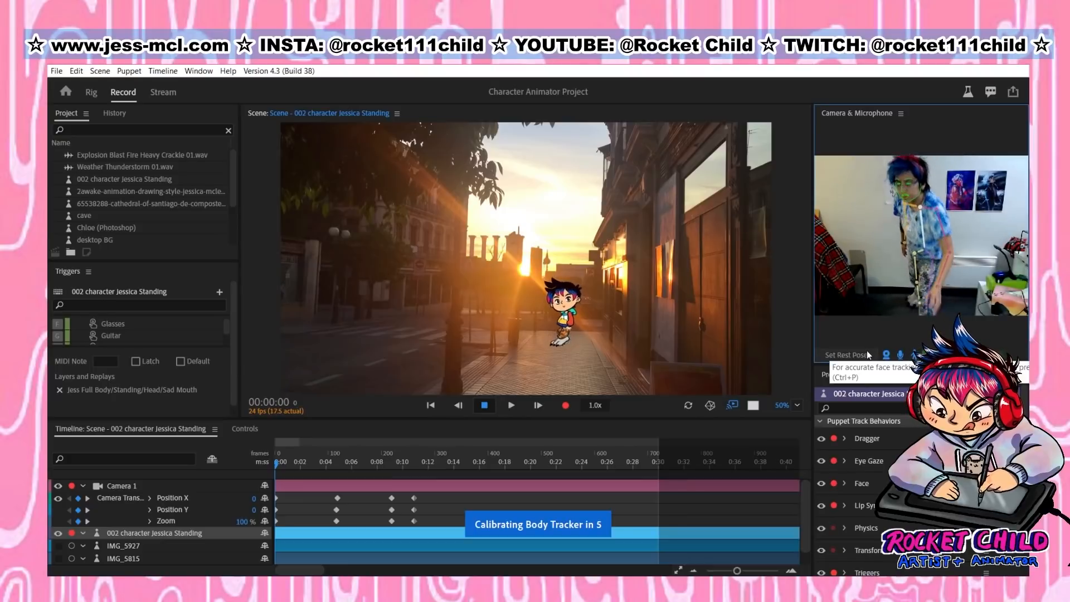